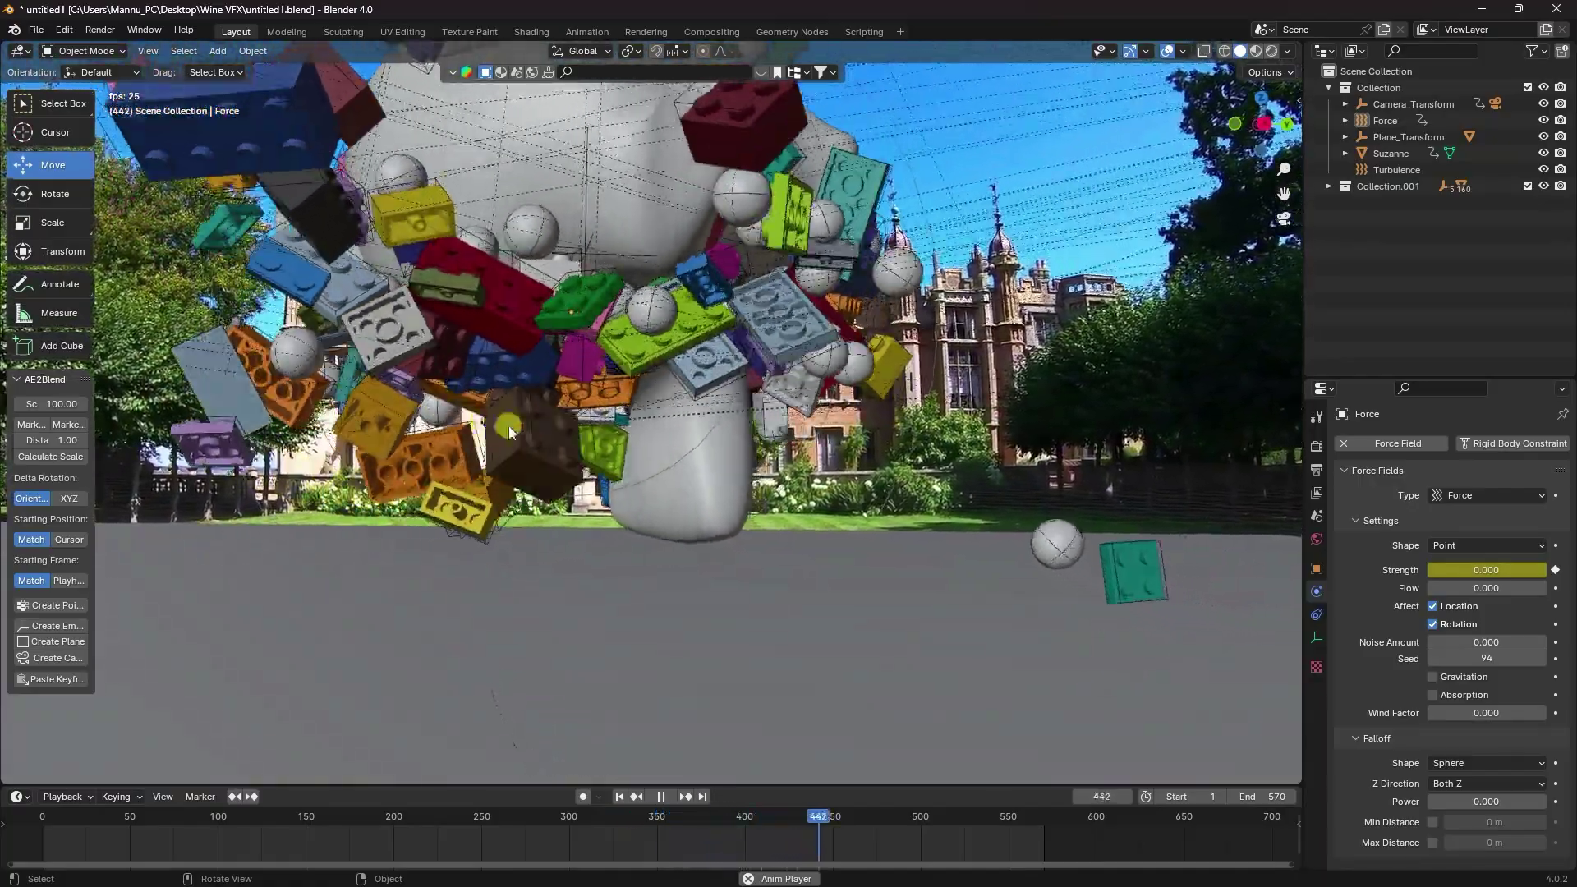
# Stop the animation playback, rewind to the first frame, and start a new General file without saving the current one
pyautogui.click(662, 796)
pyautogui.click(619, 797)
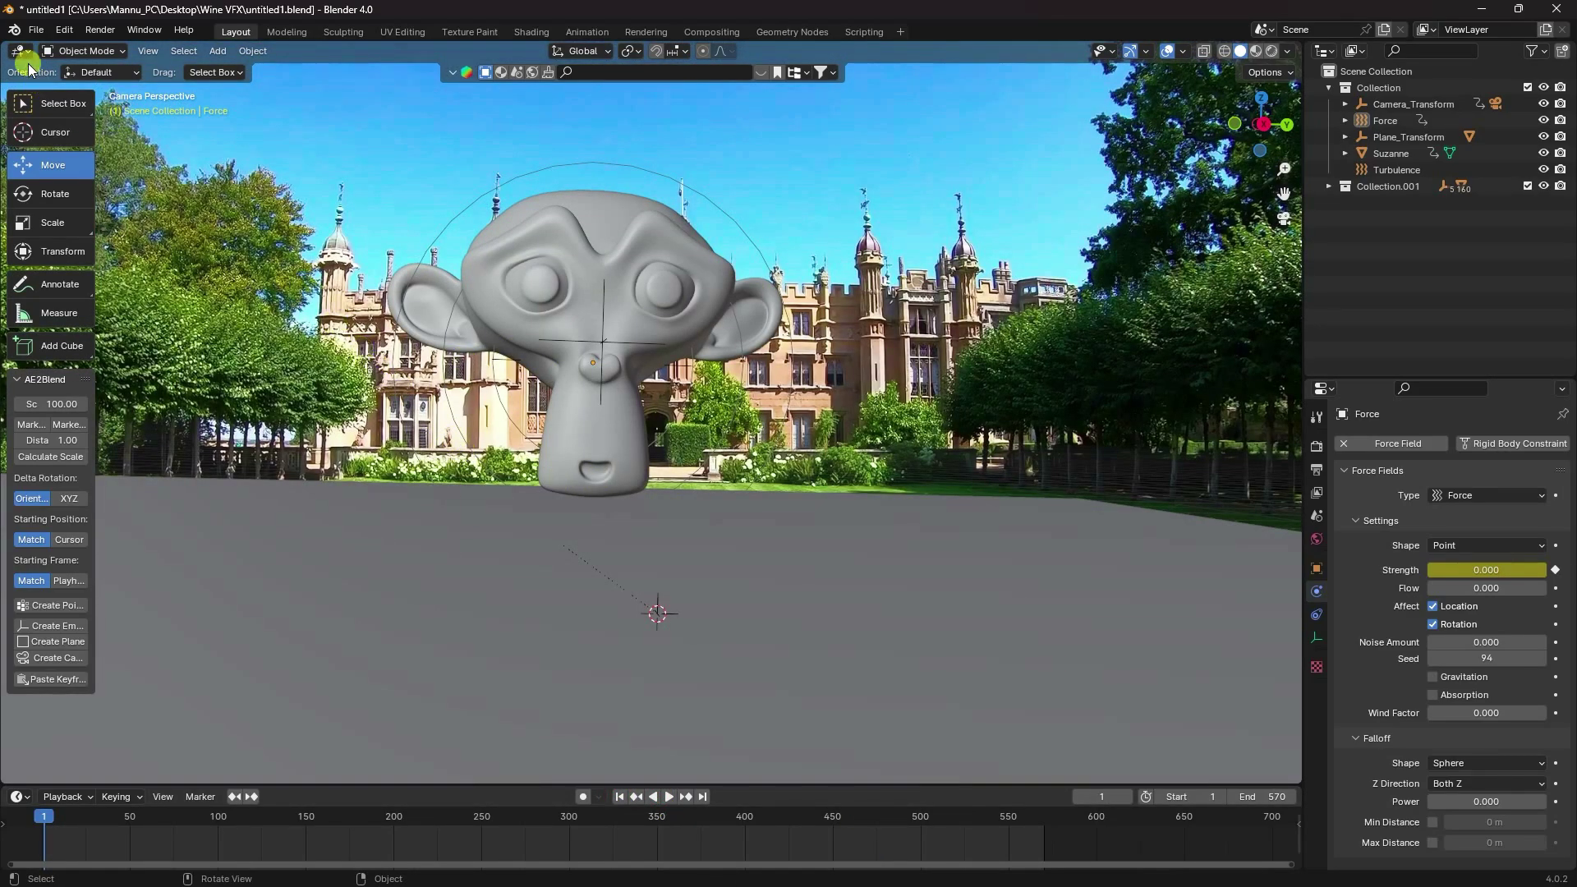
pyautogui.click(36, 29)
pyautogui.moveTo(123, 47)
pyautogui.click(280, 47)
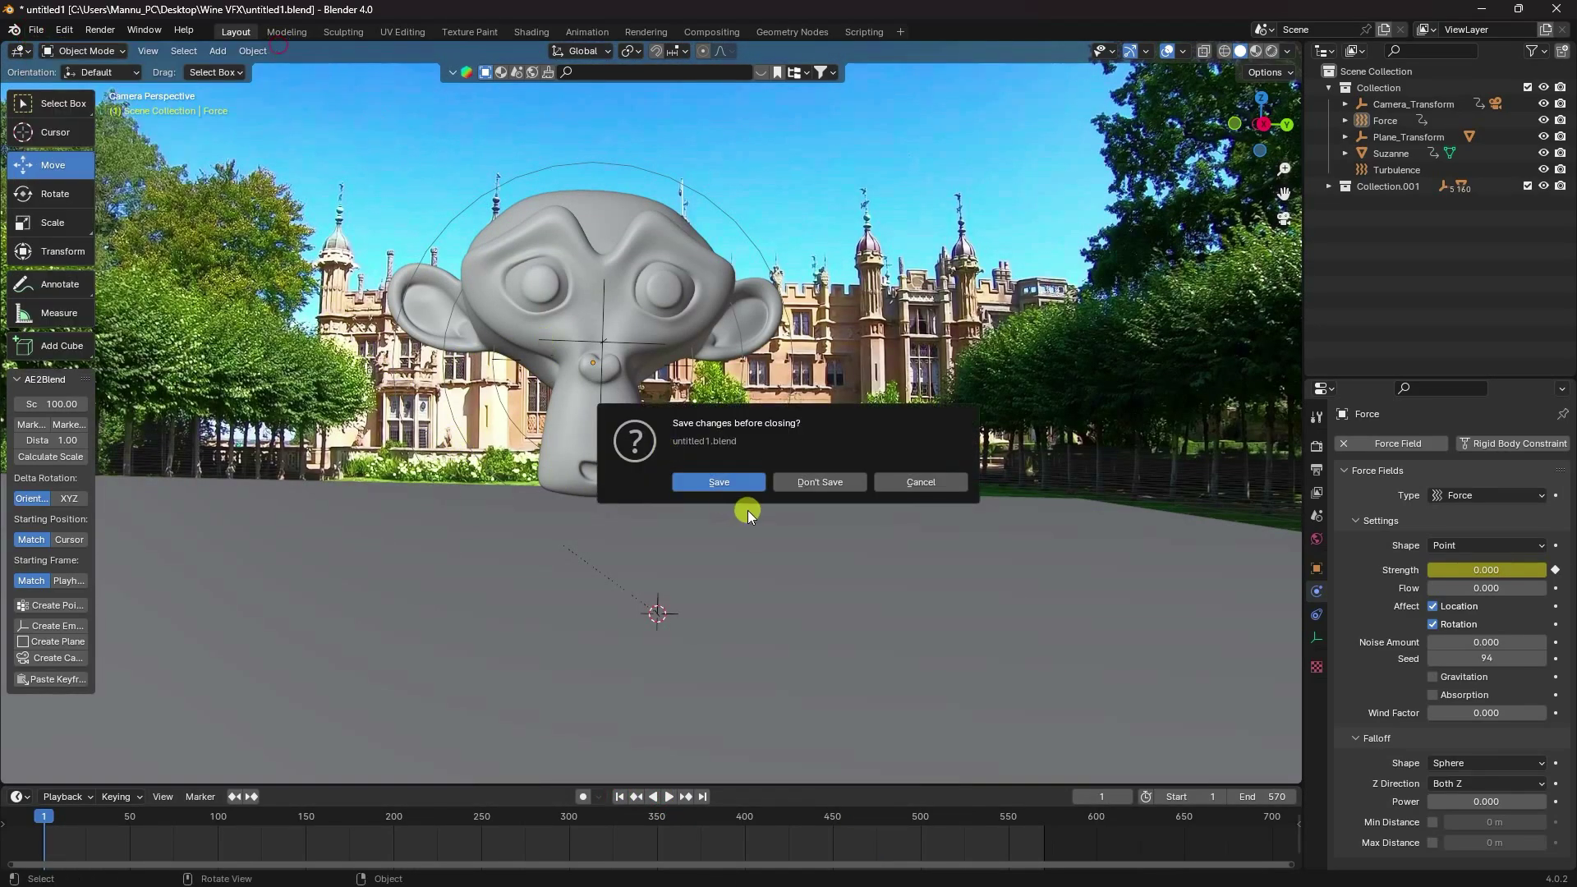
pyautogui.click(818, 482)
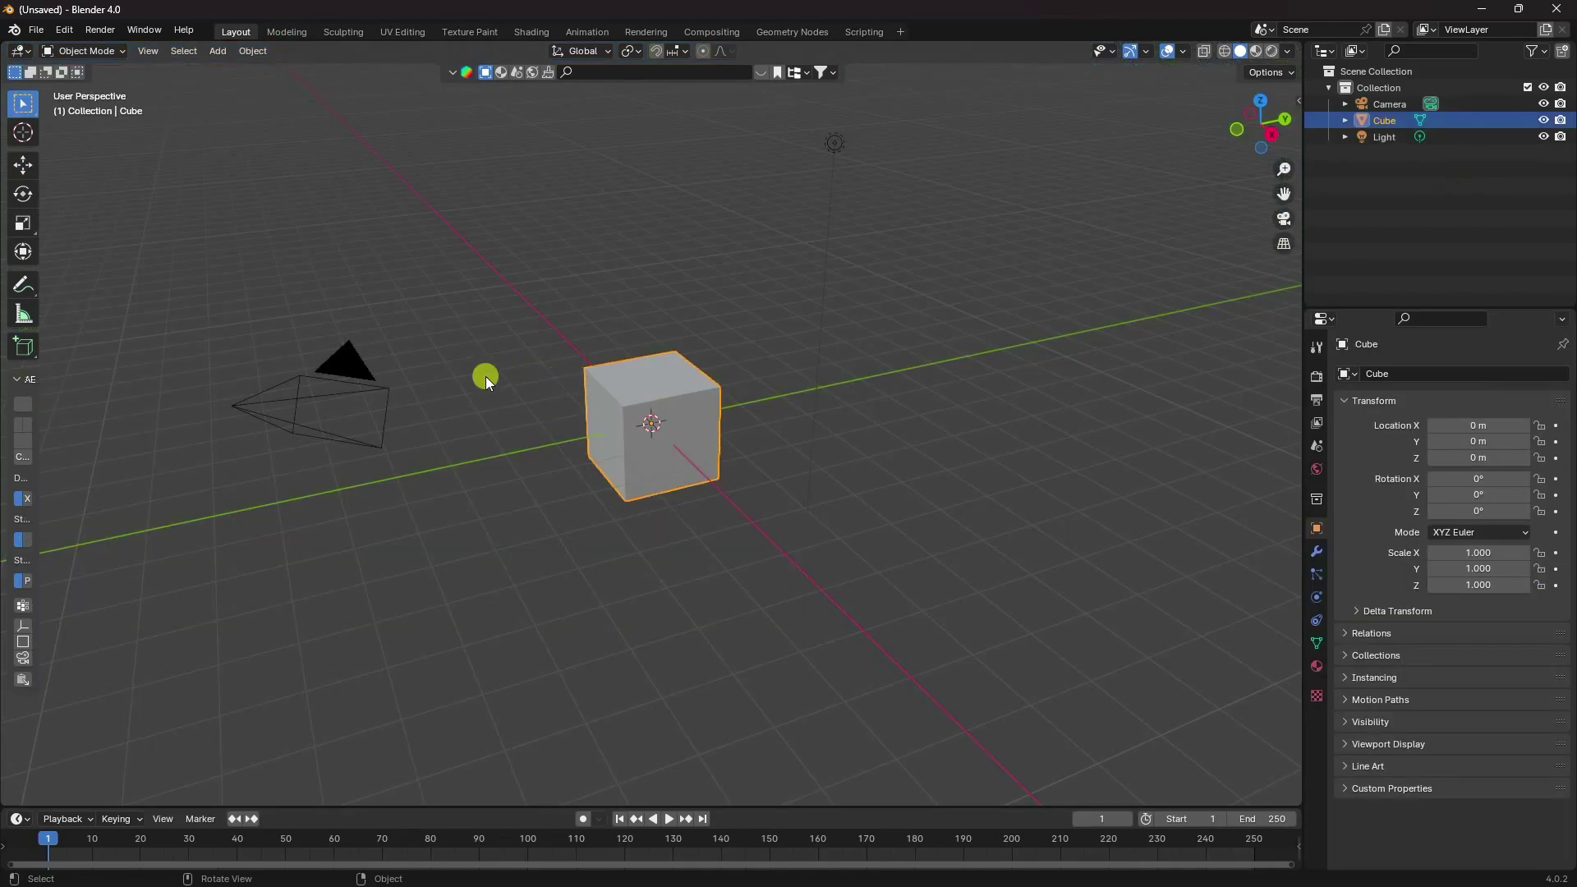
# Delete the default camera, cube and light from the scene
pyautogui.moveTo(238, 289); pyautogui.dragTo(1324, 725)
pyautogui.rightClick(687, 388)
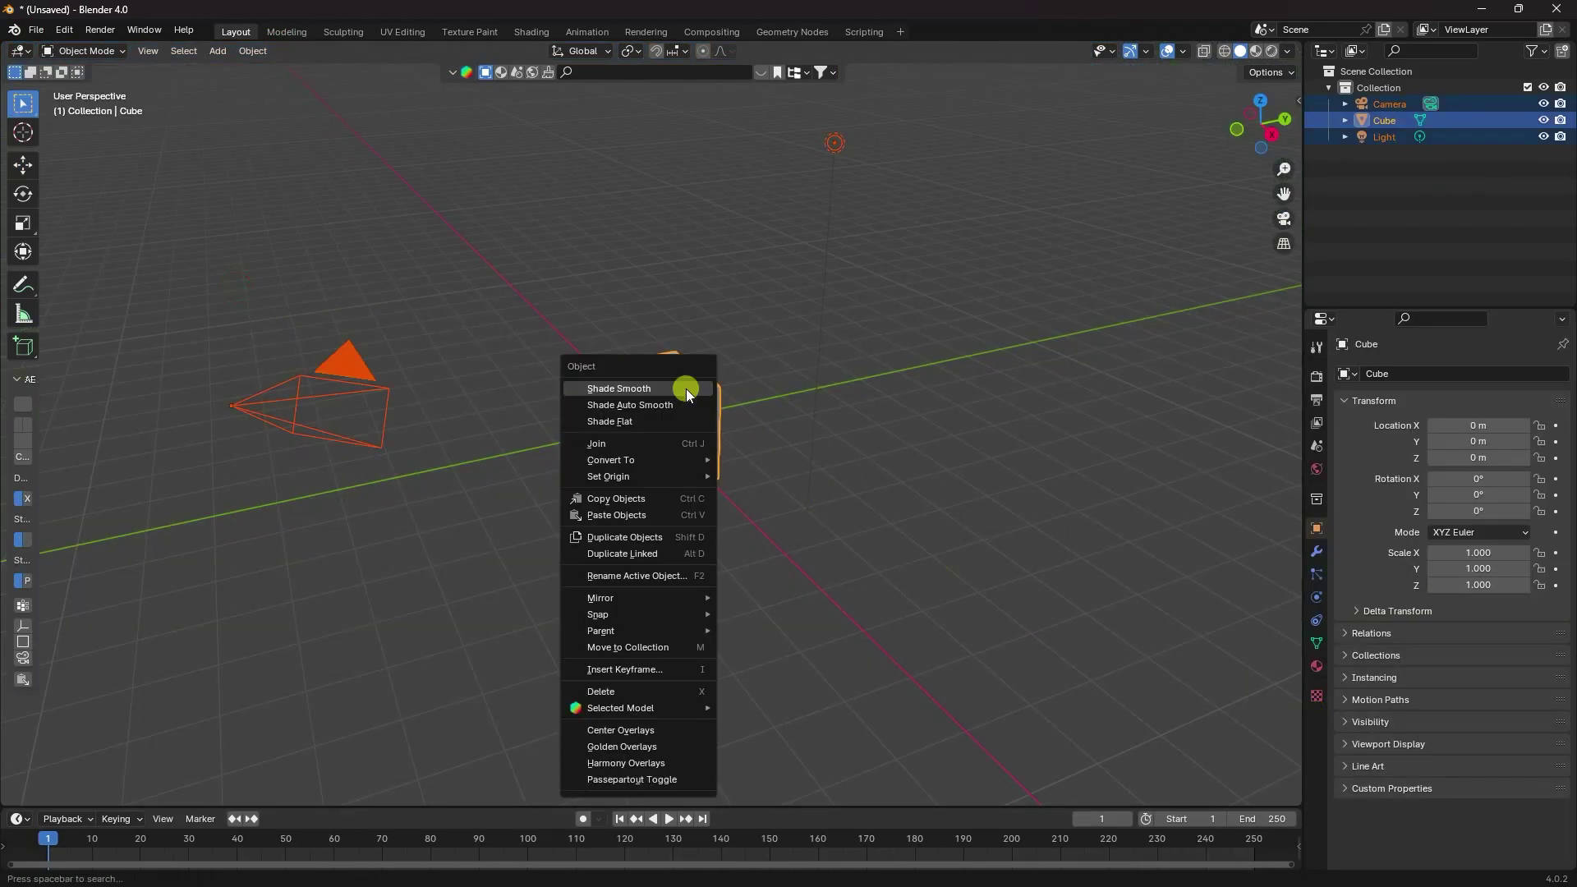
pyautogui.click(605, 691)
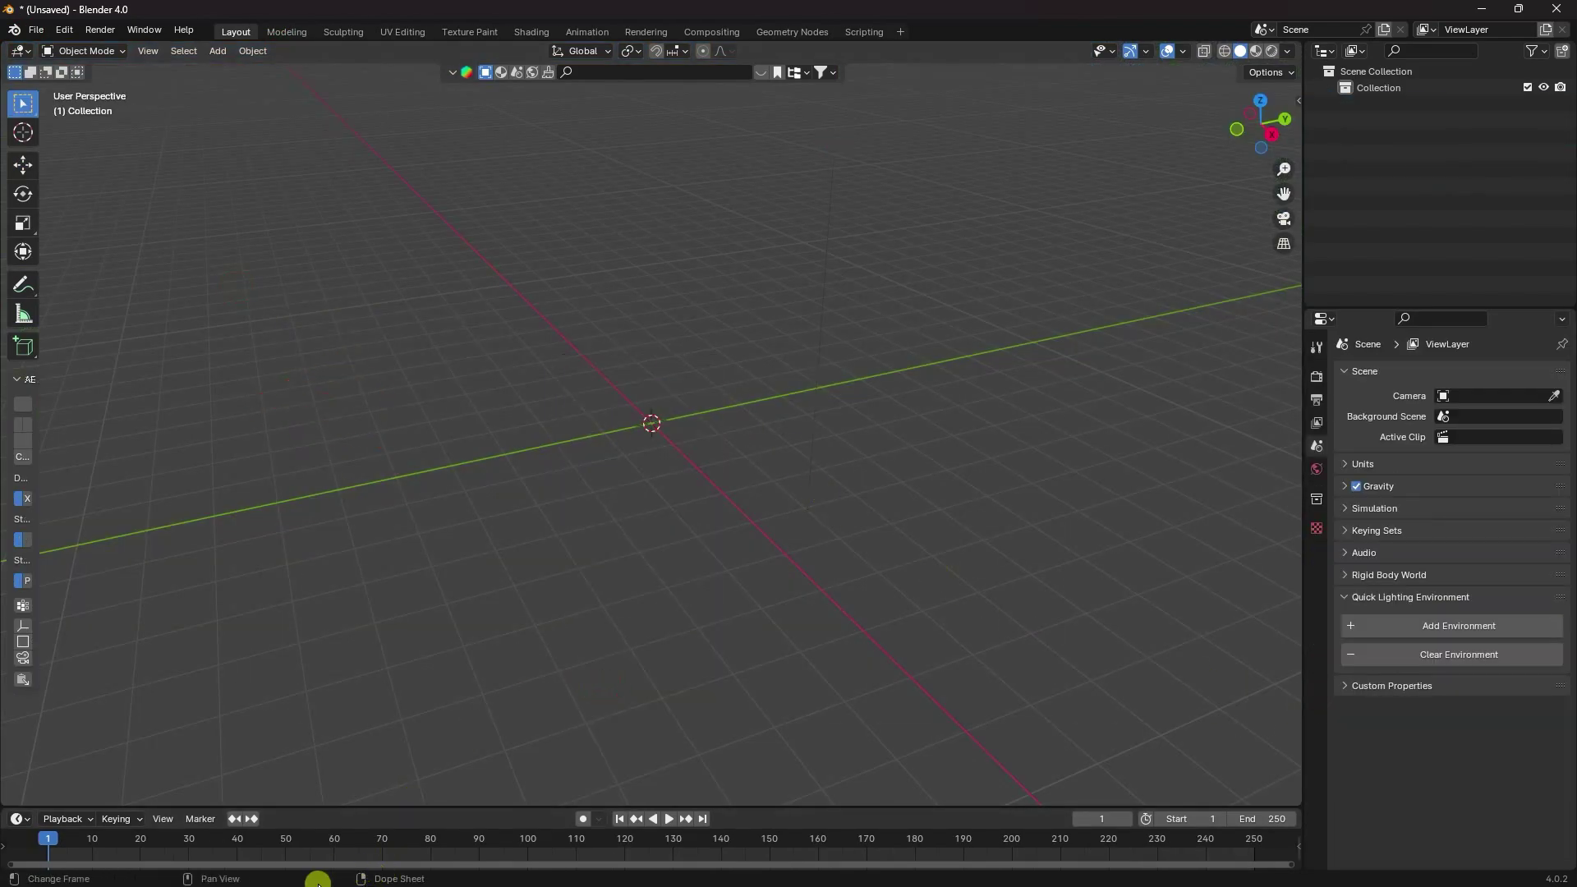
# Switch to After Effects and play the tracked Clip 1 composition to check the blue solid's motion on the lawn, then return to the start
pyautogui.moveTo(302, 872)
pyautogui.click(210, 870)
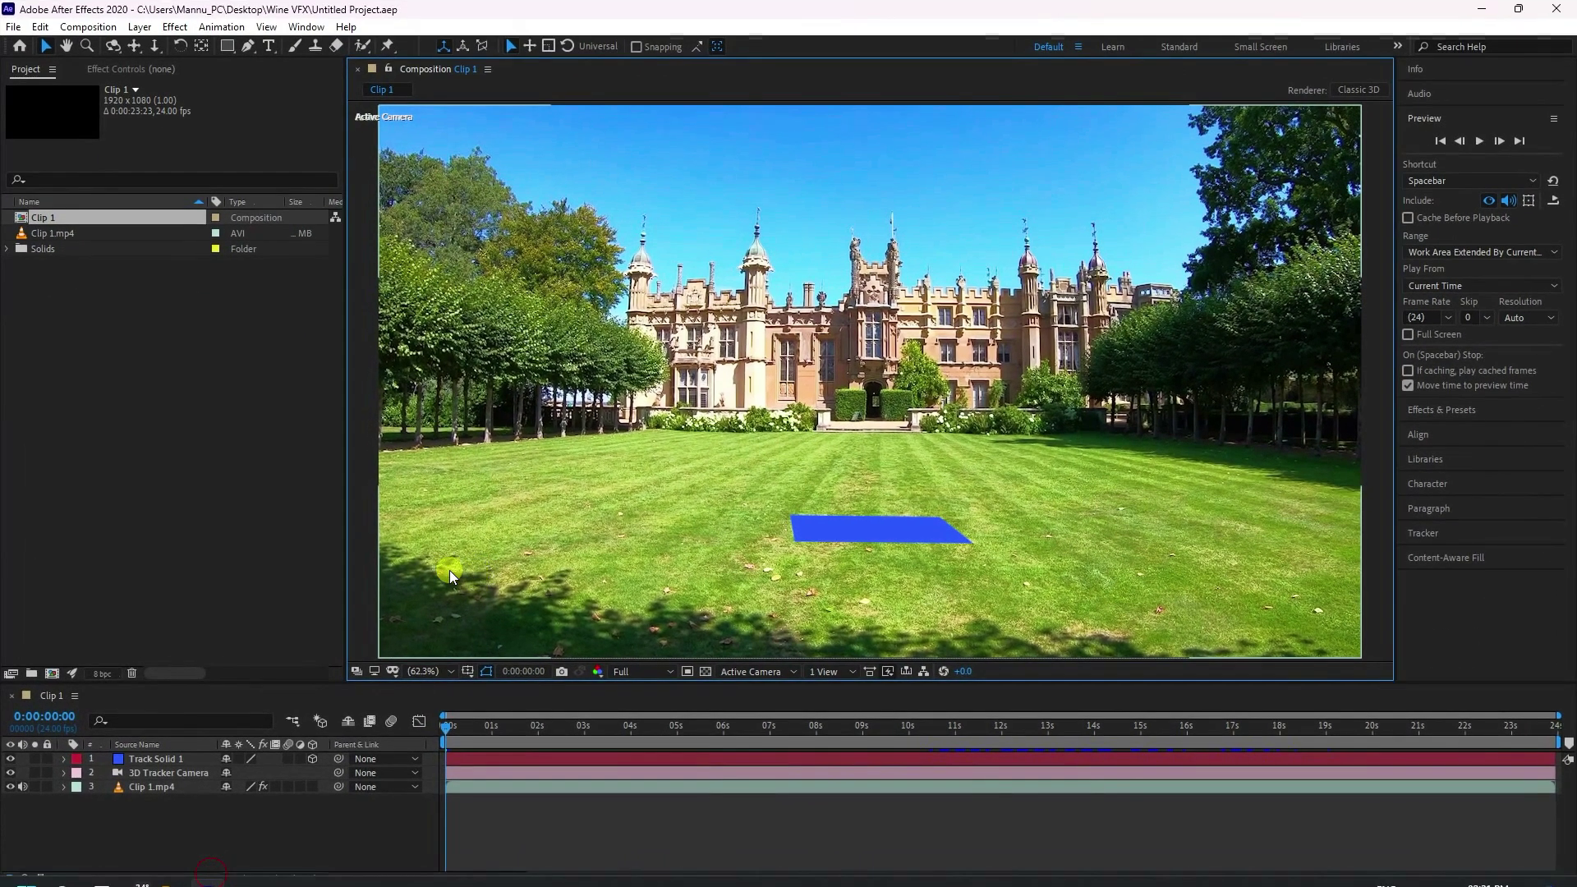
pyautogui.click(1470, 141)
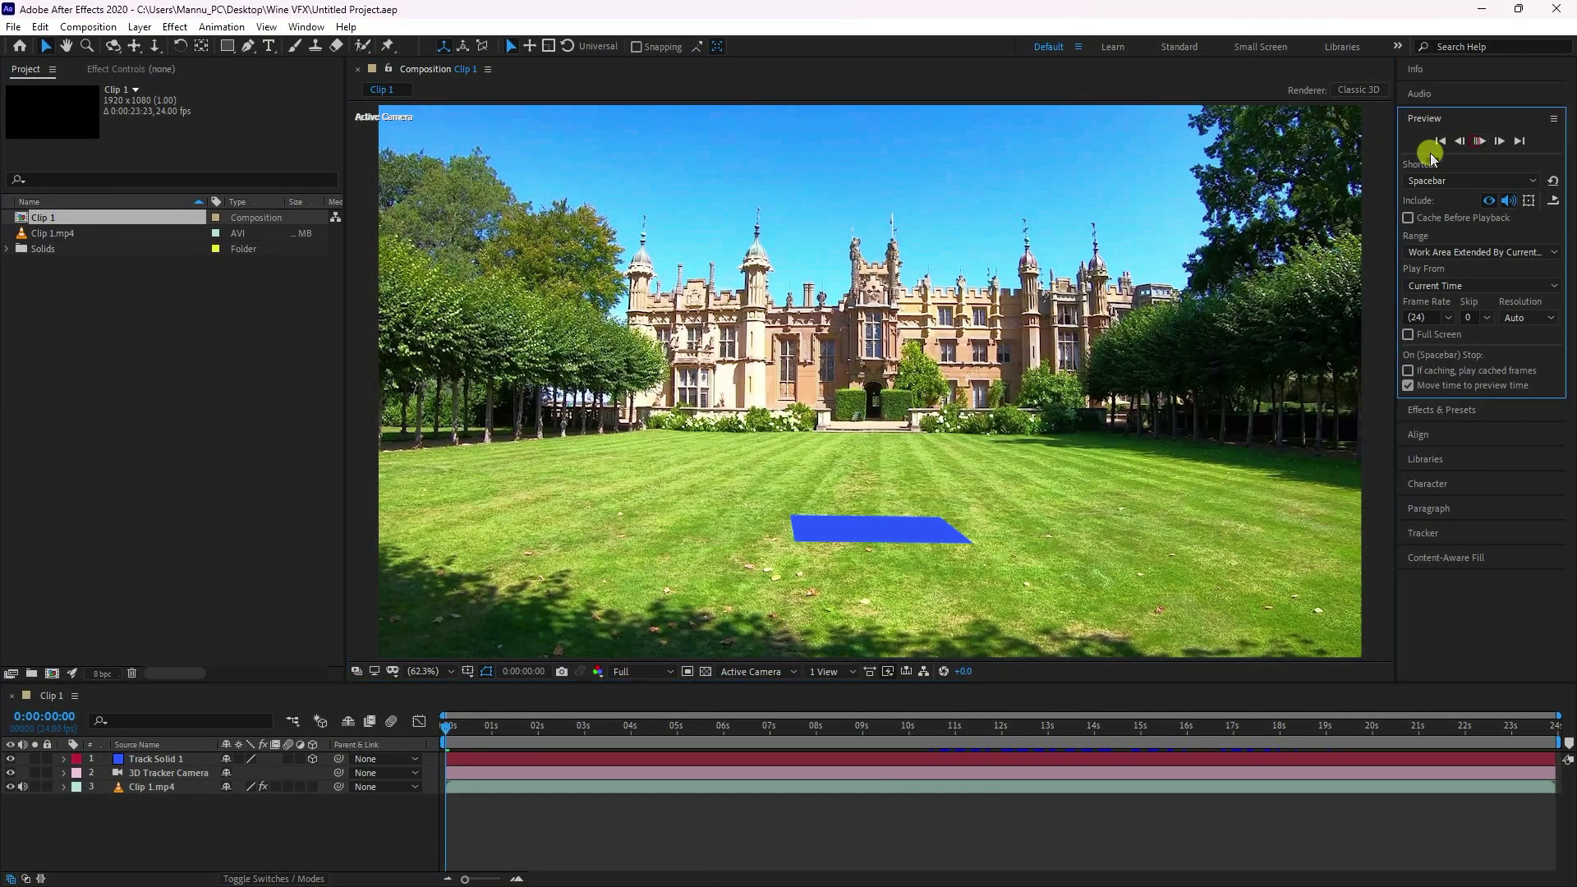
pyautogui.click(848, 578)
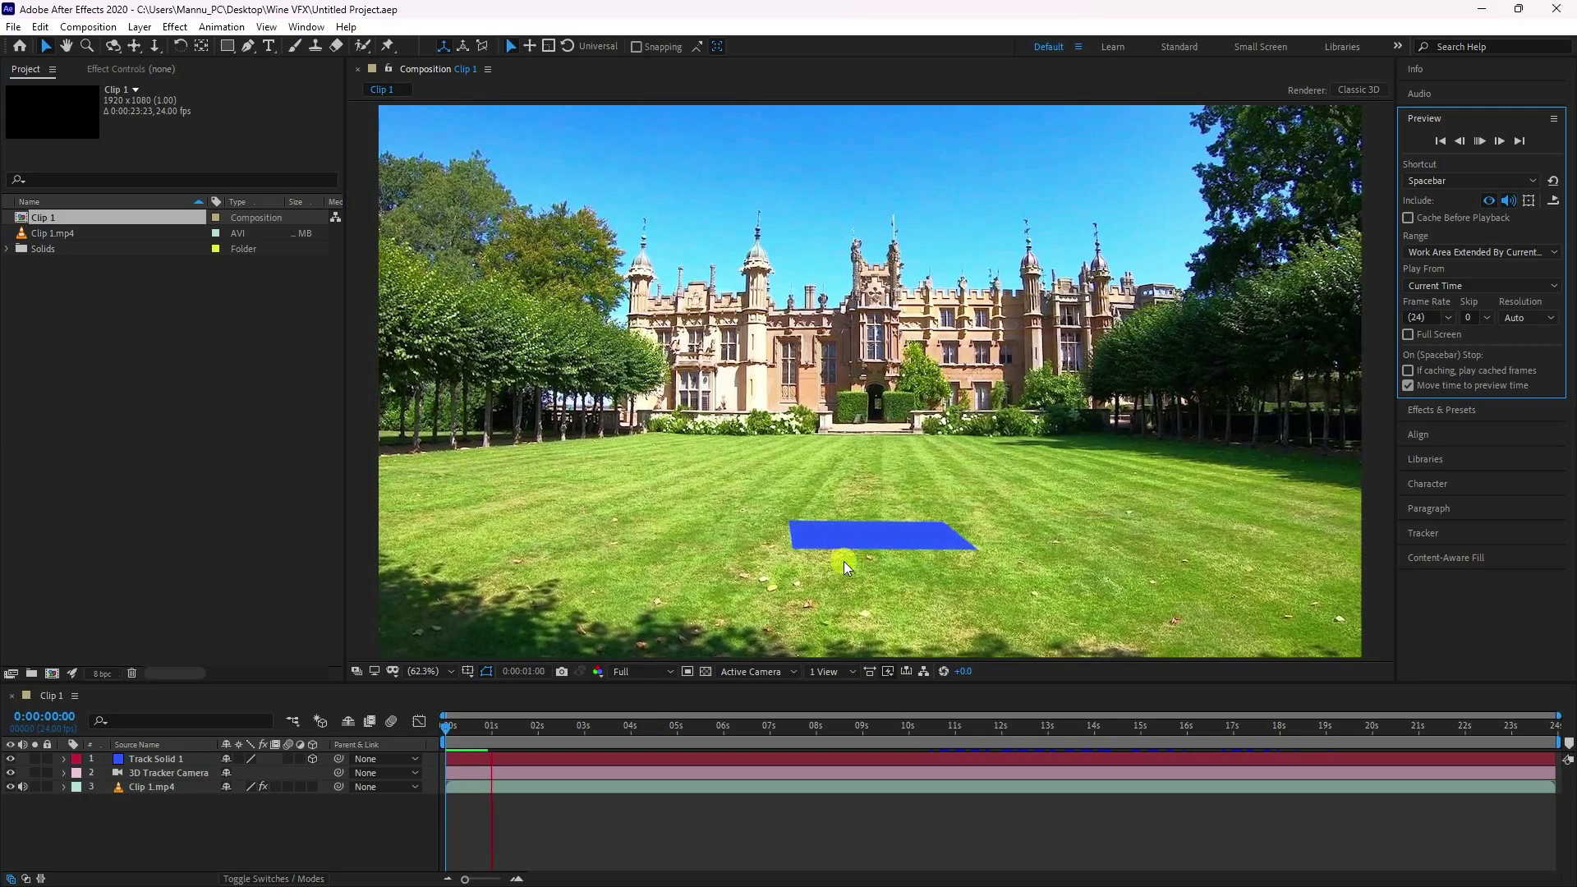
pyautogui.click(1478, 142)
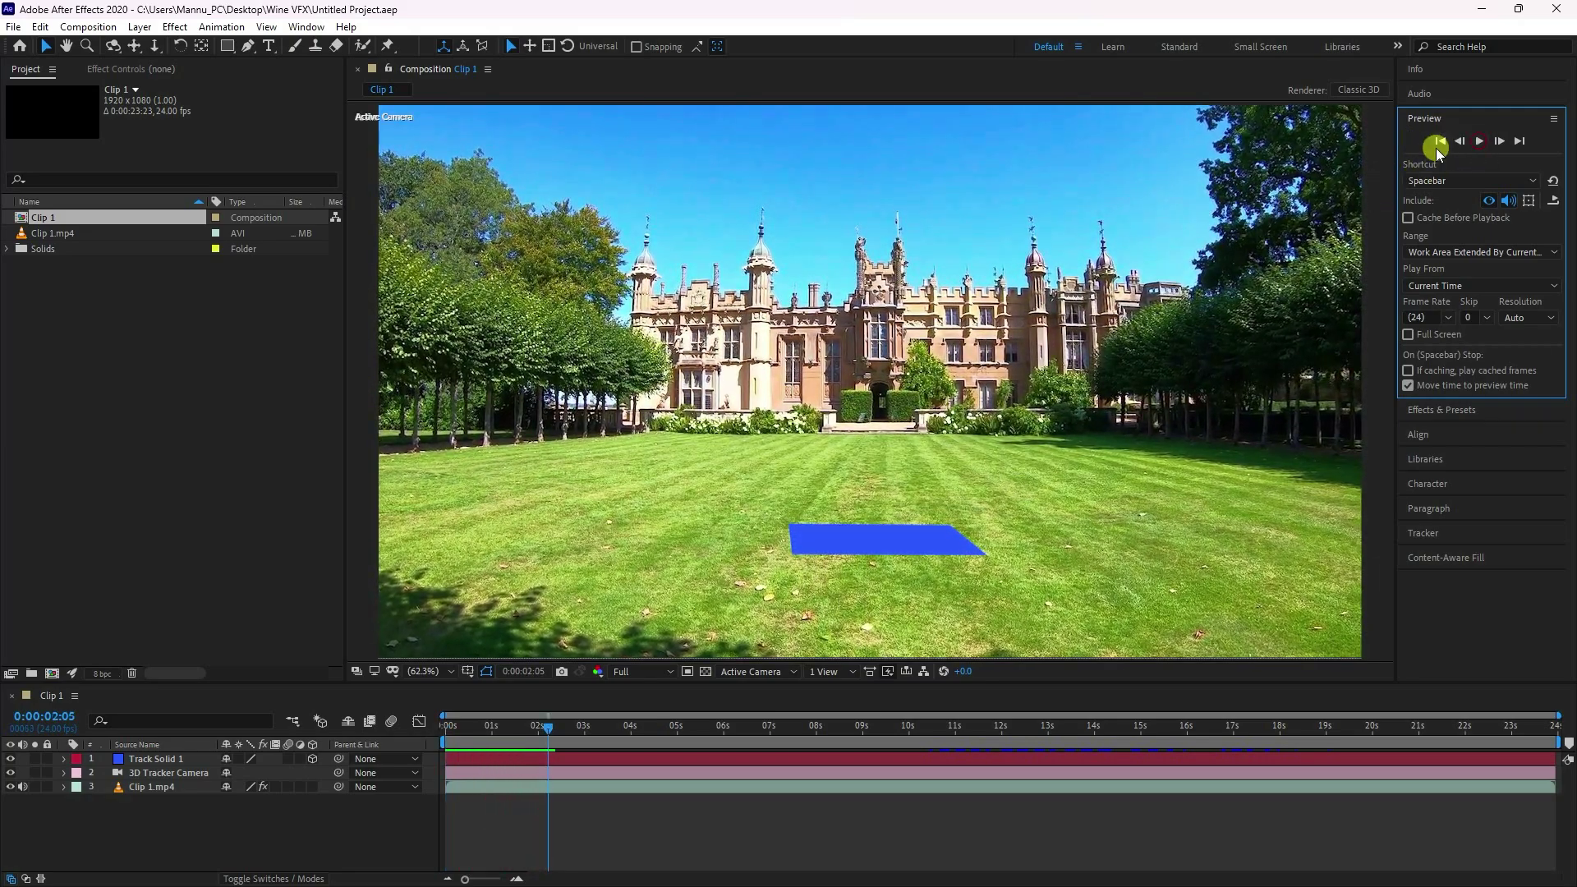
pyautogui.click(1439, 141)
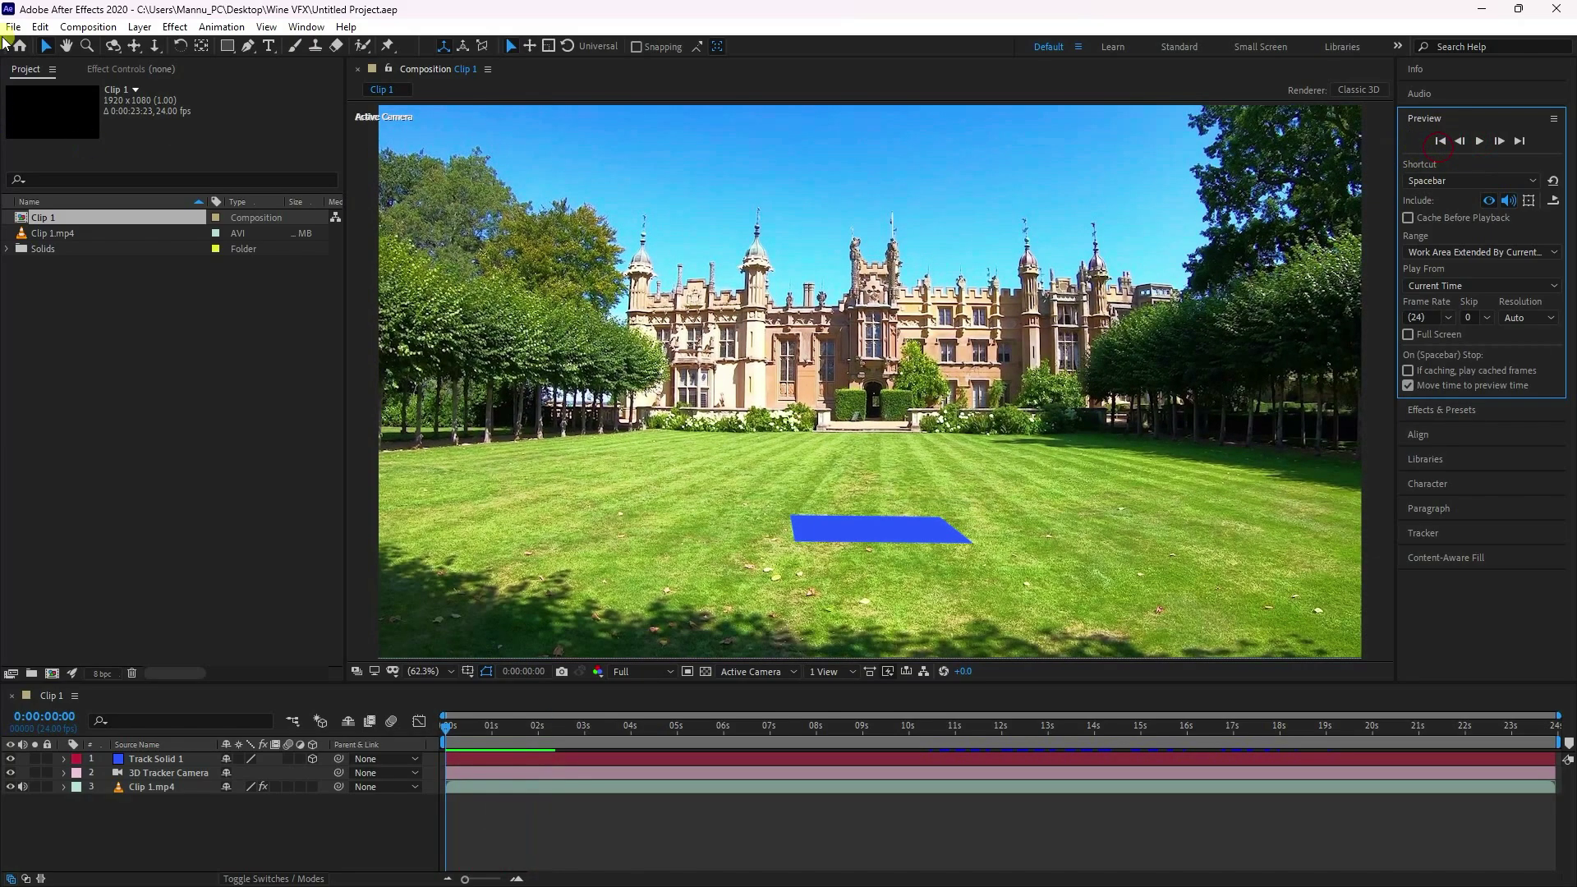
# Start a new project and create a composition from the Clip 1 footage in the Wine VFX folder
pyautogui.click(13, 26)
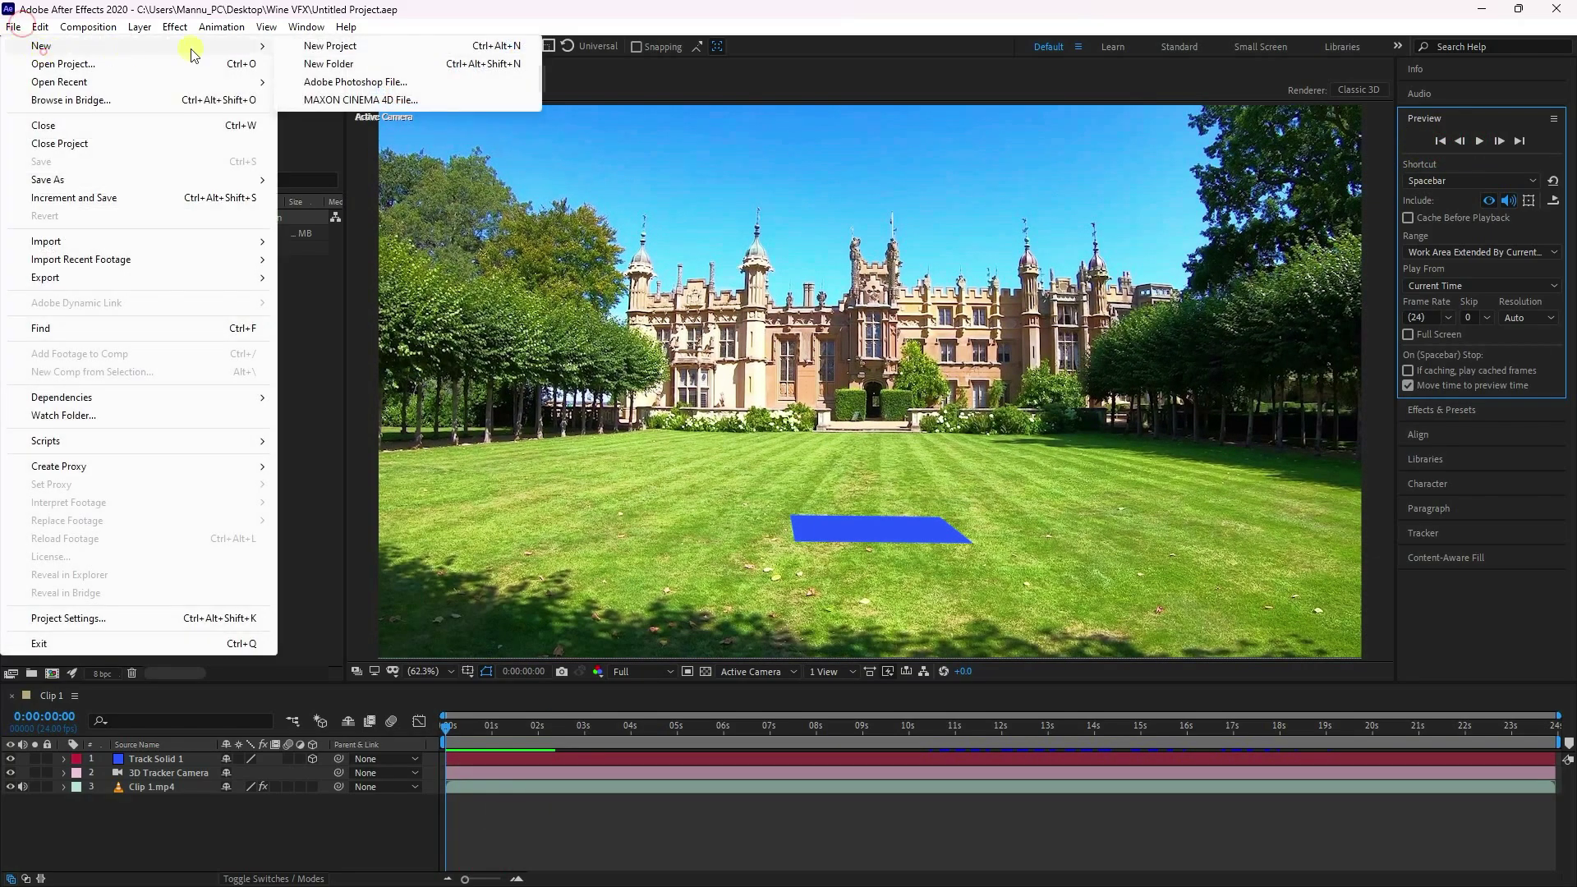
pyautogui.click(312, 42)
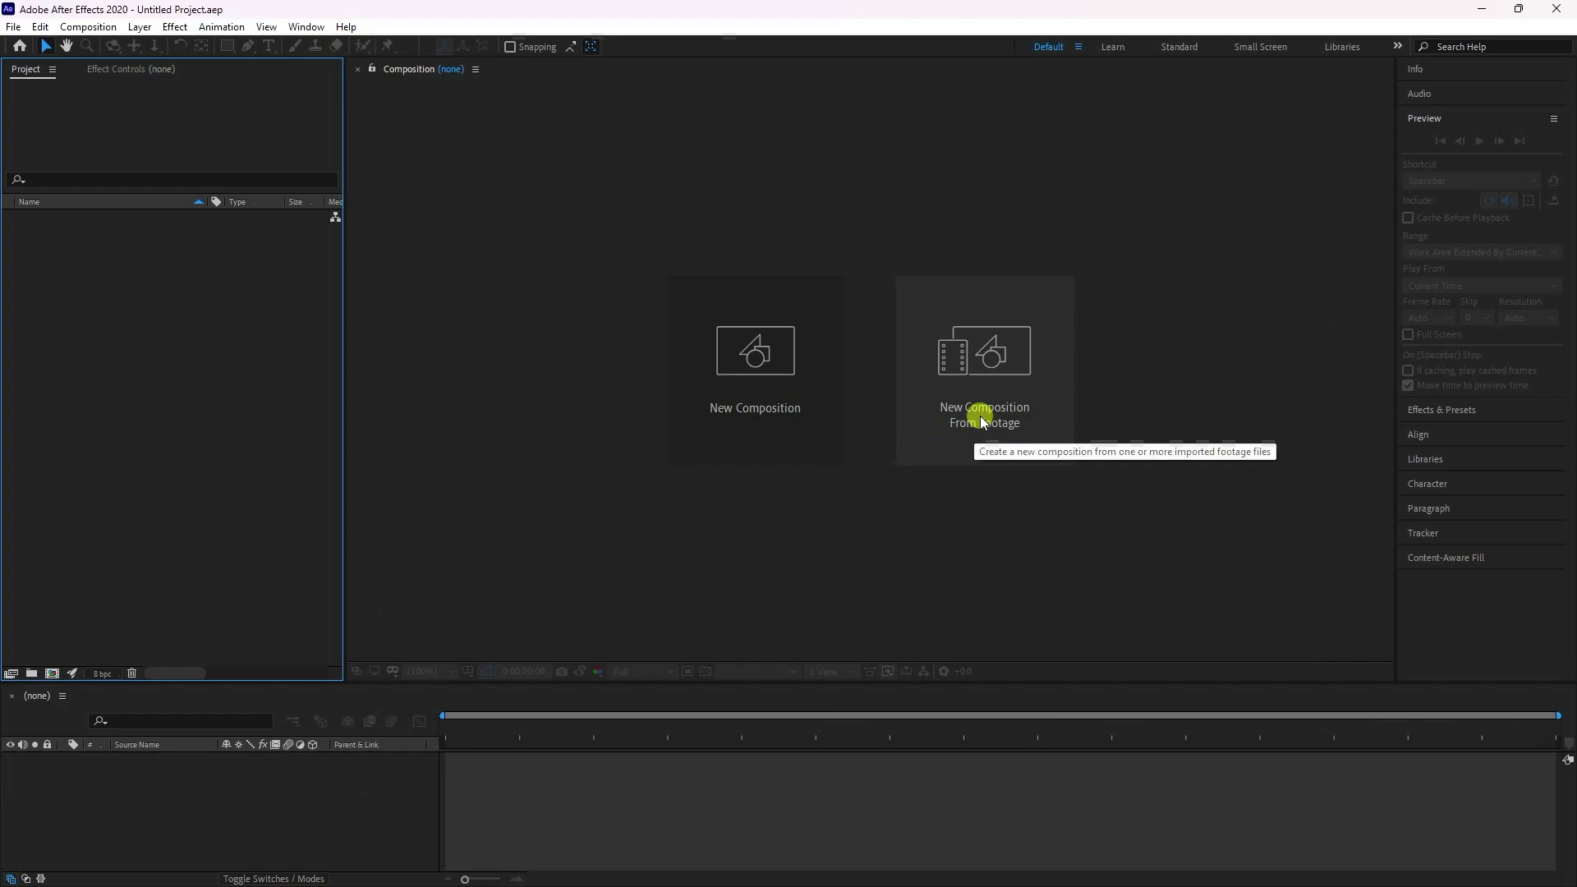
pyautogui.click(961, 420)
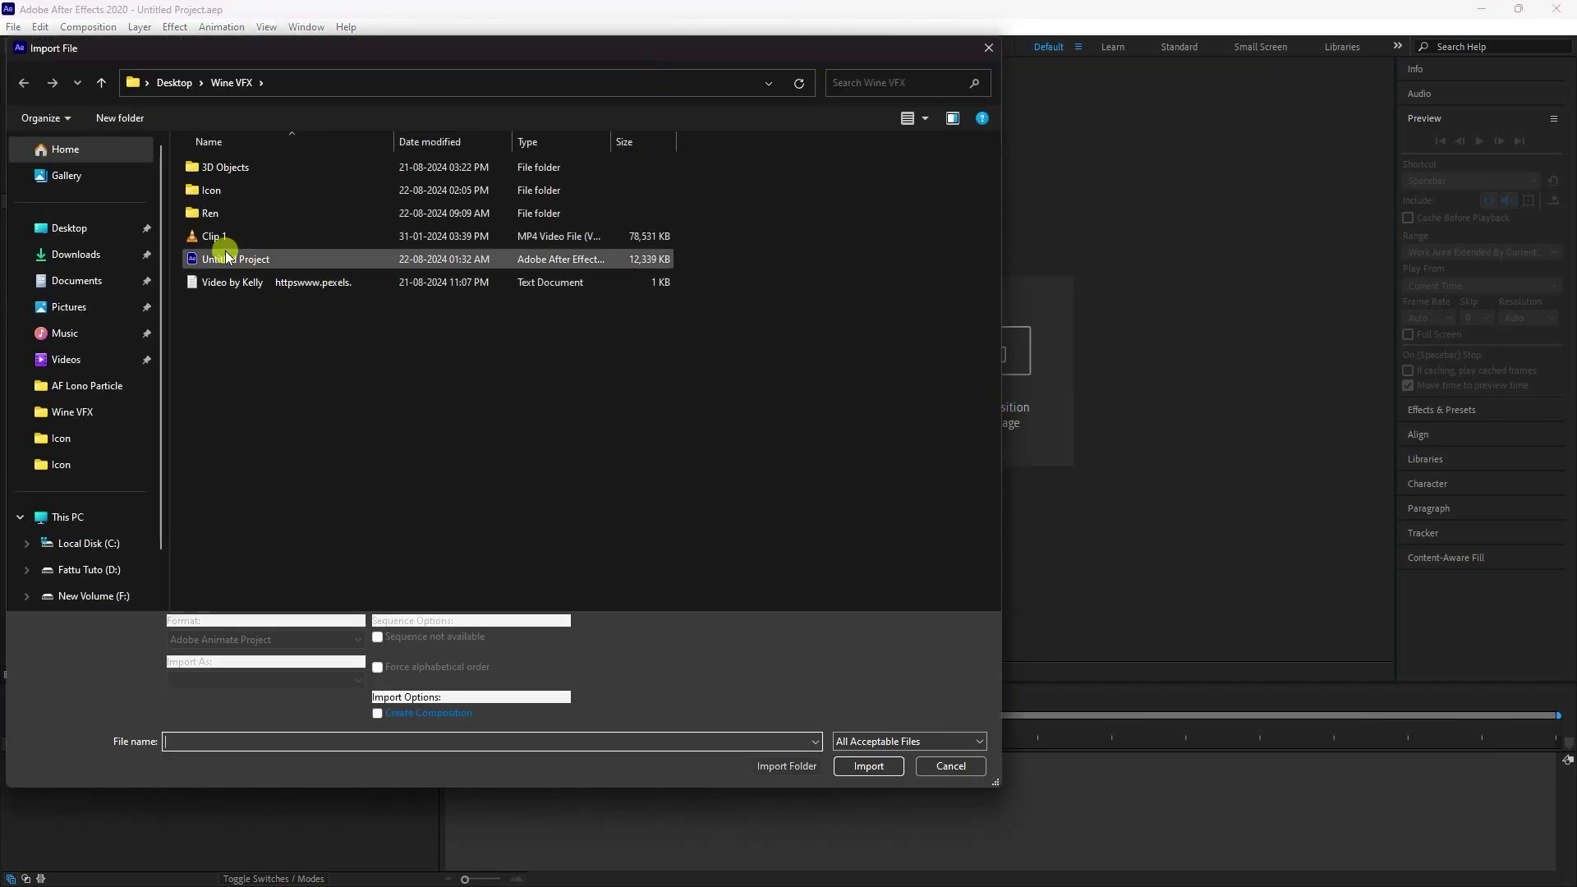
pyautogui.click(215, 237)
pyautogui.click(869, 765)
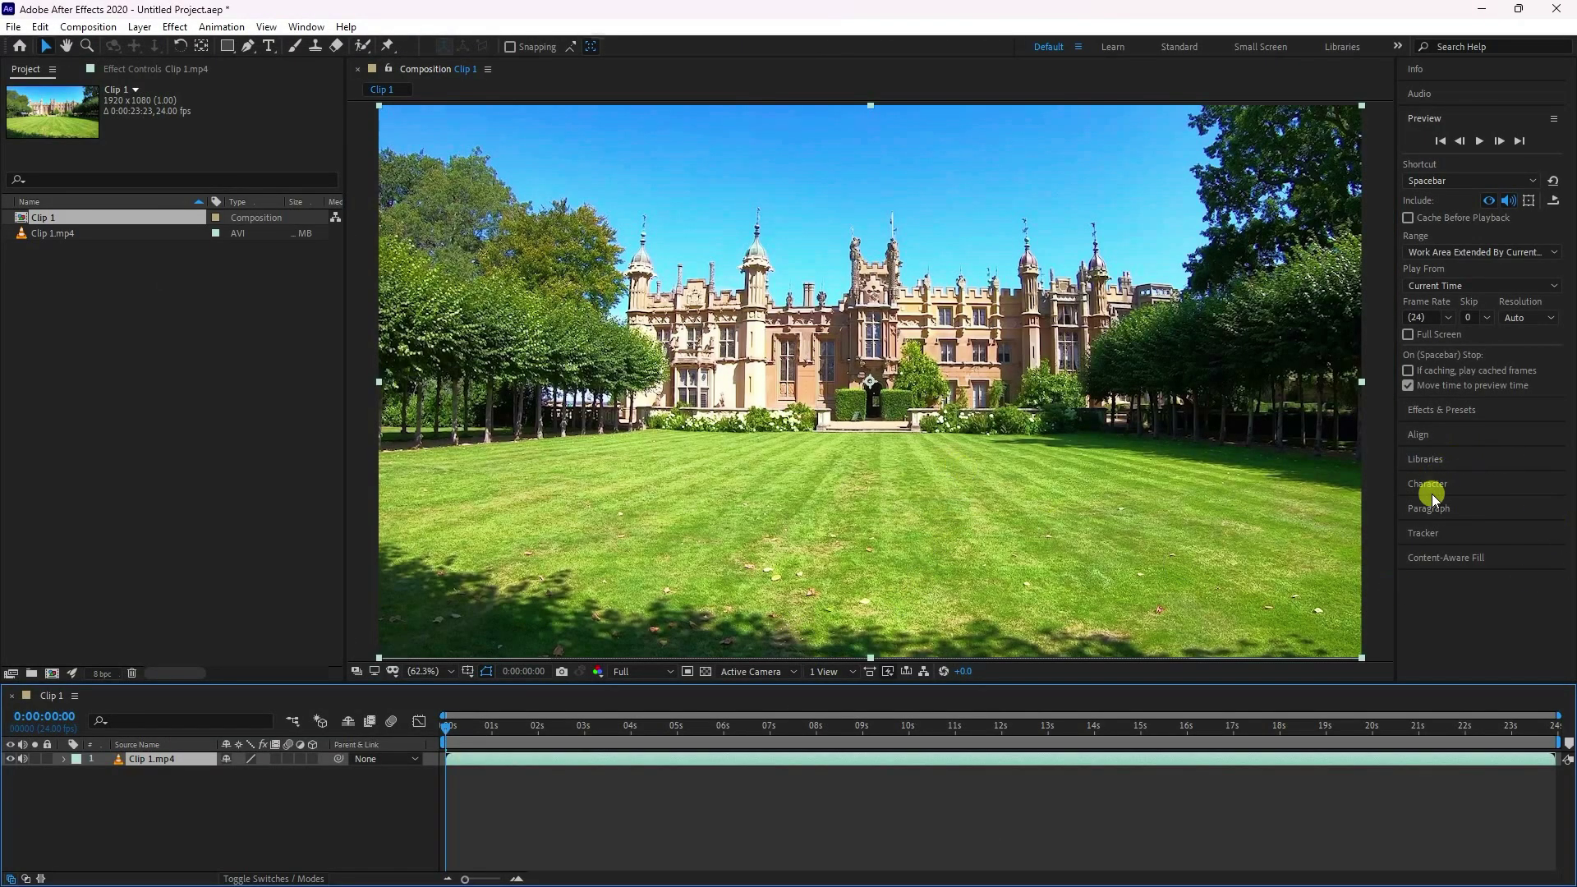
# Run the 3D Camera Tracker on Clip 1.mp4 with Detailed Analysis enabled
pyautogui.click(1424, 532)
pyautogui.click(1428, 296)
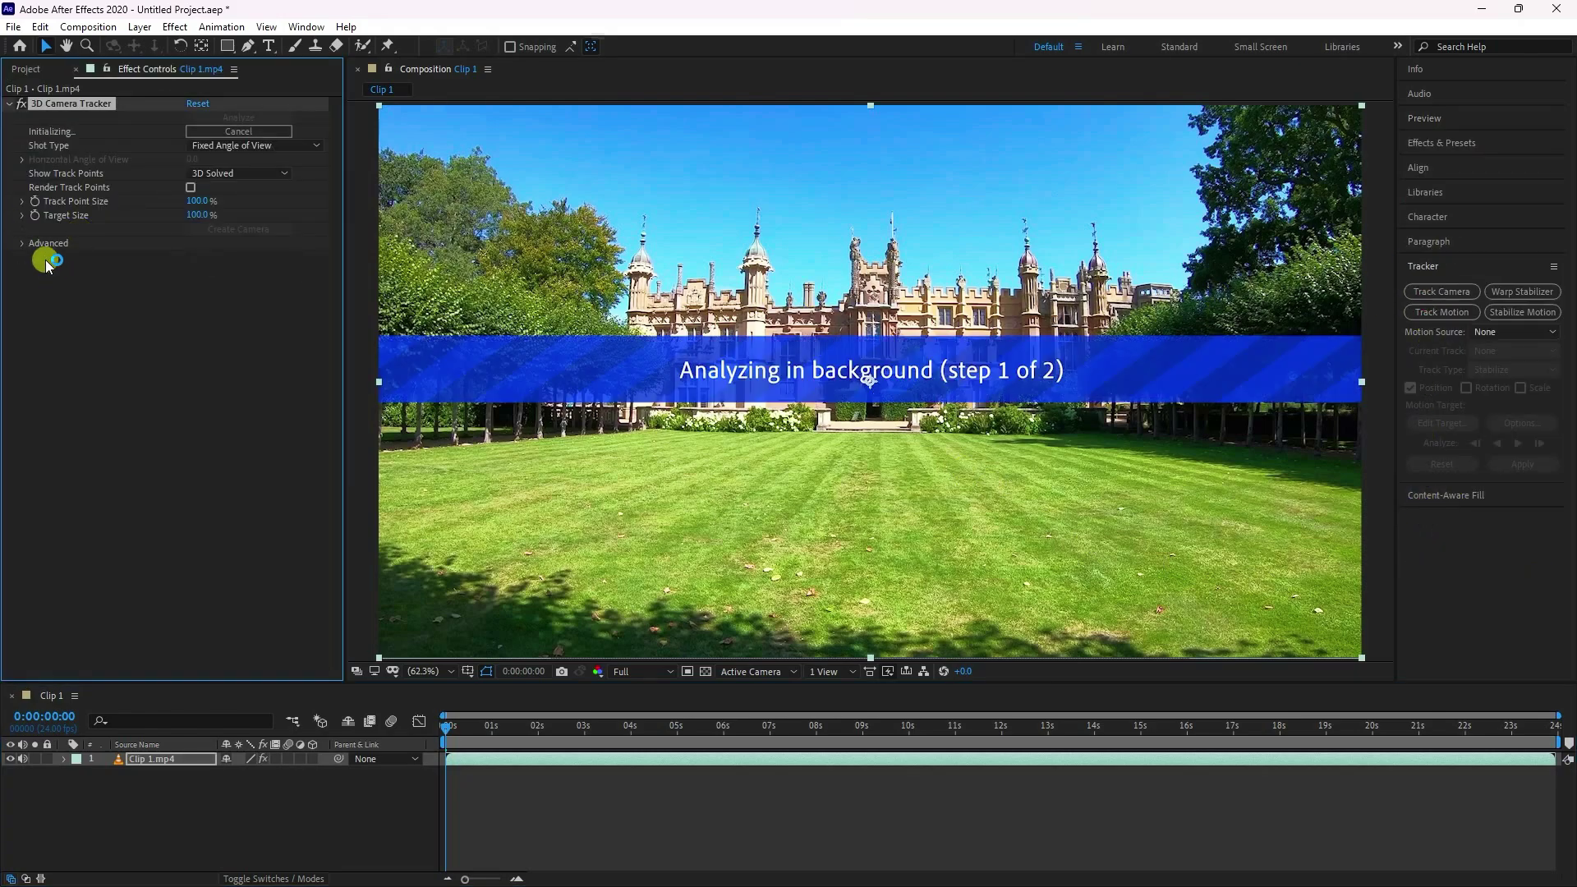
pyautogui.click(22, 244)
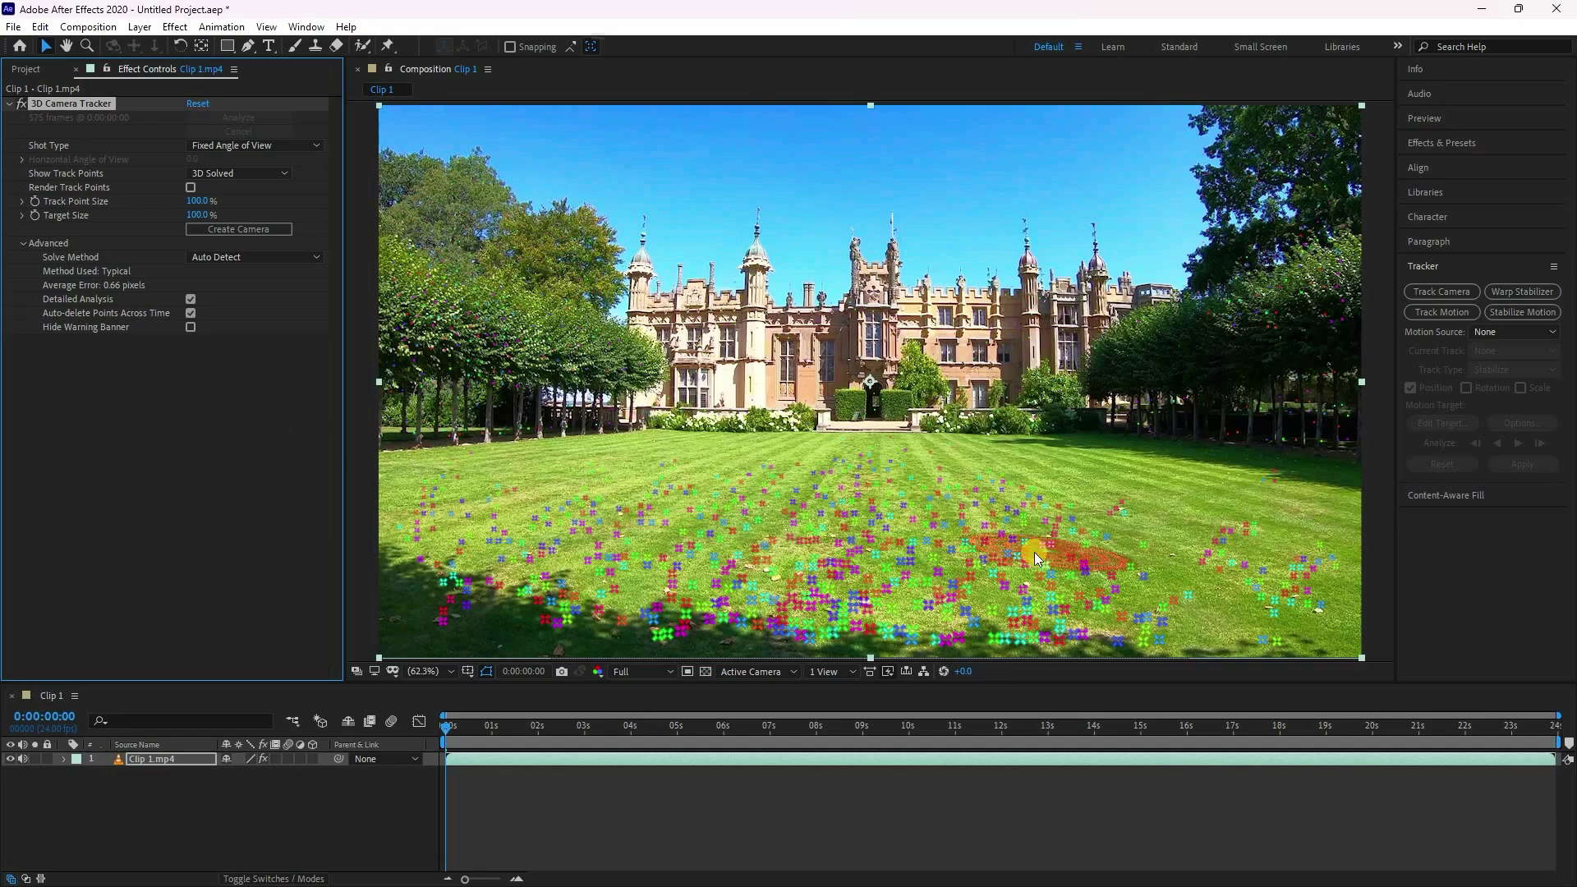
# Set the ground plane and origin on track points in the middle of the lawn, and create a solid and camera there
pyautogui.click(879, 499)
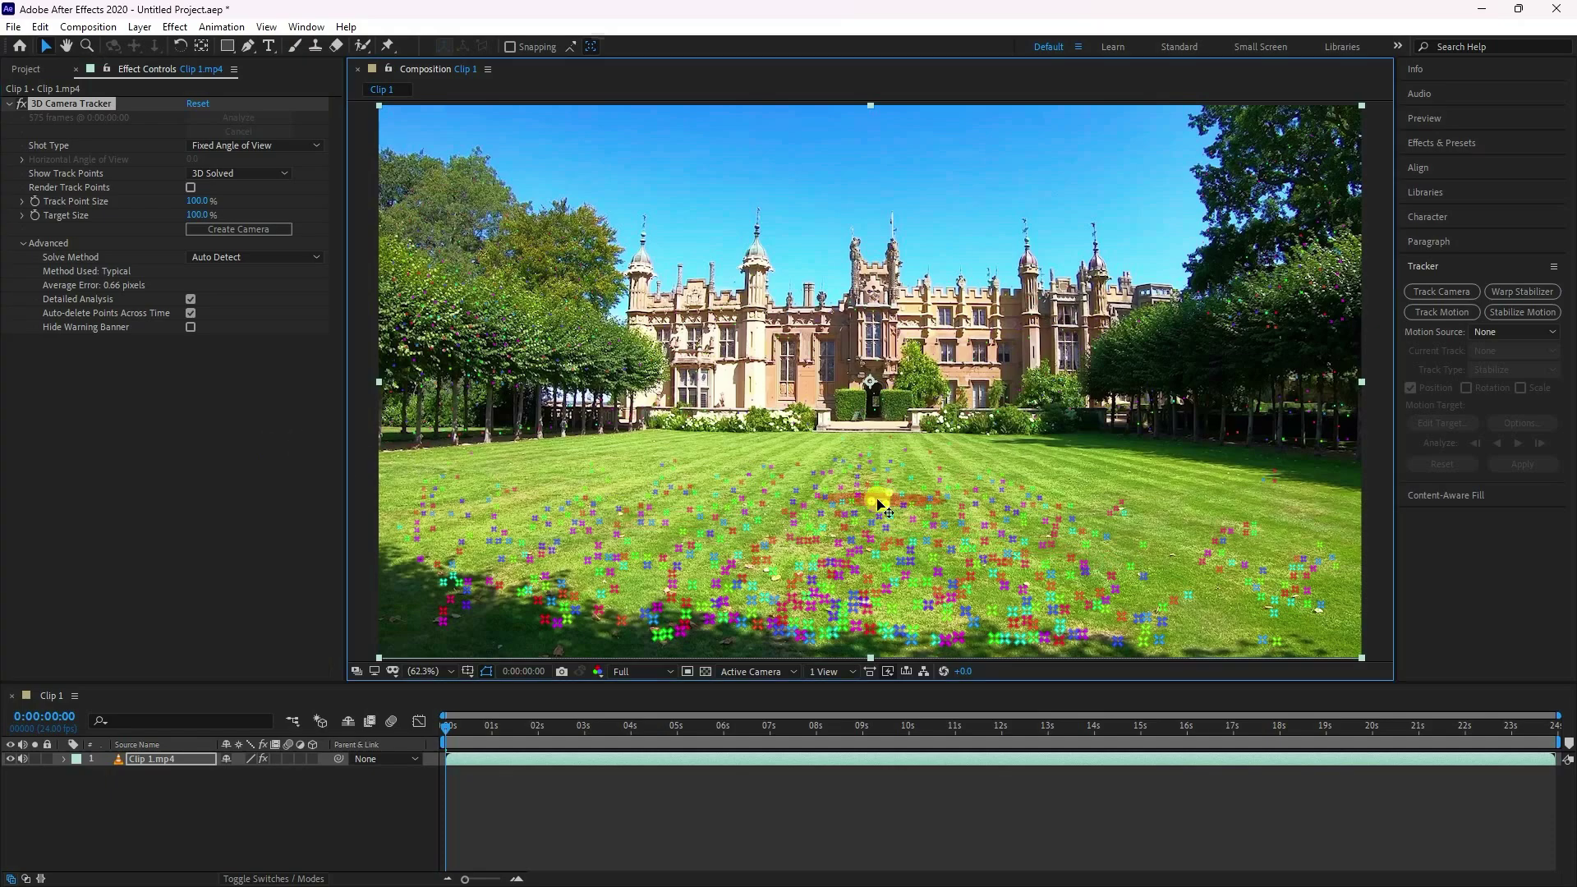
pyautogui.rightClick(878, 500)
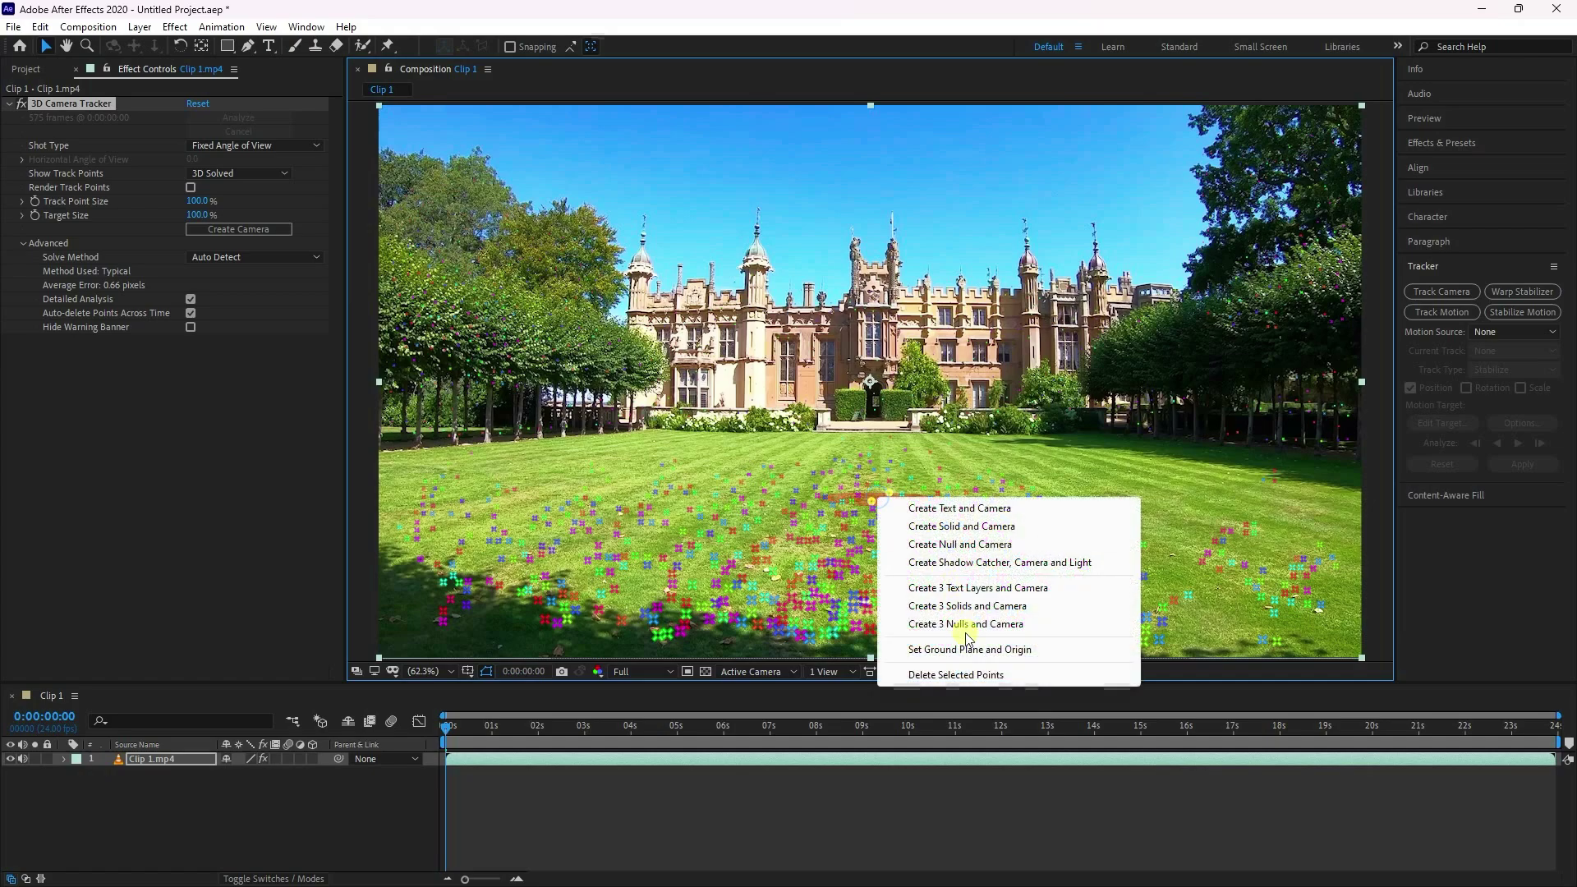
pyautogui.click(987, 650)
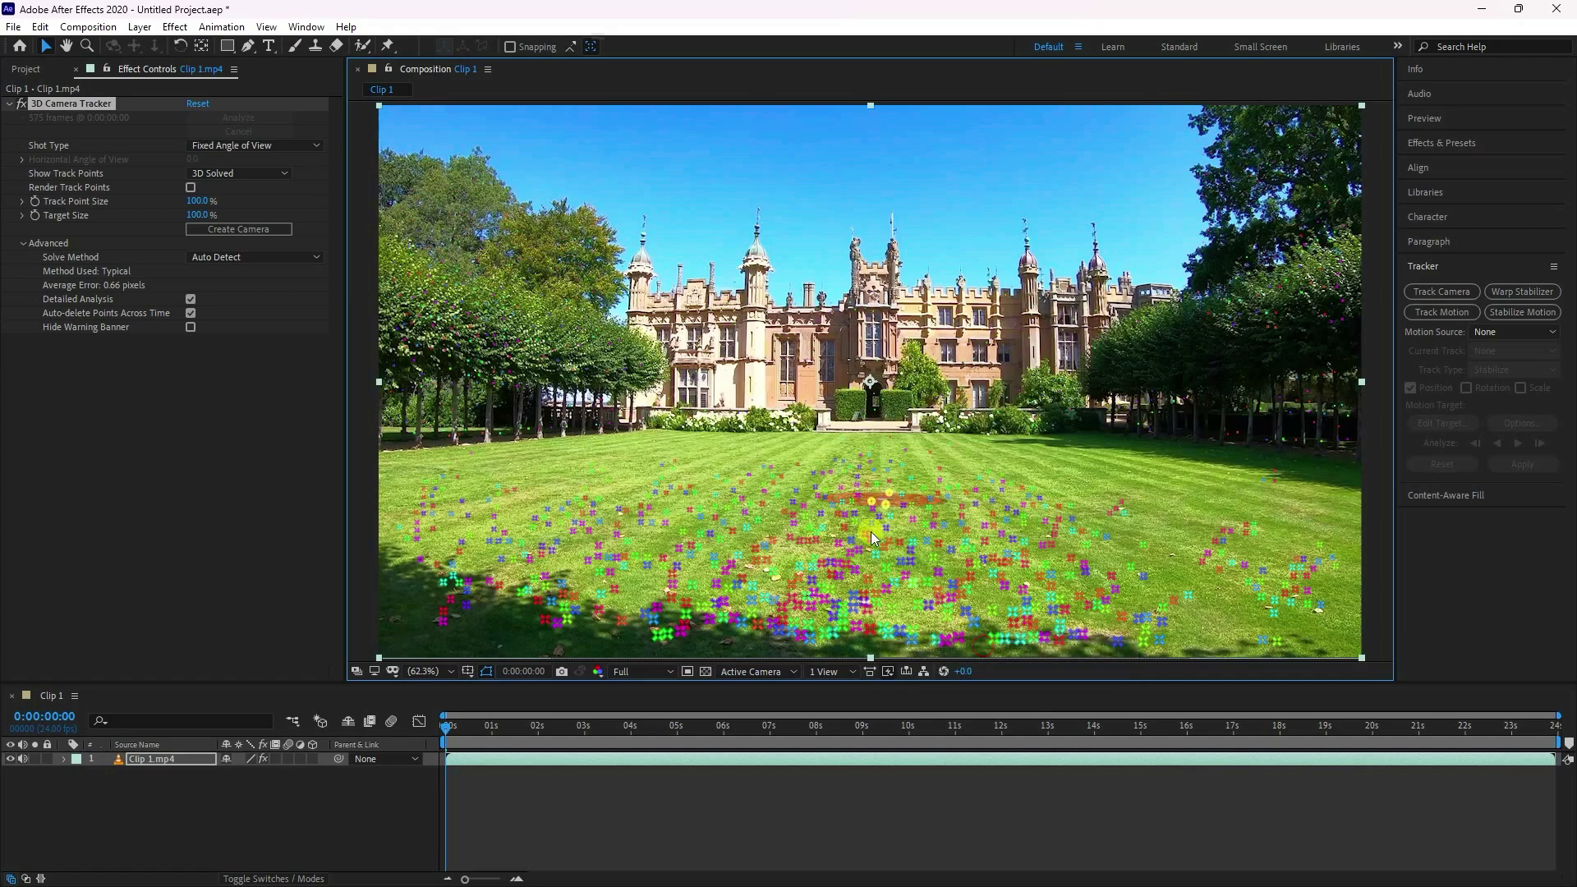
pyautogui.rightClick(882, 503)
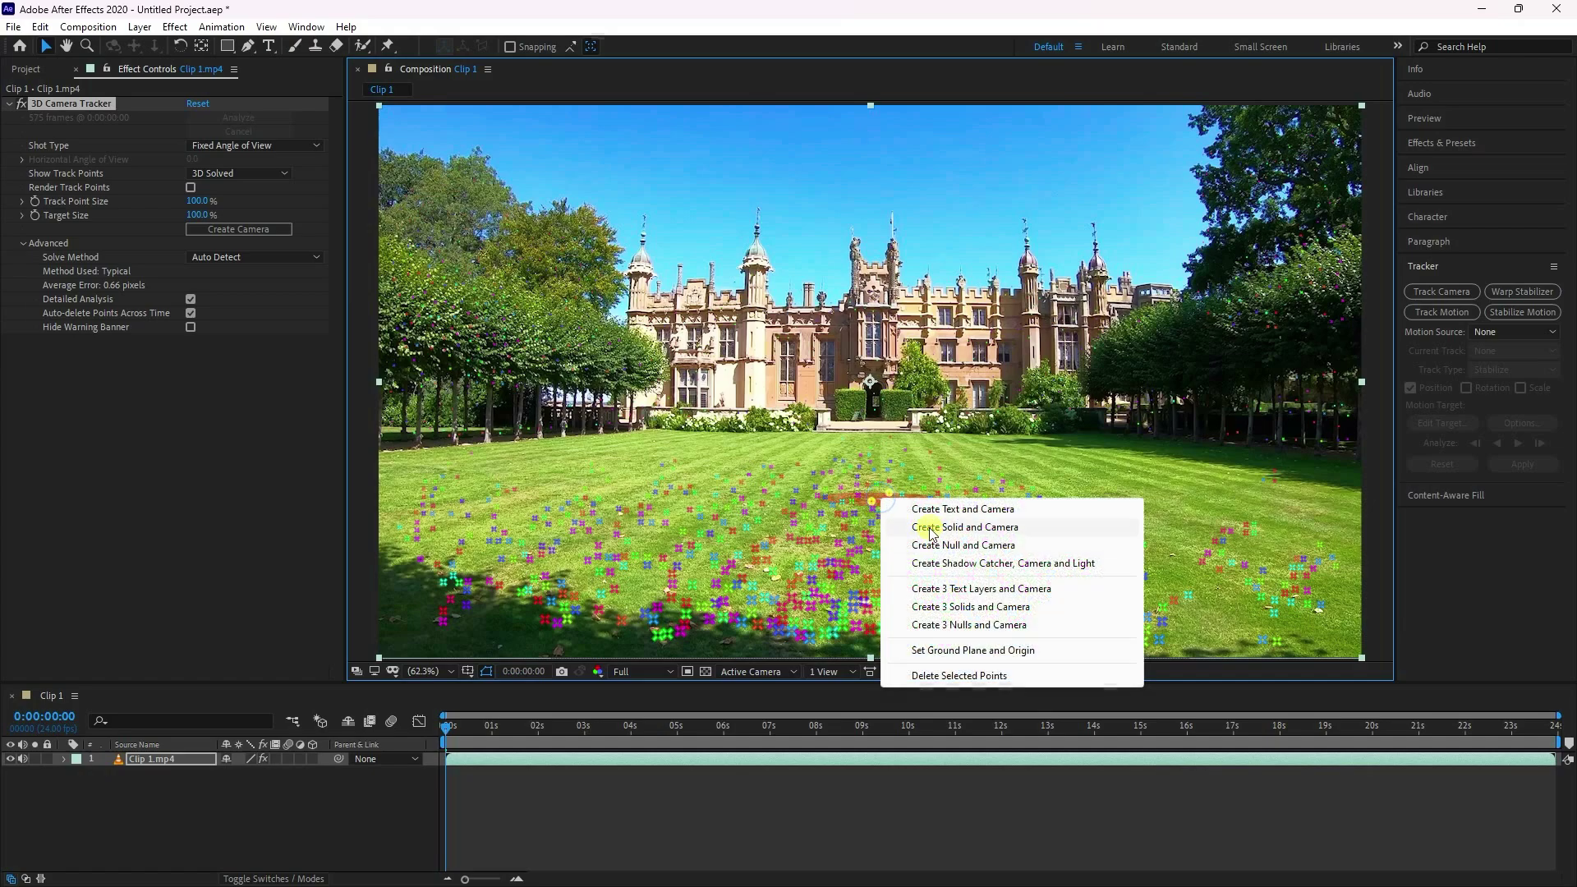
pyautogui.click(975, 528)
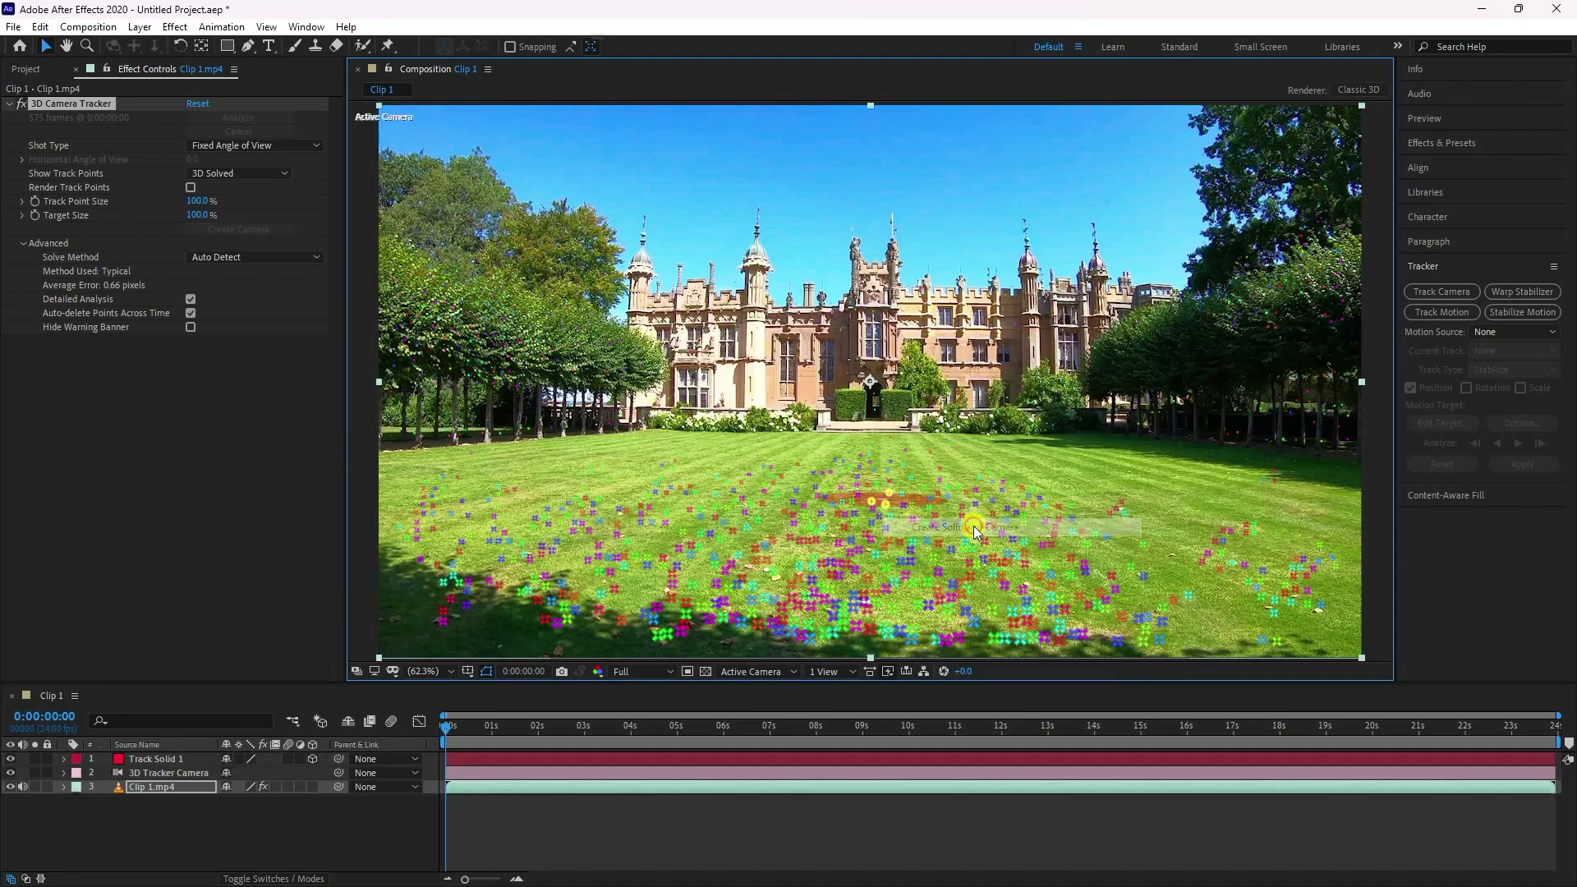
# Play the composition to check how the tracked solid sticks to the lawn, and return to the start
pyautogui.click(738, 833)
pyautogui.click(1433, 118)
pyautogui.click(1479, 141)
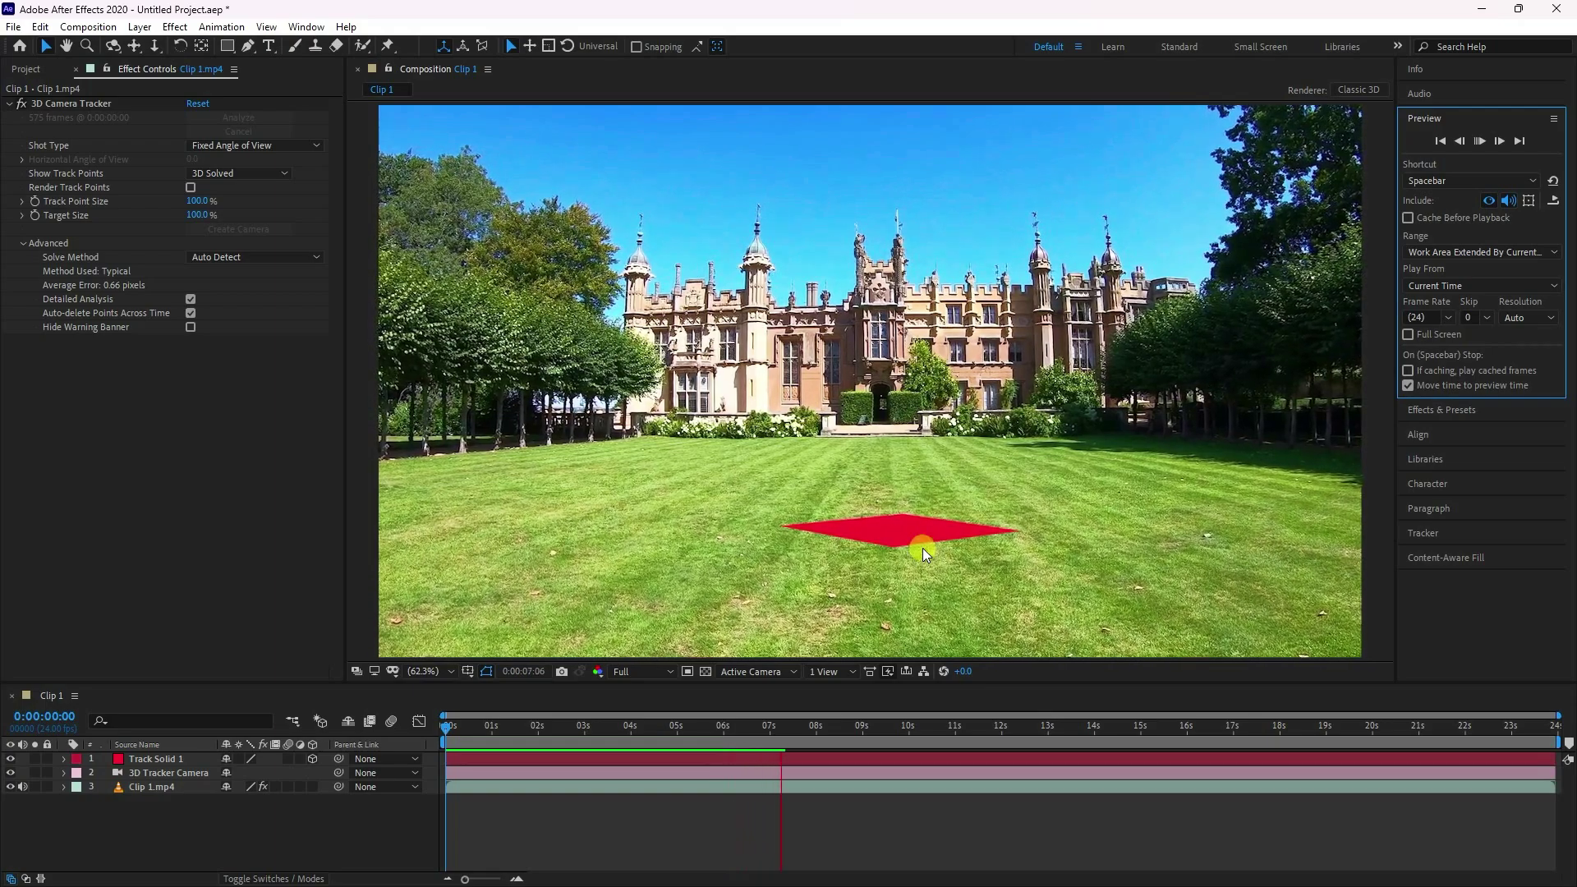
pyautogui.click(1480, 141)
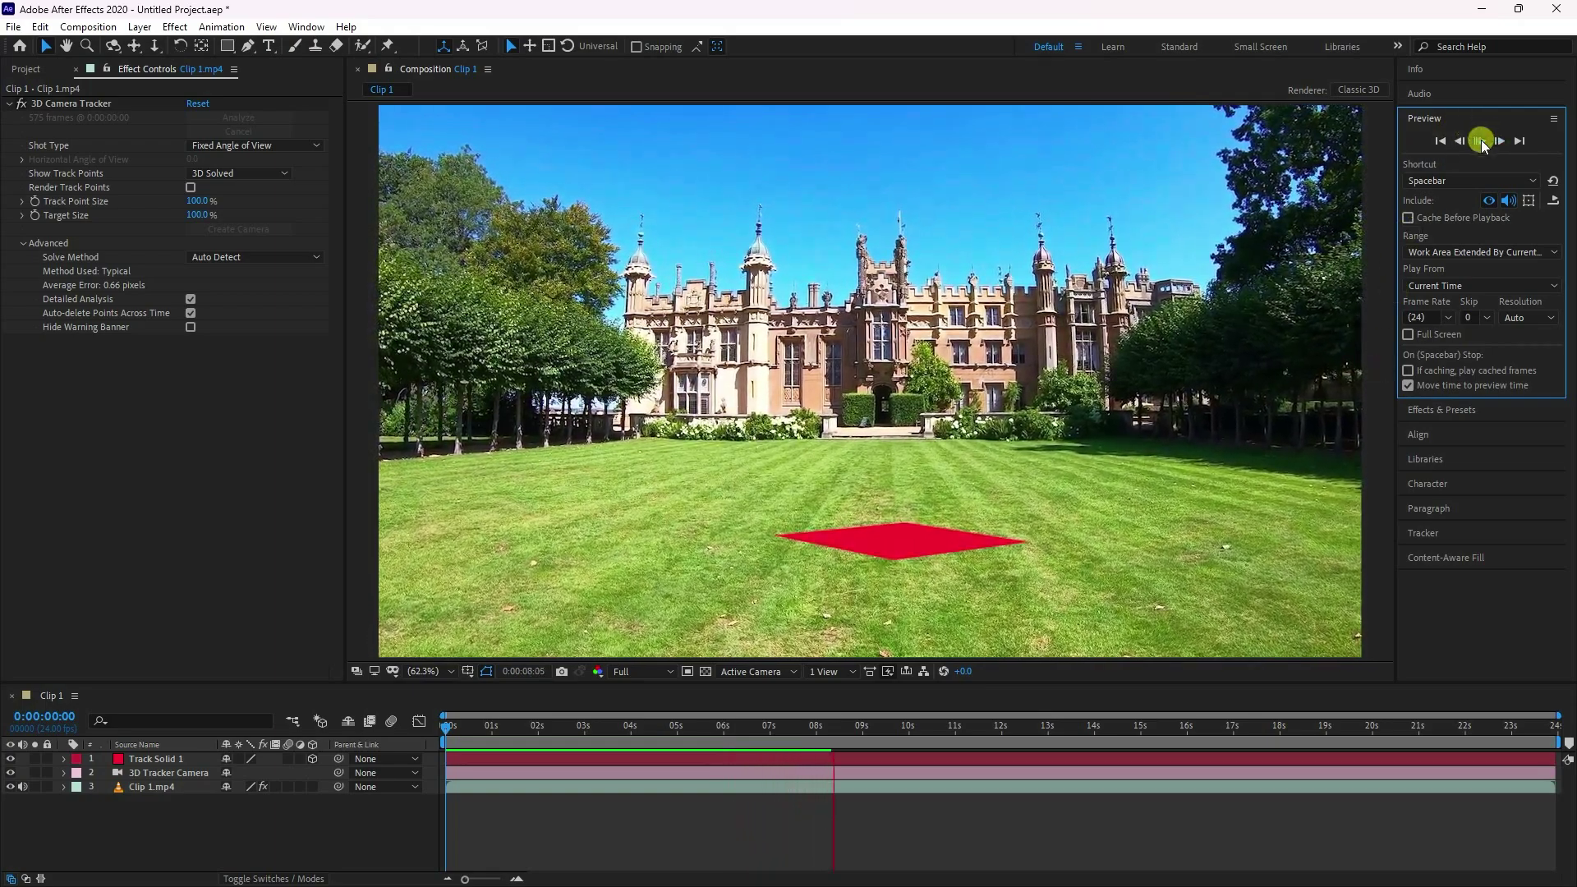
pyautogui.click(1440, 141)
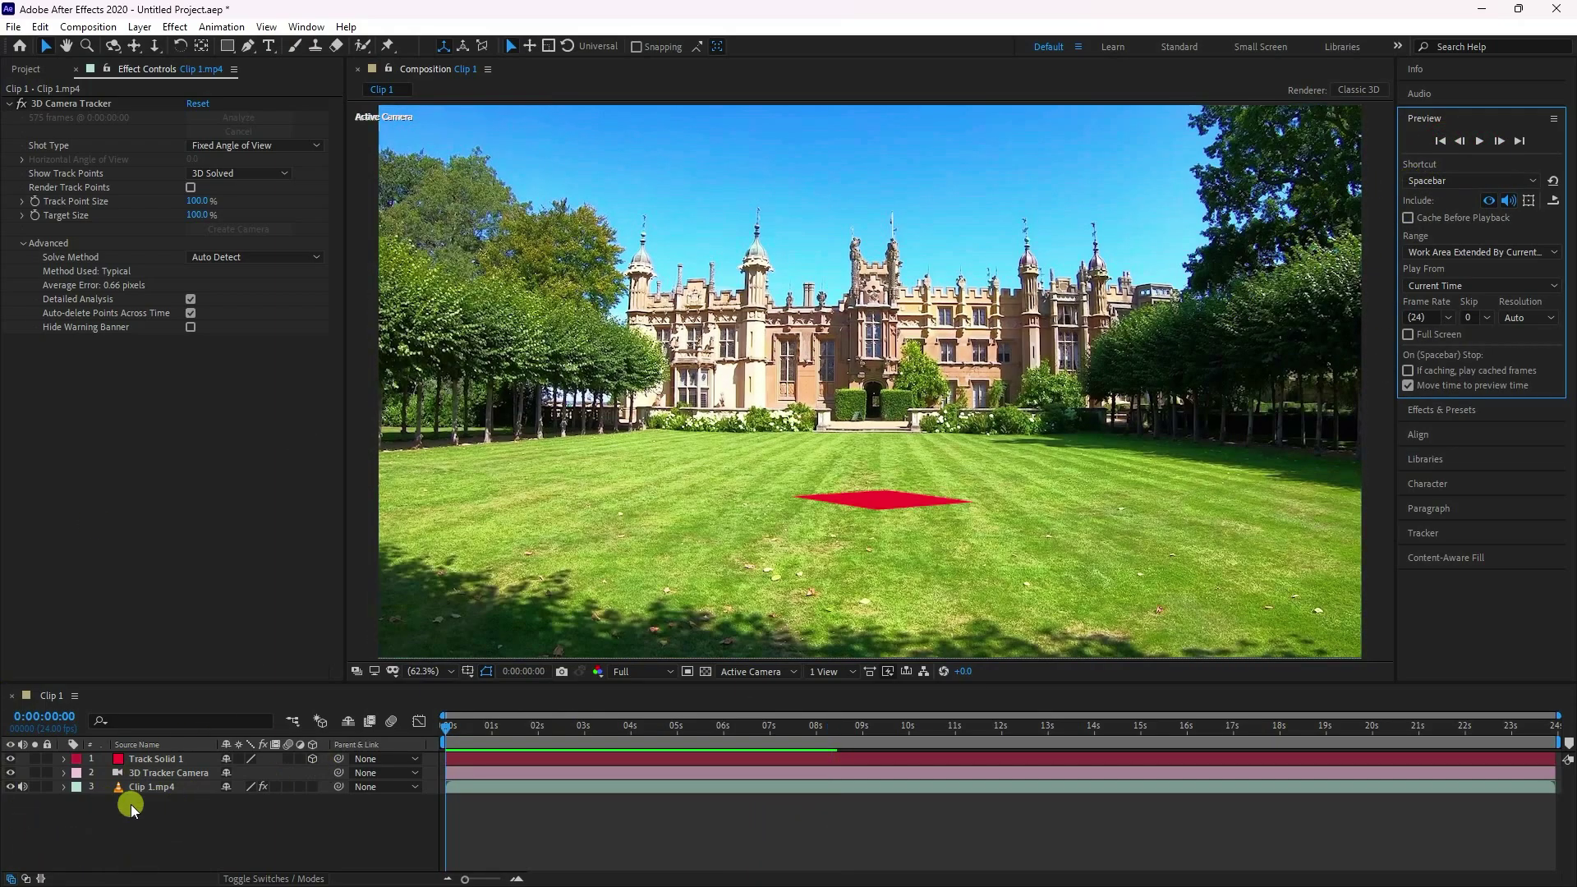
# Copy the Position and Orientation keyframes of the 3D Tracker Camera layer
pyautogui.click(64, 781)
pyautogui.click(66, 776)
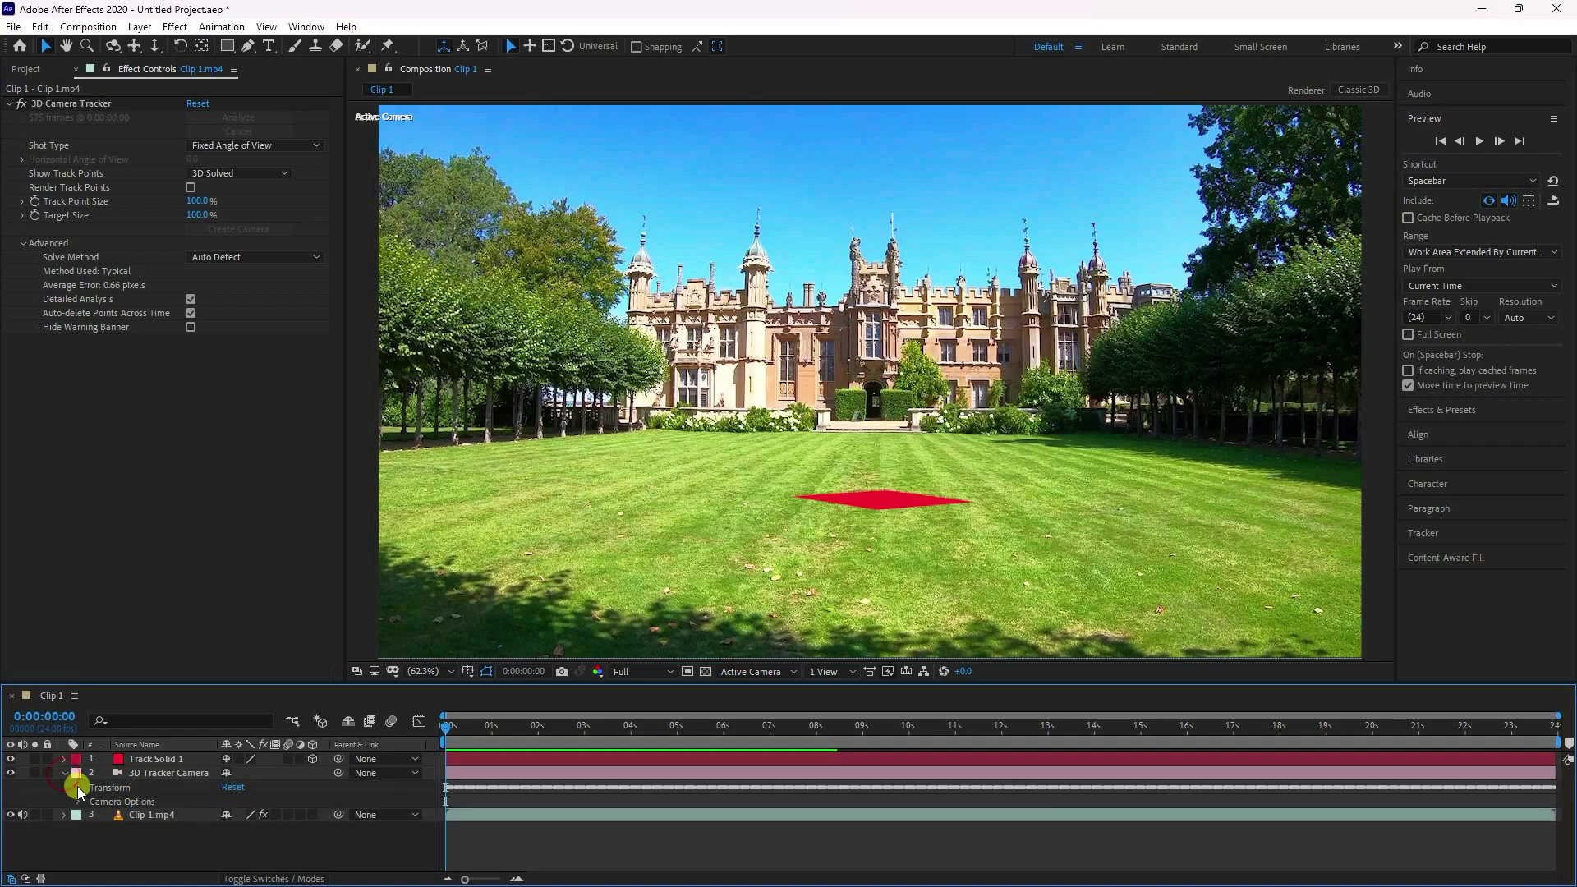
pyautogui.click(150, 802)
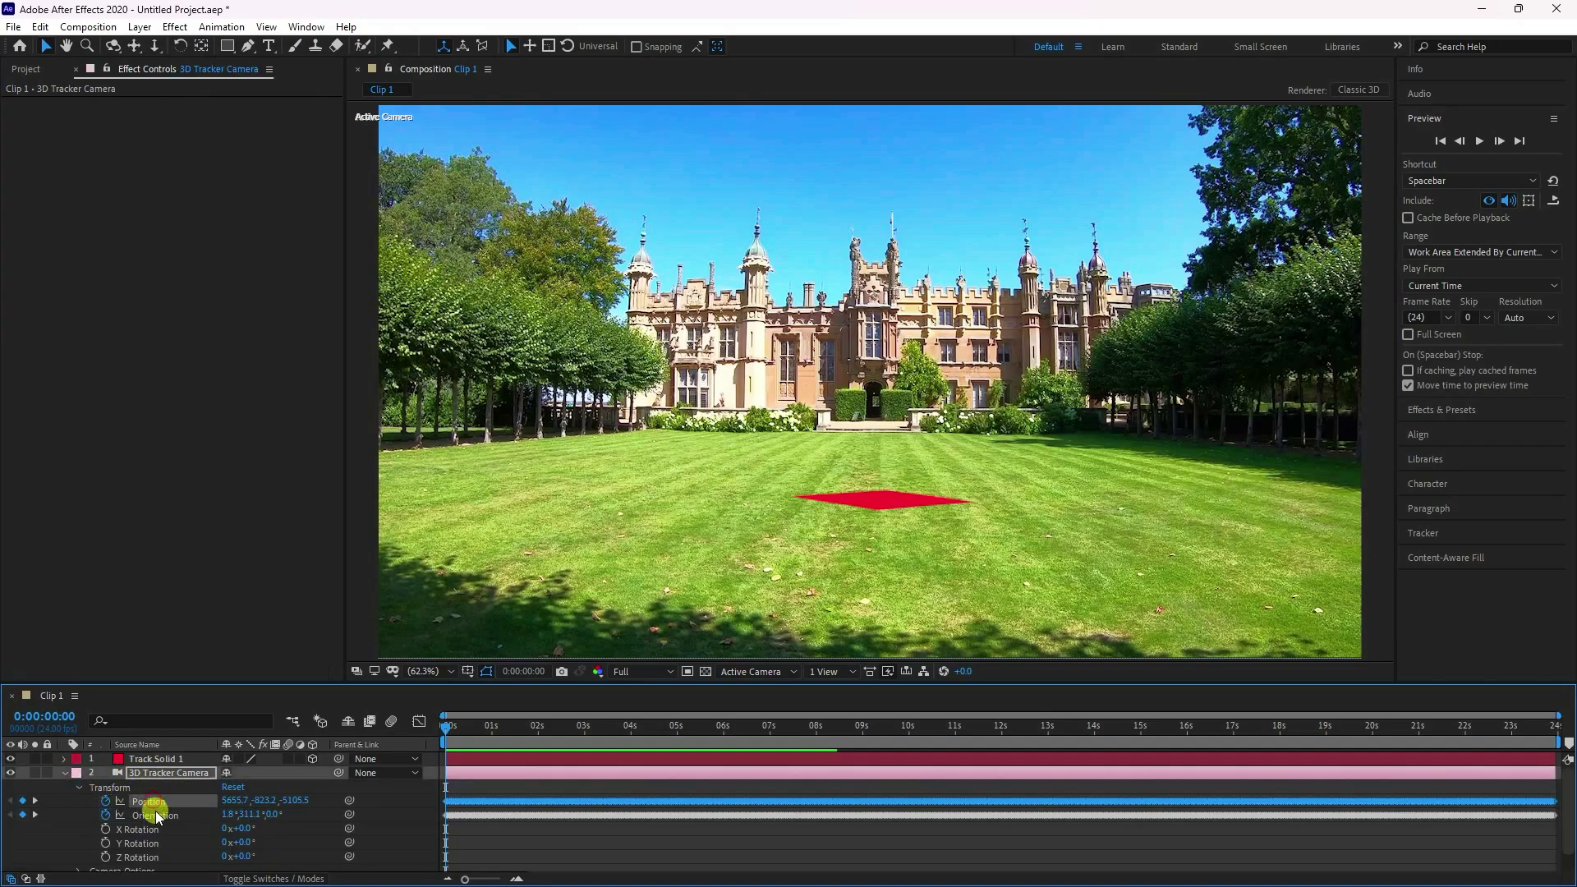
pyautogui.keyDown('shift'); pyautogui.click(156, 816); pyautogui.keyUp('shift')
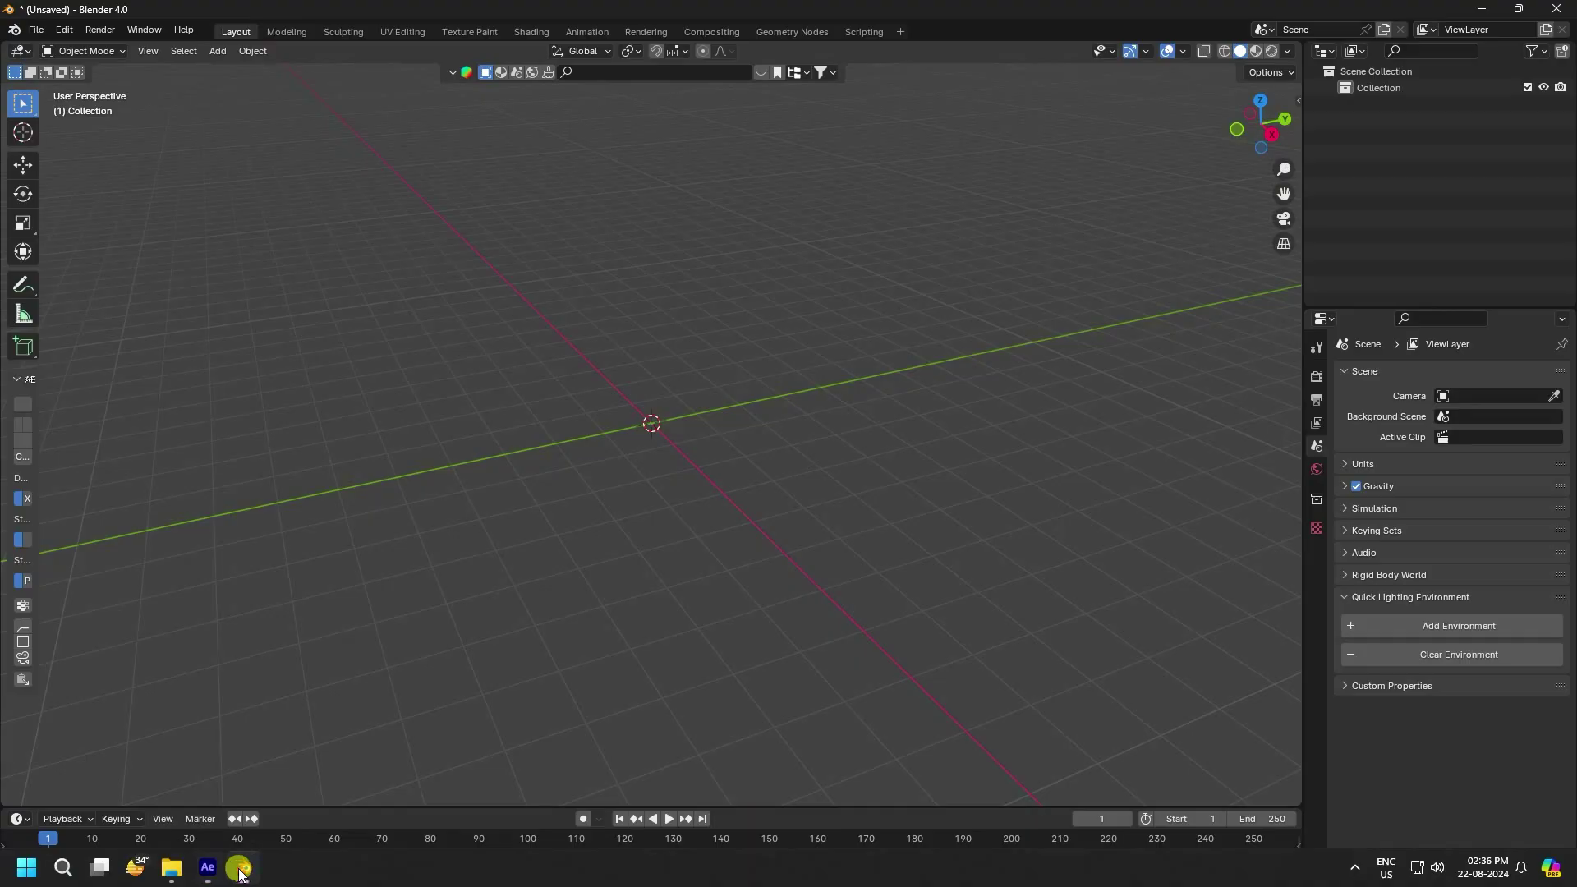
# Switch to Blender, create a camera from the copied keyframes with AE2Blend, and view the scene through it
pyautogui.click(234, 869)
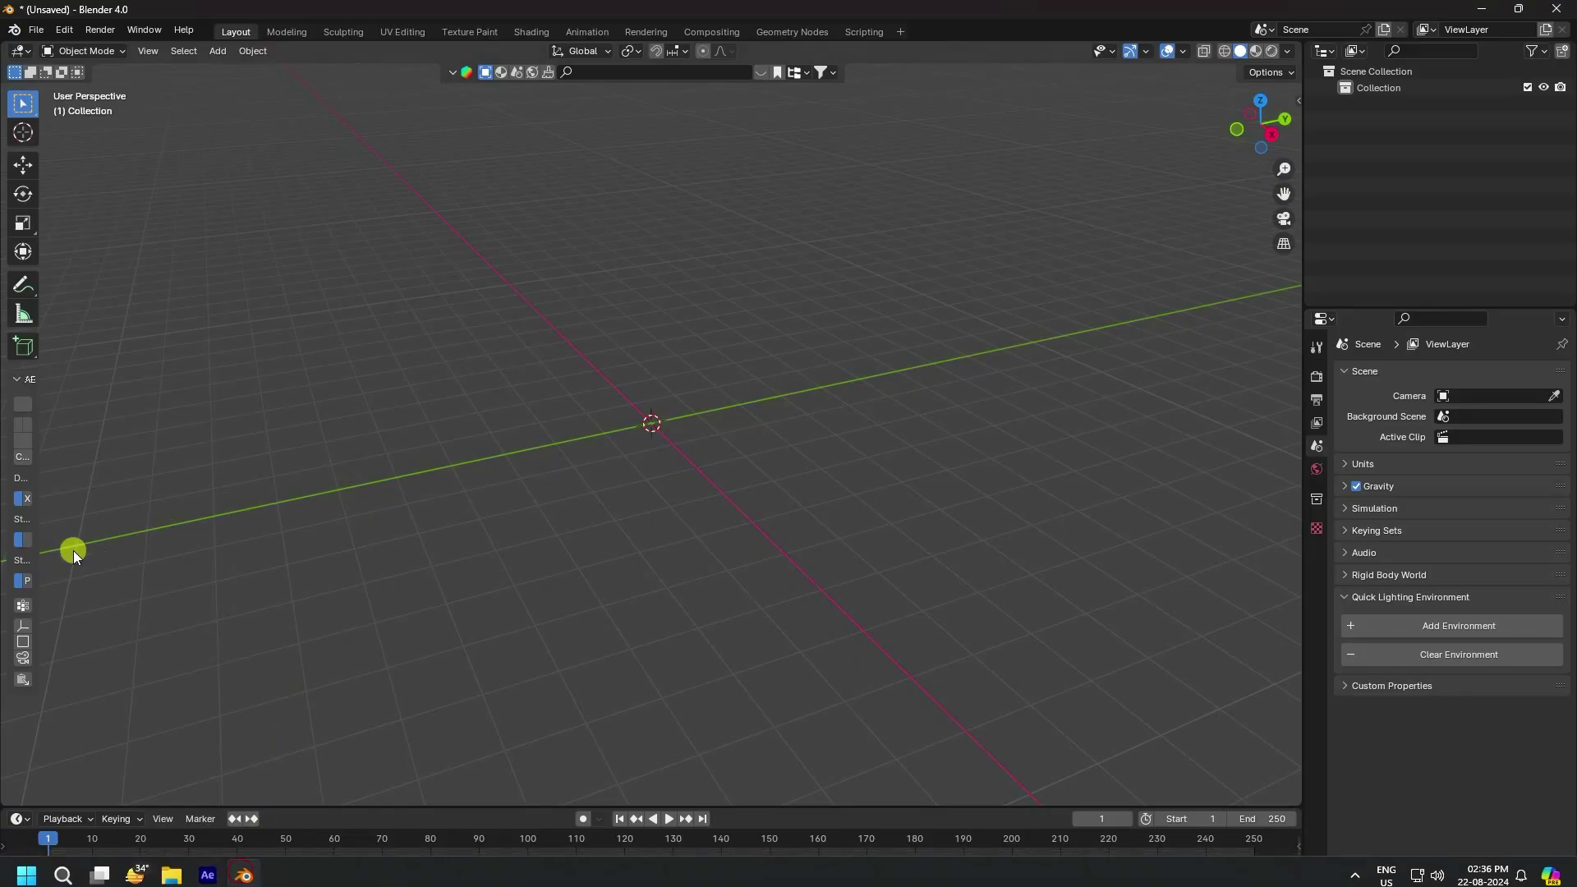
pyautogui.moveTo(40, 552); pyautogui.dragTo(101, 553)
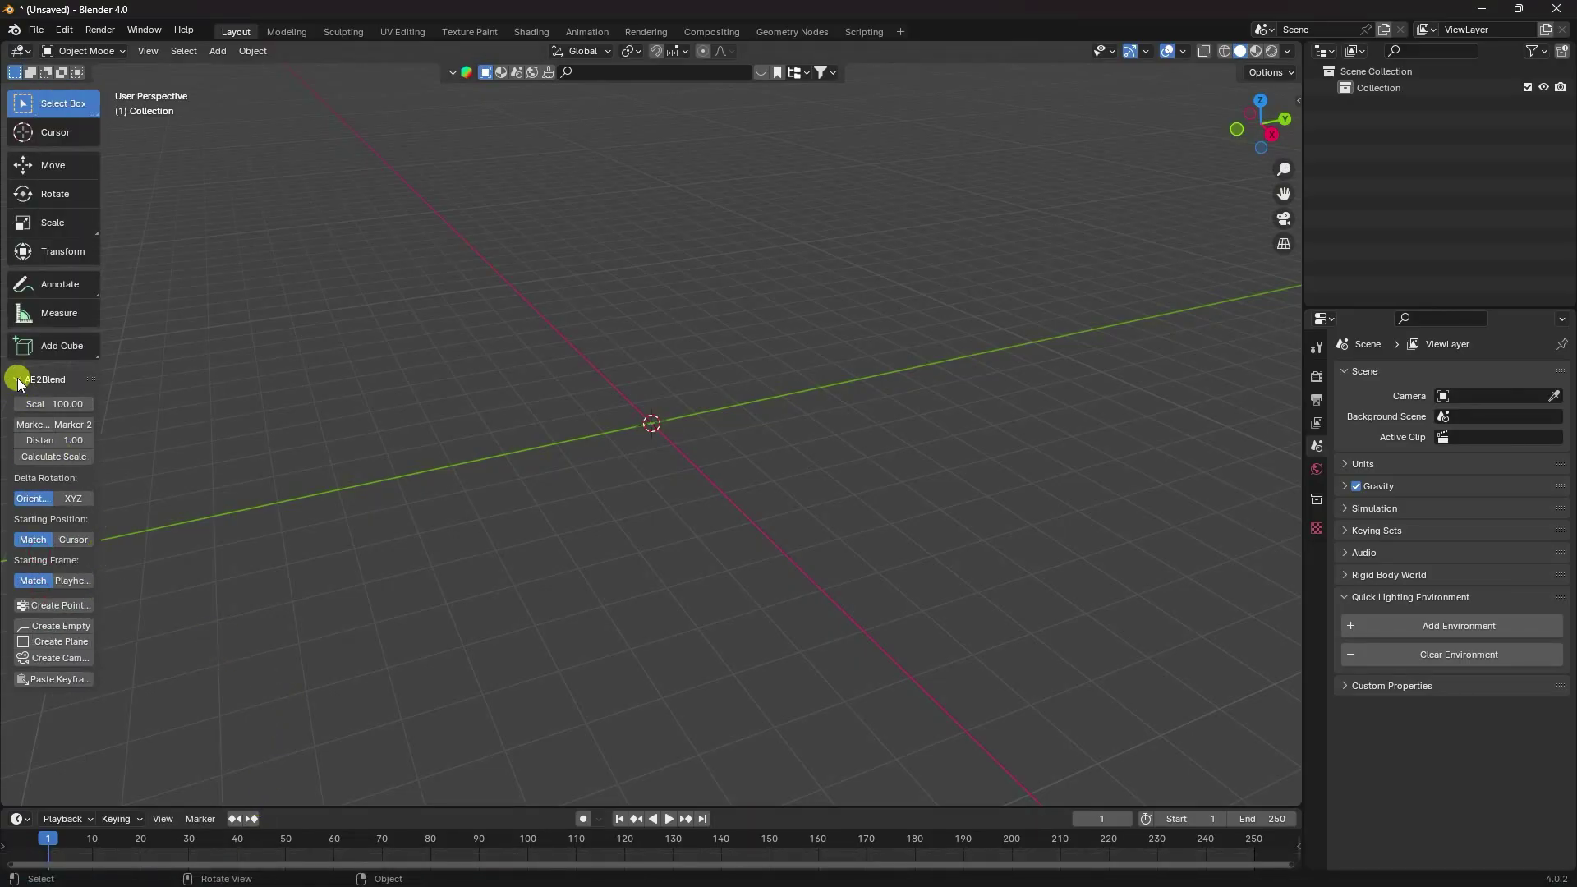
pyautogui.click(58, 658)
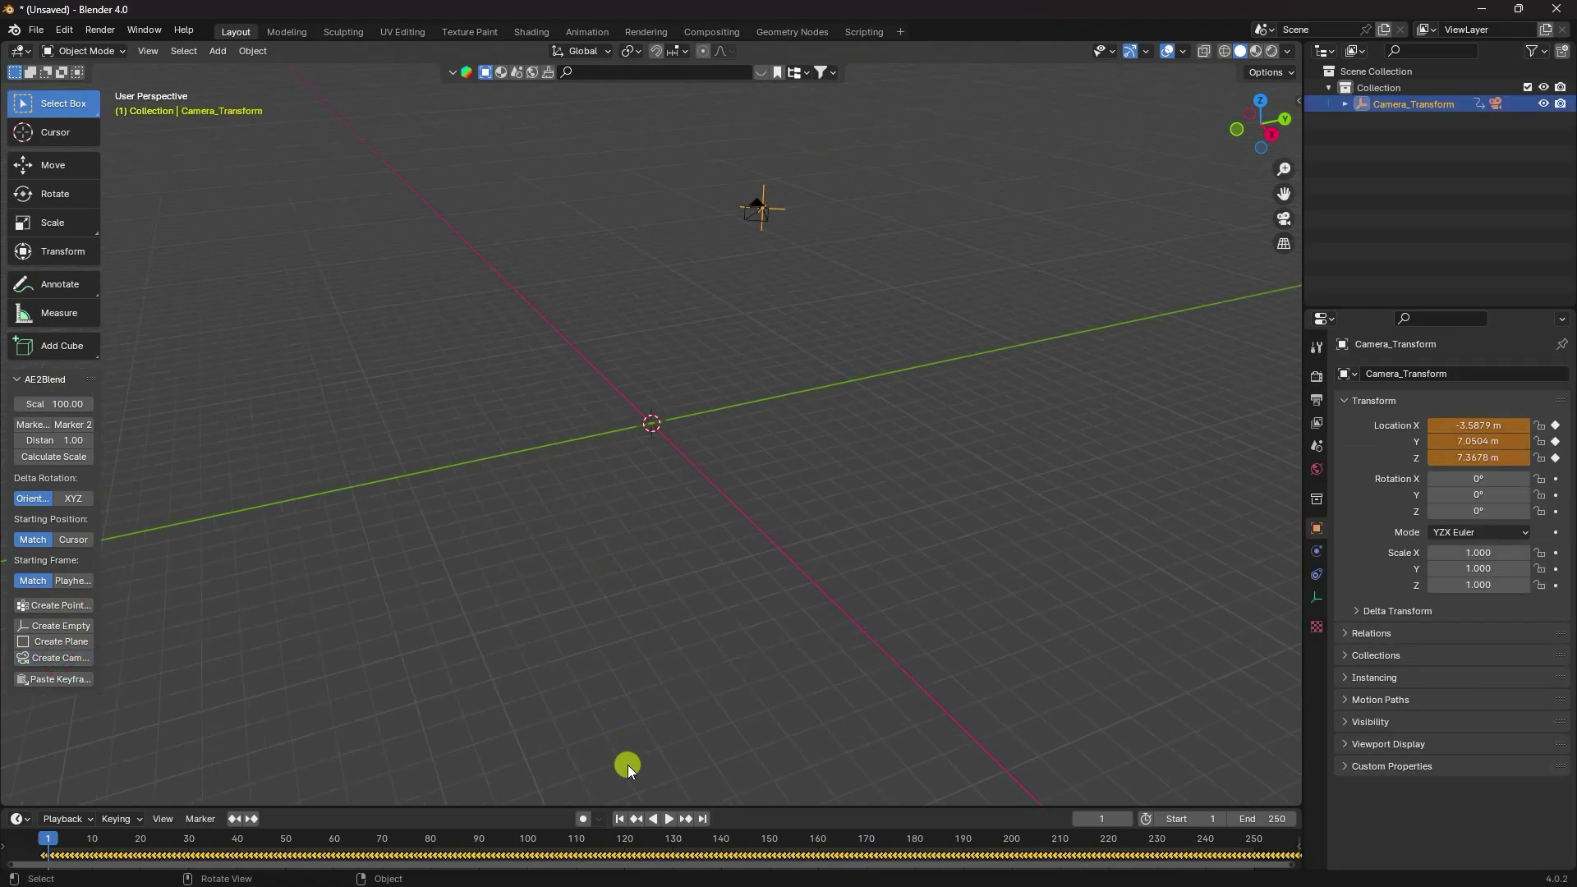
pyautogui.moveTo(1292, 865); pyautogui.dragTo(337, 863)
pyautogui.press('KP_0')
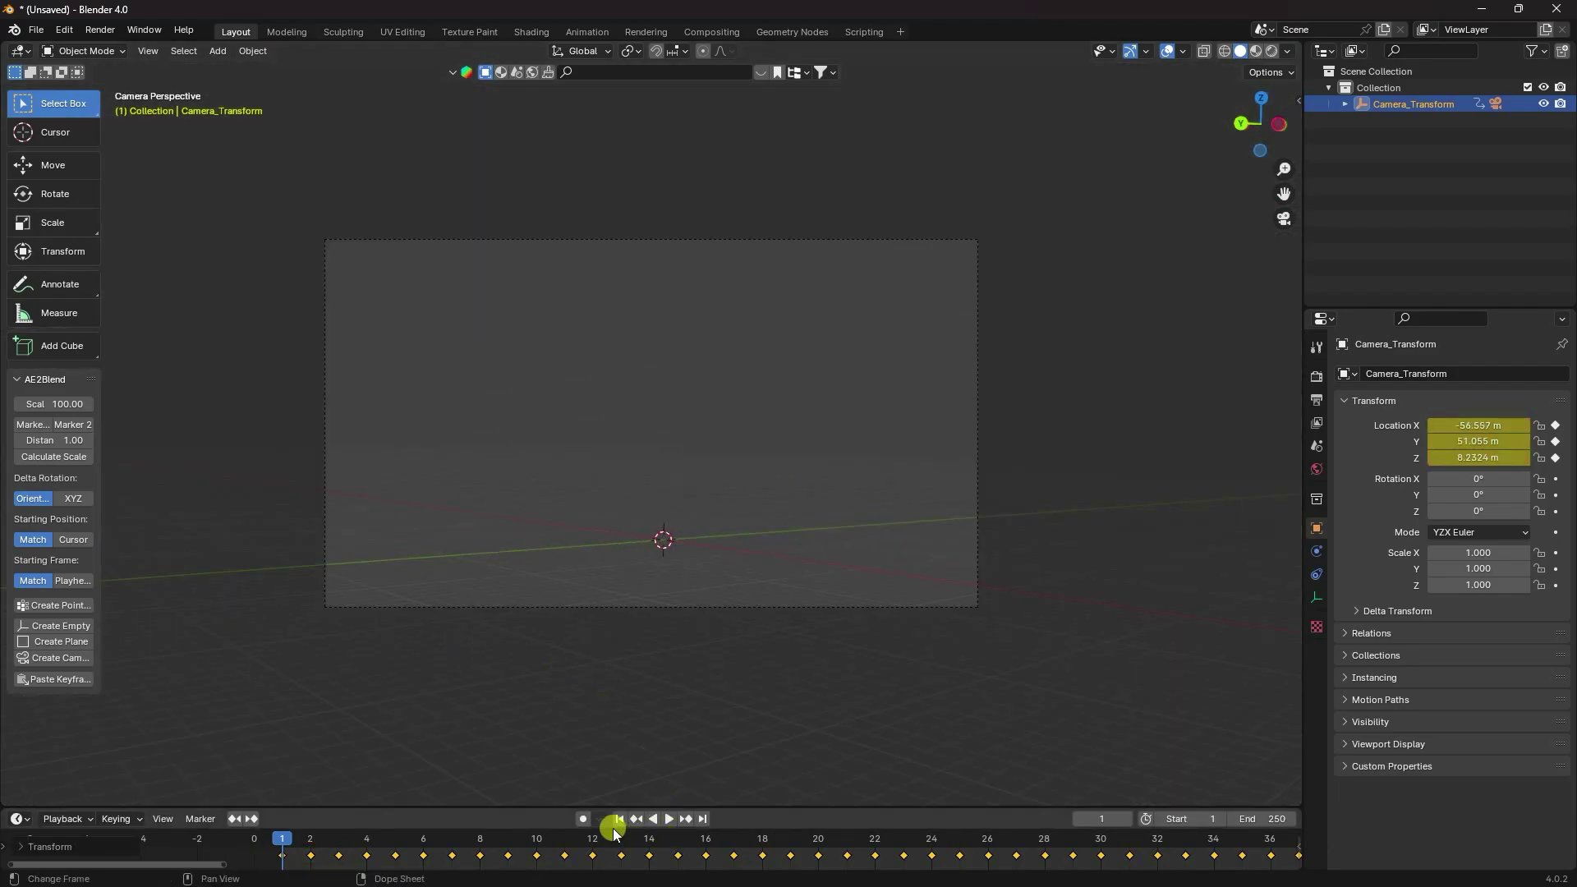
pyautogui.scroll(3, 707, 429)
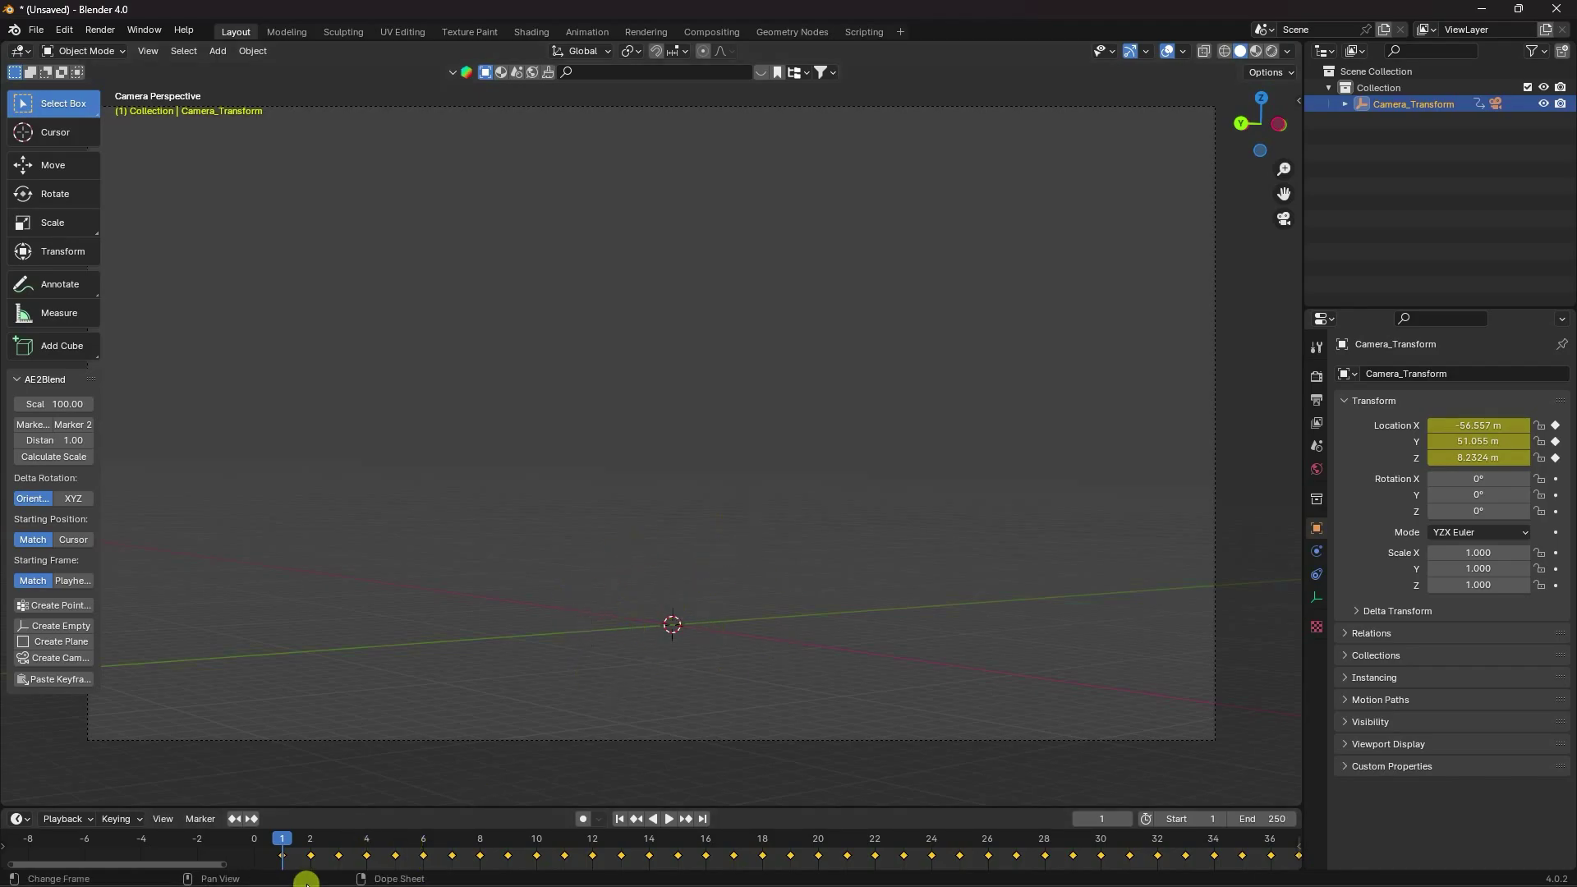
# Switch to After Effects and check the focal length in the 3D Tracker Camera's settings
pyautogui.click(220, 869)
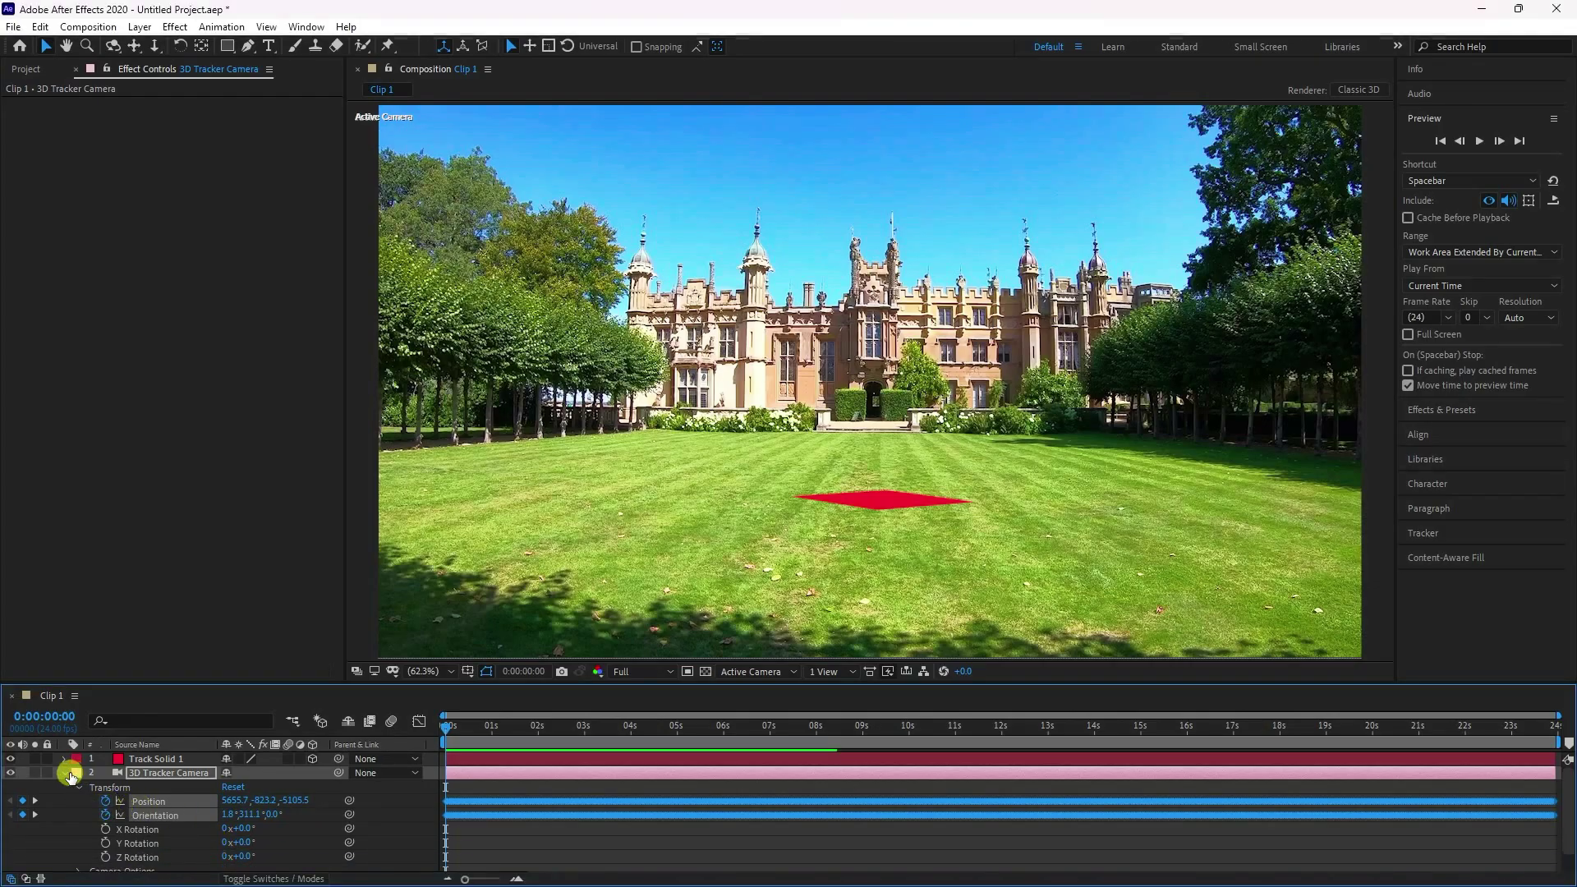
pyautogui.click(64, 773)
pyautogui.doubleClick(164, 773)
pyautogui.click(691, 485)
pyautogui.click(937, 606)
# Switch to Blender and set the imported camera's focal length to 33.43 mm
pyautogui.click(244, 868)
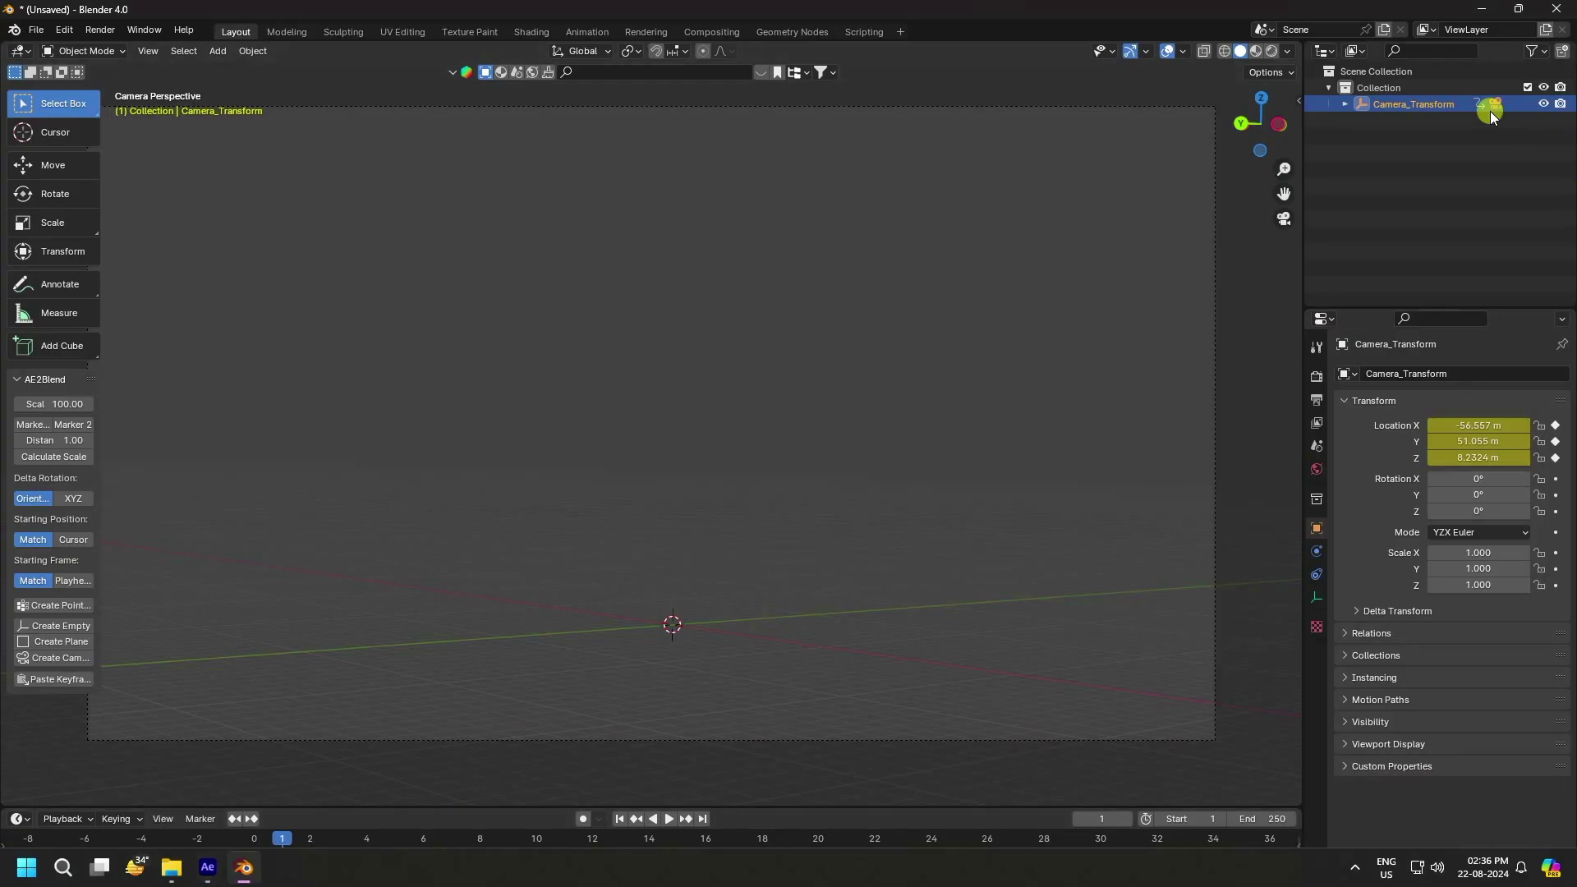
pyautogui.click(1494, 107)
pyautogui.click(1314, 596)
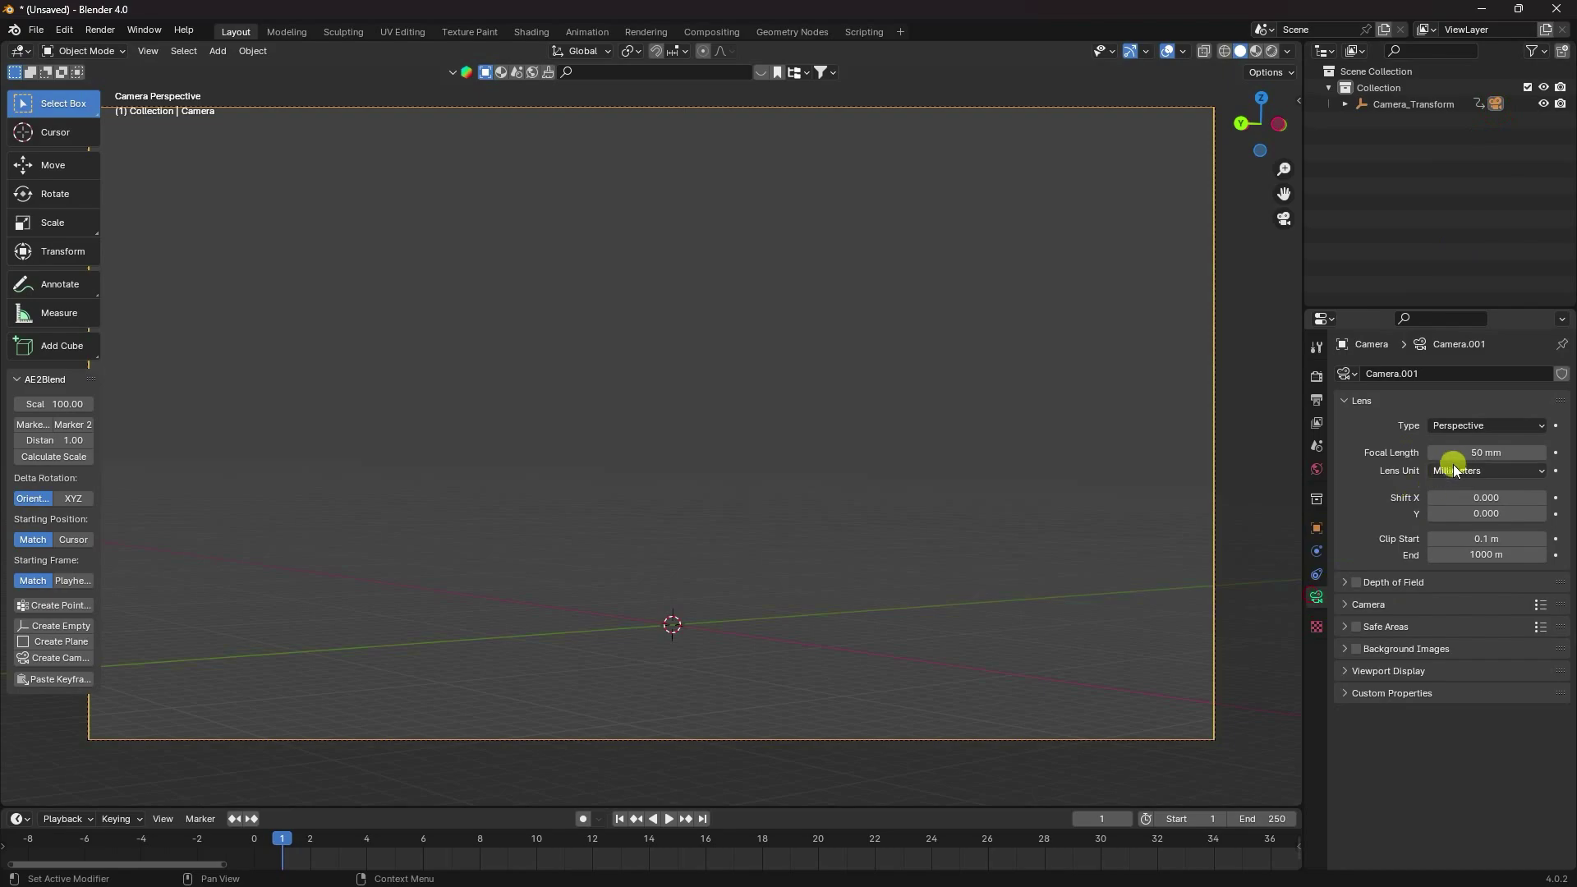
pyautogui.click(1459, 453)
pyautogui.write('33.43')
pyautogui.press('Return')
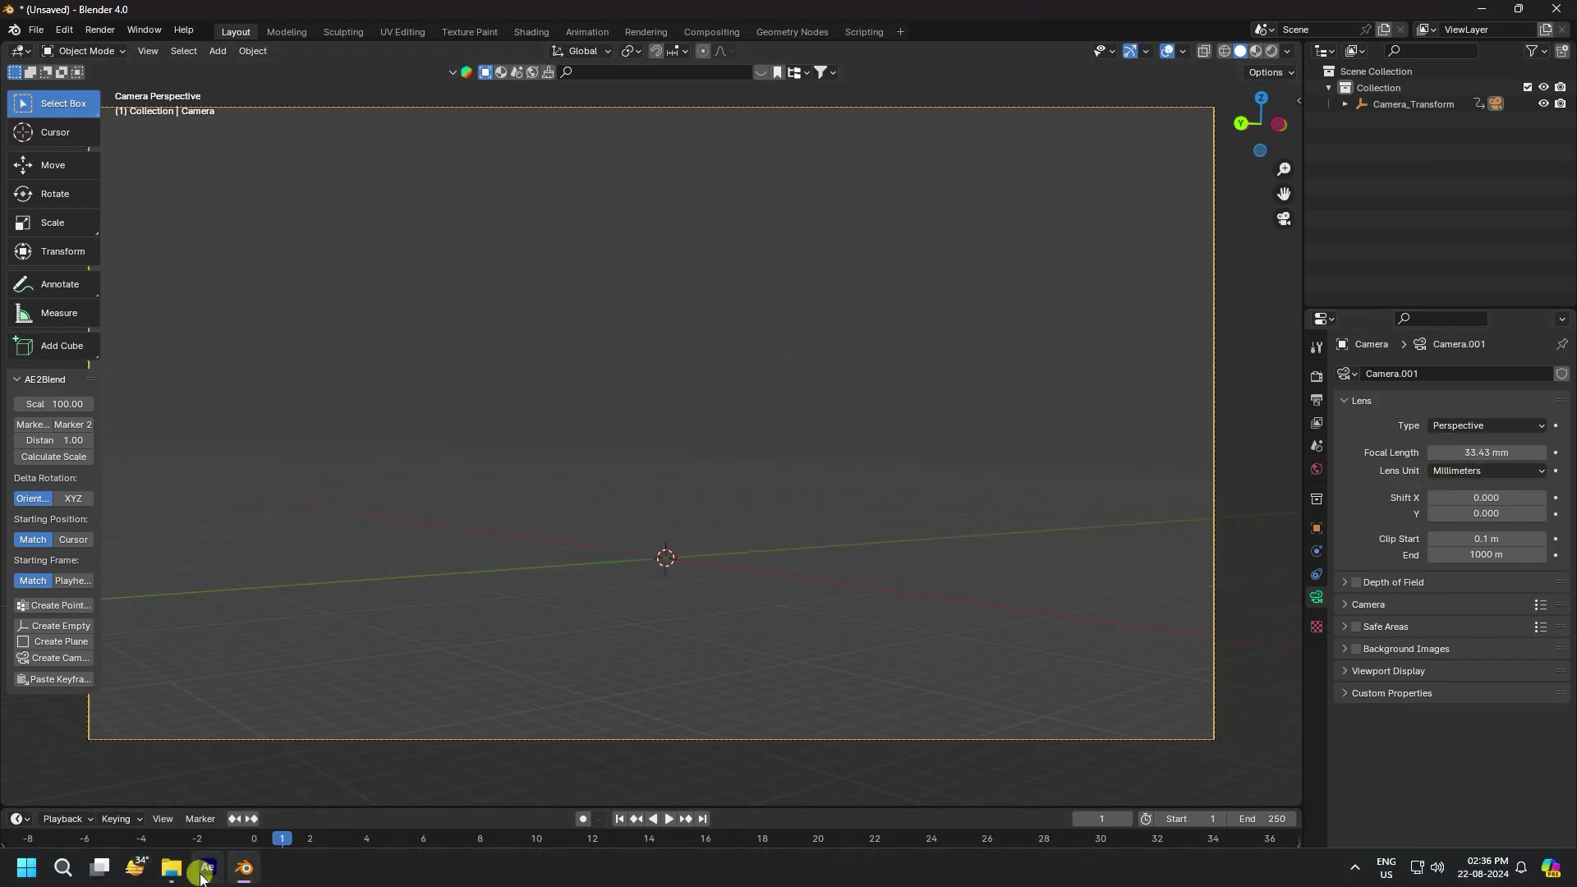
# Switch to After Effects and copy the Anchor Point, Position, Scale and Orientation properties of the Track Solid 1 layer
pyautogui.click(207, 867)
pyautogui.click(64, 759)
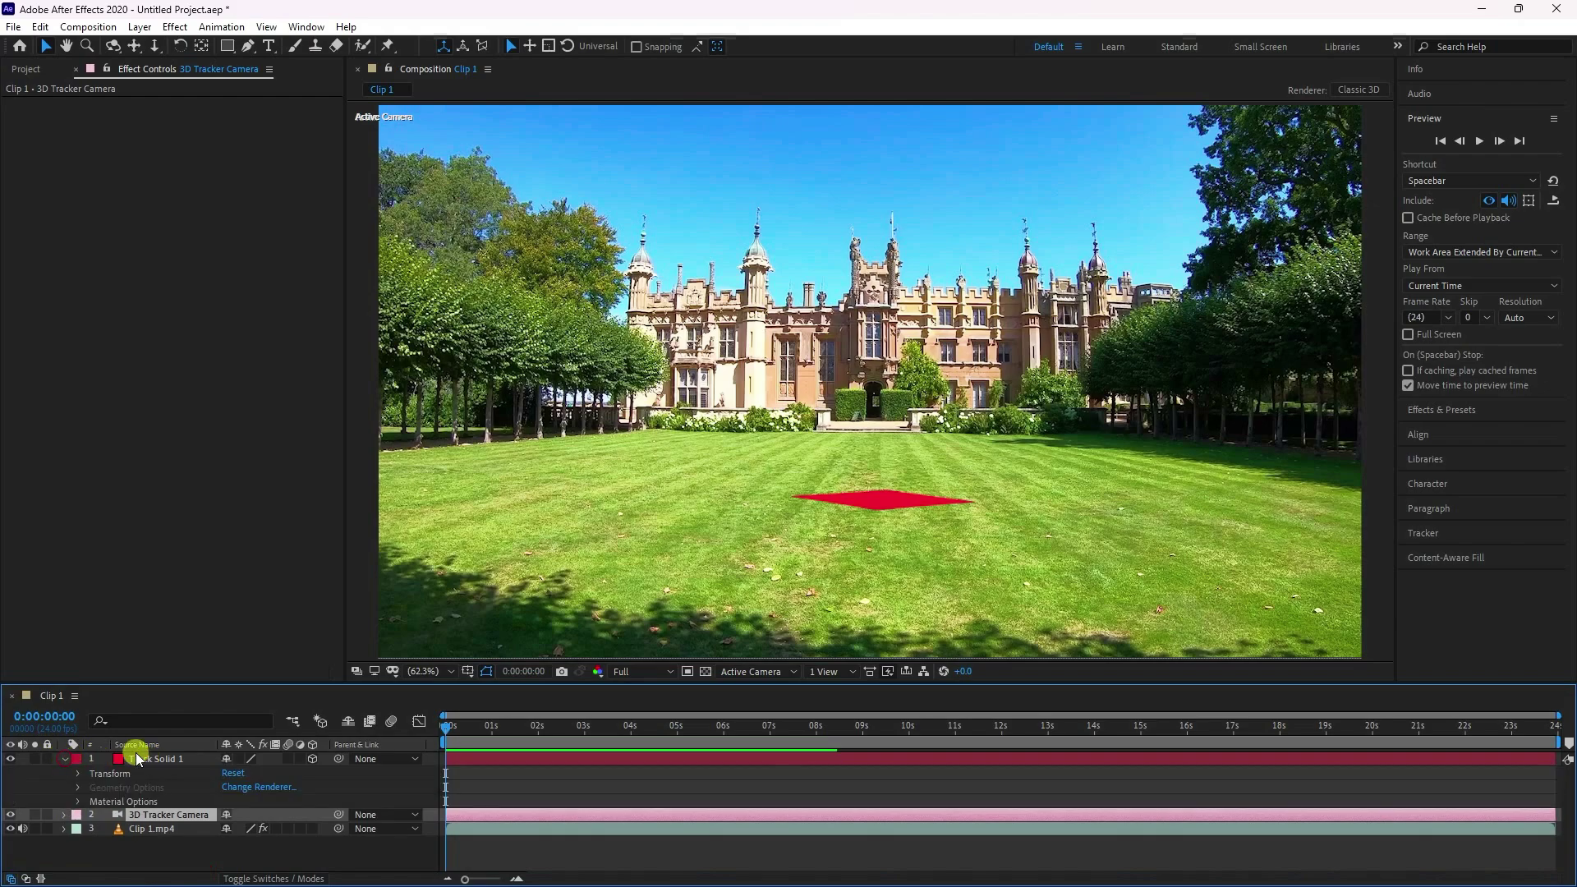
pyautogui.click(79, 774)
pyautogui.click(148, 773)
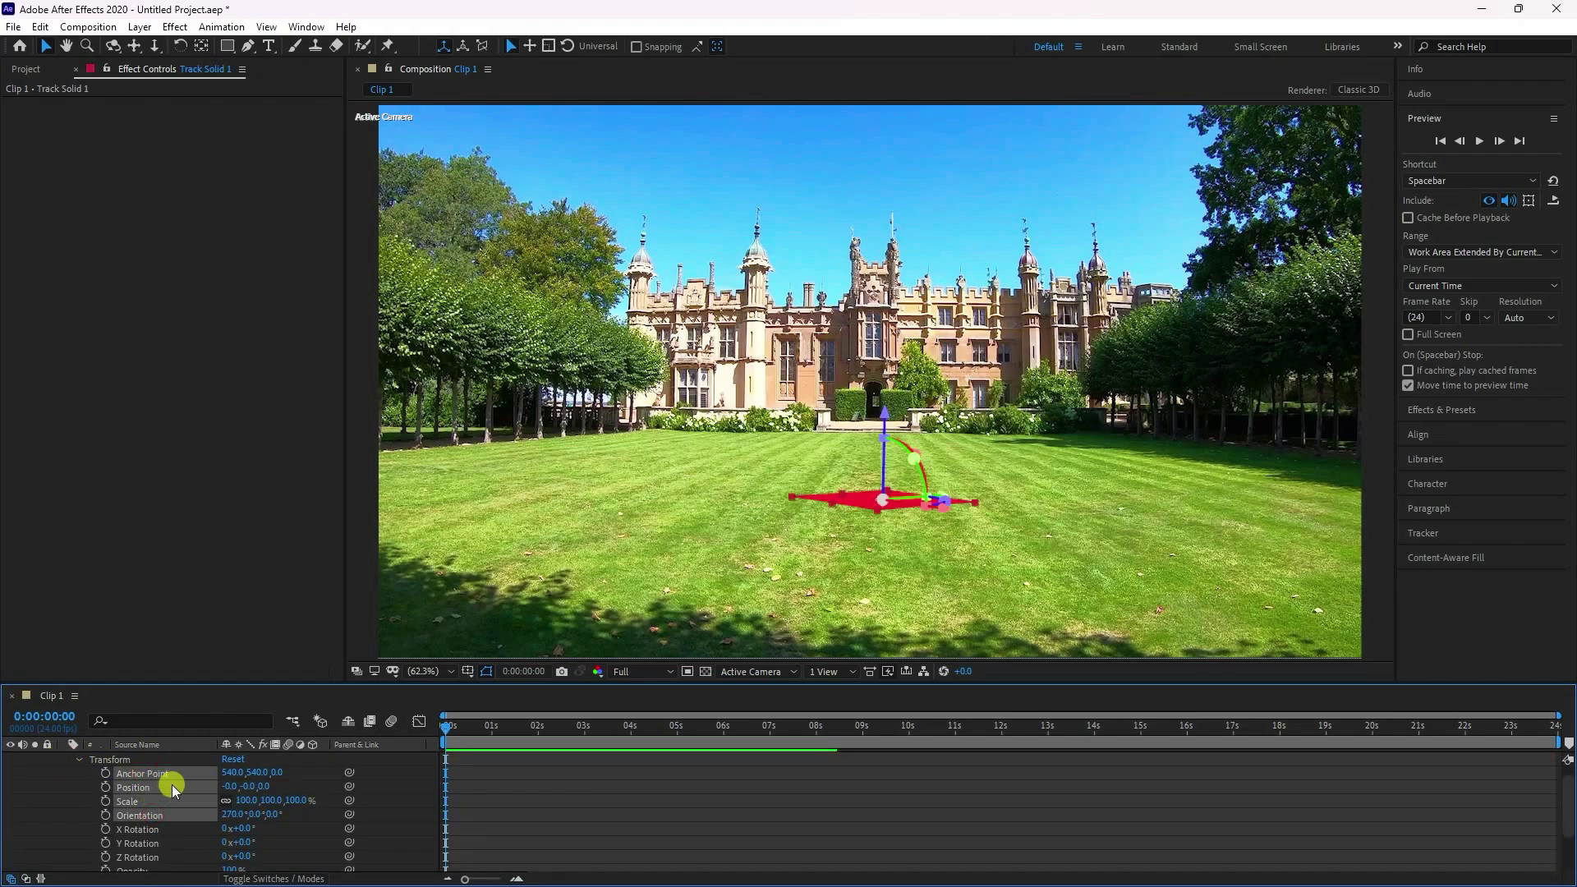
# Switch to Blender, create a plane from the copied solid data with AE2Blend, and check it by playing the animation from frame 1
pyautogui.click(244, 867)
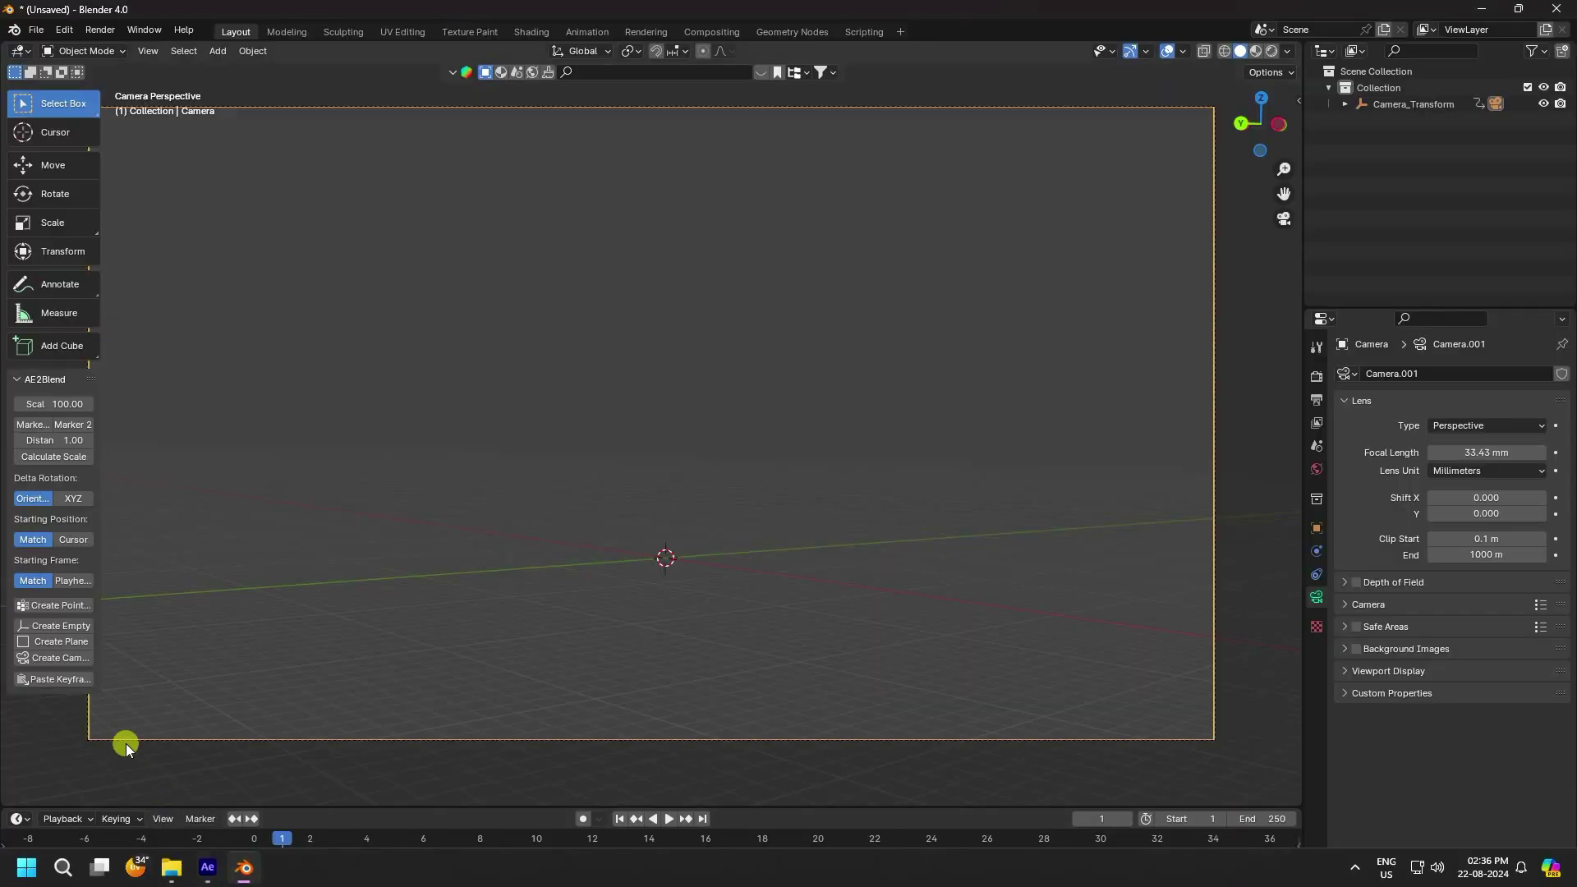
pyautogui.click(49, 642)
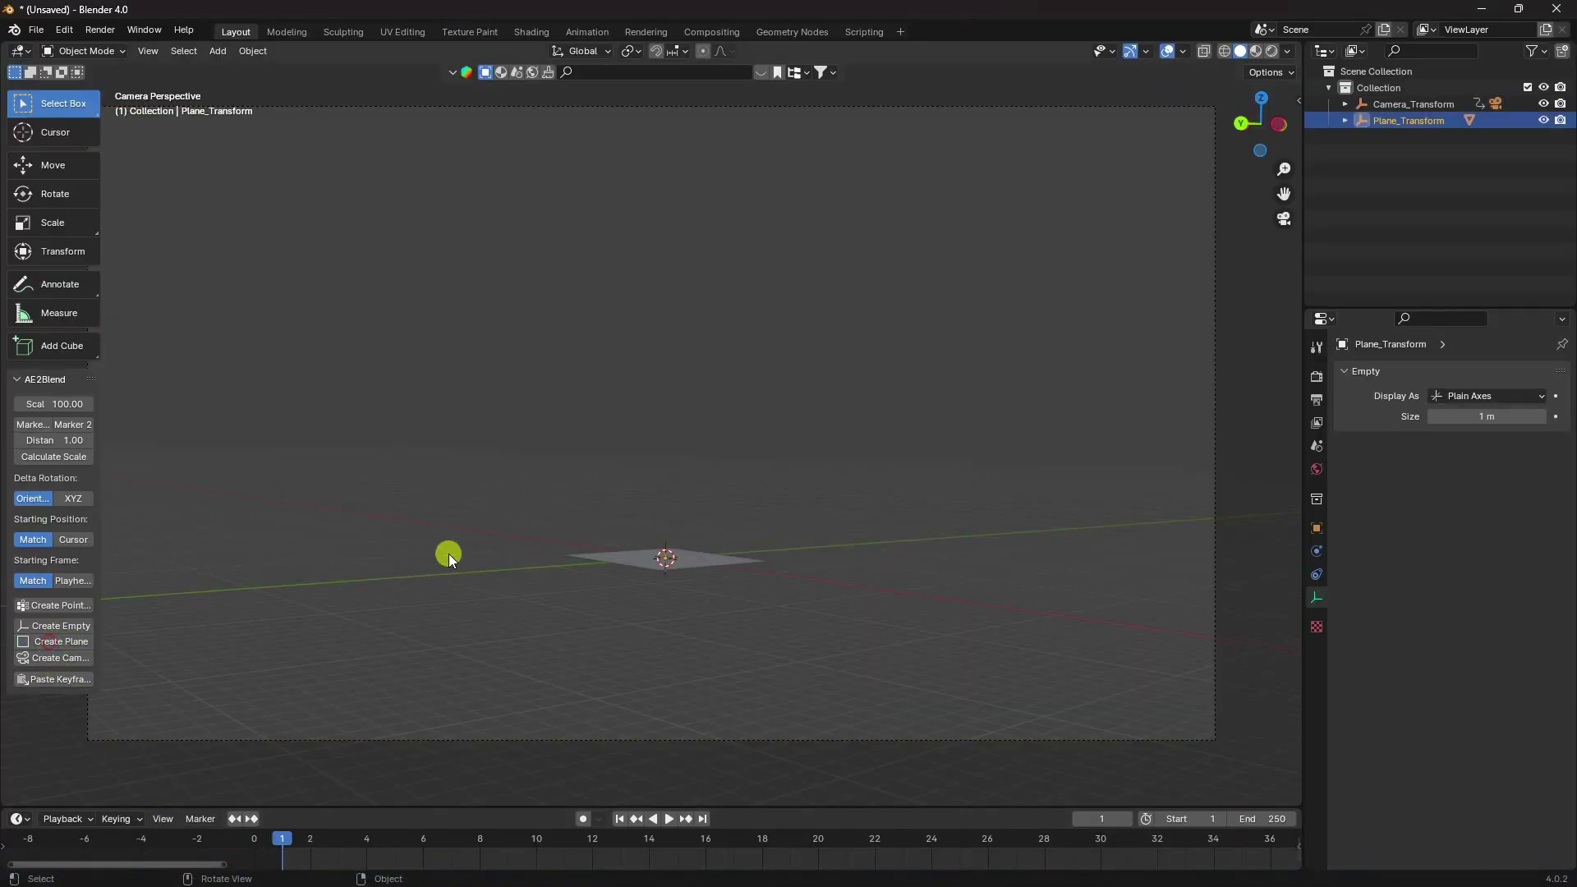
pyautogui.click(667, 819)
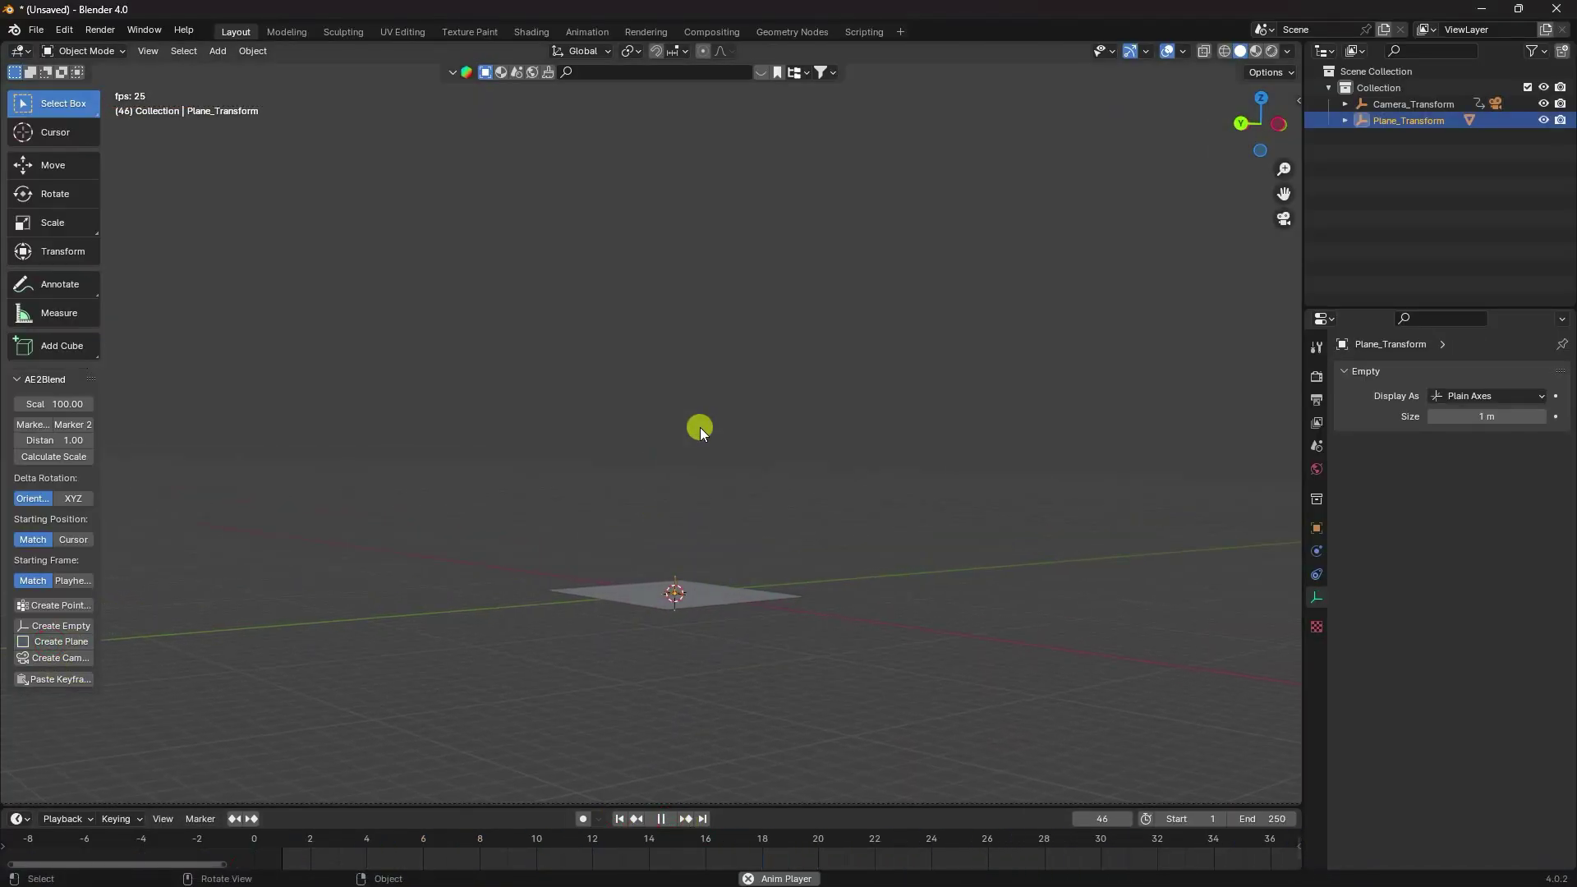
pyautogui.click(661, 819)
pyautogui.click(619, 819)
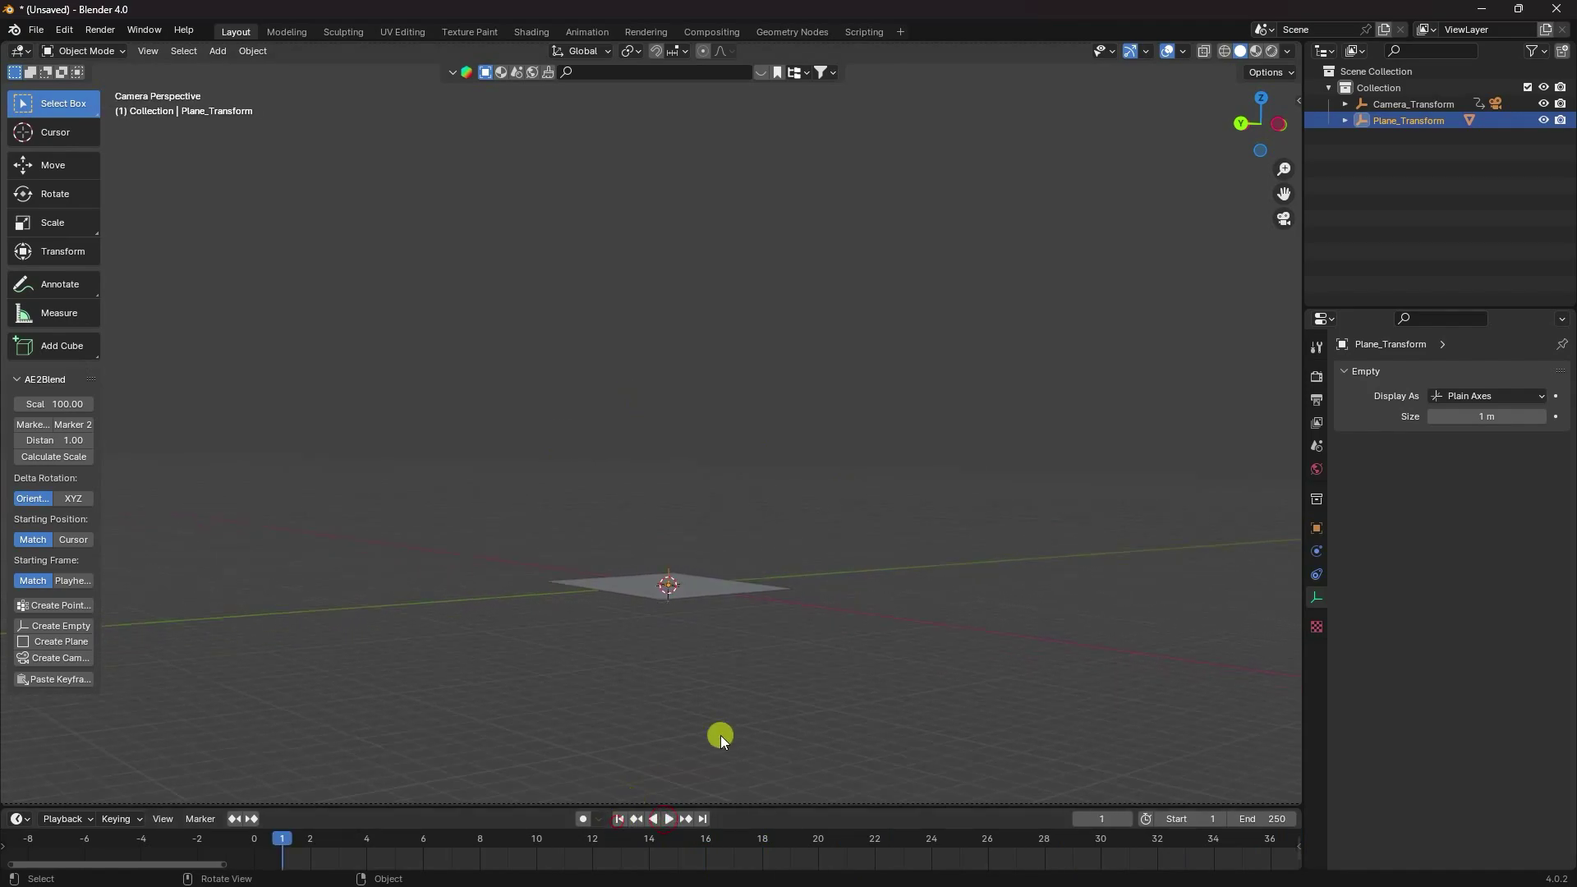
# Enable background images for the camera and add one with Movie Clip as its source
pyautogui.click(1495, 102)
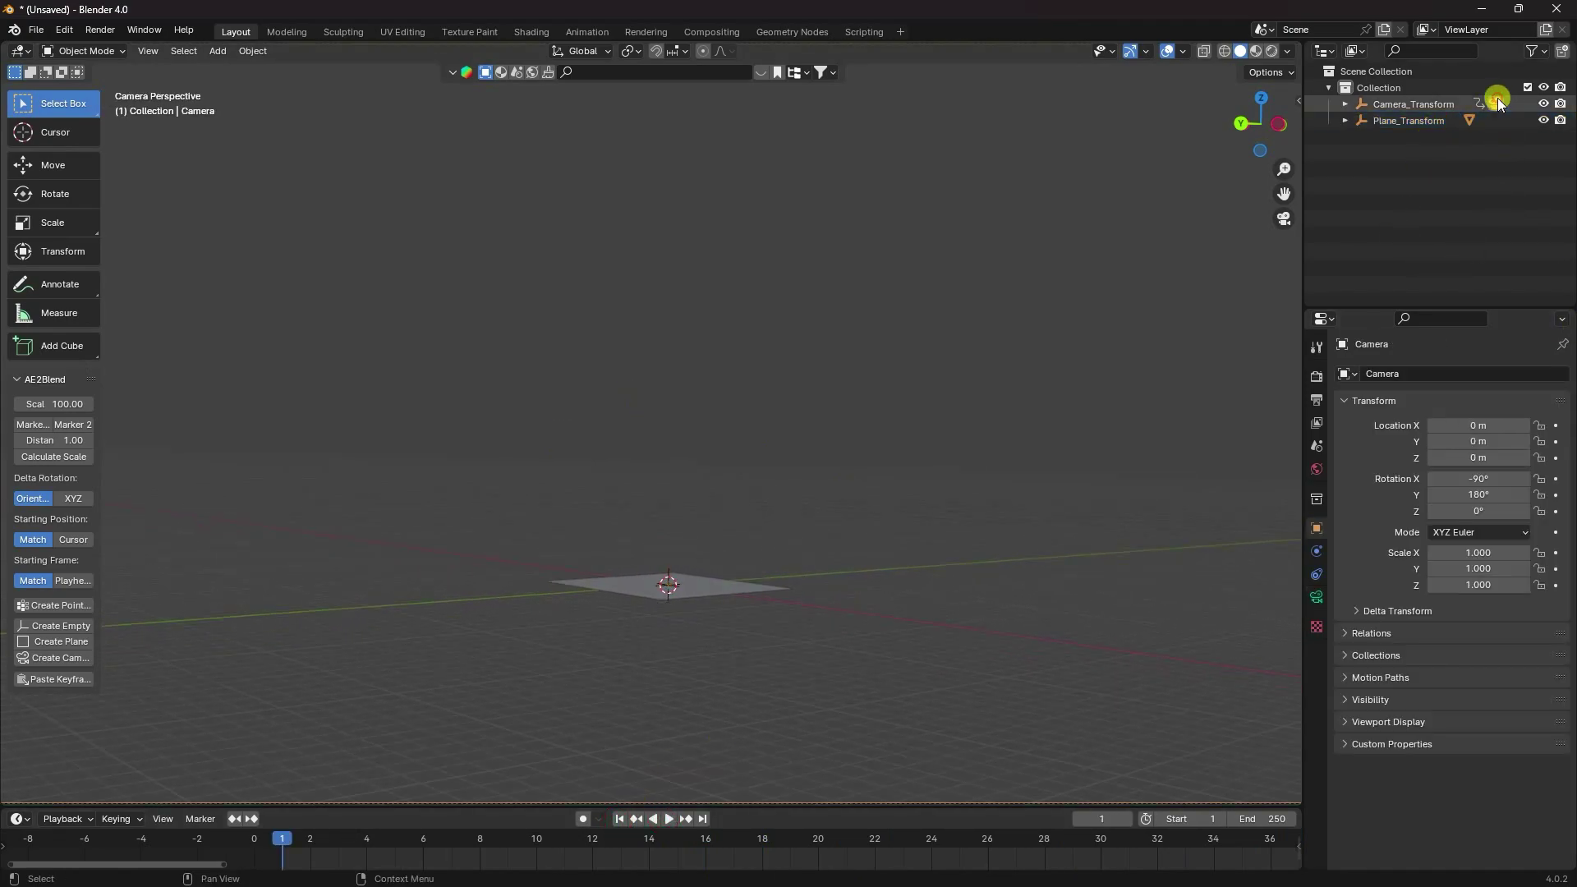
pyautogui.click(1316, 598)
pyautogui.click(1359, 651)
pyautogui.click(1343, 648)
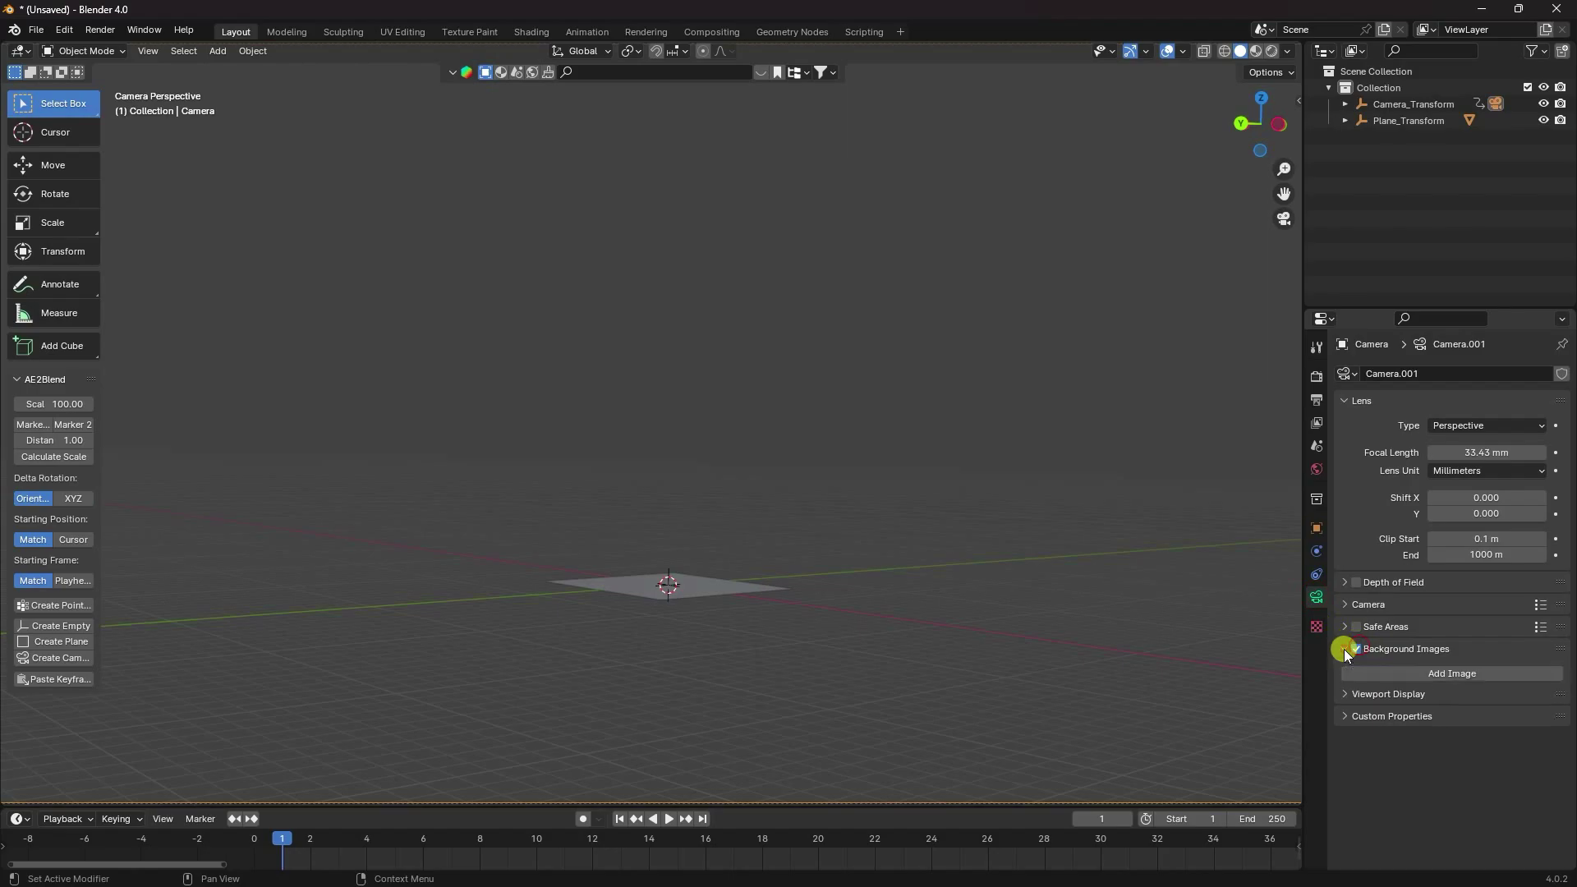
pyautogui.click(1438, 672)
pyautogui.click(1516, 720)
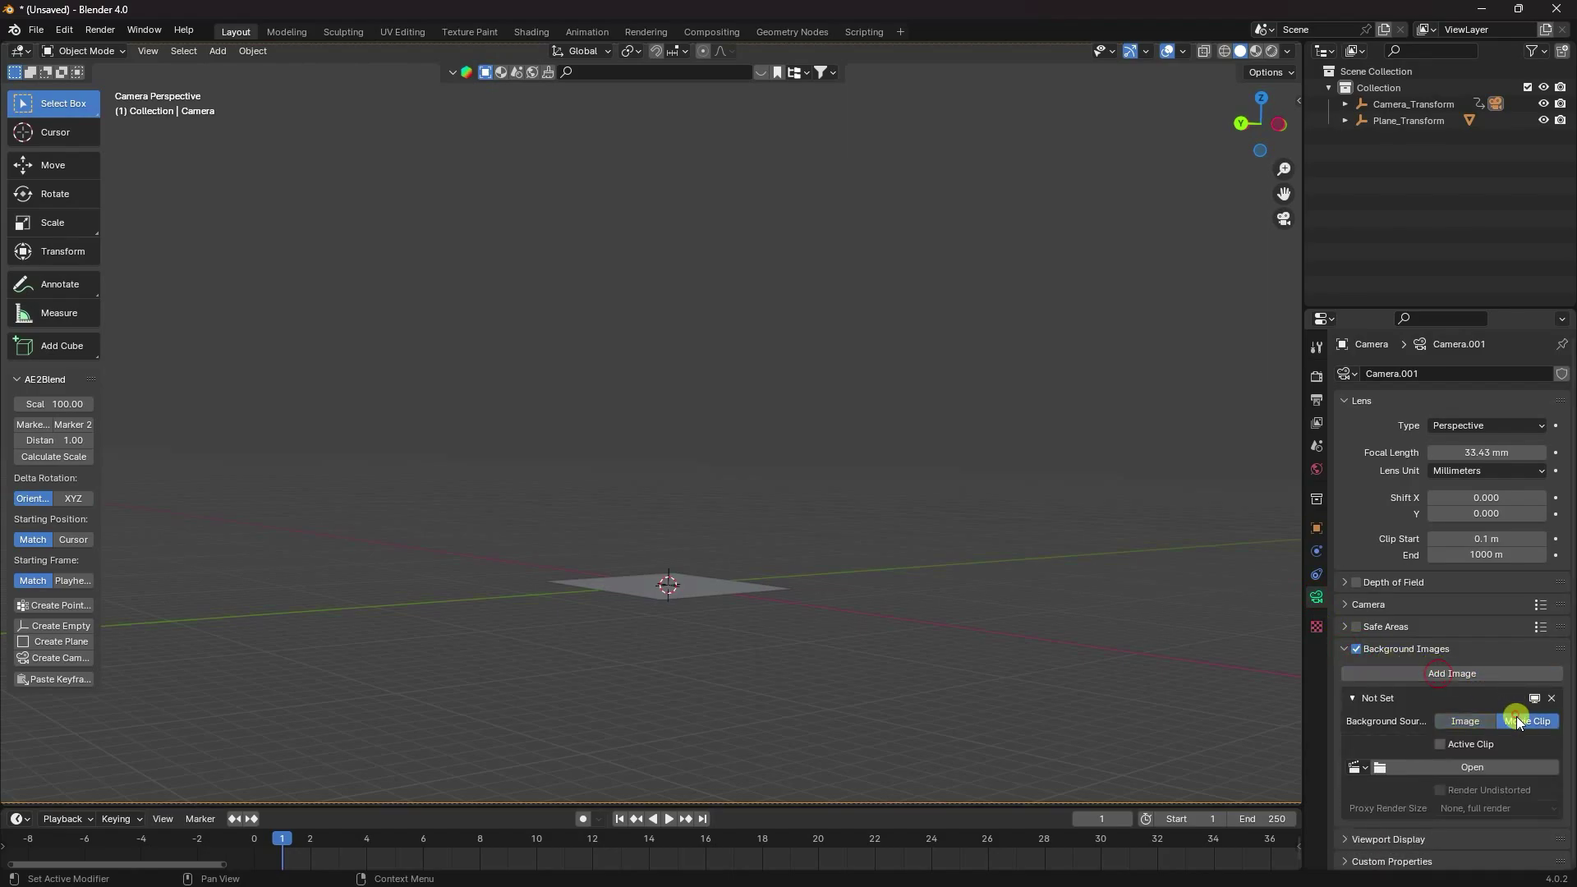
# Load Clip 1.mp4 from the Wine VFX desktop folder as the camera background and set its opacity to 1
pyautogui.click(1497, 768)
pyautogui.click(398, 312)
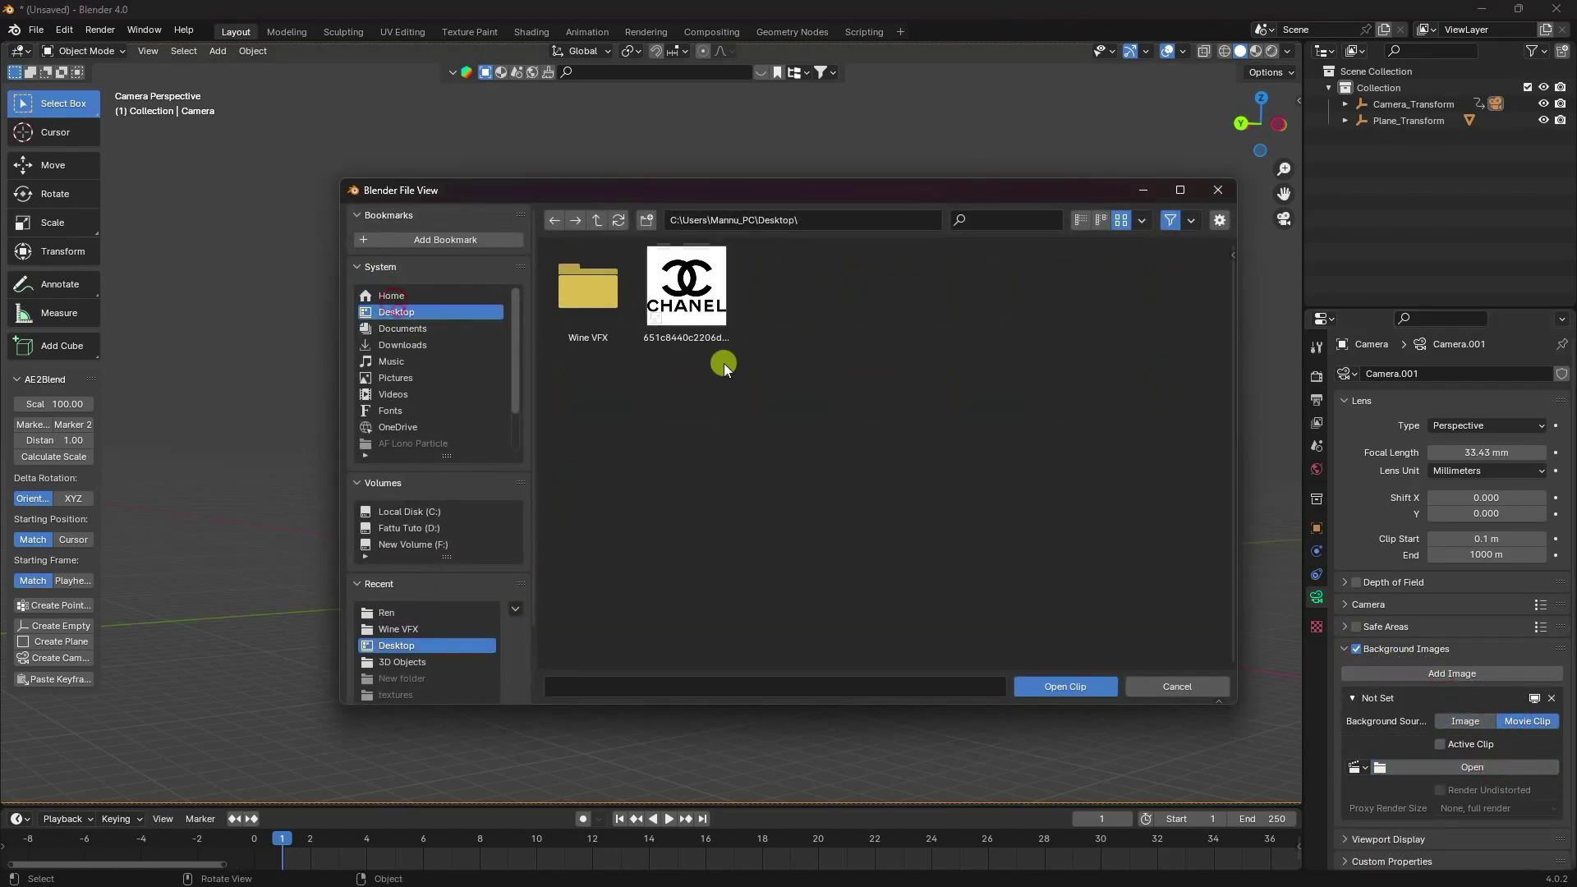
pyautogui.click(588, 288)
pyautogui.click(900, 308)
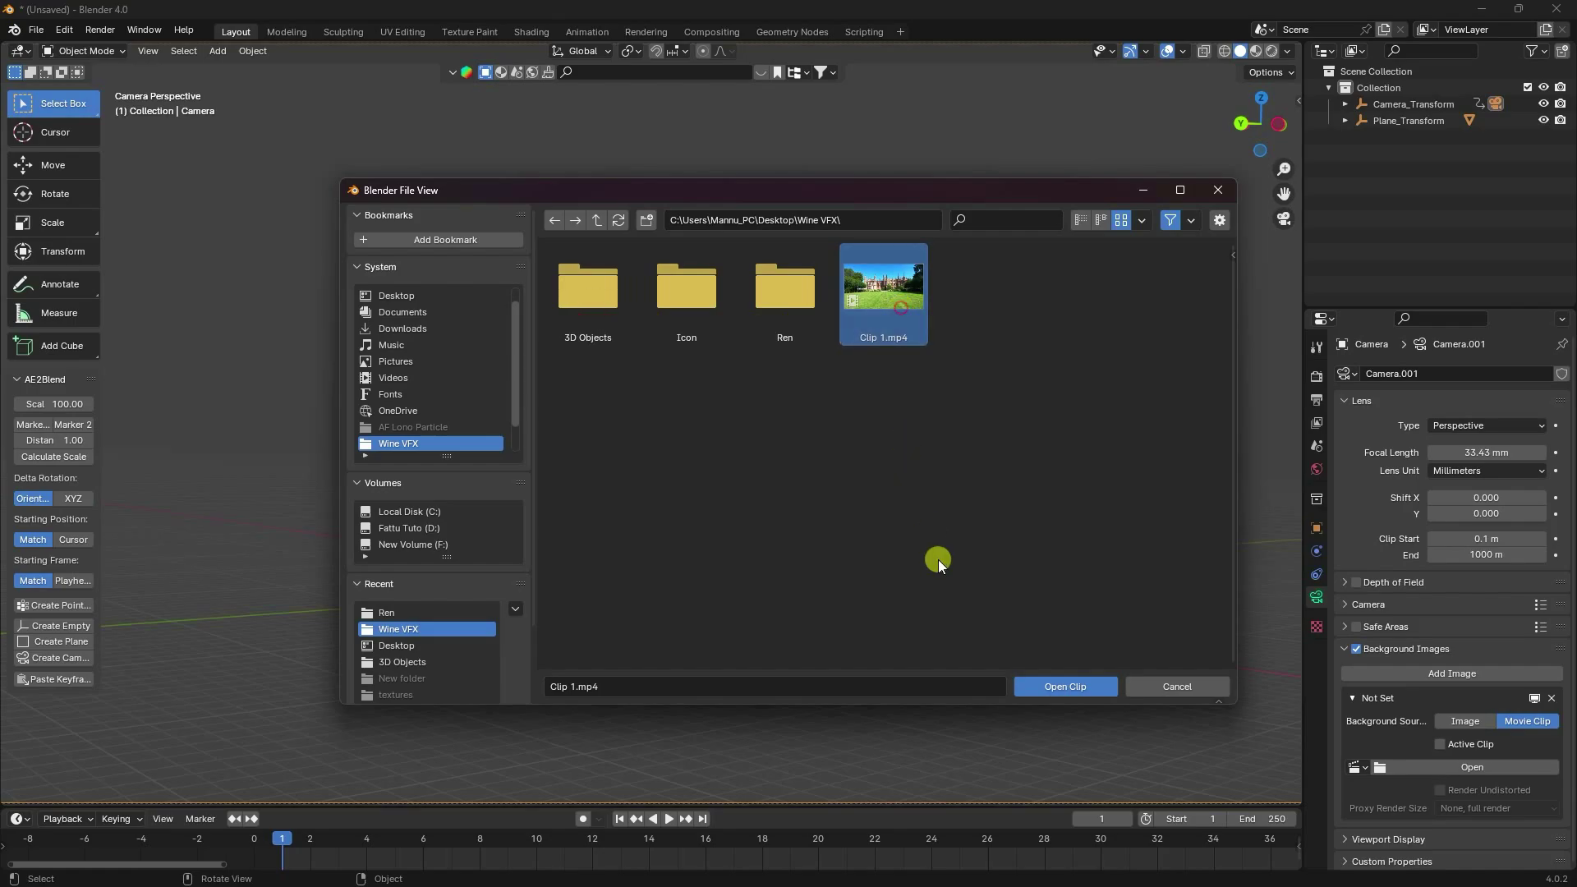
pyautogui.click(1065, 686)
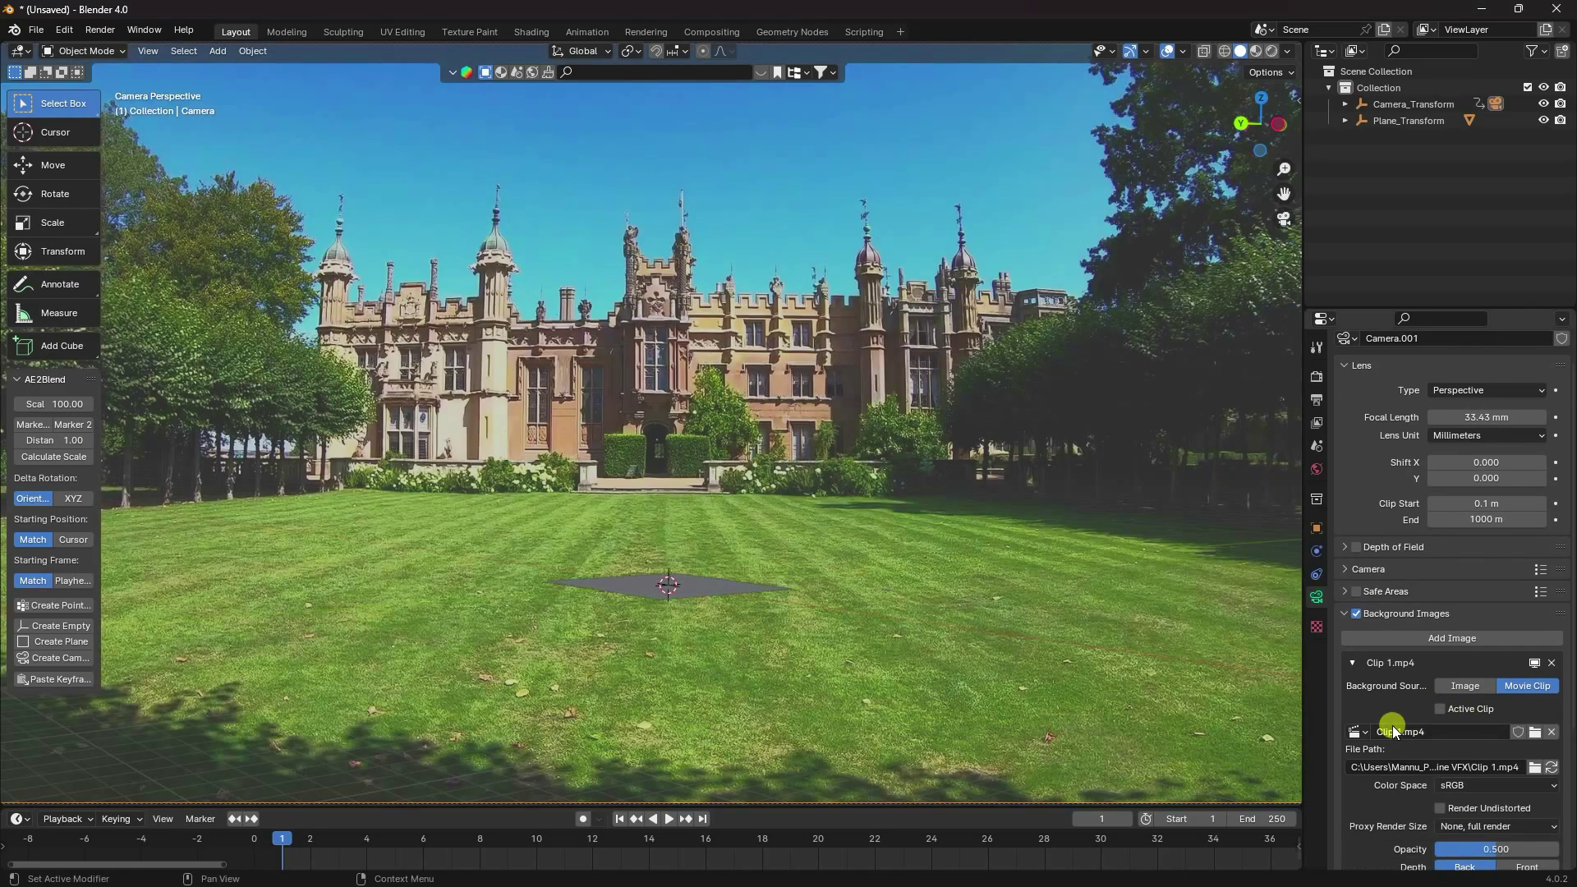
pyautogui.scroll(-4, 1392, 761)
pyautogui.moveTo(1482, 752); pyautogui.dragTo(1558, 752)
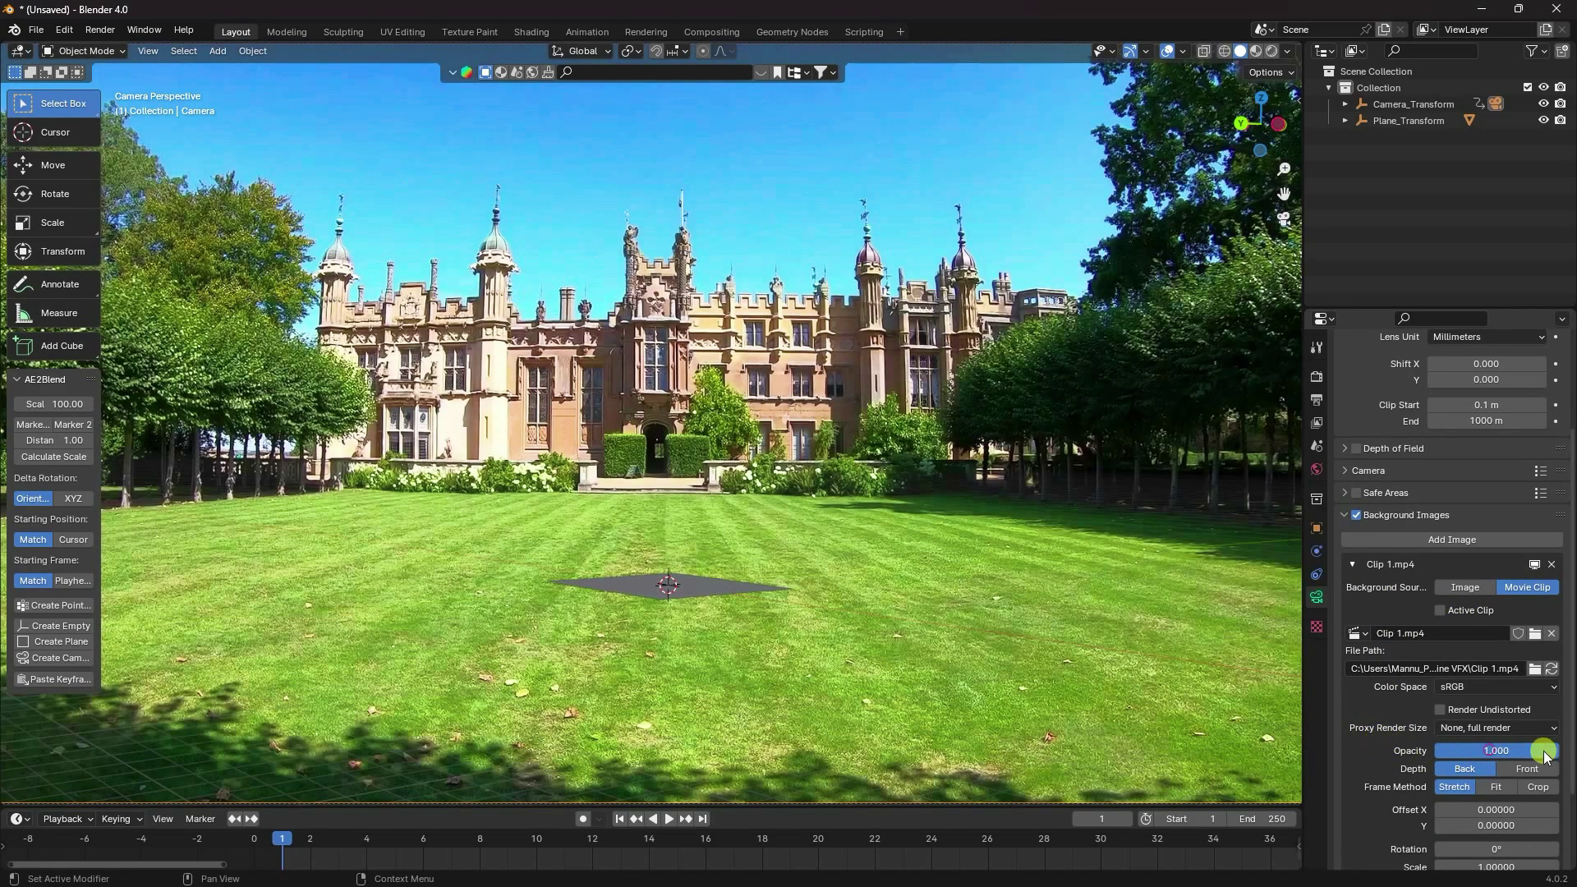
# Play the animation to check how the plane sticks to the lawn footage, and return to frame 1
pyautogui.click(665, 819)
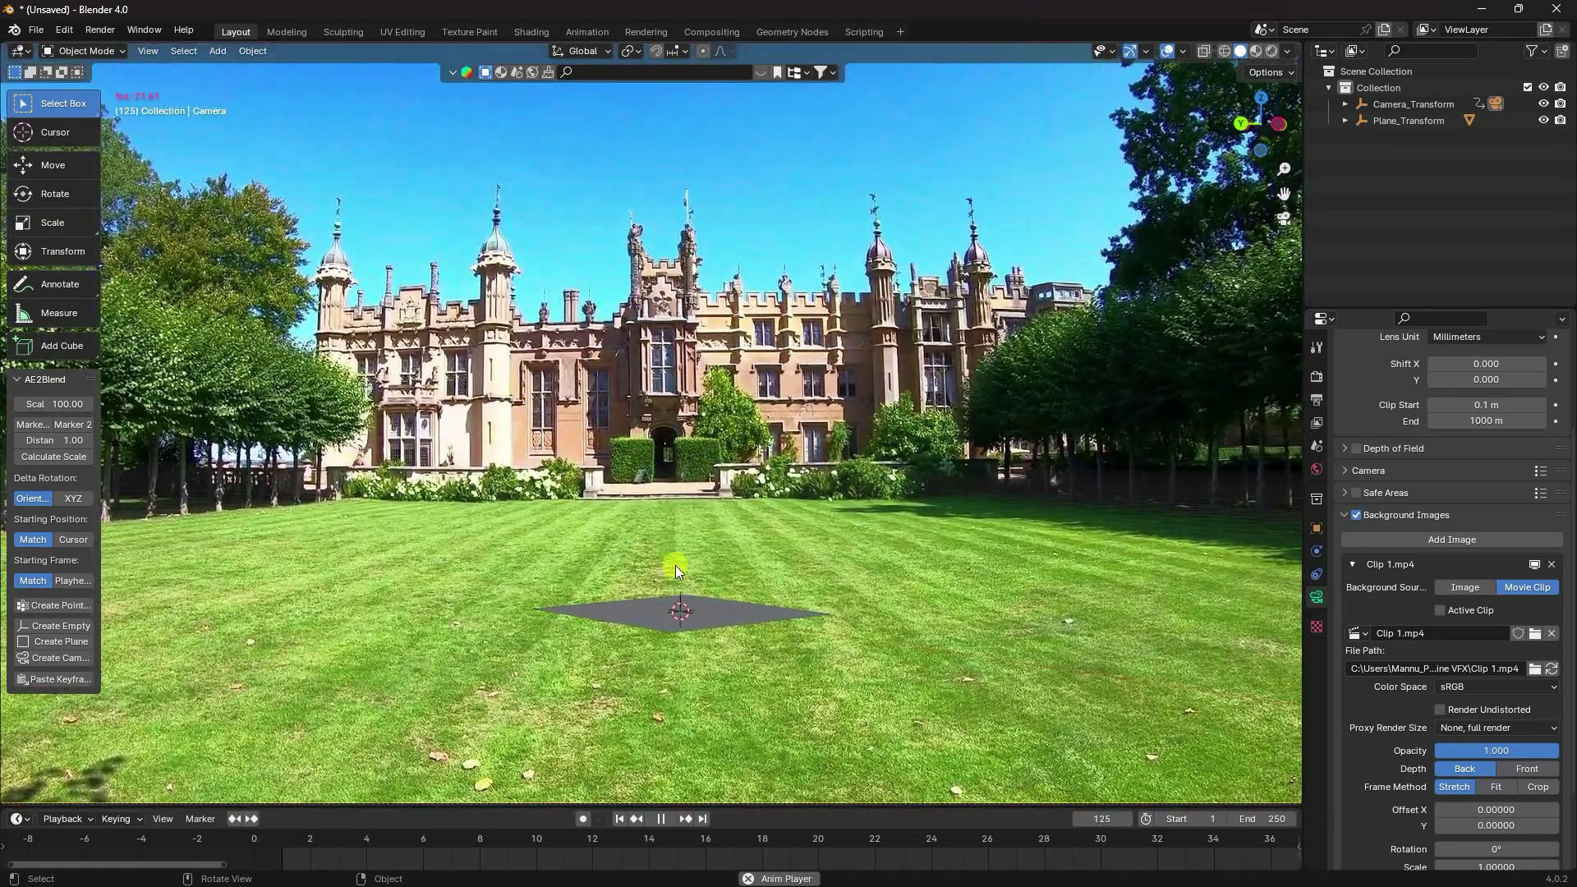
pyautogui.click(619, 819)
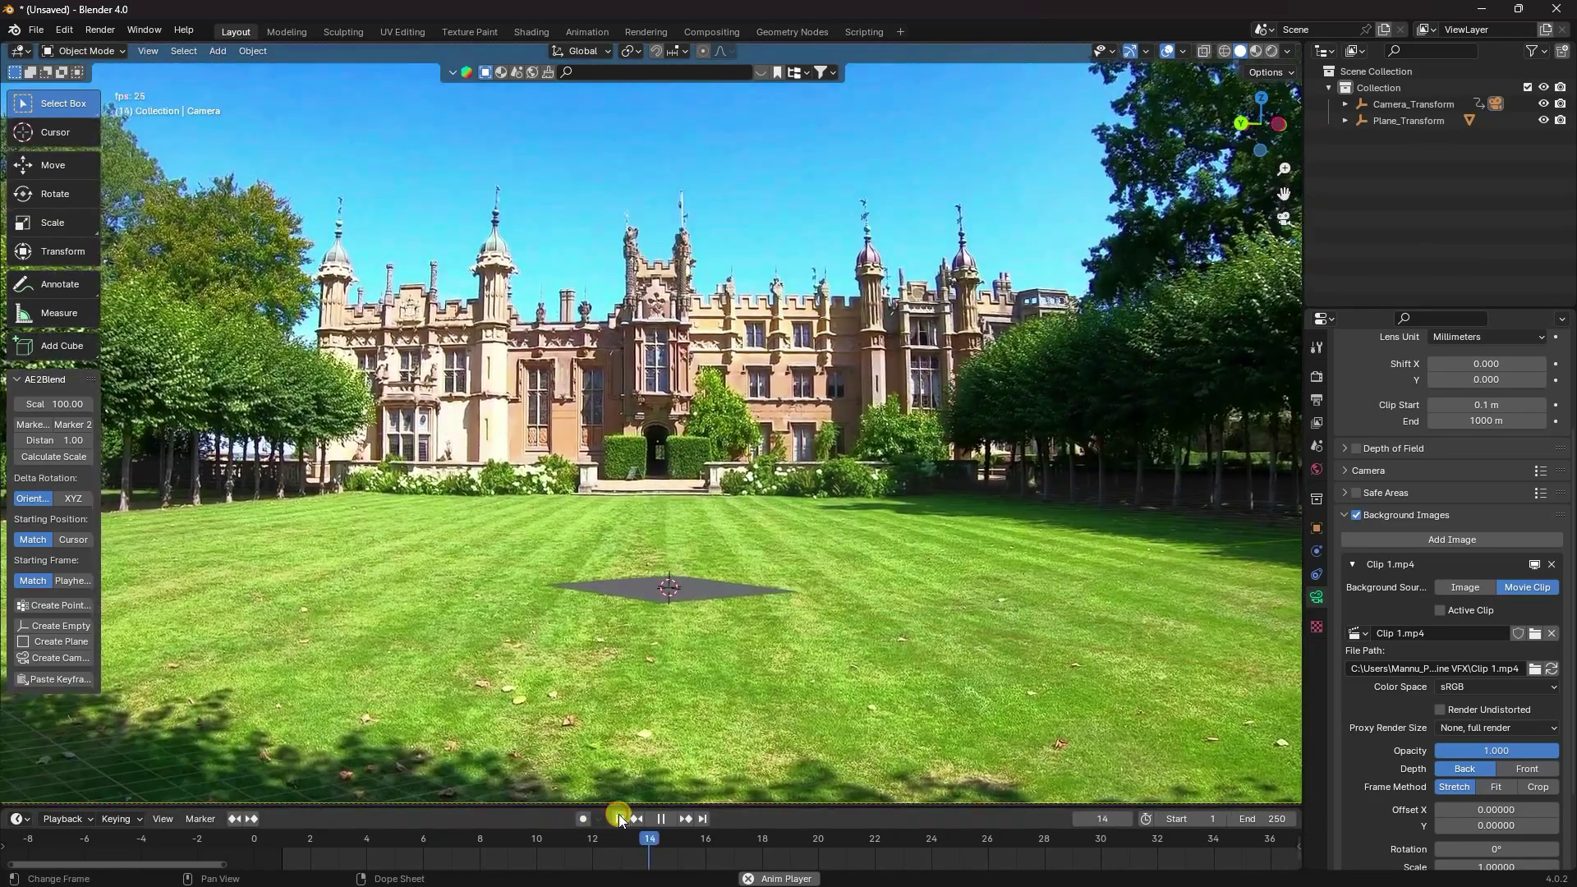
pyautogui.click(655, 819)
pyautogui.click(619, 819)
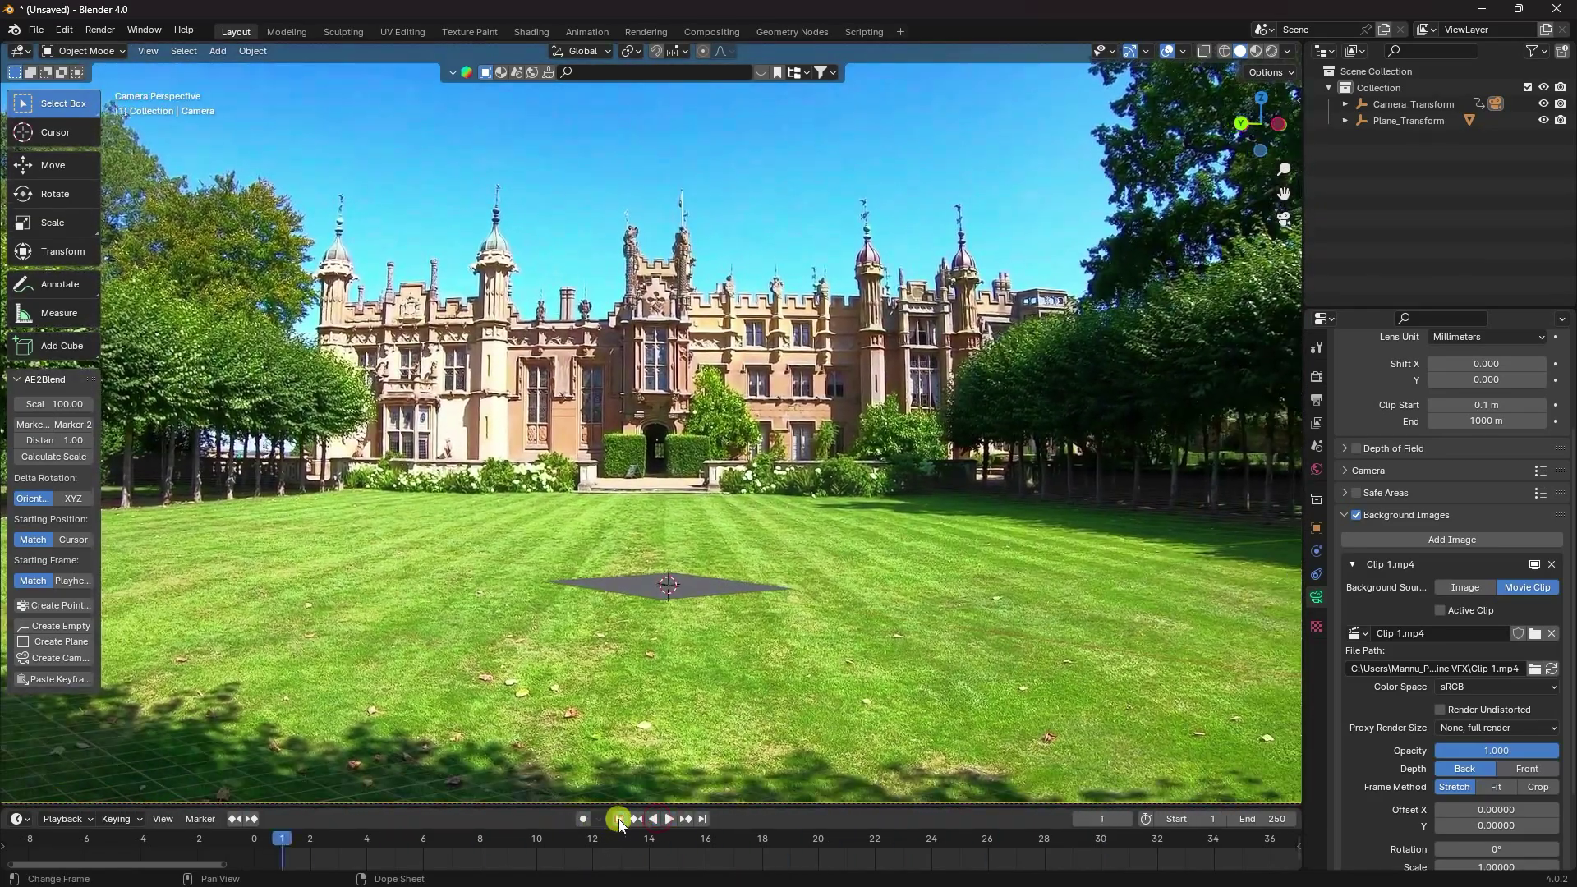
# Scale the plane up in two passes to about 31.9 in X and Y so it covers much of the lawn
pyautogui.click(655, 600)
pyautogui.press('s')
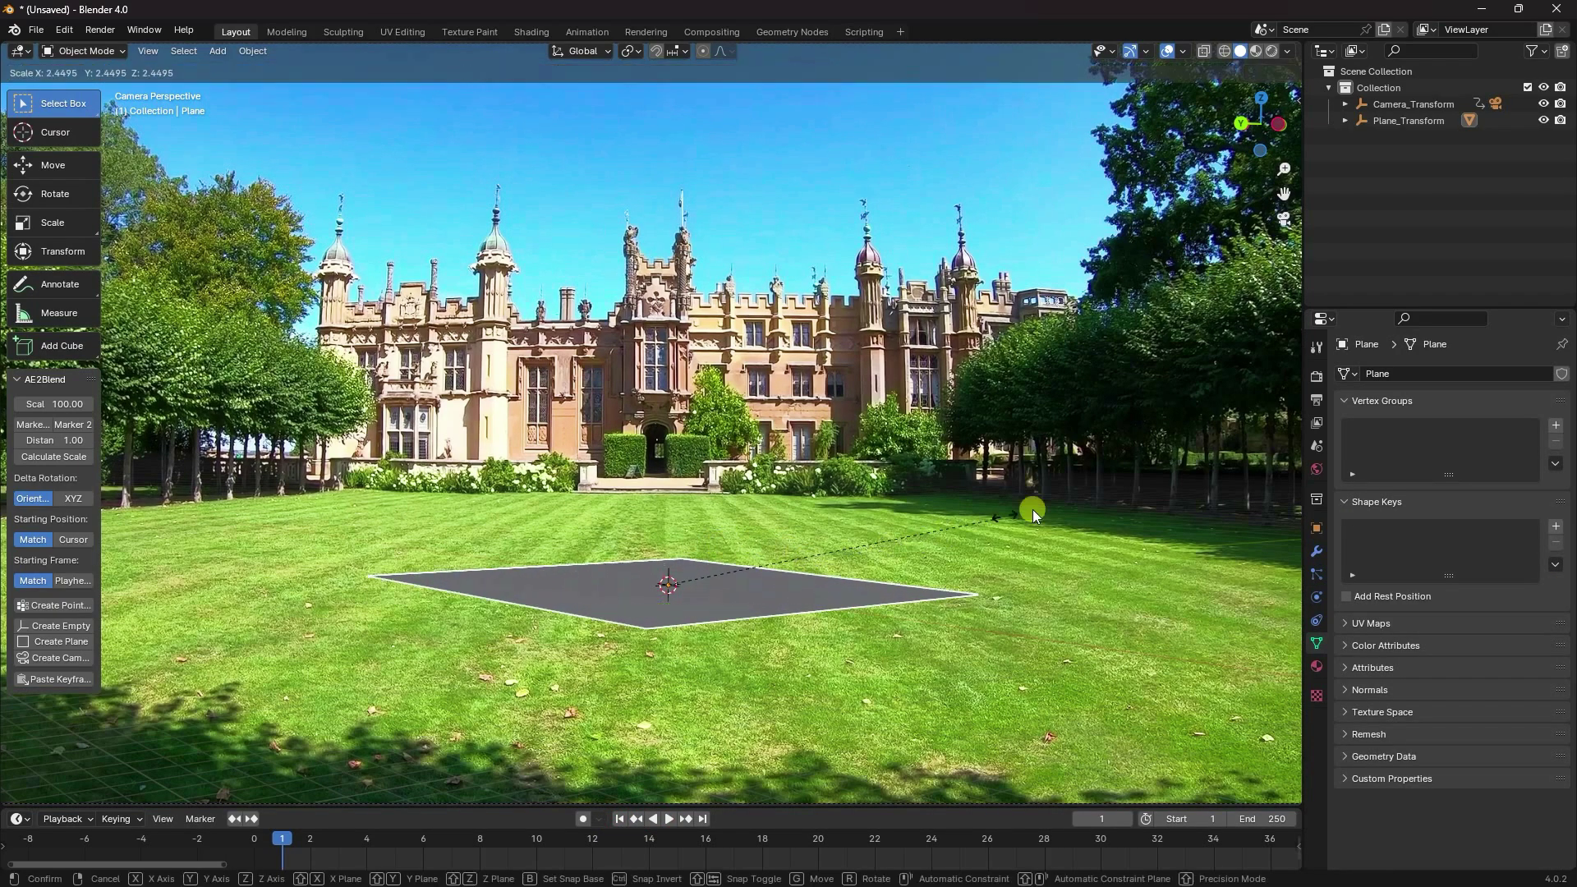
pyautogui.click(1107, 485)
pyautogui.press('s')
pyautogui.click(899, 544)
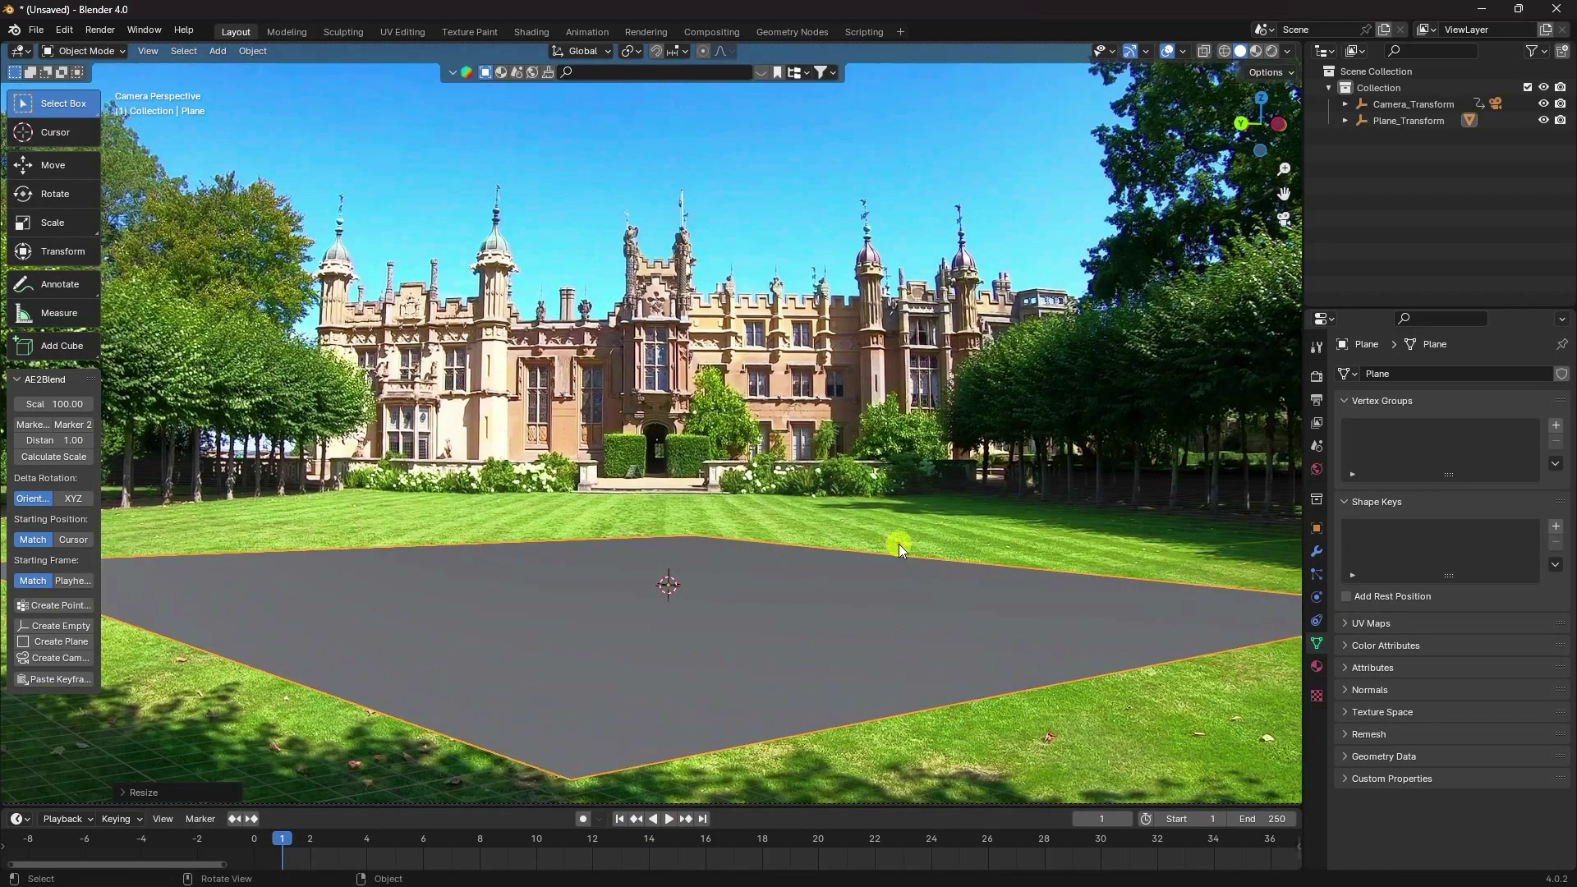
# Rotate the plane about the vertical axis to line up with the castle front, setting its Y rotation to 145°
pyautogui.click(49, 192)
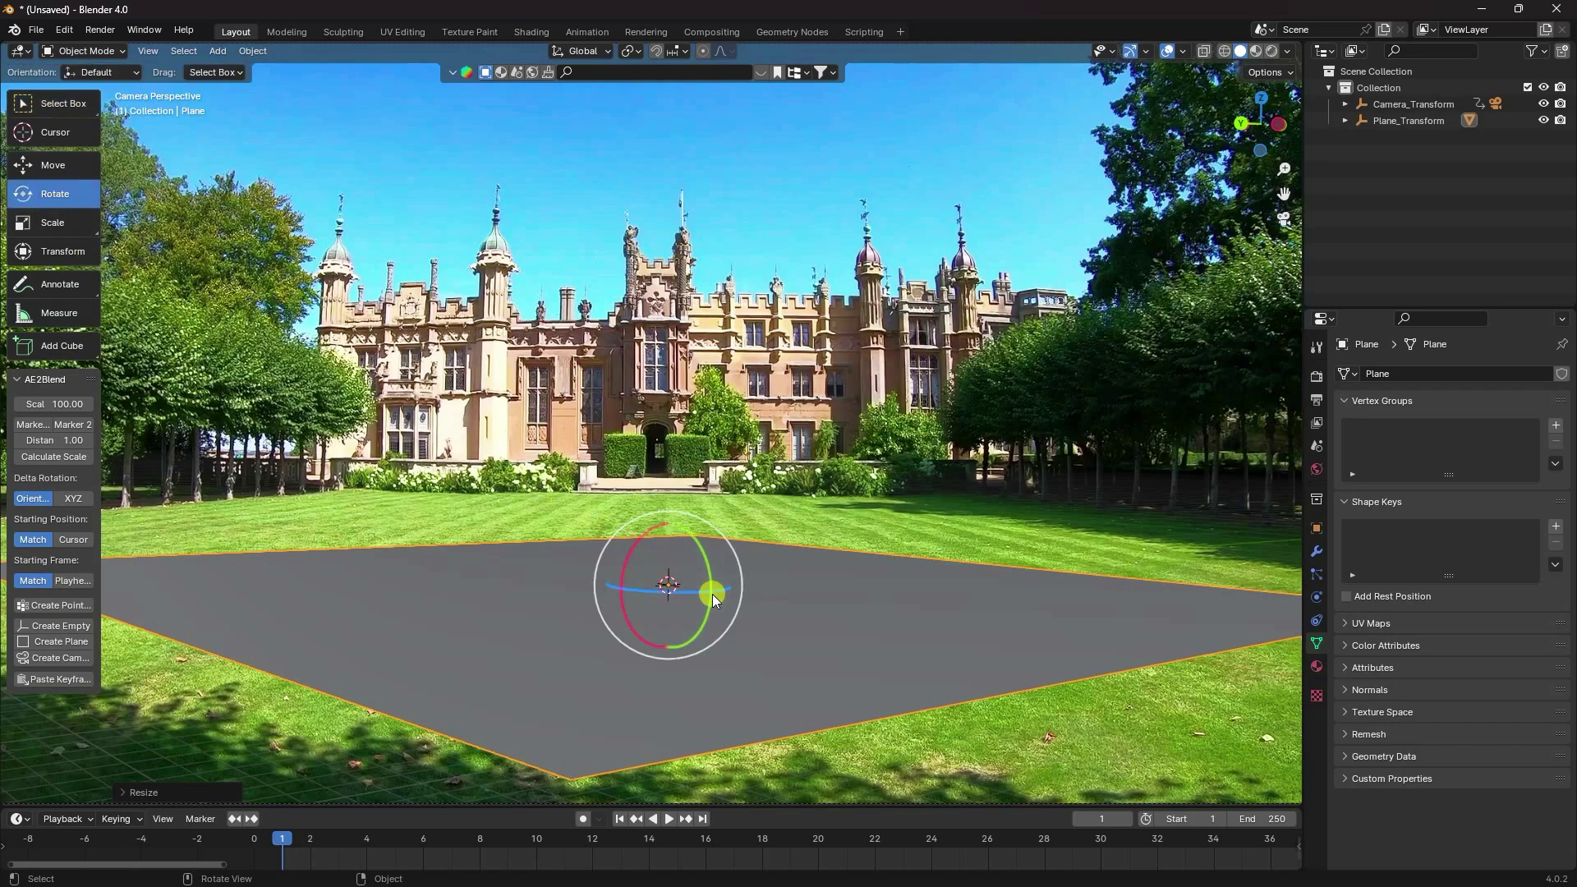
pyautogui.moveTo(683, 591); pyautogui.dragTo(672, 589)
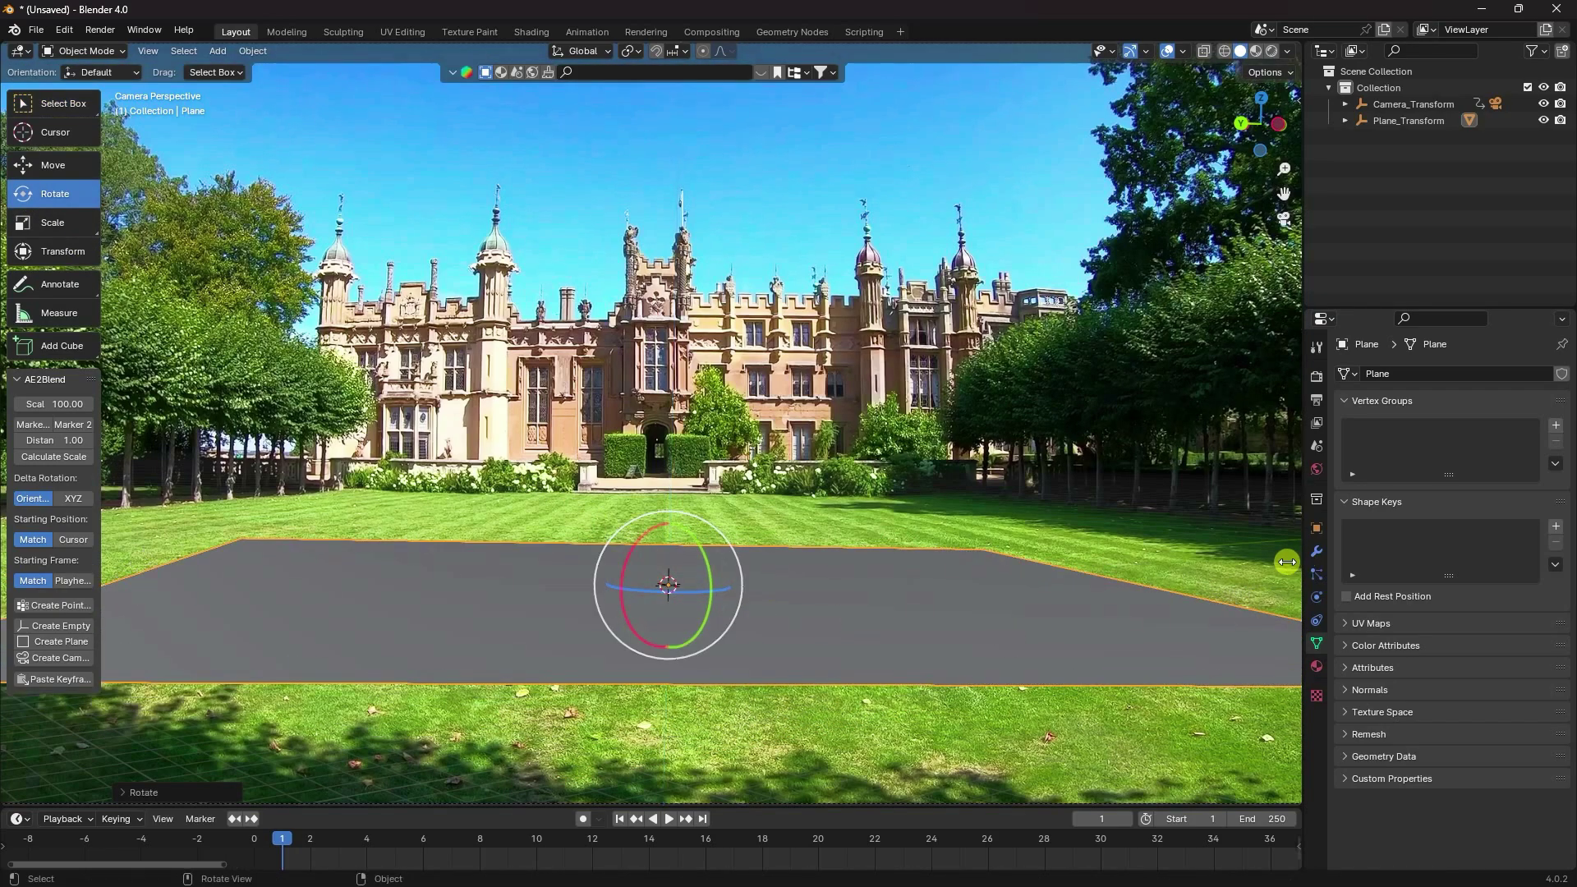
pyautogui.click(1316, 528)
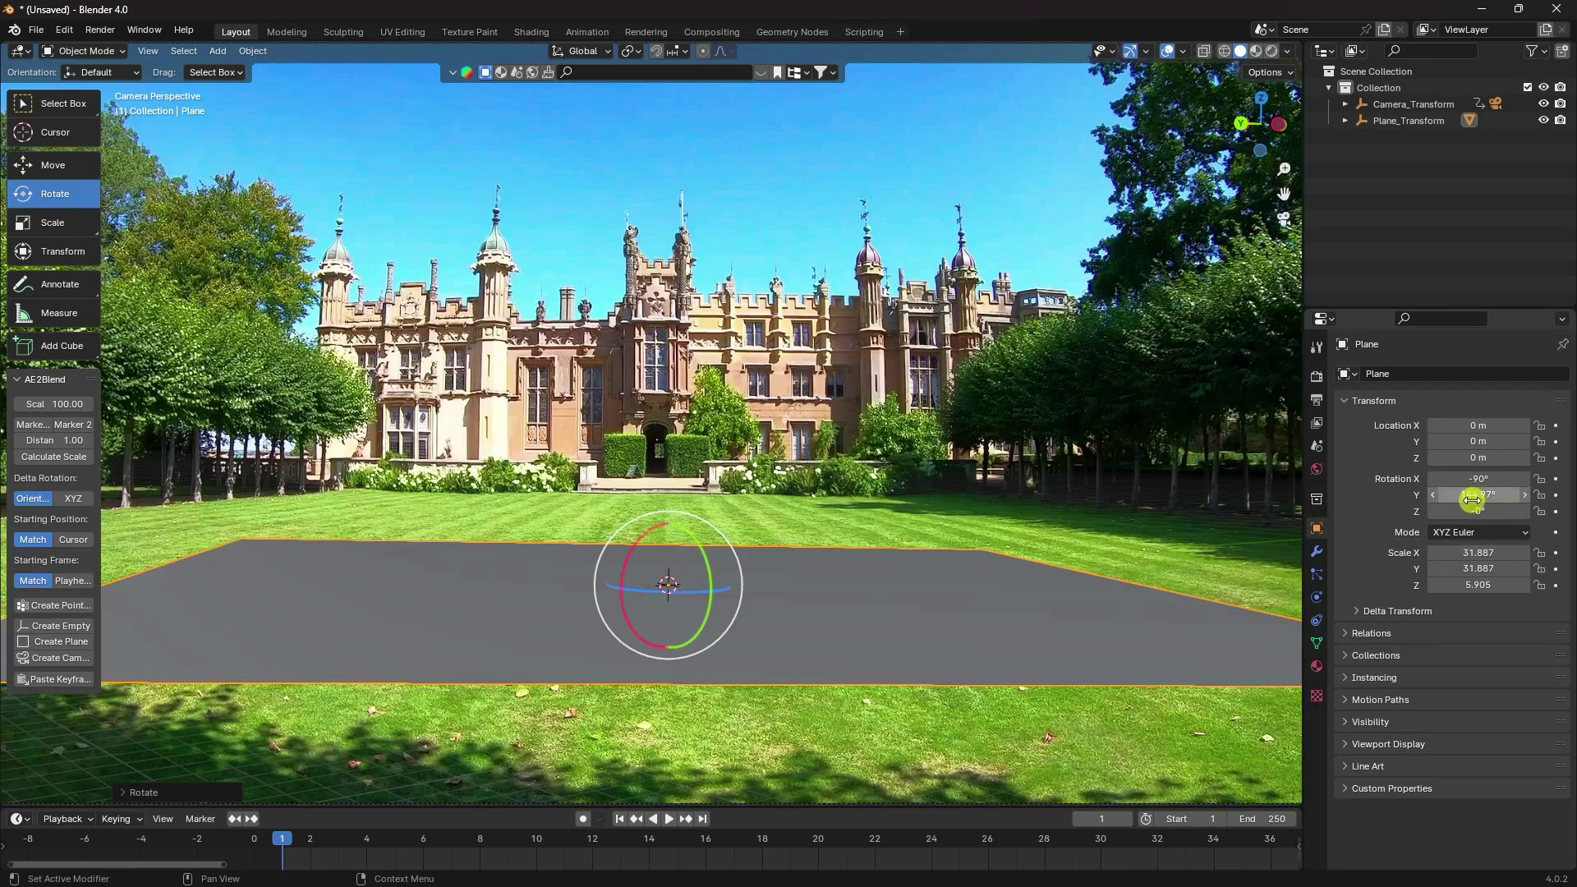
pyautogui.click(1401, 123)
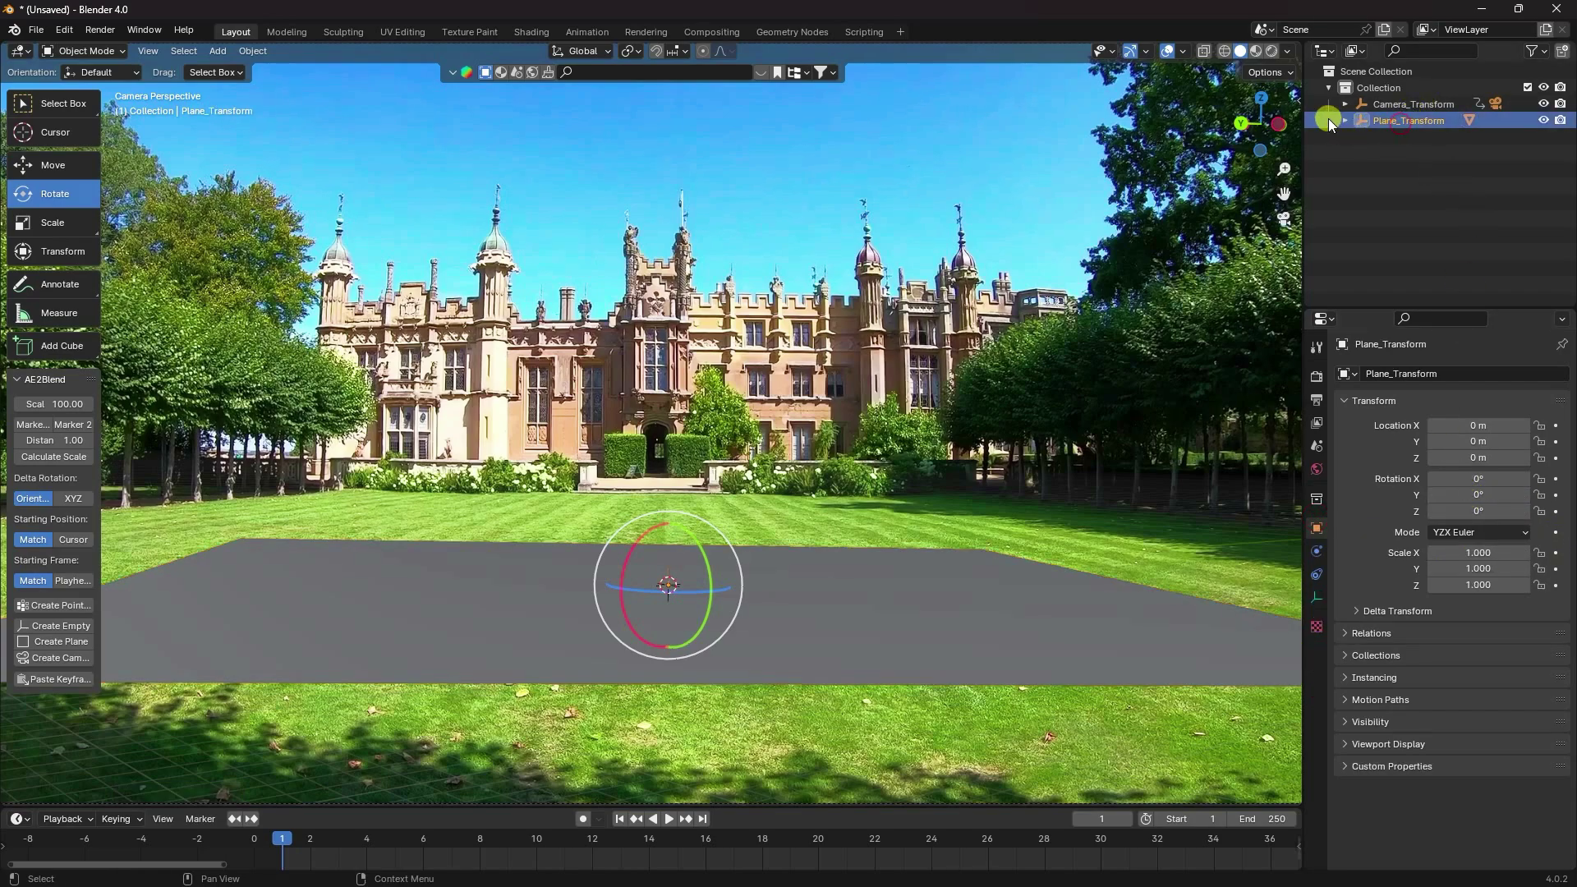
pyautogui.click(1346, 121)
pyautogui.click(1400, 136)
pyautogui.moveTo(1479, 494); pyautogui.dragTo(220, 503)
pyautogui.click(1510, 493)
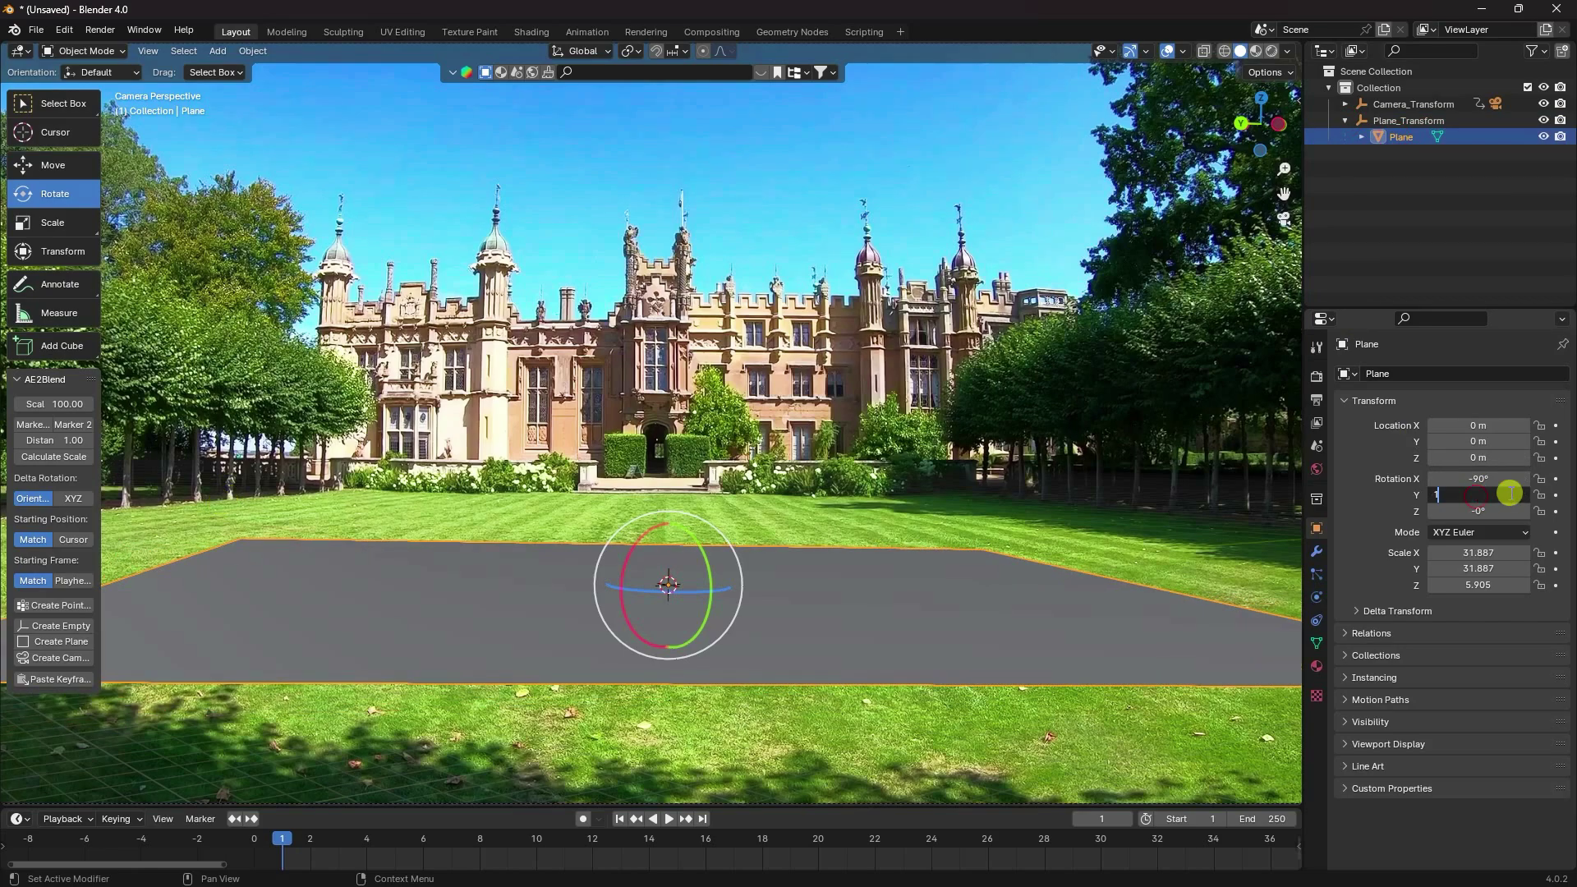
pyautogui.press('Return')
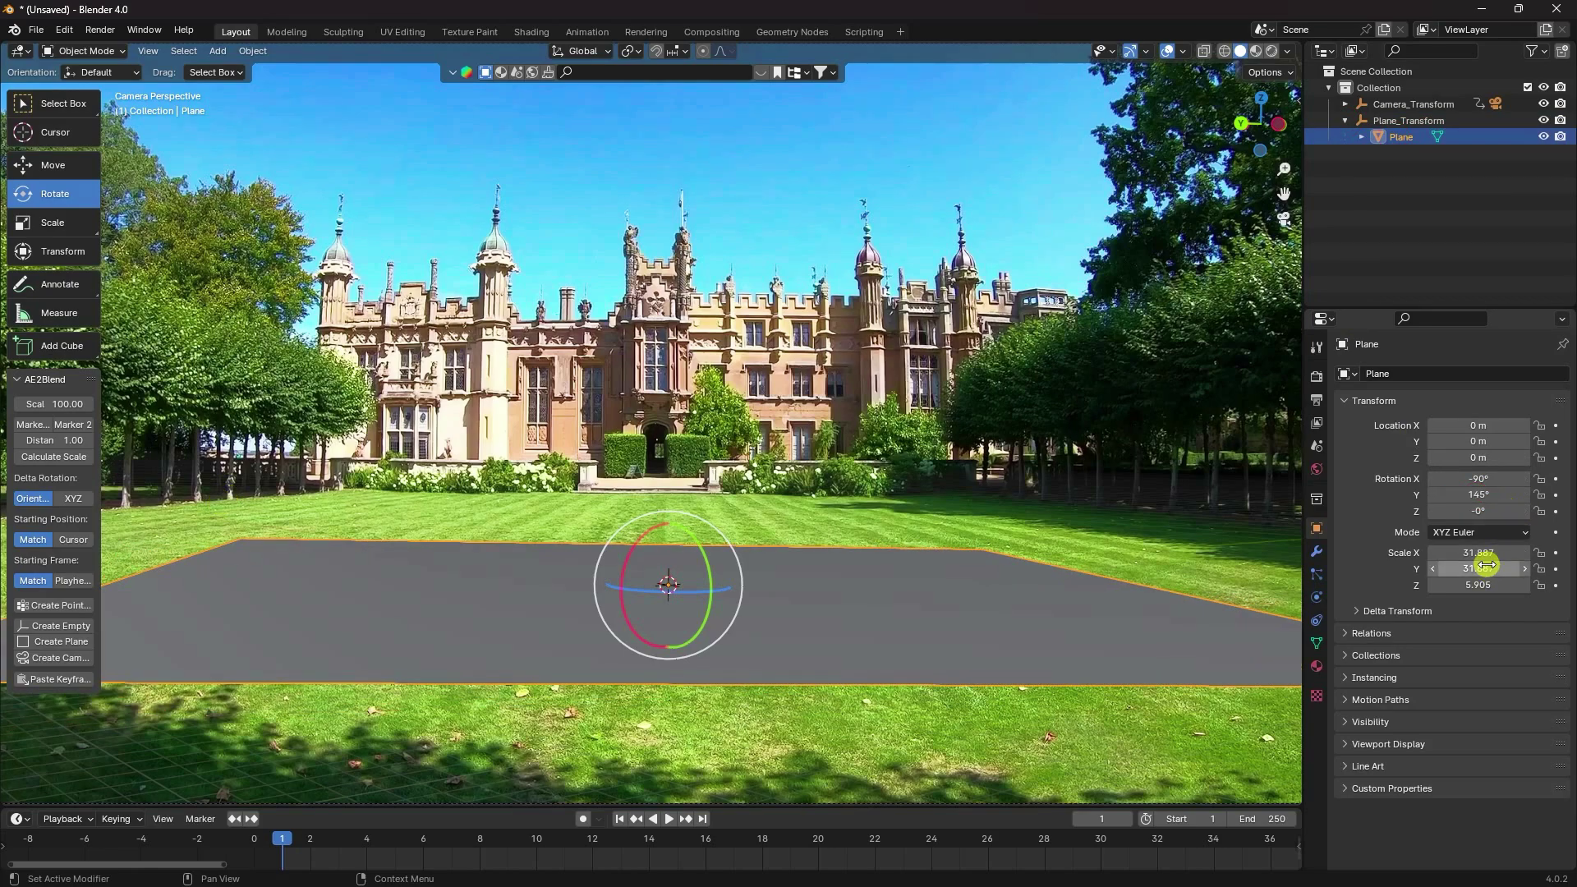
# Widen and lengthen the plane to a scale of about 48.9 in X and 52.3 in Y
pyautogui.moveTo(1478, 553); pyautogui.dragTo(880, 575)
pyautogui.scroll(-2, 879, 575)
pyautogui.scroll(-1, 880, 575)
pyautogui.scroll(1, 844, 557)
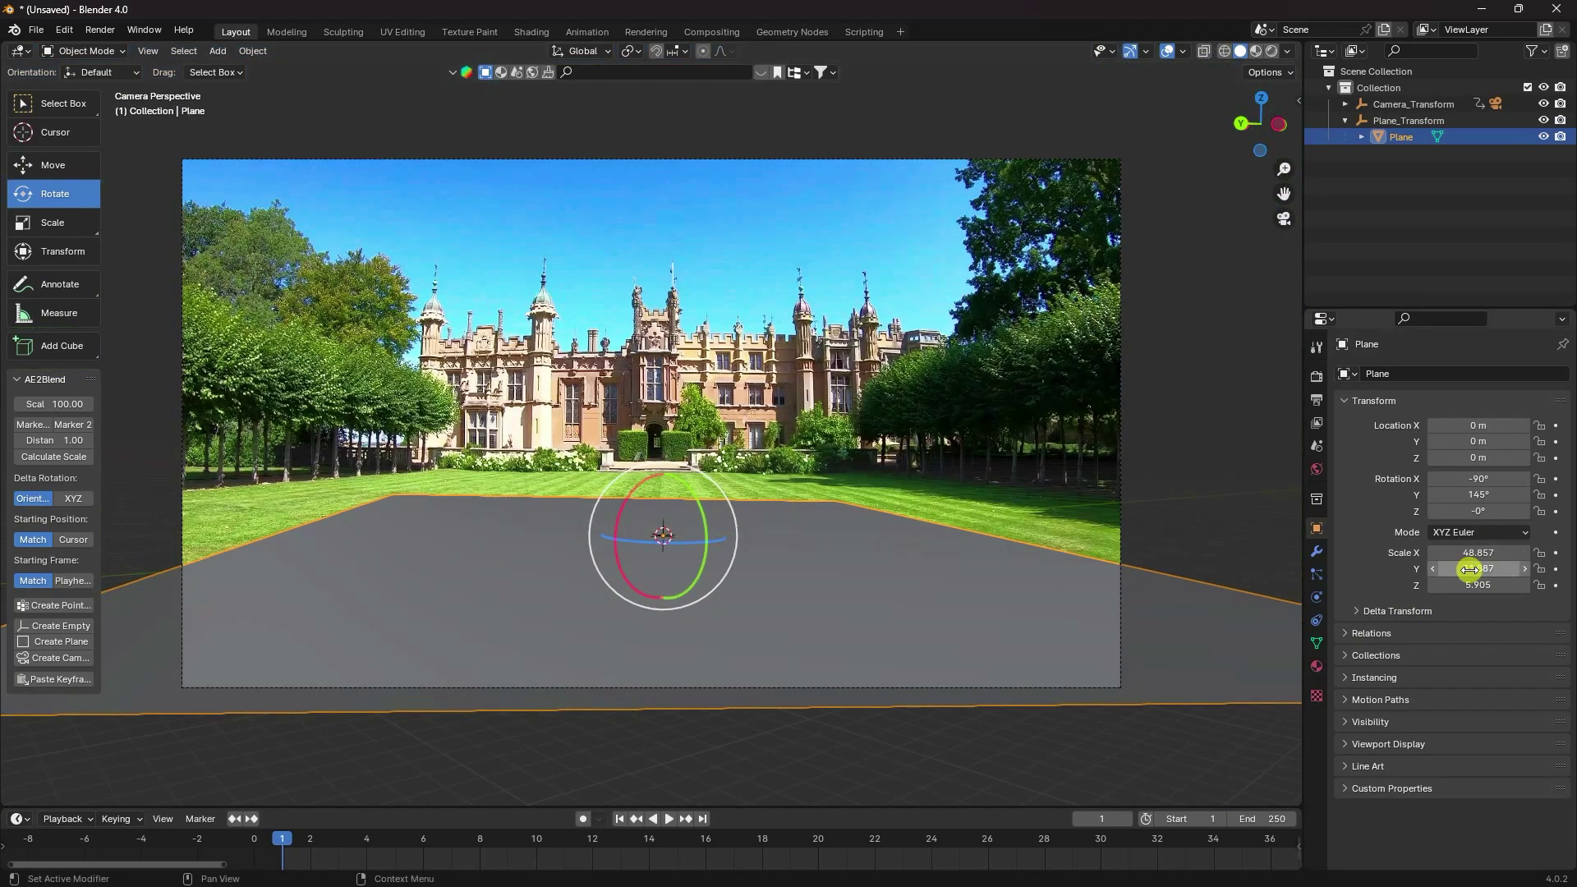
pyautogui.moveTo(1470, 570); pyautogui.dragTo(632, 442)
# Move the plane along its local X axis to about X 7.3 m, Z 5.1 m, and enlarge it to about 64.9 by 69.6 scale
pyautogui.scroll(-3, 780, 529)
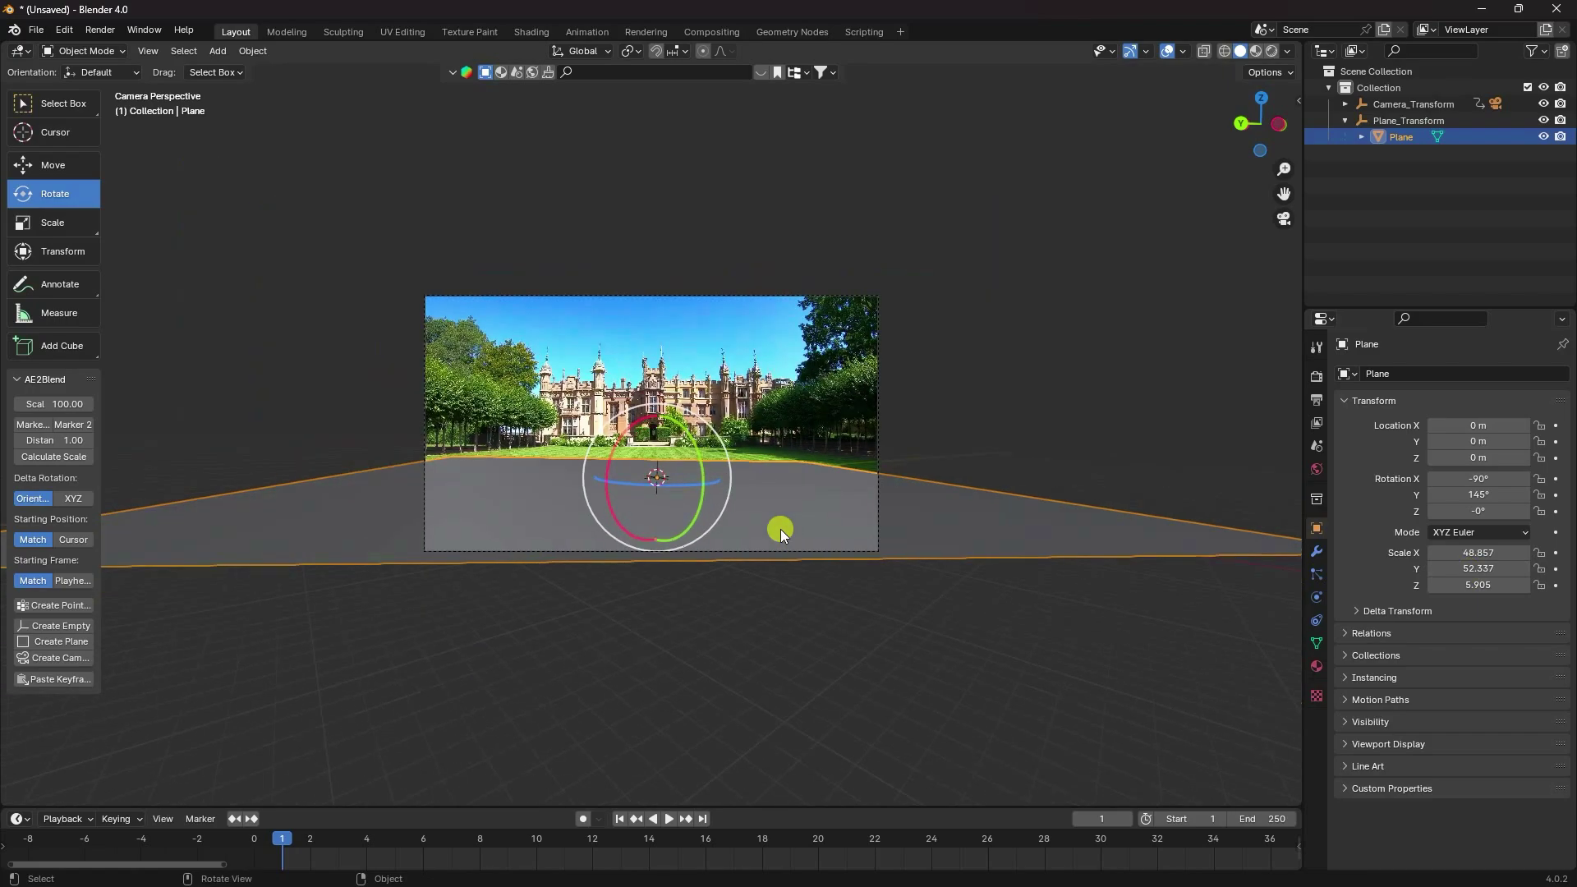
pyautogui.scroll(4, 682, 492)
pyautogui.moveTo(682, 491); pyautogui.dragTo(554, 564, button='middle')
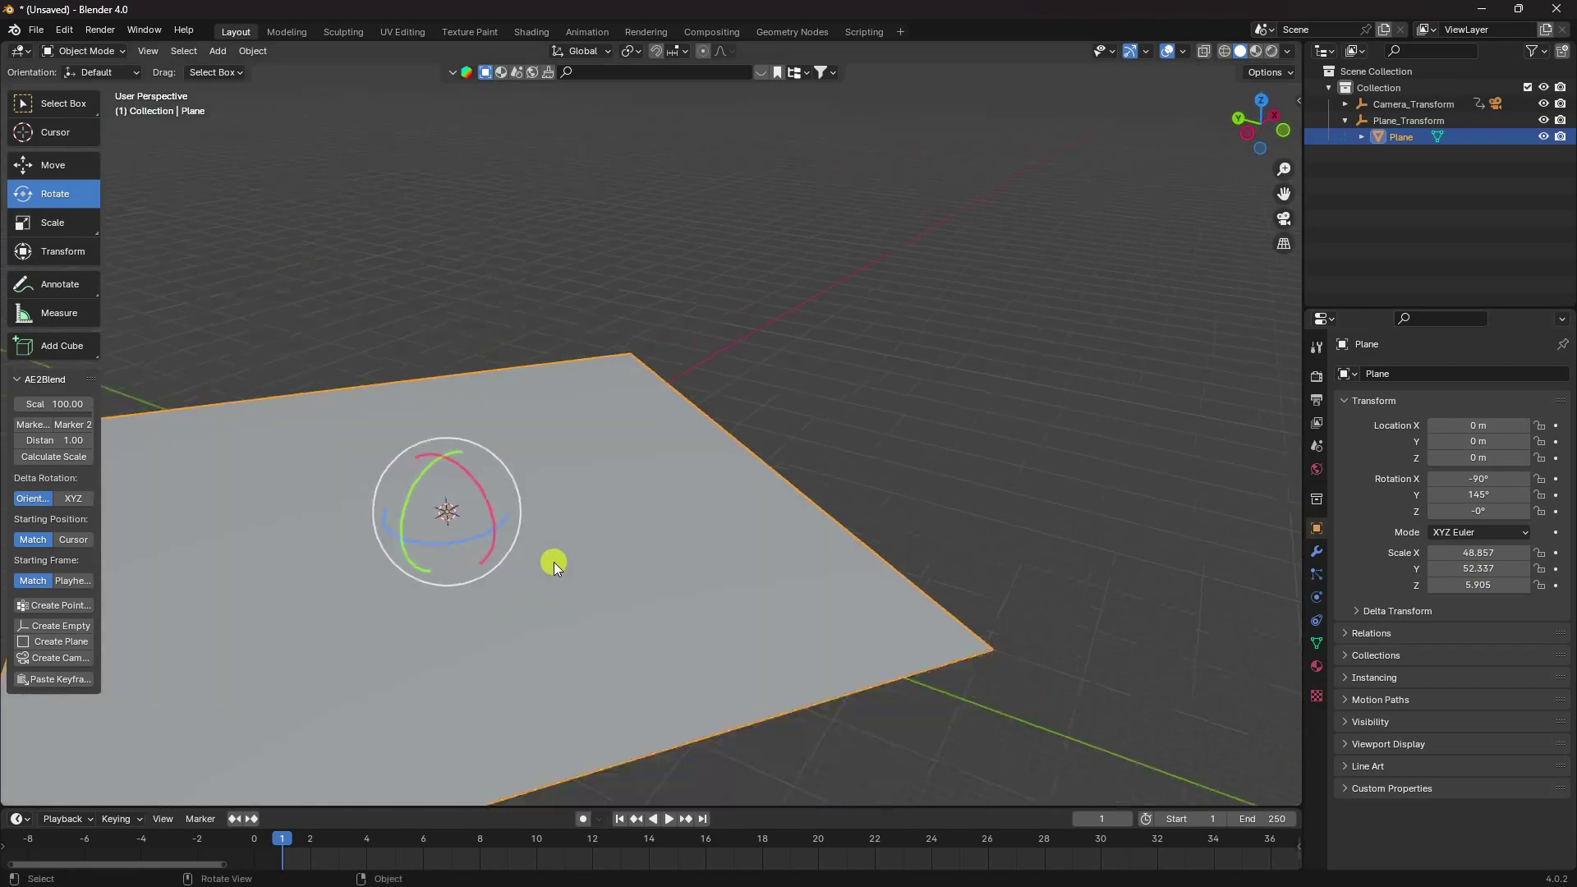
pyautogui.scroll(-3, 554, 562)
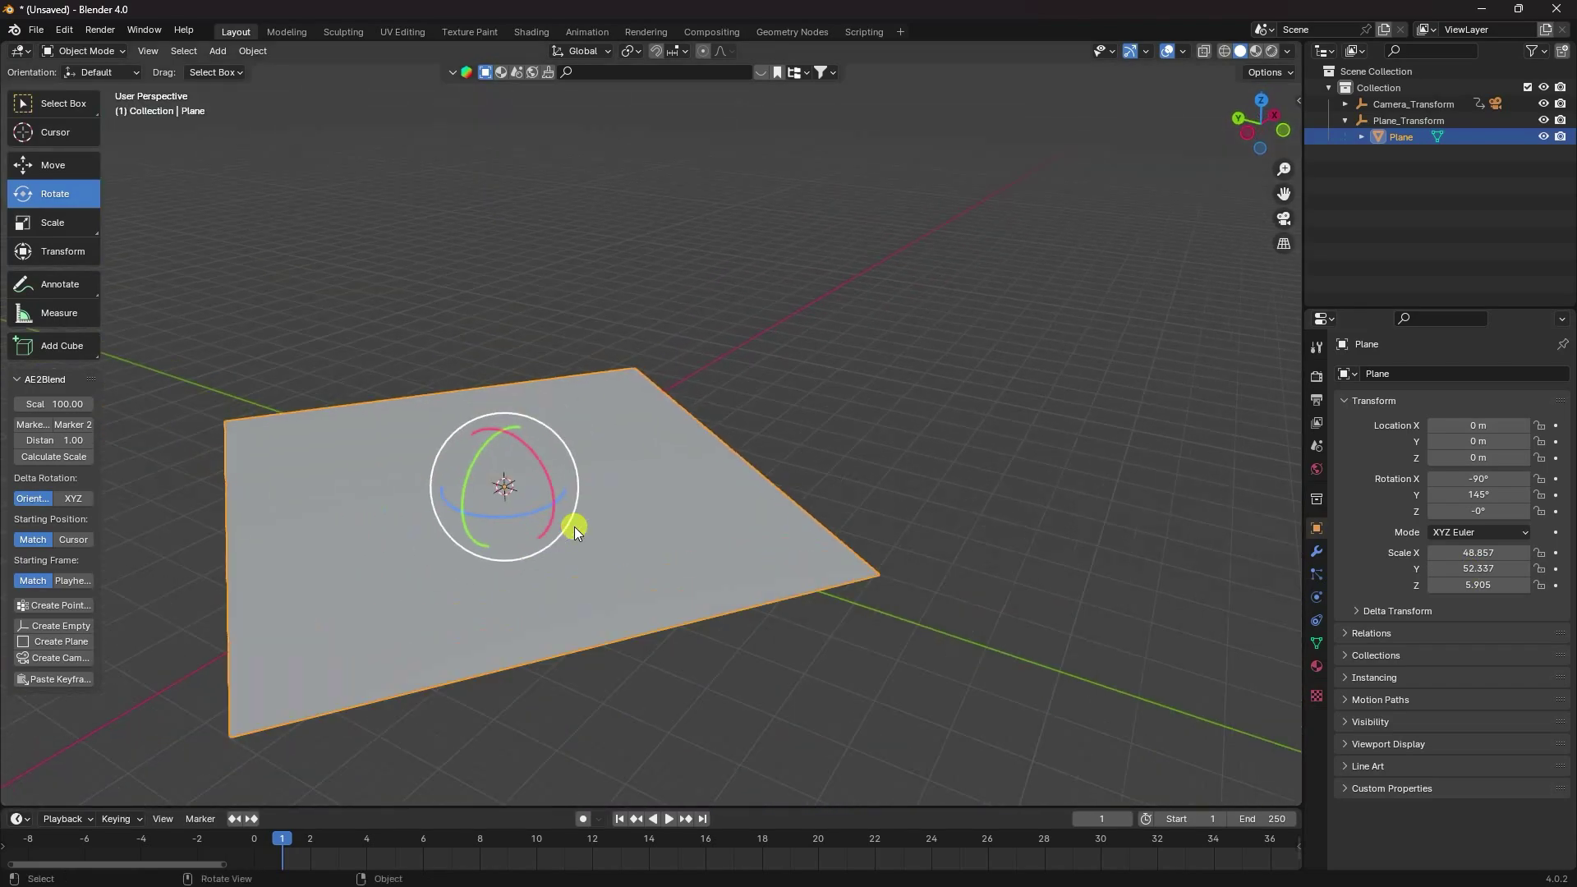
pyautogui.click(38, 164)
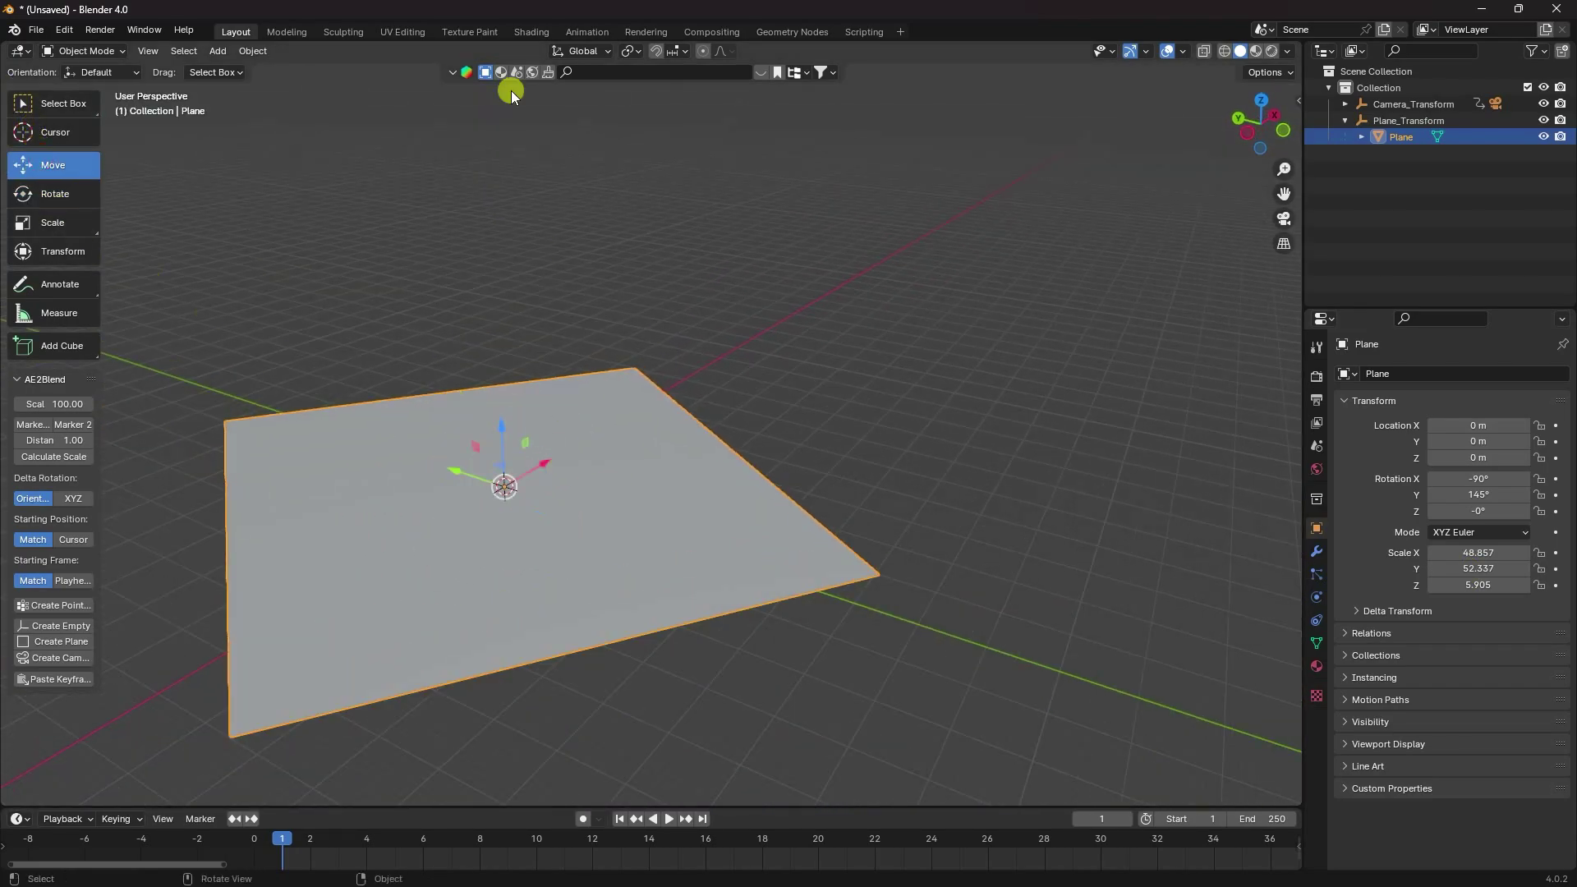
pyautogui.click(583, 51)
pyautogui.click(549, 121)
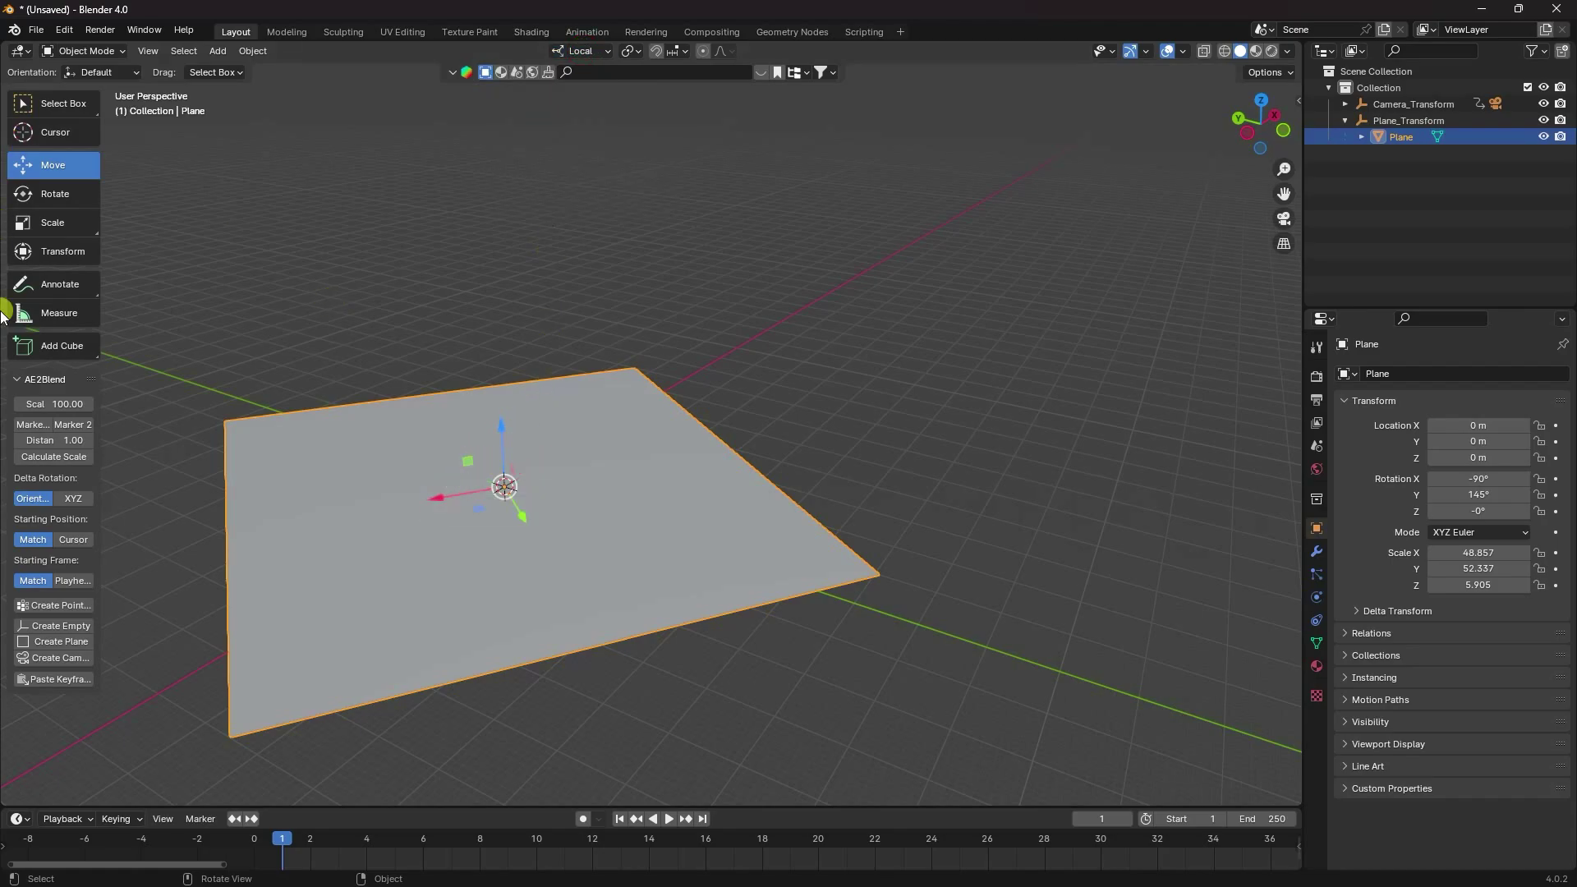
pyautogui.moveTo(447, 498); pyautogui.dragTo(605, 465)
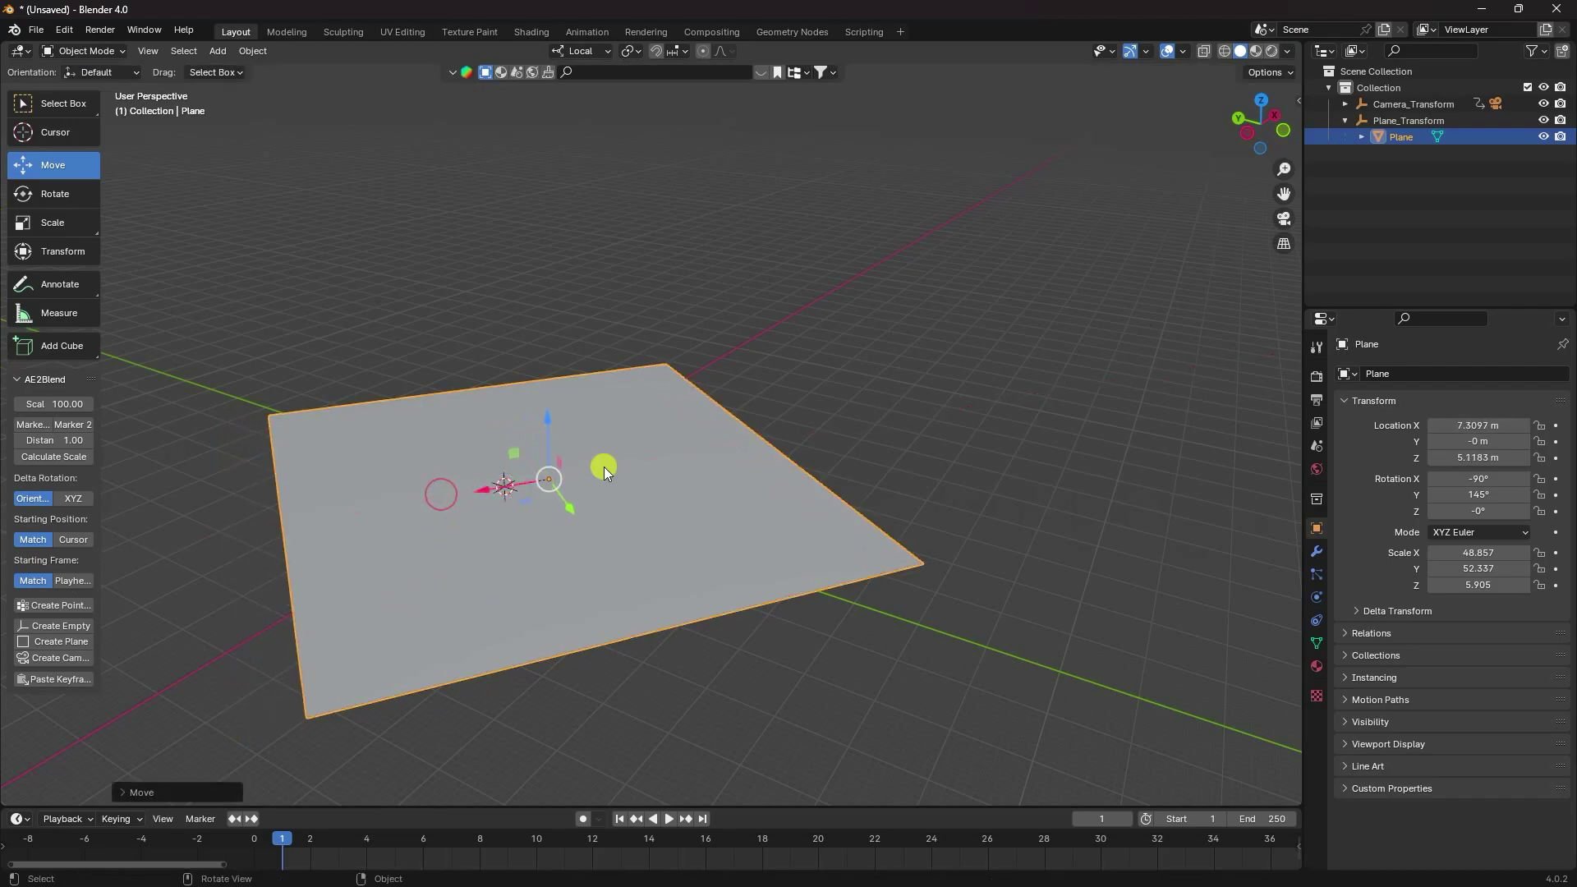
pyautogui.press('s')
pyautogui.click(627, 465)
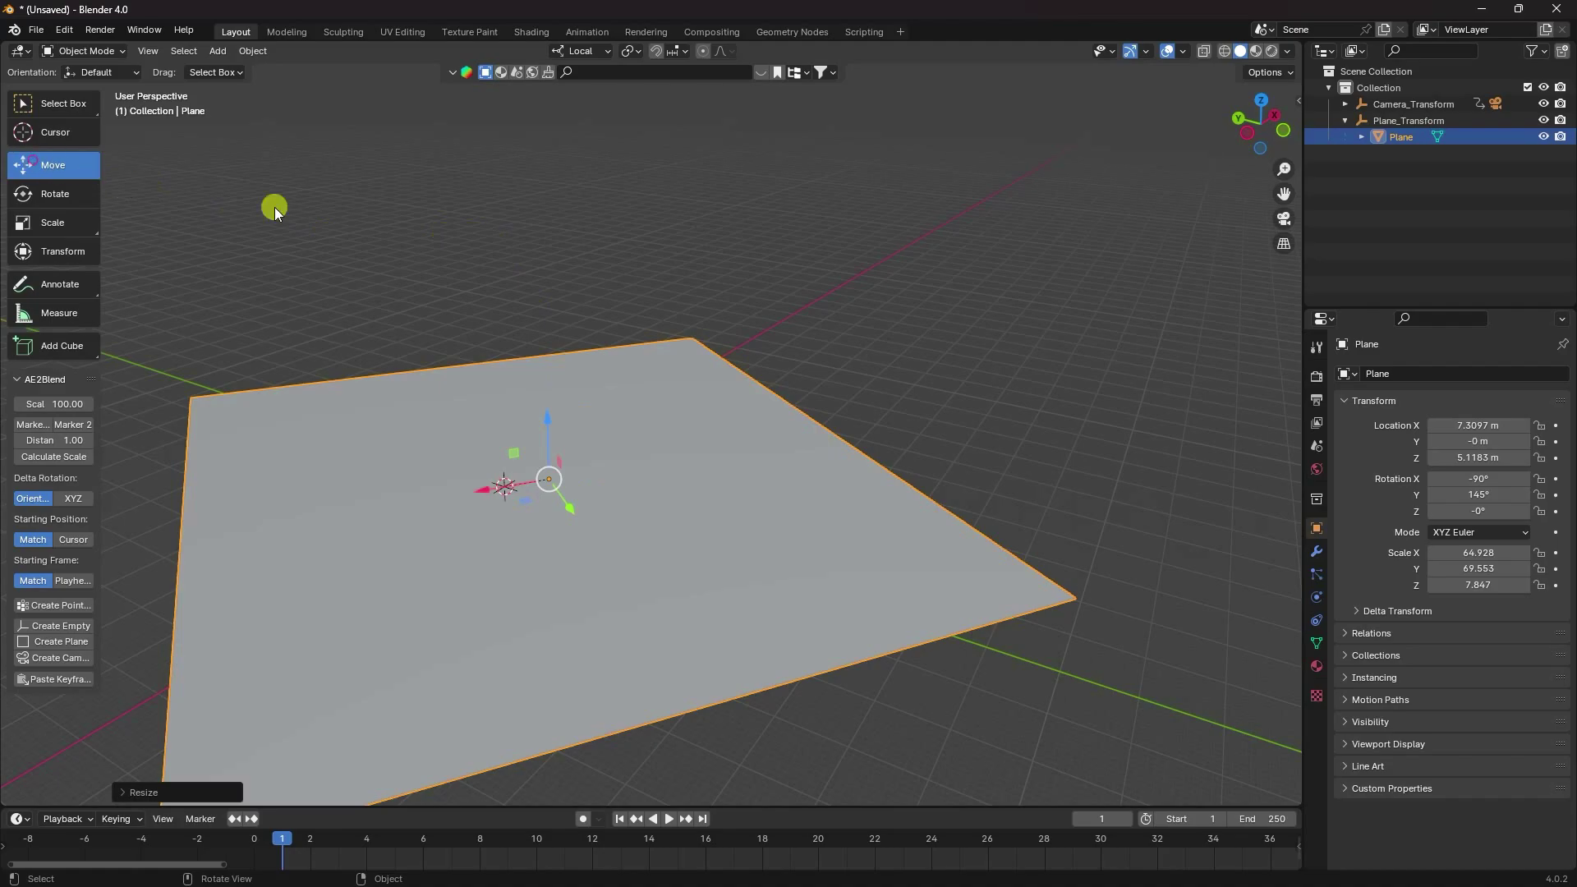
# Append the Juicebox Open object from Juice Box.blend in the juice-box source folder inside Wine VFX's 3D Objects
pyautogui.click(34, 31)
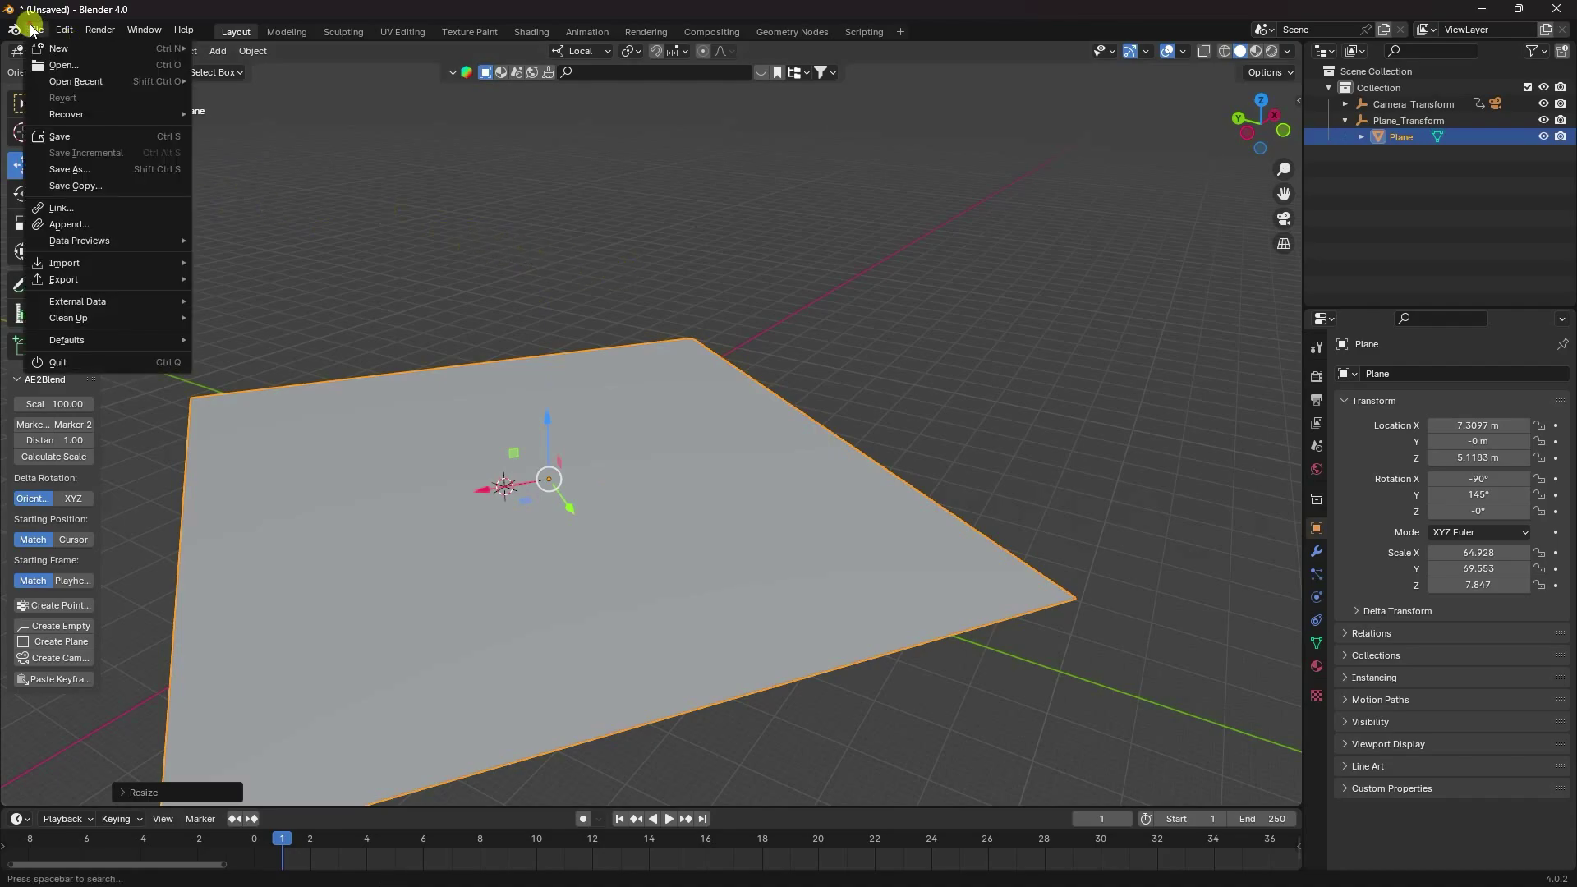
pyautogui.click(61, 223)
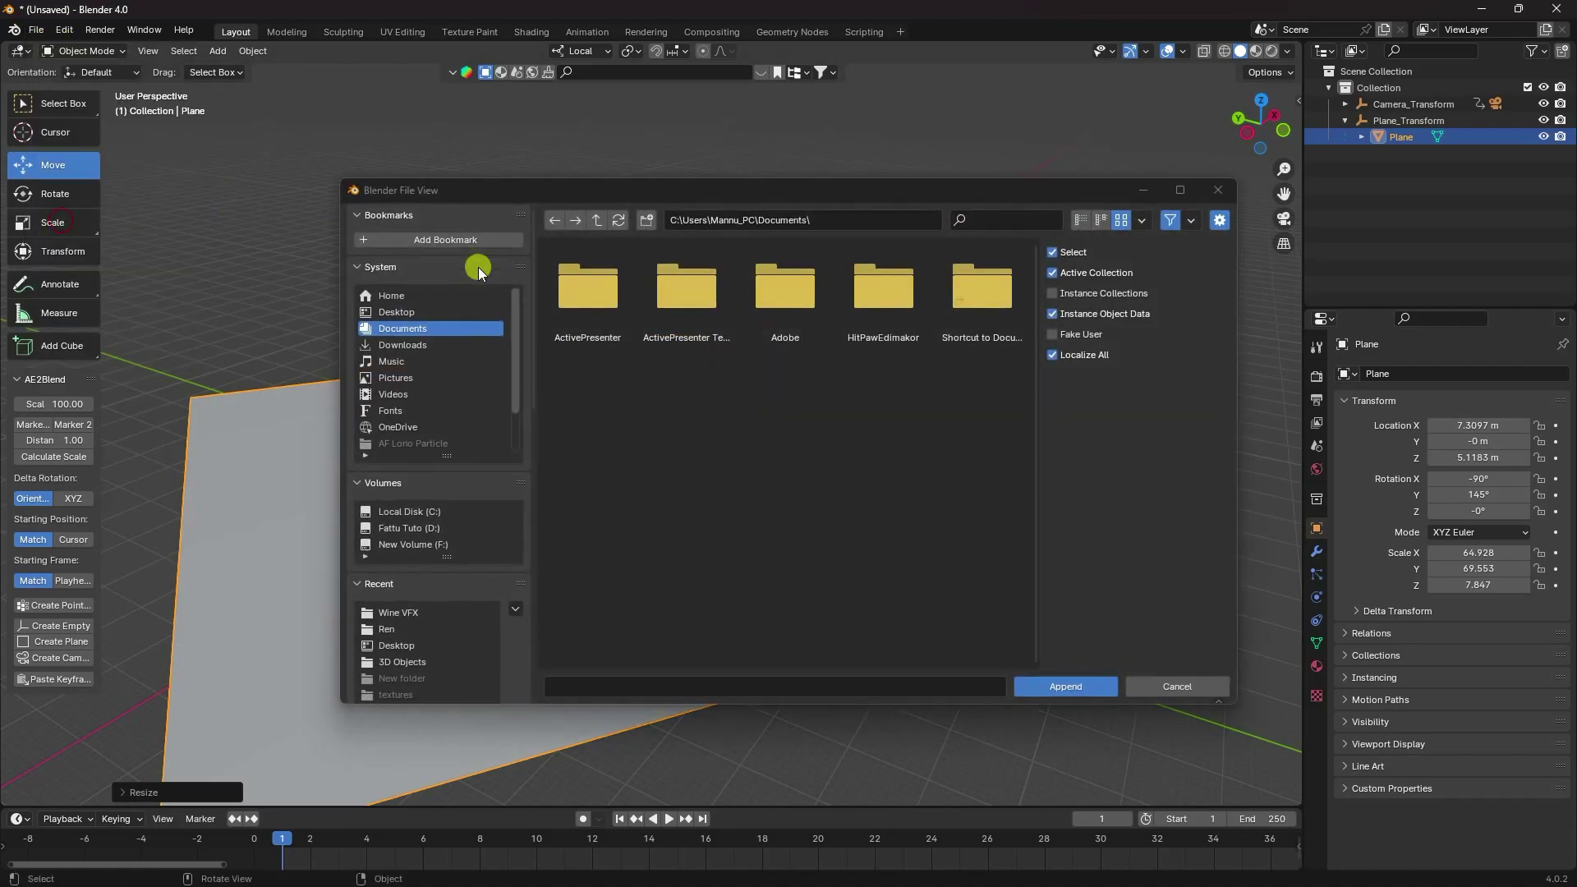
pyautogui.click(396, 319)
pyautogui.click(611, 299)
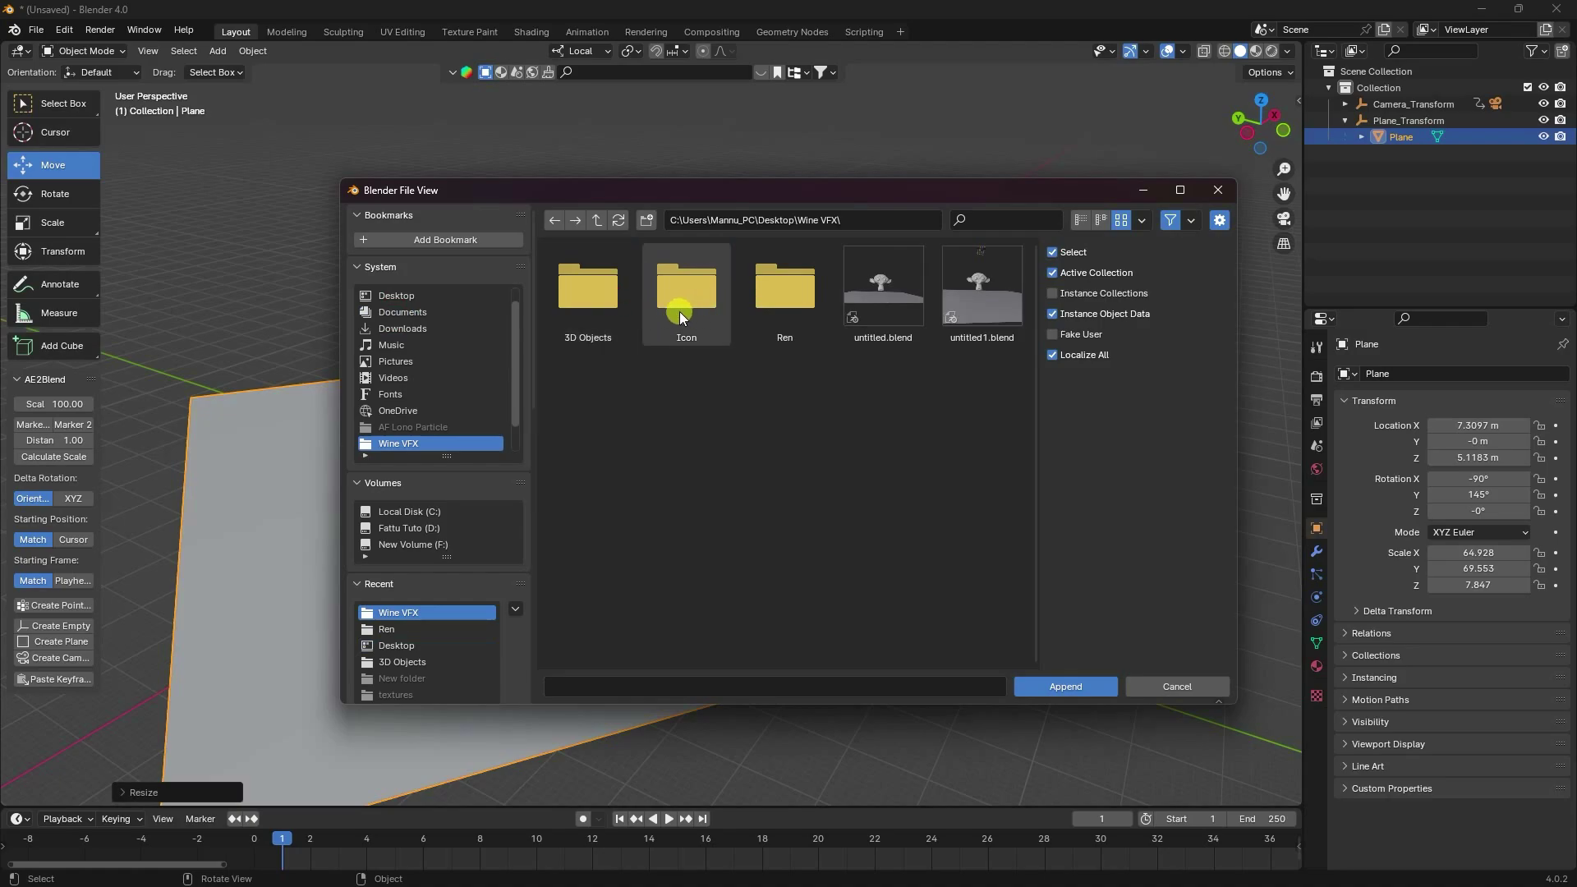
pyautogui.click(630, 291)
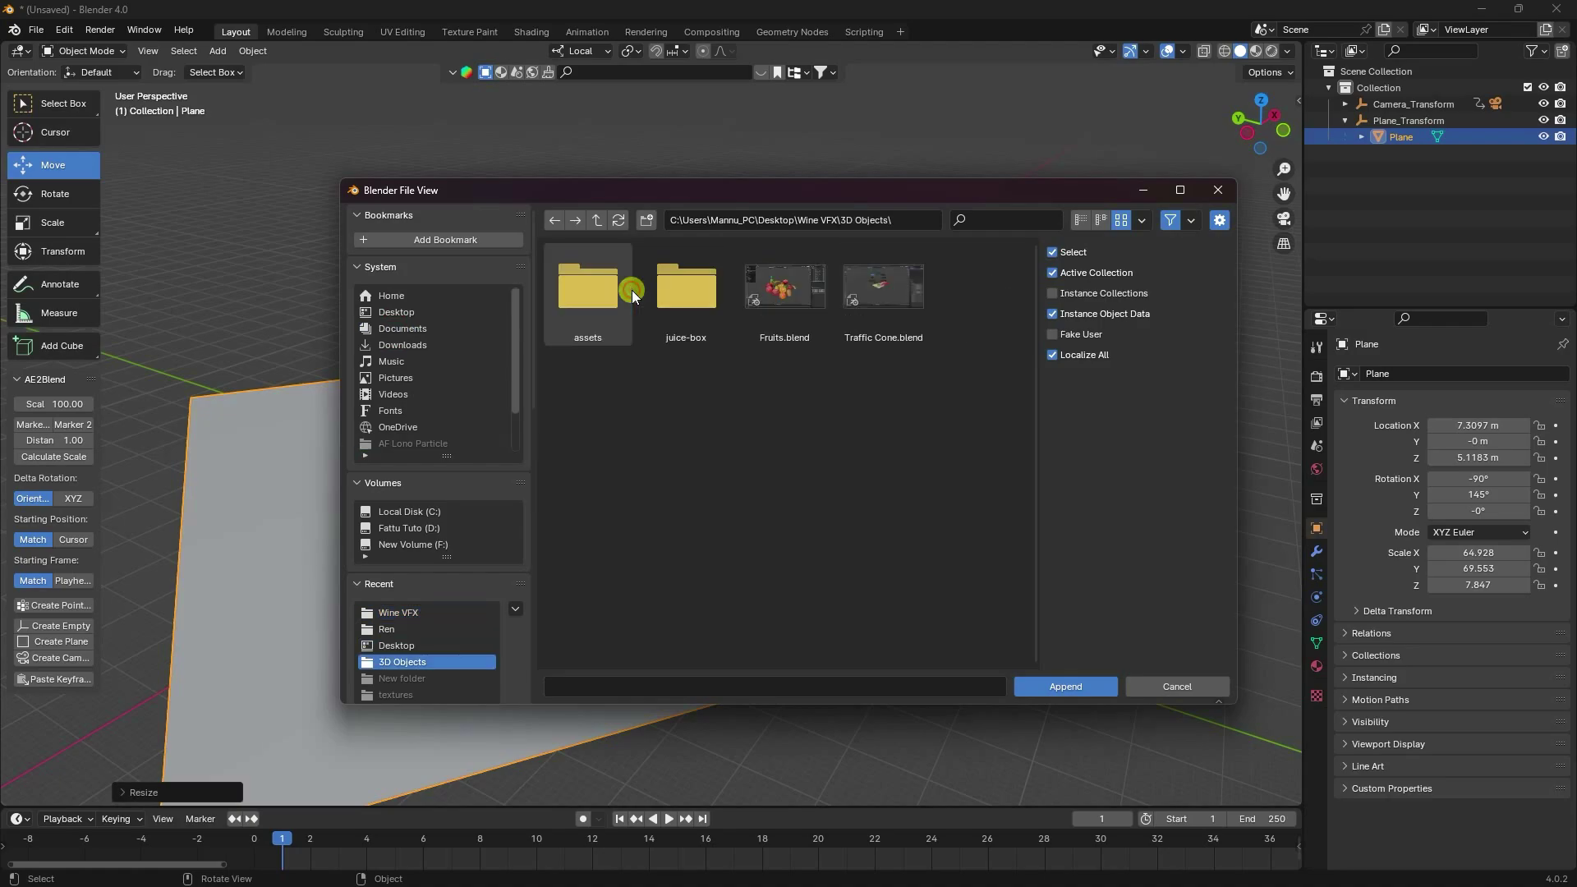
pyautogui.click(662, 285)
pyautogui.click(590, 298)
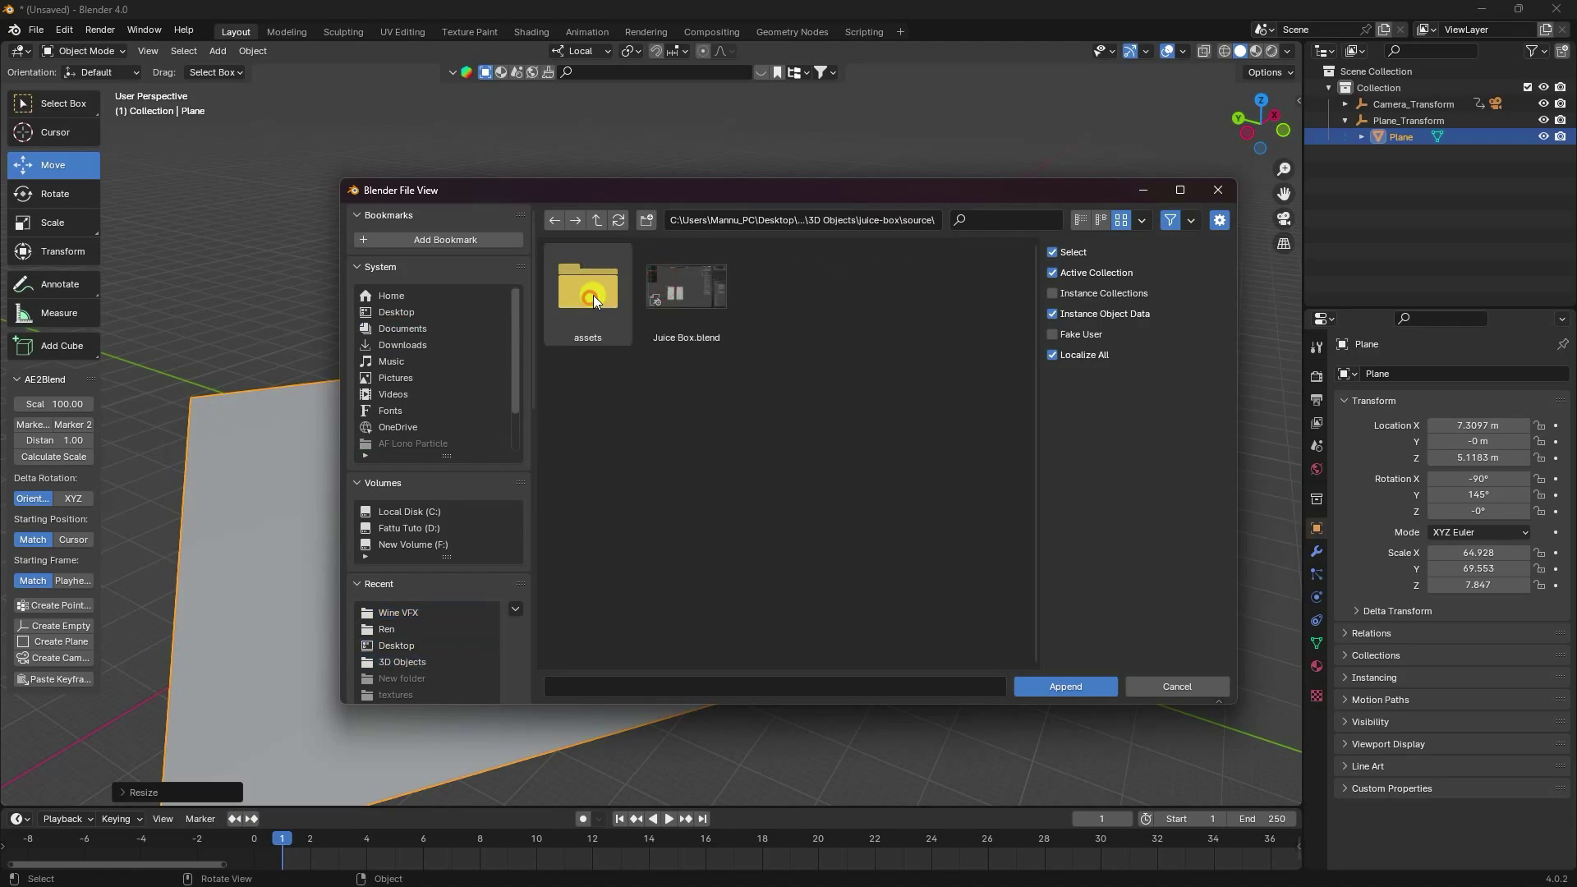
pyautogui.doubleClick(721, 291)
pyautogui.doubleClick(680, 408)
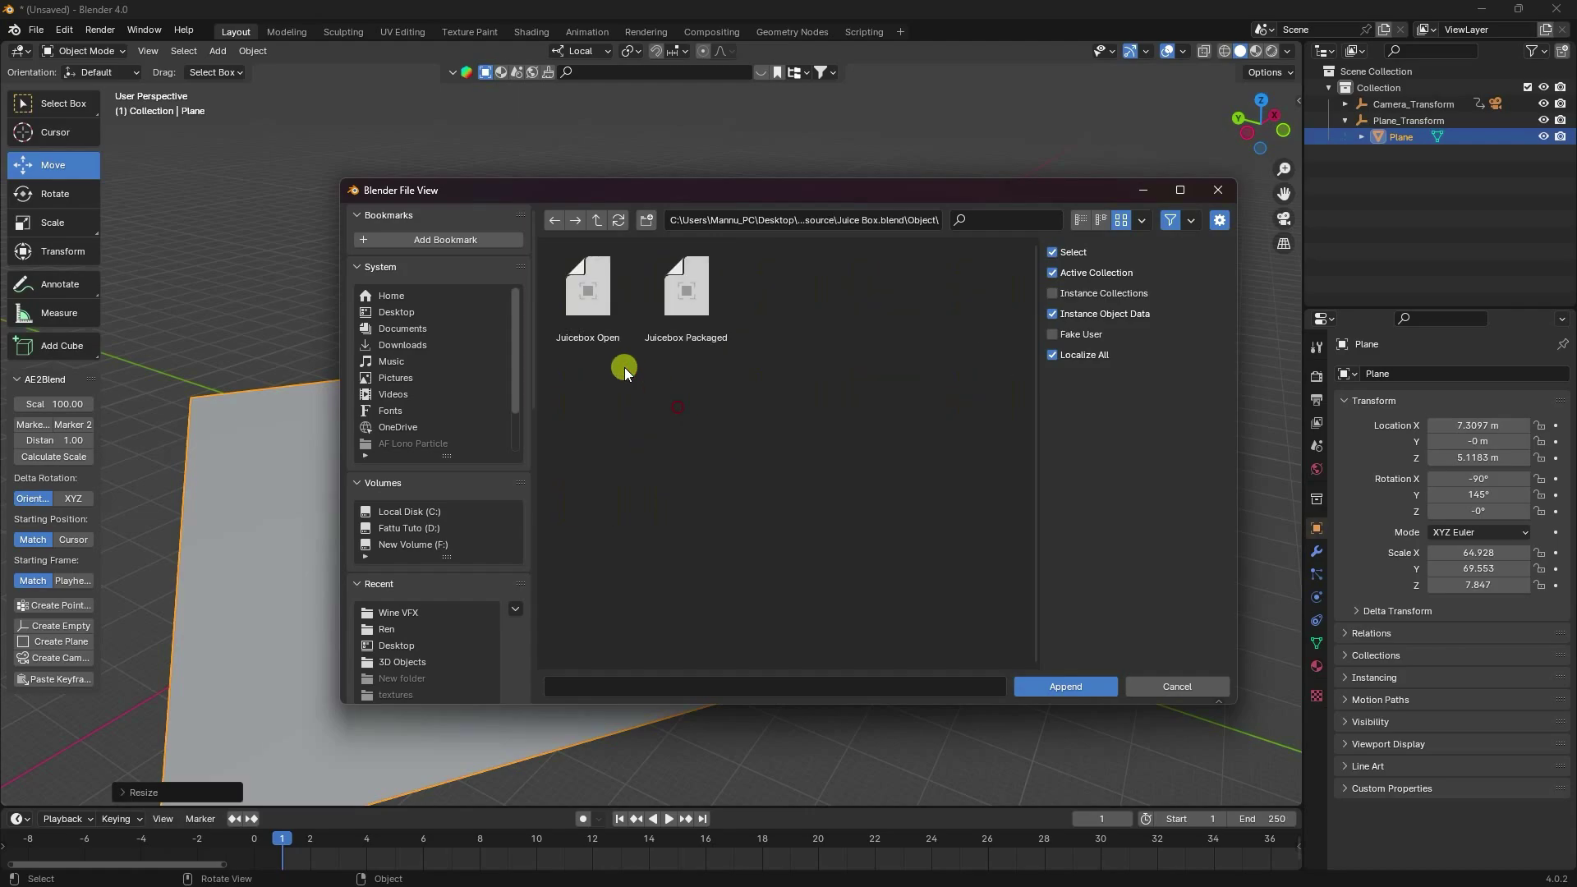
pyautogui.click(575, 311)
pyautogui.click(1078, 693)
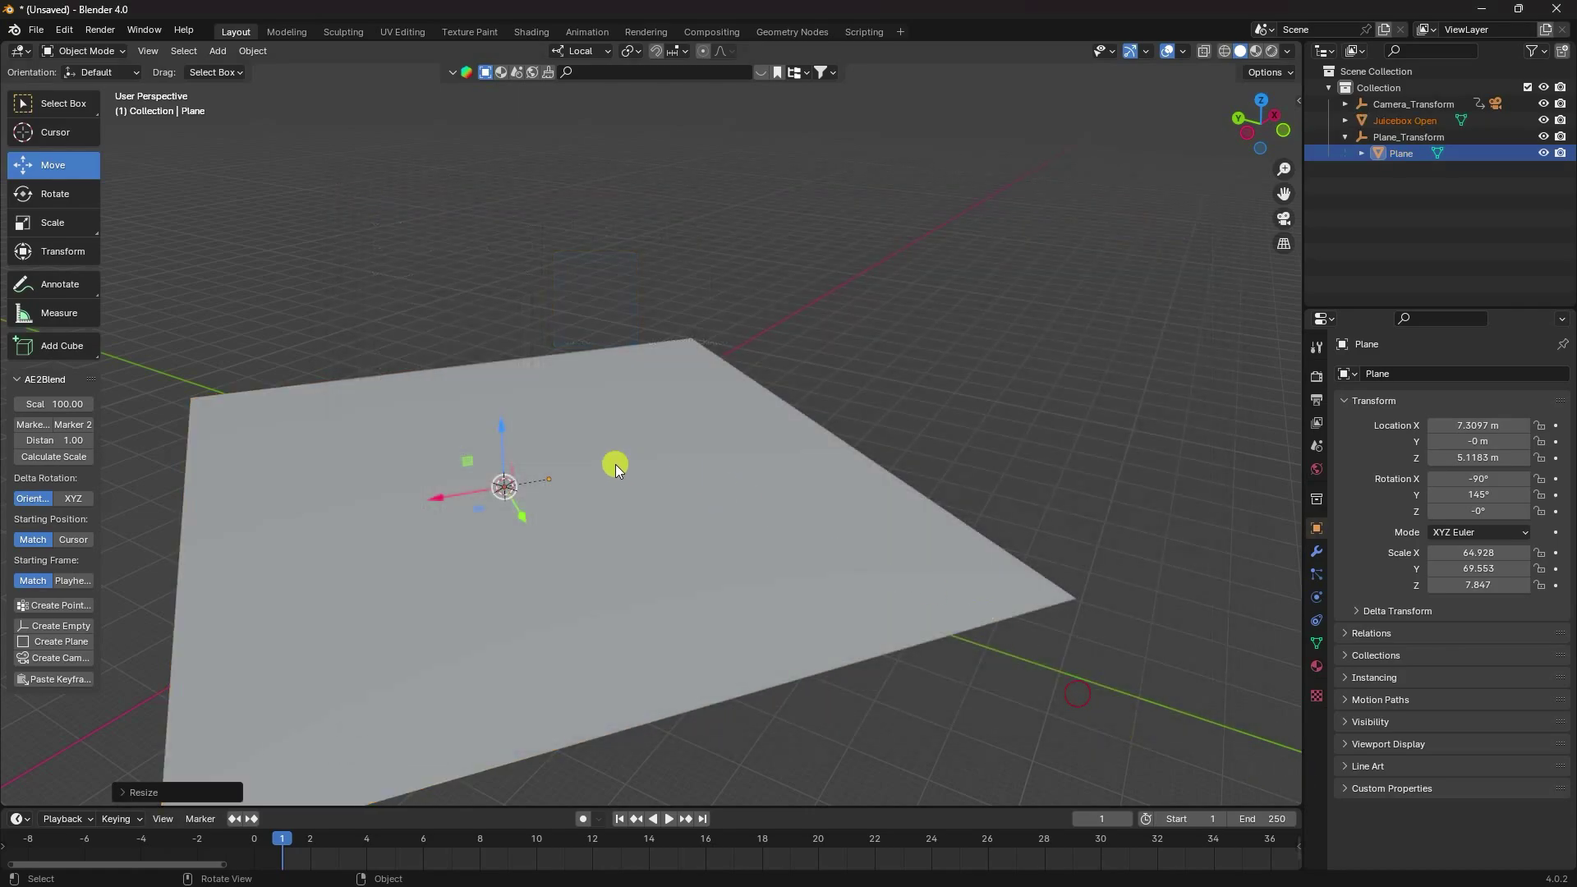
# Raise the juice box to about Z 12.4 m and scale it up to about 7.8 by 5.7 by 15.2
pyautogui.click(1406, 121)
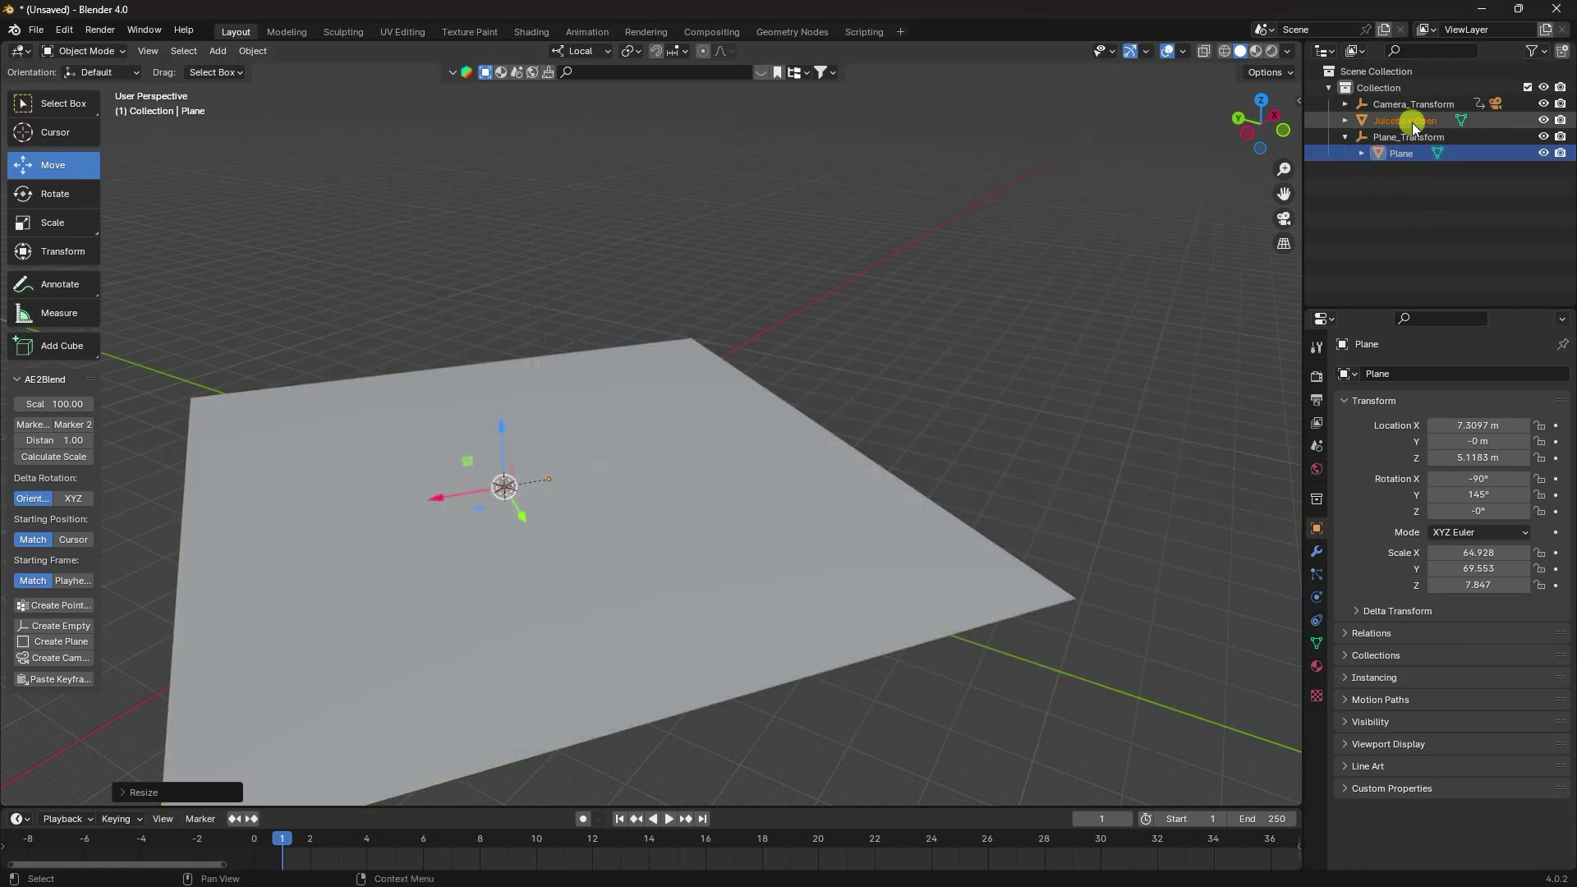
pyautogui.moveTo(496, 425); pyautogui.dragTo(500, 365)
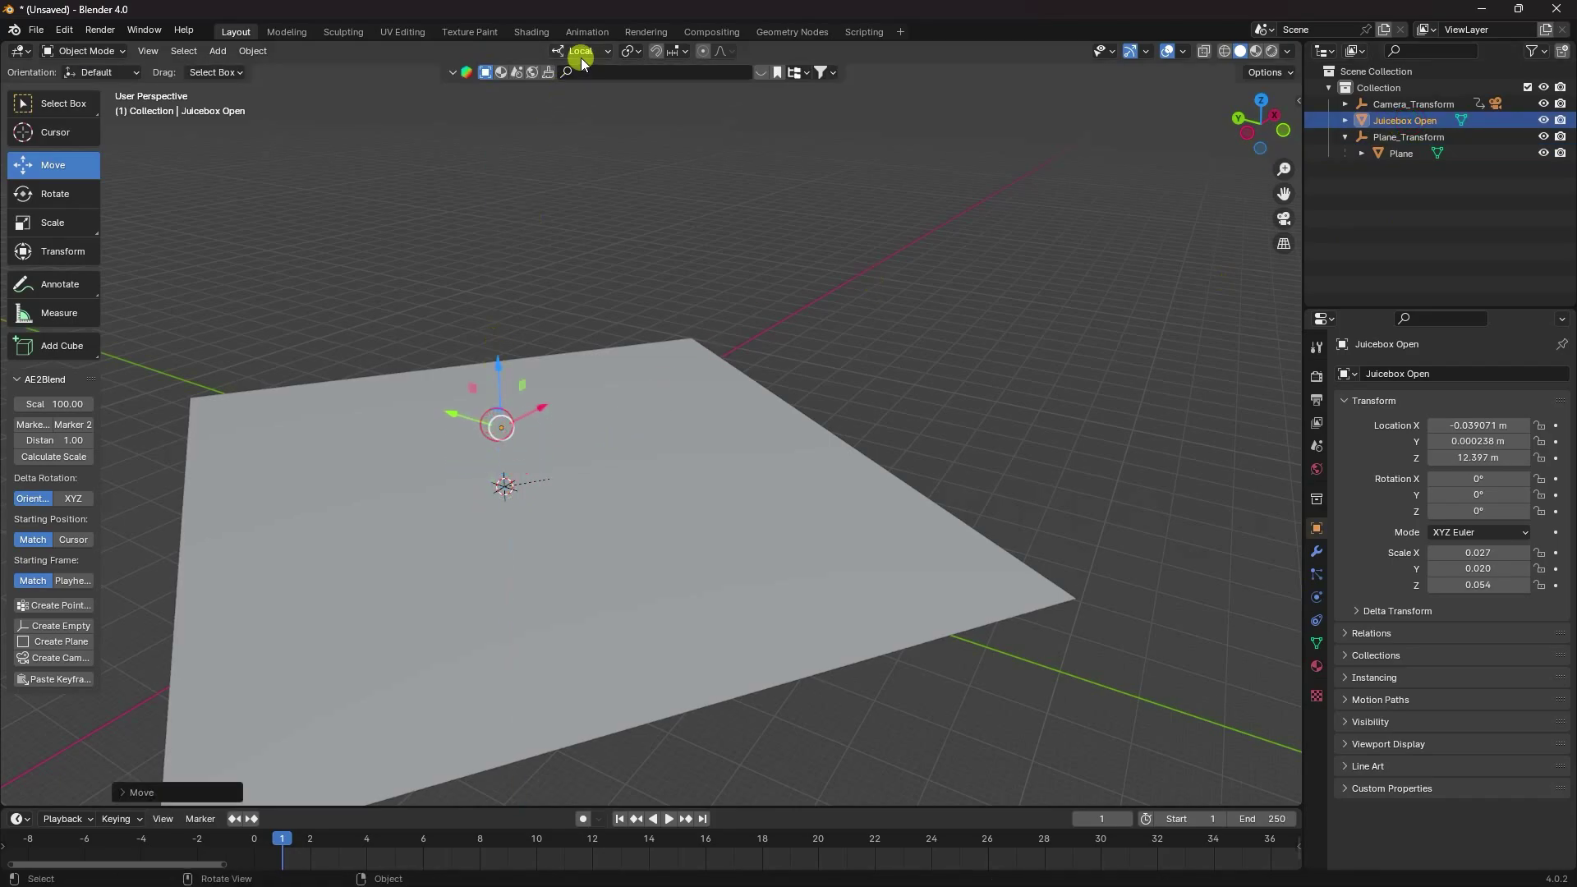
pyautogui.press('s')
pyautogui.click(930, 240)
pyautogui.press('s')
pyautogui.click(1039, 229)
pyautogui.press('s')
pyautogui.click(957, 286)
pyautogui.click(567, 48)
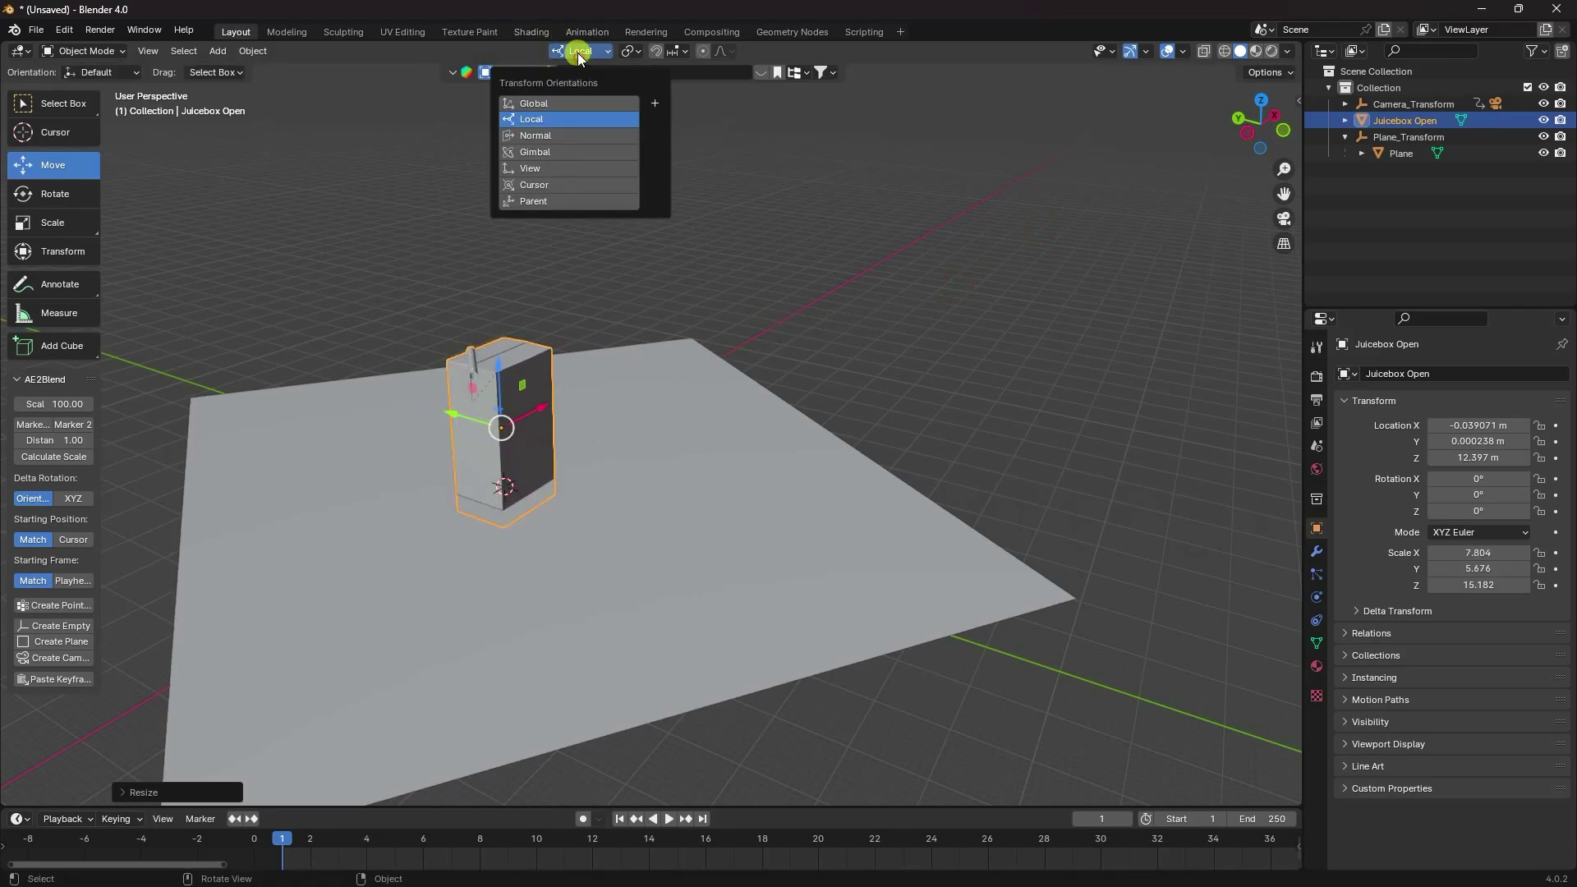
pyautogui.click(532, 104)
pyautogui.click(580, 51)
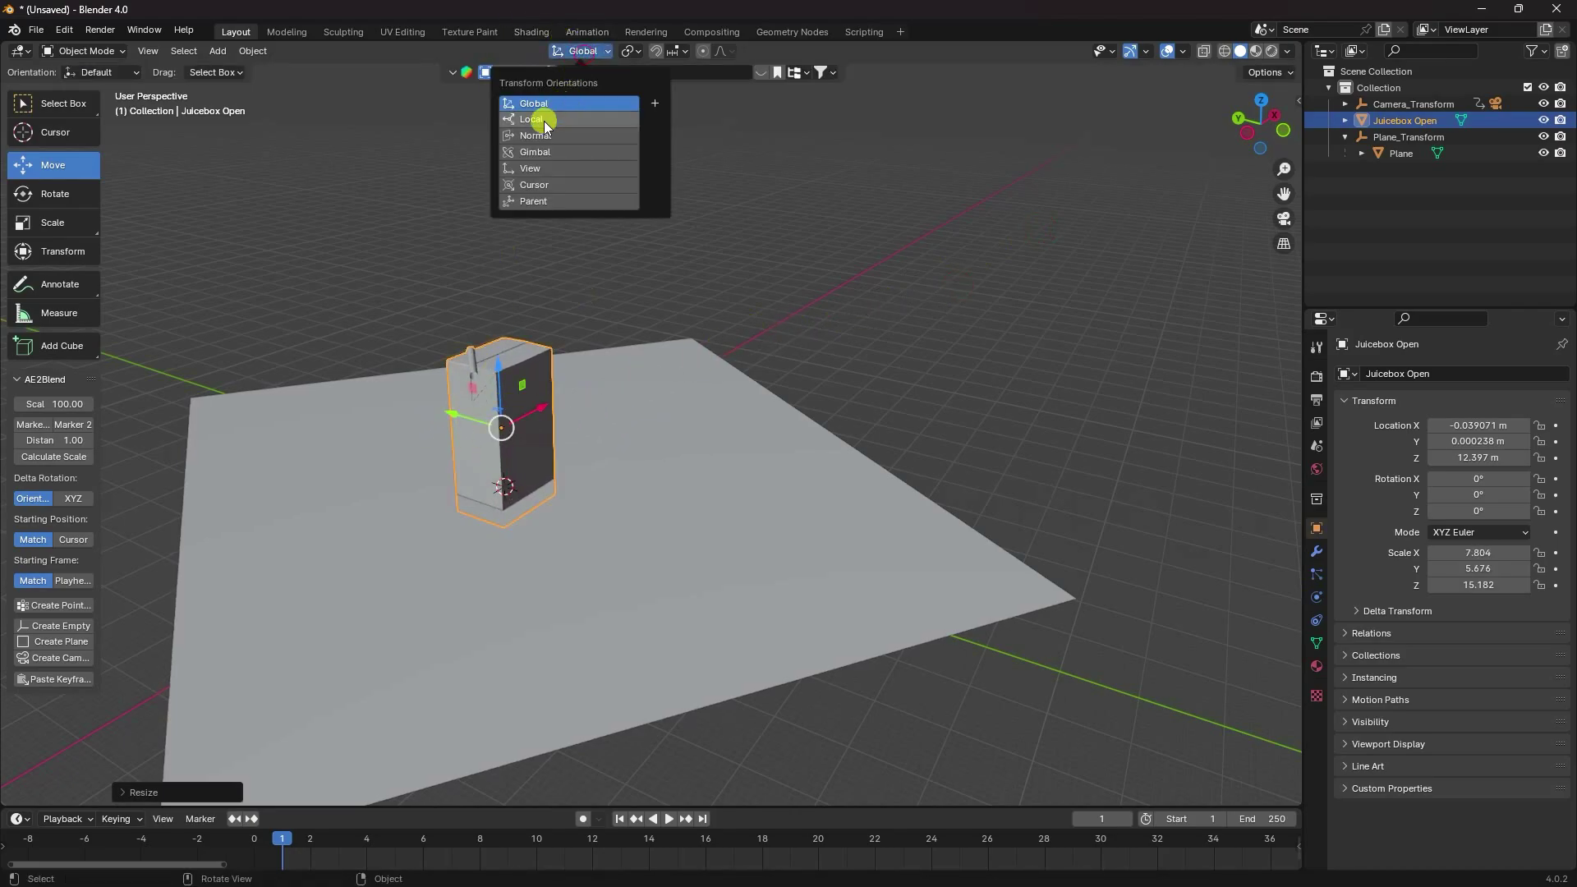
pyautogui.click(544, 120)
# In the camera view, move the juice box to about X 40.2 m, Y -31.9 m, Z 22.5 m and play the shot to check its tracking
pyautogui.press('KP_7')
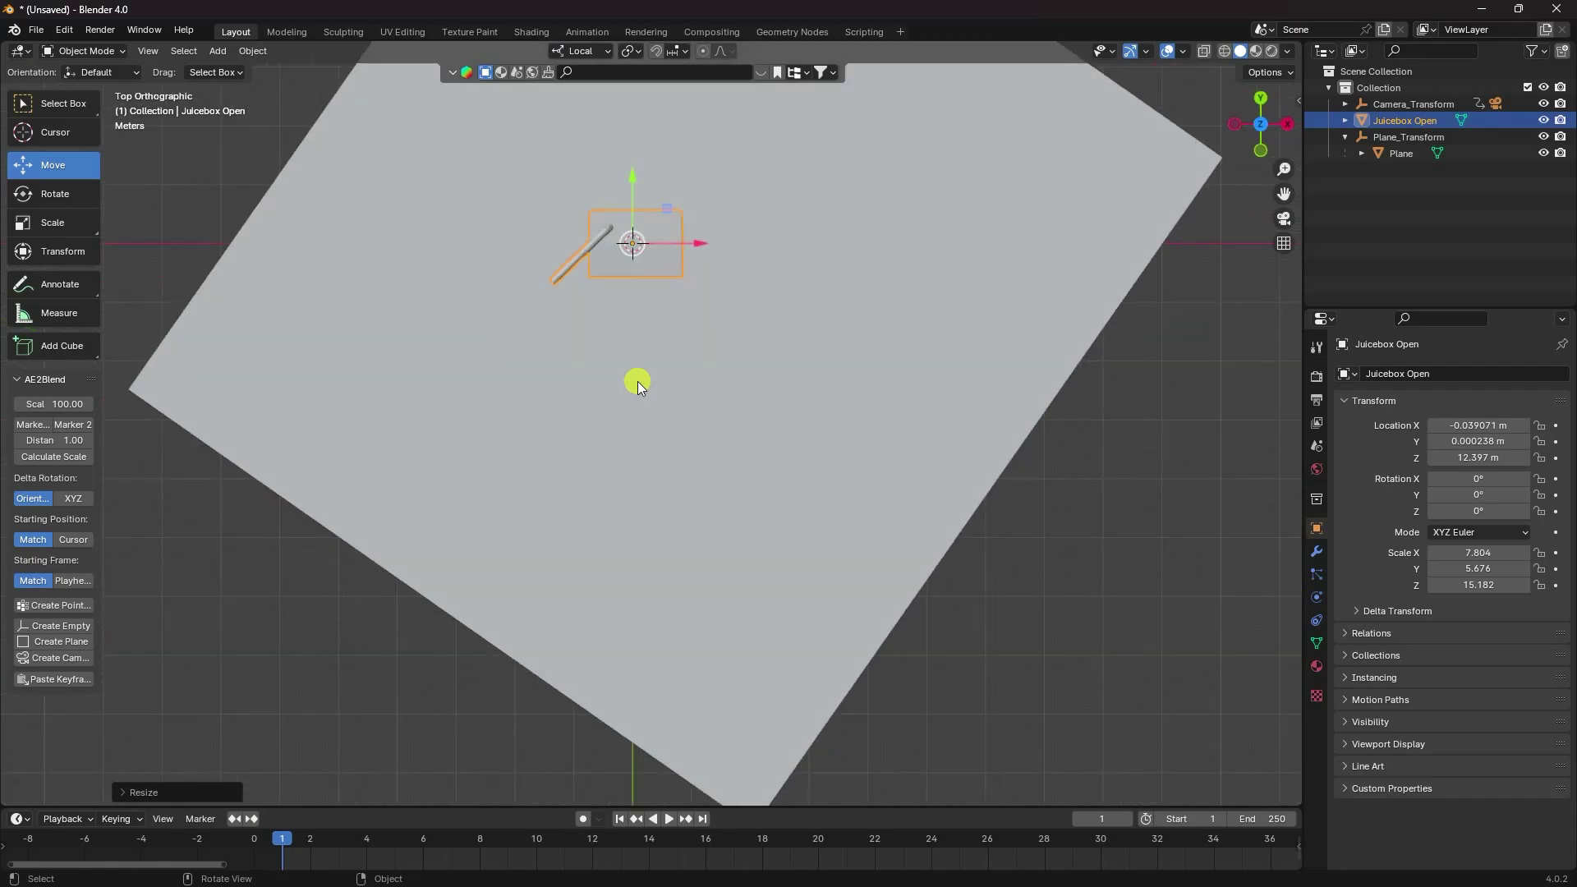
pyautogui.press('KP_0')
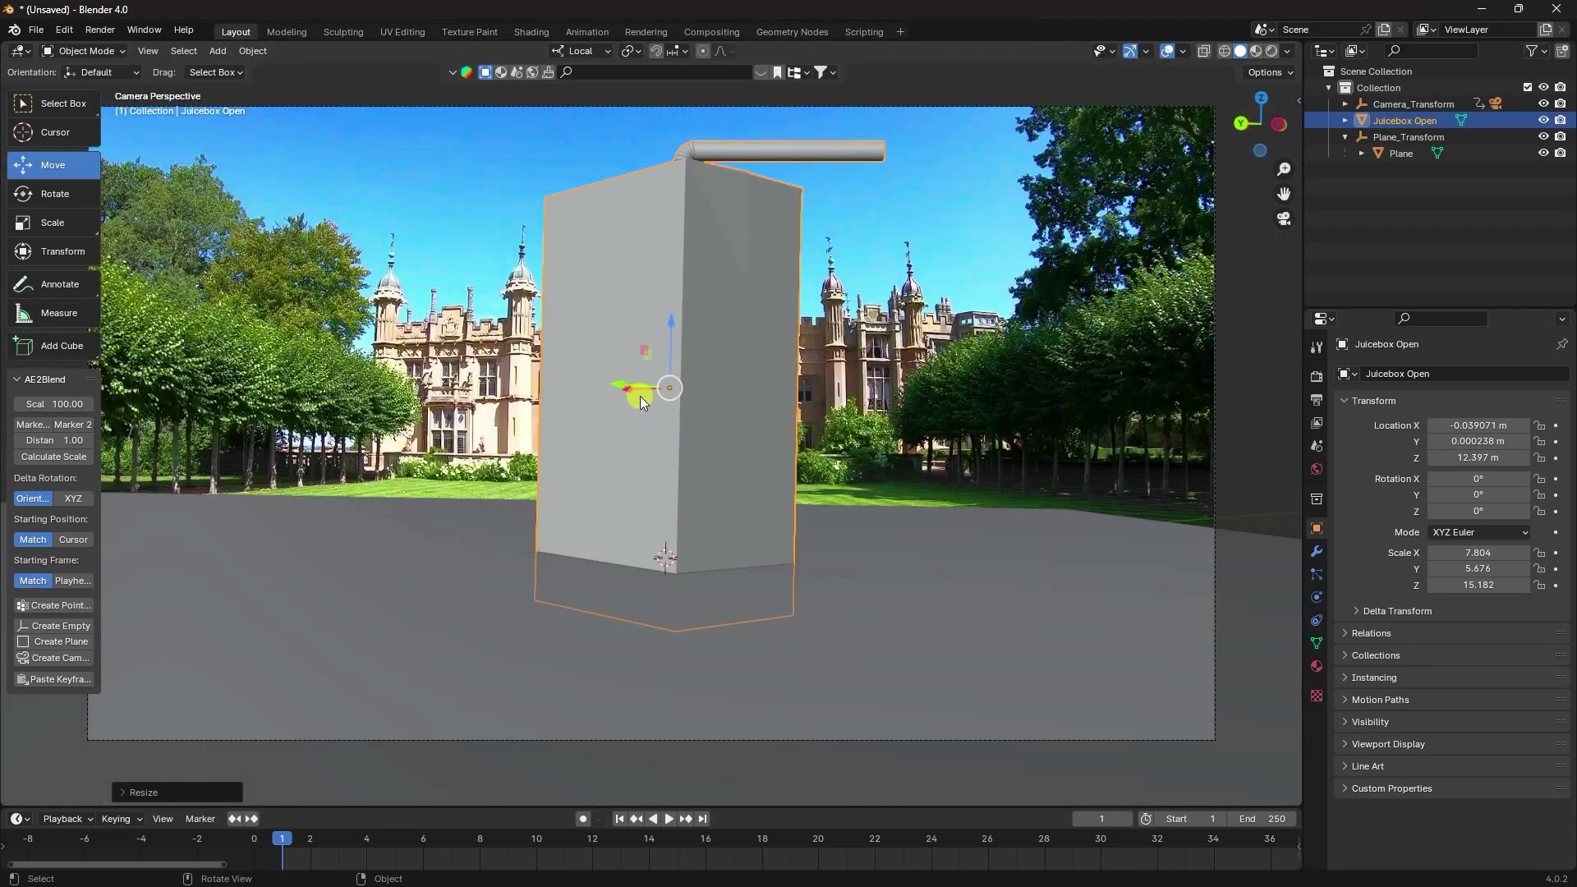
pyautogui.moveTo(1454, 426); pyautogui.dragTo(527, 788)
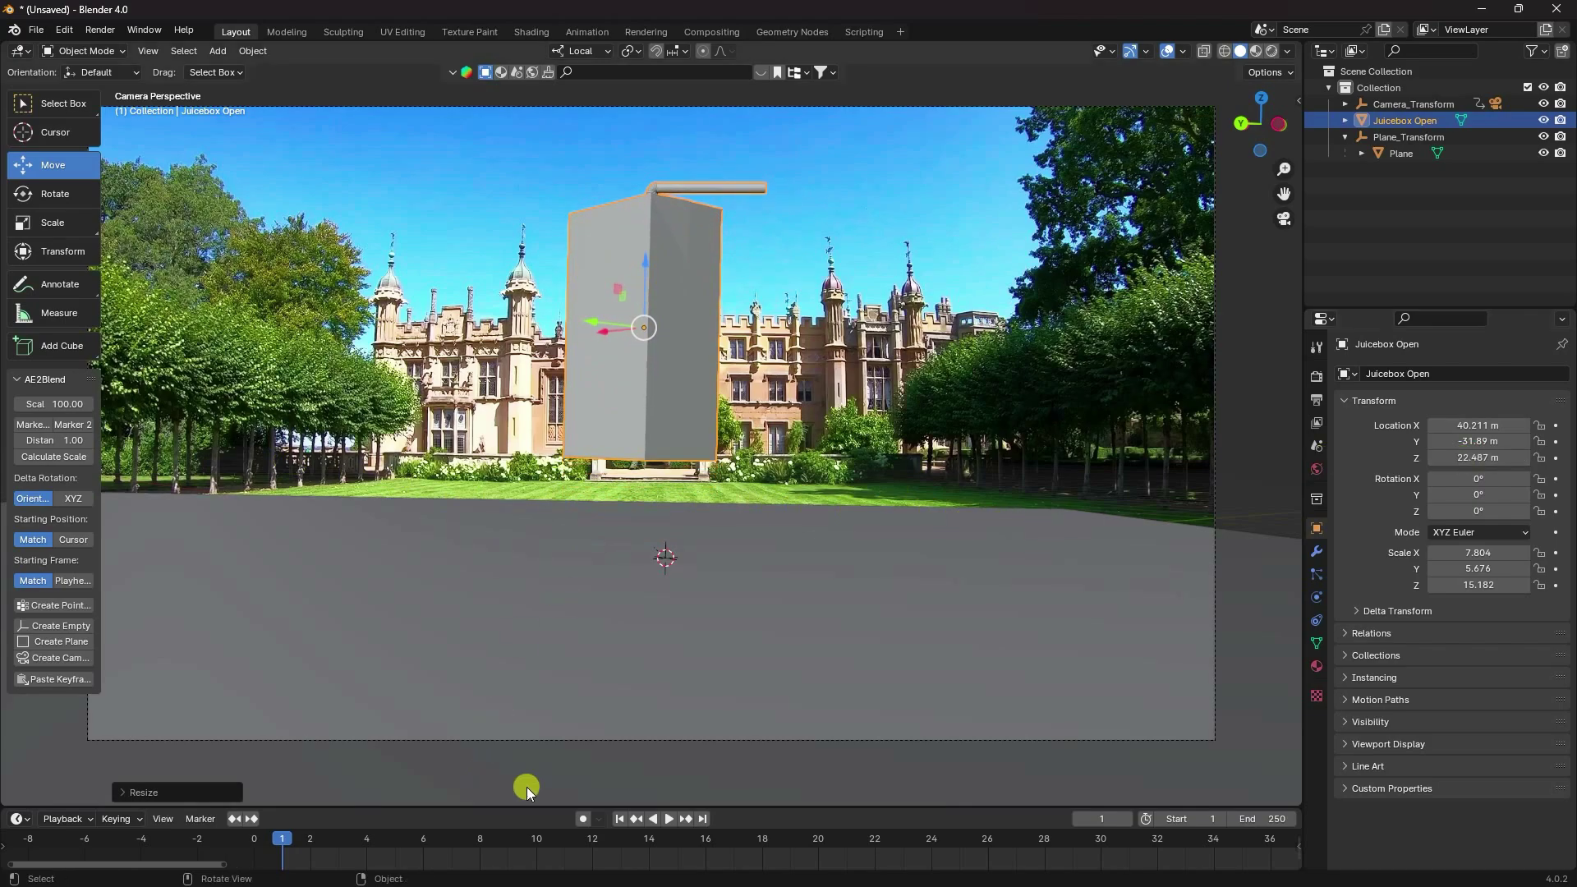
pyautogui.click(672, 819)
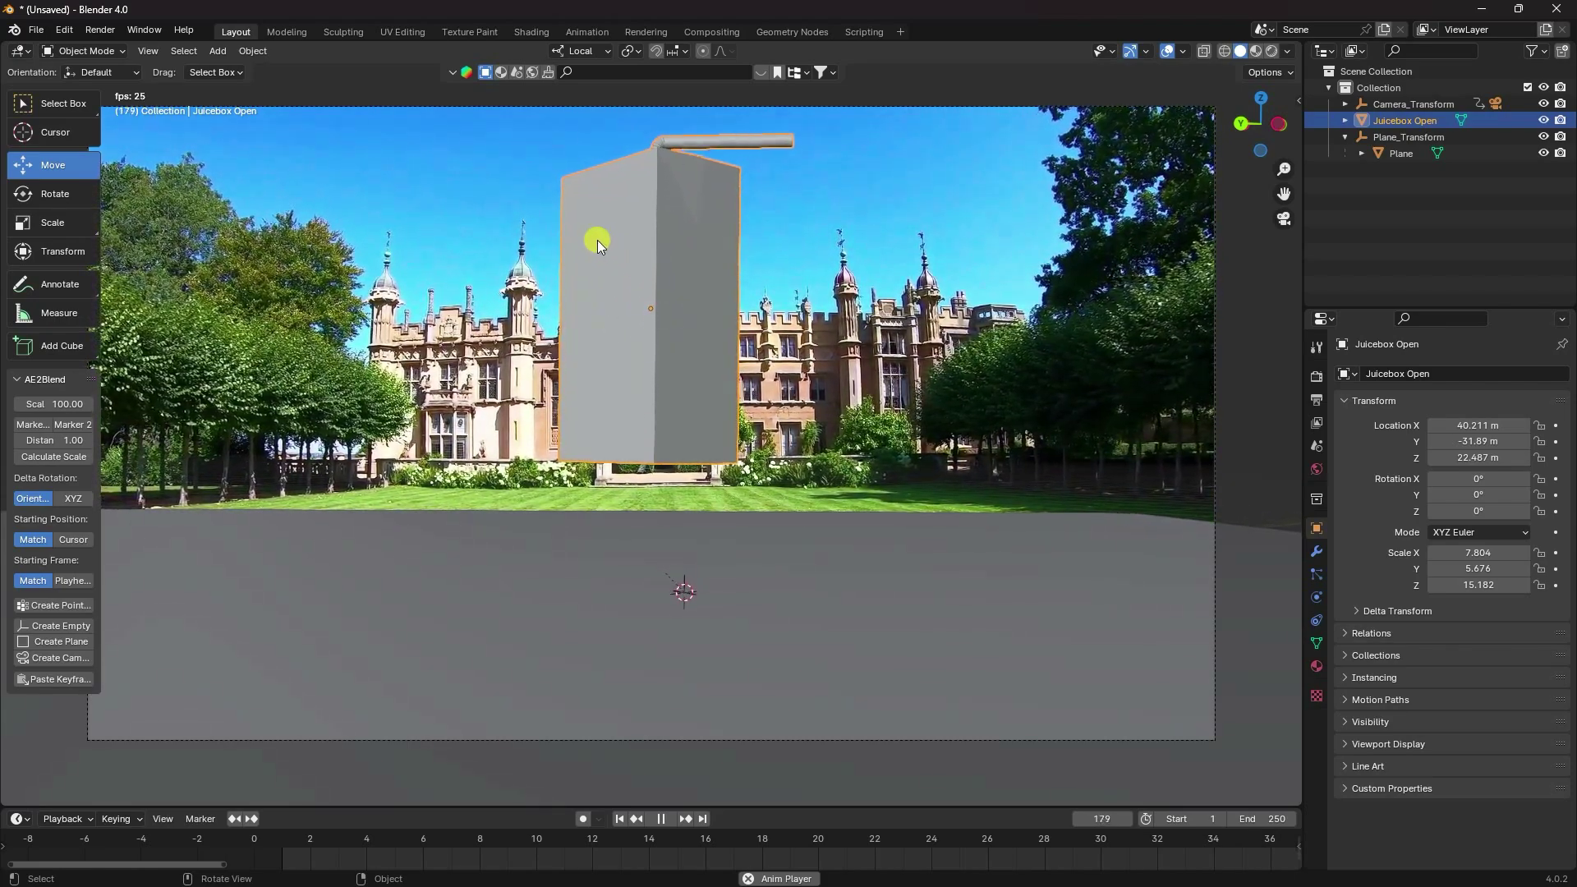
pyautogui.click(662, 819)
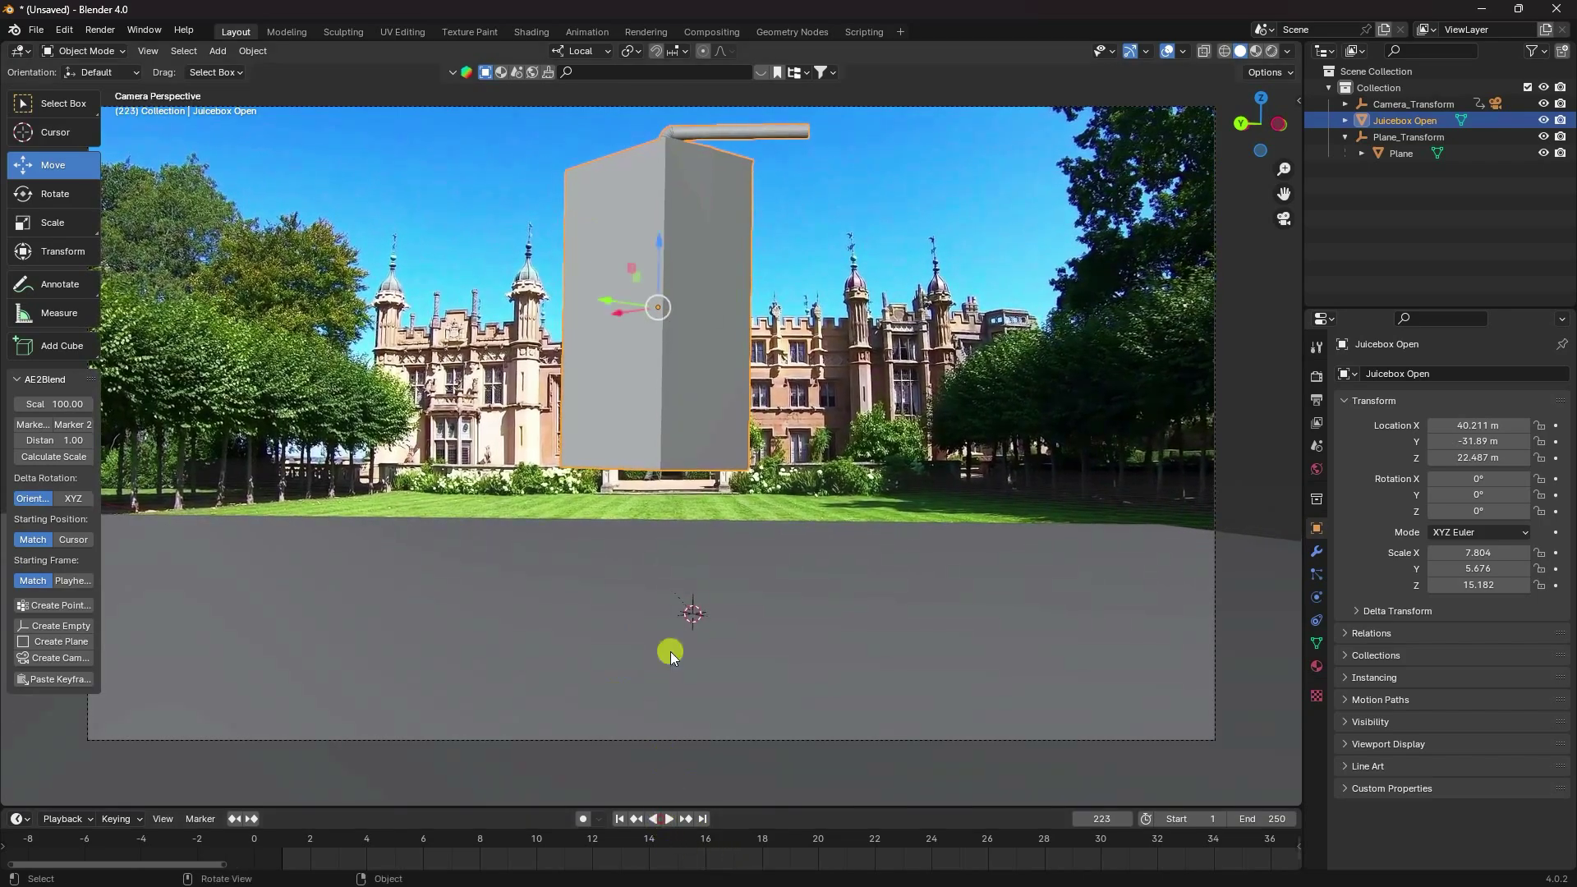
# Switch the viewport to Material Preview shading and replace the juice box with a monkey mesh
pyautogui.click(1257, 51)
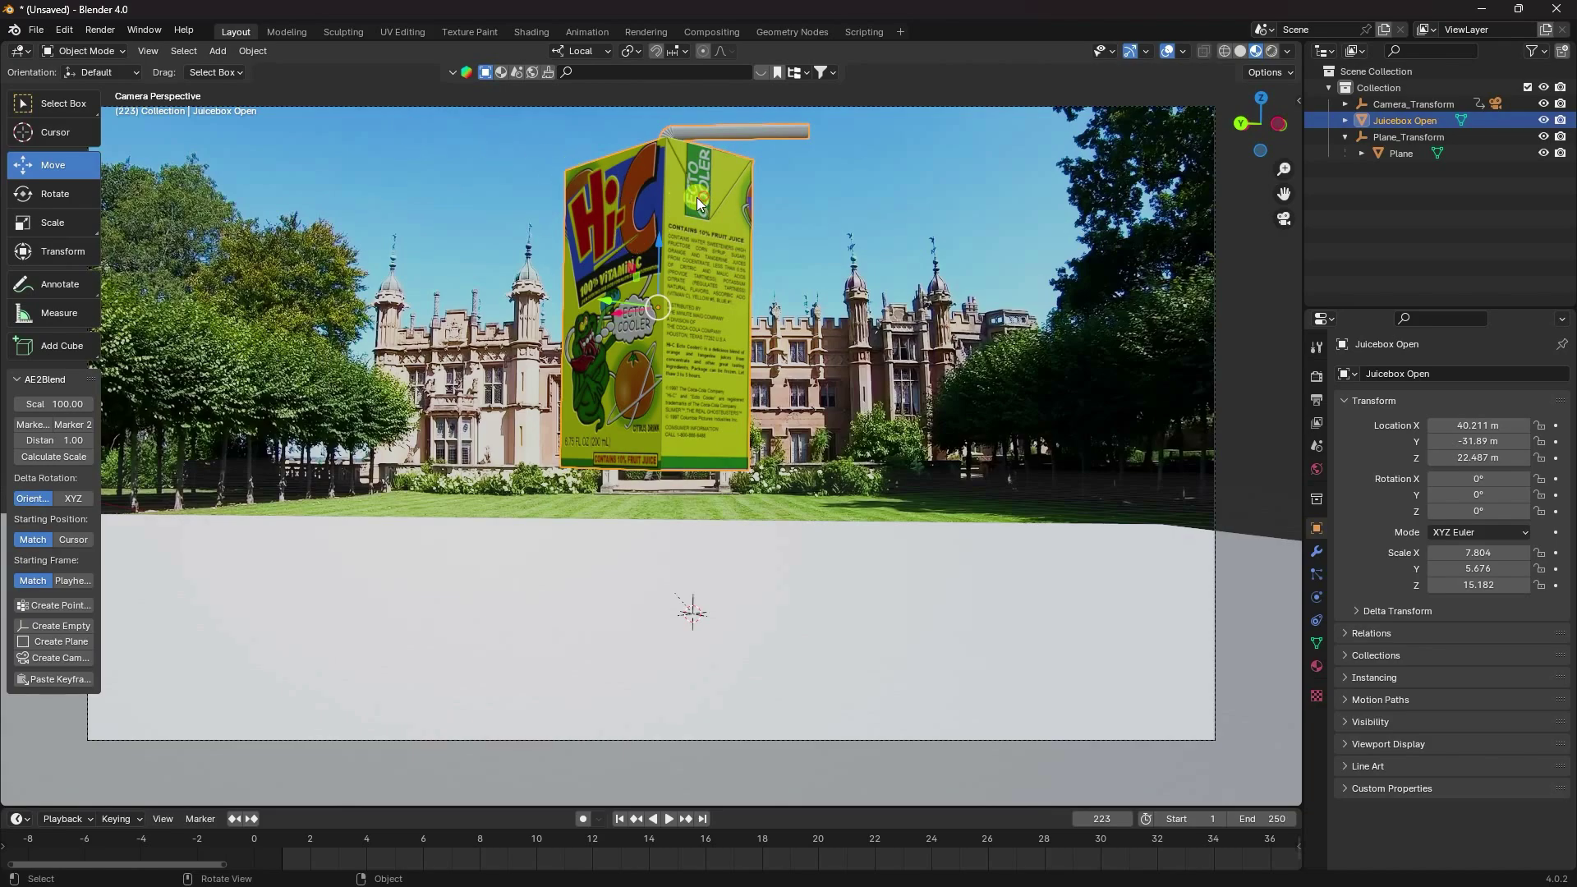
pyautogui.press('Delete')
pyautogui.click(220, 50)
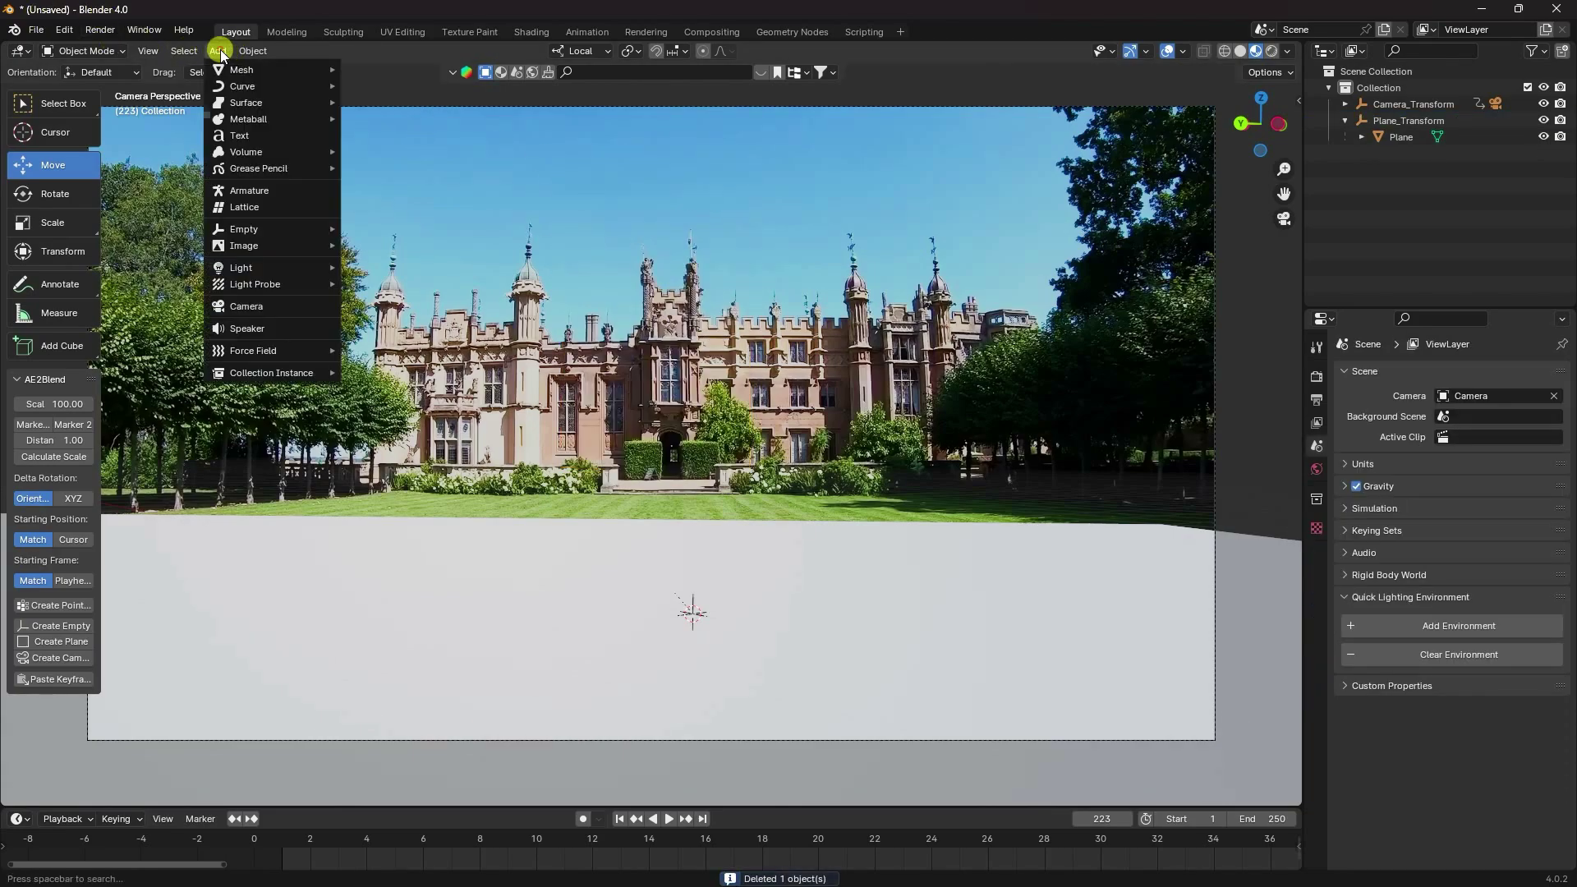
pyautogui.moveTo(238, 71)
pyautogui.click(382, 225)
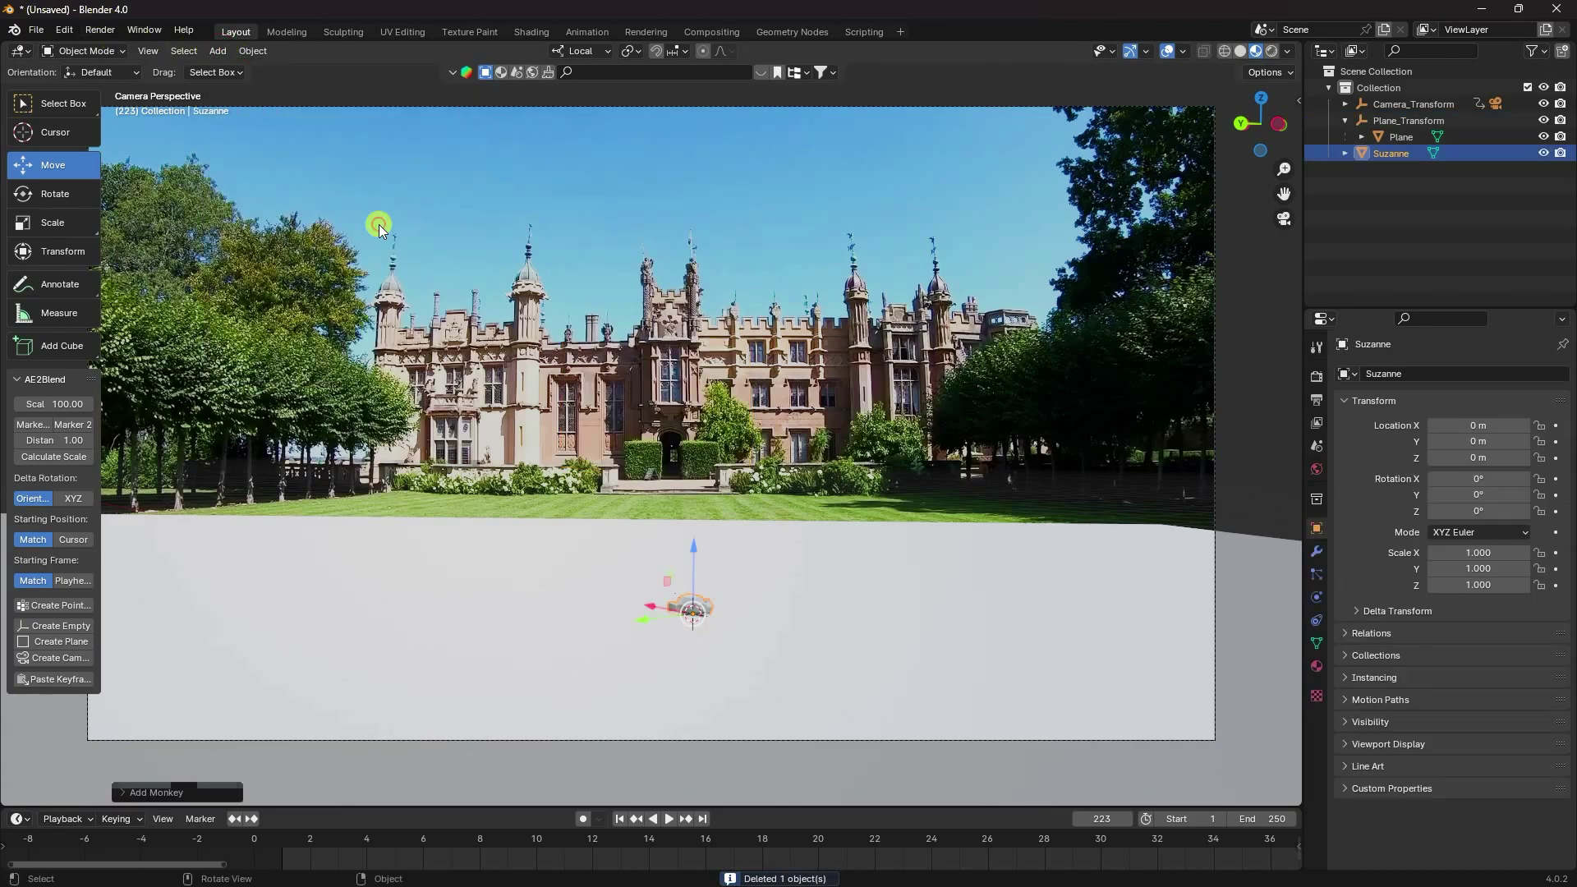
# Raise the monkey head along Z to about 13.8 m and scale it up uniformly to about 6.6
pyautogui.press('g')
pyautogui.press('z')
pyautogui.click(715, 278)
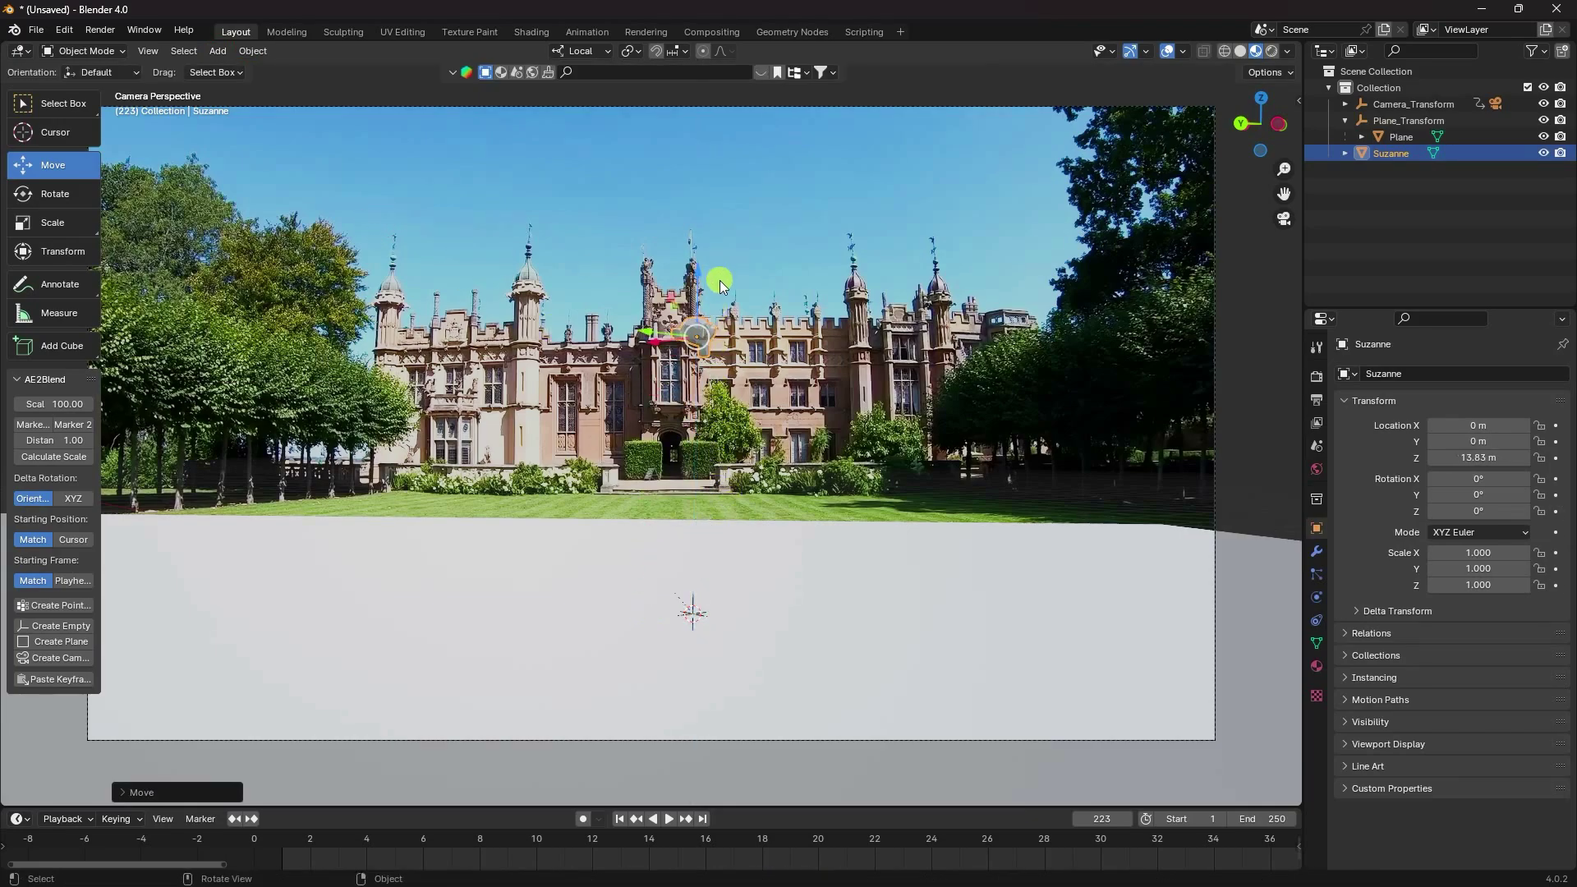
pyautogui.press('s')
pyautogui.click(1058, 169)
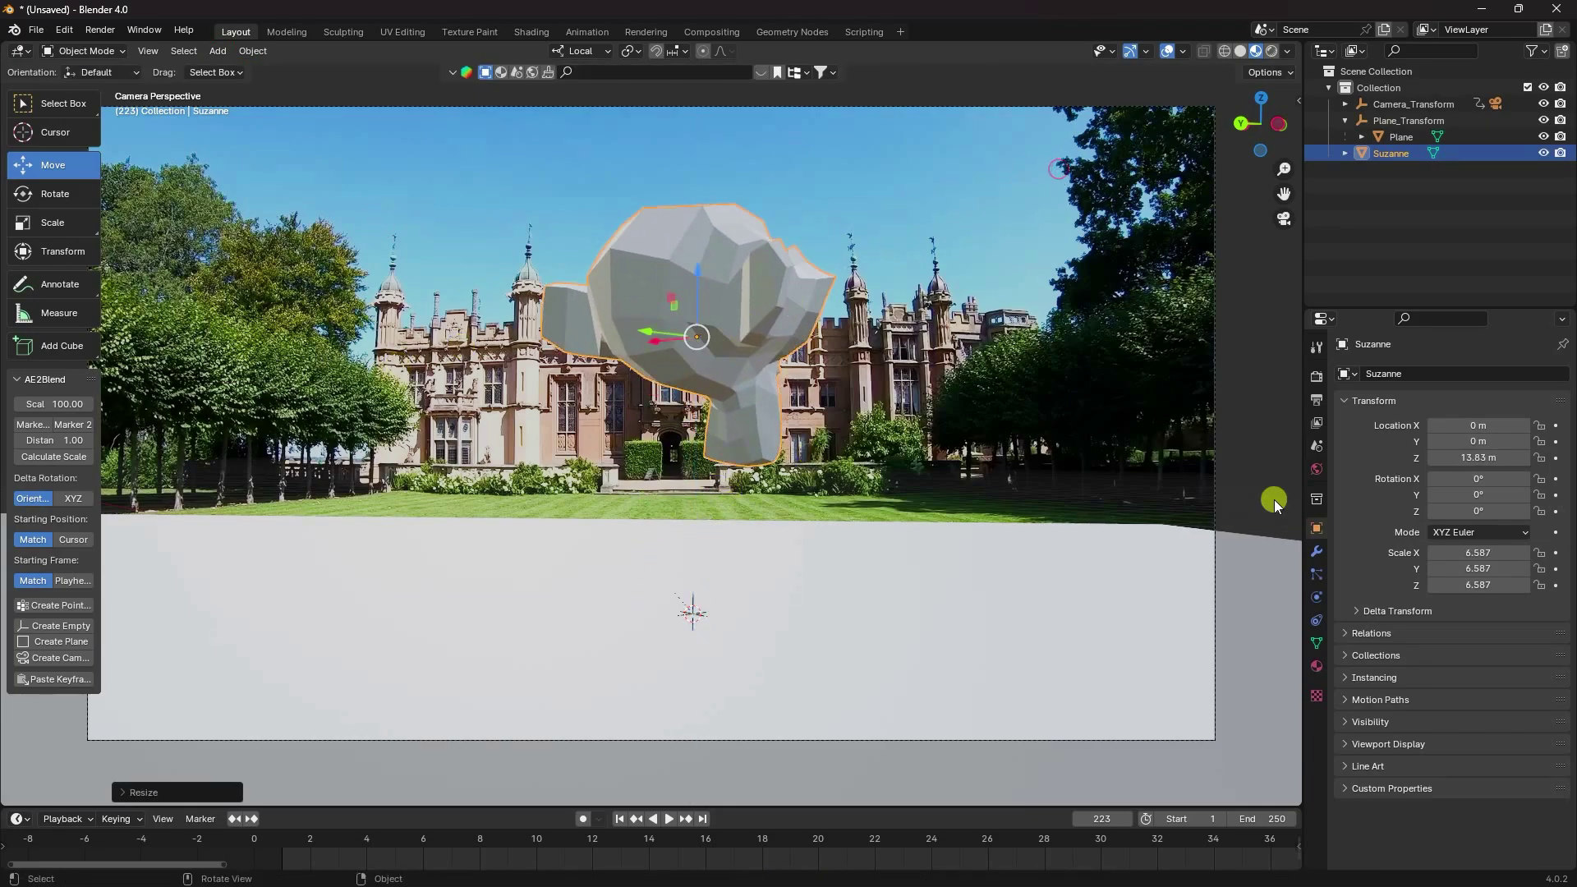
# Rotate the monkey head about Z to 240° so that it faces the camera
pyautogui.moveTo(1476, 510)
pyautogui.mouseDown()
pyautogui.moveTo(239, 514)
pyautogui.moveTo(1369, 545)
pyautogui.moveTo(1476, 510)
pyautogui.mouseUp()
pyautogui.doubleClick(1476, 511)
pyautogui.write('-130d')
pyautogui.click(1372, 247)
pyautogui.moveTo(1460, 505)
pyautogui.mouseDown()
pyautogui.moveTo(233, 517)
pyautogui.moveTo(1470, 515)
pyautogui.mouseUp()
pyautogui.press('Return')
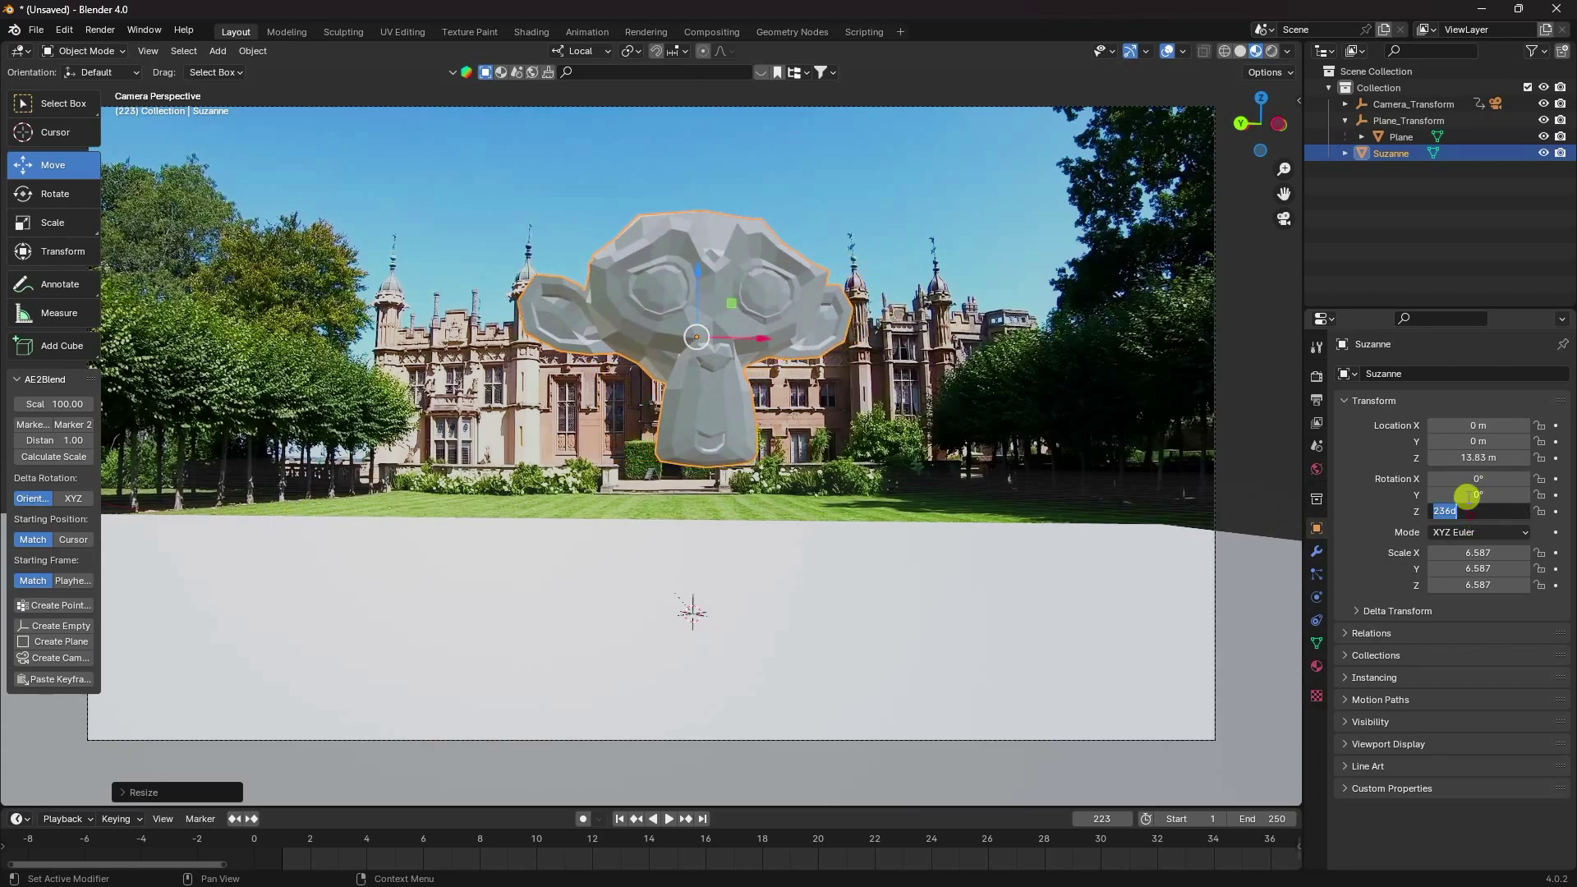
pyautogui.press('Return')
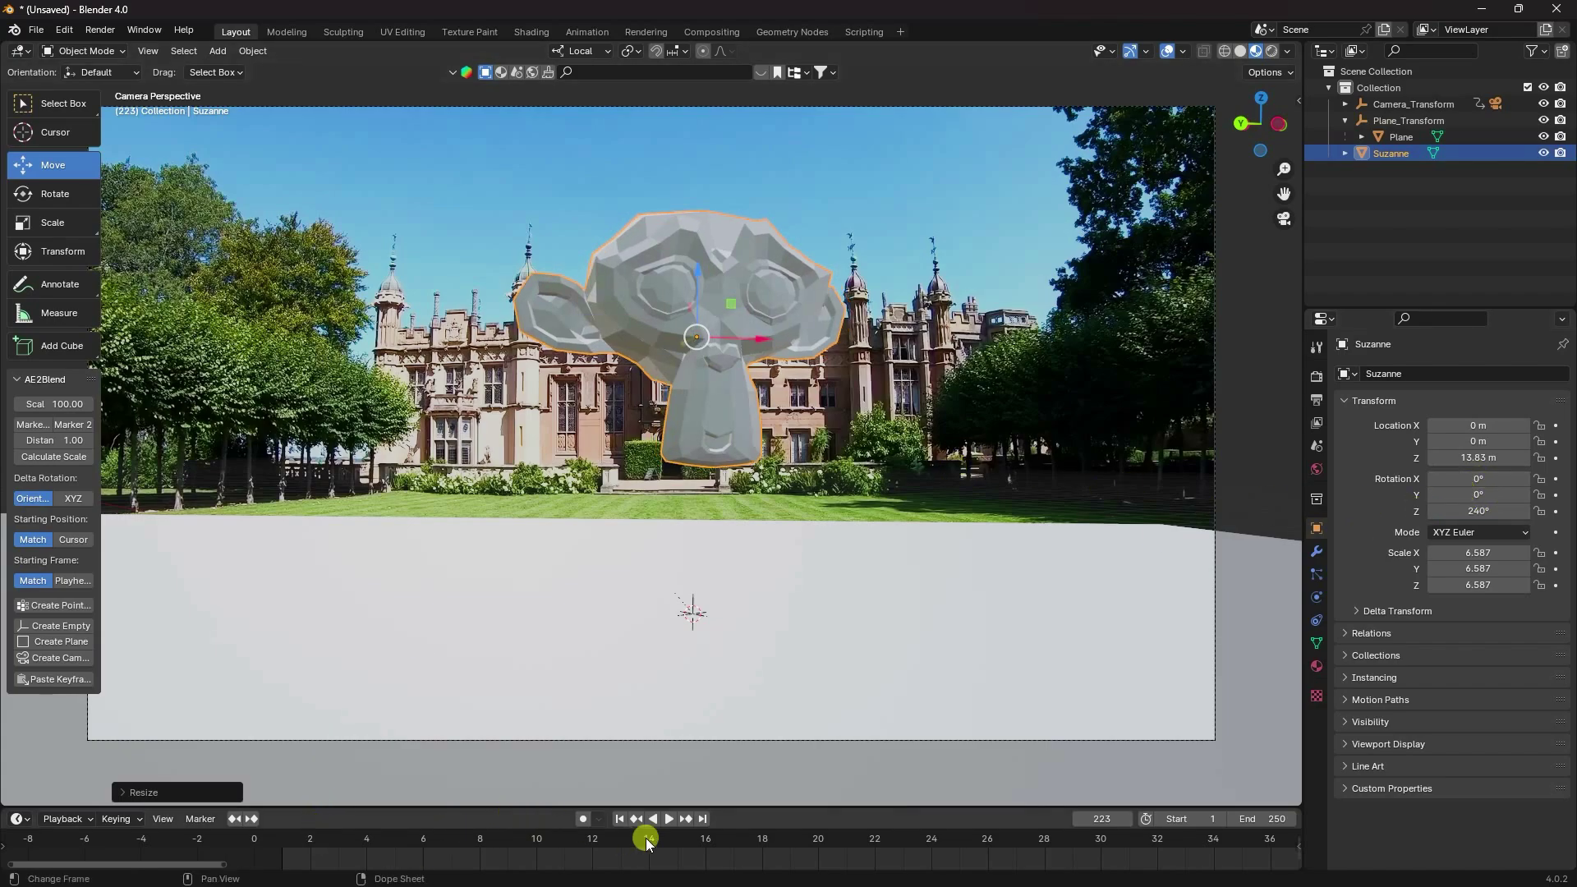
# Return to frame 1 and enlarge the monkey head uniformly to a scale of about 8.7
pyautogui.click(619, 819)
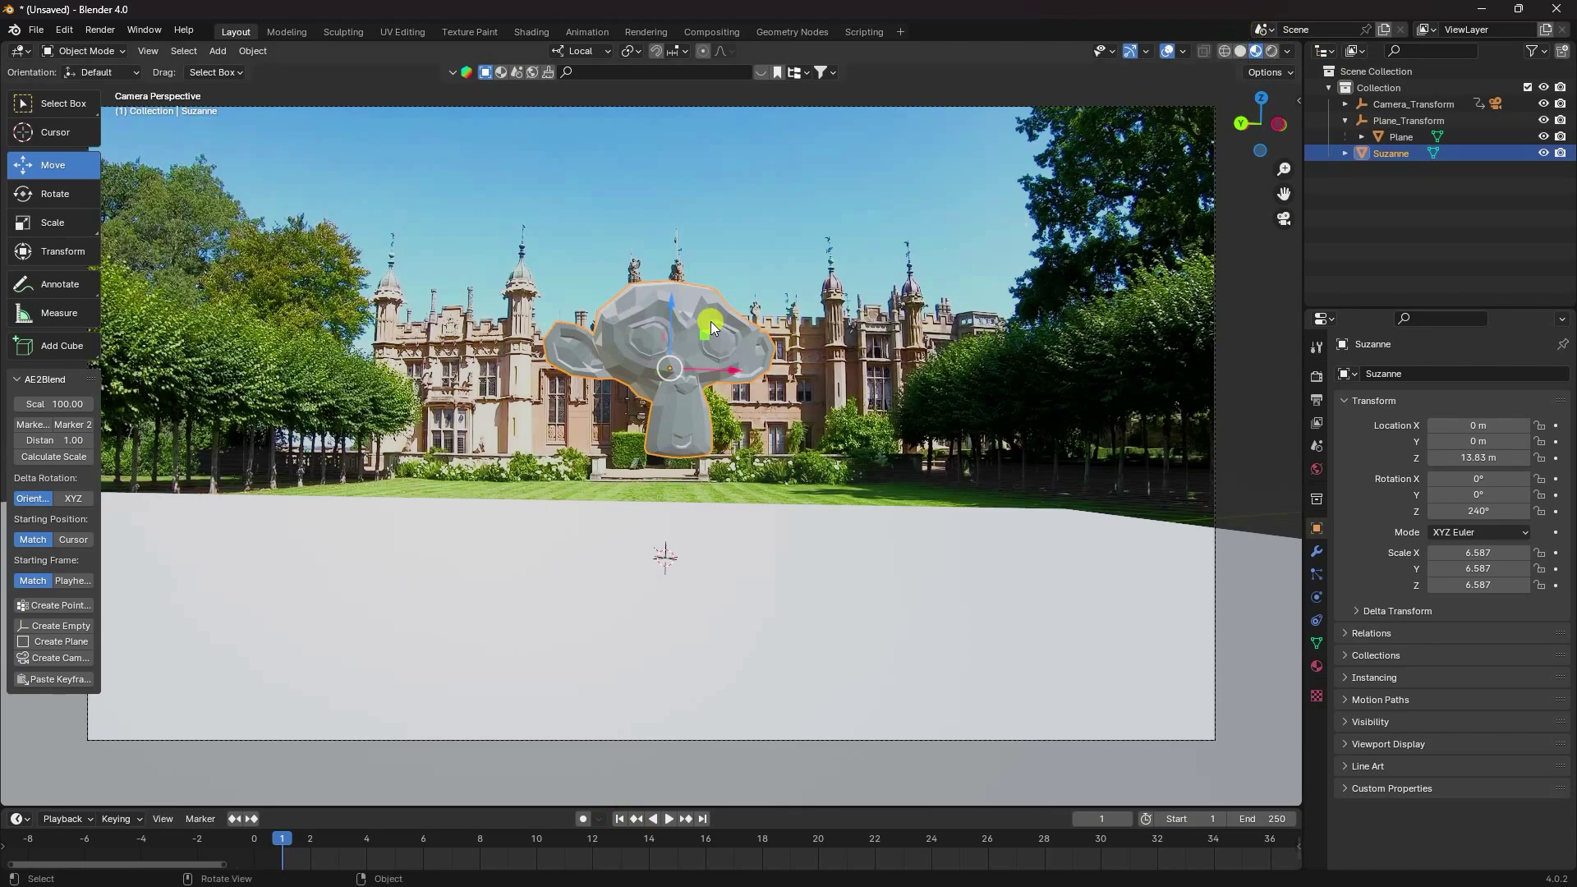
pyautogui.press('s')
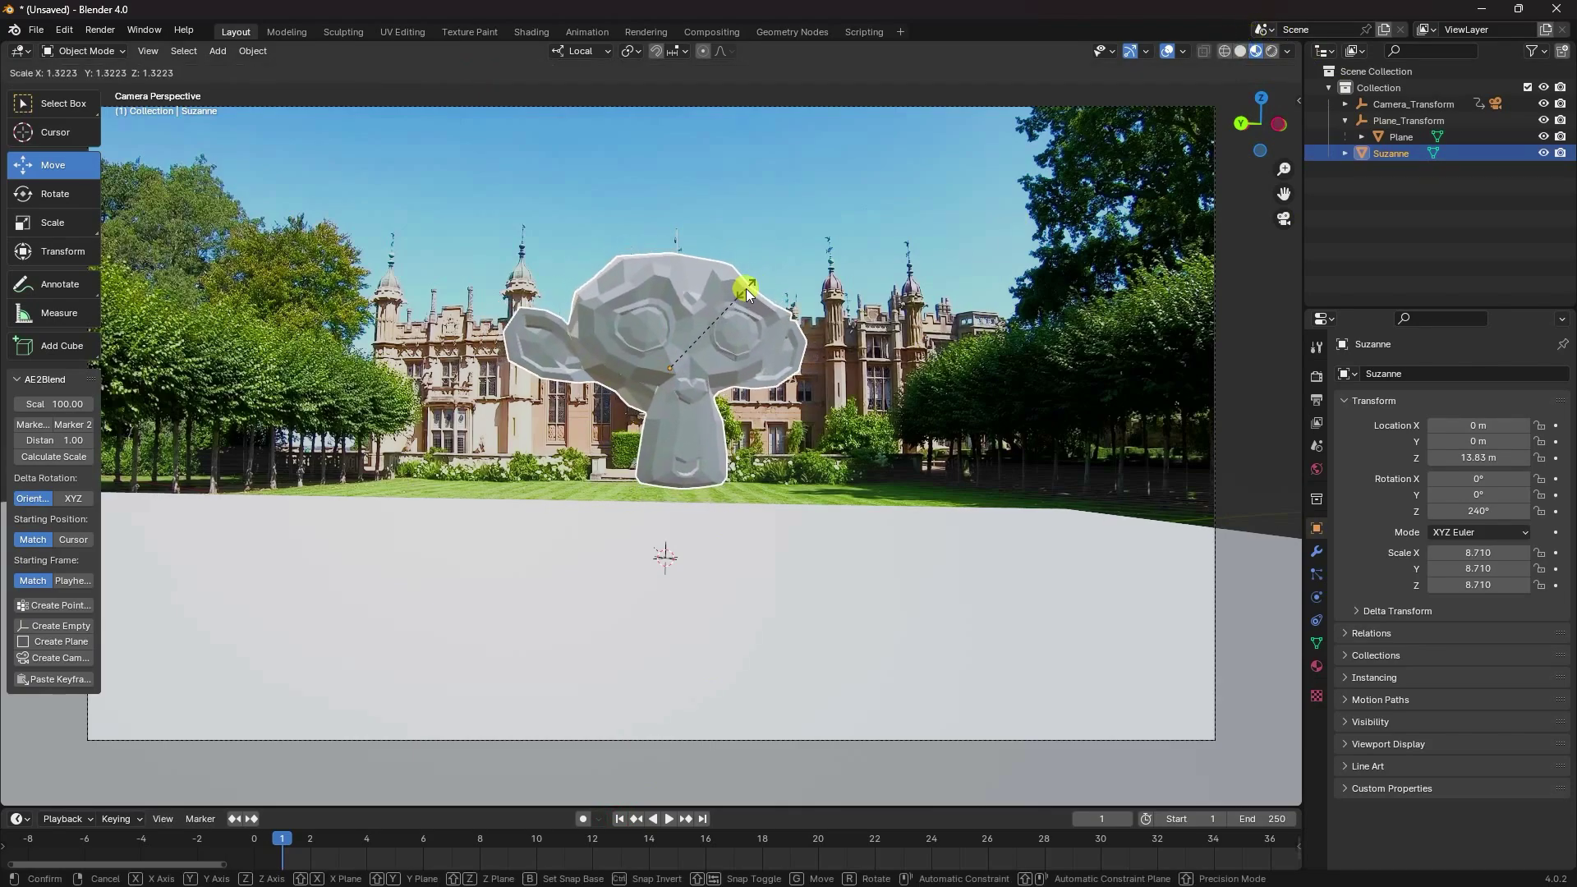
pyautogui.click(746, 292)
# Set the monkey head's Z rotation to 0° and keyframe it at frame 1
pyautogui.moveTo(1478, 511)
pyautogui.mouseDown()
pyautogui.moveTo(295, 510)
pyautogui.moveTo(1383, 512)
pyautogui.moveTo(285, 529)
pyautogui.moveTo(162, 552)
pyautogui.moveTo(1479, 512)
pyautogui.mouseUp()
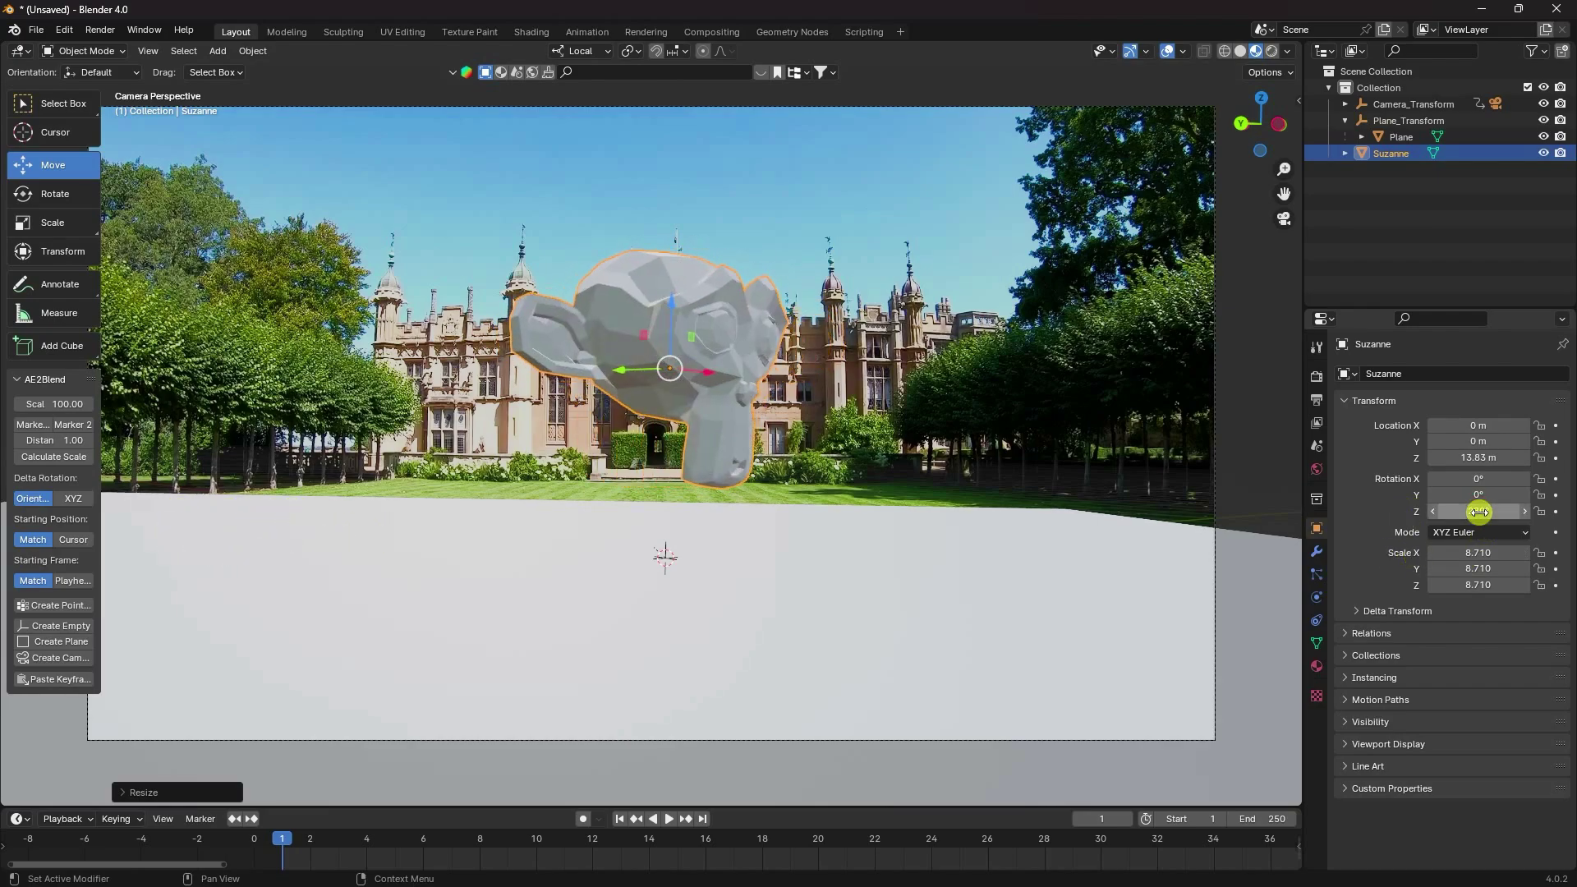
pyautogui.press('Return')
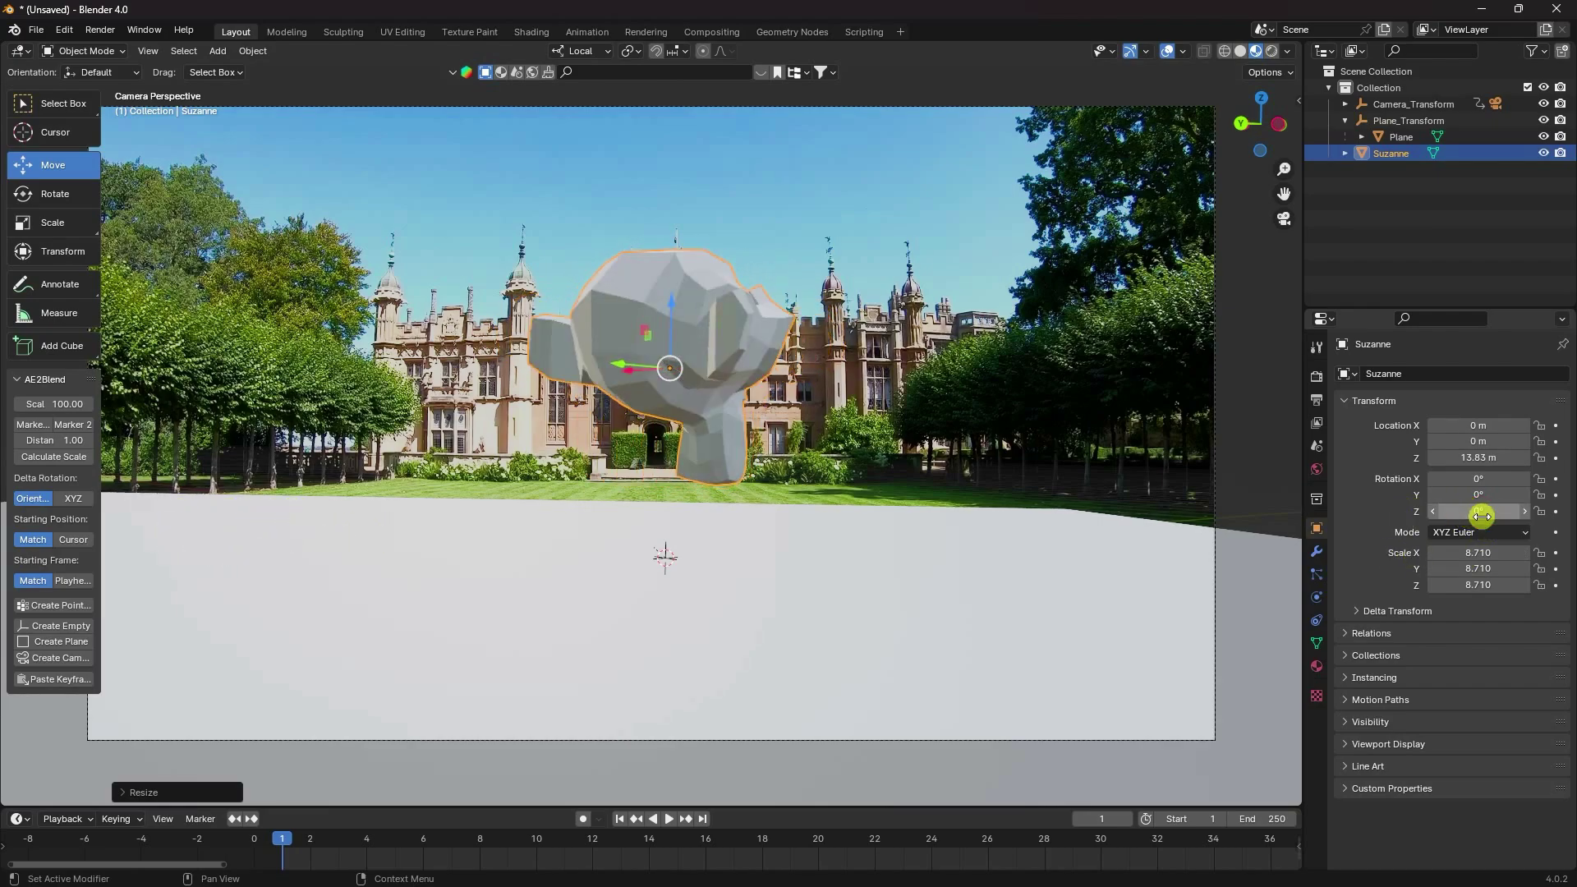
pyautogui.click(1555, 512)
# Inspect the extent of the Camera_Transform keyframes and set the scene's end frame to 570
pyautogui.keyDown('ctrl'); pyautogui.moveTo(575, 835); pyautogui.dragTo(404, 854, button='middle'); pyautogui.keyUp('ctrl')
pyautogui.keyDown('ctrl'); pyautogui.moveTo(582, 840); pyautogui.dragTo(546, 838, button='middle'); pyautogui.keyUp('ctrl')
pyautogui.keyDown('ctrl'); pyautogui.scroll(-5, 744, 838); pyautogui.keyUp('ctrl')
pyautogui.click(1414, 104)
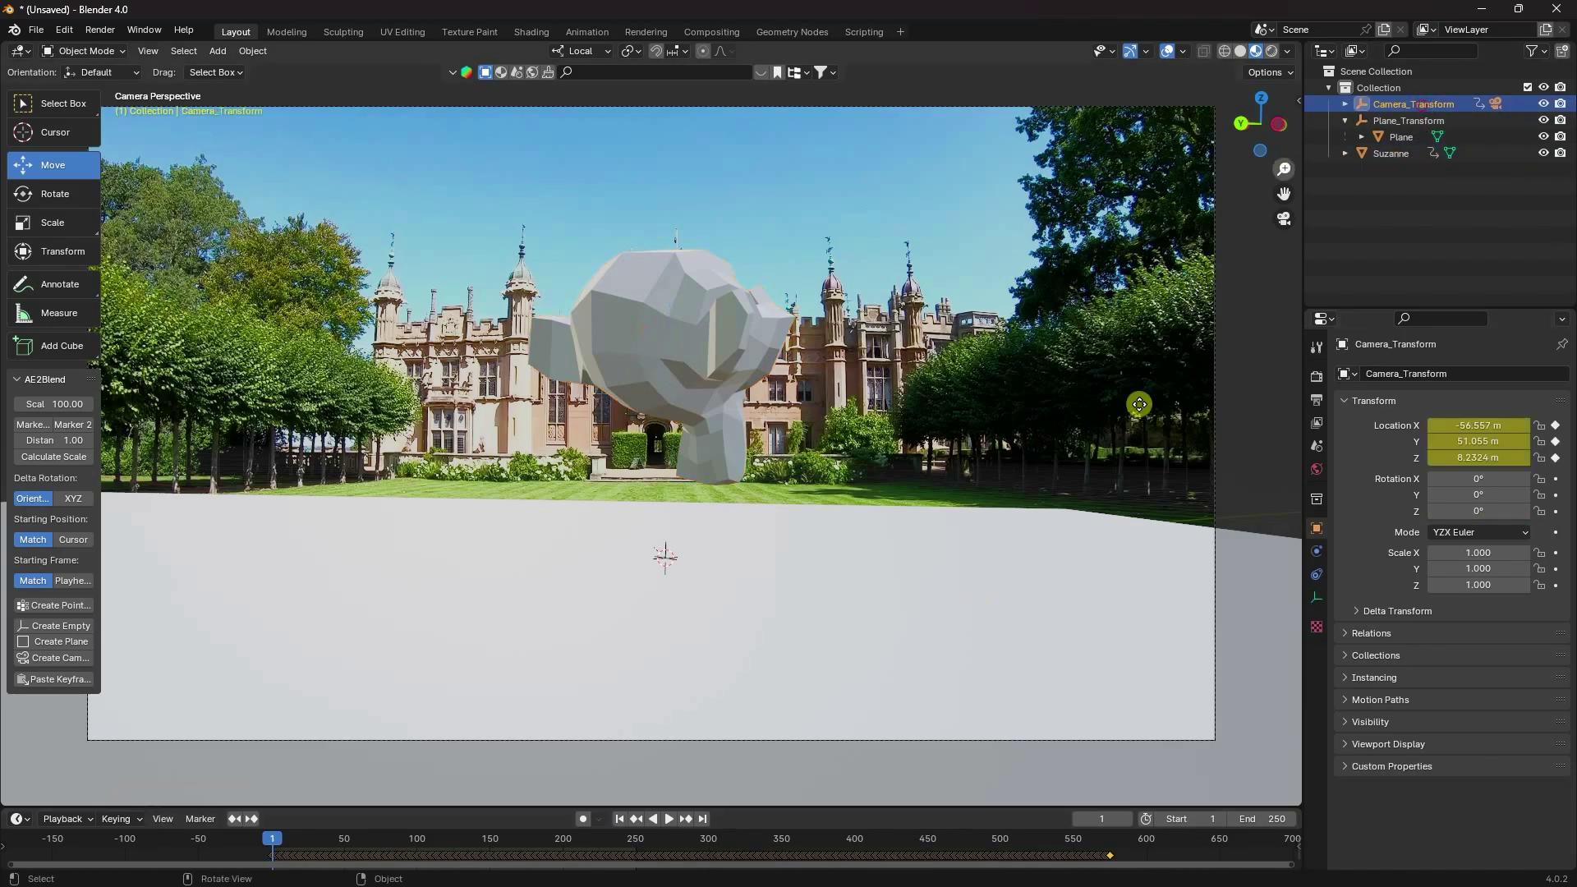
pyautogui.moveTo(984, 806); pyautogui.dragTo(977, 716)
pyautogui.keyDown('ctrl'); pyautogui.moveTo(977, 716); pyautogui.dragTo(565, 795, button='middle'); pyautogui.keyUp('ctrl')
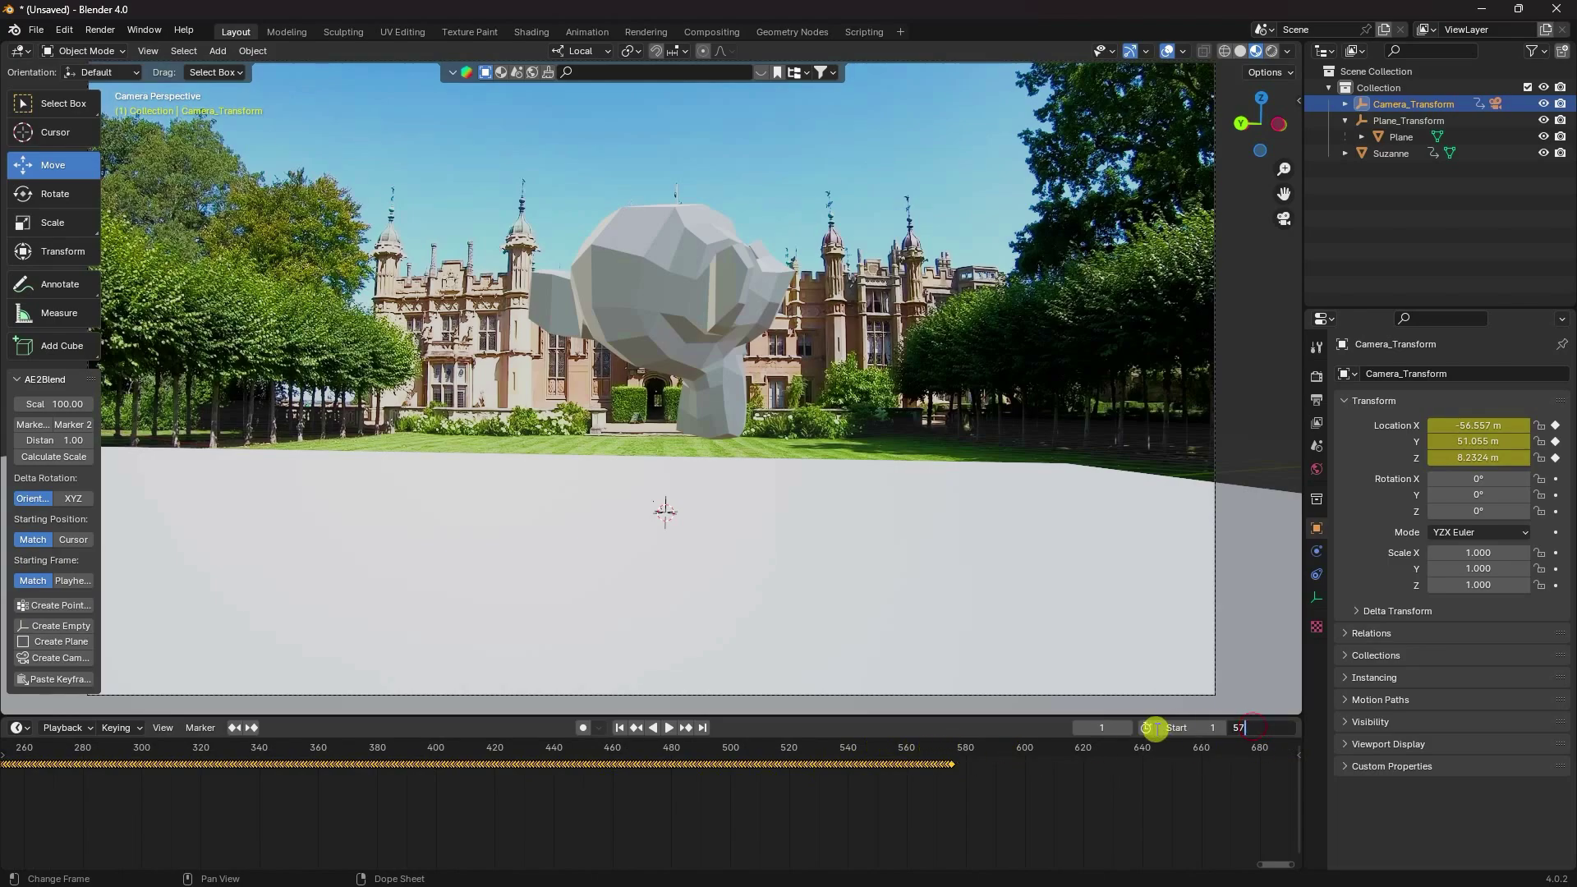
pyautogui.write('0')
pyautogui.press('Return')
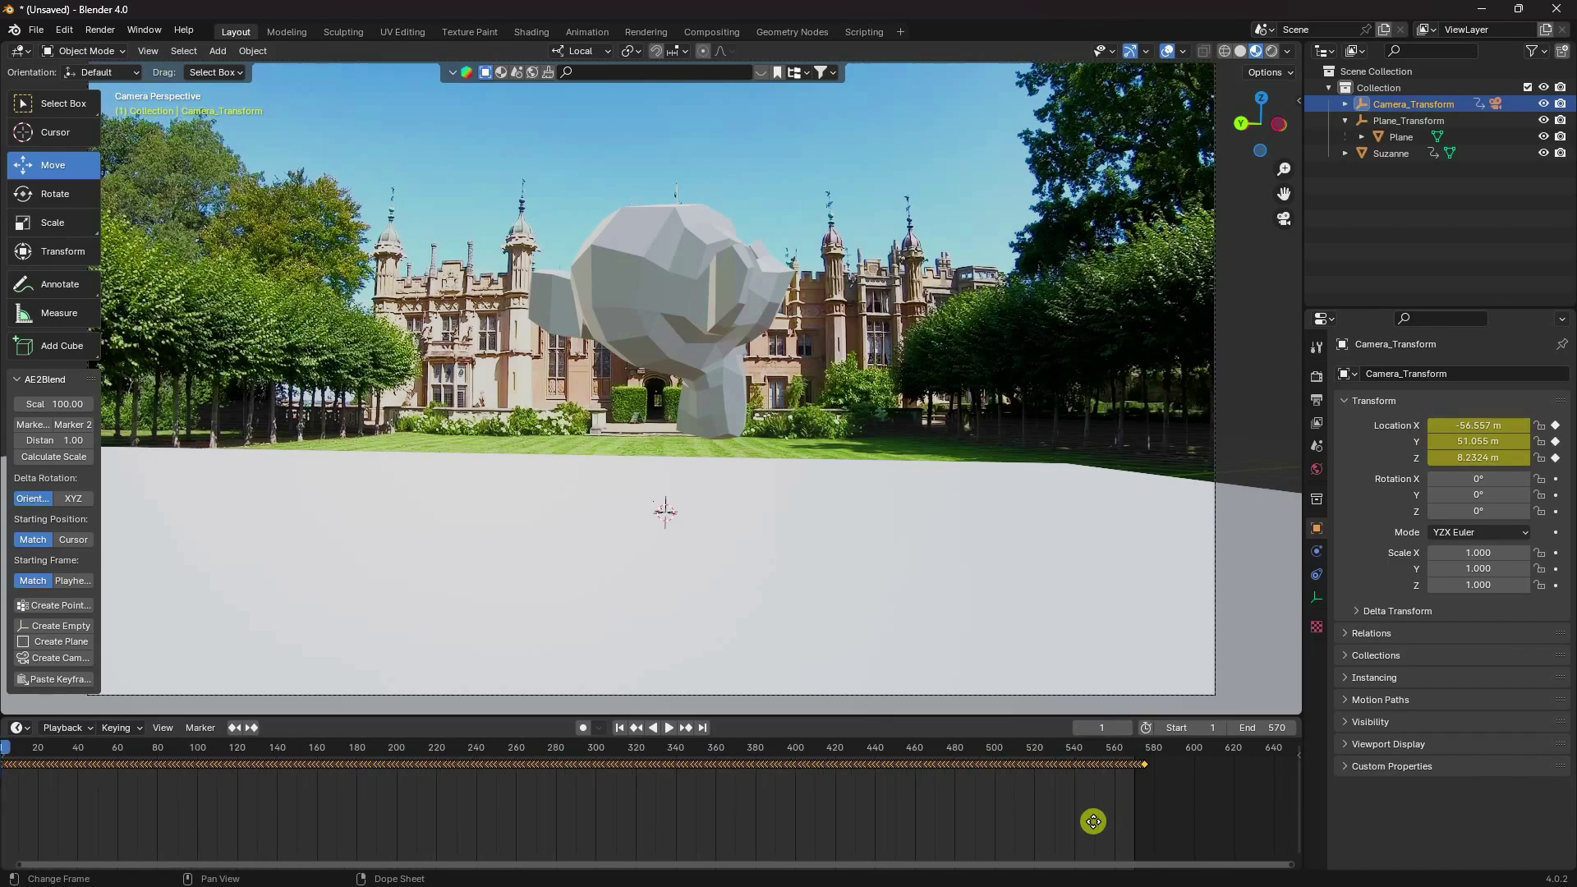
pyautogui.press('Home')
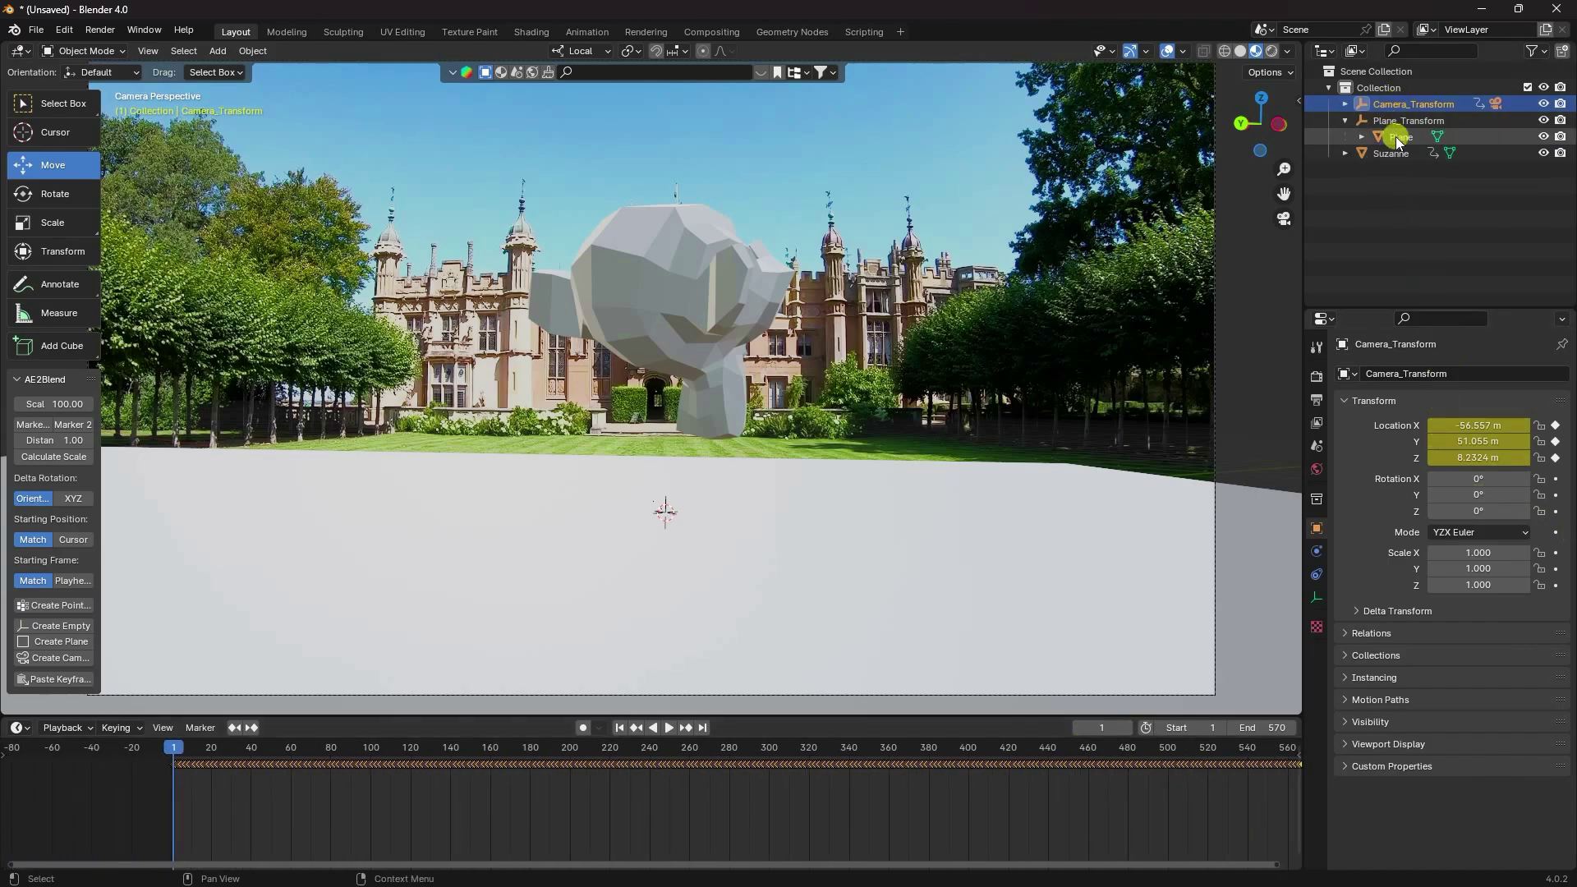
# Set the monkey head's Z rotation to 1080° at frame 570 and keyframe it
pyautogui.click(676, 273)
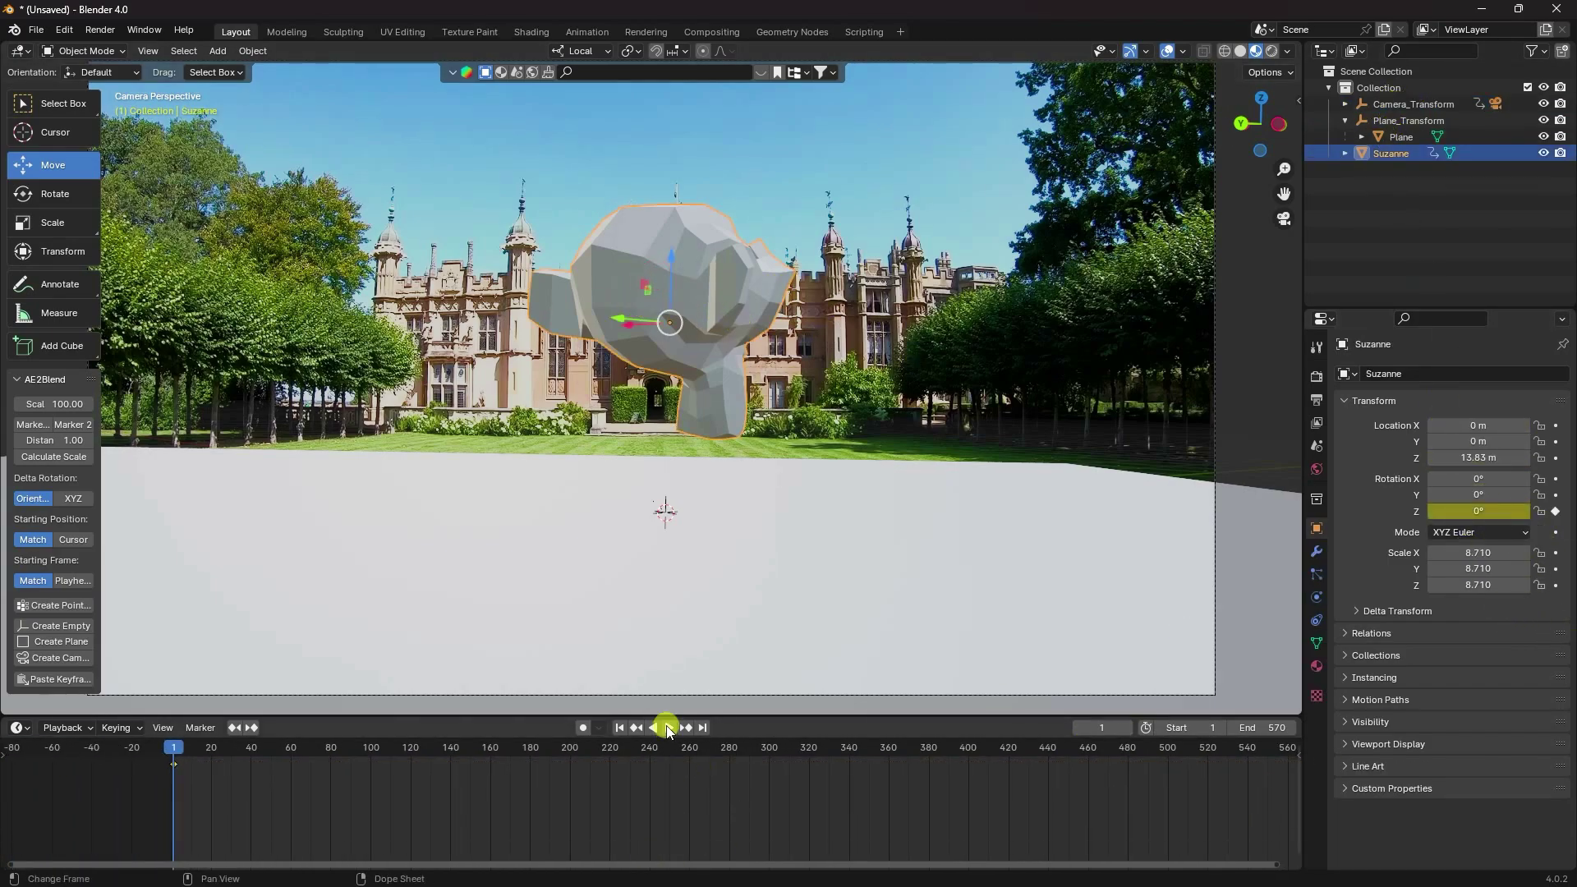
pyautogui.click(704, 729)
pyautogui.scroll(-5, 773, 825)
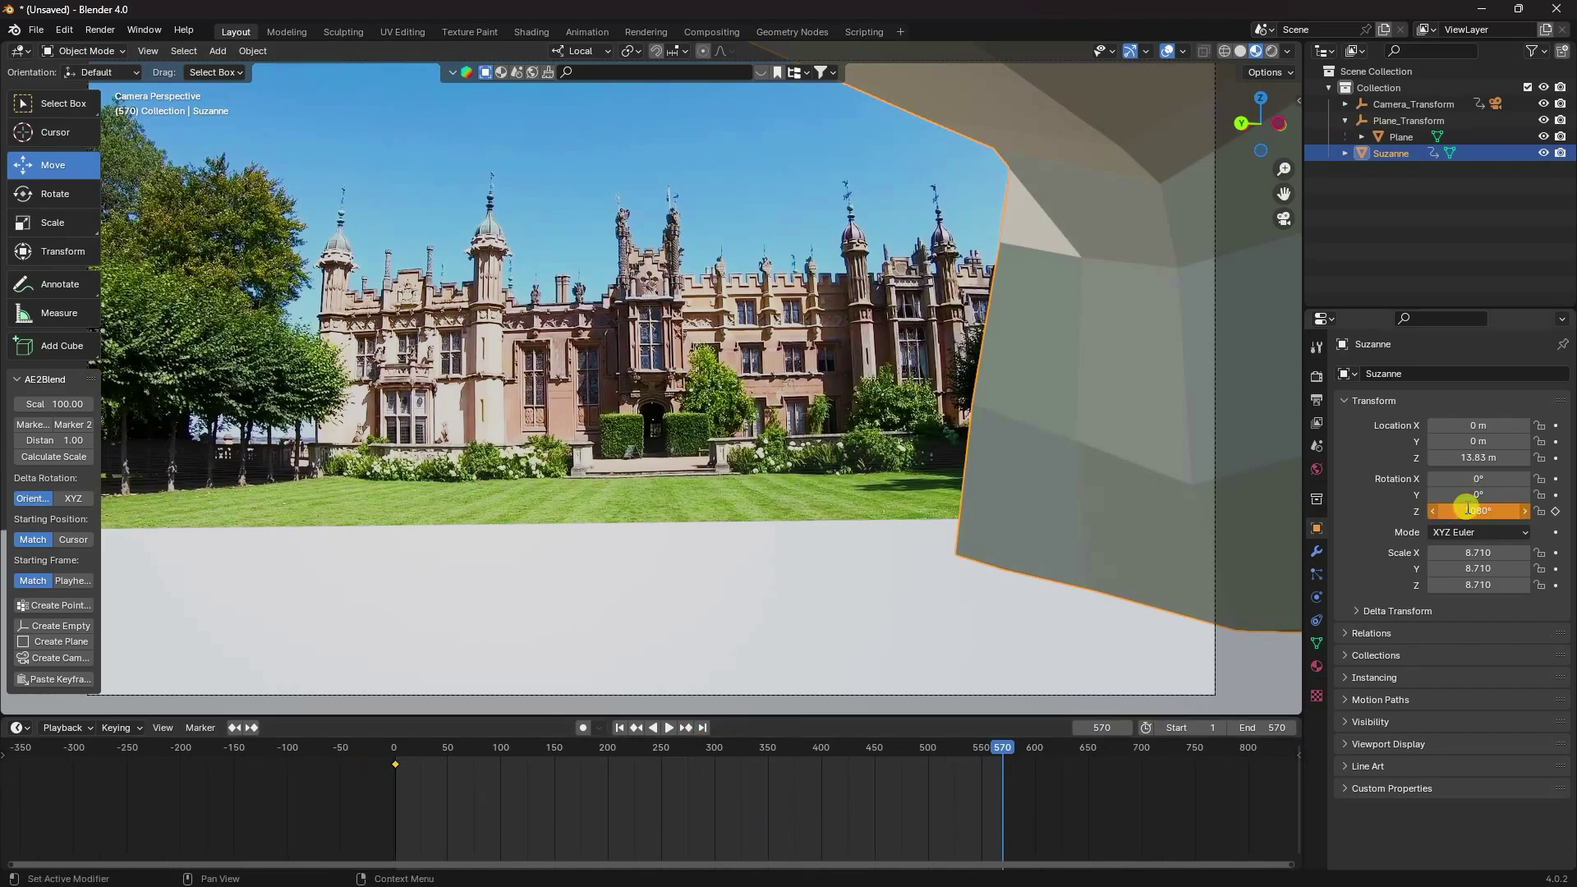
pyautogui.click(1555, 513)
# Play the animation from frame 1 to check the monkey head's spin against the footage
pyautogui.click(619, 727)
pyautogui.click(669, 728)
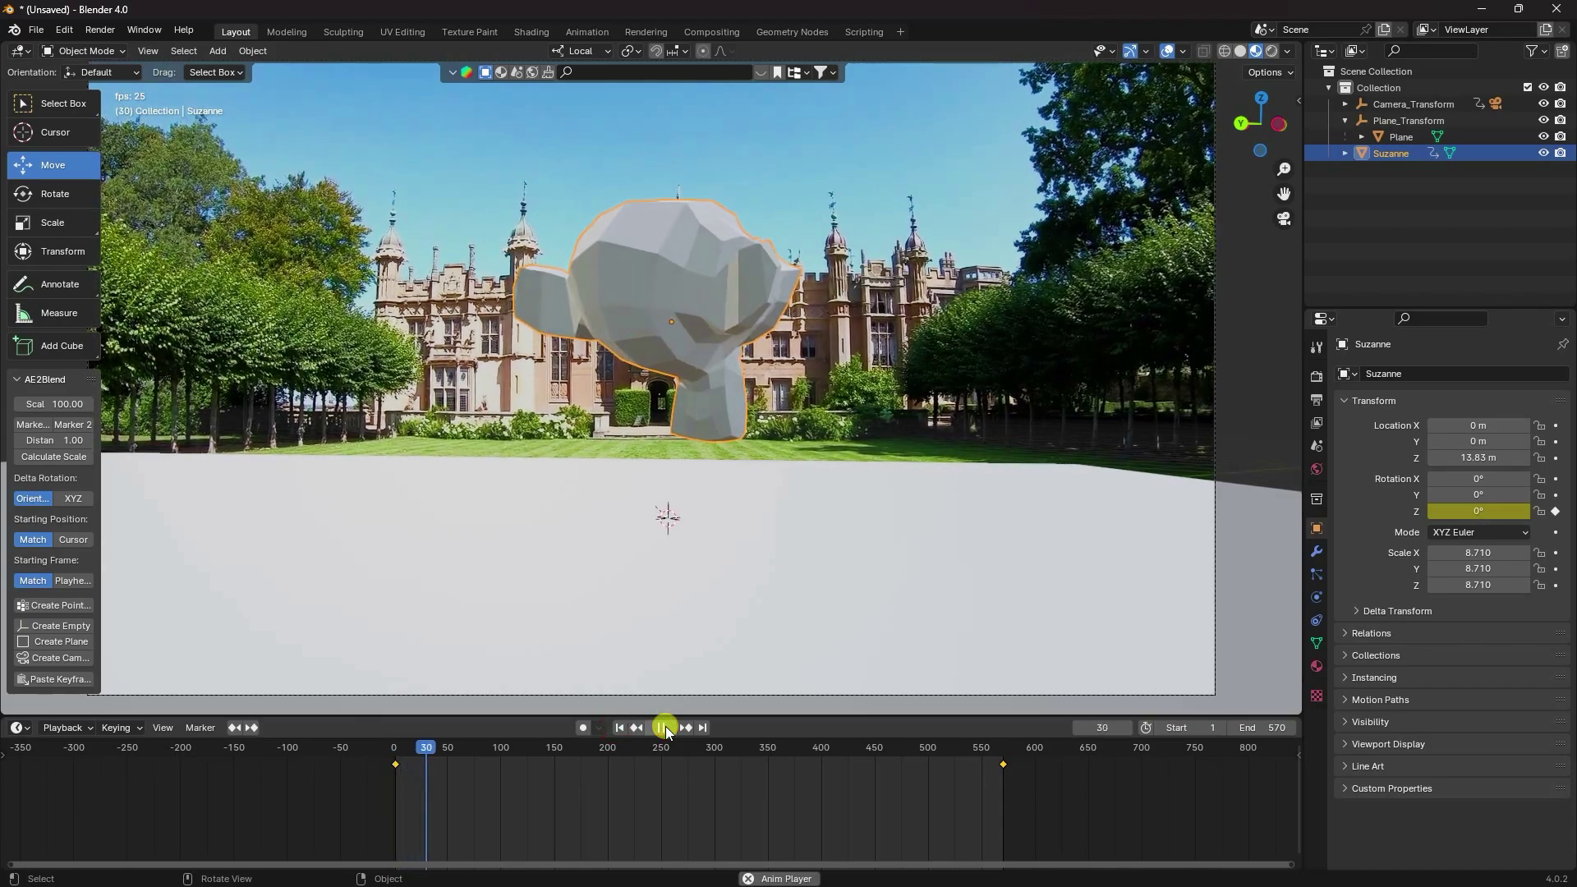
pyautogui.click(664, 727)
# Set the interpolation of both of the monkey head's rotation keyframes to linear
pyautogui.moveTo(1097, 801); pyautogui.dragTo(304, 749)
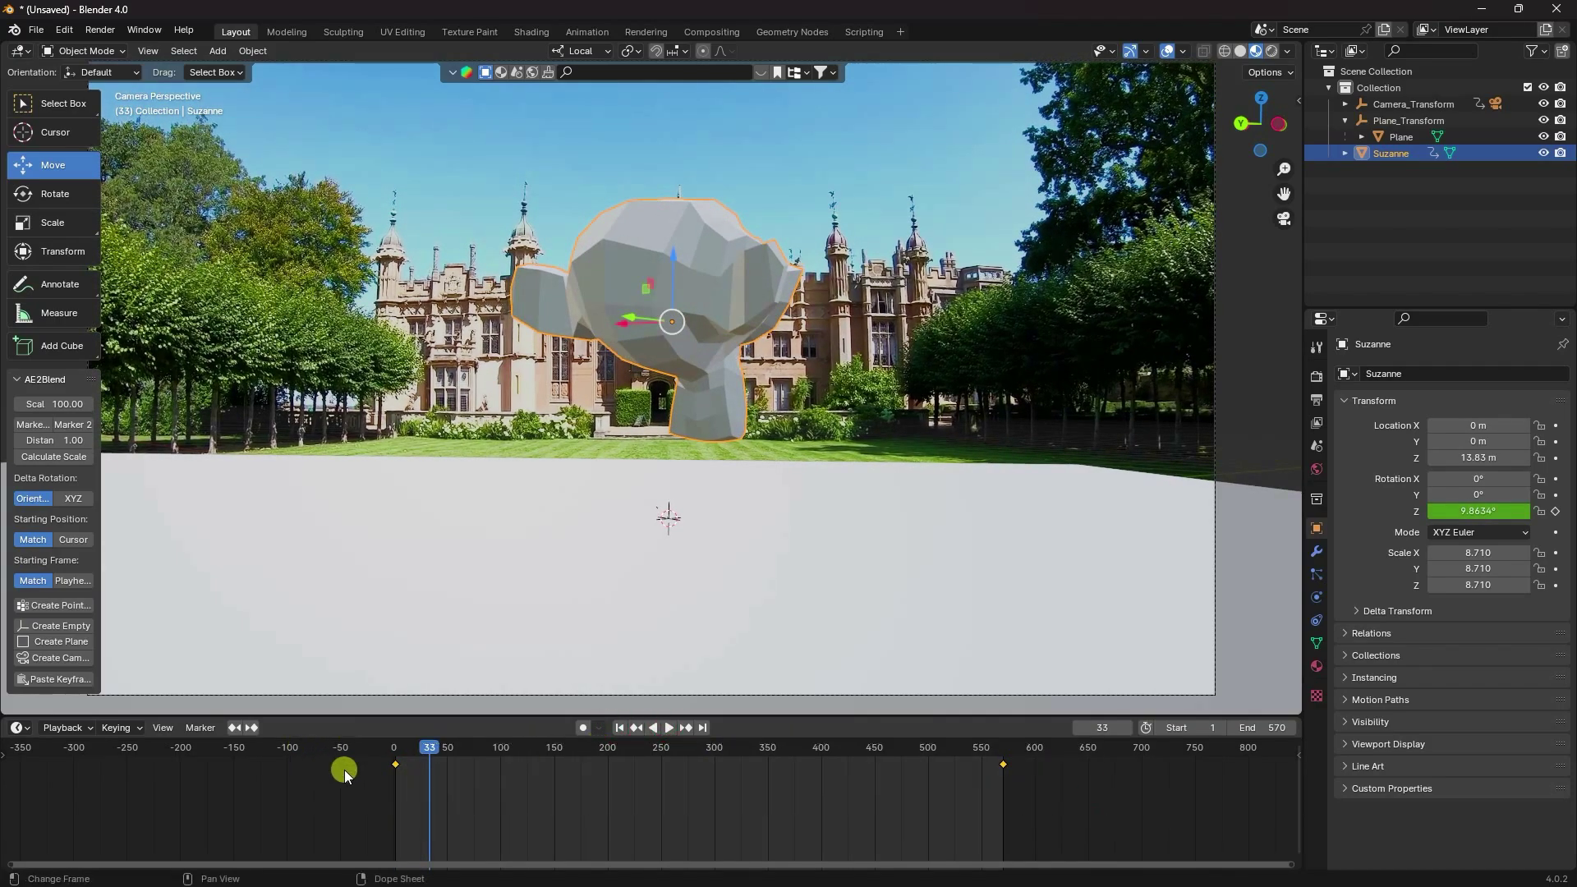
pyautogui.press('t')
pyautogui.click(92, 769)
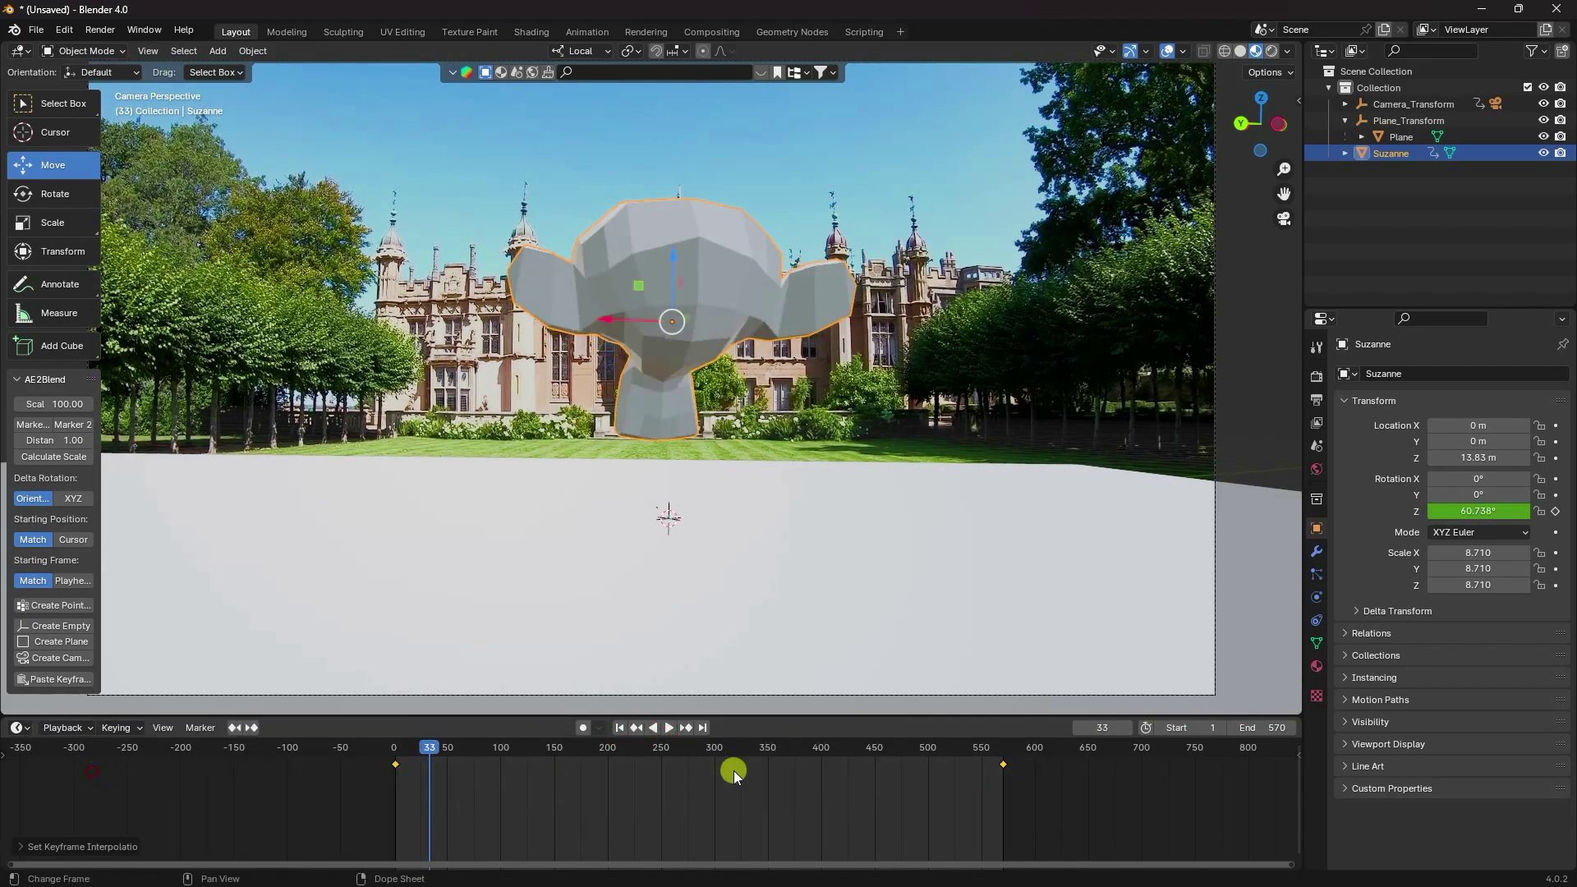
# Play the animation from frame 1 to check that the monkey head's rotation speed is even, and return to the start
pyautogui.click(619, 728)
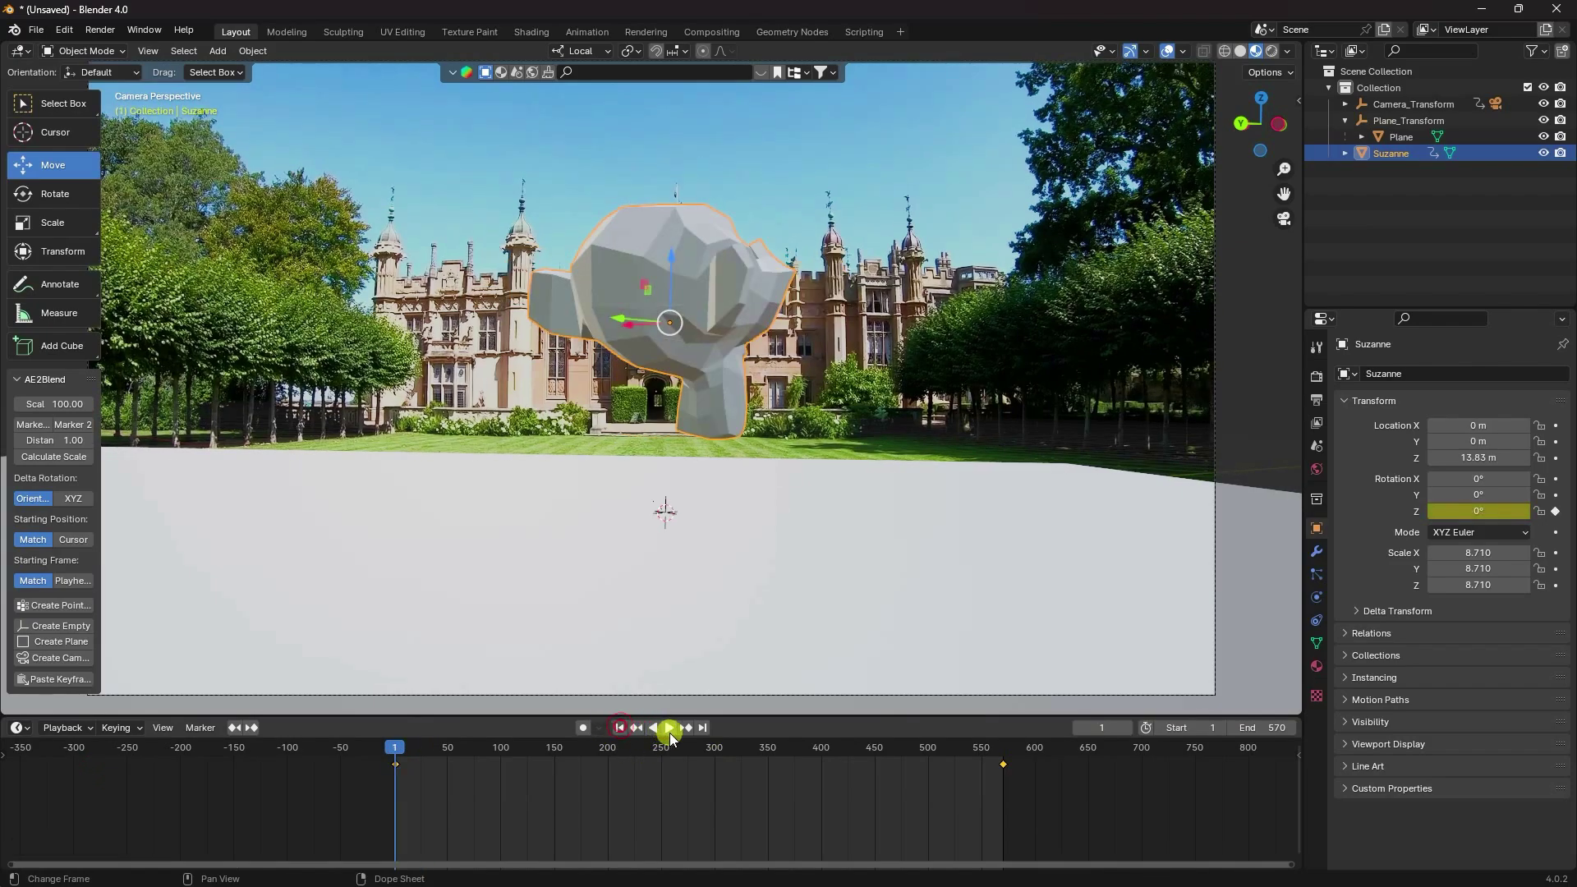
pyautogui.click(670, 728)
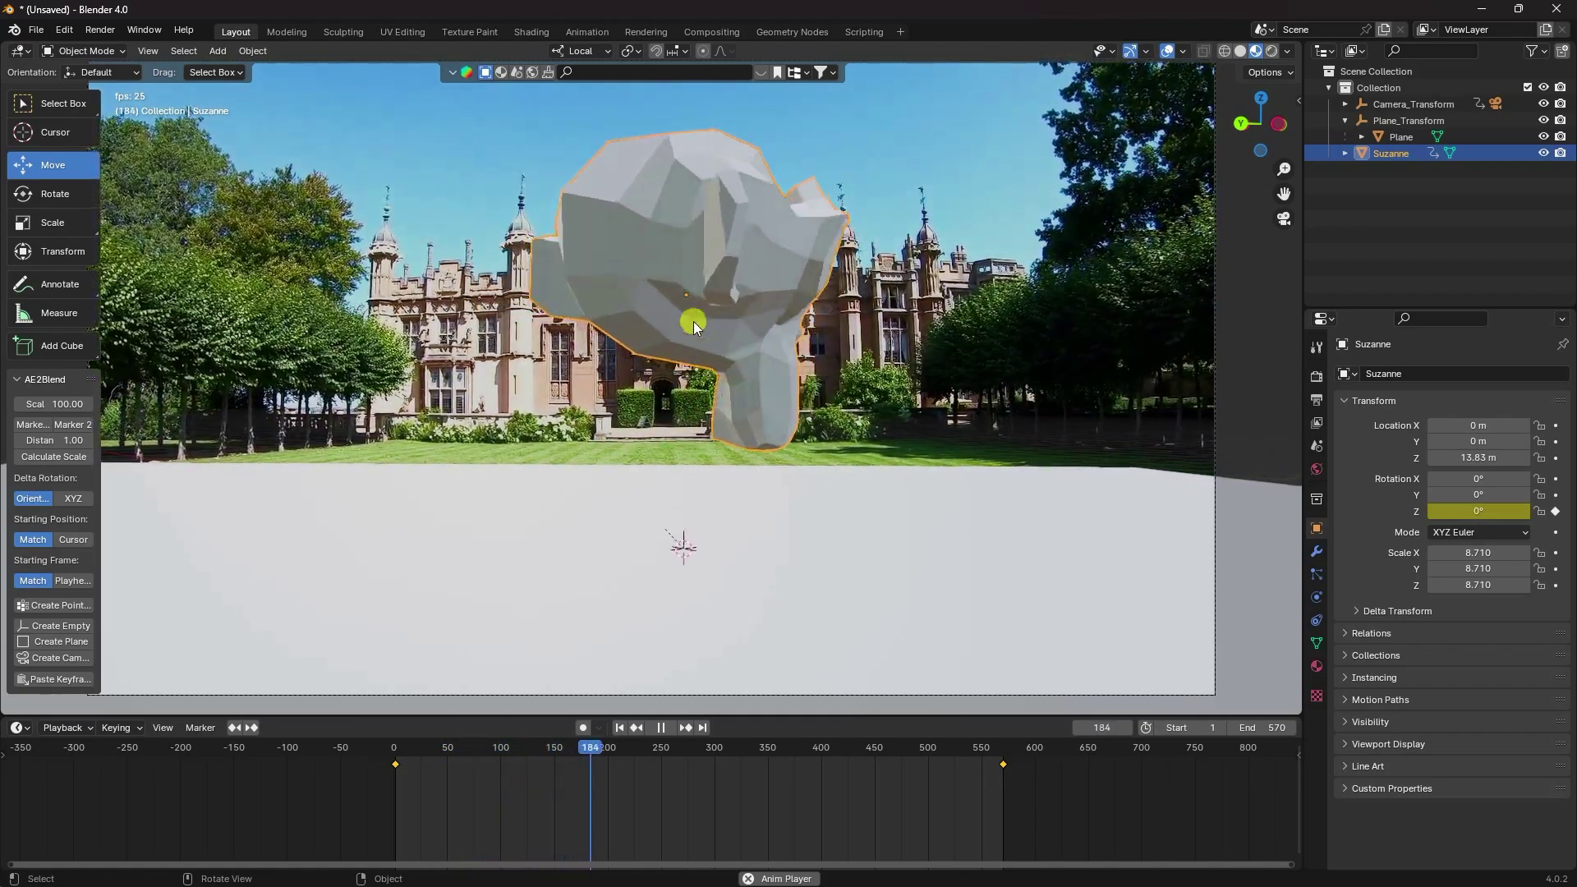
pyautogui.click(660, 728)
pyautogui.click(618, 728)
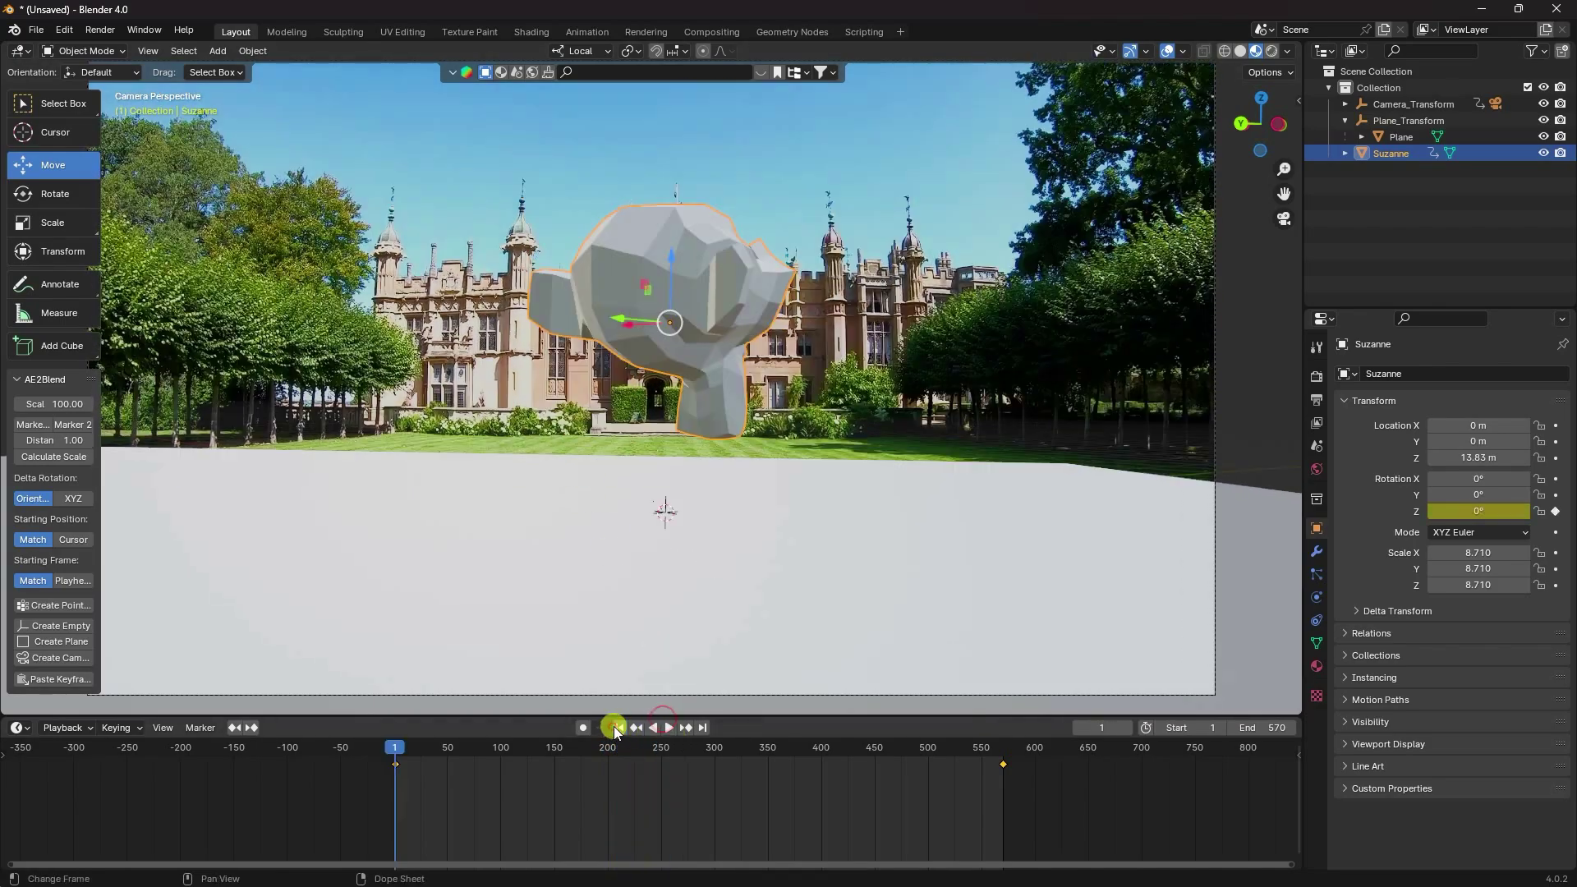
# Smooth the monkey head with an applied Catmull-Clark Subdivision Surface modifier and Shade Smooth
pyautogui.click(1315, 552)
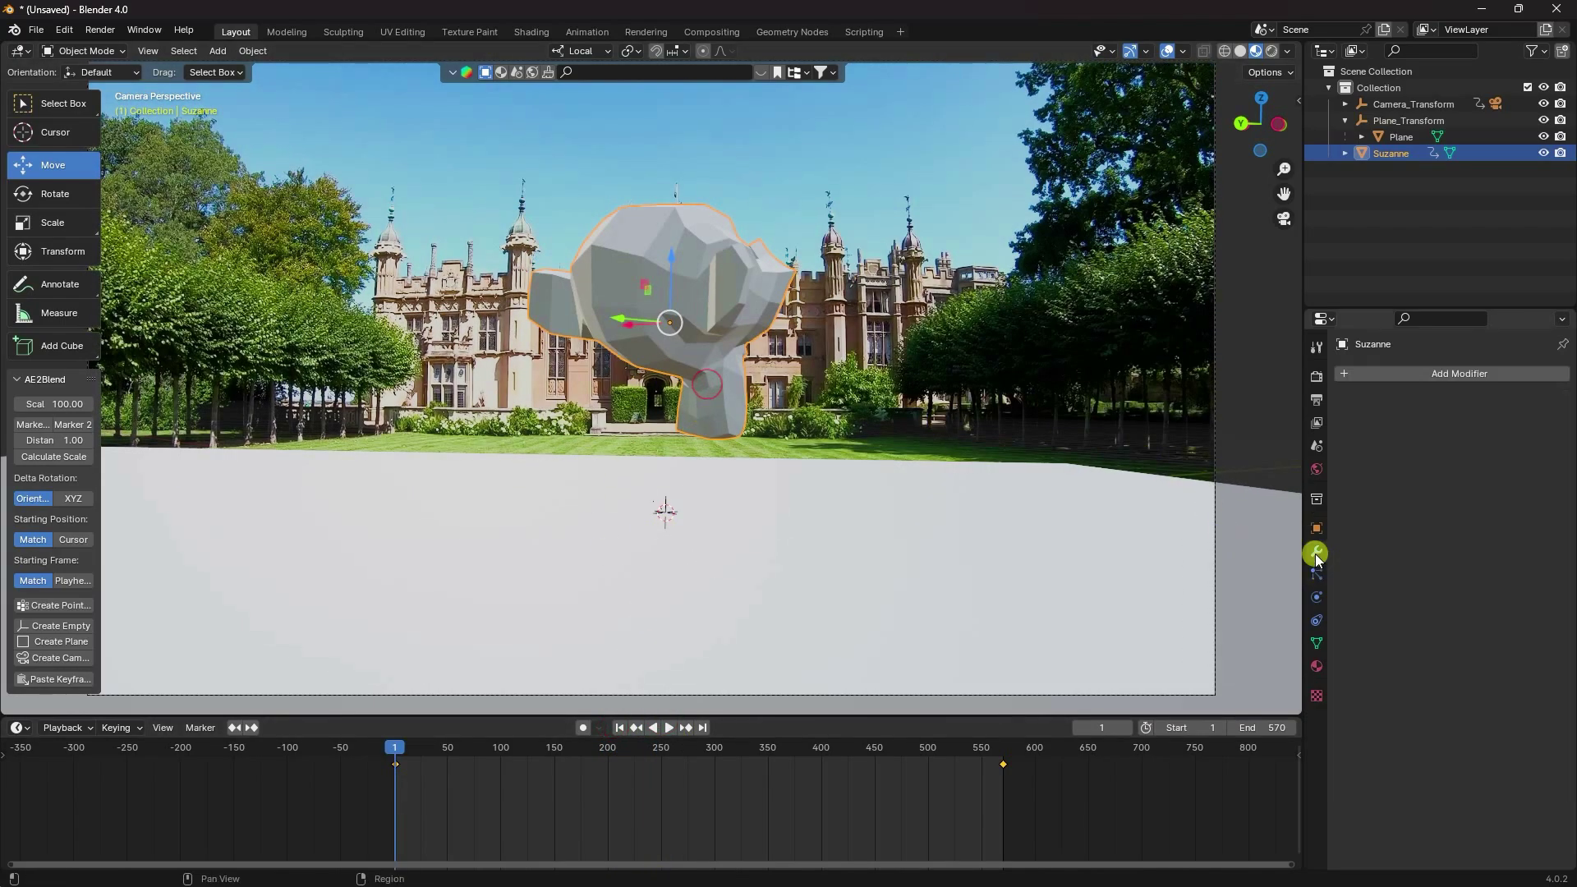
pyautogui.click(1394, 369)
pyautogui.moveTo(1351, 432)
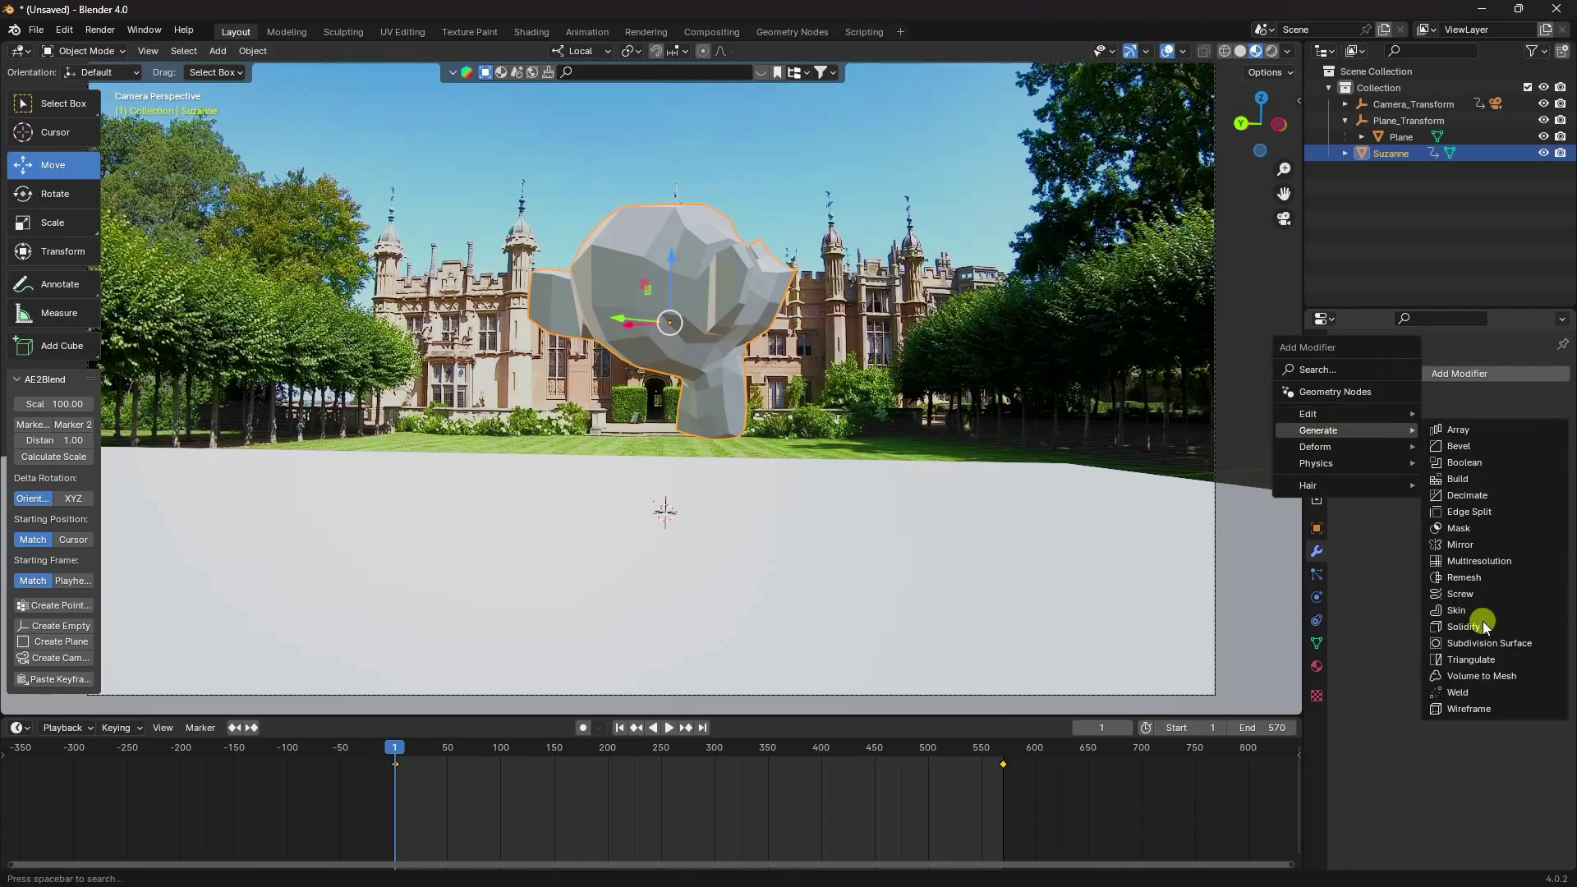
pyautogui.click(1488, 649)
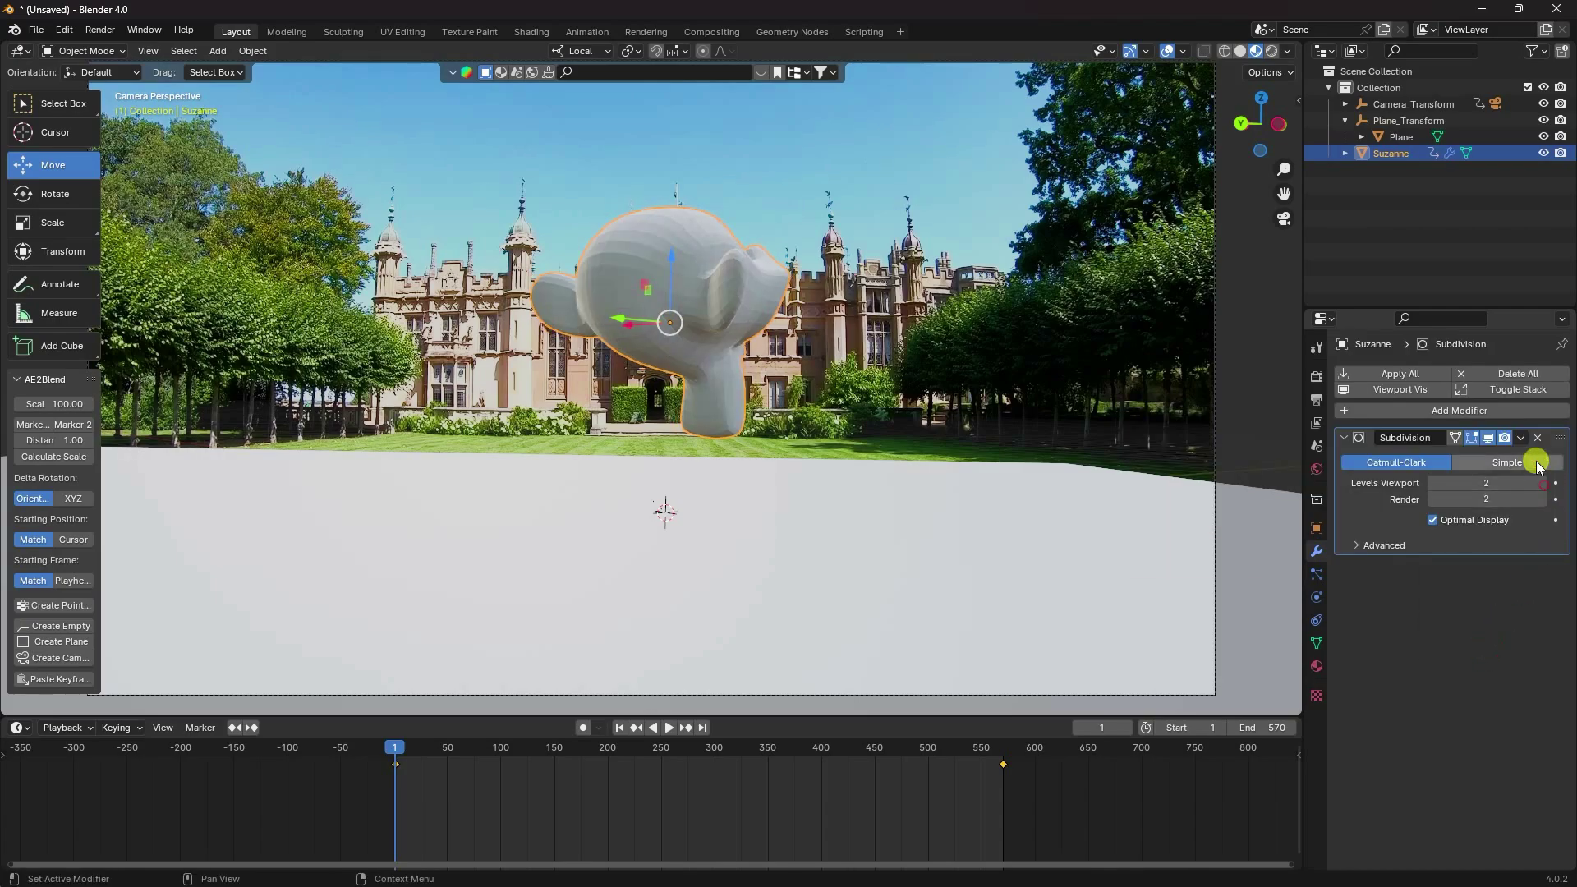
pyautogui.click(1524, 438)
pyautogui.click(1444, 457)
pyautogui.rightClick(638, 235)
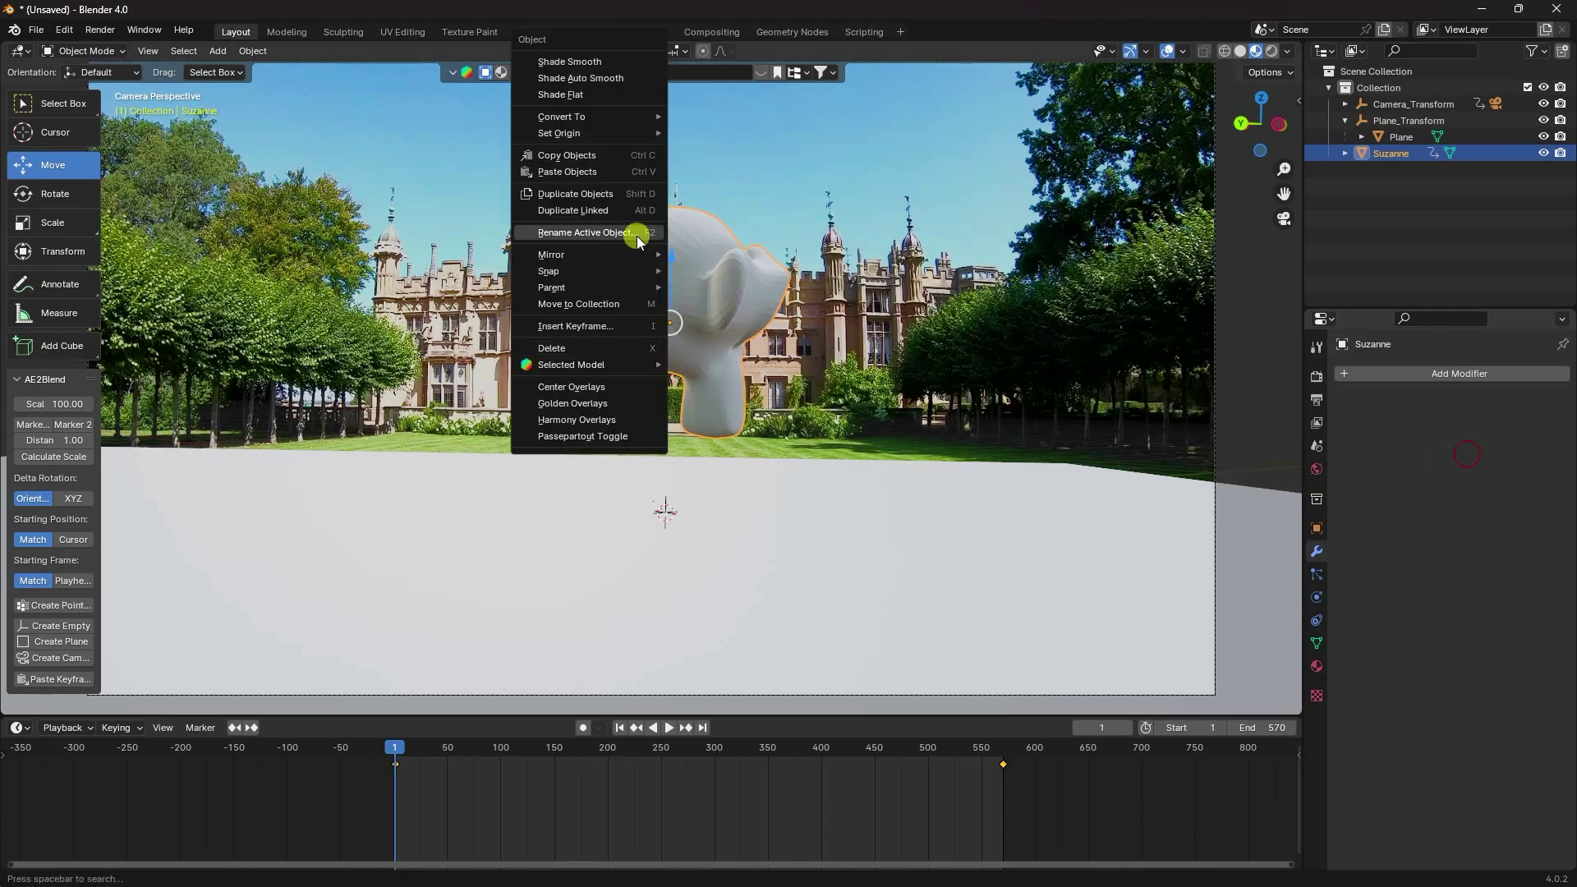
pyautogui.click(632, 61)
# Play back the smoothed monkey head's spin against the footage and return to frame 1
pyautogui.click(618, 727)
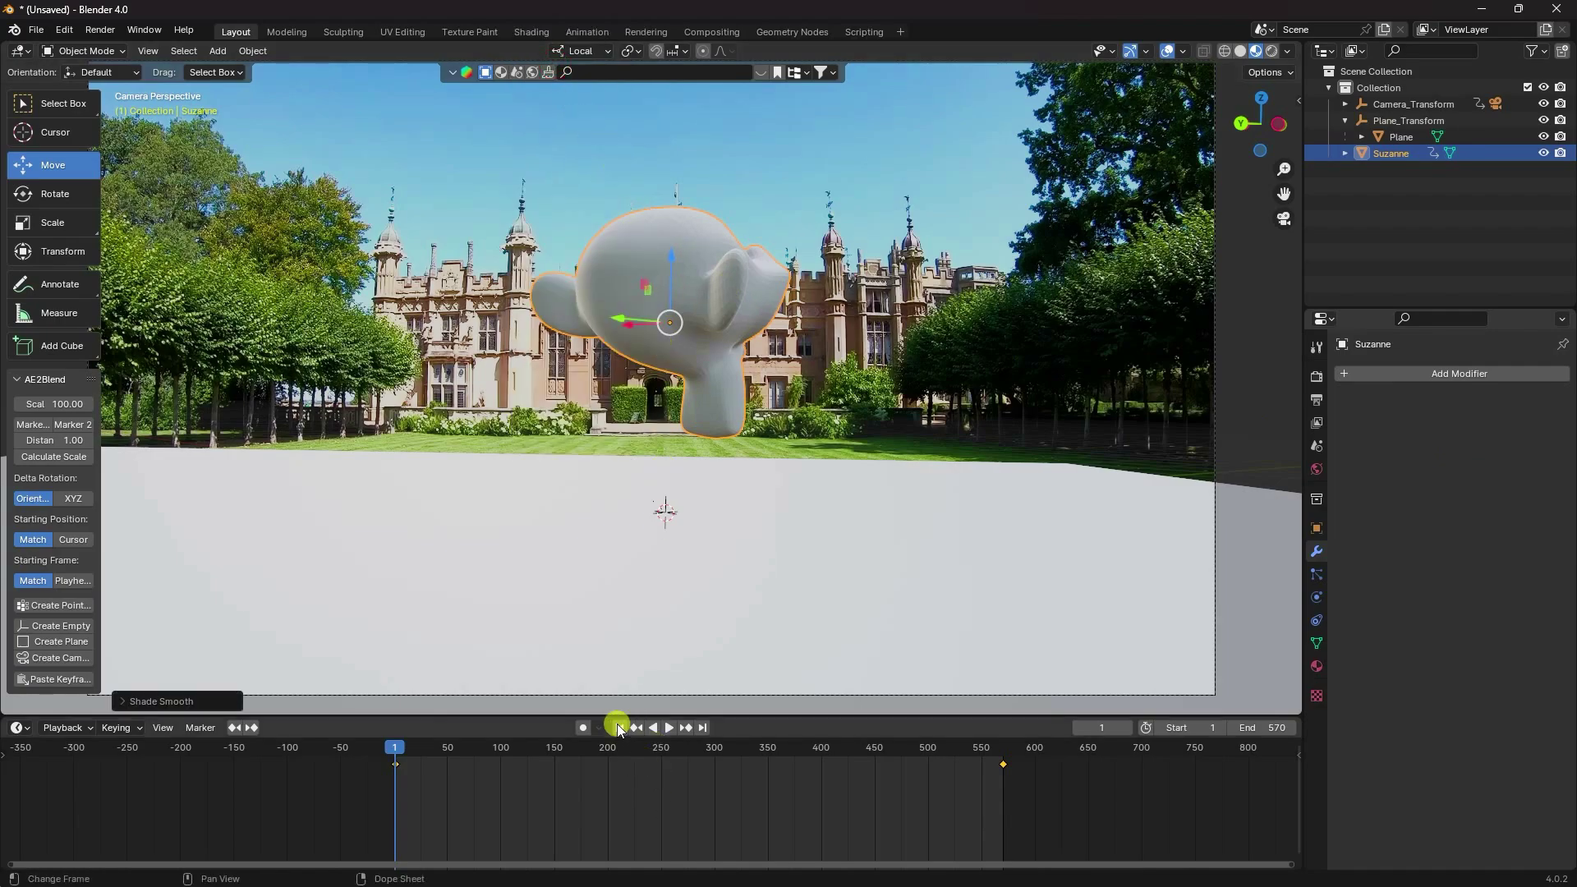
pyautogui.click(672, 727)
pyautogui.scroll(3, 725, 774)
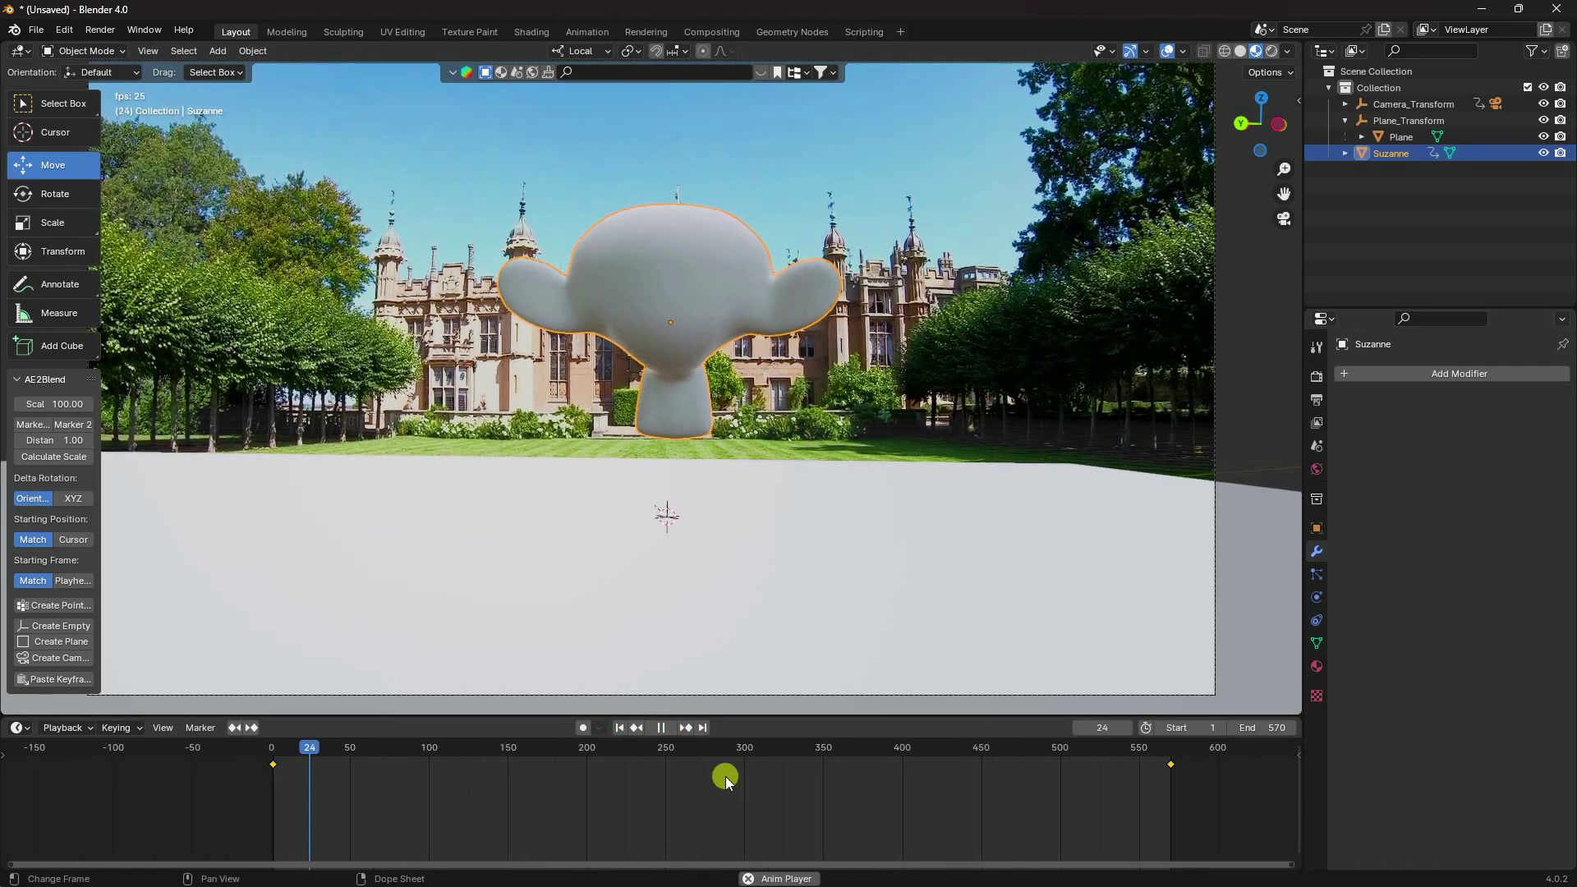
pyautogui.moveTo(715, 778); pyautogui.dragTo(618, 788, button='middle')
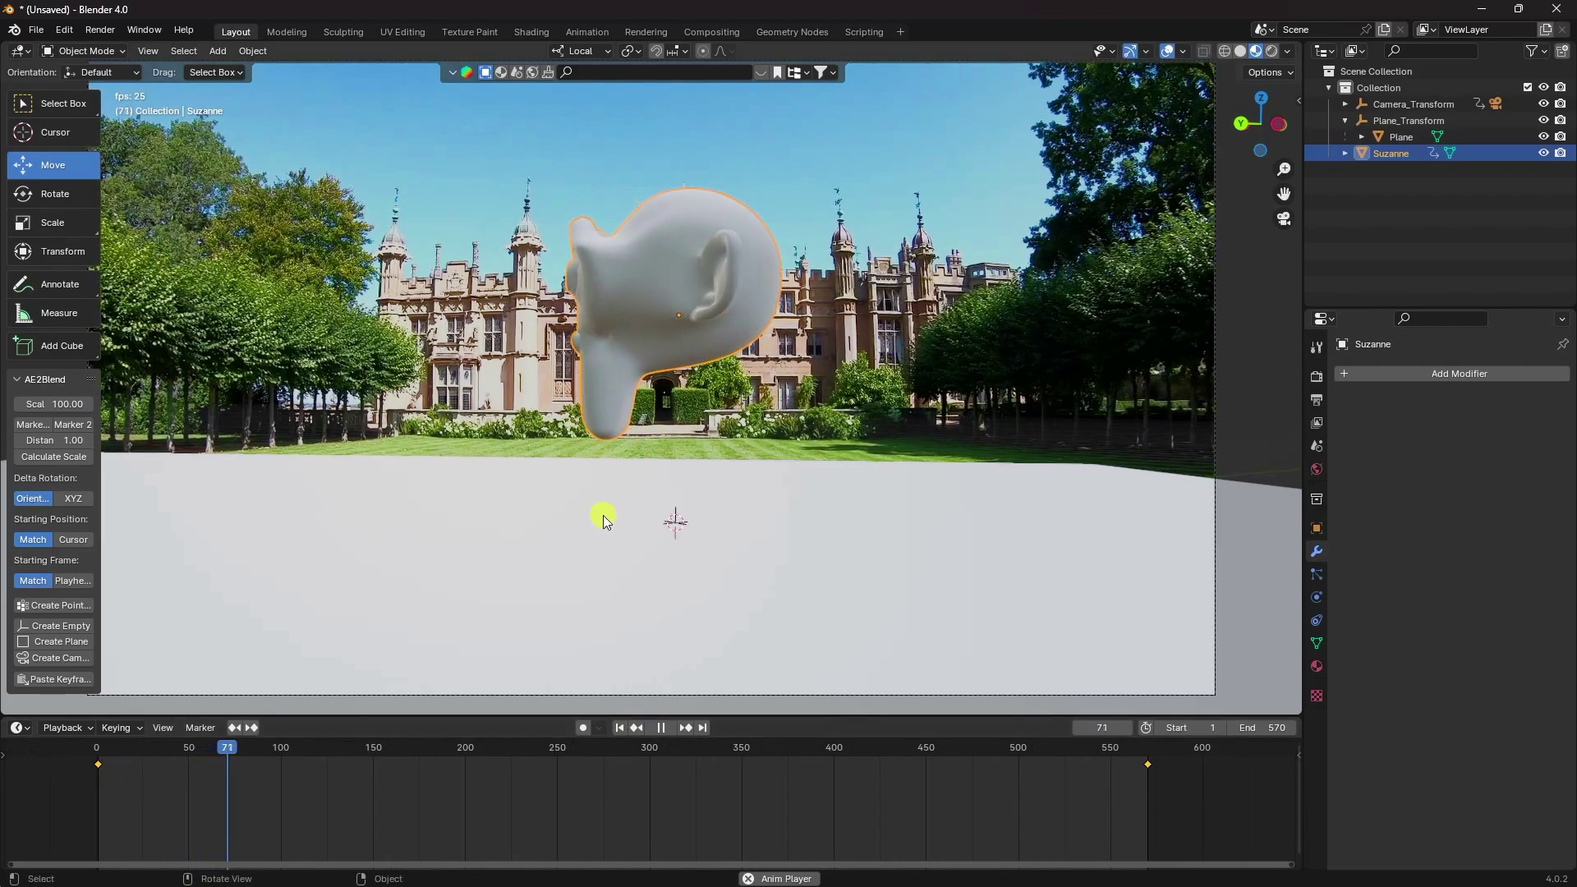
pyautogui.click(659, 728)
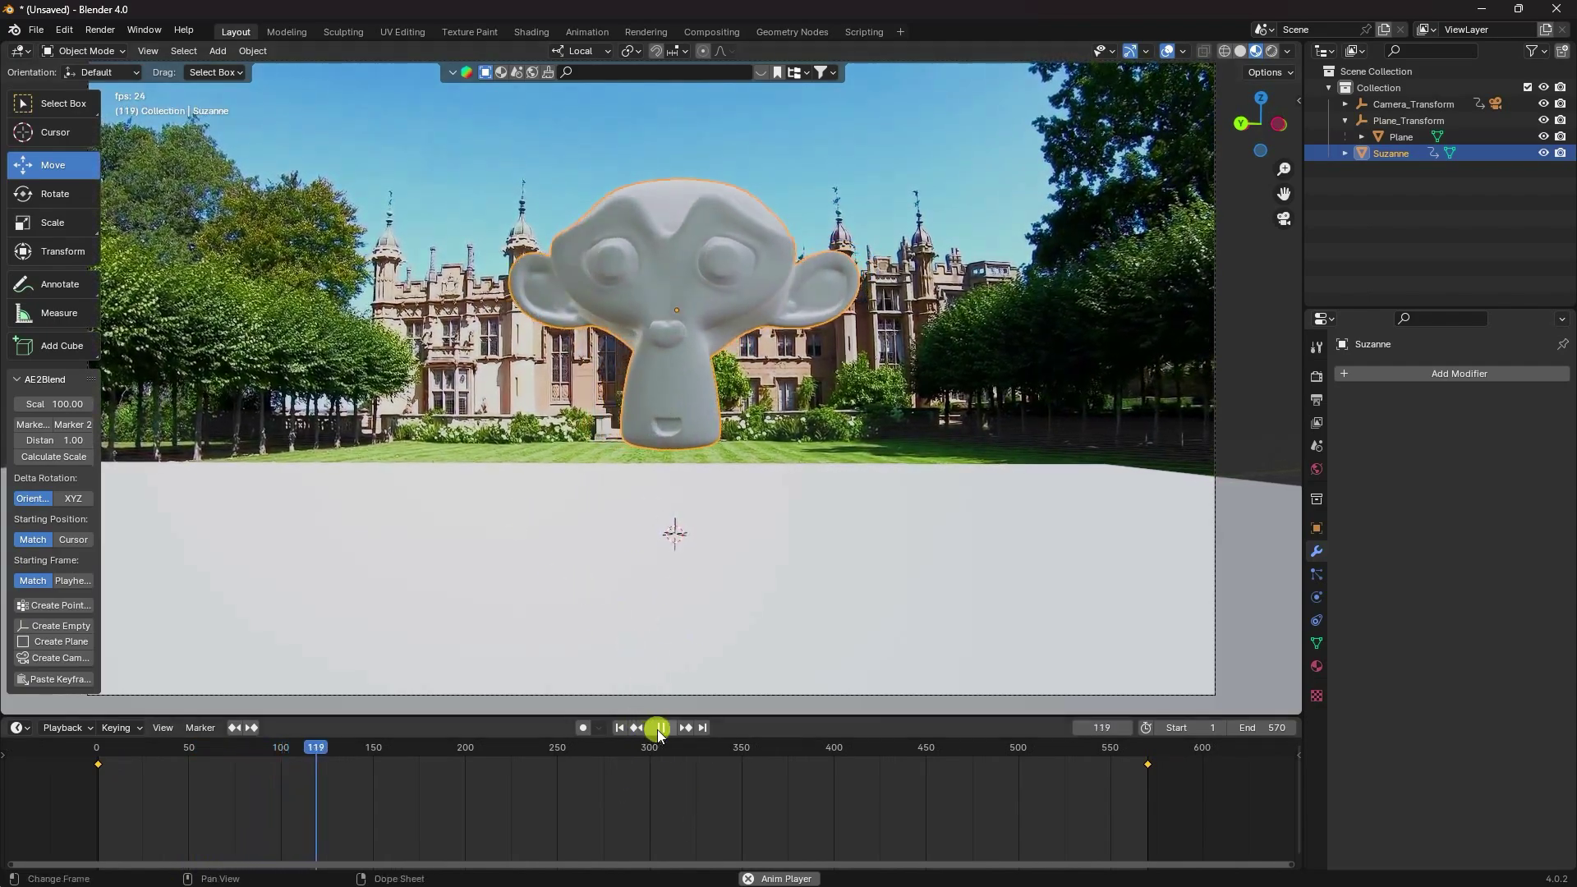
pyautogui.click(622, 729)
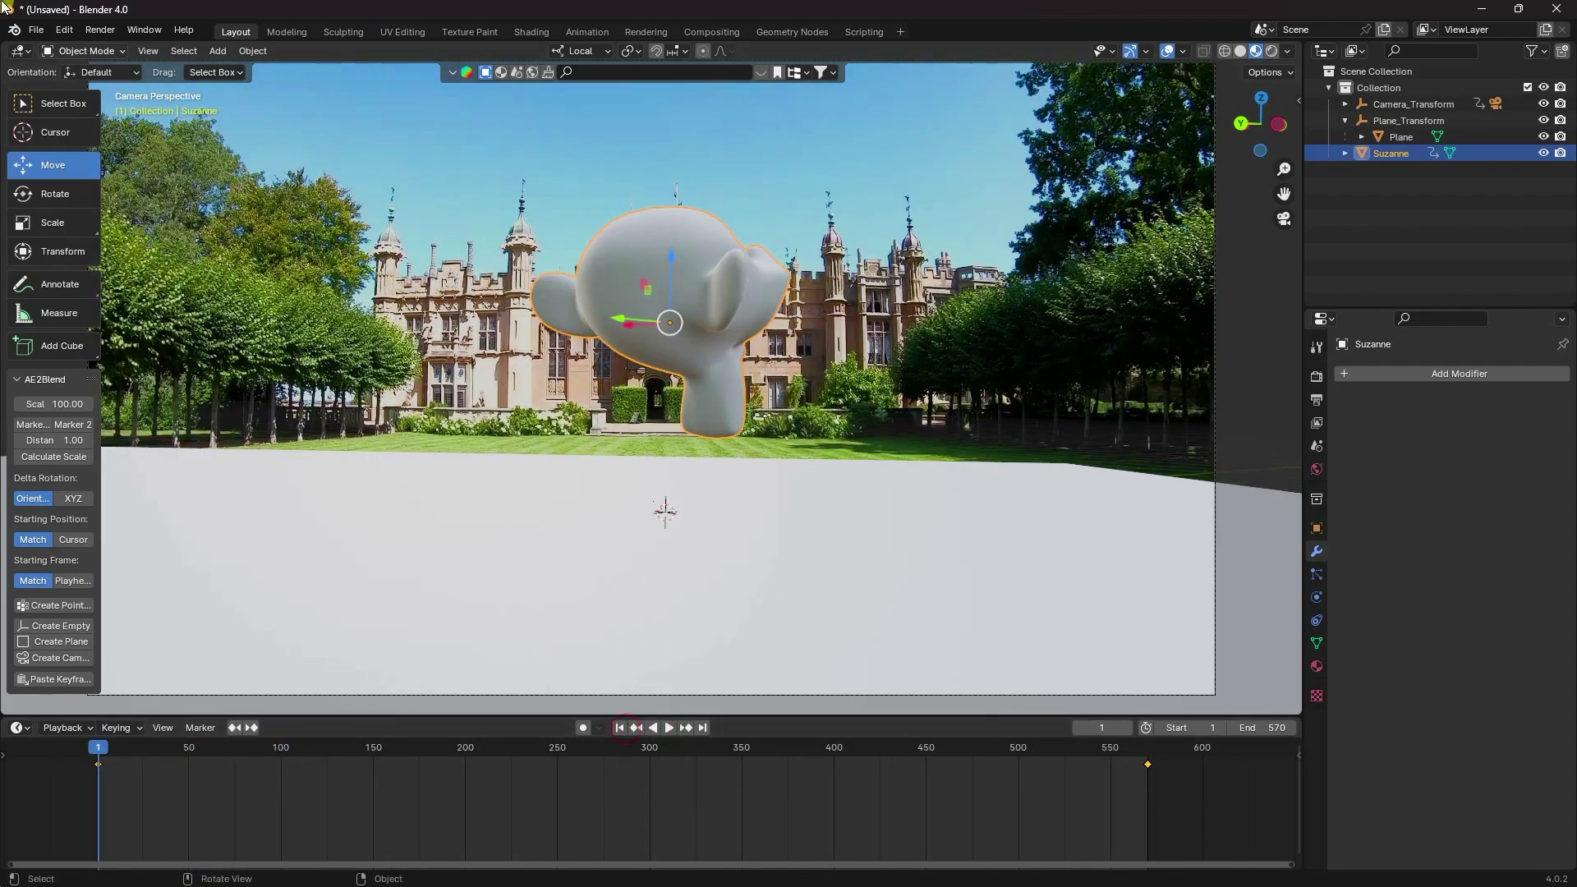
# Append the collection named Collection from Traffic Cone.blend in the 3D Objects folder
pyautogui.click(36, 30)
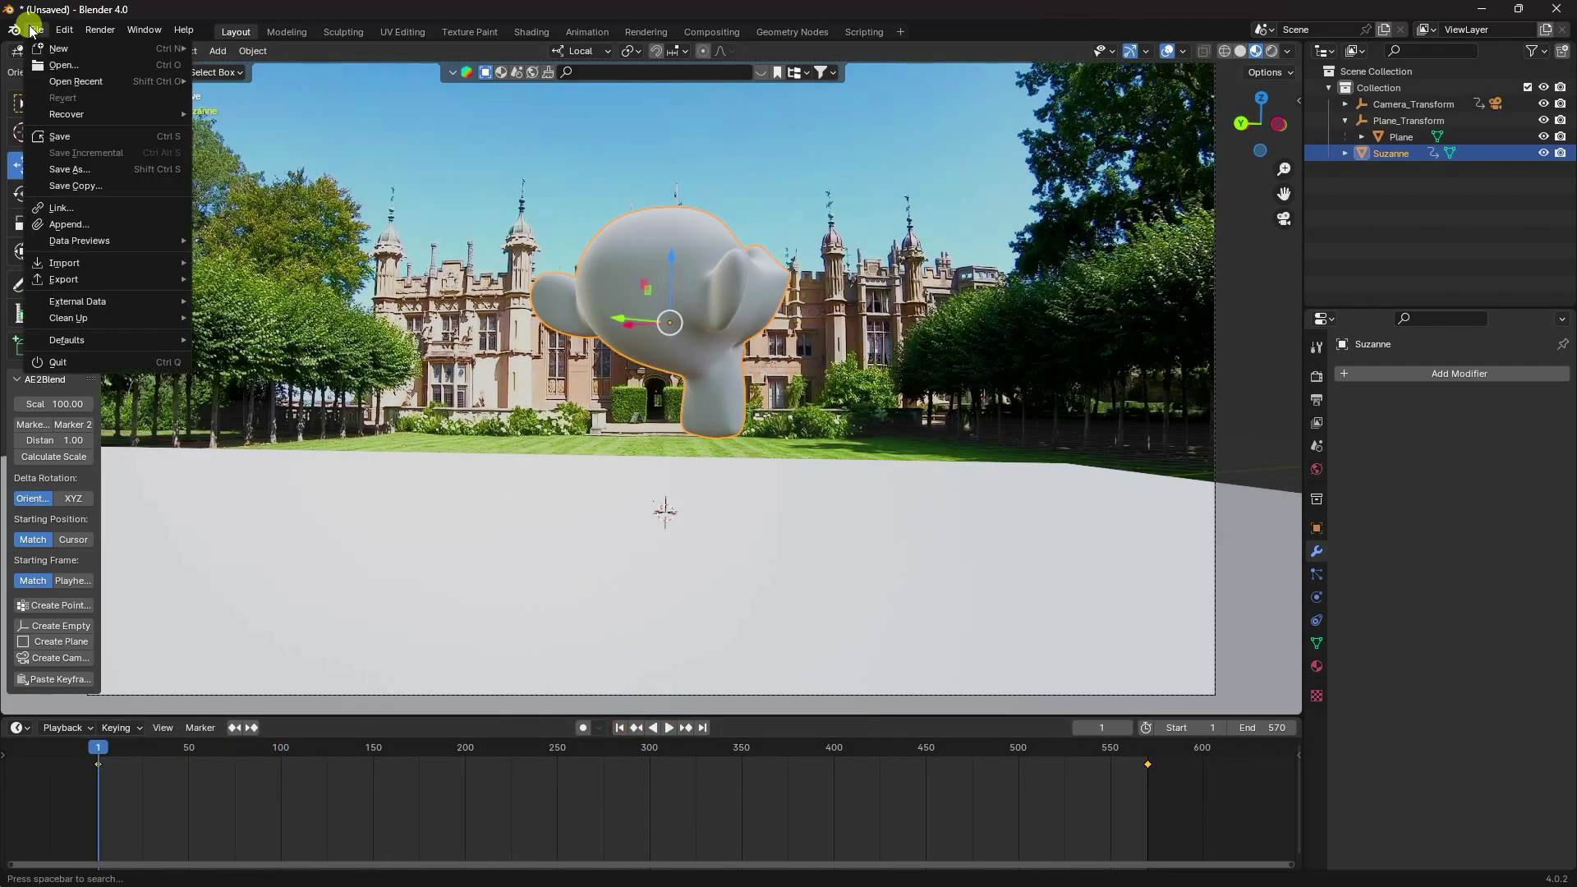
pyautogui.click(65, 223)
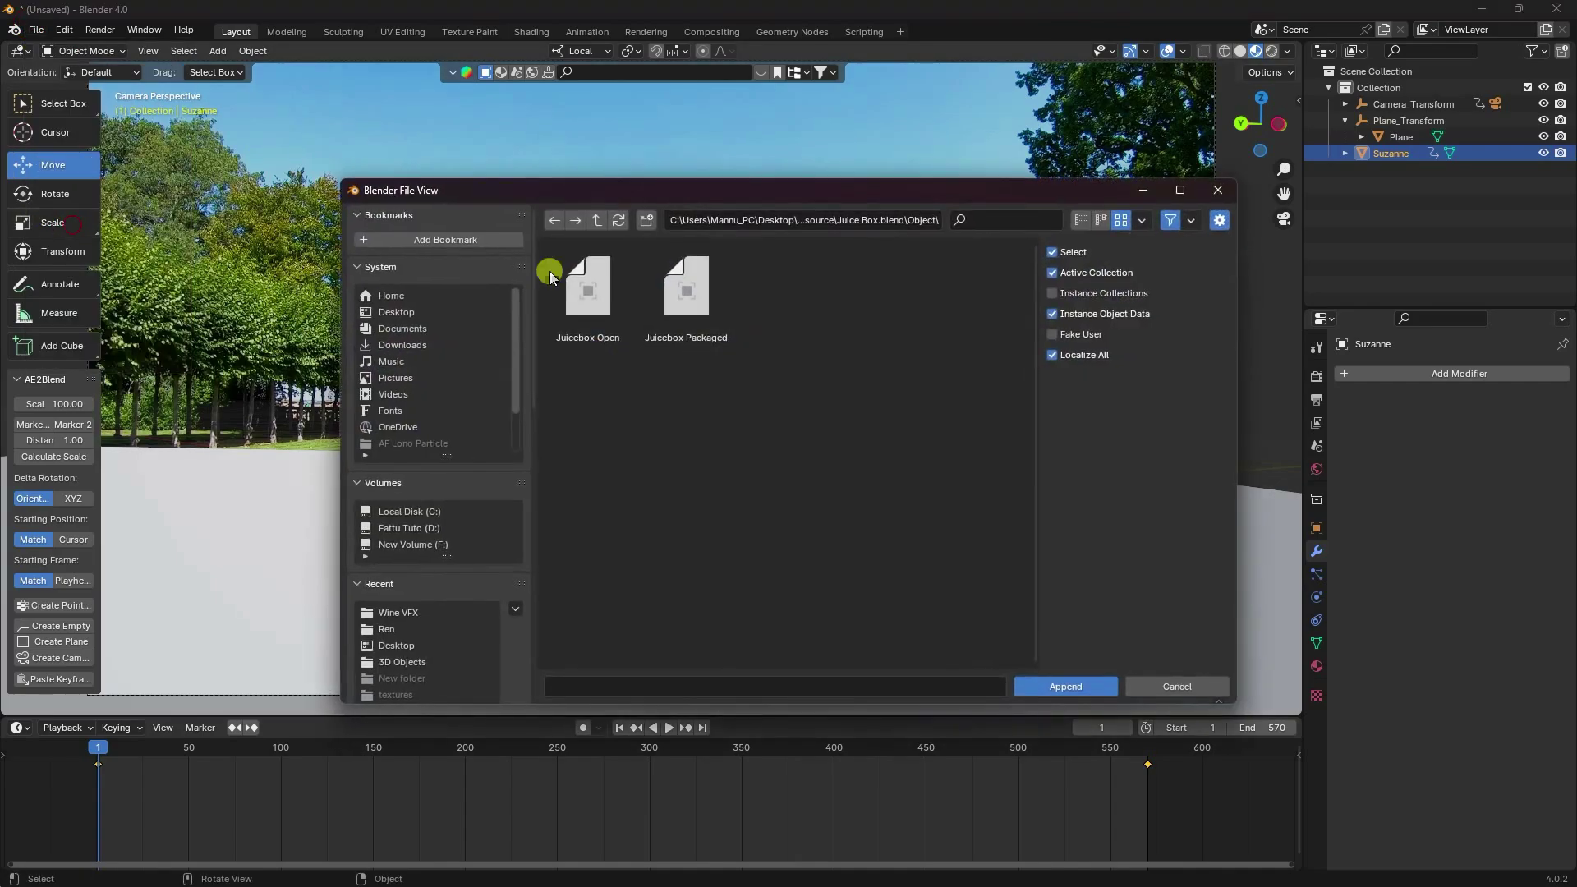
pyautogui.click(597, 220)
pyautogui.click(597, 220)
pyautogui.click(597, 220)
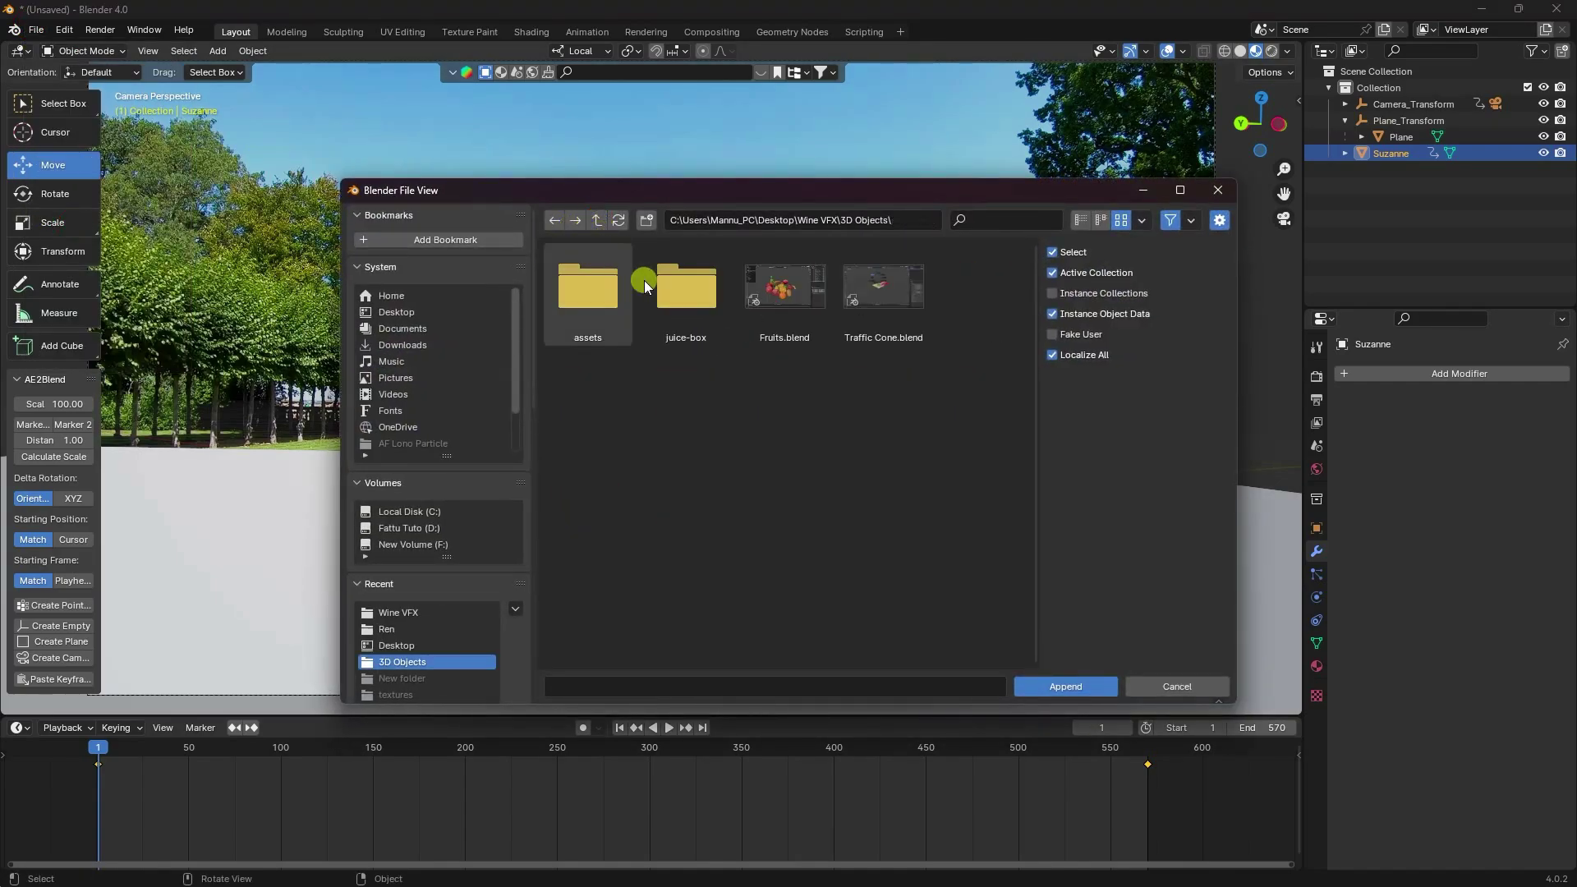
pyautogui.click(876, 305)
pyautogui.doubleClick(875, 306)
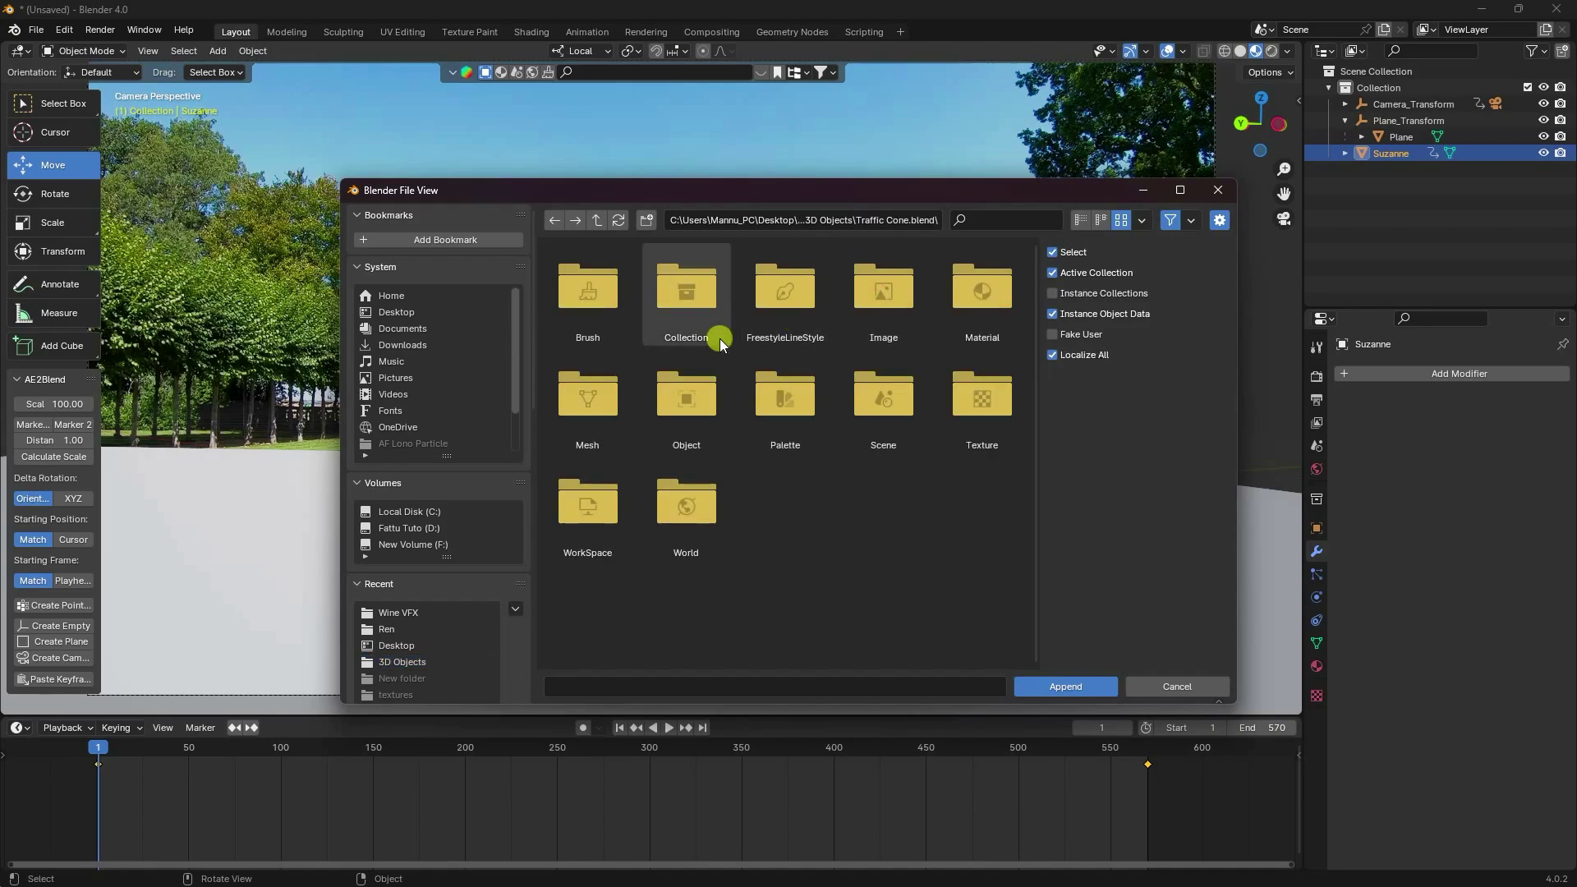
pyautogui.doubleClick(686, 300)
pyautogui.click(588, 292)
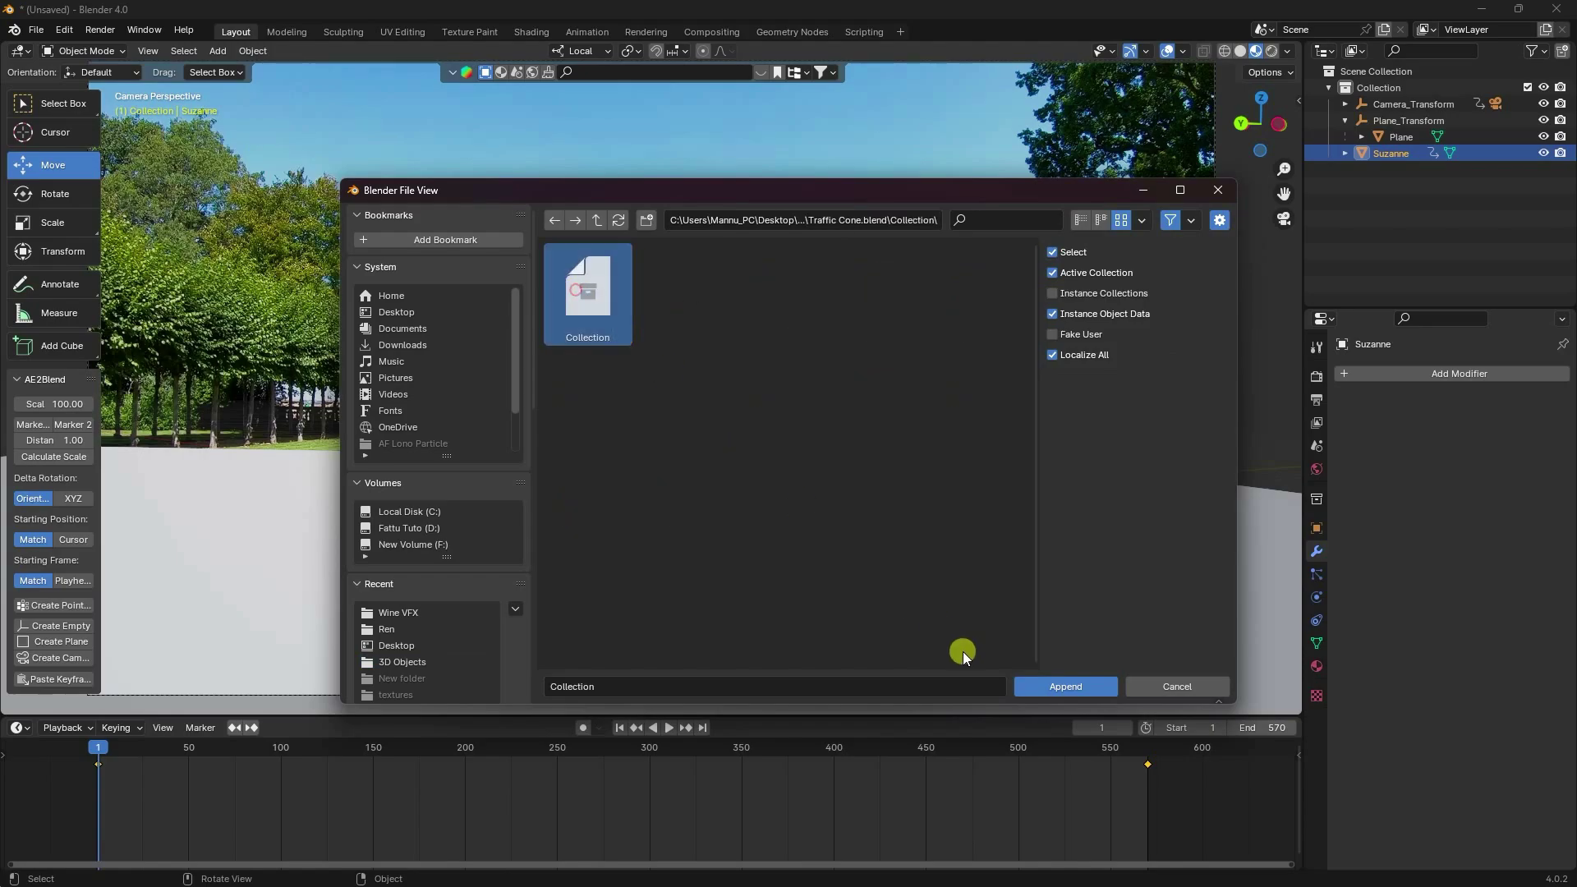
pyautogui.click(1052, 683)
# Select the appended KIT object outside the camera view and enlarge it in solid shading to a scale of about 2.571
pyautogui.moveTo(1348, 101); pyautogui.dragTo(1372, 205)
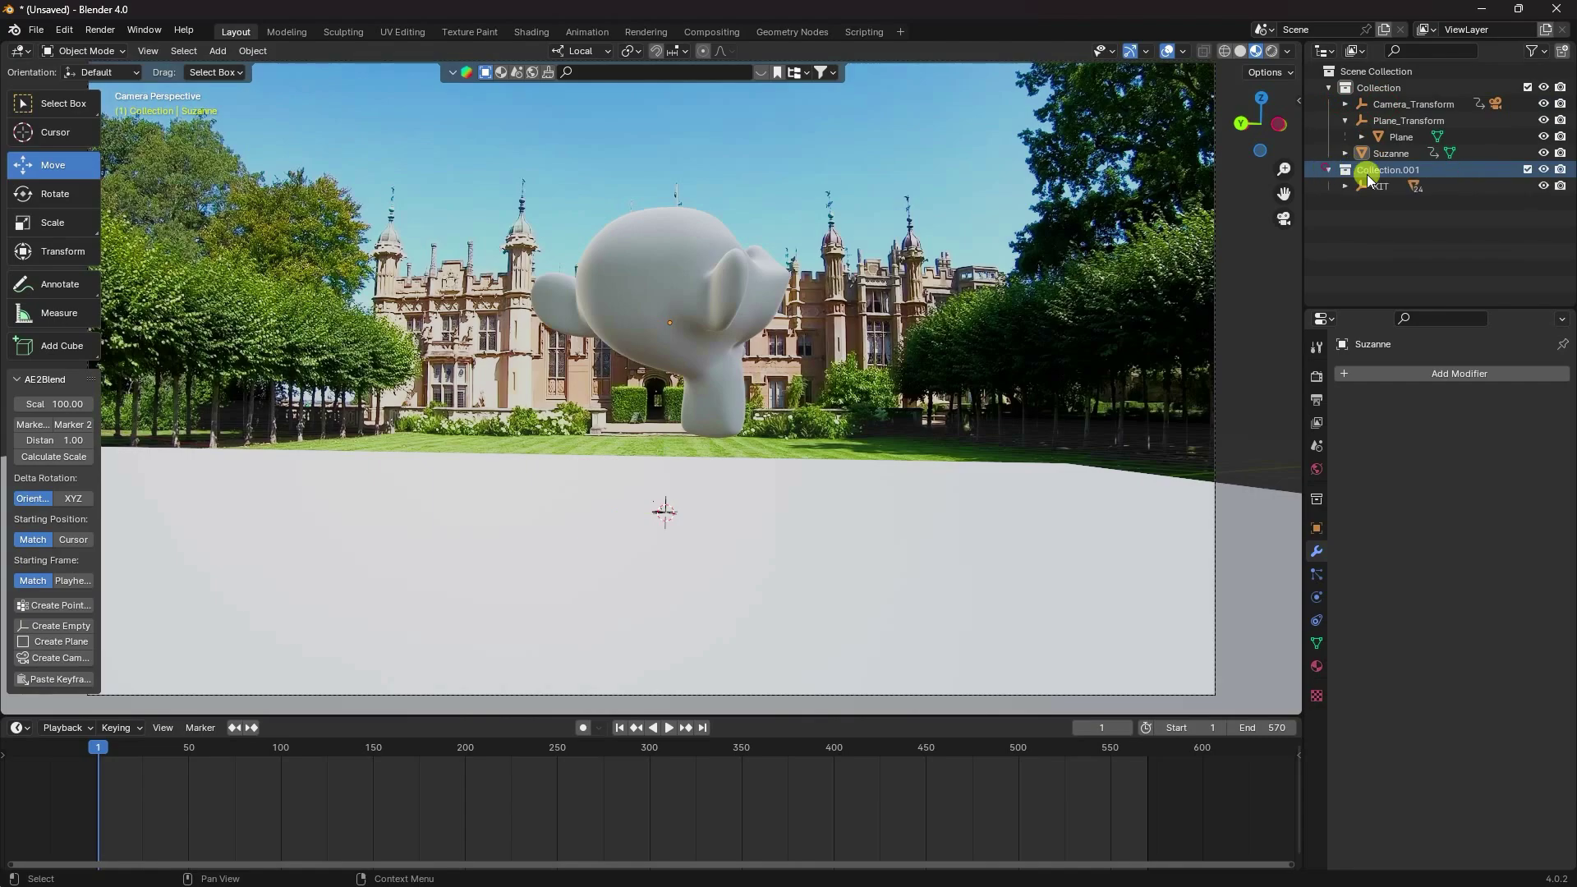
pyautogui.click(1373, 185)
pyautogui.moveTo(627, 483); pyautogui.dragTo(558, 479, button='middle')
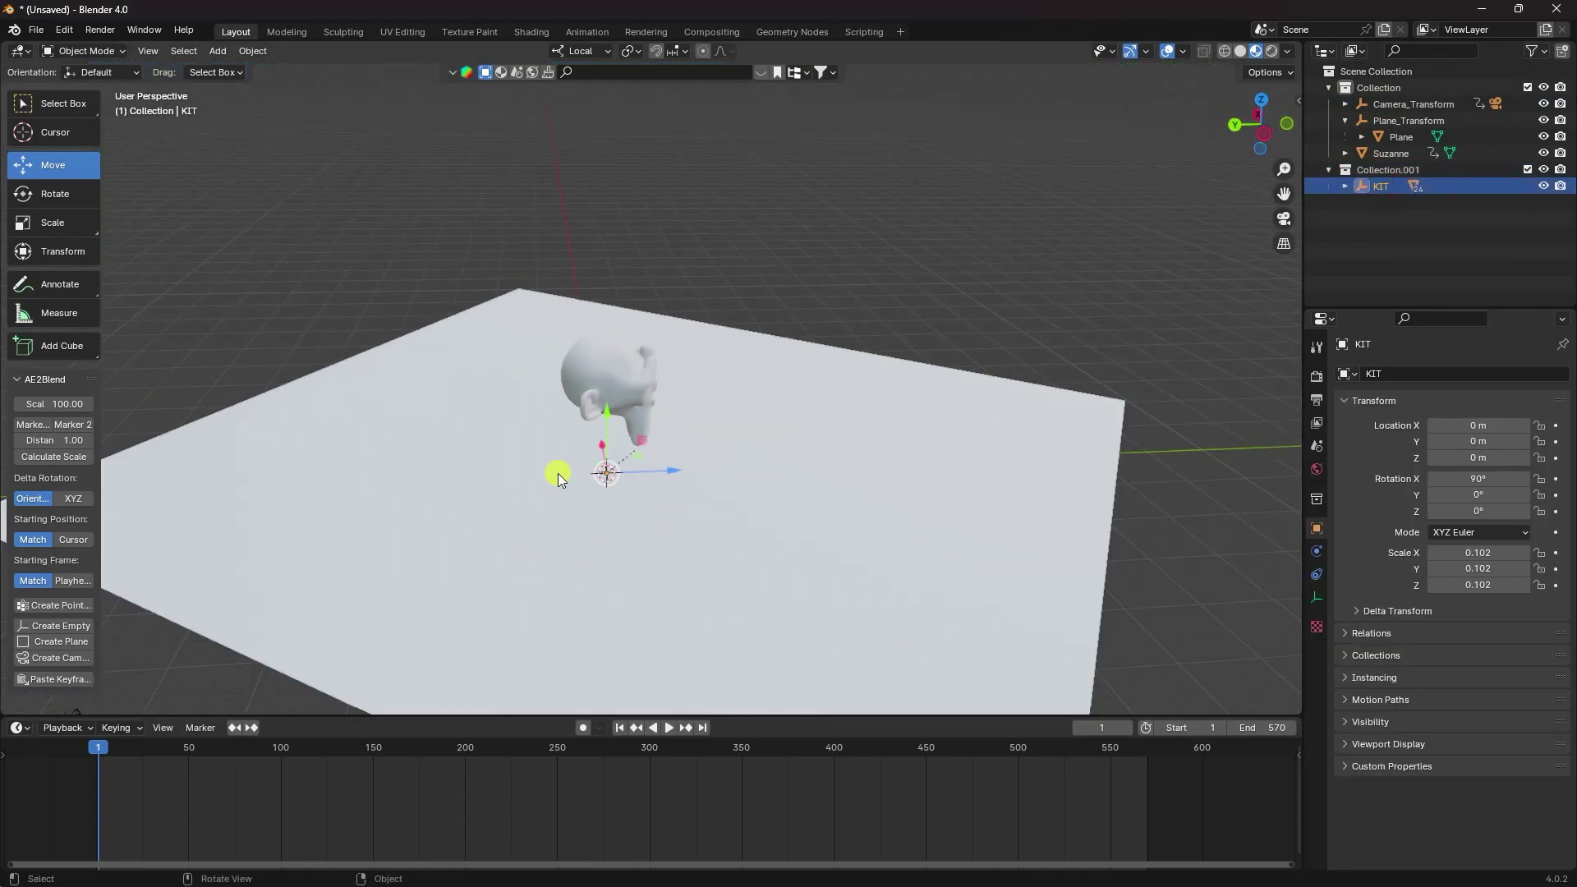
pyautogui.click(1241, 51)
pyautogui.press('s')
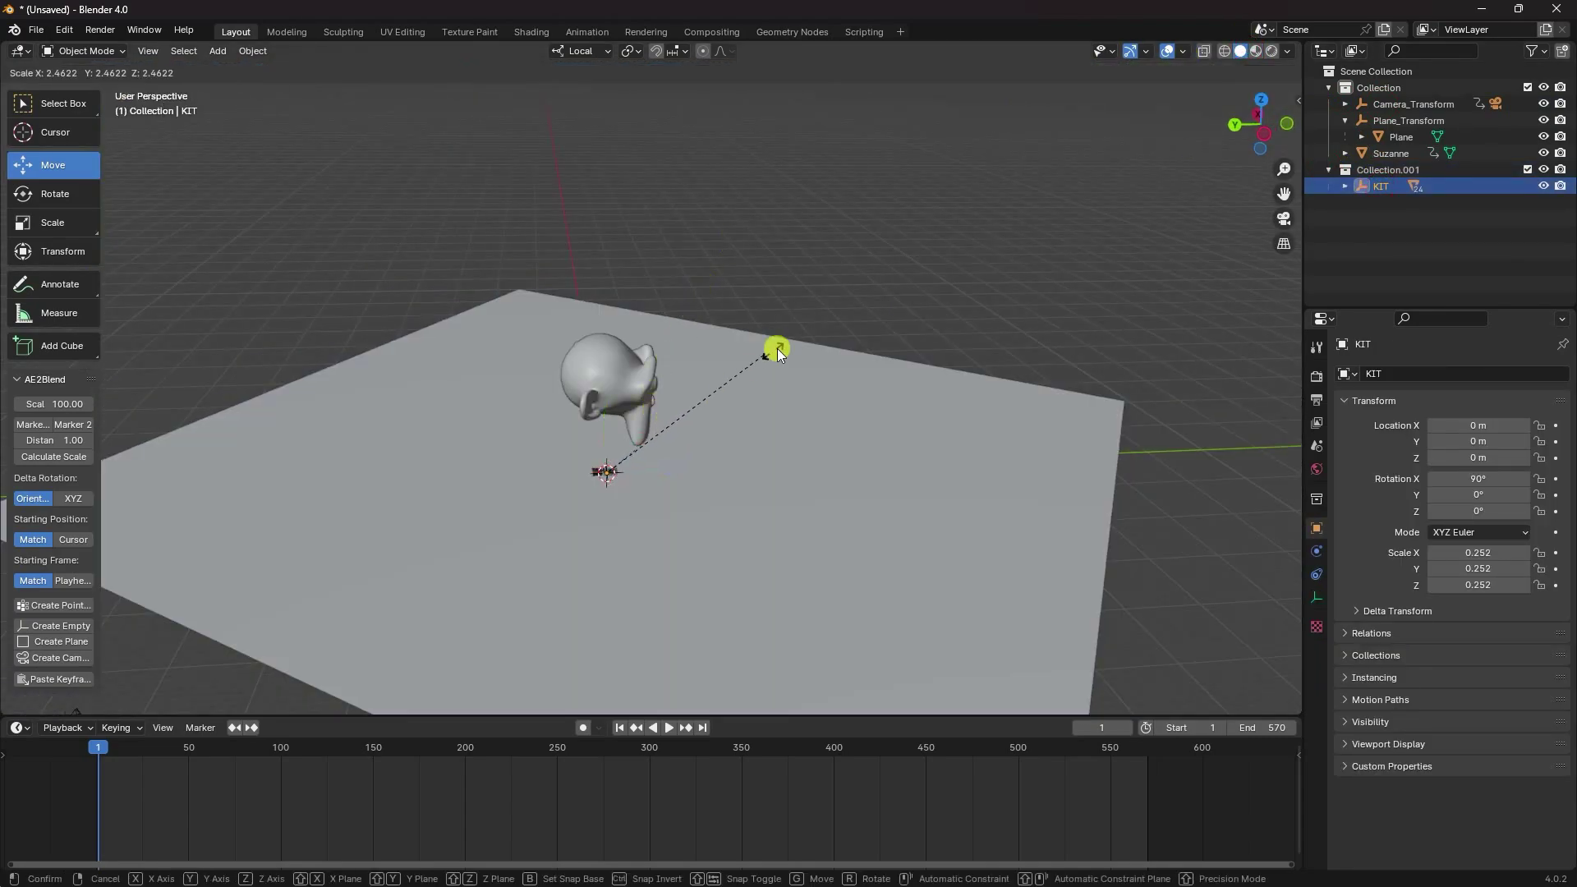
pyautogui.click(923, 345)
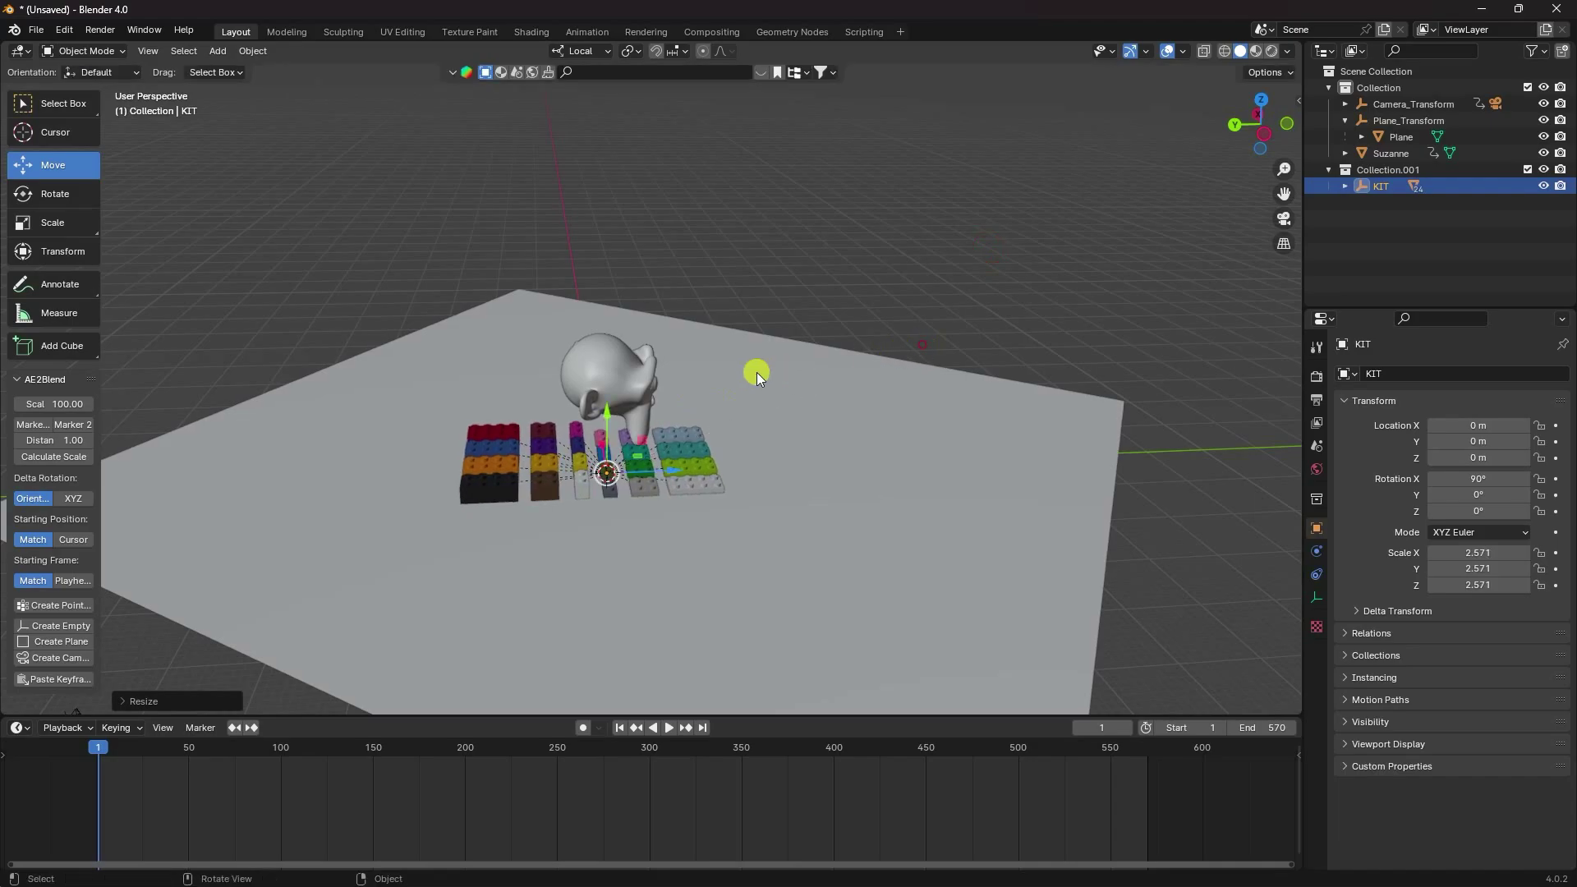
# Switch the transform orientation to Global and move the KIT off the ground plane to about X -94.42 m, Y 43.621 m, Z 22.193 m
pyautogui.scroll(-4, 756, 372)
pyautogui.moveTo(756, 372); pyautogui.dragTo(854, 408, button='middle')
pyautogui.scroll(3, 637, 397)
pyautogui.click(580, 51)
pyautogui.click(542, 112)
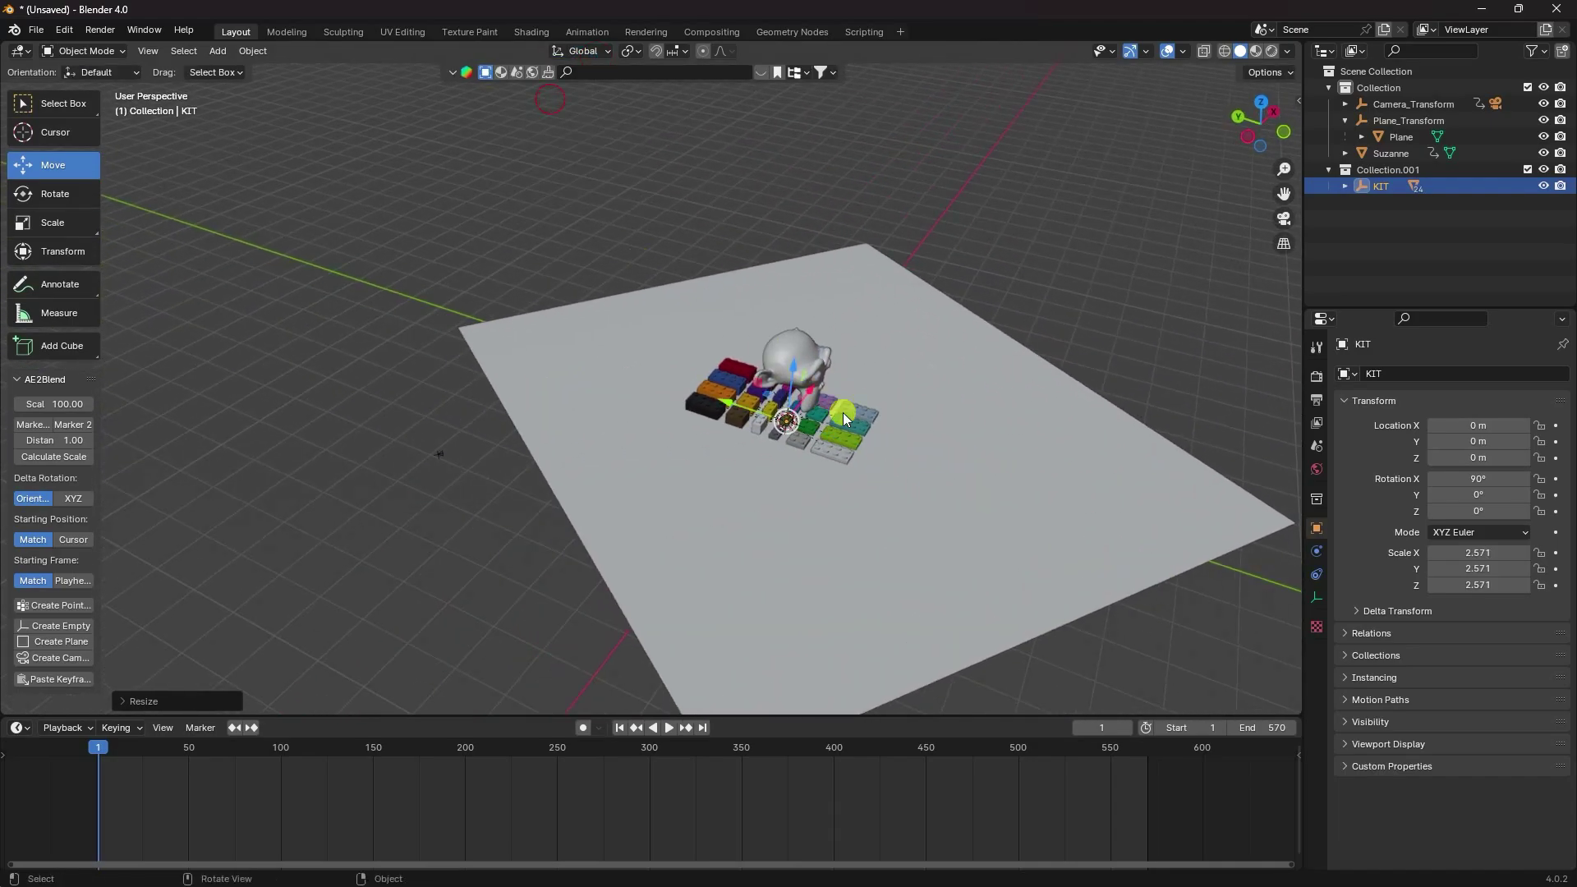
pyautogui.press('g')
pyautogui.press('x')
pyautogui.click(644, 494)
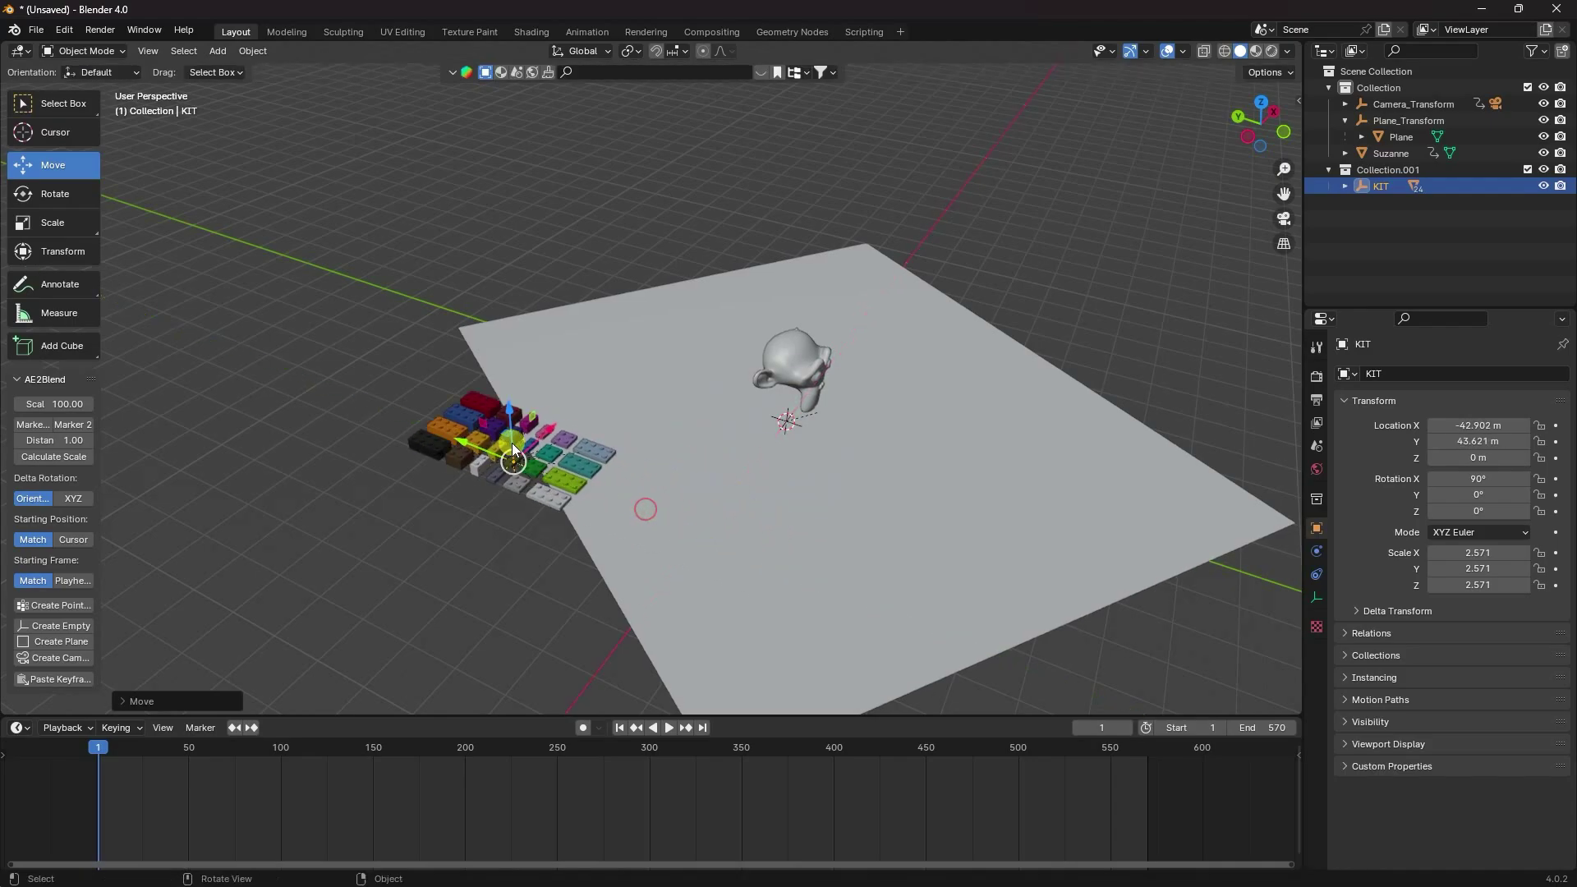
pyautogui.press('z')
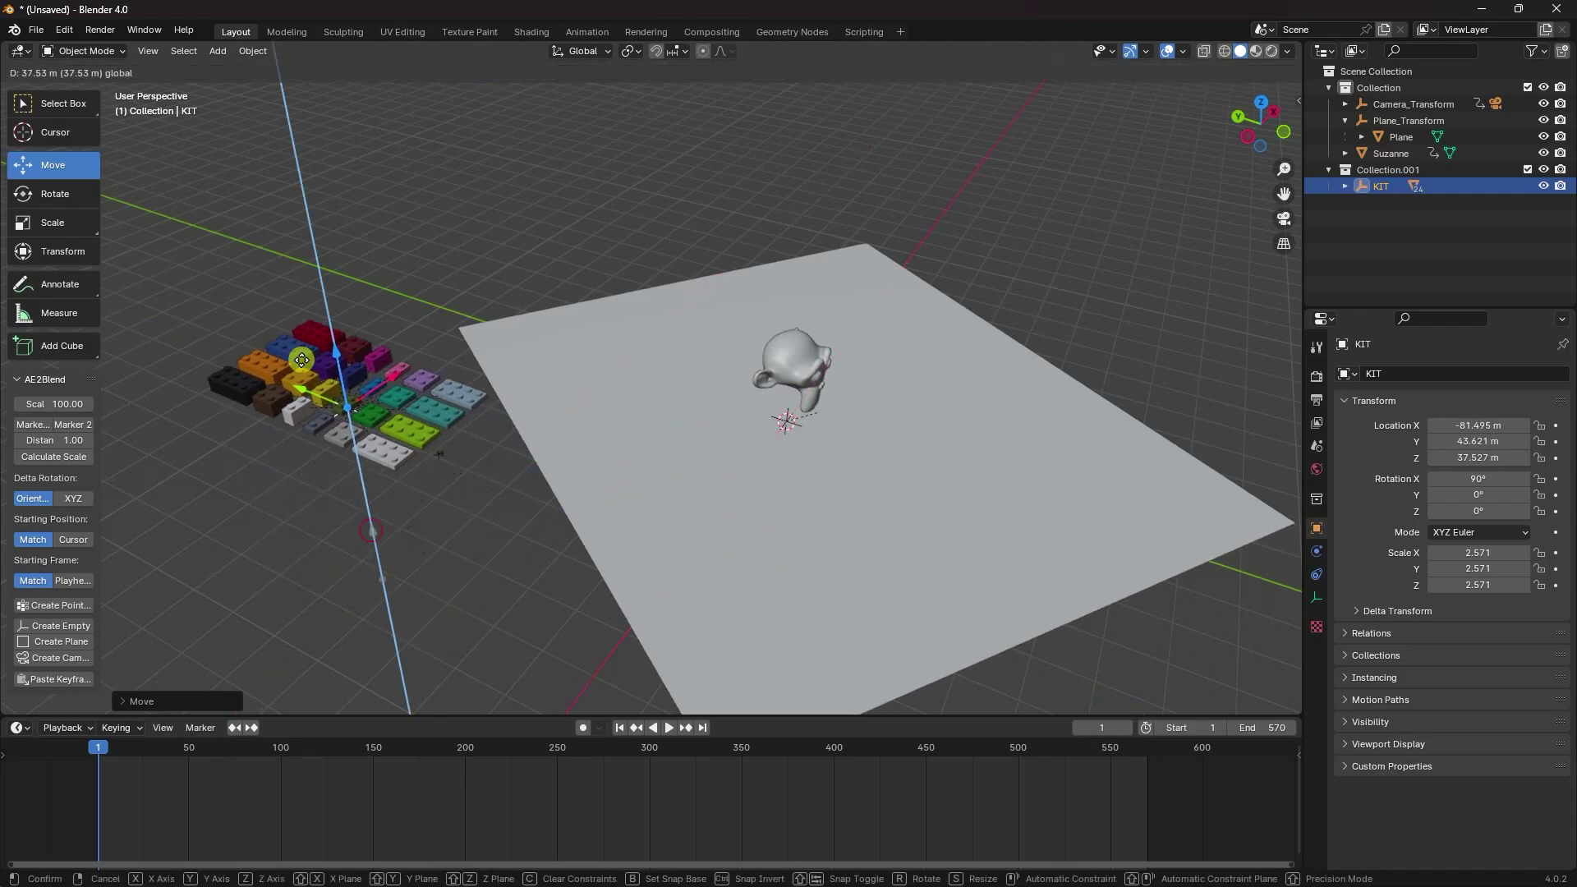
pyautogui.press('x')
pyautogui.click(332, 477)
pyautogui.moveTo(333, 477); pyautogui.dragTo(447, 422, button='middle')
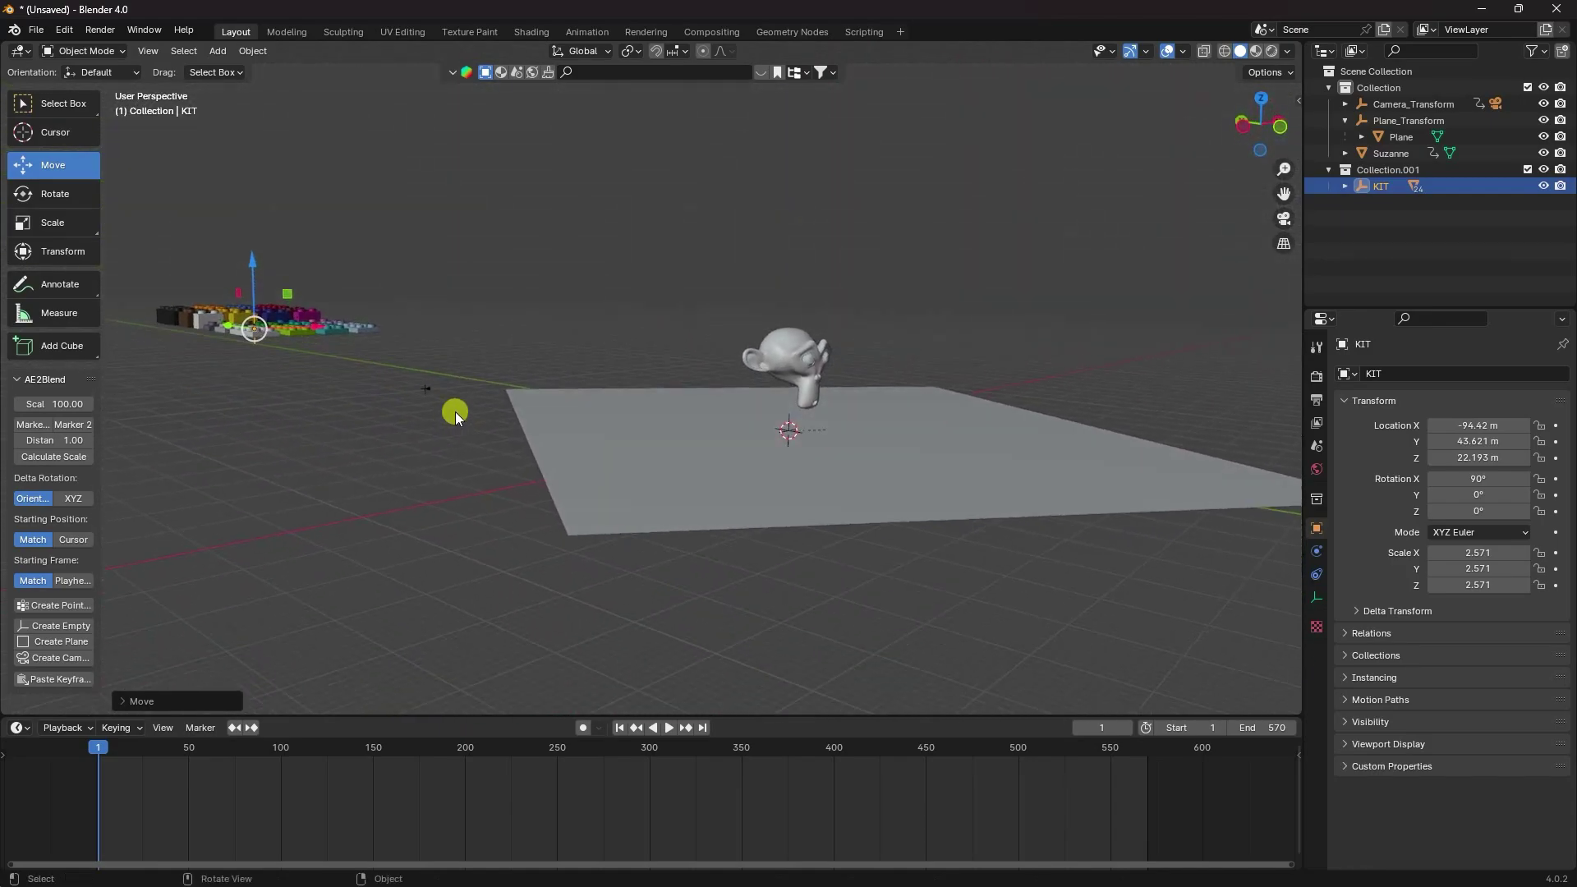
# Lower the KIT bricks to about Z 12.025 m and shrink them to a scale of about 2.240
pyautogui.press('KP_1')
pyautogui.moveTo(284, 269); pyautogui.dragTo(287, 314)
pyautogui.press('s')
pyautogui.click(400, 288)
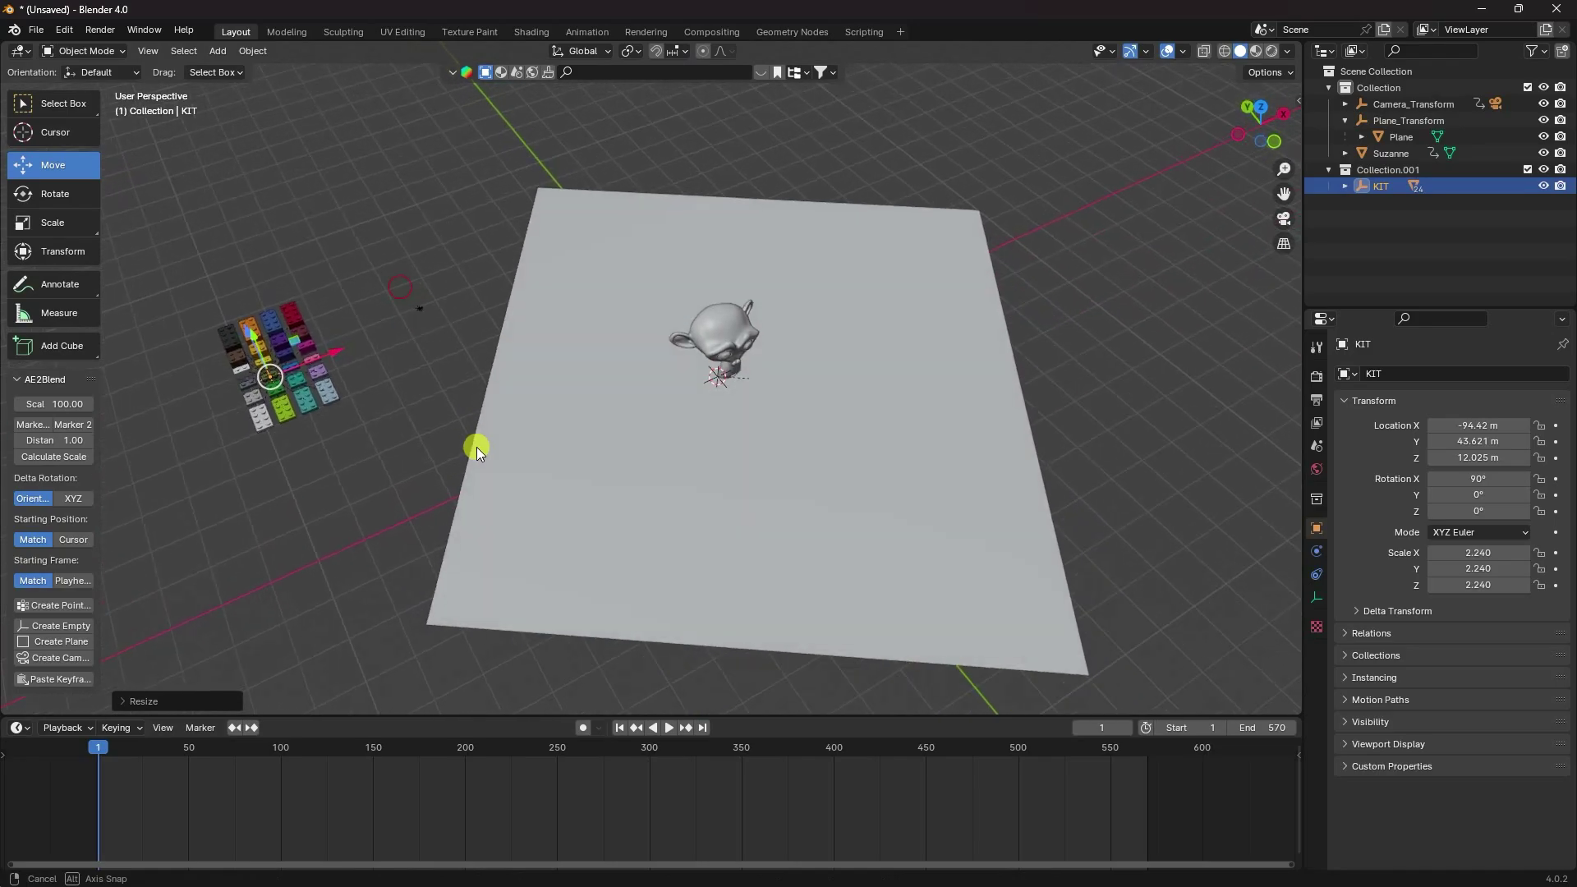
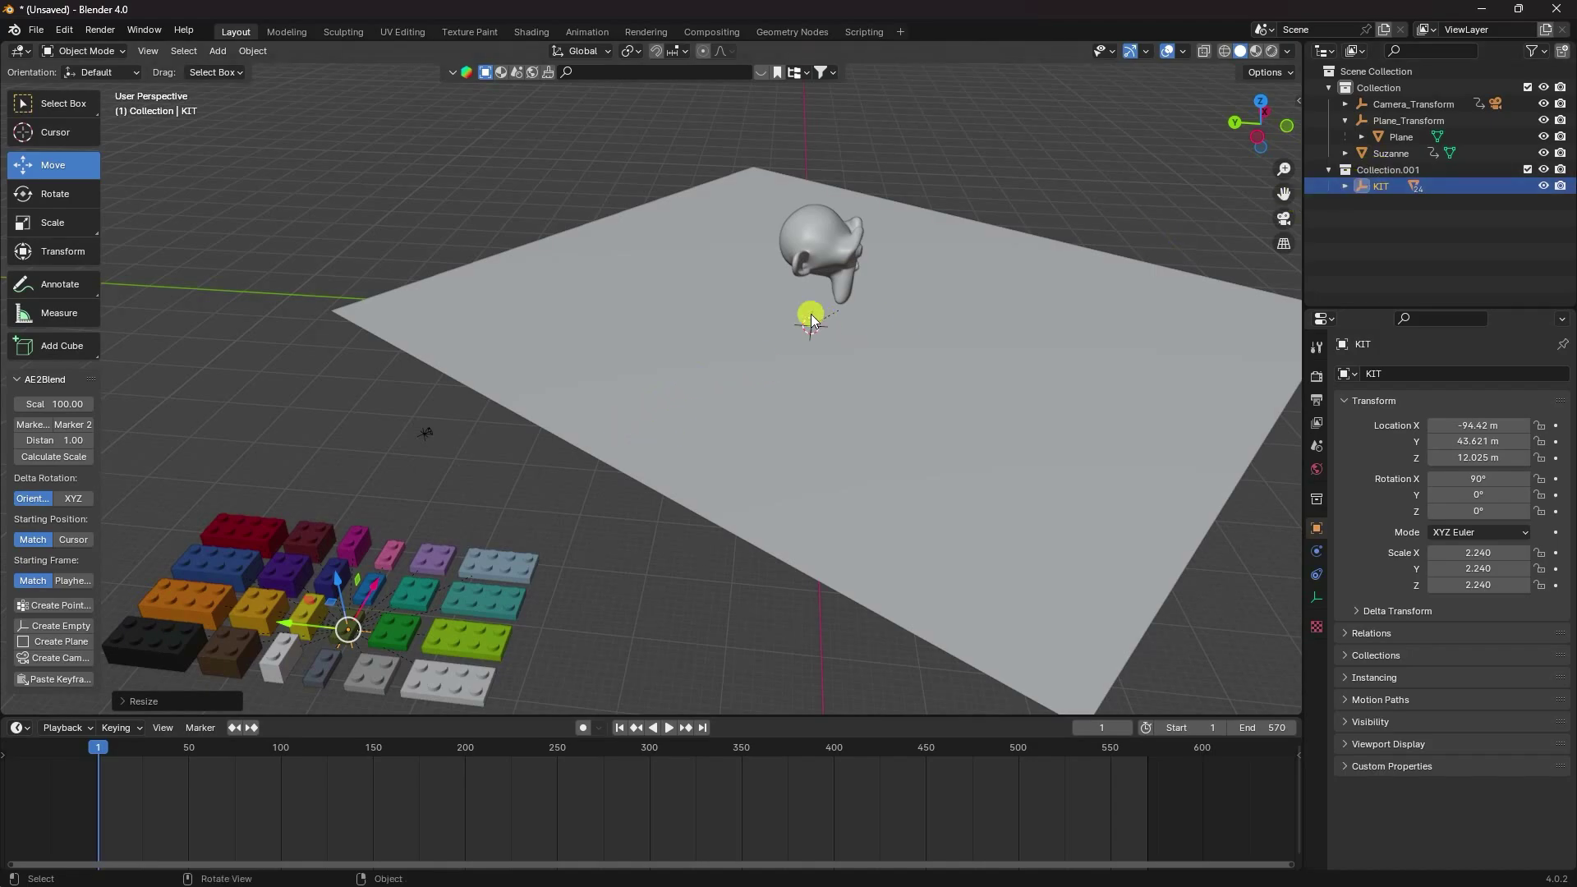
# Add rigid body physics to the monkey head as a Passive type with Animated enabled
pyautogui.click(805, 232)
pyautogui.scroll(2, 805, 233)
pyautogui.scroll(-3, 1242, 386)
pyautogui.click(1317, 597)
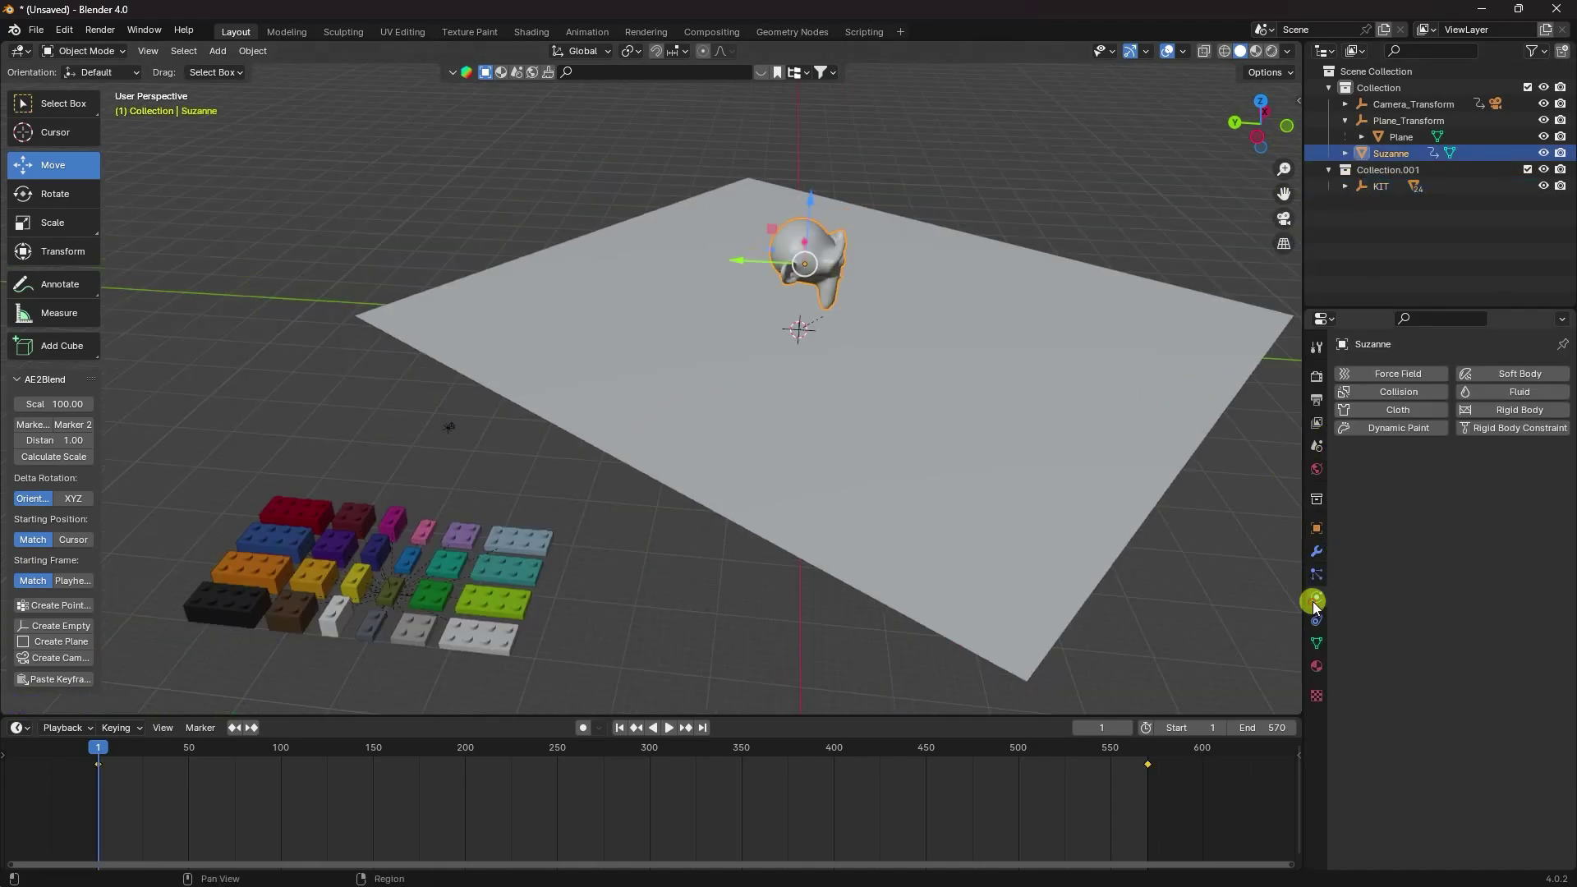
pyautogui.click(1508, 410)
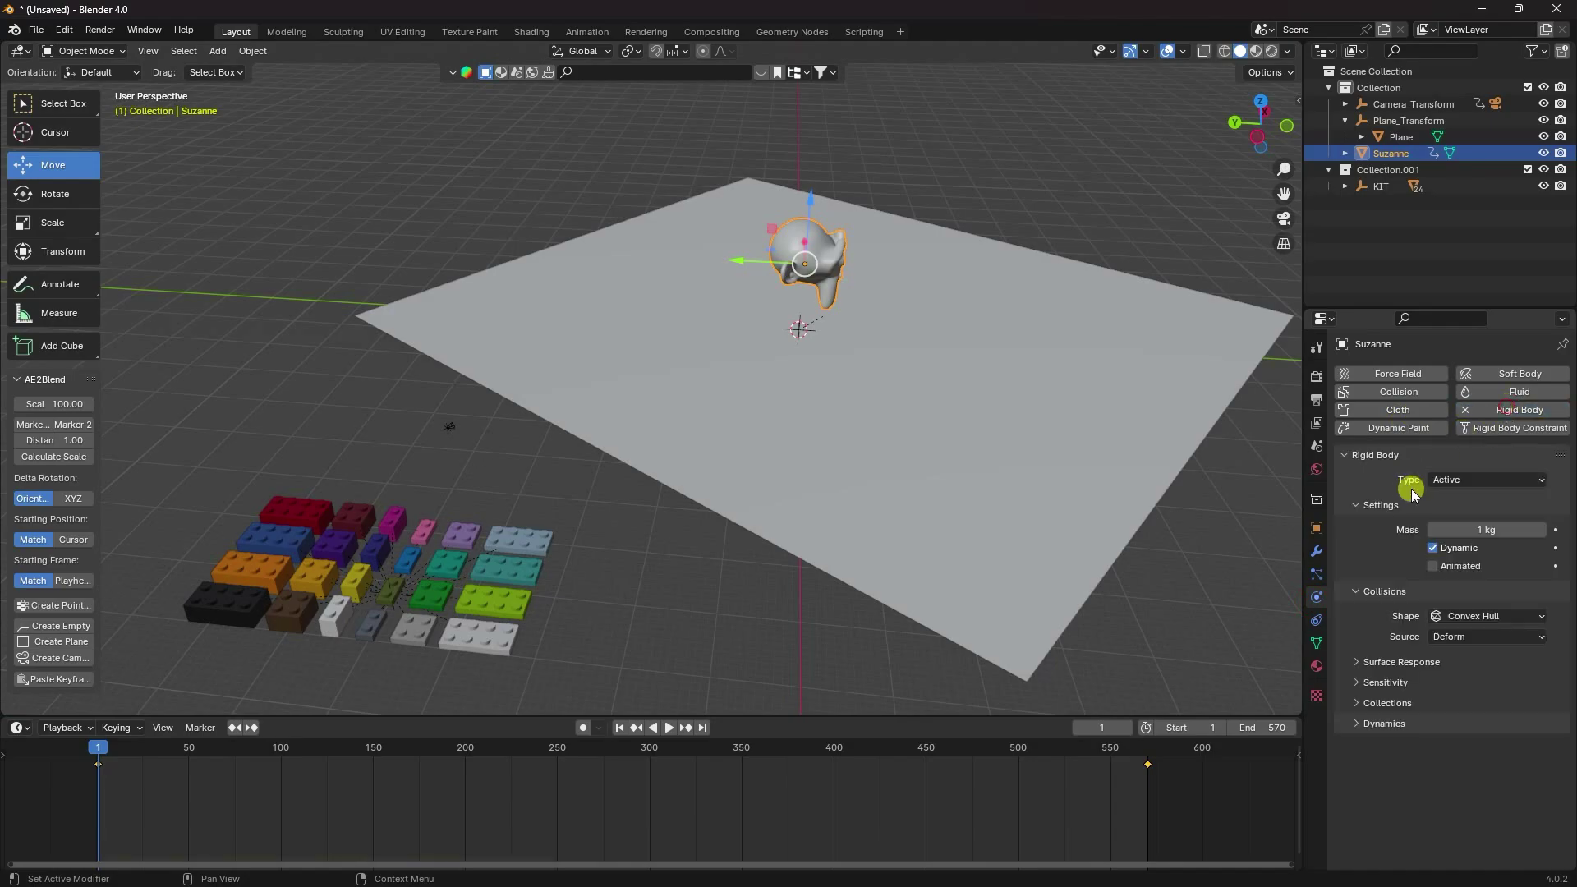
pyautogui.click(1467, 479)
pyautogui.click(1452, 517)
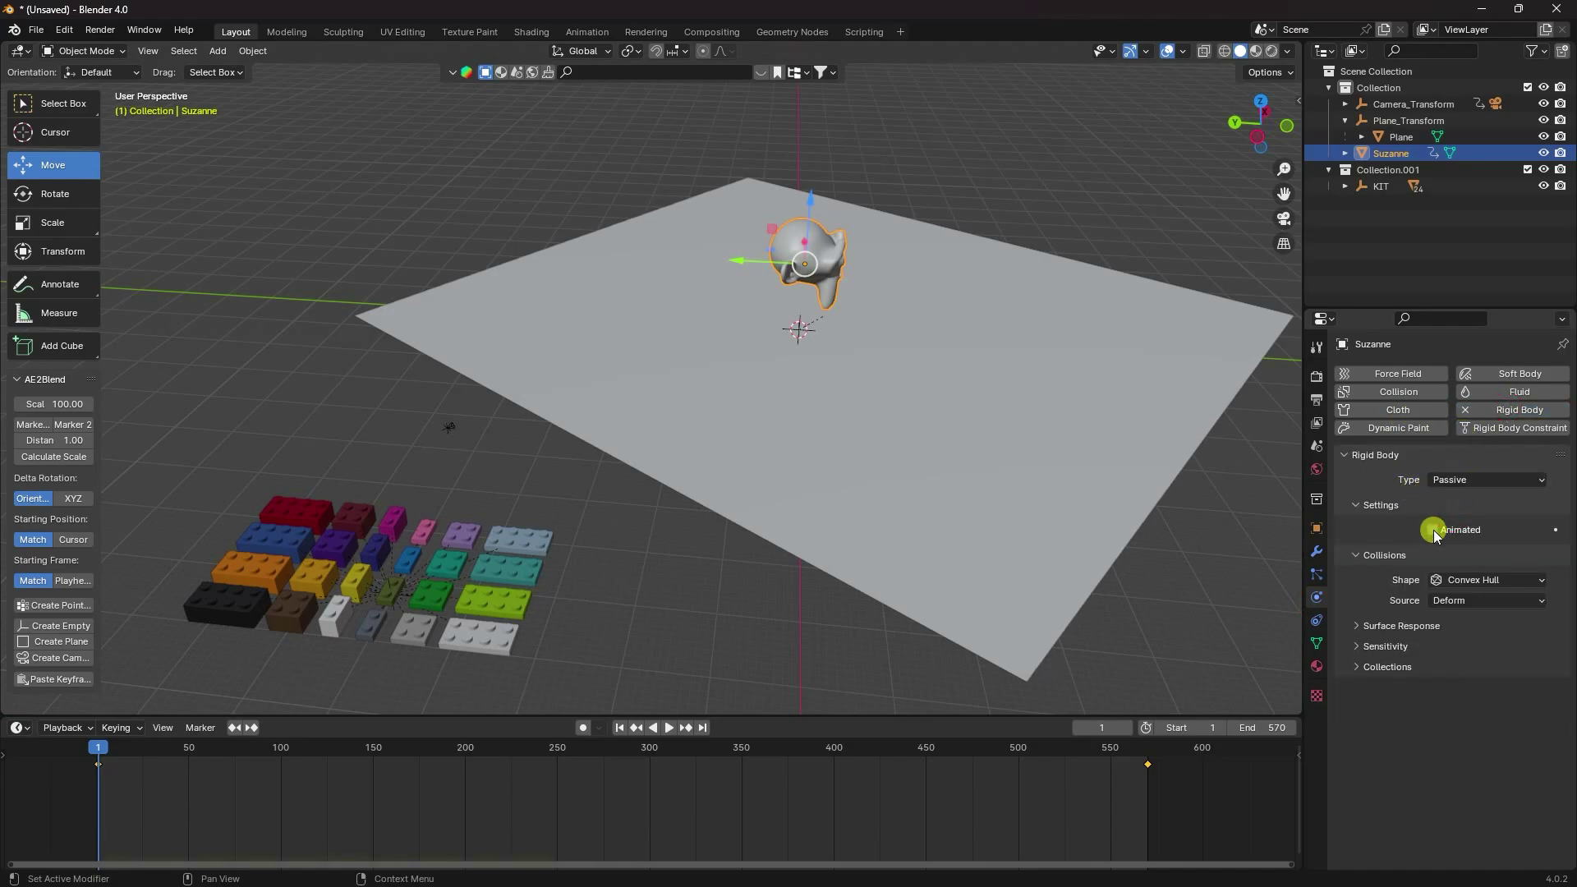
# Set the monkey head's rigid body collision shape to Mesh and its surface friction to 0.1
pyautogui.click(1448, 577)
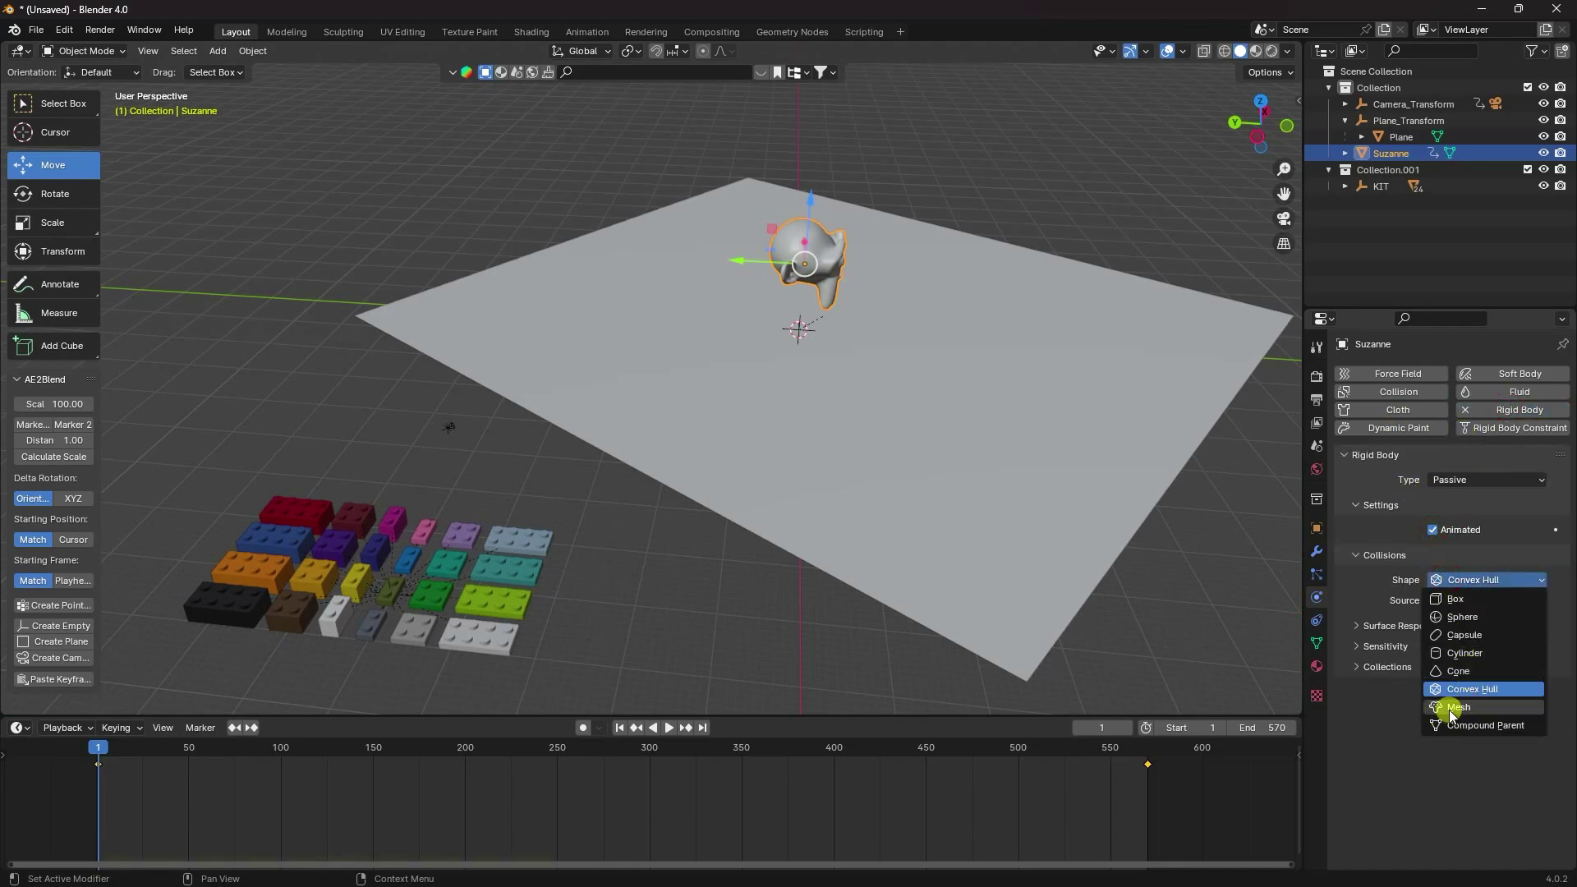
pyautogui.click(1451, 709)
pyautogui.click(1359, 647)
pyautogui.click(1493, 669)
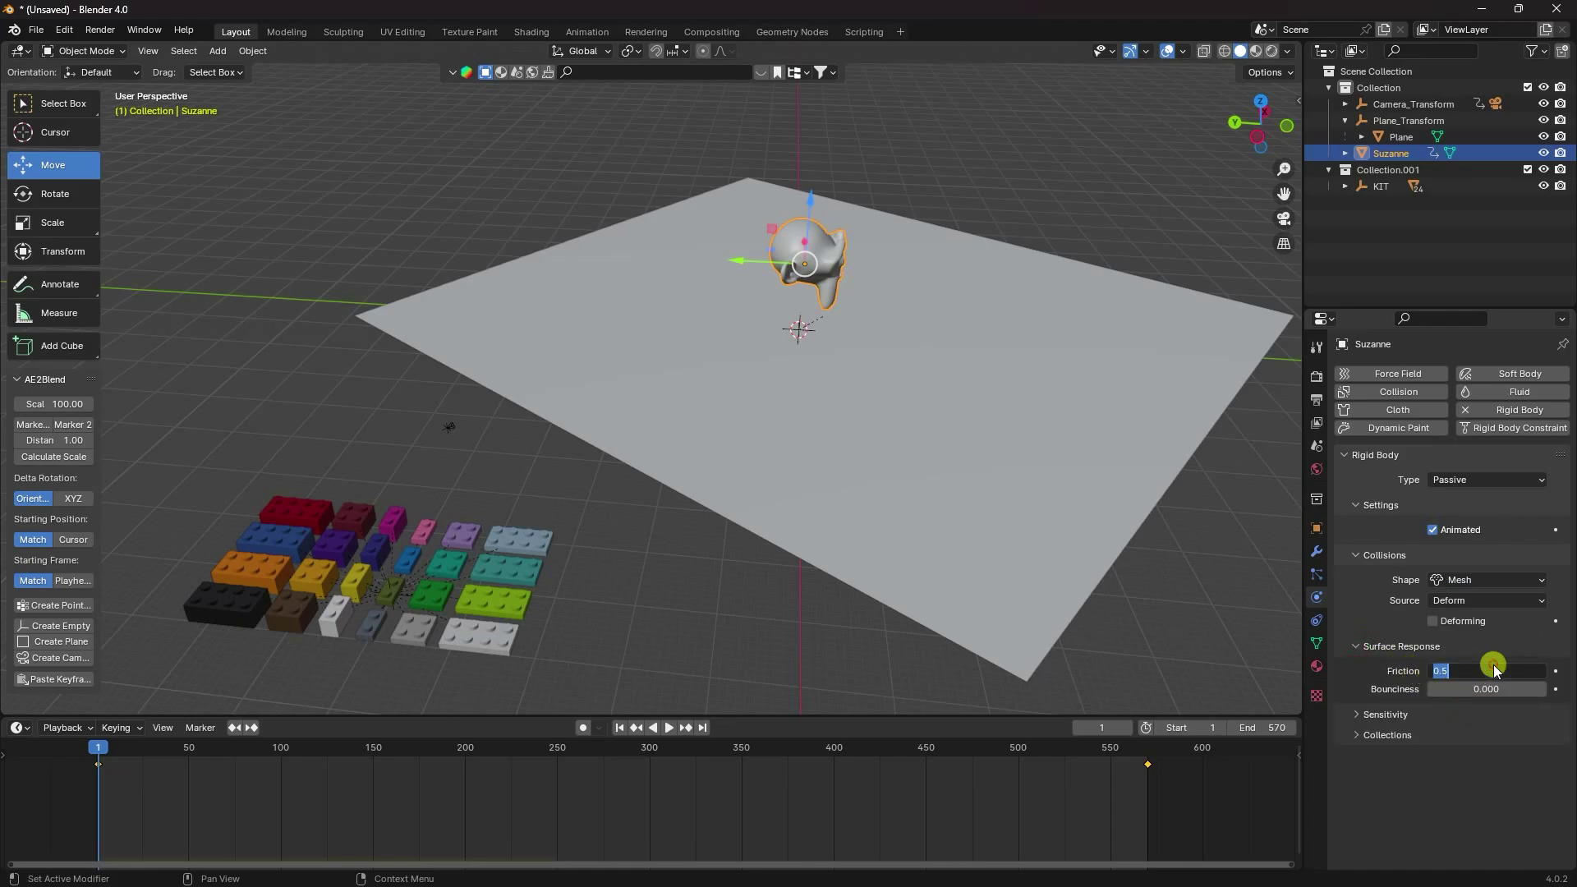
pyautogui.write('0.1')
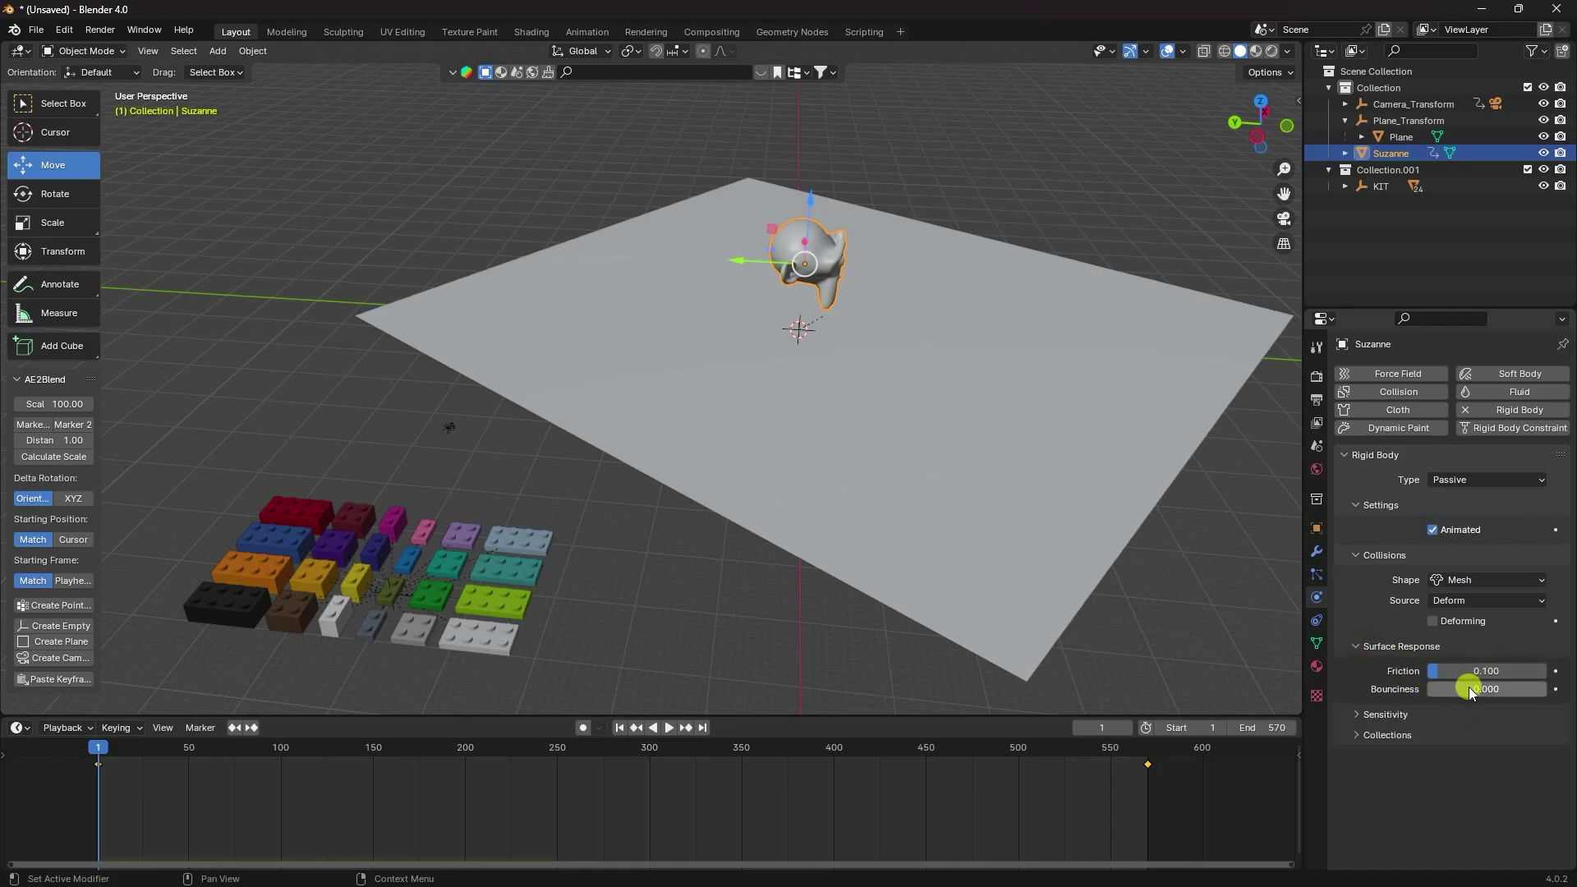
# Set the monkey head's rigid body bounciness to 0.1
pyautogui.click(1469, 690)
pyautogui.write('0.1')
pyautogui.press('Return')
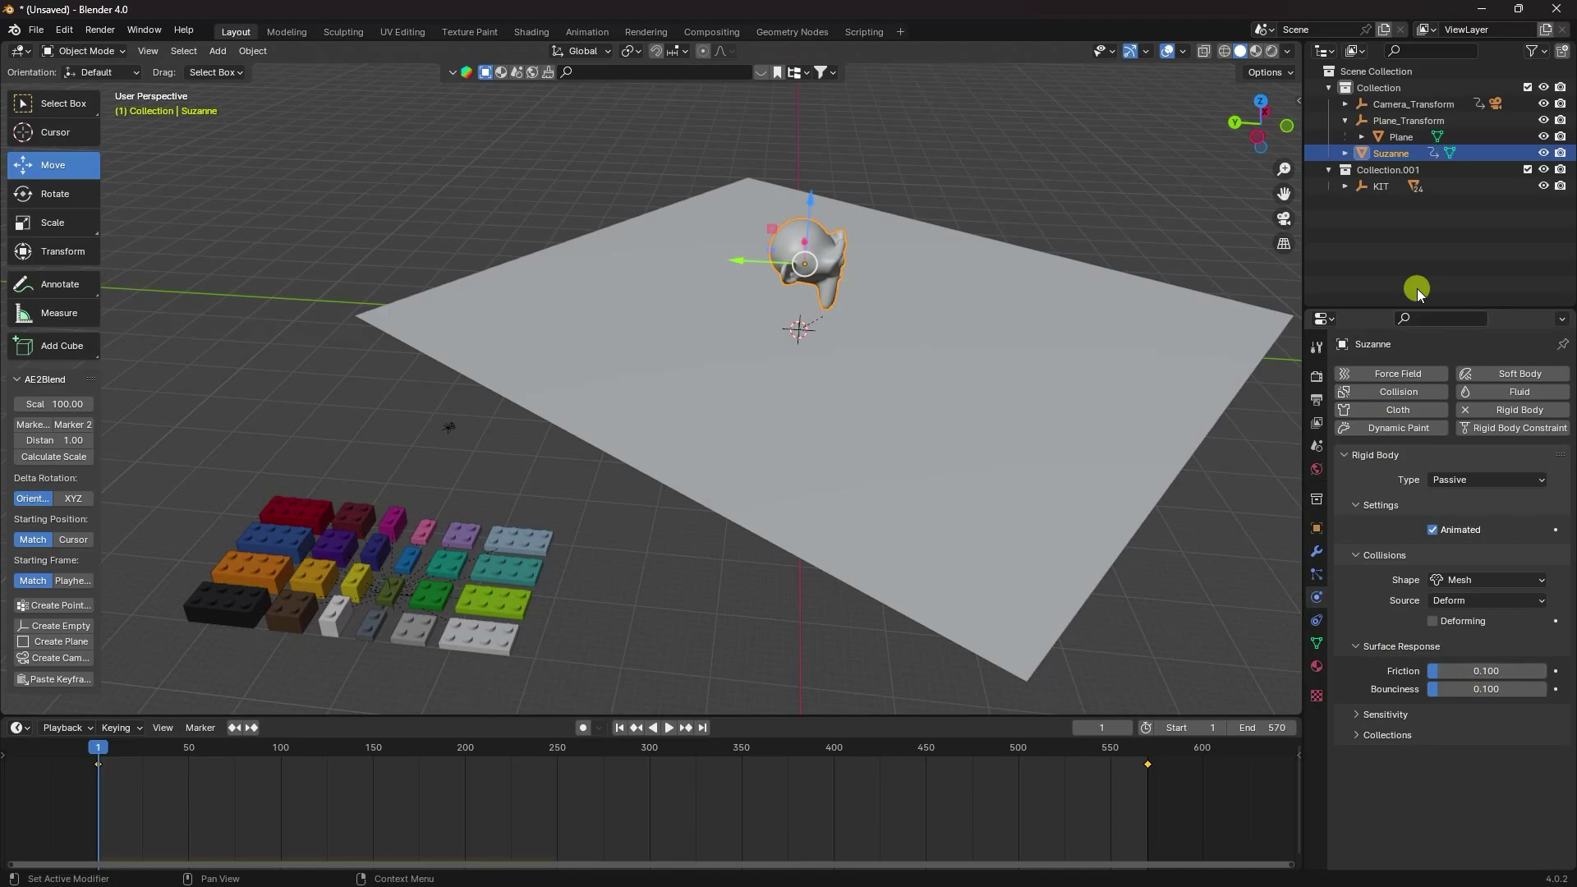
# Add an active rigid body to Brick_1x2_Dark_Pink in the KIT and set its collision shape to Box
pyautogui.click(1346, 186)
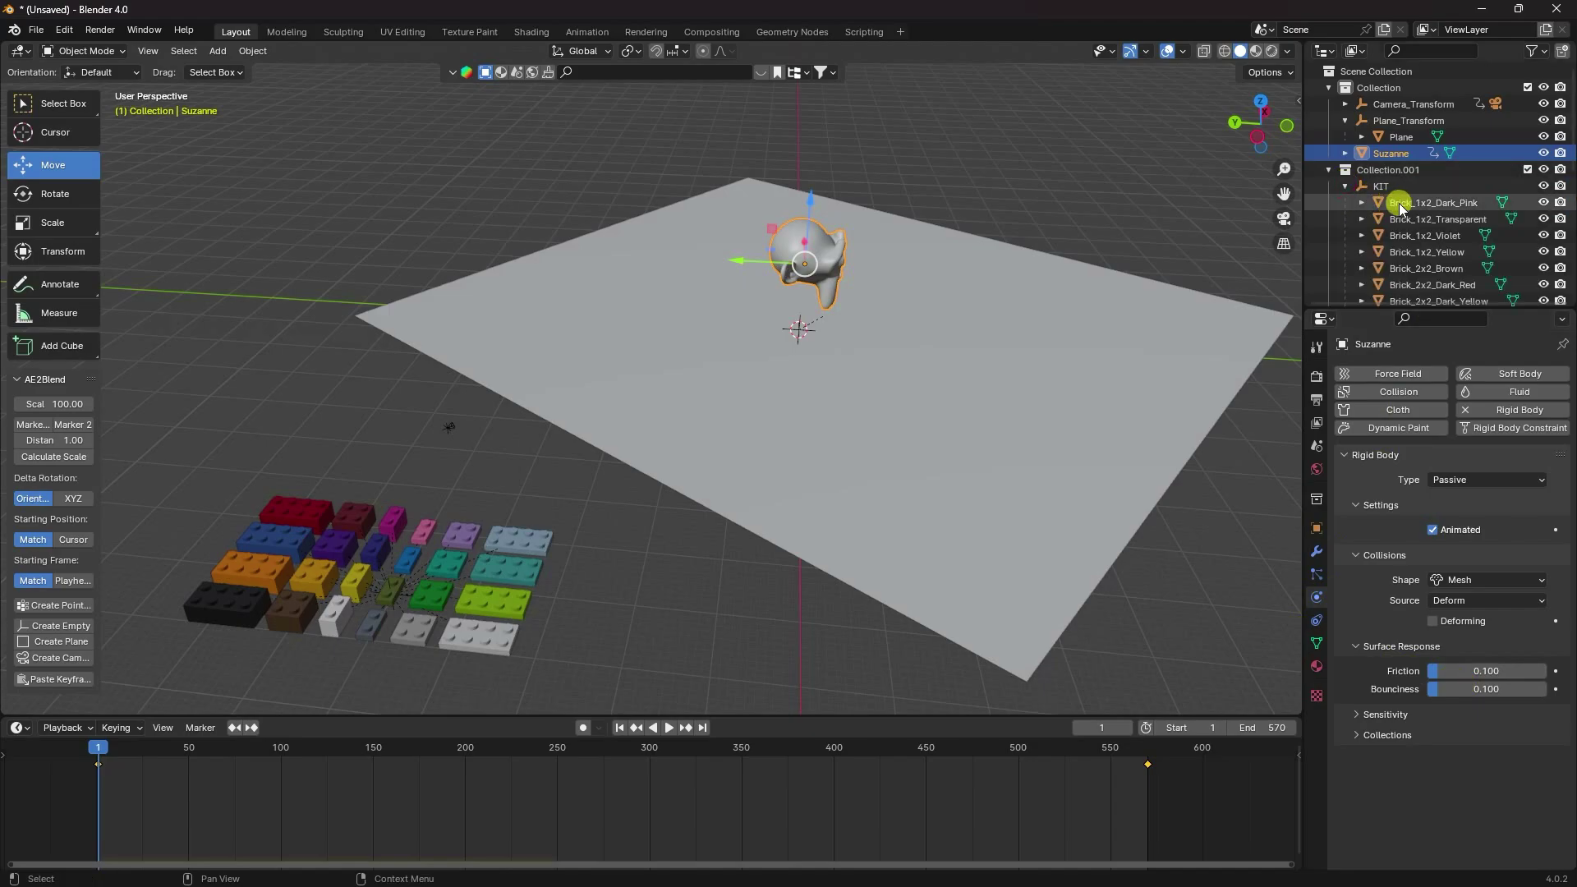
pyautogui.click(1393, 203)
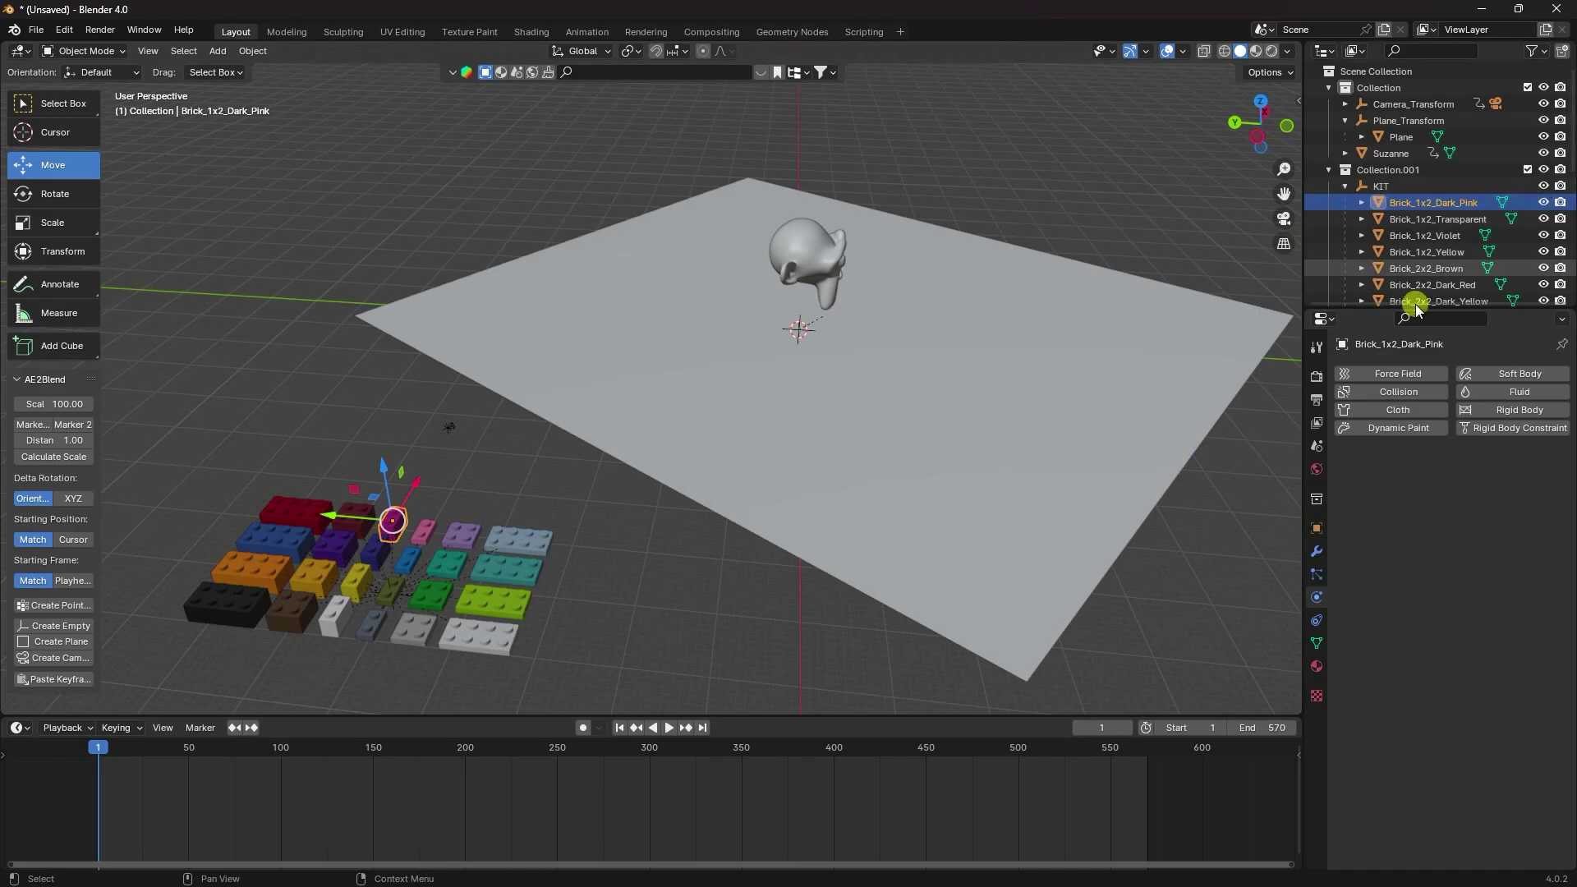
pyautogui.click(1505, 410)
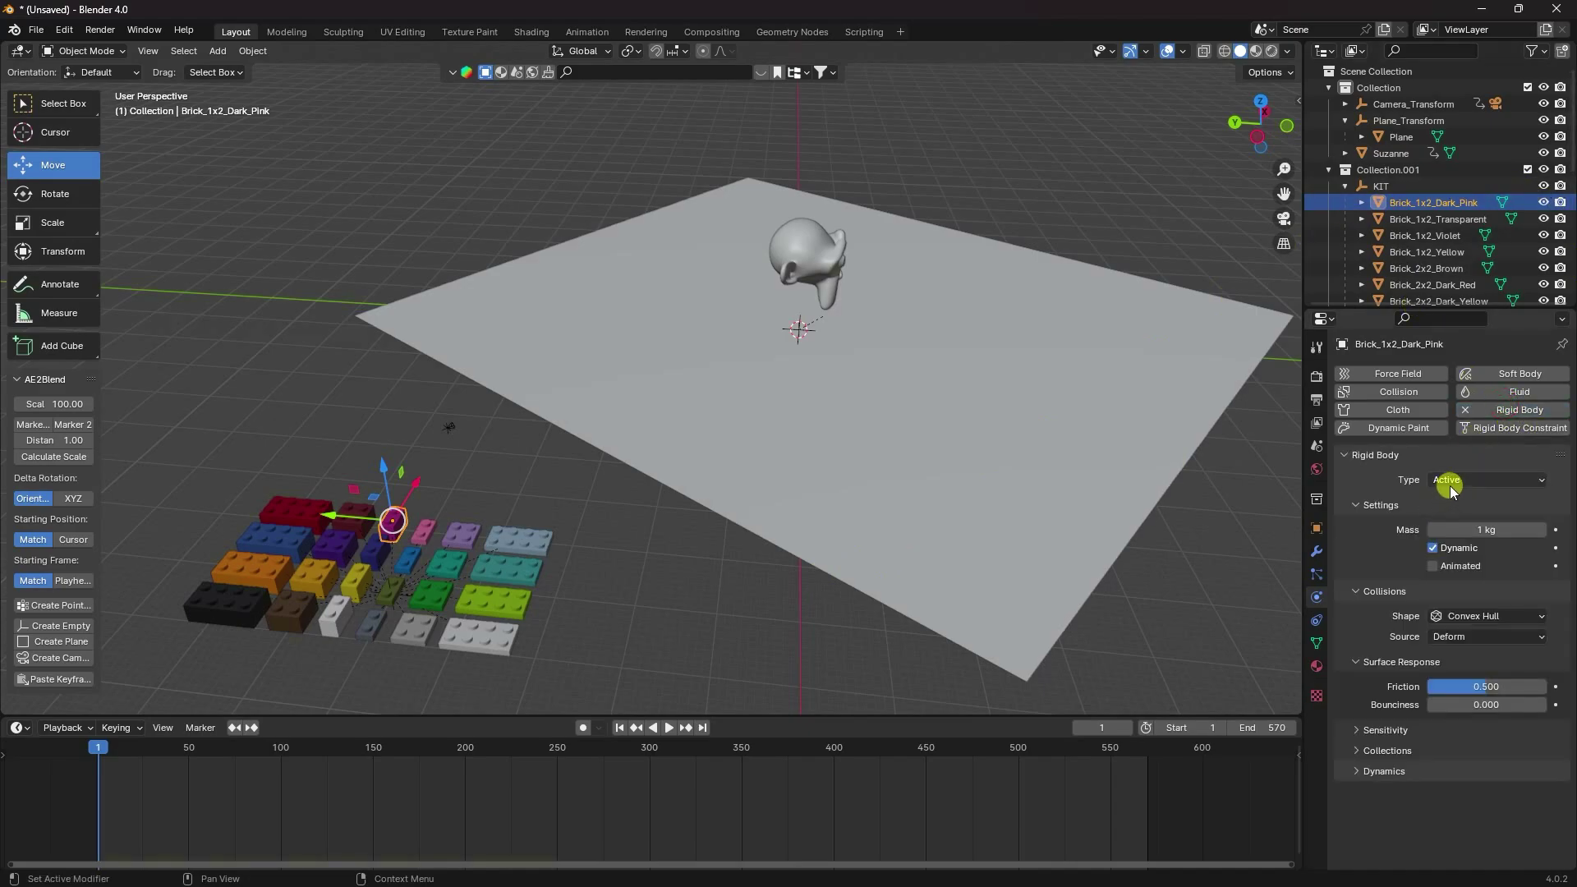
pyautogui.click(1445, 616)
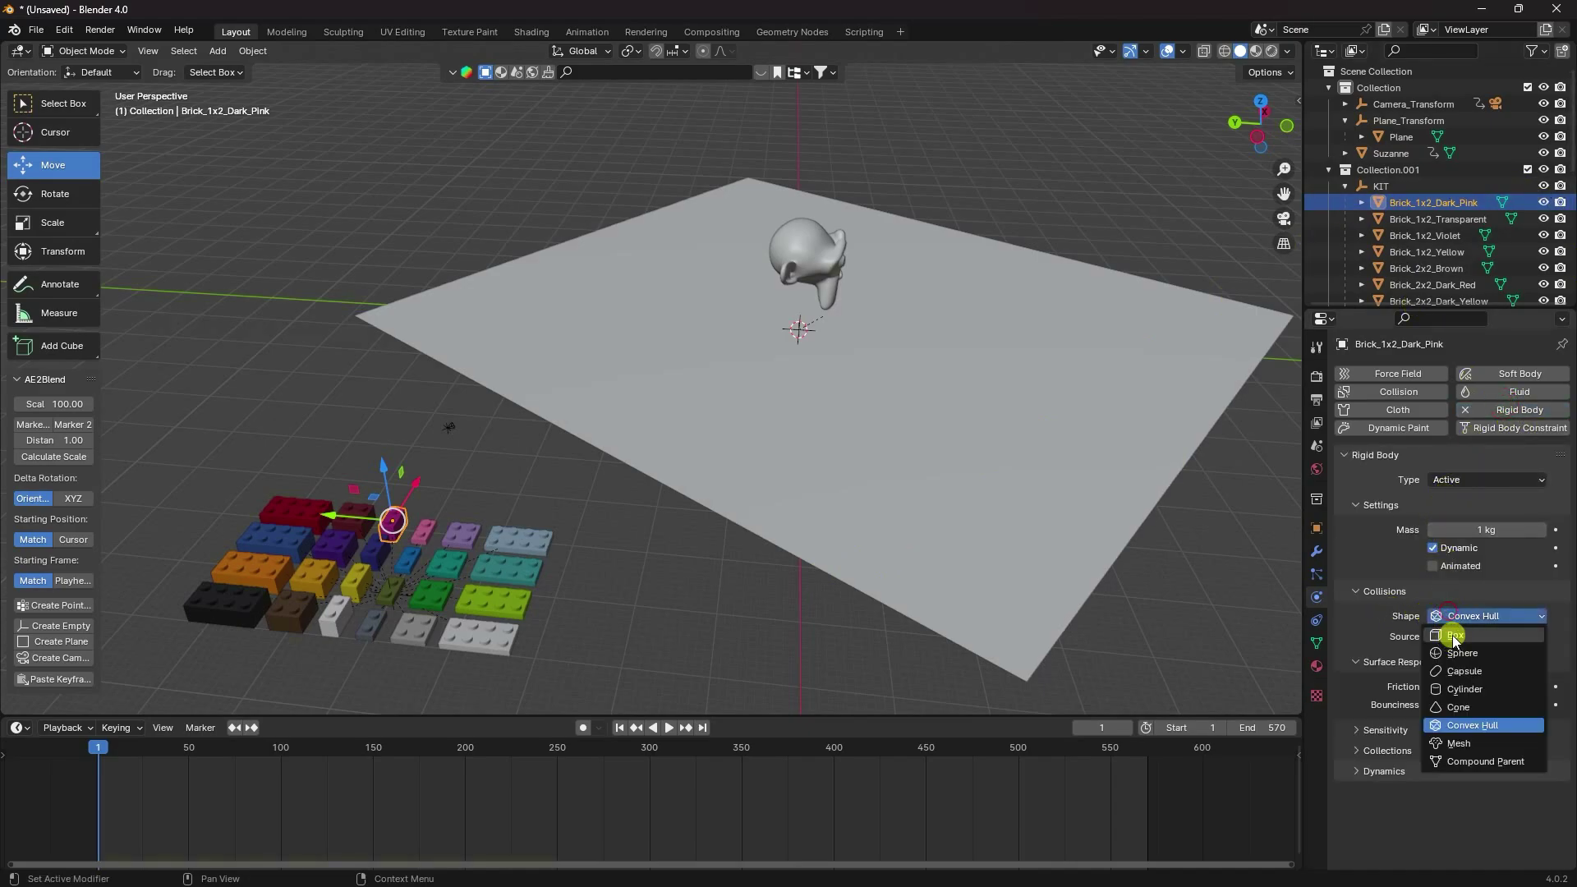
pyautogui.click(1452, 639)
# Set both the friction and the bounciness of the dark pink brick's rigid body to 0.1
pyautogui.click(1455, 666)
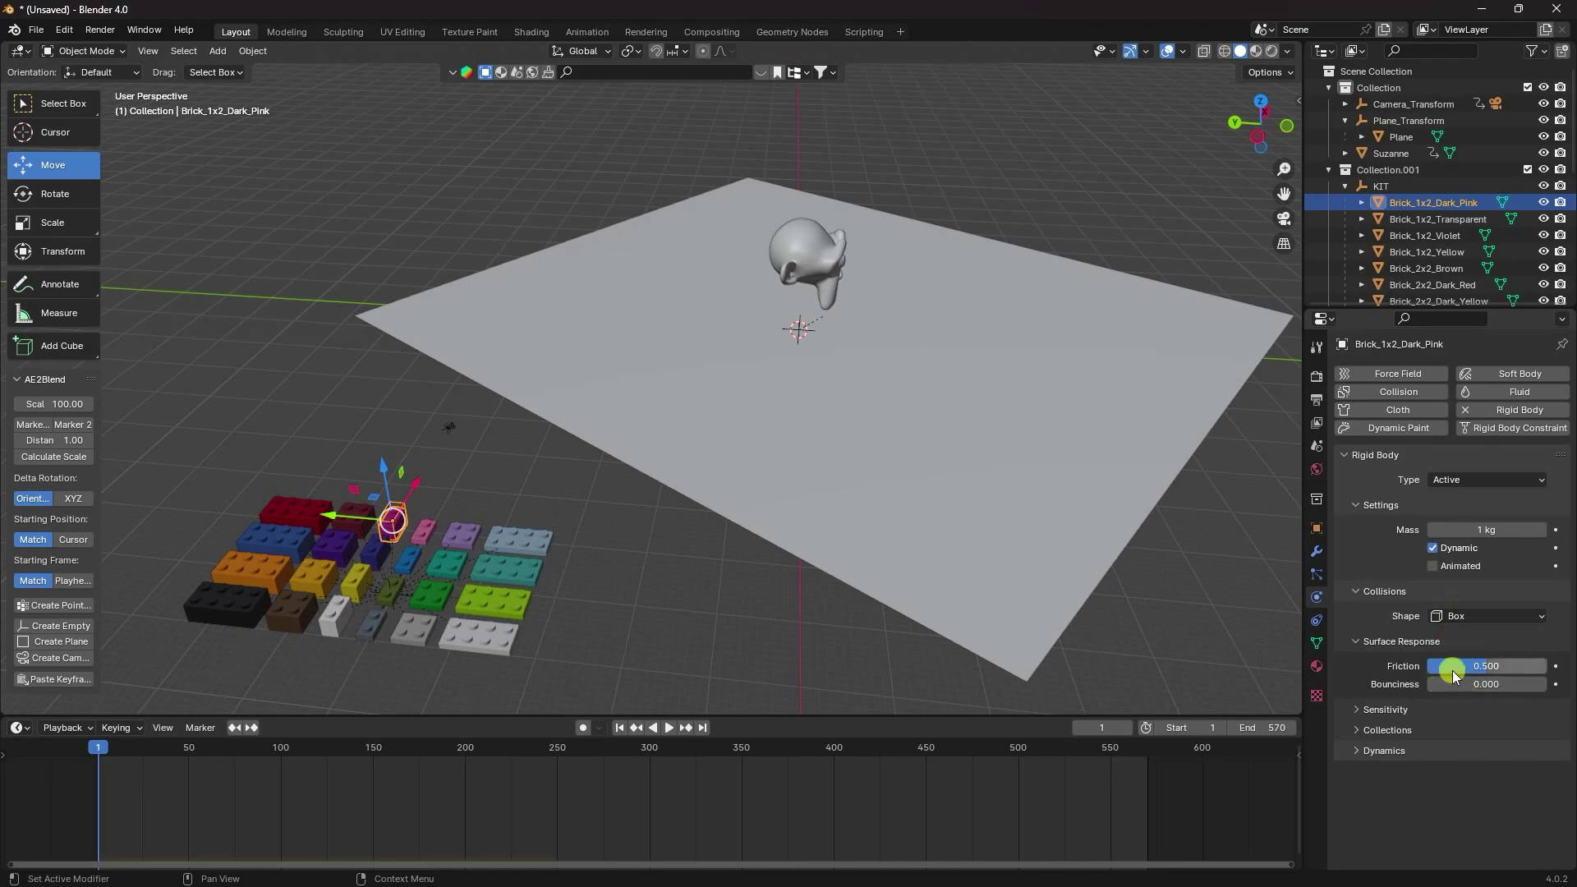
pyautogui.write('0.1')
pyautogui.press('Return')
pyautogui.click(1454, 683)
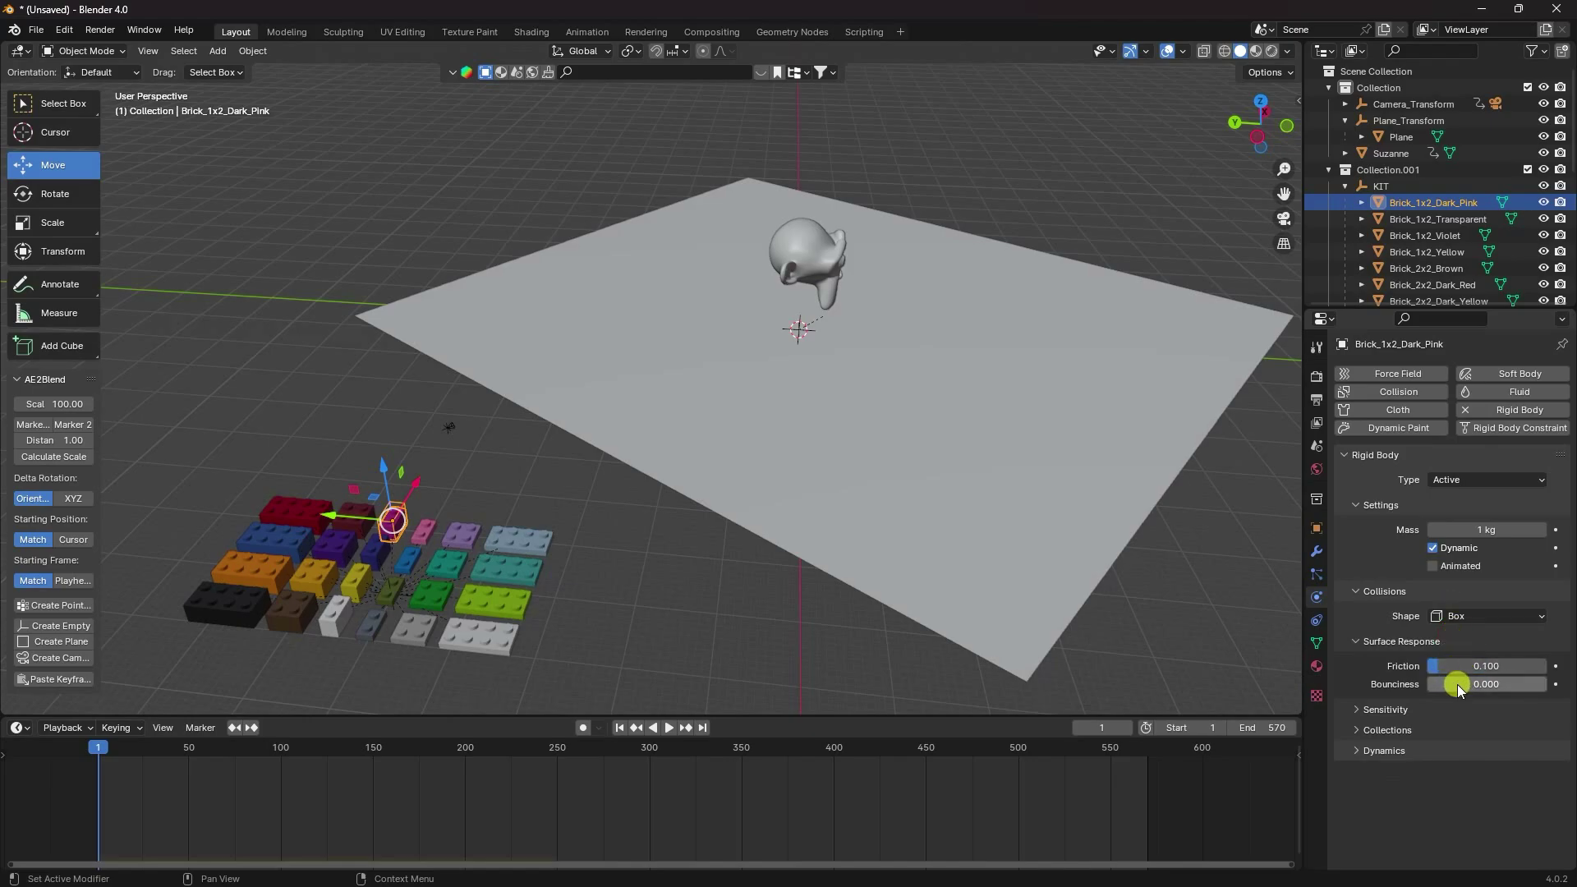
pyautogui.write('0.1')
pyautogui.press('Return')
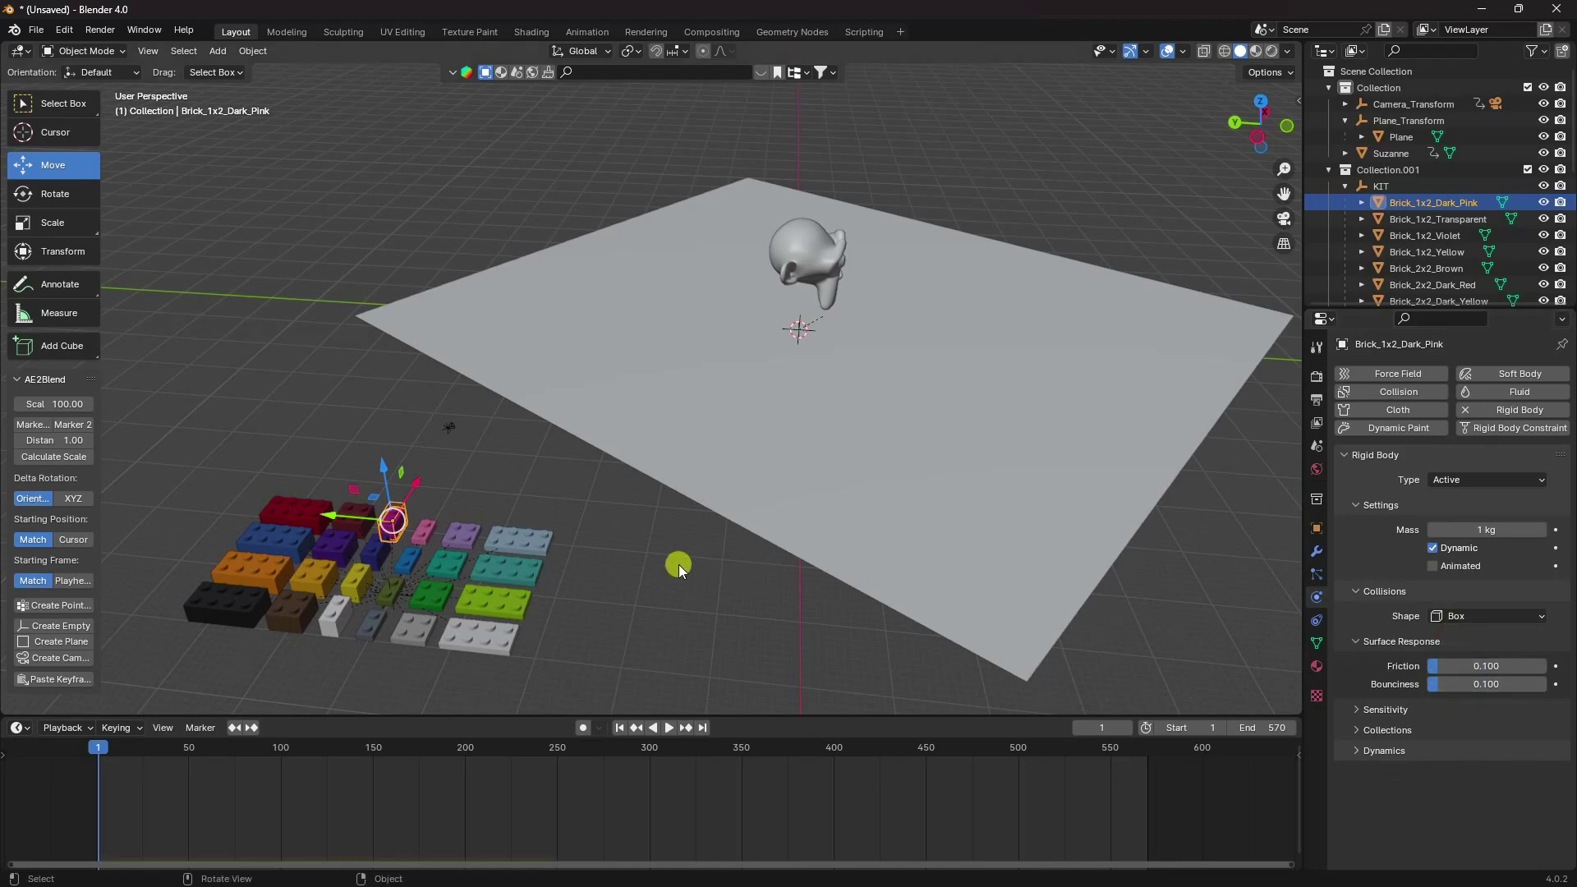
# Copy the dark pink brick's rigid body settings to all the other KIT bricks, from Brick_1x2_Dark_Pink through Plane_2x4_White, and deselect them
pyautogui.keyDown('shift'); pyautogui.moveTo(676, 563); pyautogui.dragTo(793, 492, button='middle'); pyautogui.keyUp('shift')
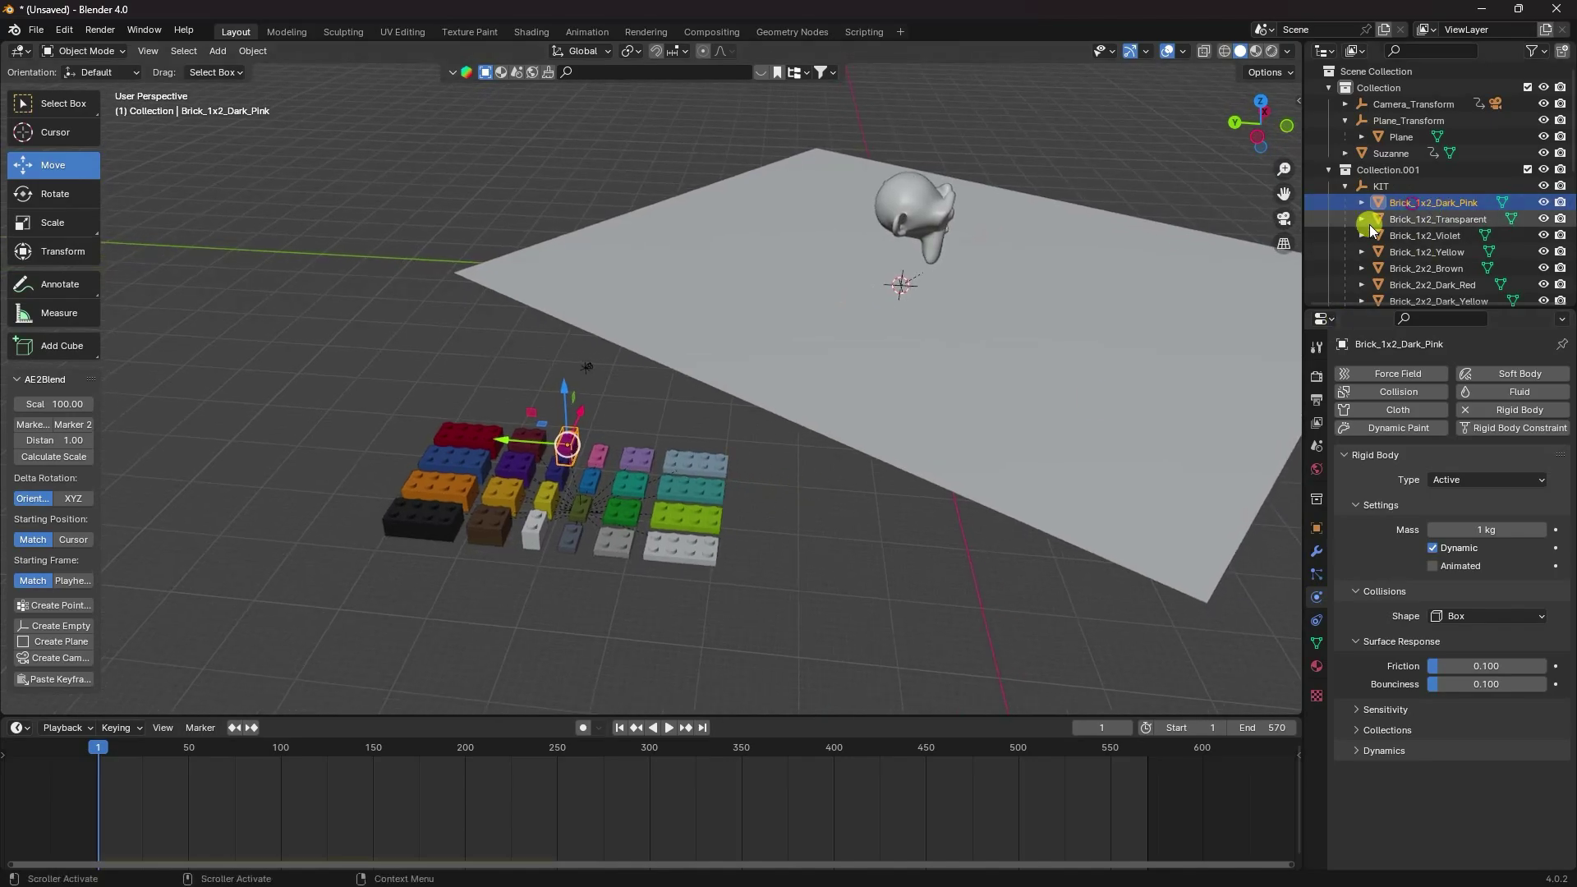
pyautogui.scroll(-6, 1421, 255)
pyautogui.keyDown('shift'); pyautogui.click(1426, 289); pyautogui.keyUp('shift')
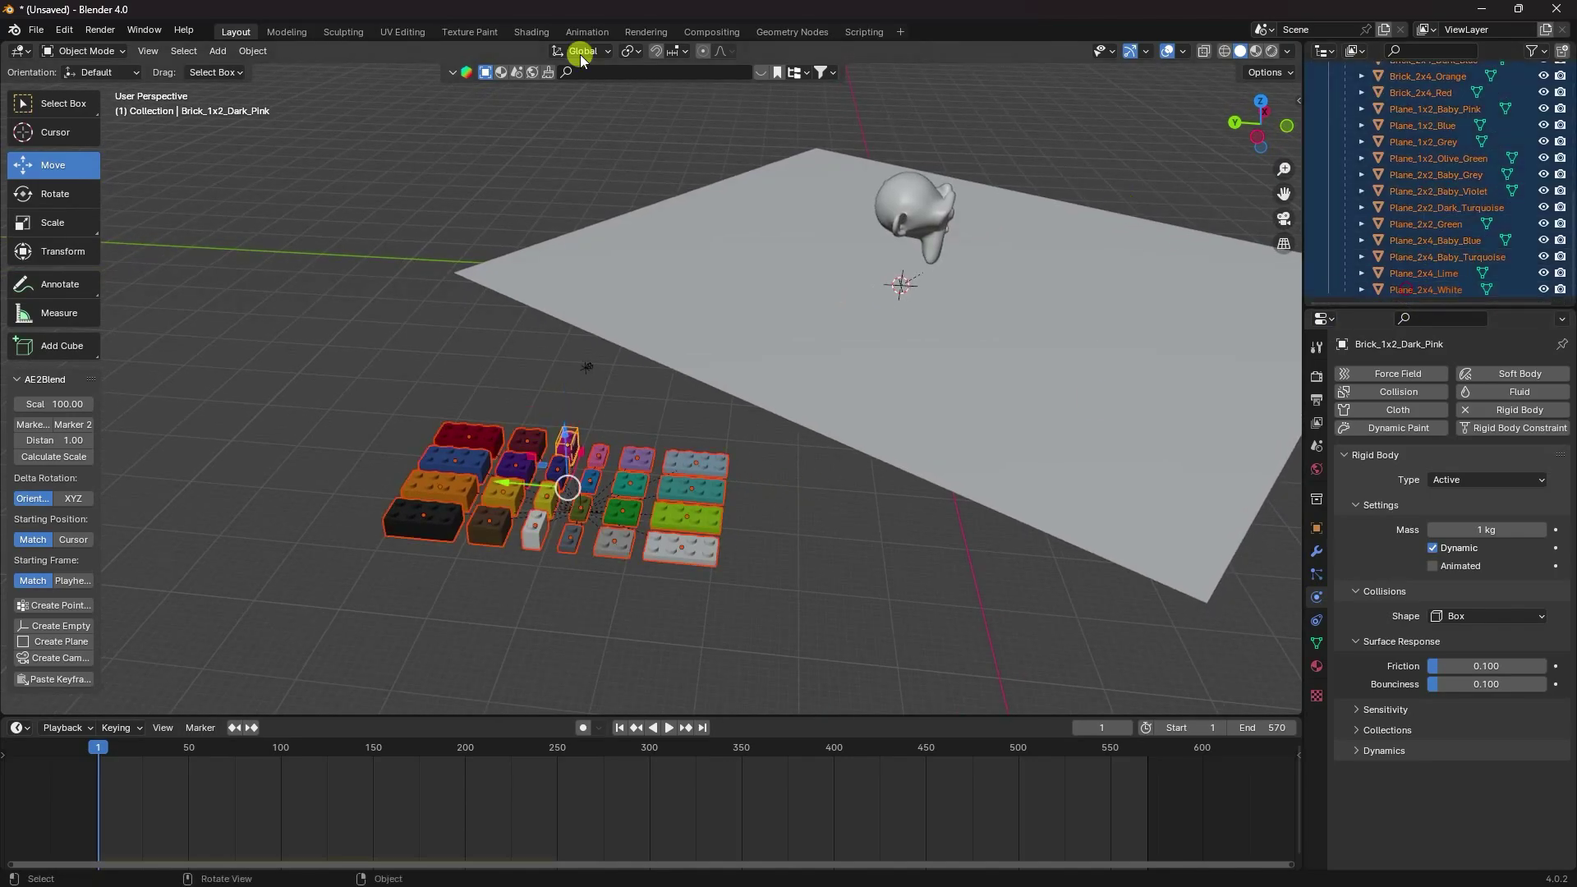
pyautogui.click(253, 51)
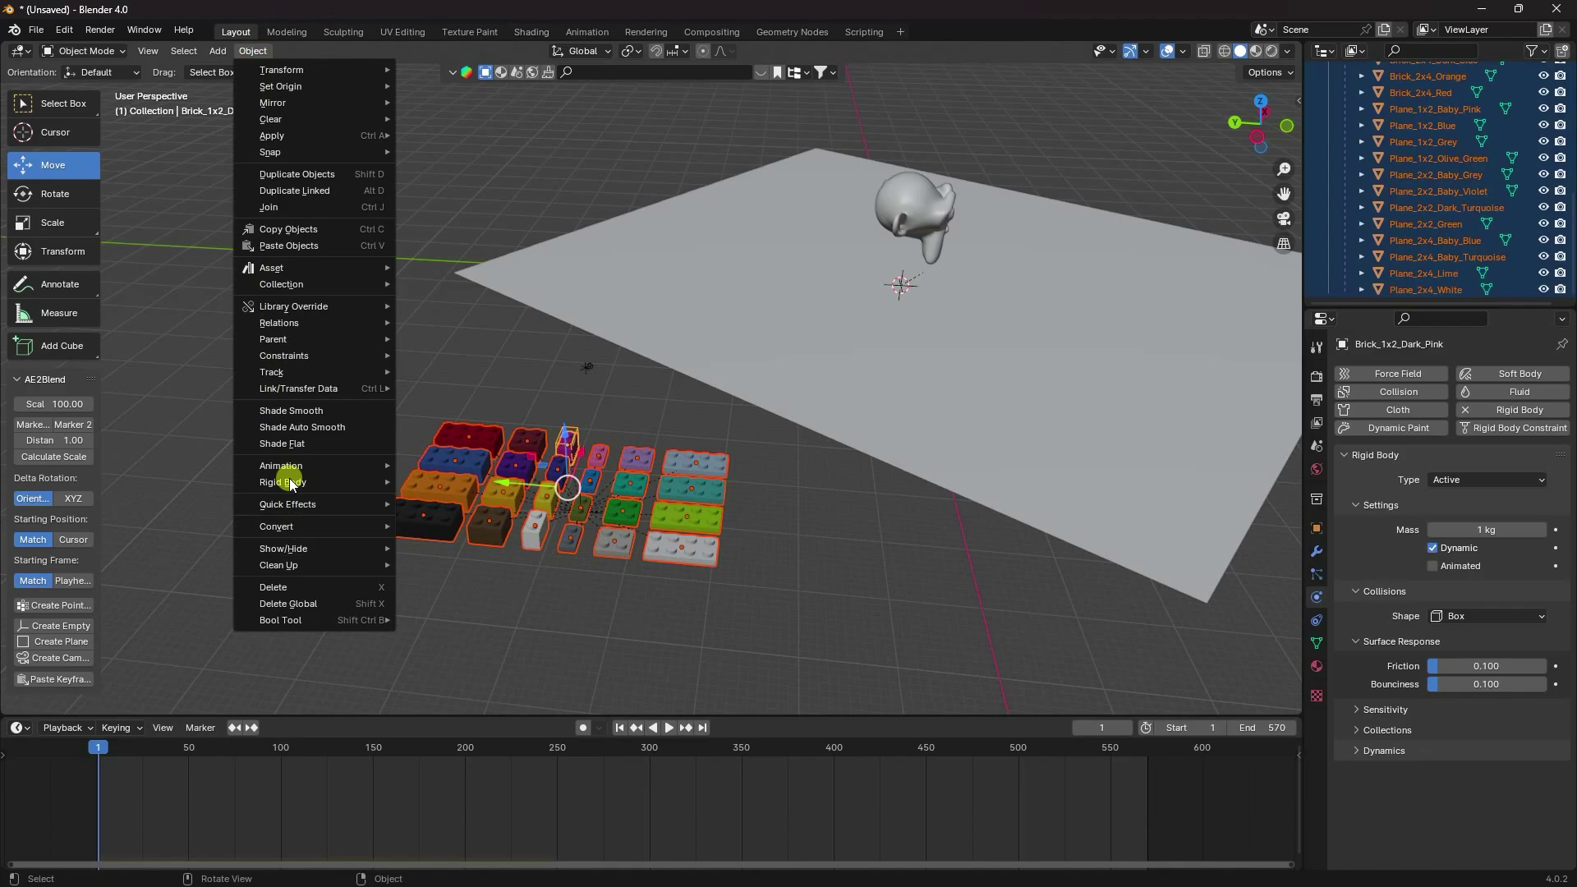
pyautogui.moveTo(285, 485)
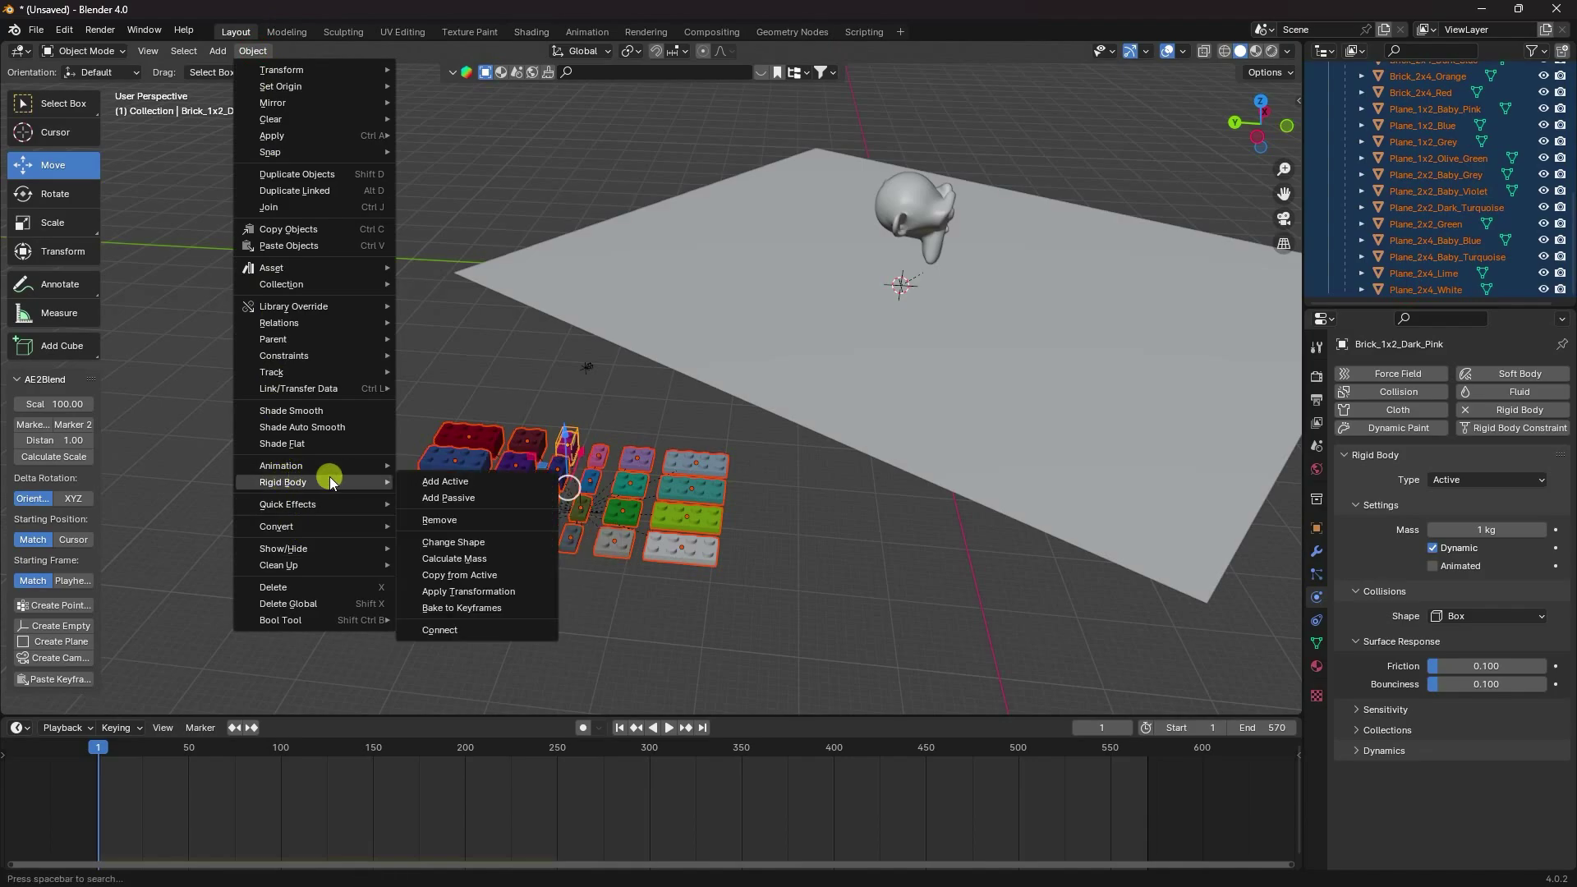
pyautogui.click(459, 576)
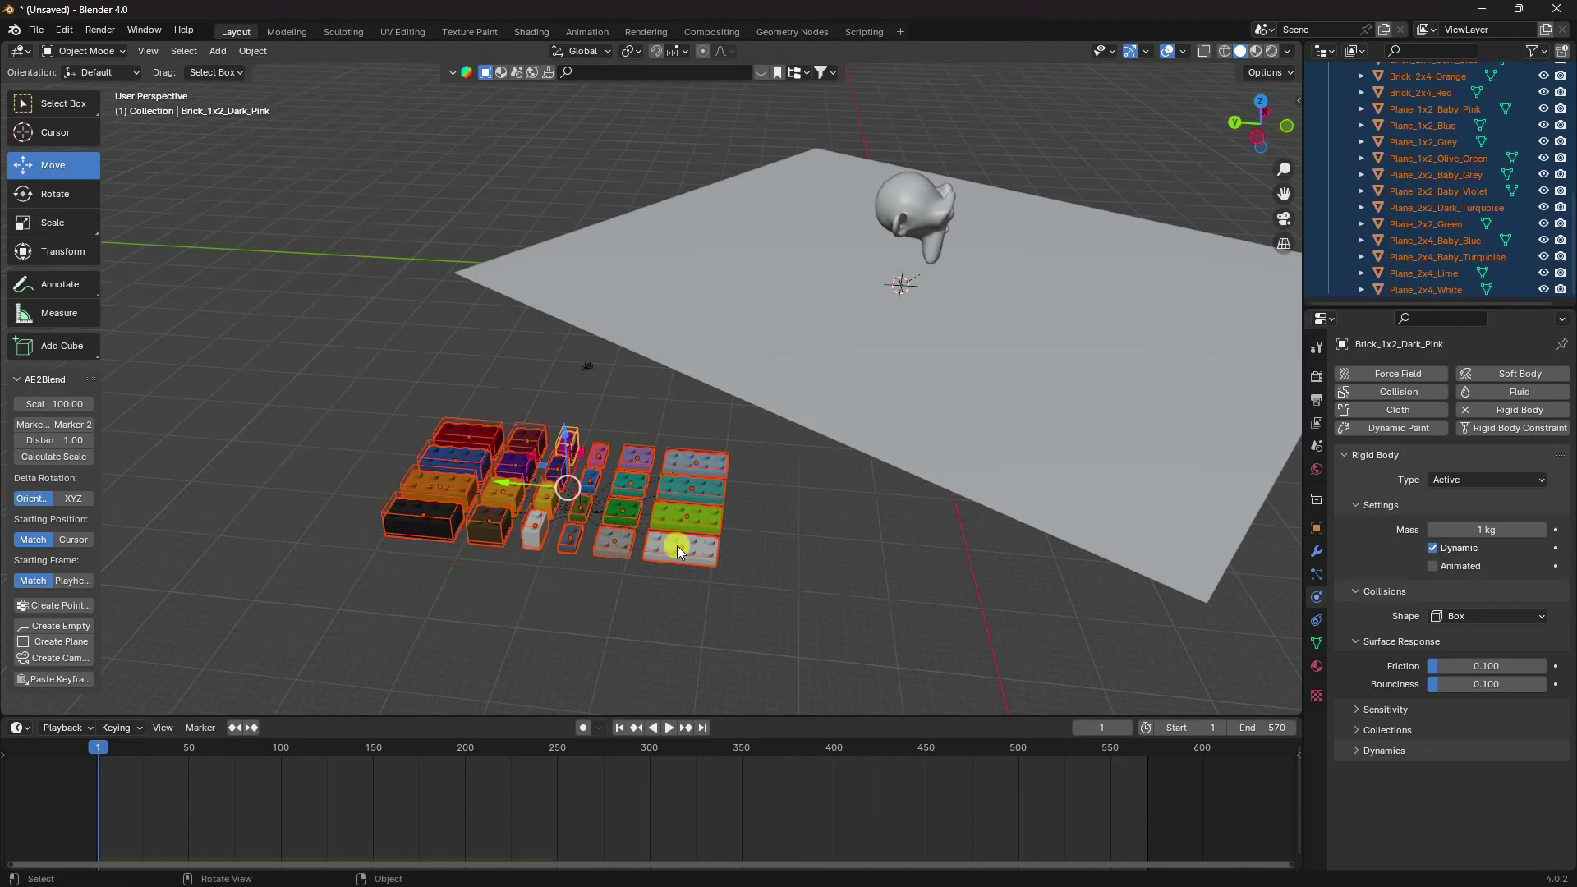
pyautogui.moveTo(677, 546); pyautogui.dragTo(723, 563, button='middle')
pyautogui.click(773, 514)
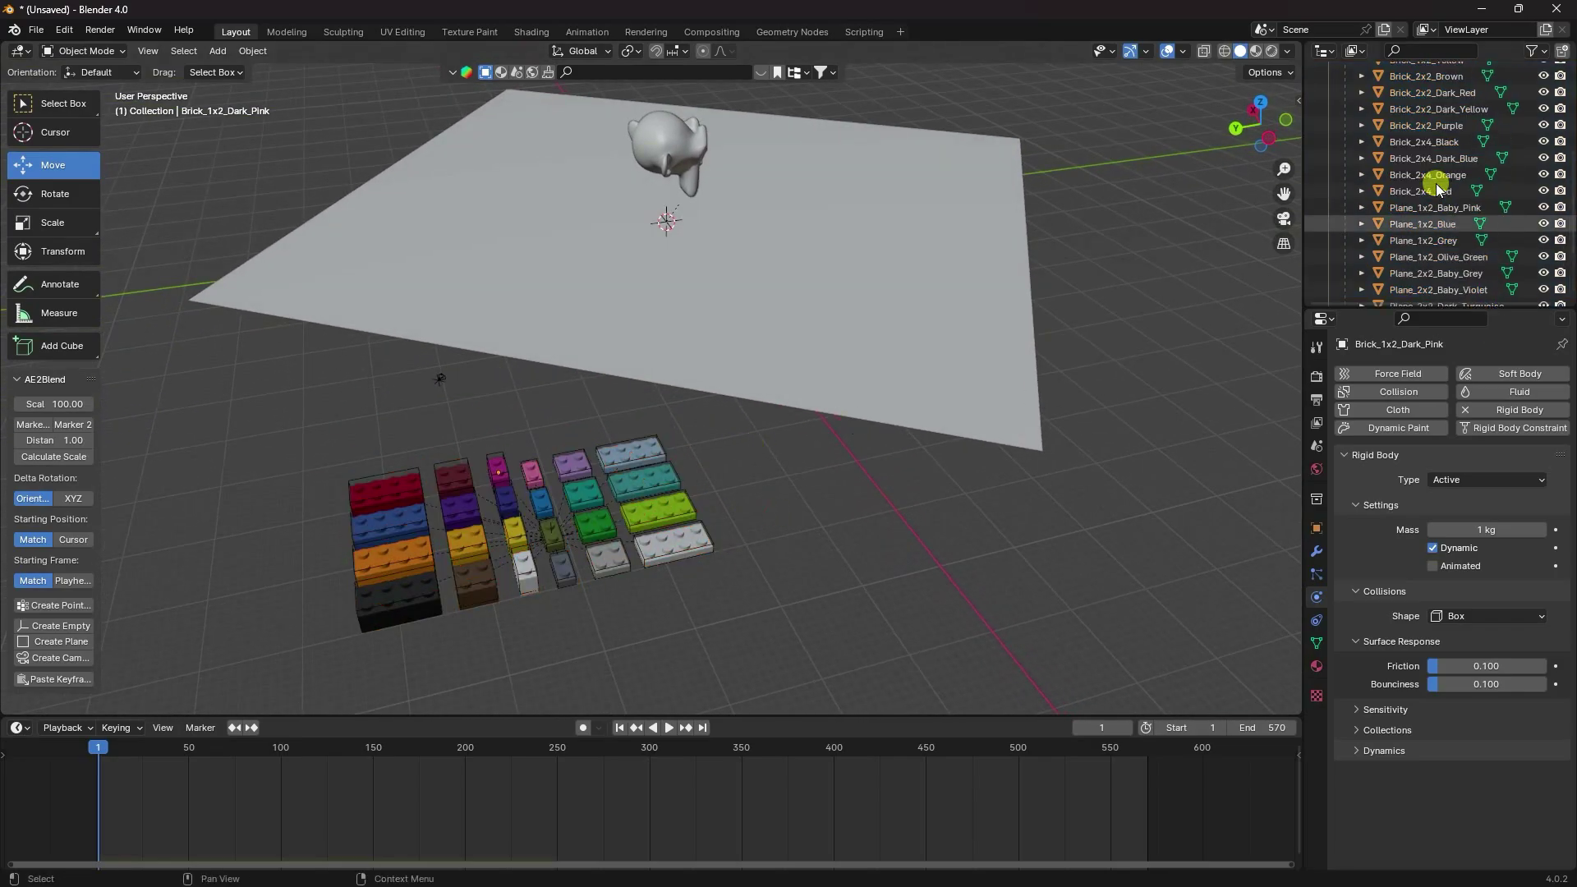
# Collapse the KIT hierarchy and add a UV sphere to Collection.001
pyautogui.scroll(6, 1416, 190)
pyautogui.click(1347, 187)
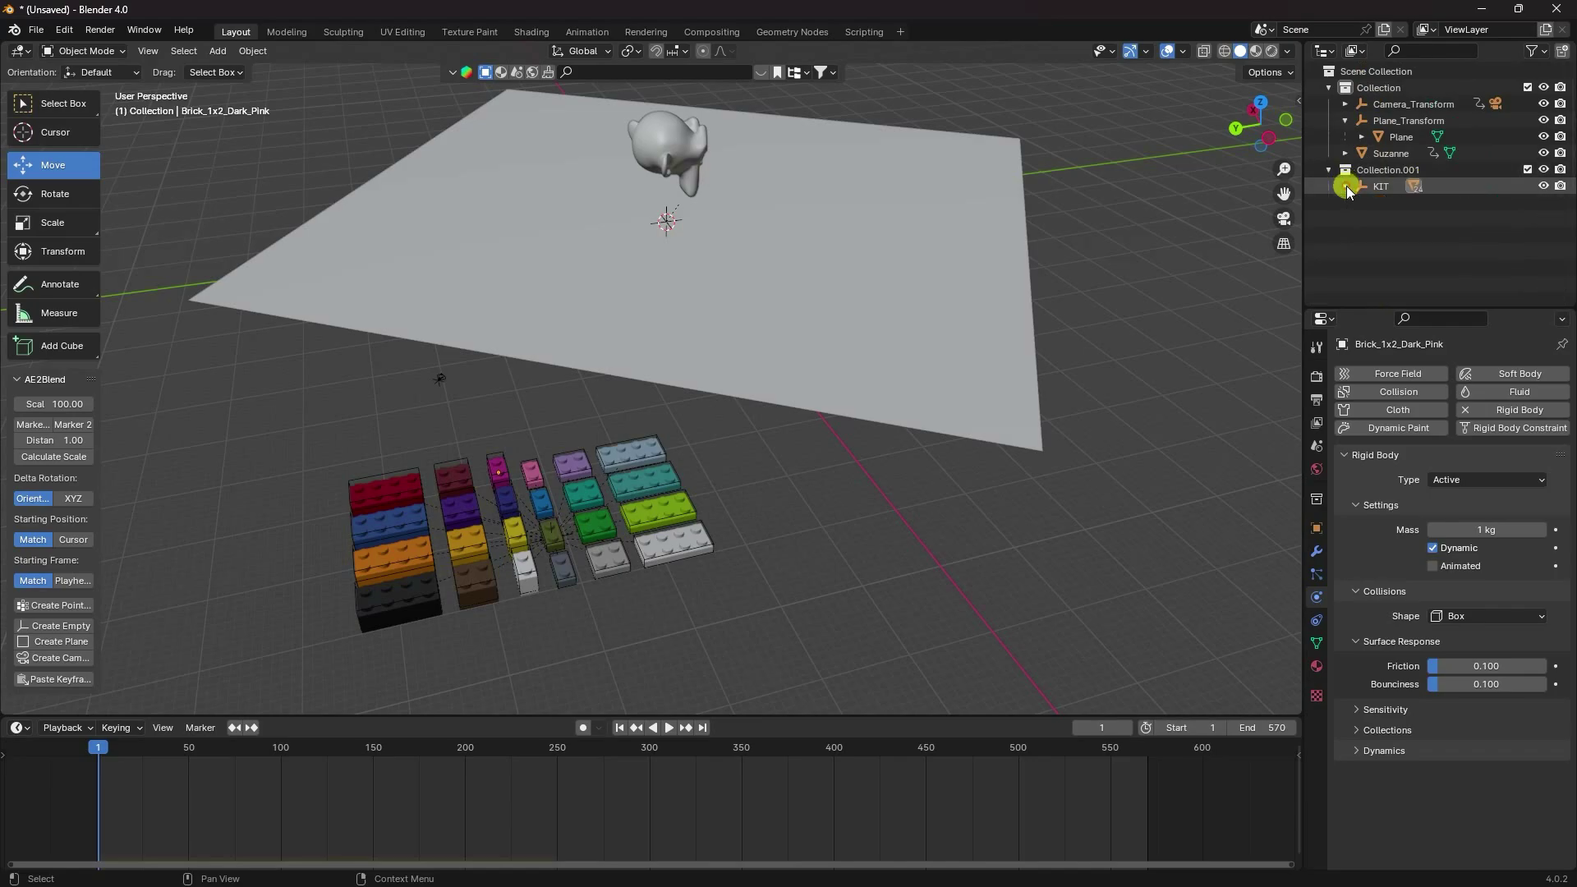
pyautogui.click(1373, 170)
pyautogui.click(216, 52)
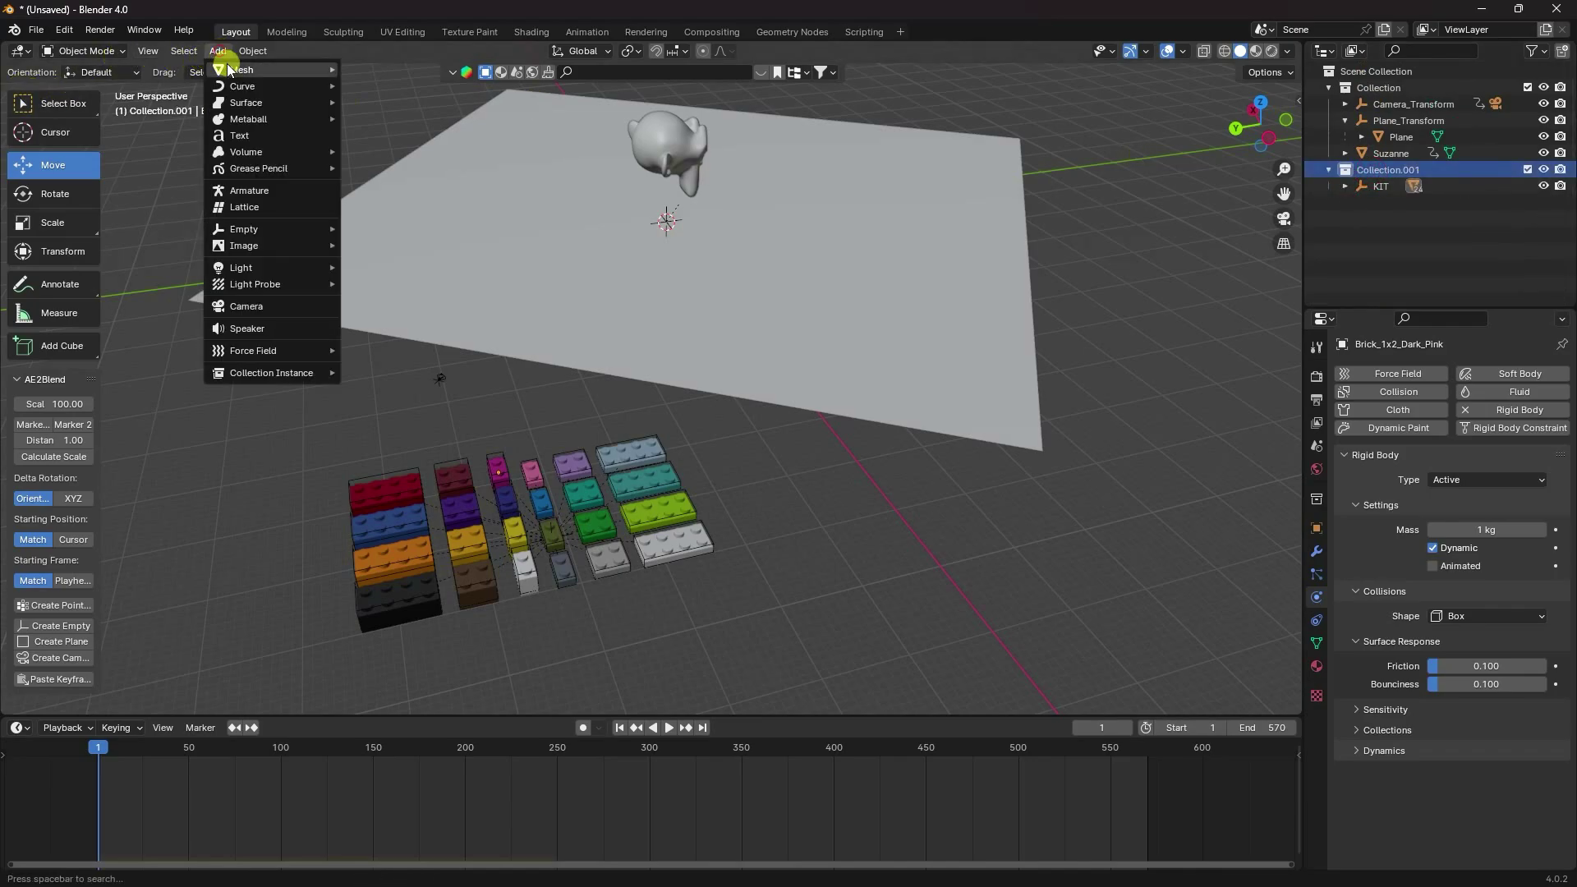
pyautogui.moveTo(230, 67)
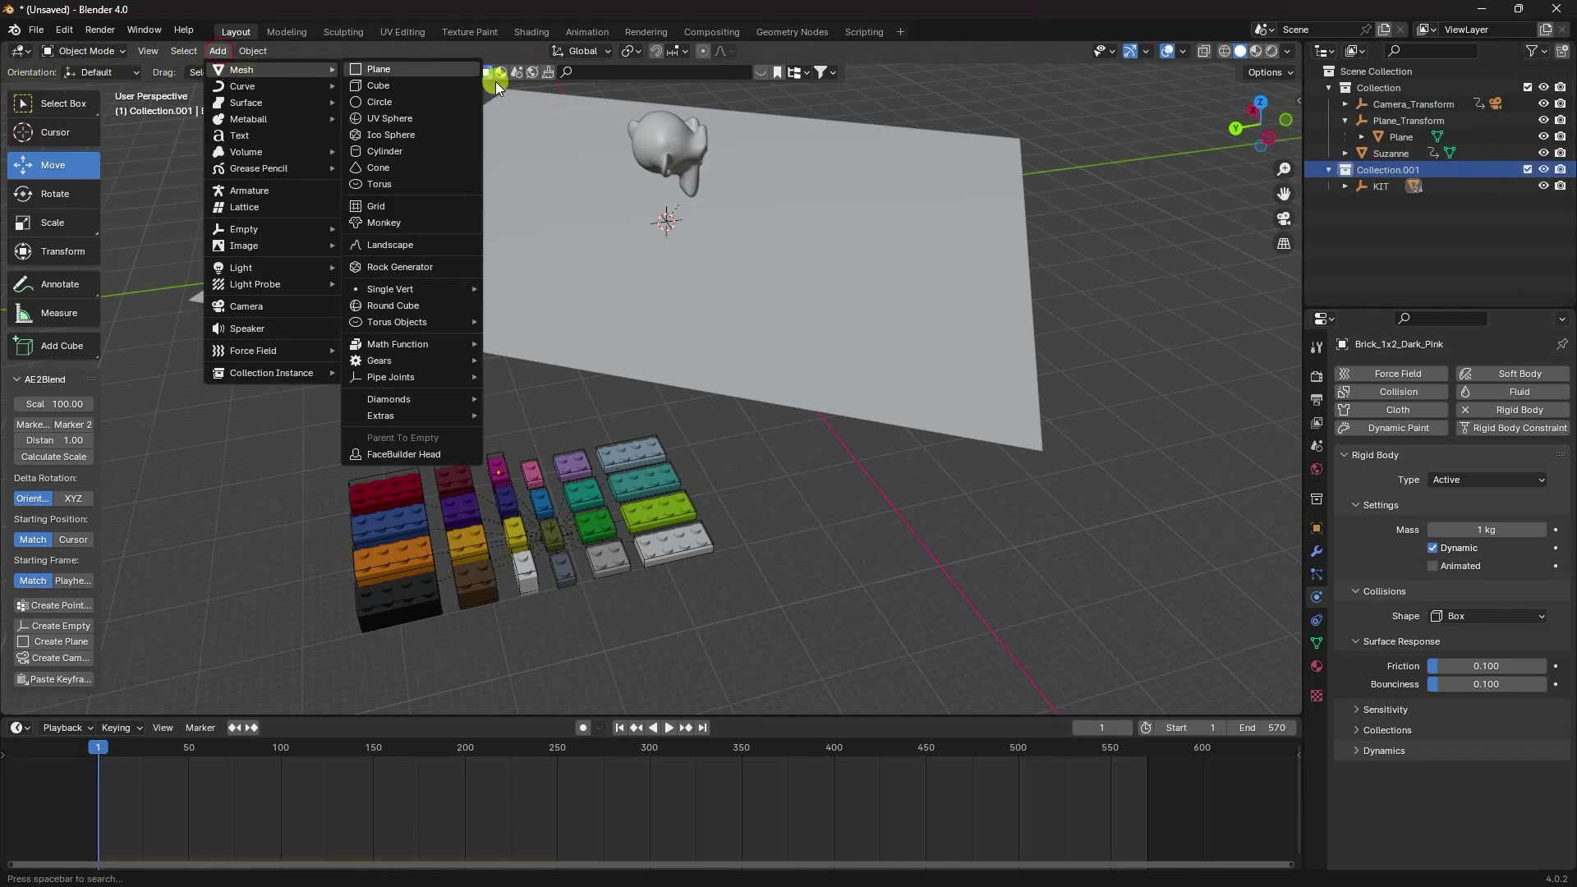
pyautogui.click(407, 115)
# In top view, move the sphere along X and Y to sit just beyond the end of the white 2x4 brick
pyautogui.moveTo(585, 193); pyautogui.dragTo(684, 346, button='middle')
pyautogui.scroll(3, 657, 337)
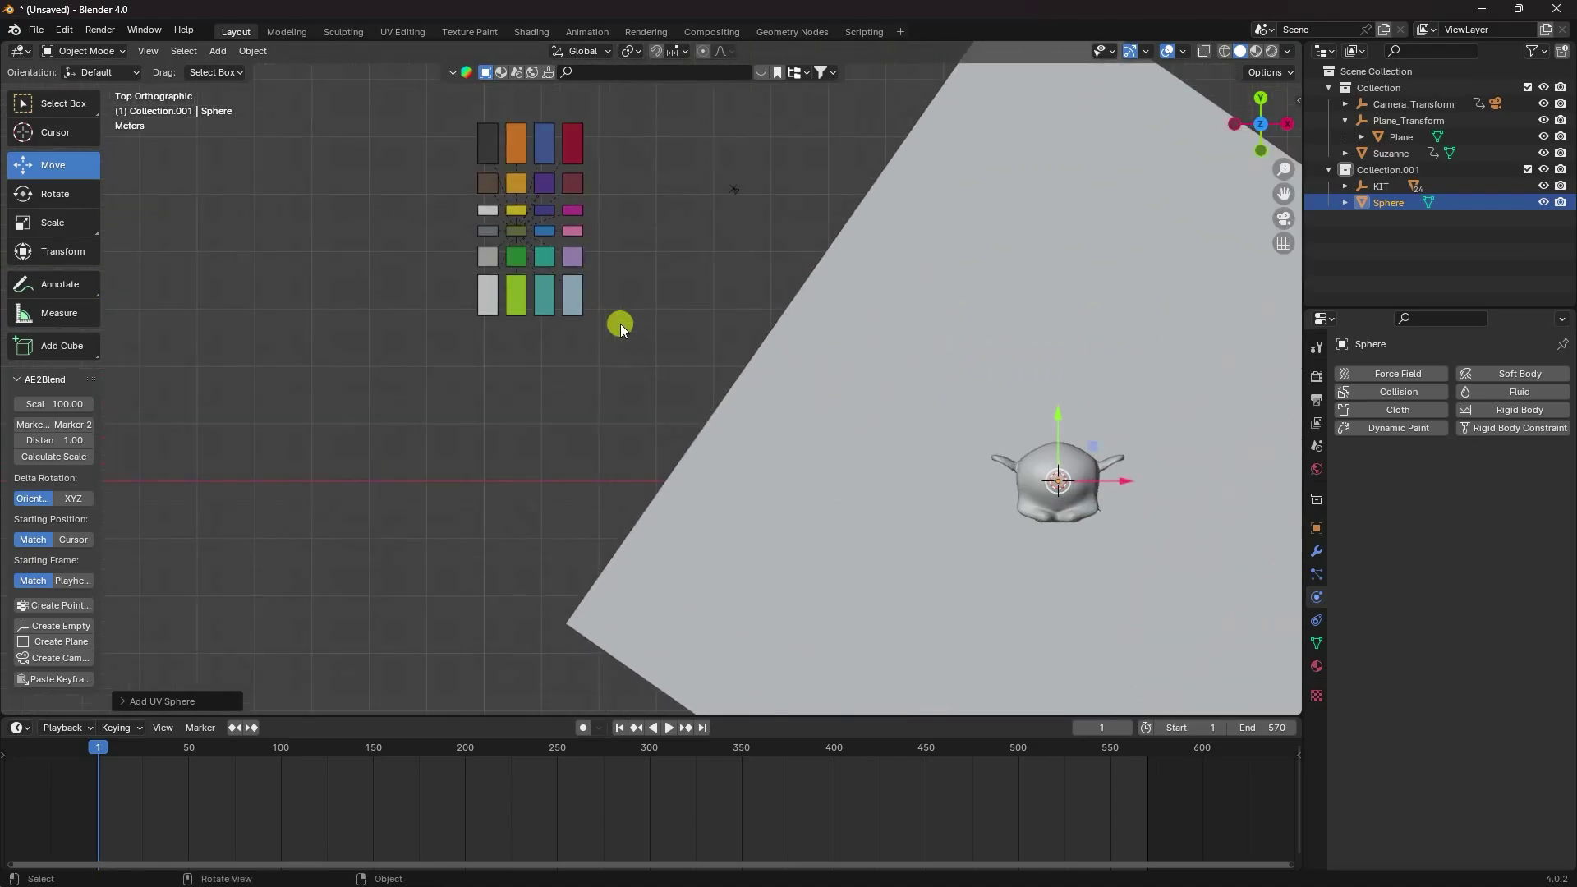
pyautogui.moveTo(1117, 487); pyautogui.dragTo(552, 485)
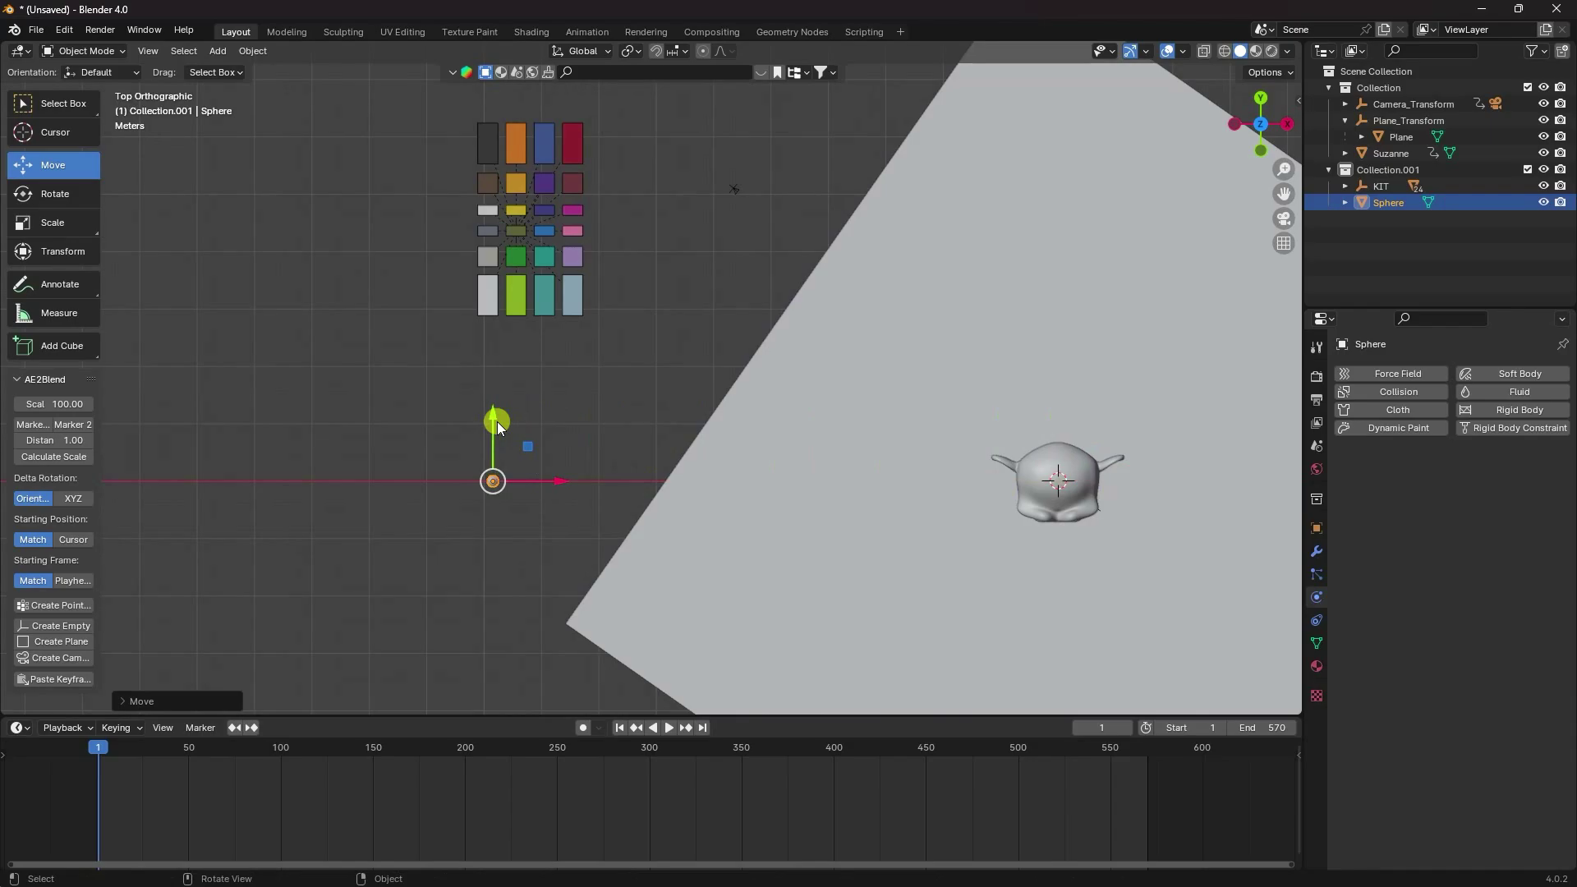
pyautogui.moveTo(495, 420); pyautogui.dragTo(475, 265)
pyautogui.scroll(5, 476, 299)
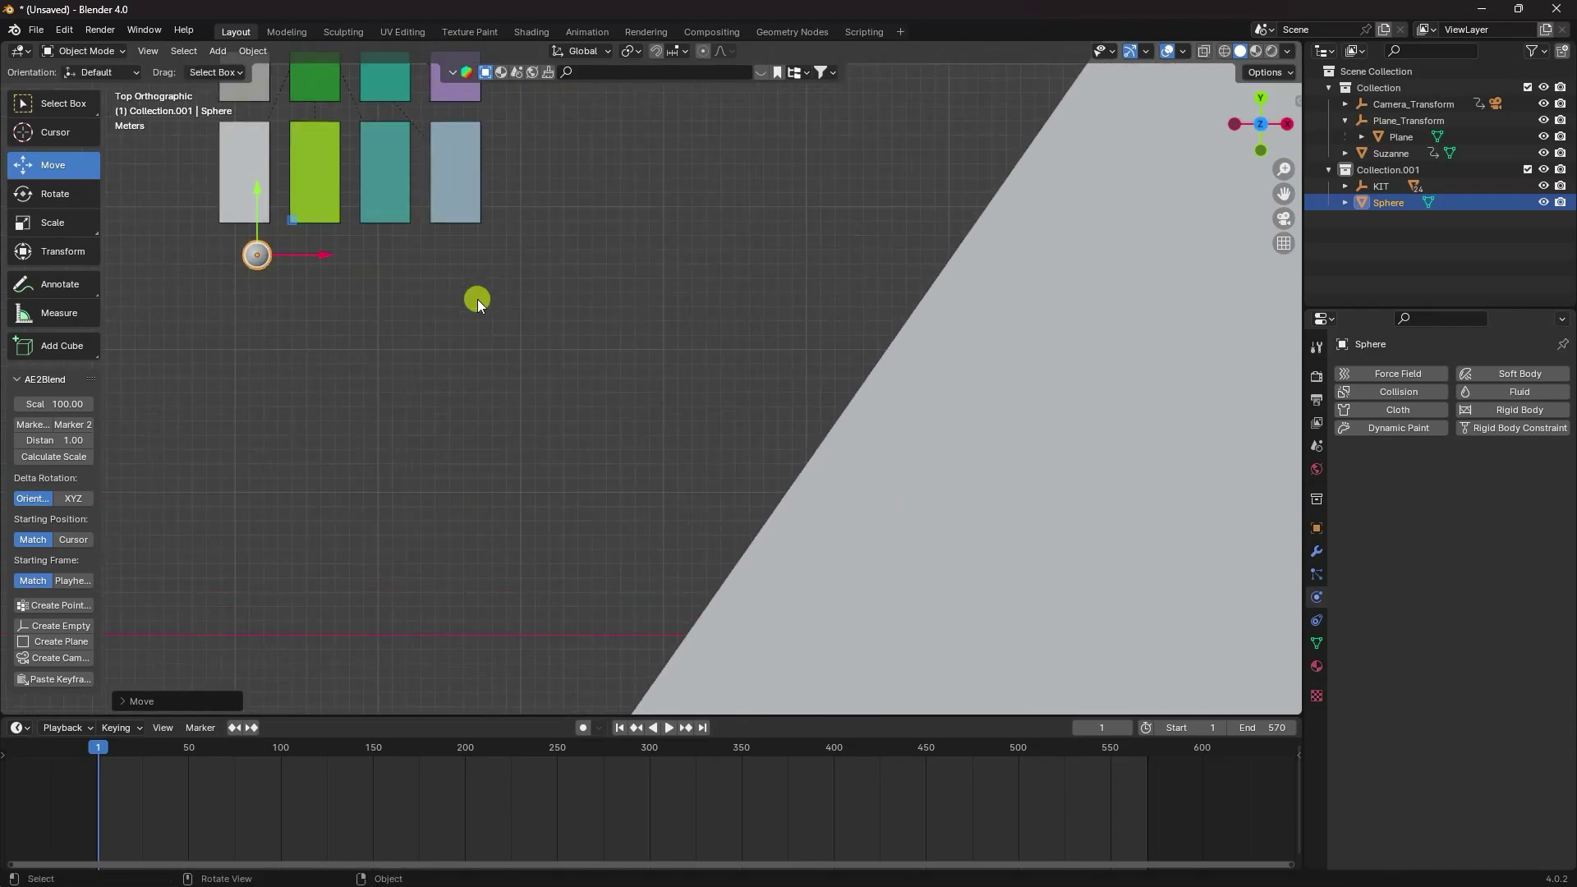
pyautogui.keyDown('shift'); pyautogui.moveTo(477, 299); pyautogui.dragTo(628, 489, button='middle'); pyautogui.keyUp('shift')
pyautogui.scroll(2, 430, 463)
pyautogui.keyDown('shift'); pyautogui.moveTo(430, 463); pyautogui.dragTo(587, 471, button='middle'); pyautogui.keyUp('shift')
pyautogui.scroll(2, 489, 466)
pyautogui.moveTo(575, 501); pyautogui.dragTo(451, 499)
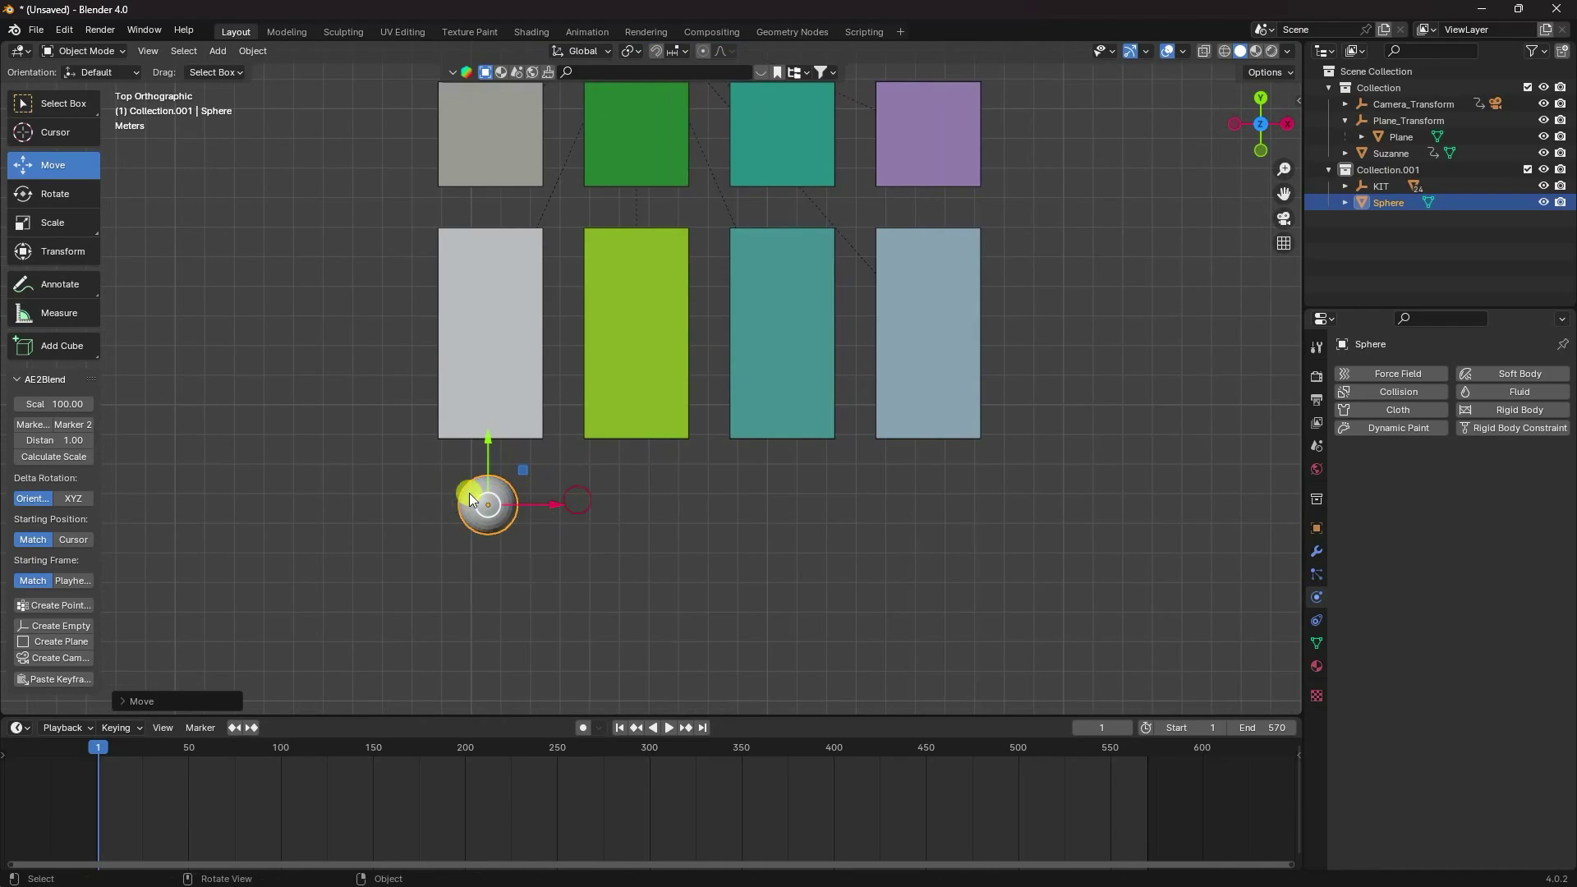
# Apply smooth shading to the sphere and deselect it
pyautogui.click(468, 495)
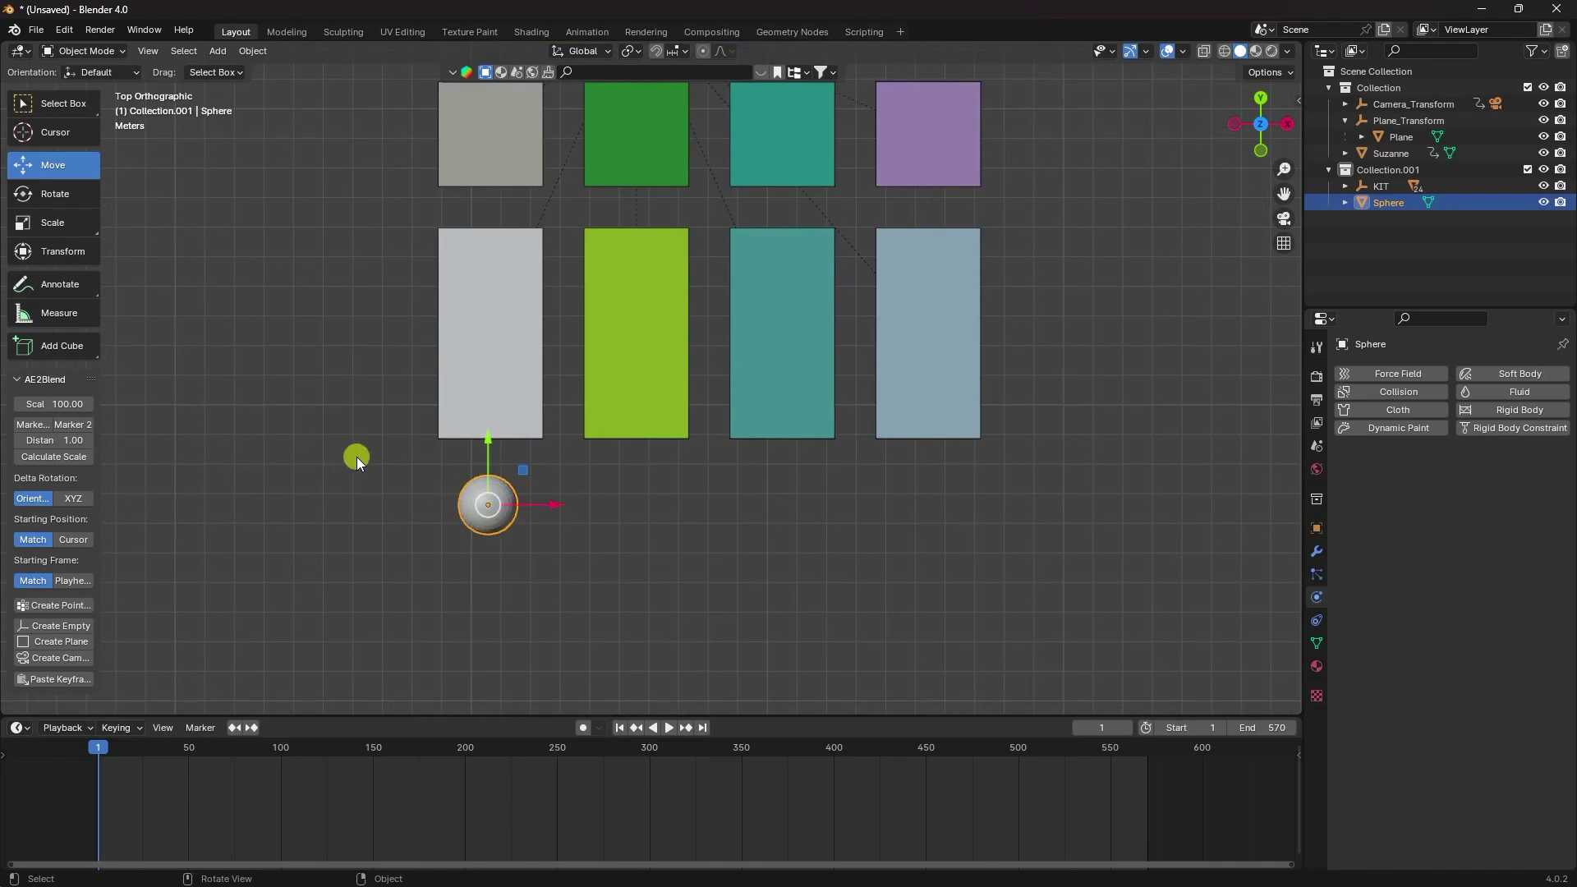
pyautogui.rightClick(470, 486)
pyautogui.click(409, 485)
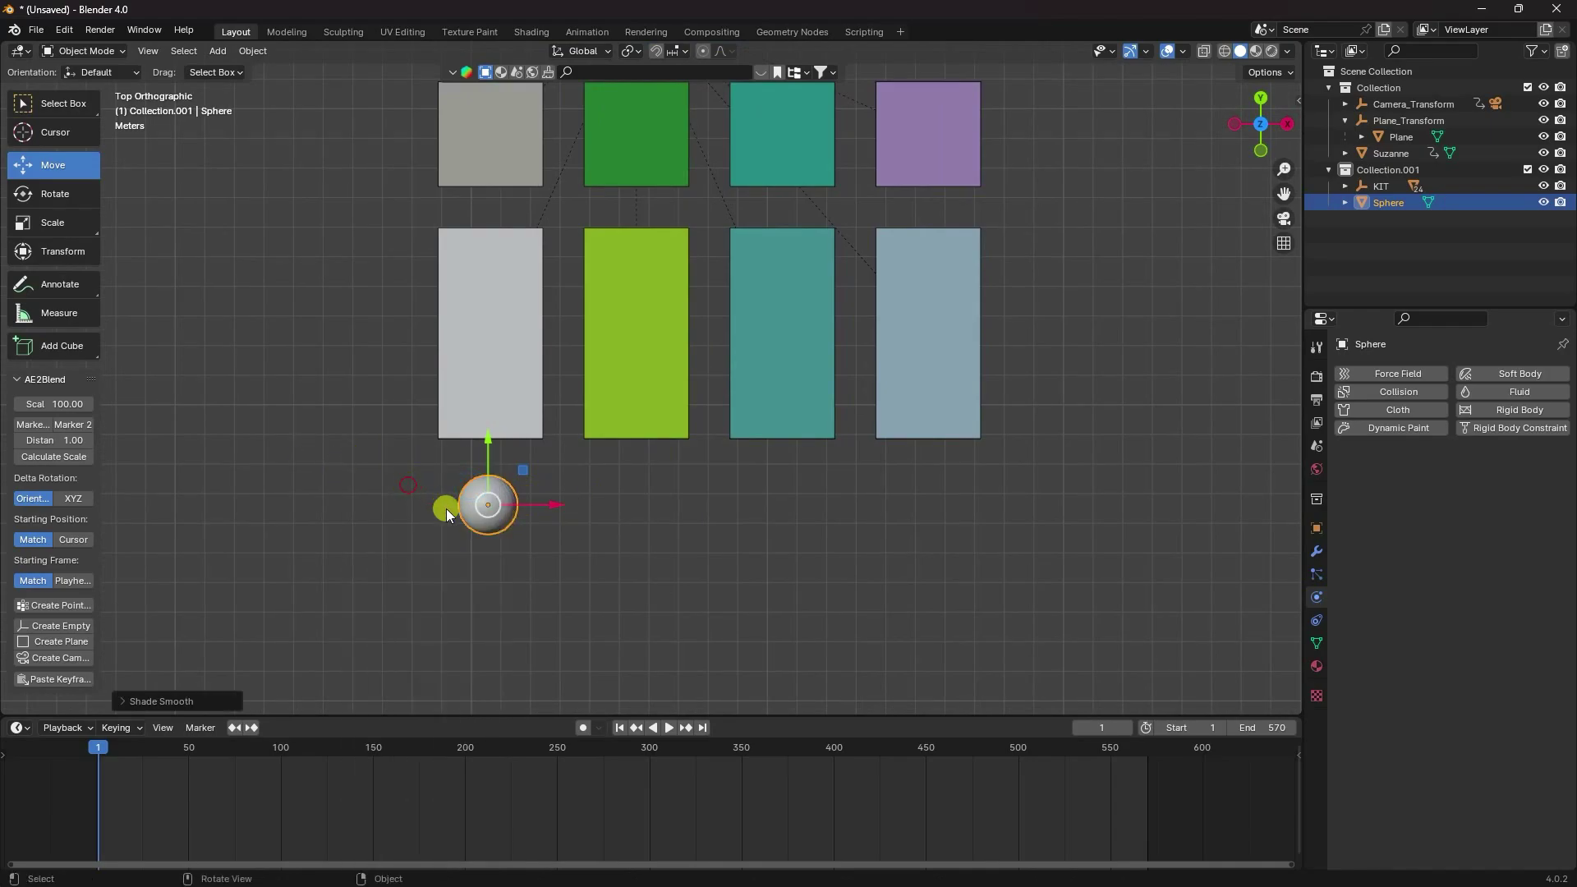
pyautogui.click(470, 501)
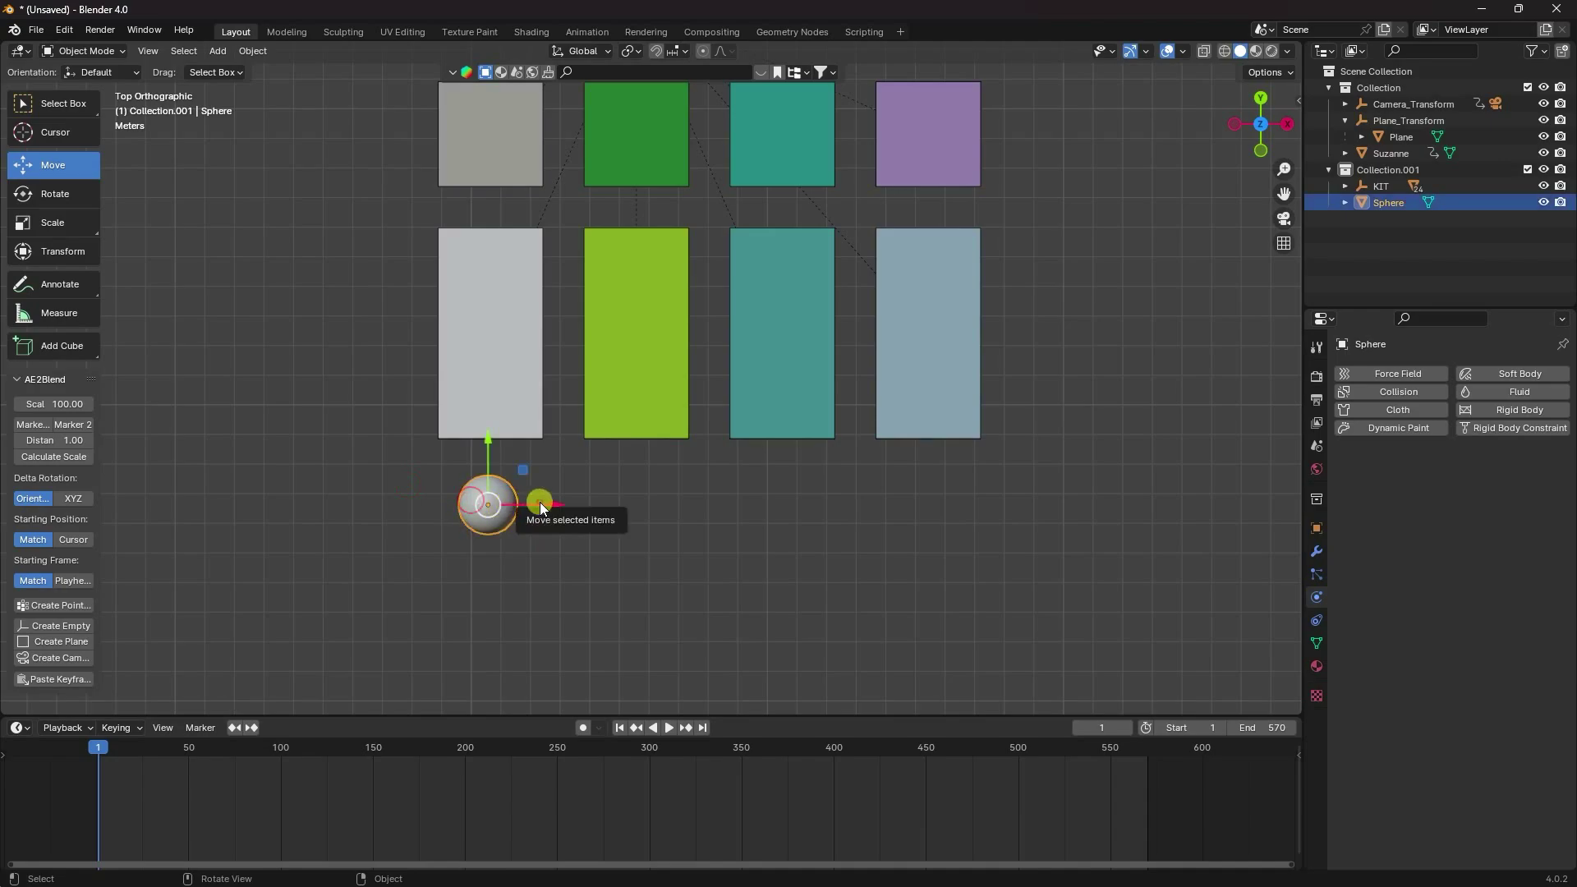
pyautogui.click(714, 501)
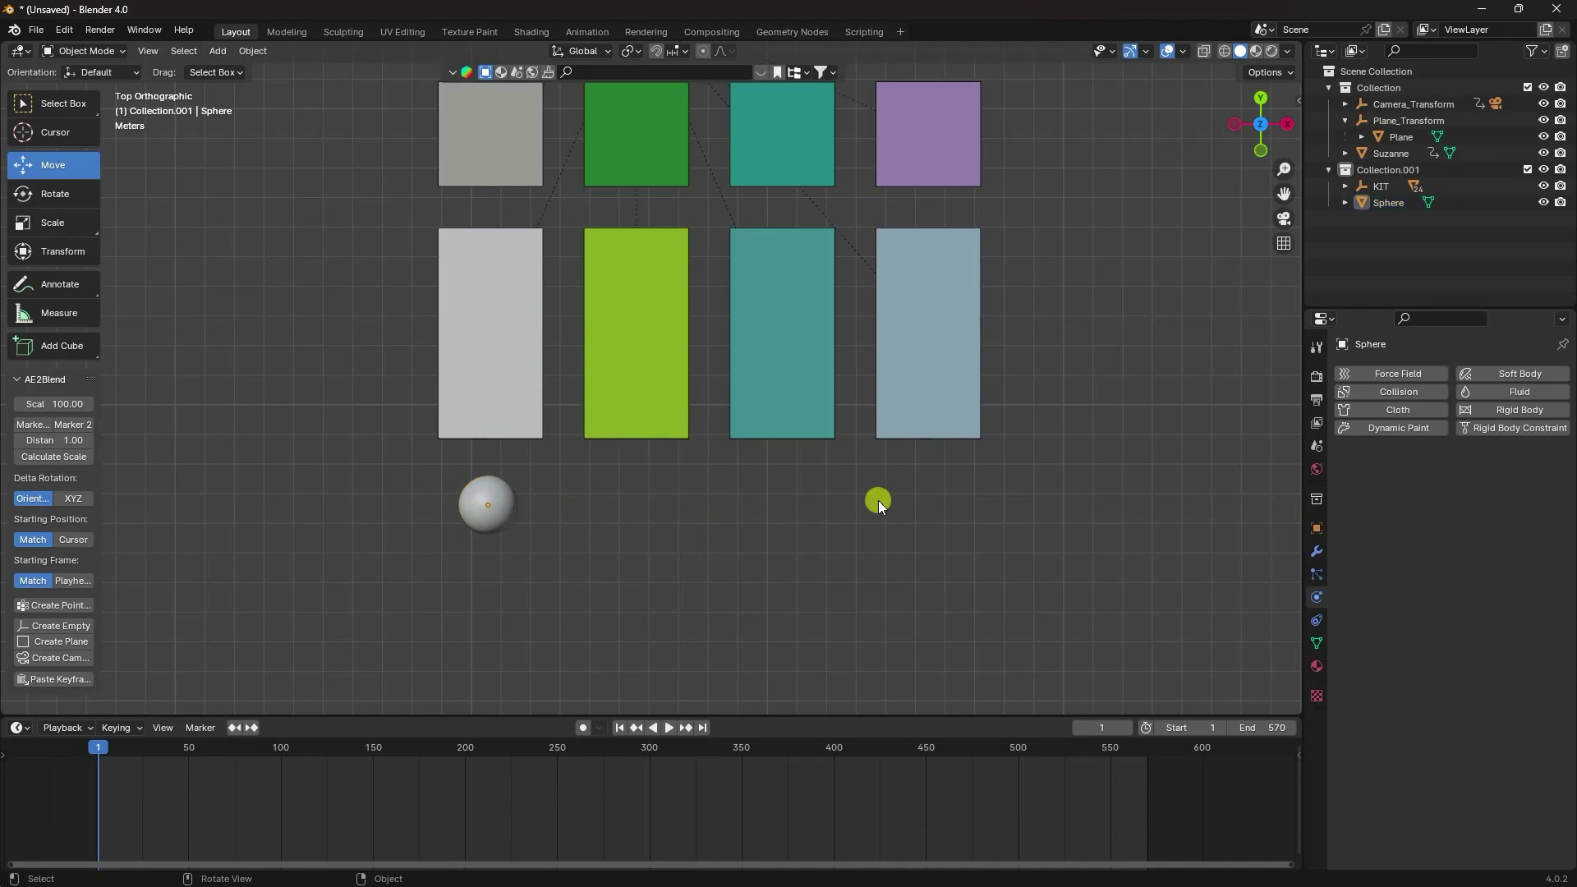
# Add an active rigid body to the sphere and set its collision shape to Sphere
pyautogui.click(457, 495)
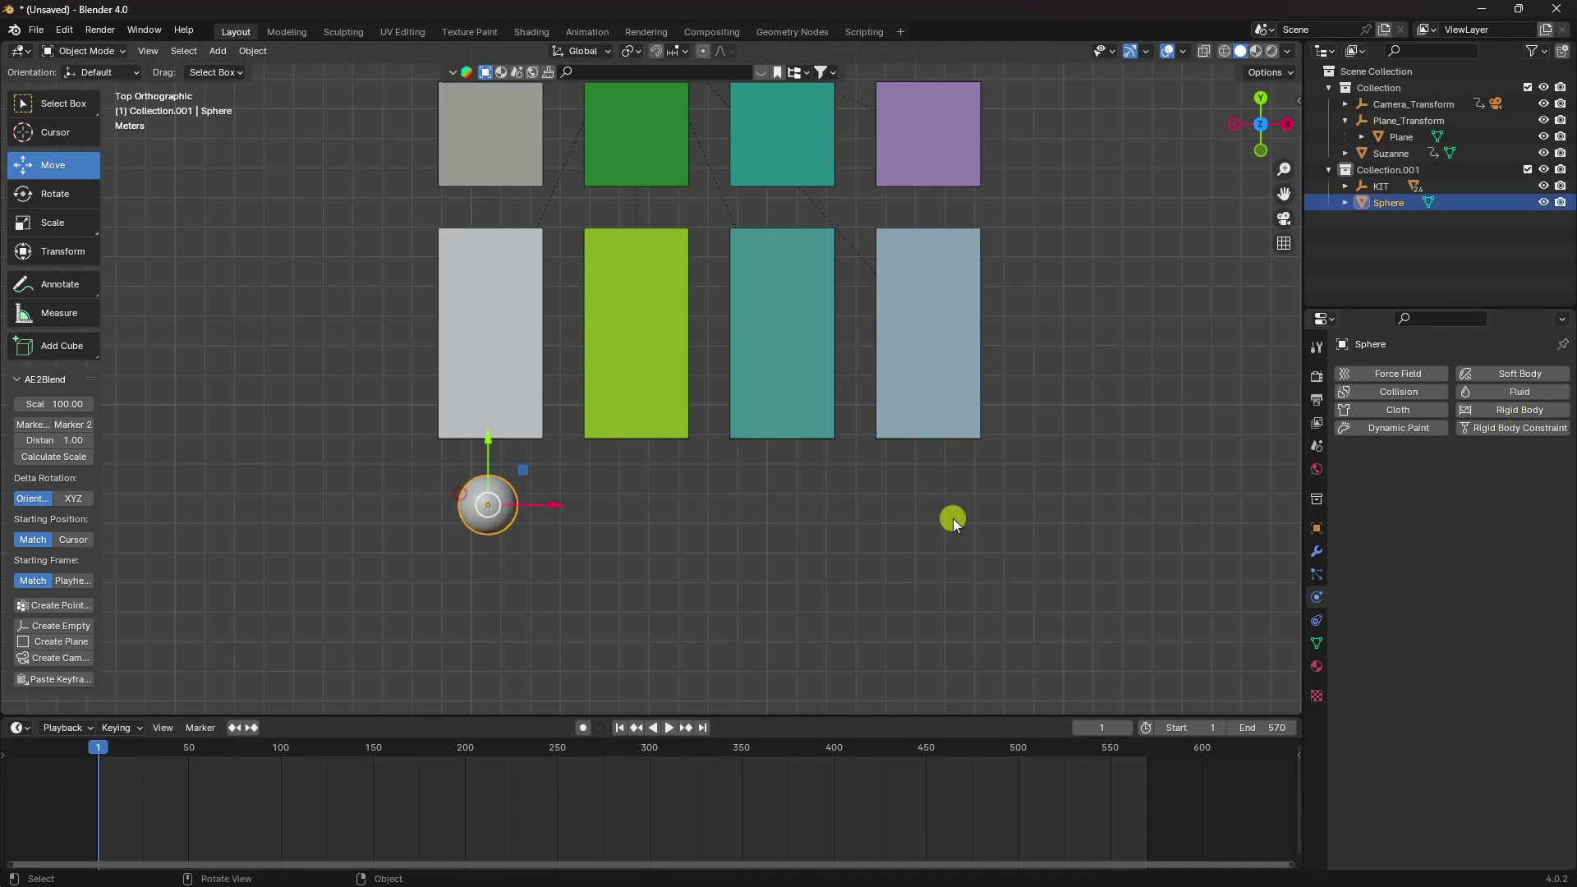
pyautogui.click(1505, 410)
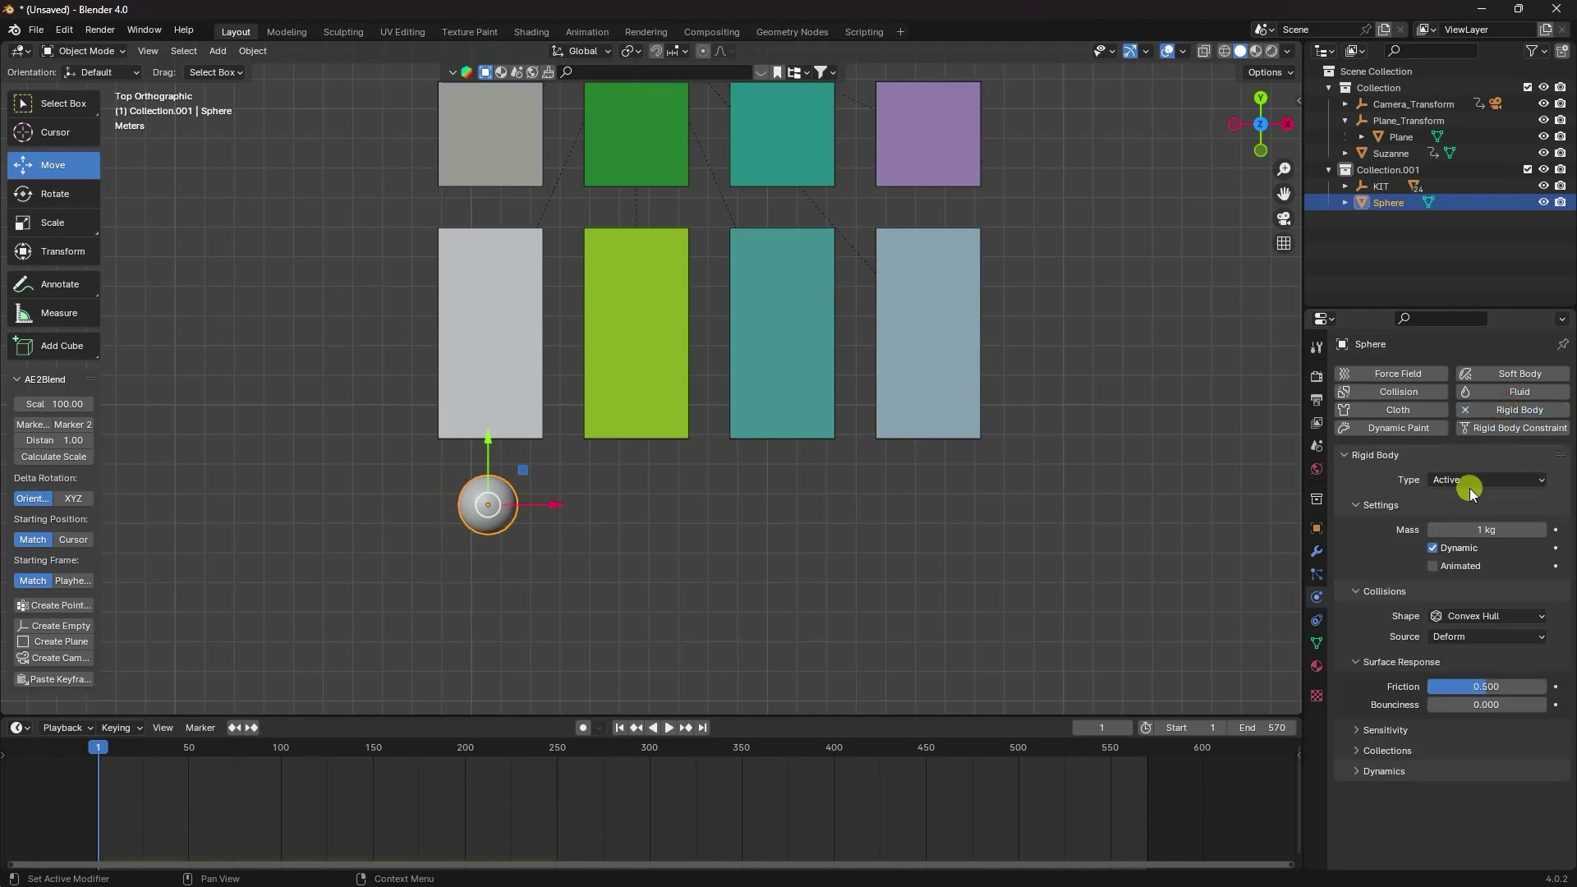
pyautogui.click(1479, 616)
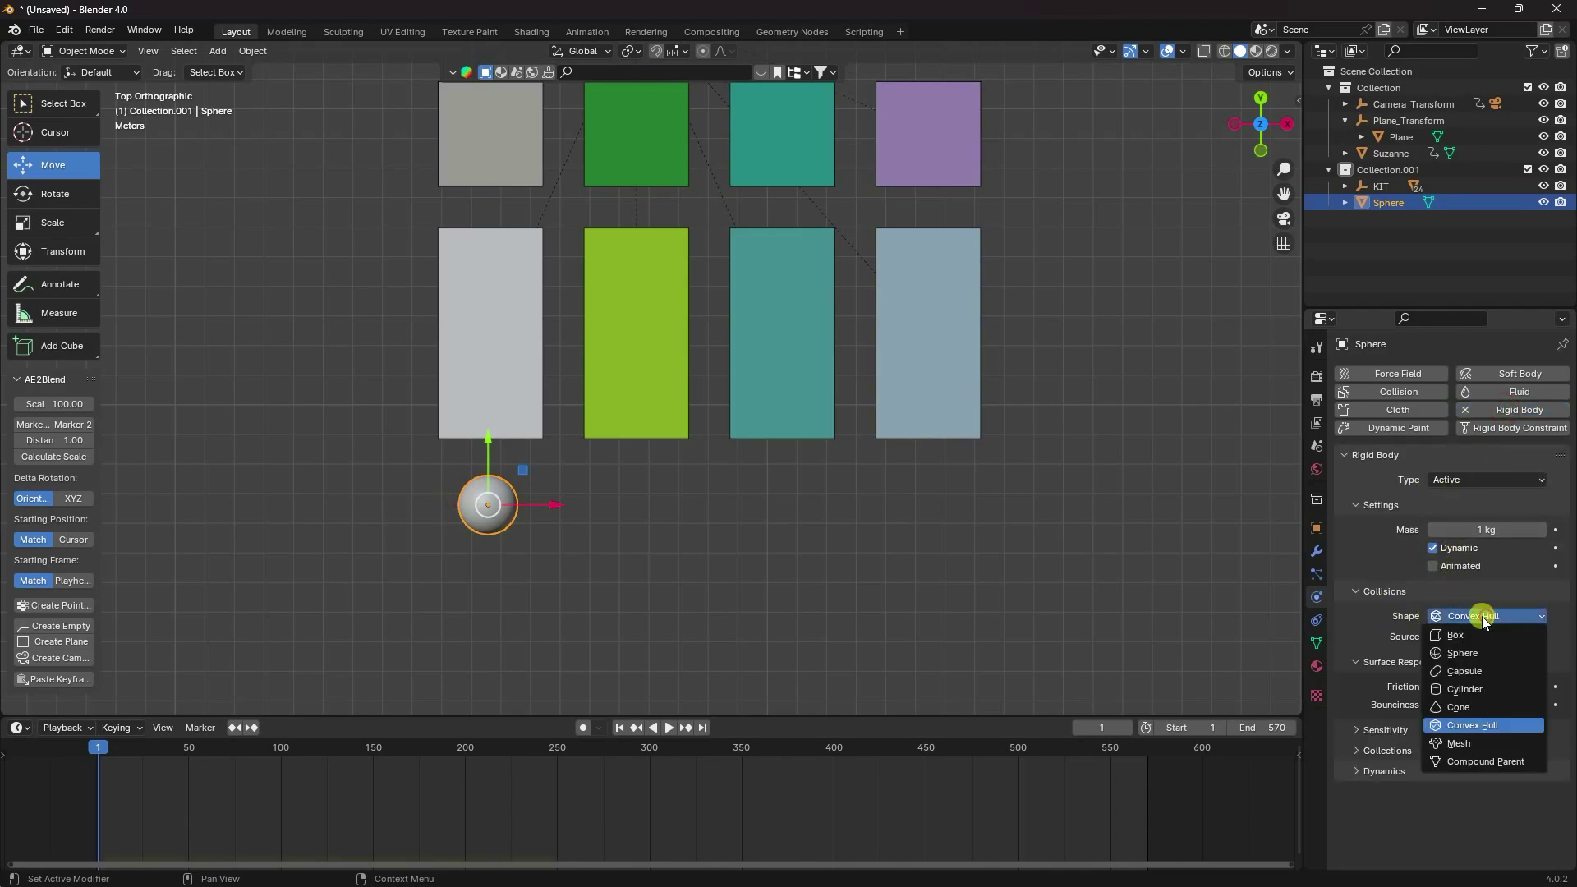
pyautogui.click(1462, 653)
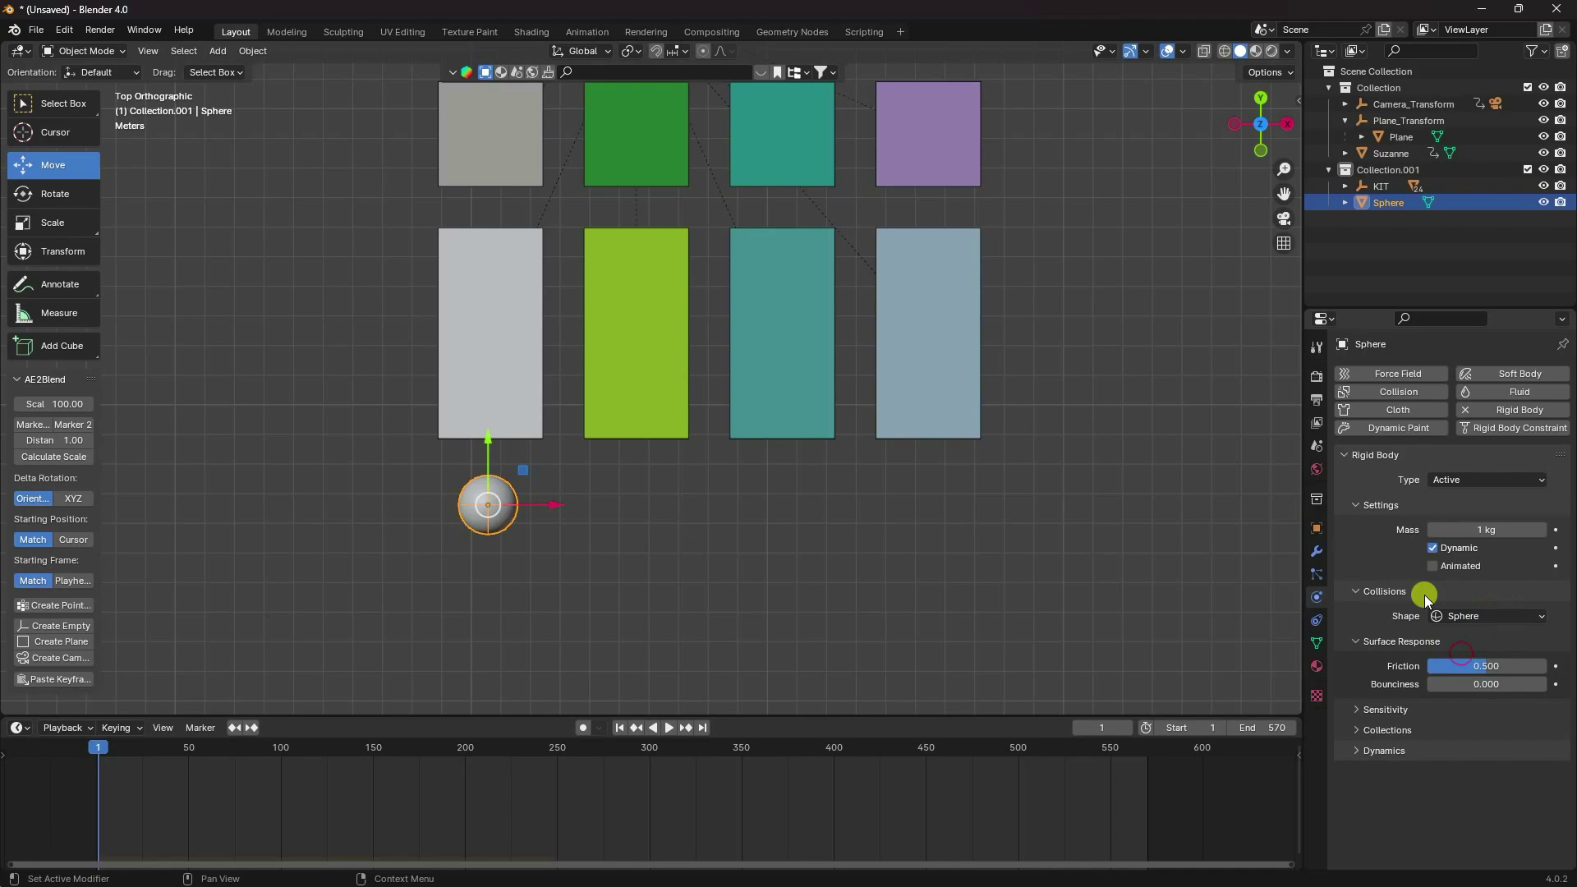
# Set both the friction and the bounciness of the sphere's rigid body to 0.1
pyautogui.click(1460, 665)
pyautogui.write('0.1')
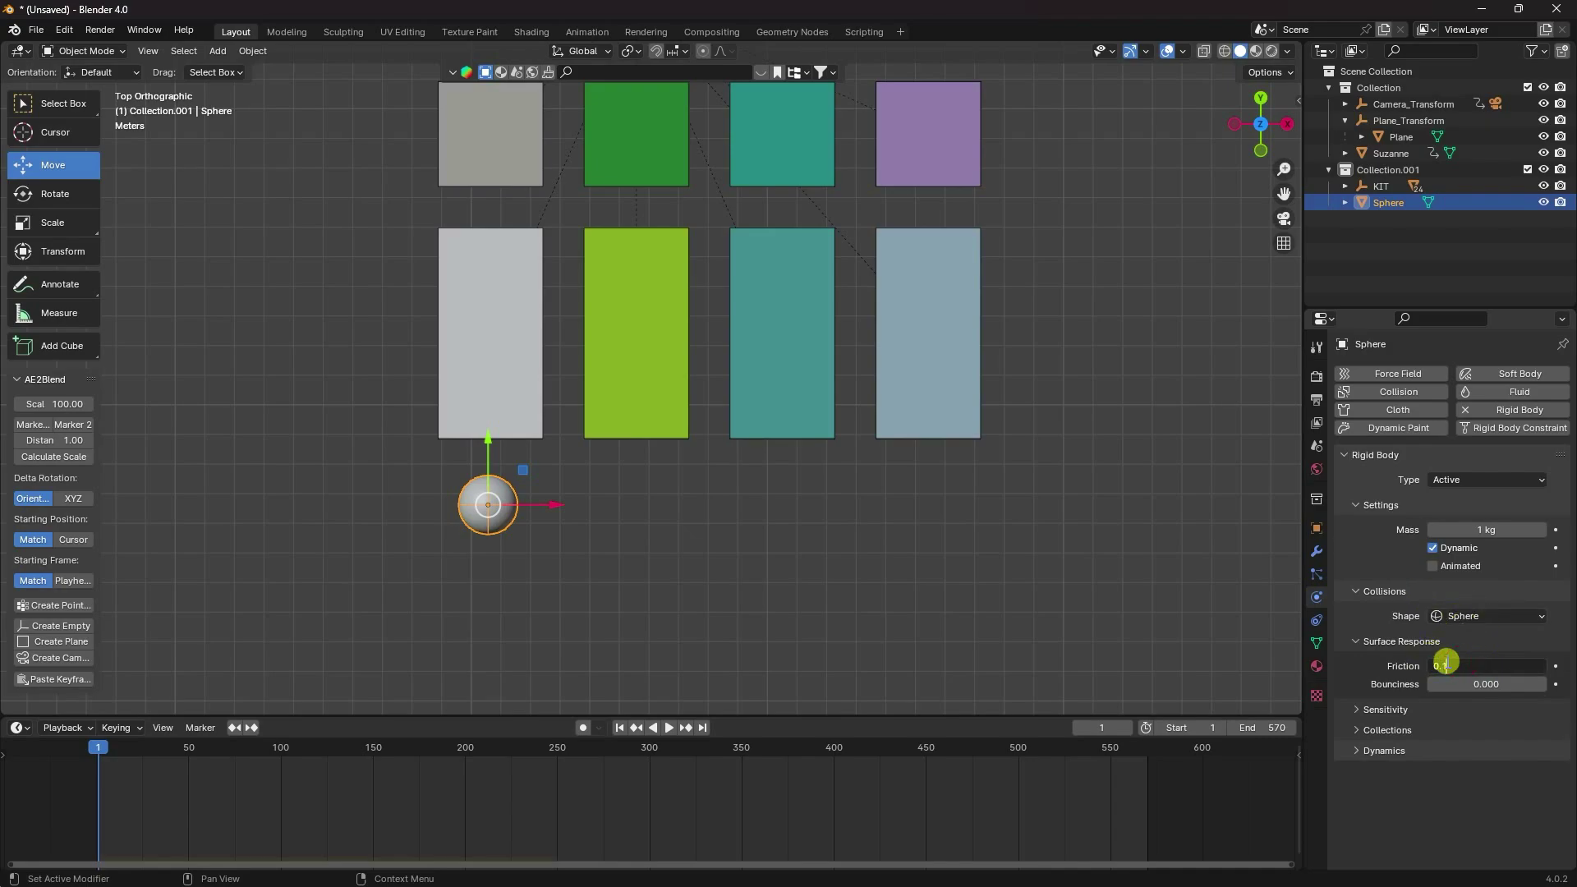
pyautogui.press('Return')
pyautogui.click(1465, 684)
pyautogui.write('0.1')
pyautogui.press('Return')
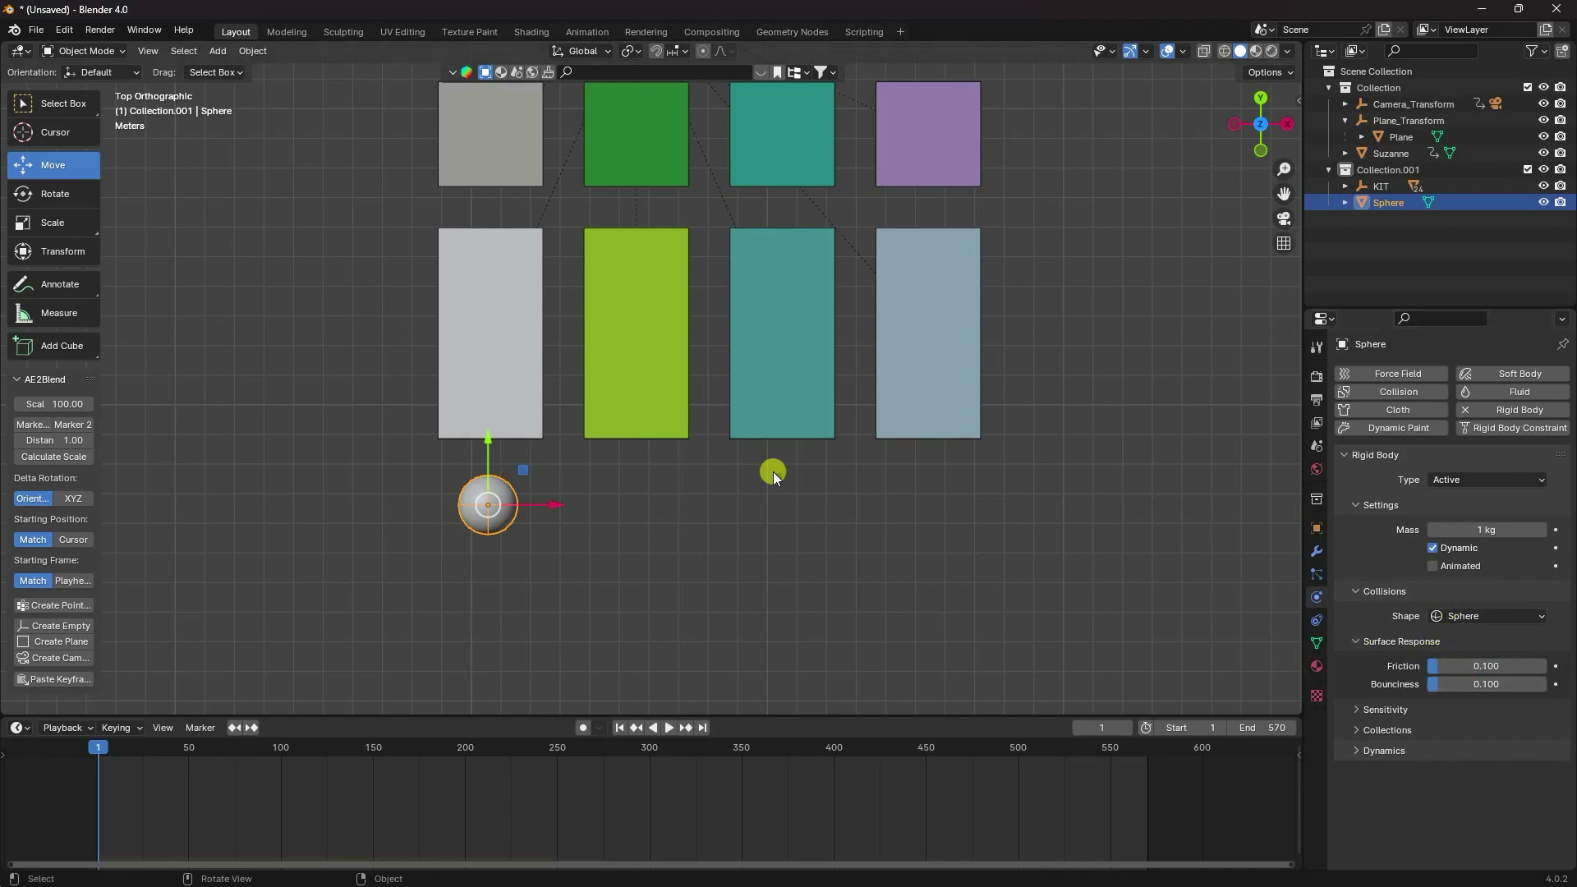
# Make three copies of the sphere and space them along X, one beside each of the lime, turquoise and light blue 2x4 bricks
pyautogui.hotkey('ctrl', 'c')
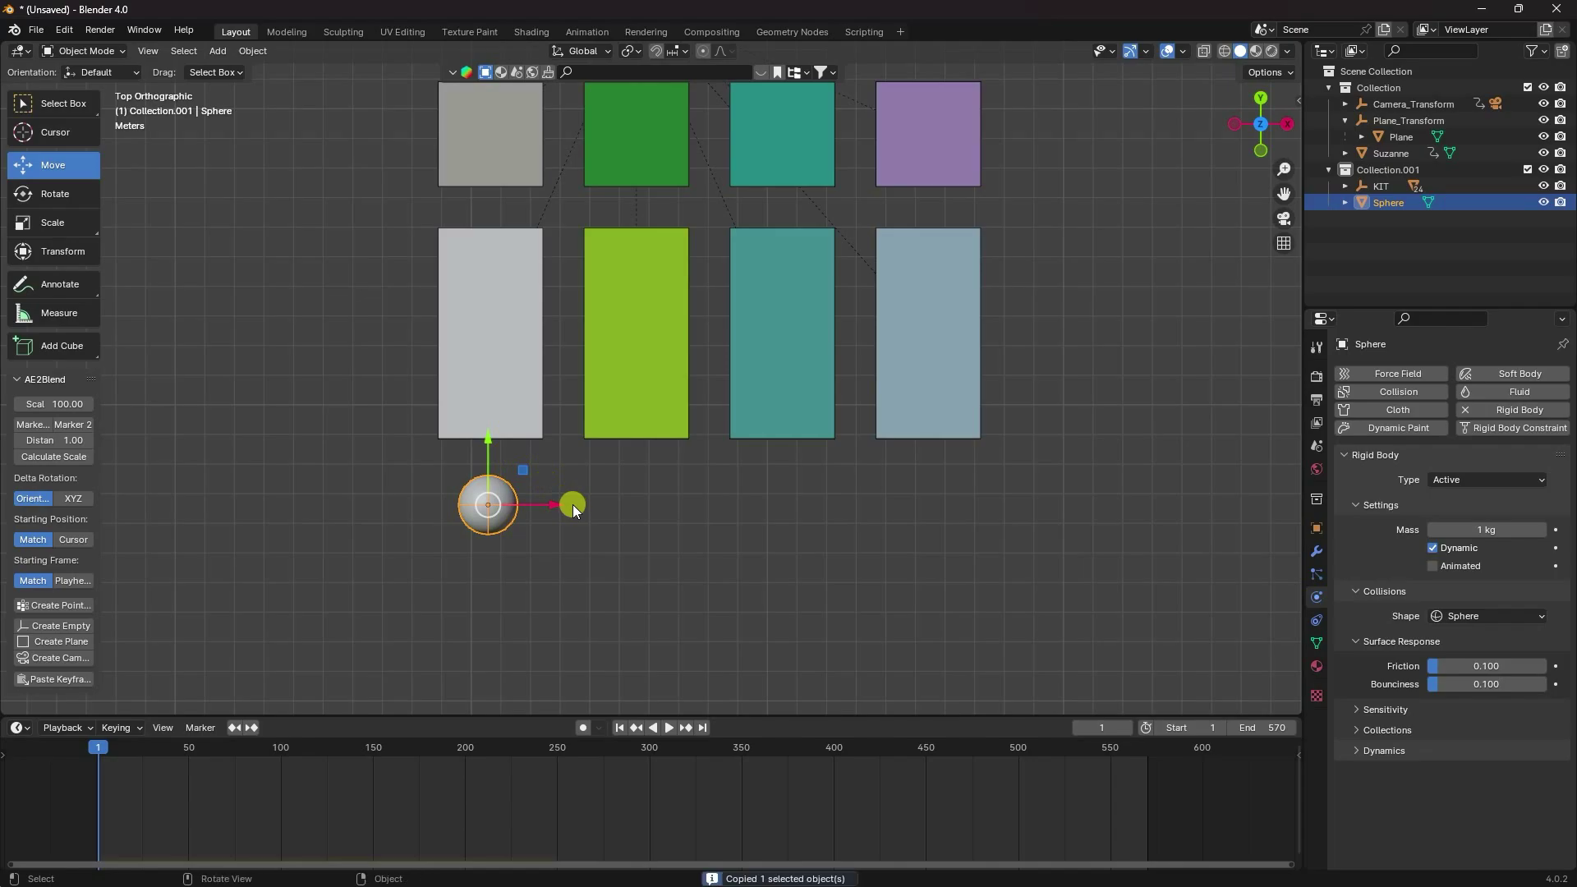
pyautogui.hotkey('ctrl', 'v')
pyautogui.moveTo(574, 504); pyautogui.dragTo(1003, 504)
pyautogui.hotkey('ctrl', 'c')
pyautogui.hotkey('ctrl', 'v')
pyautogui.hotkey('ctrl', 'c')
pyautogui.hotkey('ctrl', 'v')
# Duplicate the row of four spheres and move the copies along Y past the black, orange, blue and red 2x4 bricks
pyautogui.moveTo(1038, 581); pyautogui.dragTo(385, 475)
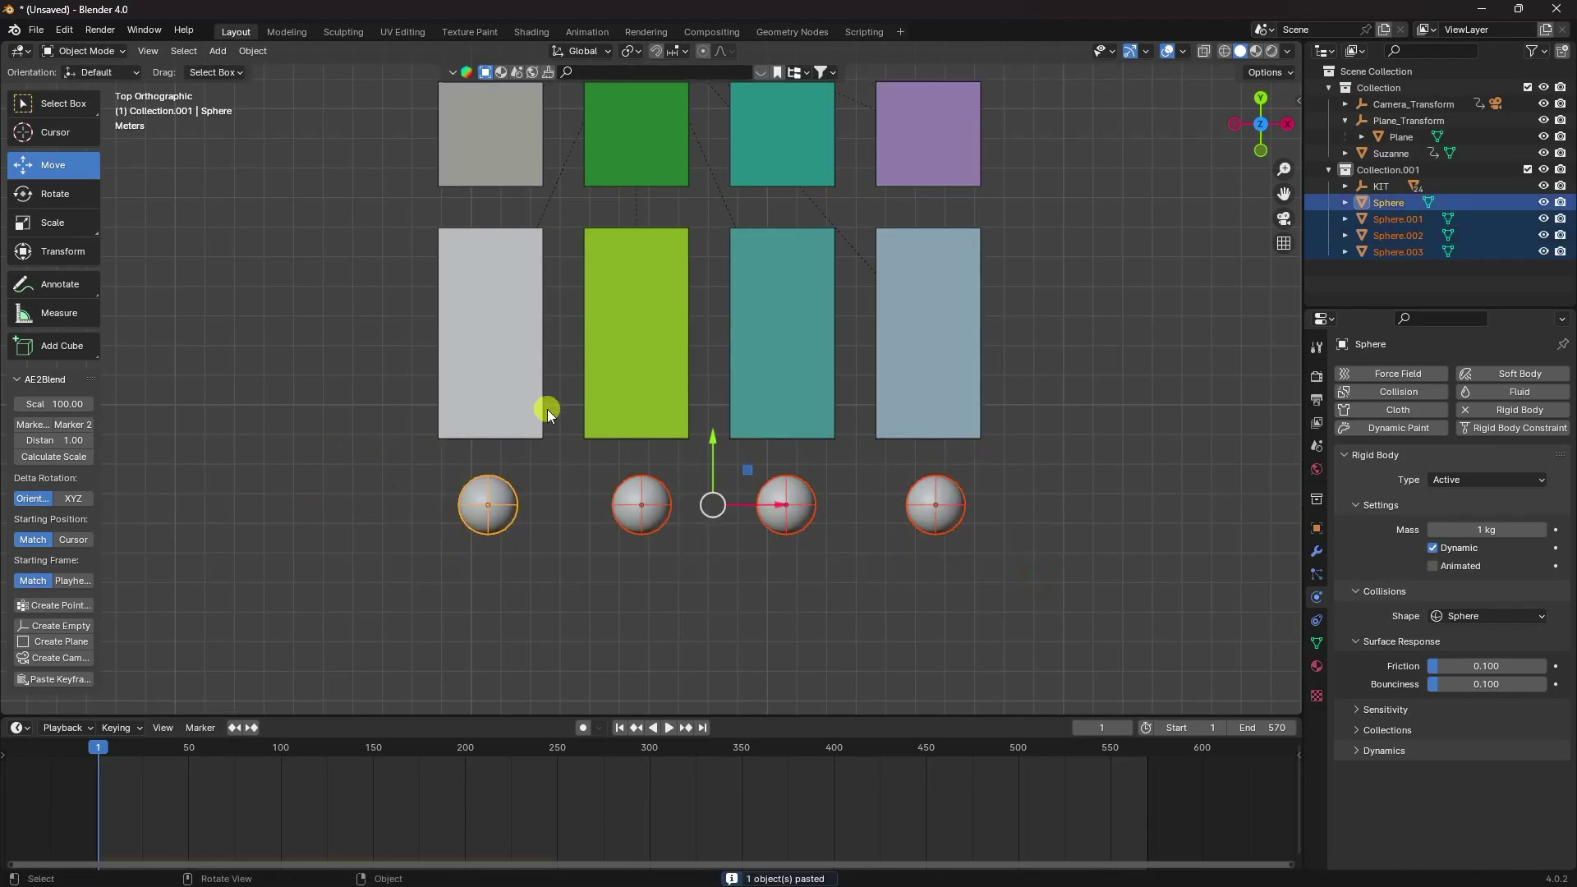
pyautogui.scroll(-7, 708, 345)
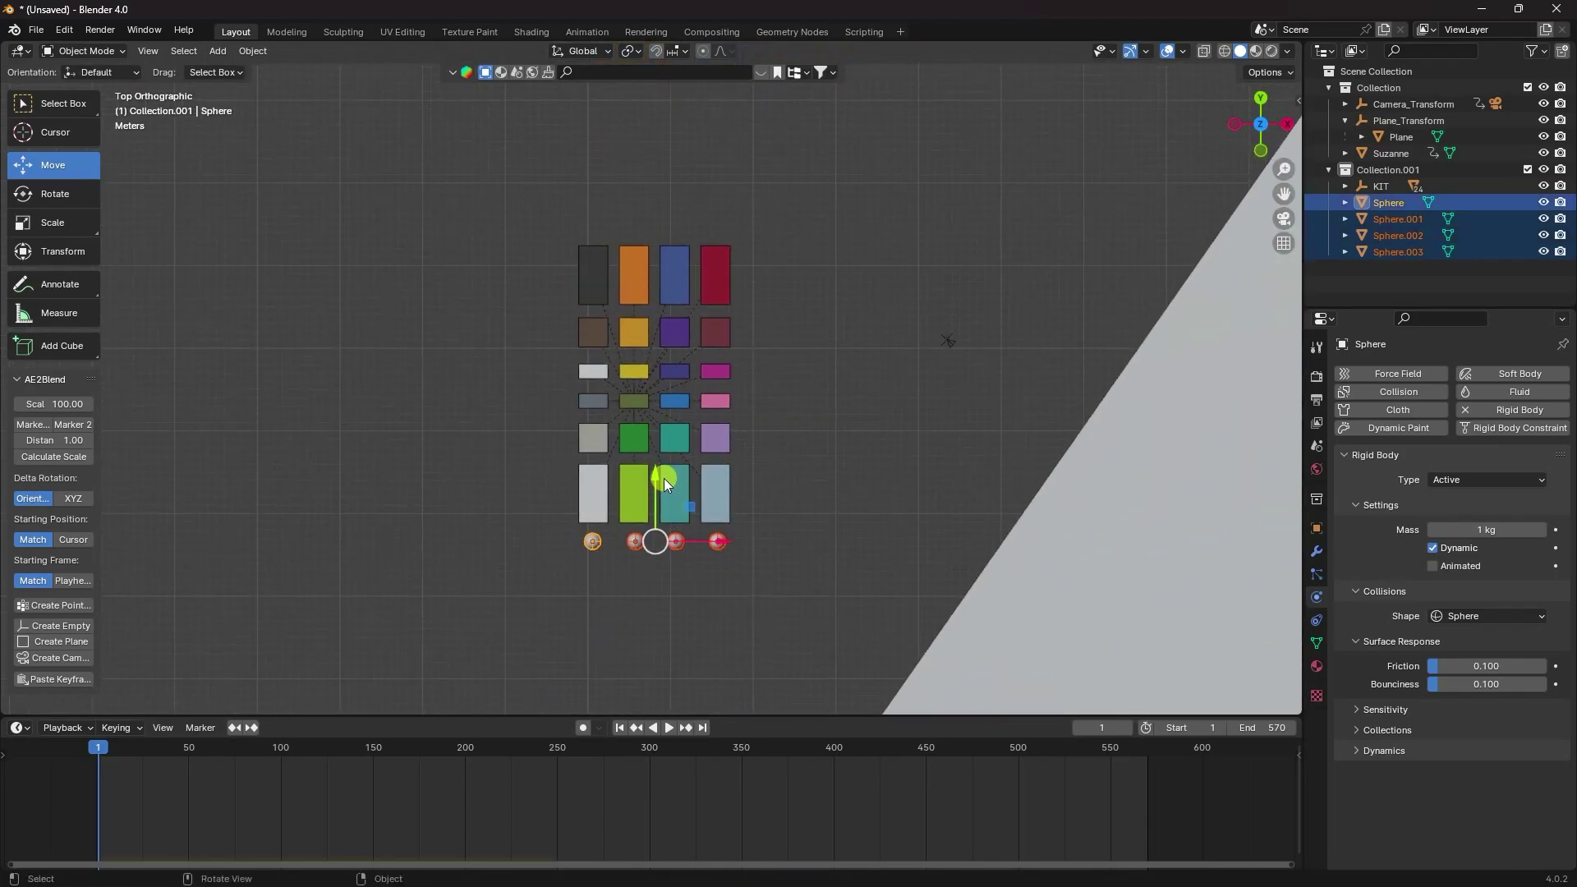
pyautogui.hotkey('ctrl', 'c')
pyautogui.hotkey('ctrl', 'v')
pyautogui.moveTo(647, 472); pyautogui.dragTo(661, 132)
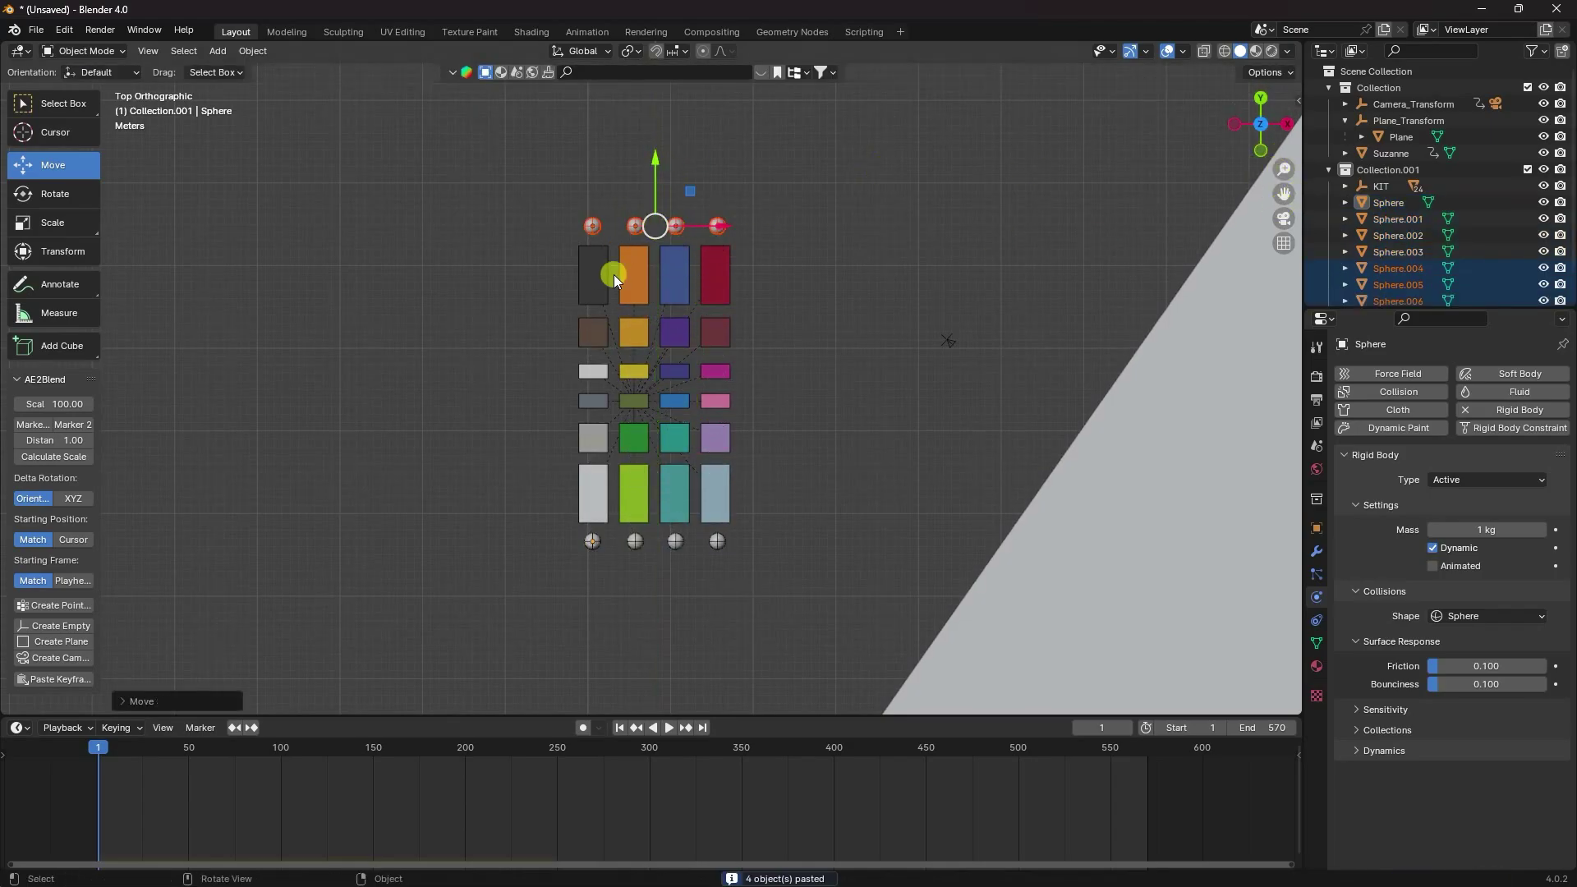
# Select all eight spheres and raise them along Z to the height of the toy bricks
pyautogui.moveTo(612, 297); pyautogui.dragTo(756, 204, button='middle')
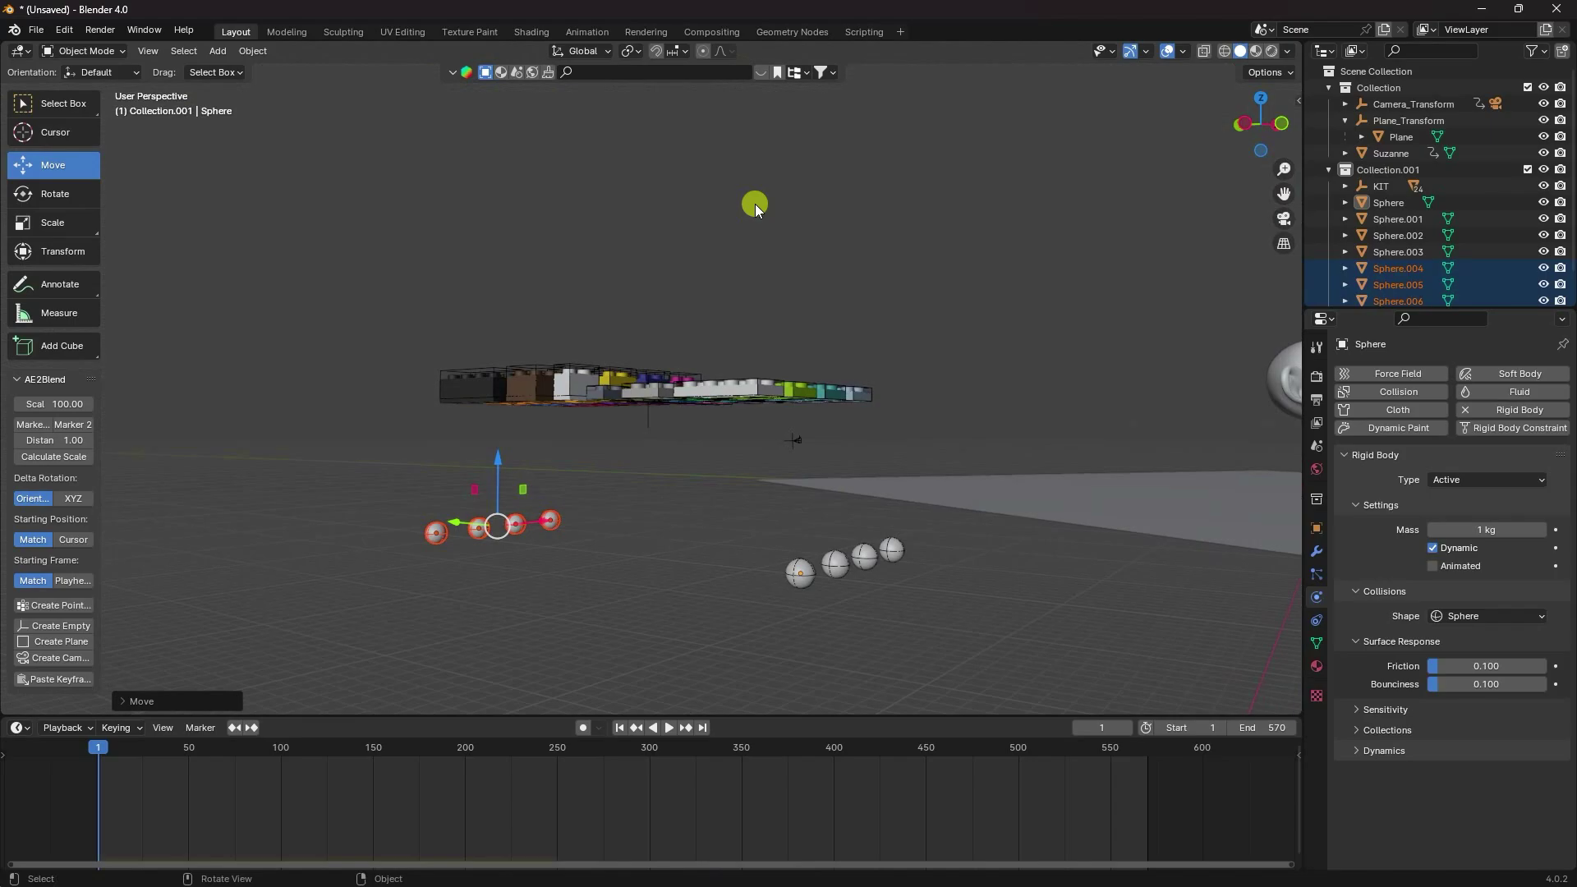
pyautogui.press('KP_1')
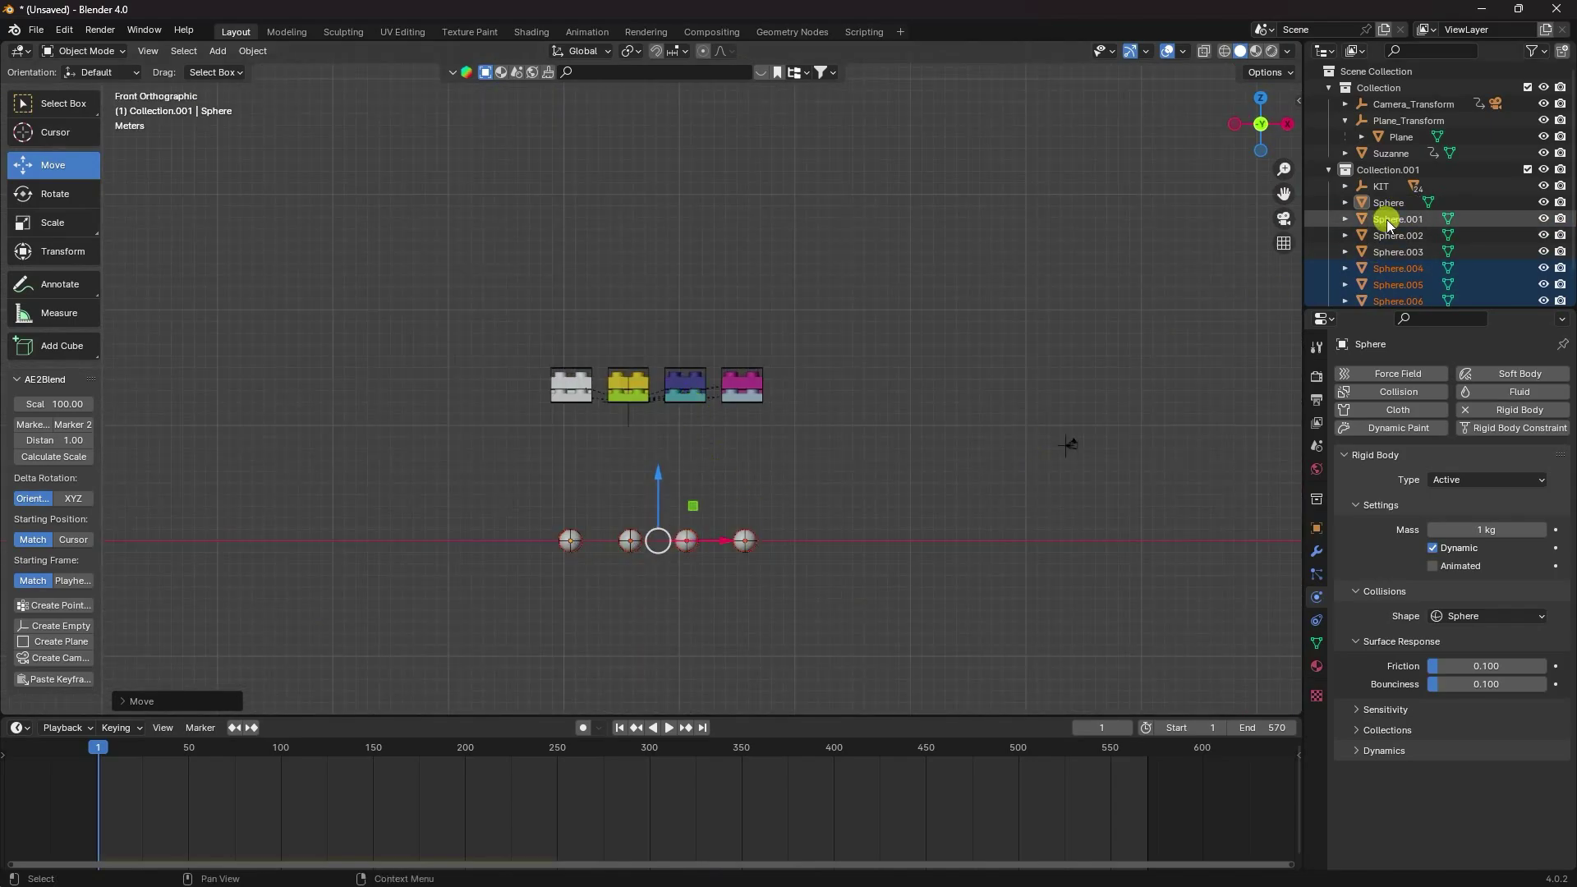
pyautogui.scroll(-1, 1388, 197)
pyautogui.keyDown('shift'); pyautogui.click(1392, 290); pyautogui.keyUp('shift')
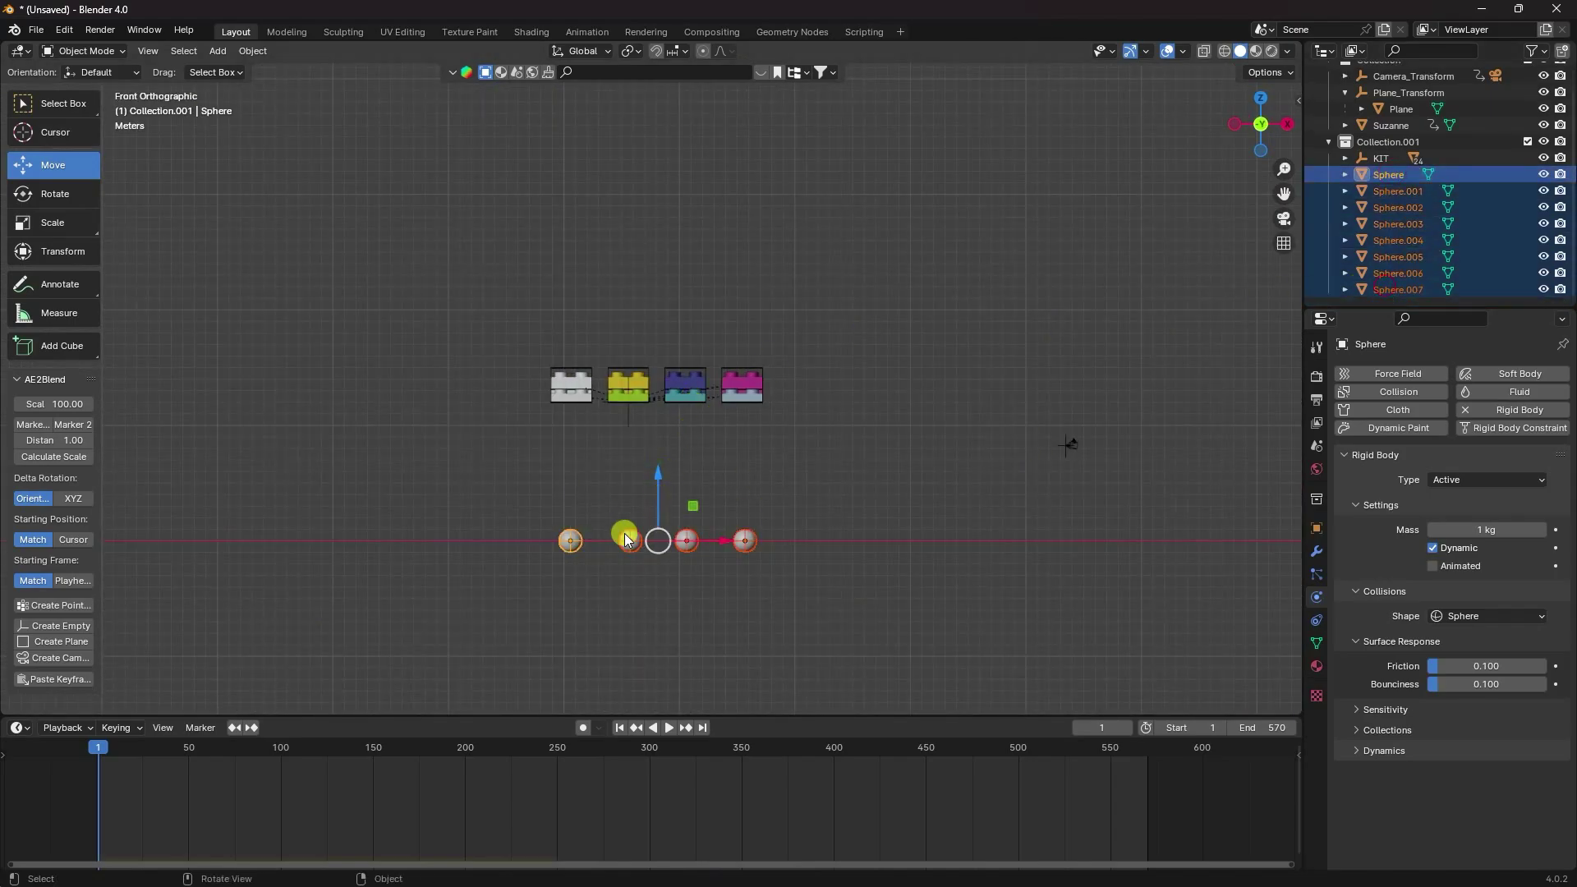
pyautogui.moveTo(658, 477); pyautogui.dragTo(644, 313)
pyautogui.scroll(7, 647, 317)
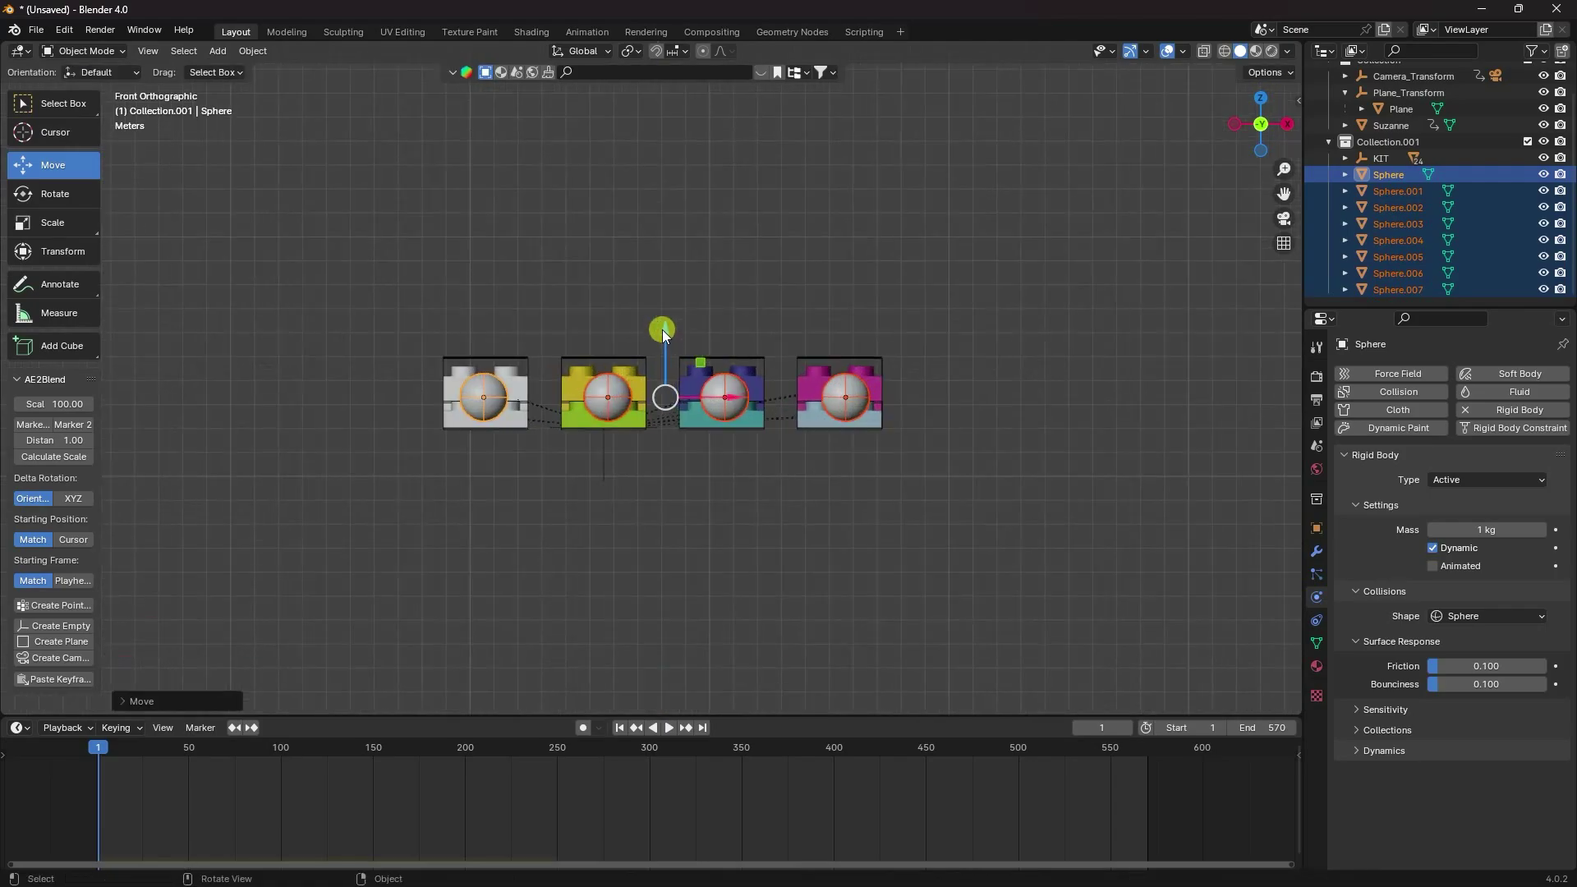
# Select the whole KIT hierarchy and set each brick's origin to its geometry
pyautogui.click(1380, 158)
pyautogui.rightClick(1378, 155)
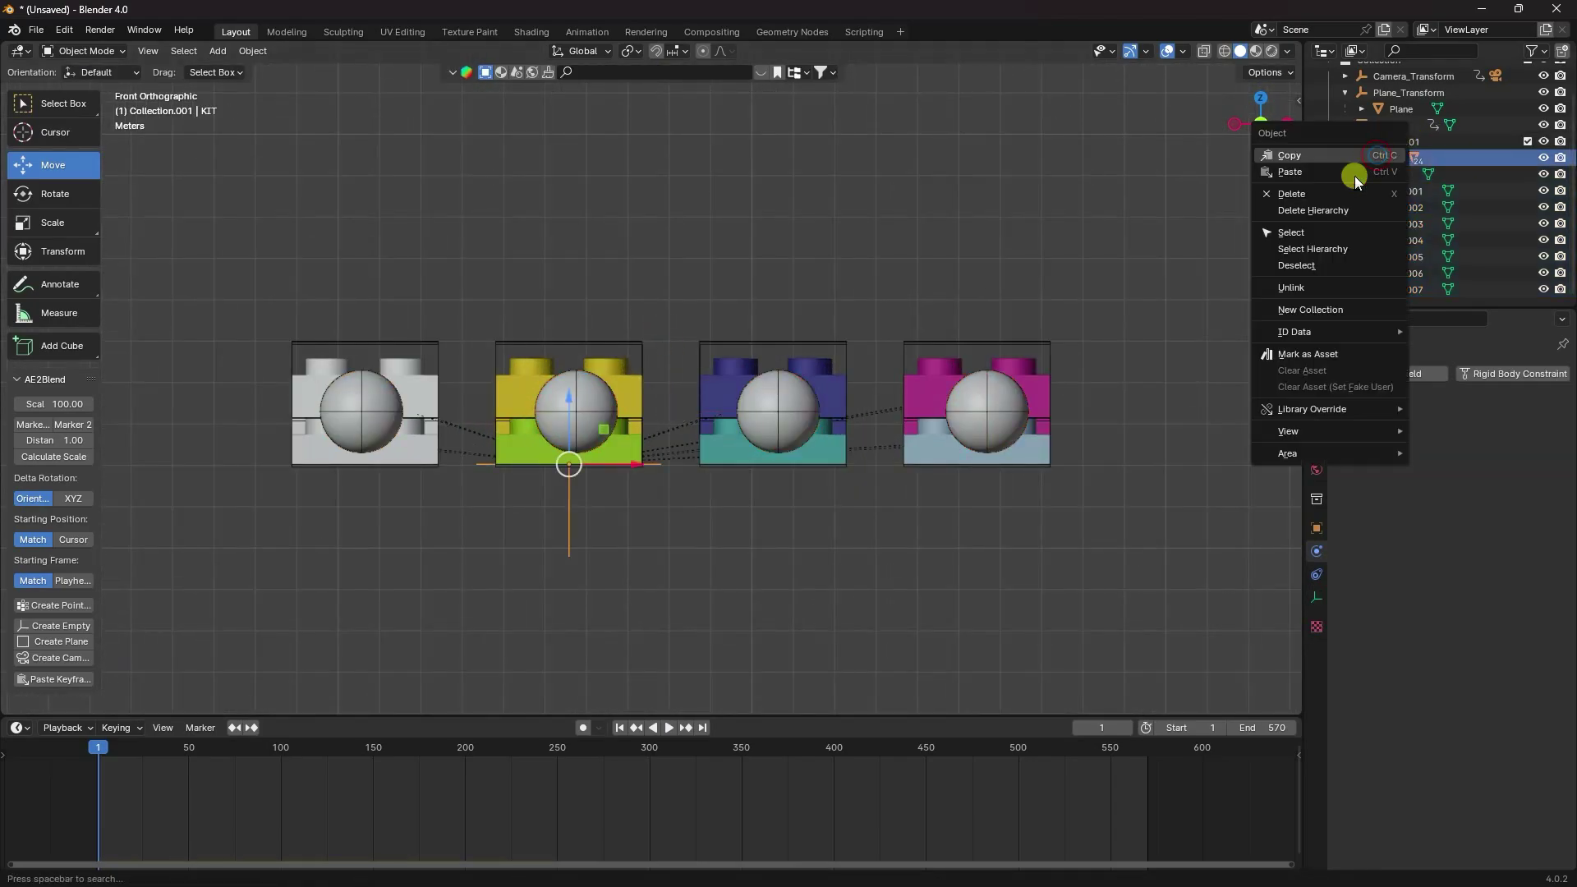
pyautogui.click(1312, 249)
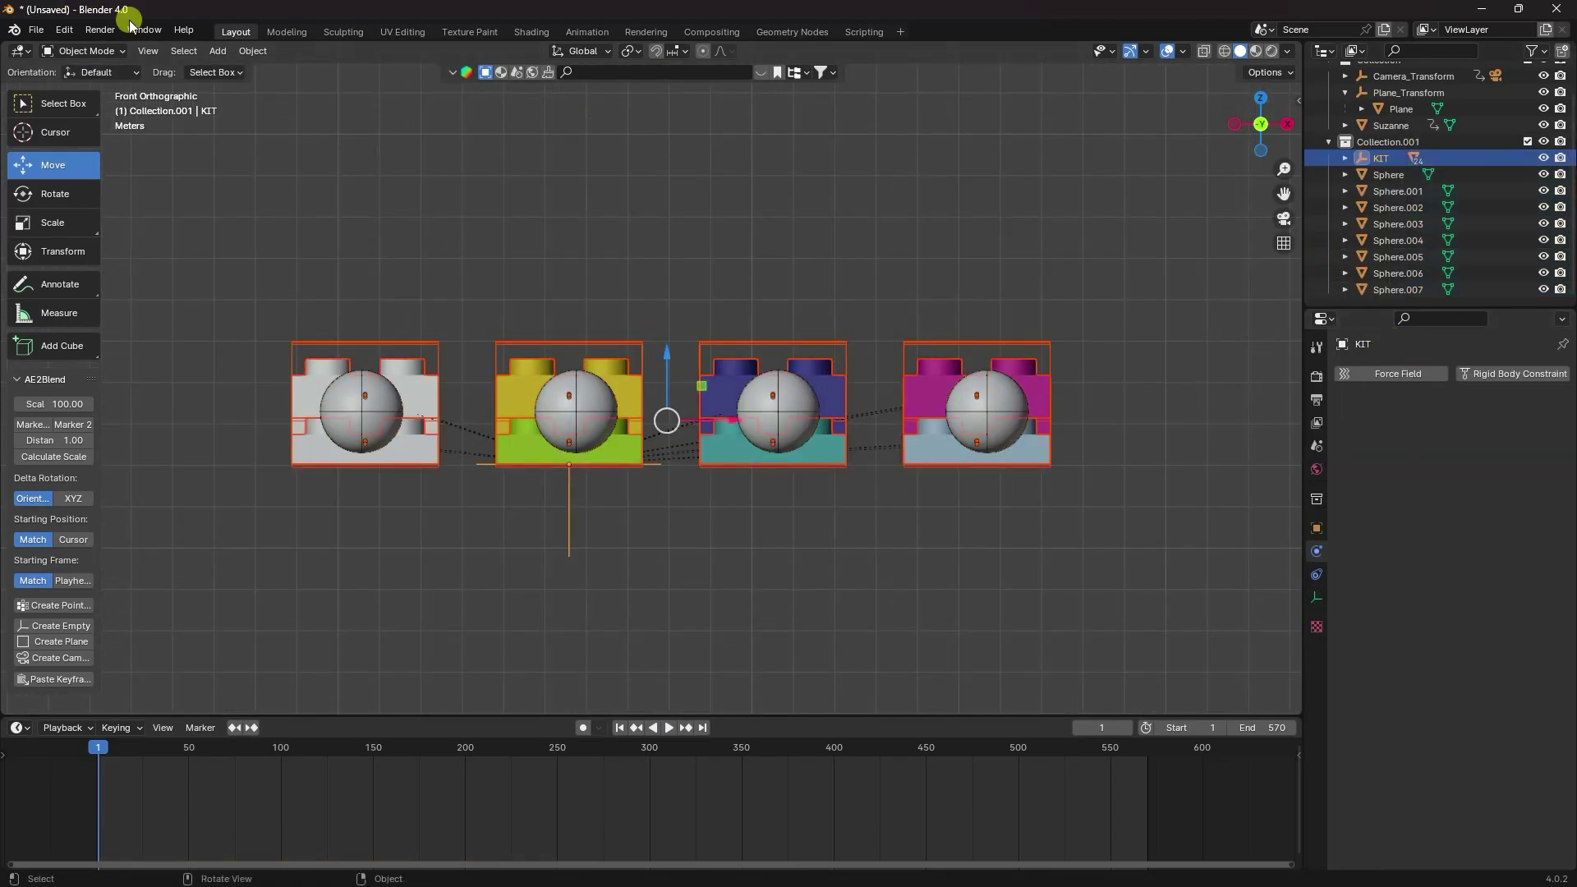
pyautogui.click(261, 52)
pyautogui.moveTo(380, 86)
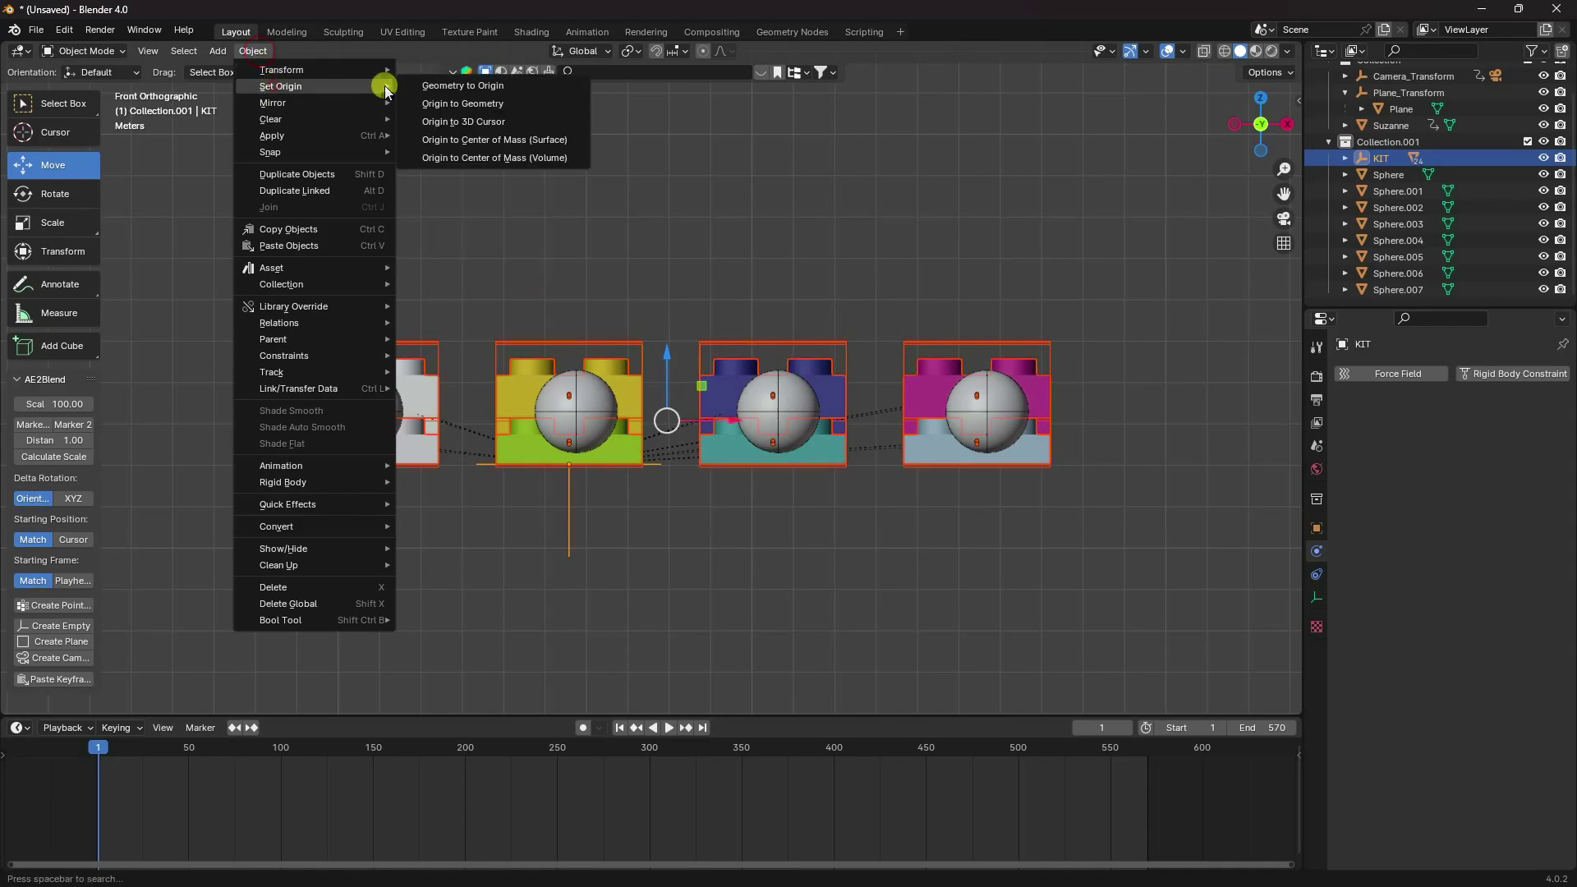
pyautogui.click(441, 103)
pyautogui.scroll(-3, 480, 337)
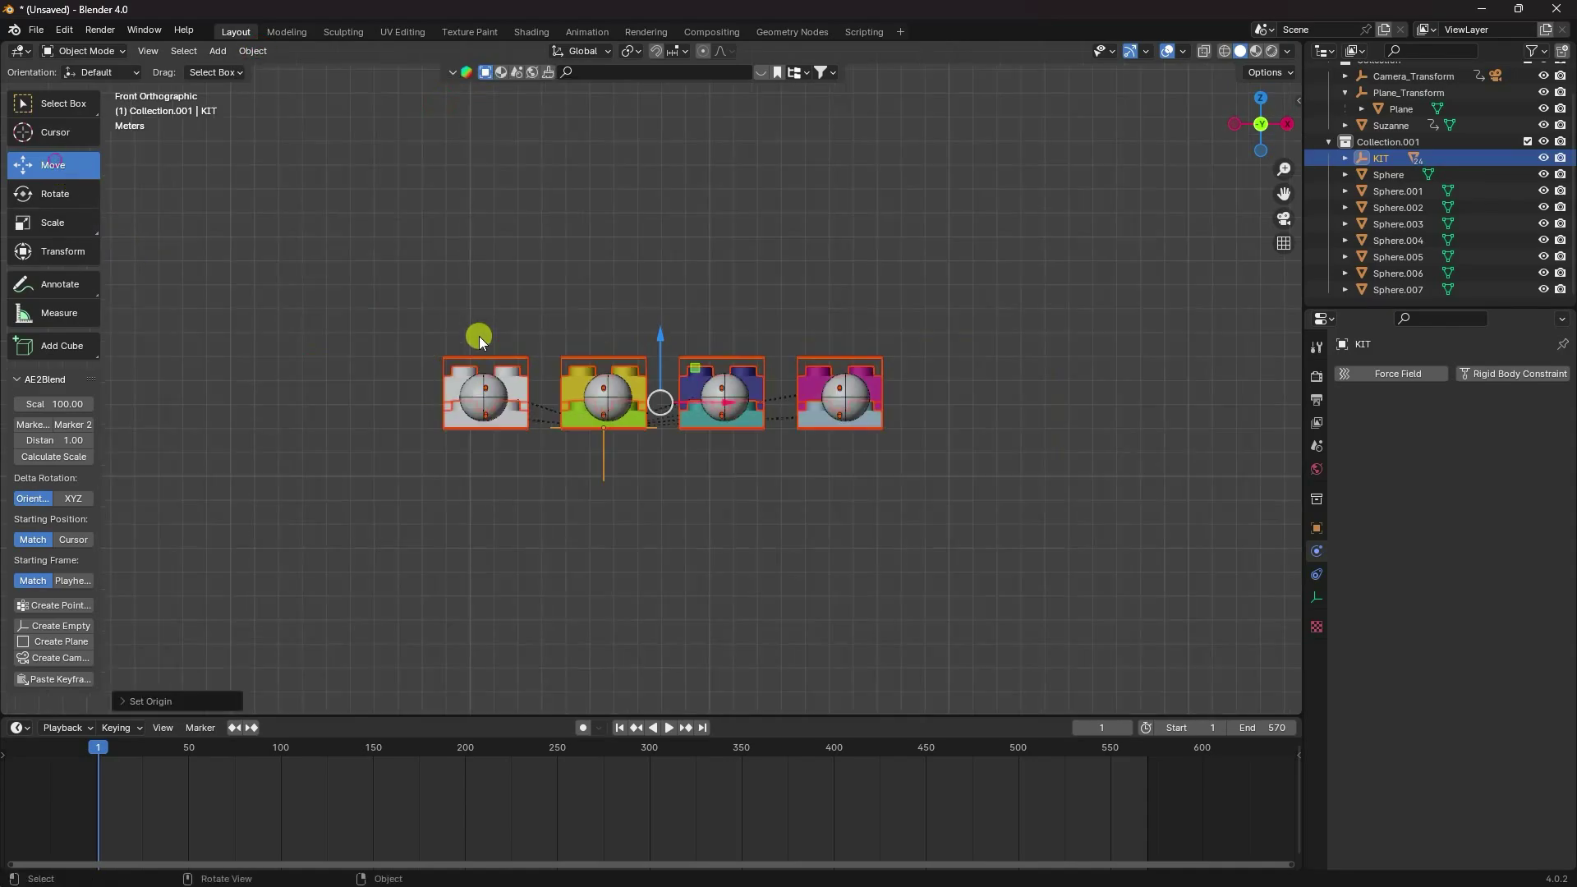
# Add a Force type force field to the main Collection
pyautogui.moveTo(479, 337); pyautogui.dragTo(772, 408, button='middle')
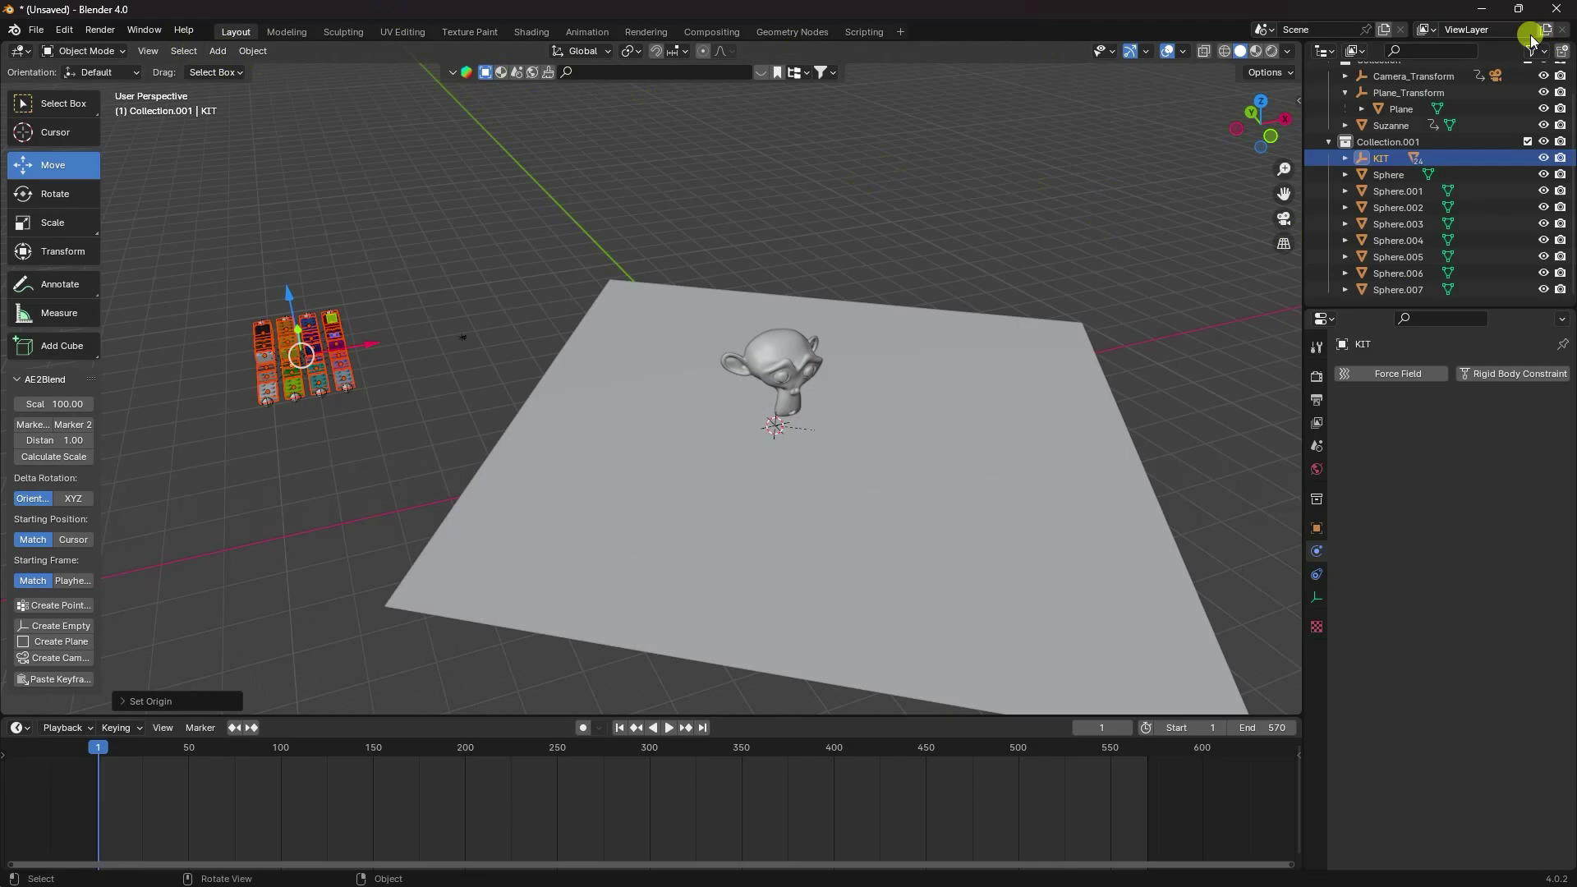
pyautogui.scroll(2, 1402, 158)
pyautogui.click(1377, 88)
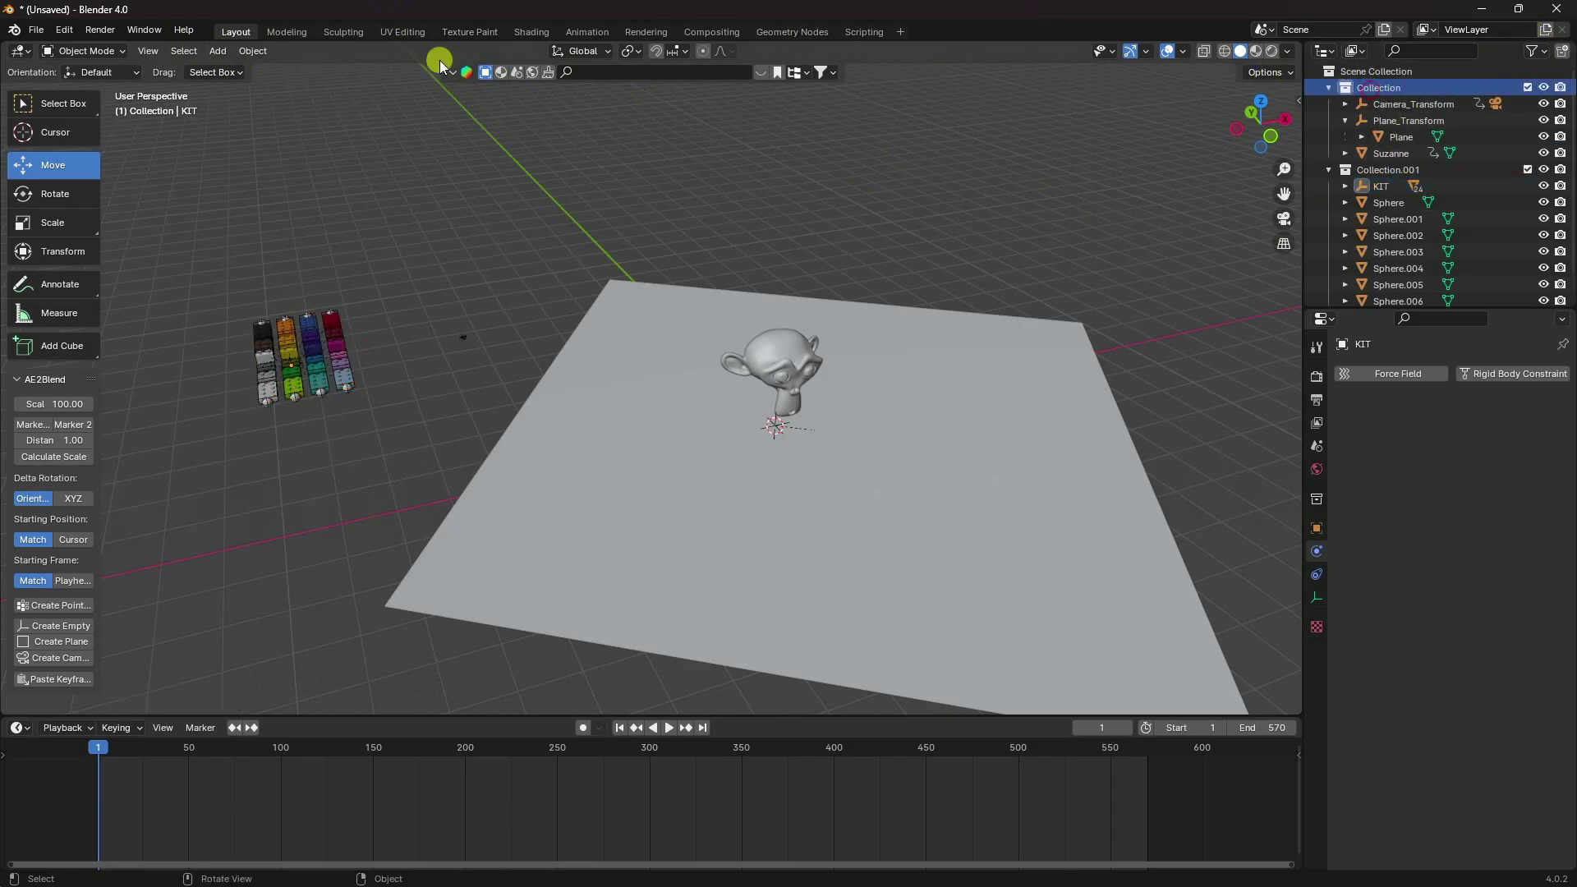
pyautogui.click(225, 51)
pyautogui.moveTo(287, 356)
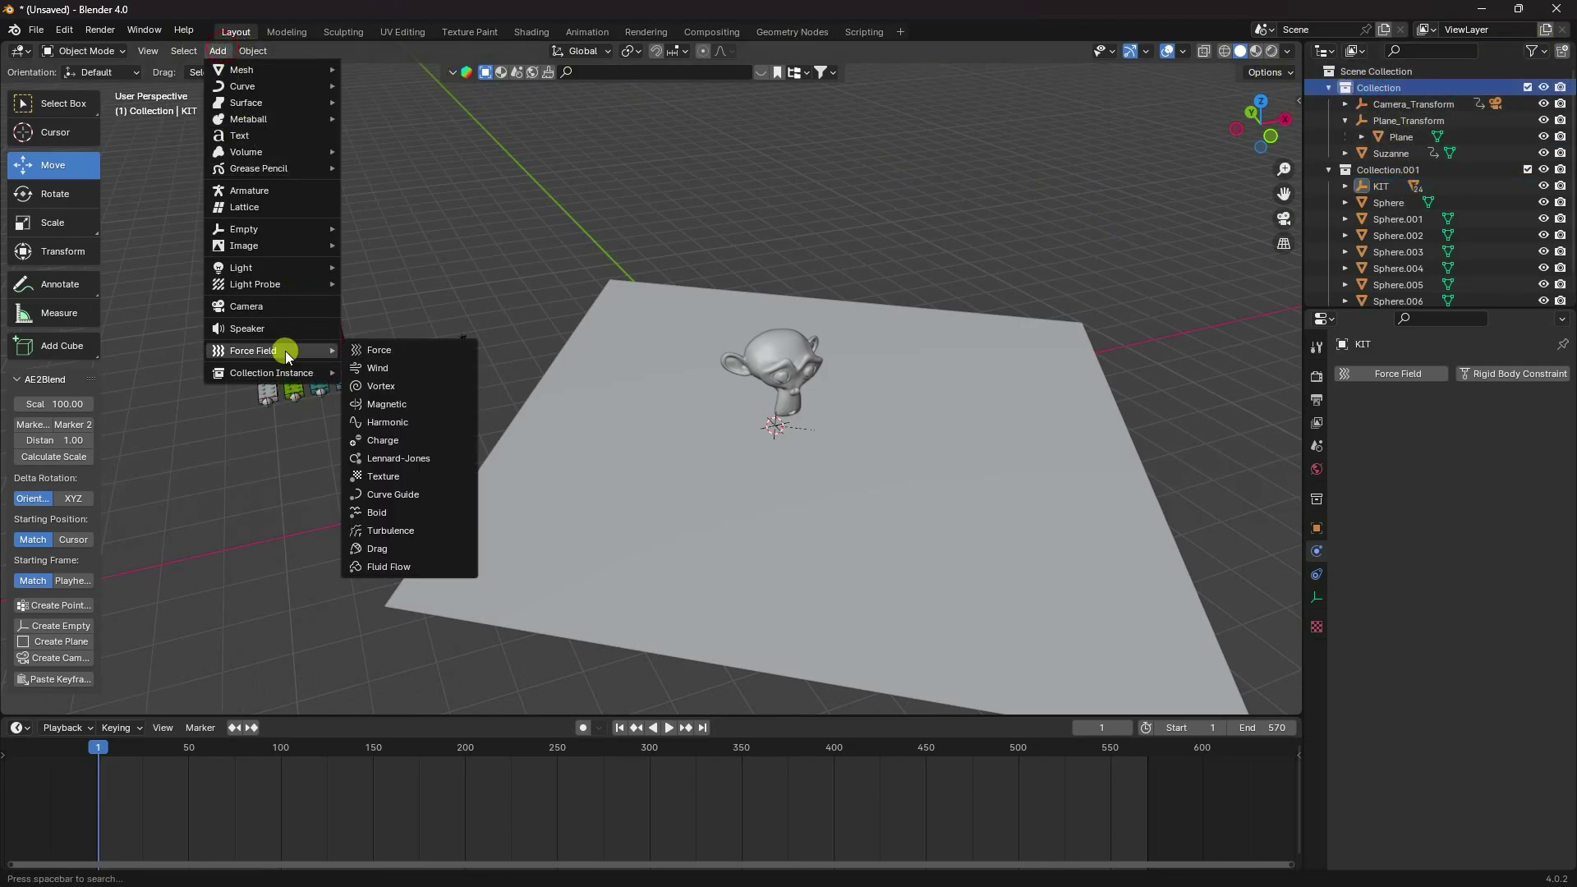
pyautogui.click(378, 350)
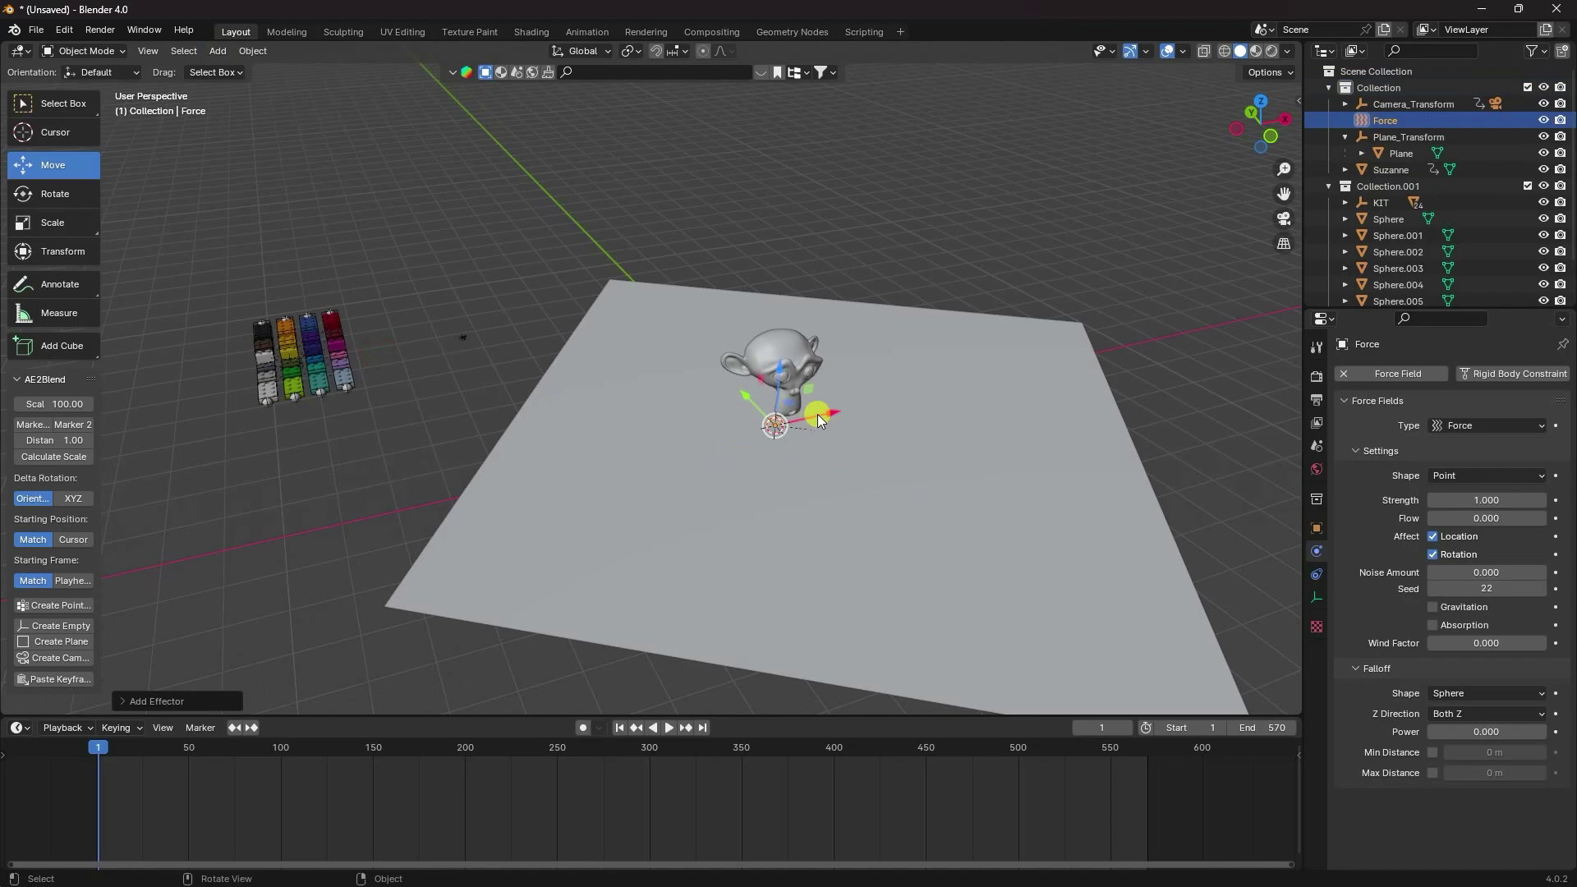
# Scale up the force field so its size suits the monkey head
pyautogui.moveTo(817, 414); pyautogui.dragTo(922, 451, button='middle')
pyautogui.scroll(5, 750, 485)
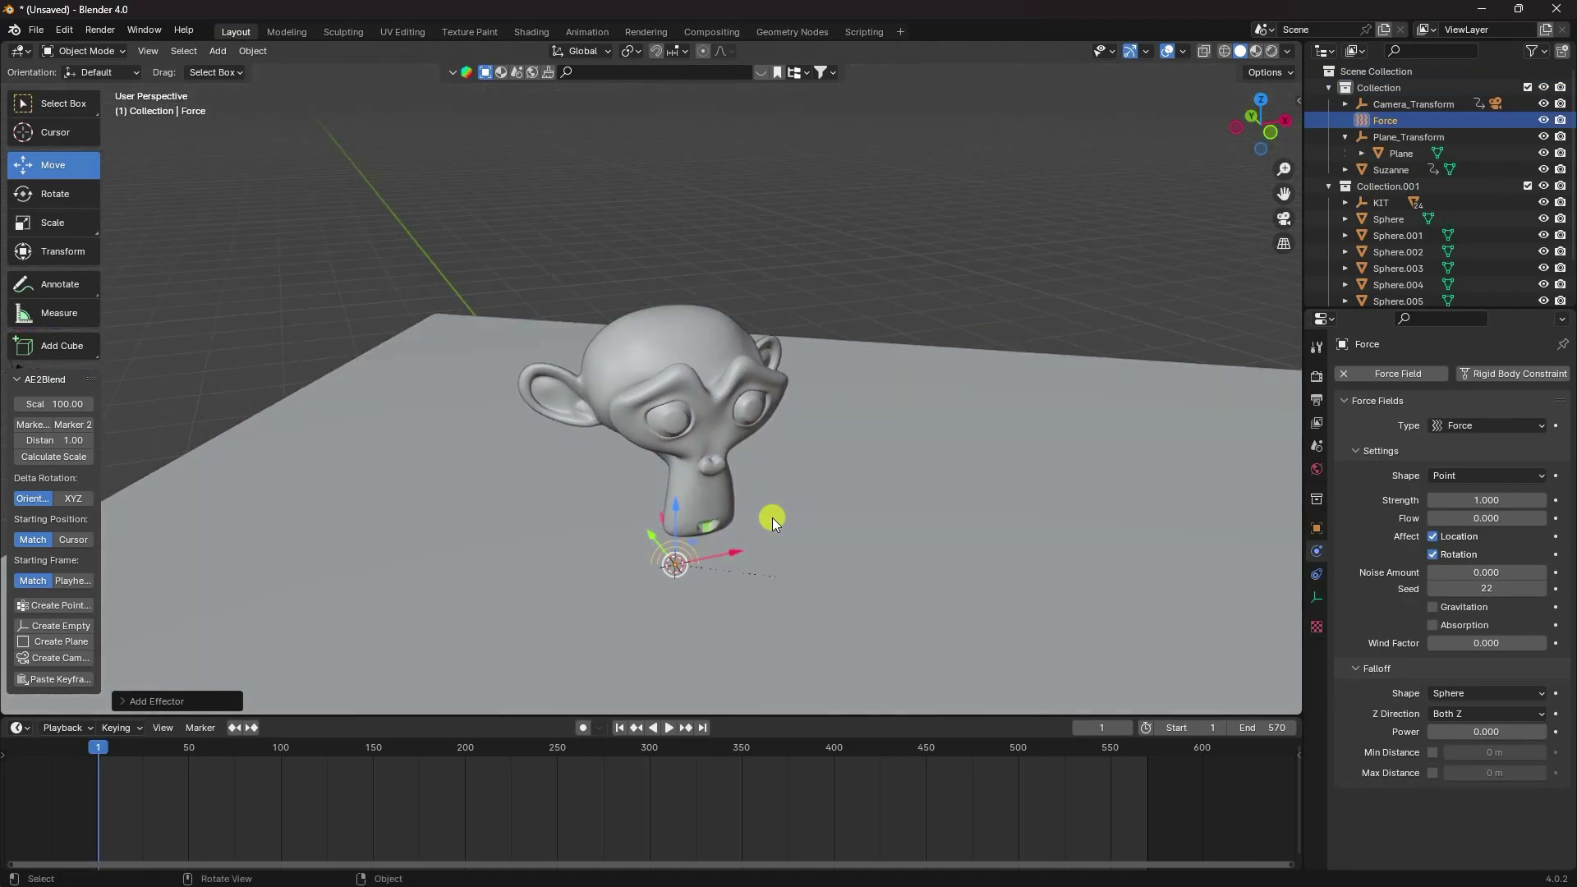
pyautogui.press('s')
pyautogui.click(841, 440)
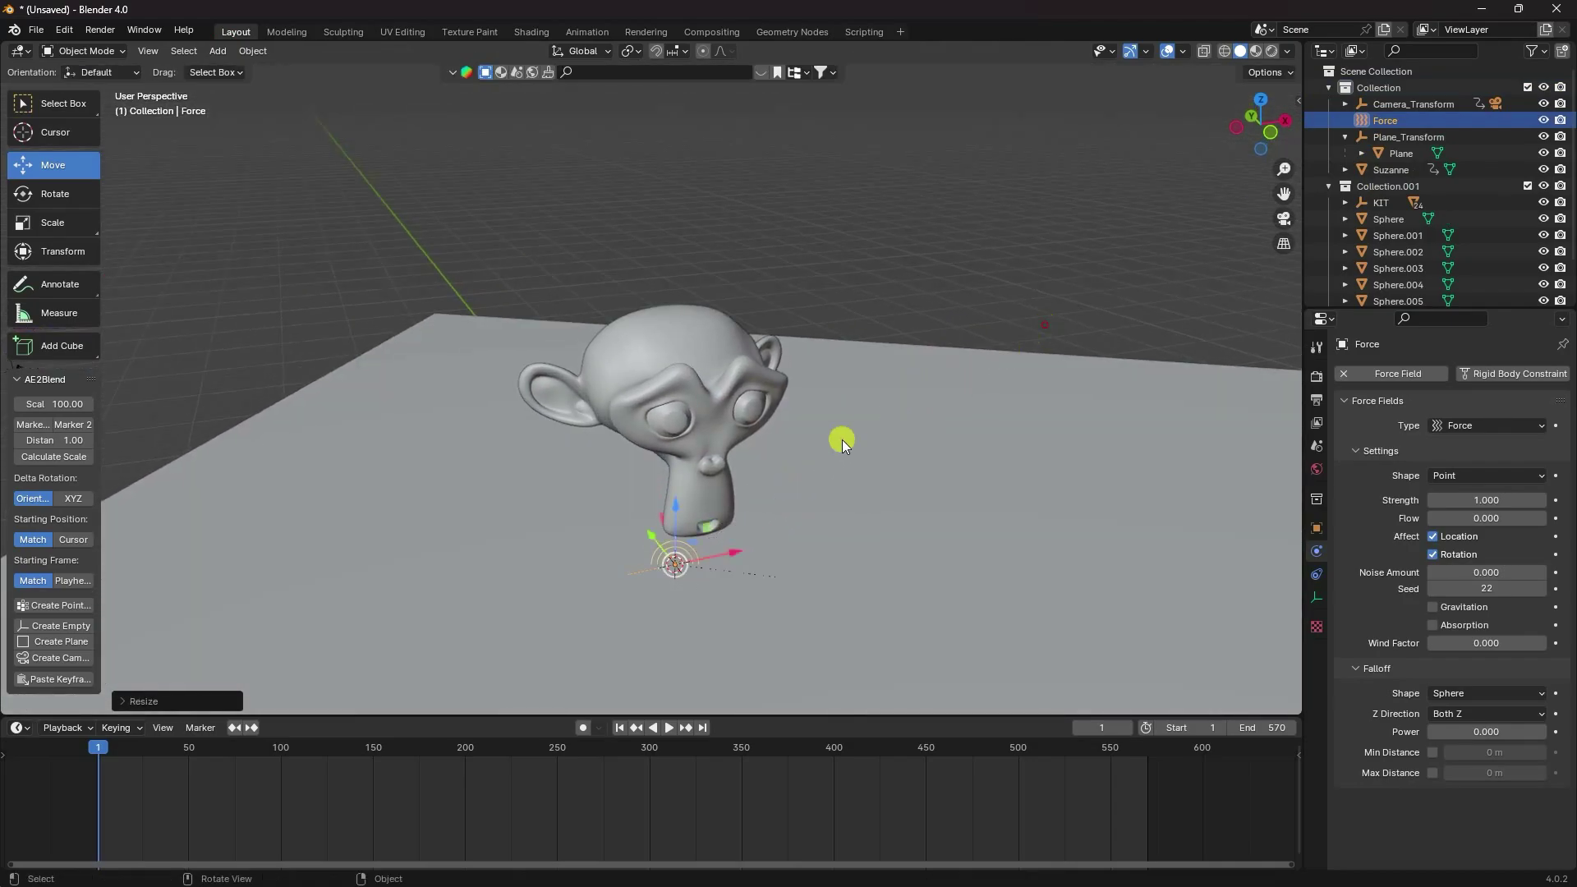
pyautogui.press('s')
pyautogui.click(836, 481)
# Raise the force field about 12.5 m along Z to the middle of the monkey head and apply its scale
pyautogui.press('g')
pyautogui.press('z')
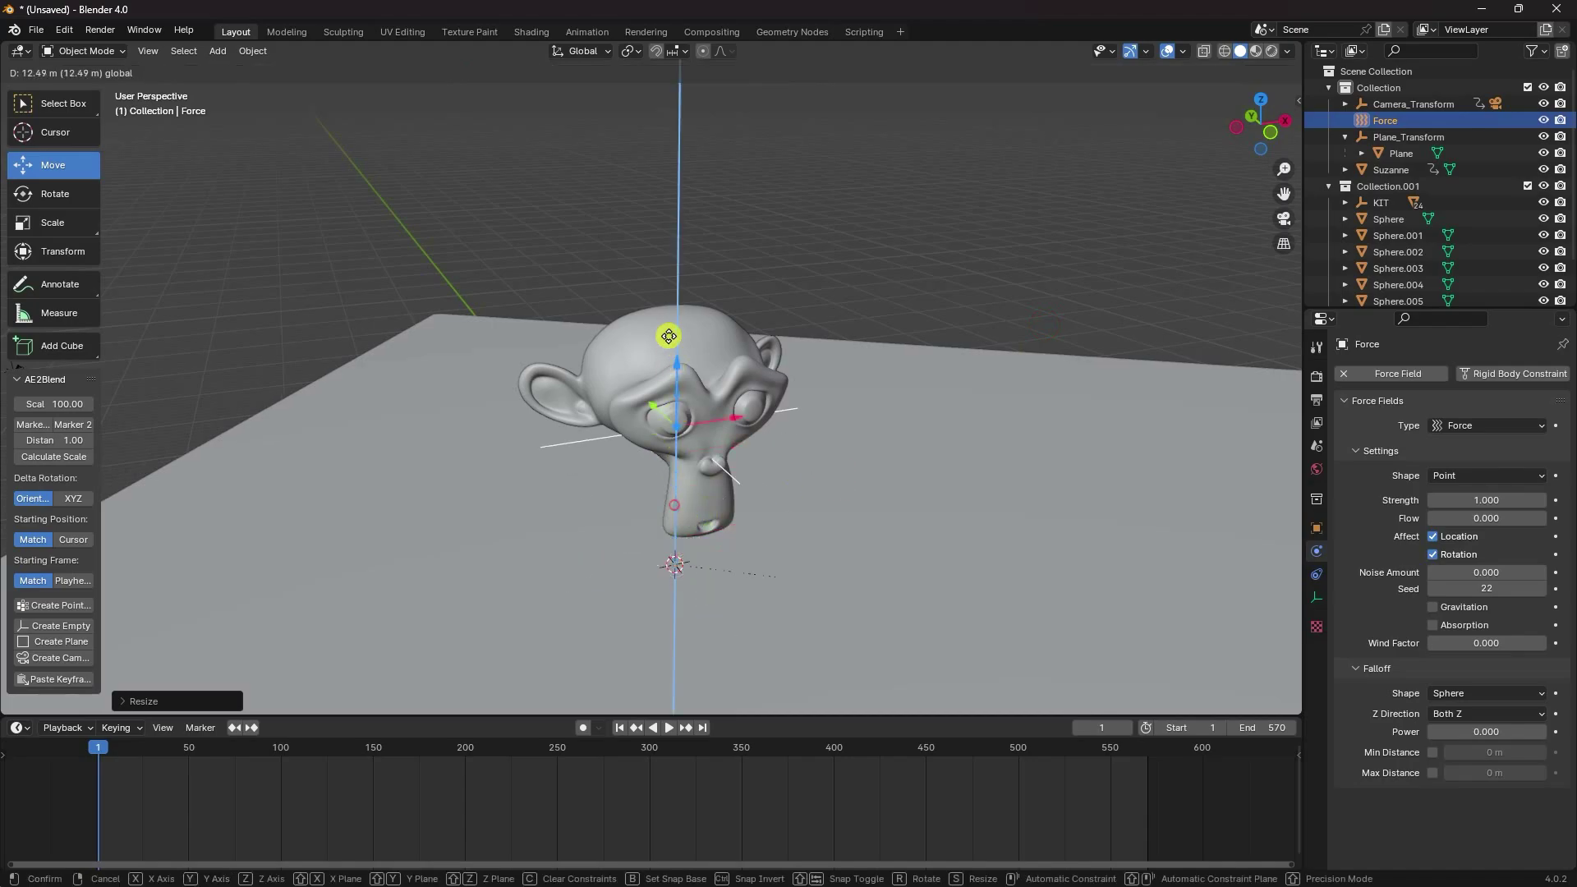
pyautogui.click(667, 333)
pyautogui.hotkey('ctrl', 'a')
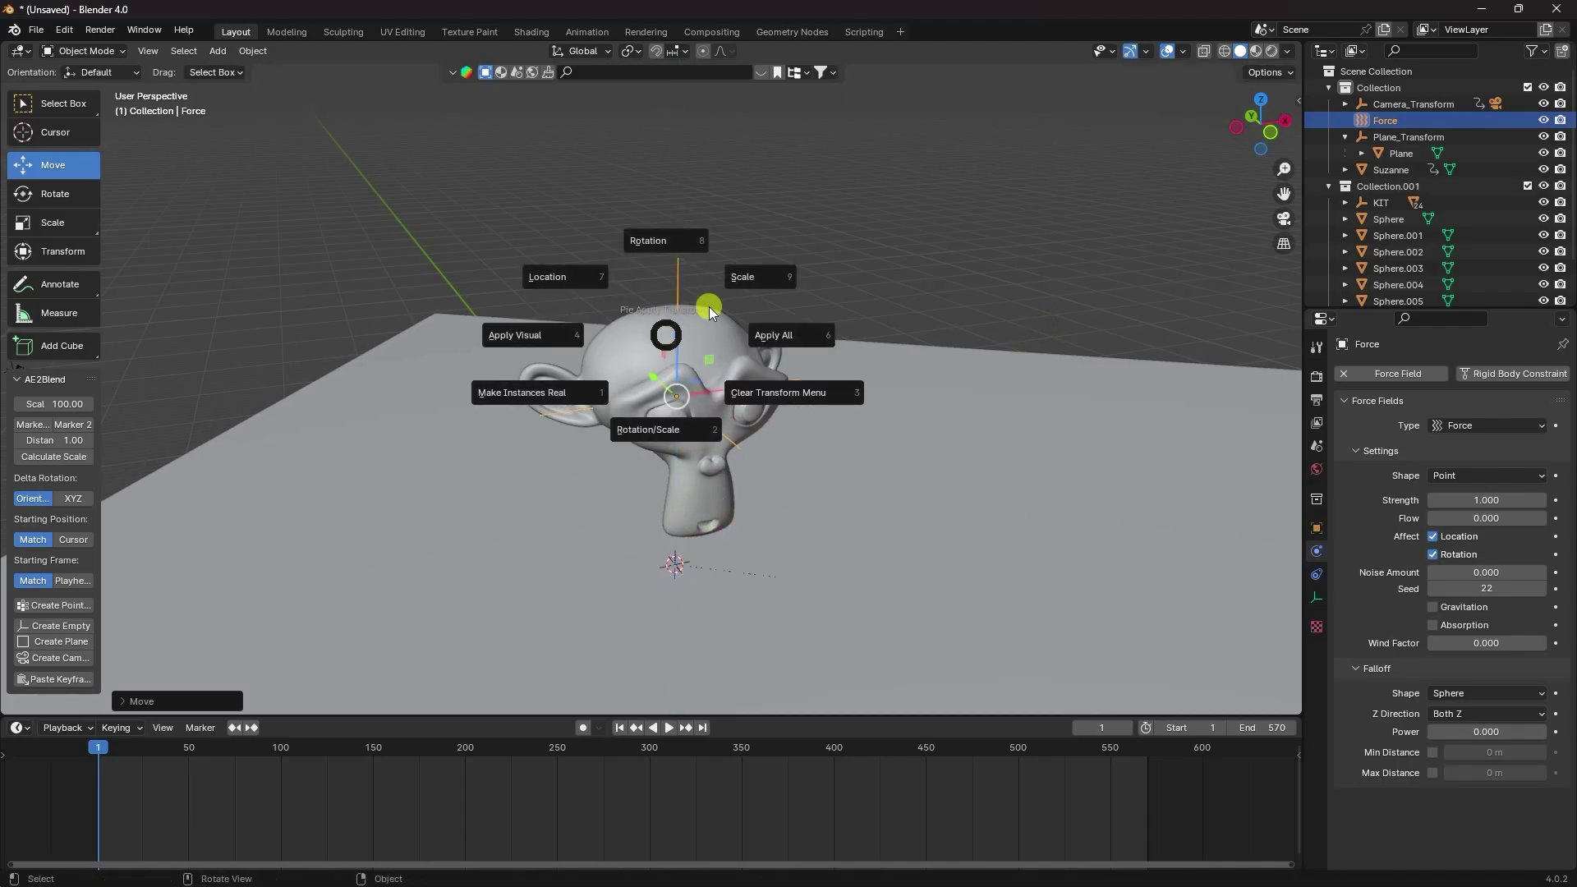
pyautogui.click(752, 278)
pyautogui.moveTo(761, 368); pyautogui.dragTo(844, 354, button='middle')
# Set the force field's strength to 0 and keyframe it at frame 1
pyautogui.click(619, 727)
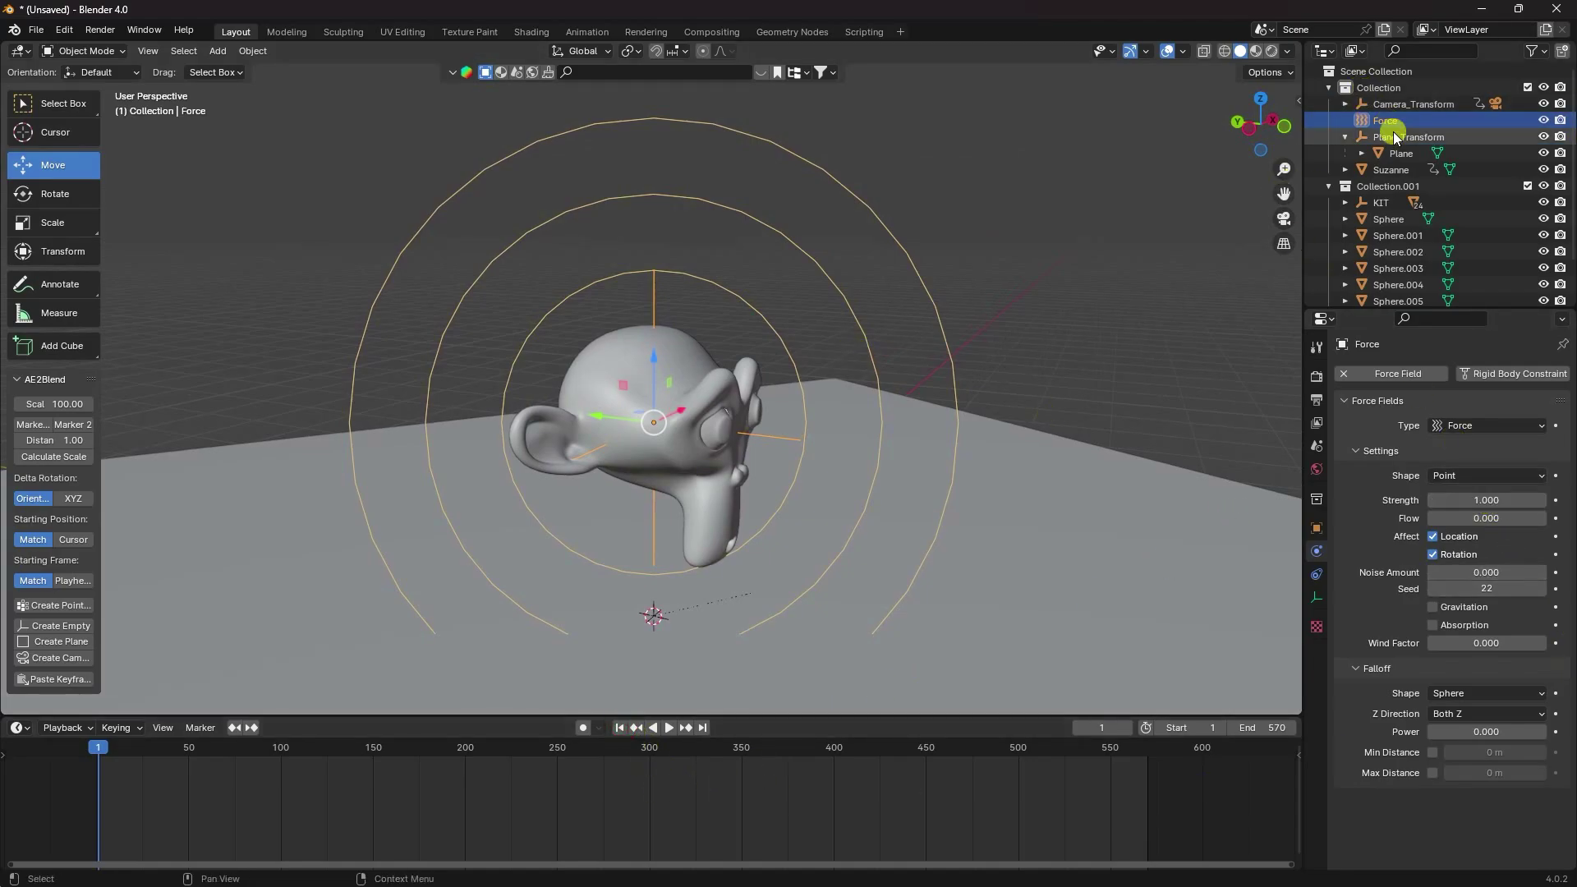
pyautogui.click(1472, 499)
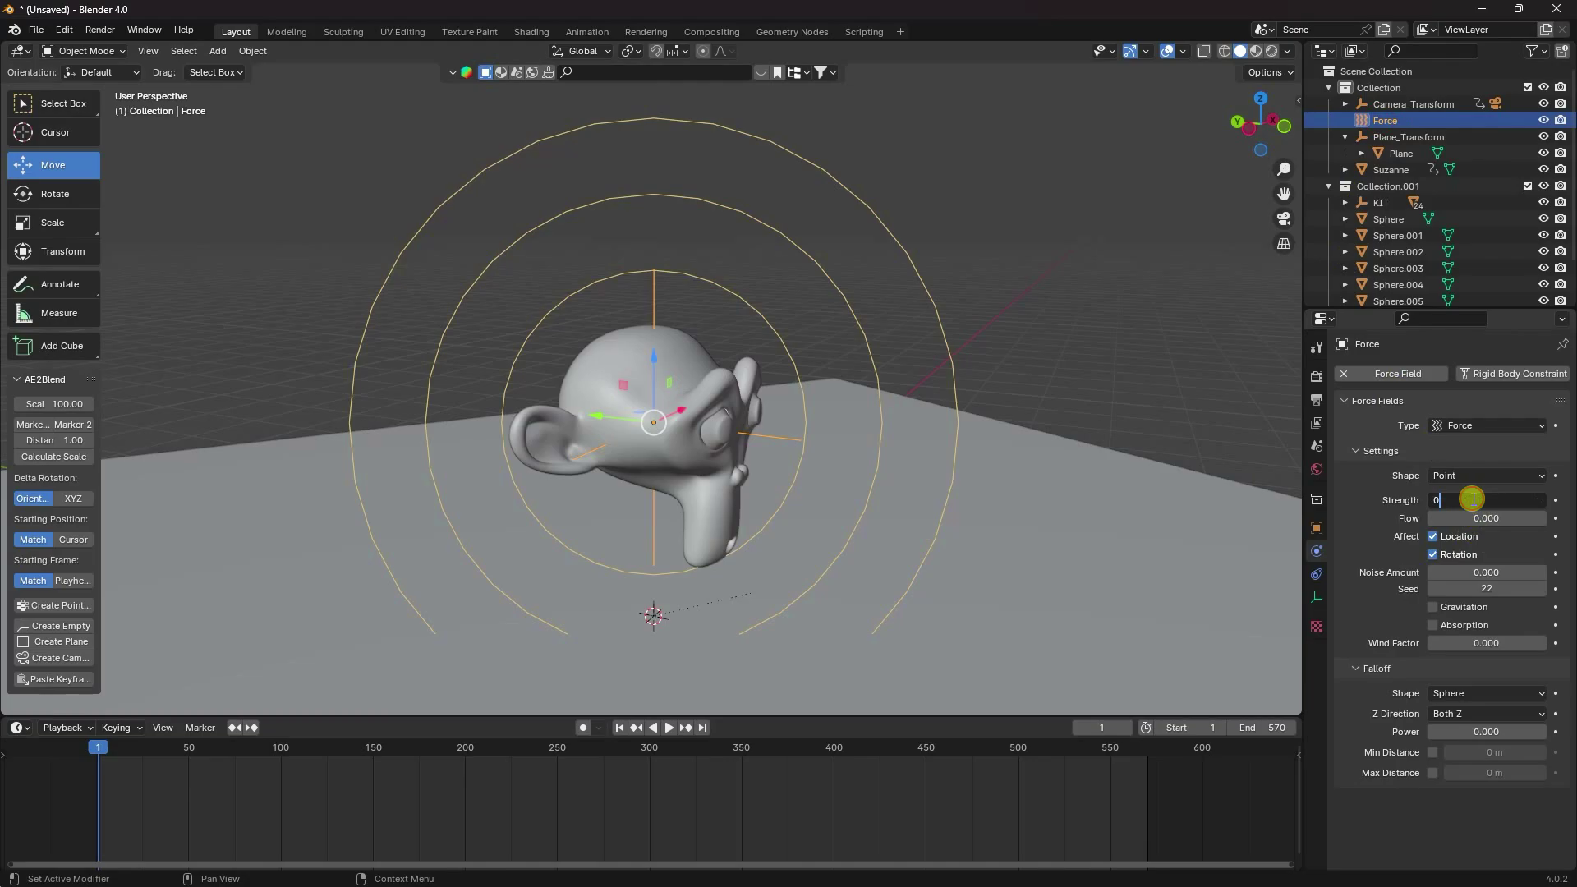
pyautogui.press('Return')
pyautogui.press('i')
# Set the force field's strength to -100 at frame 50 and keyframe it
pyautogui.click(184, 751)
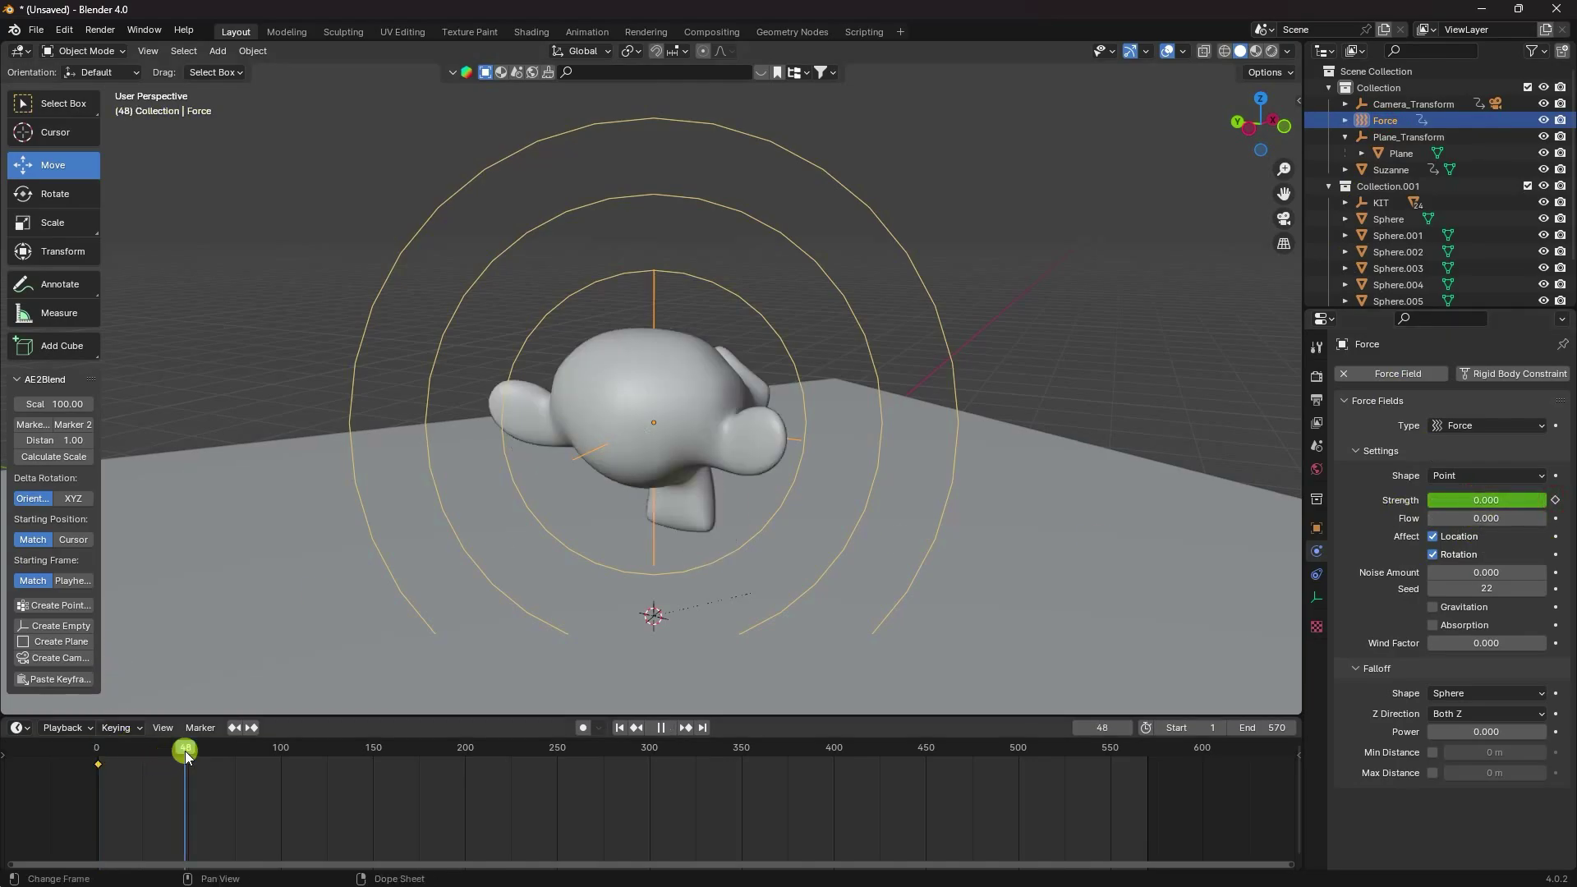
pyautogui.moveTo(184, 754); pyautogui.dragTo(190, 758)
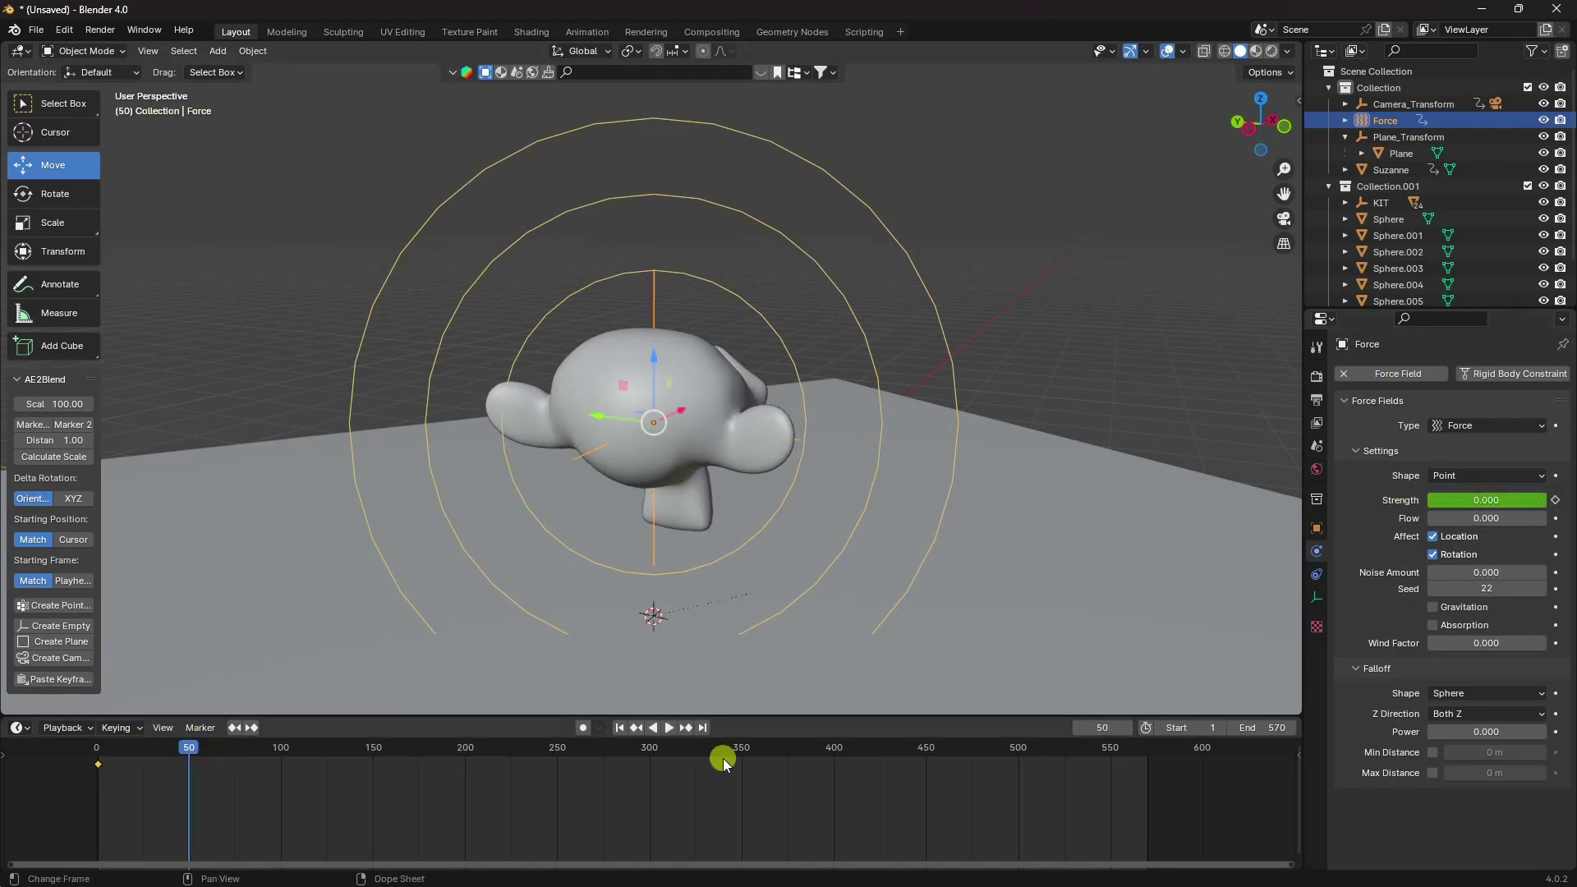
pyautogui.click(1479, 501)
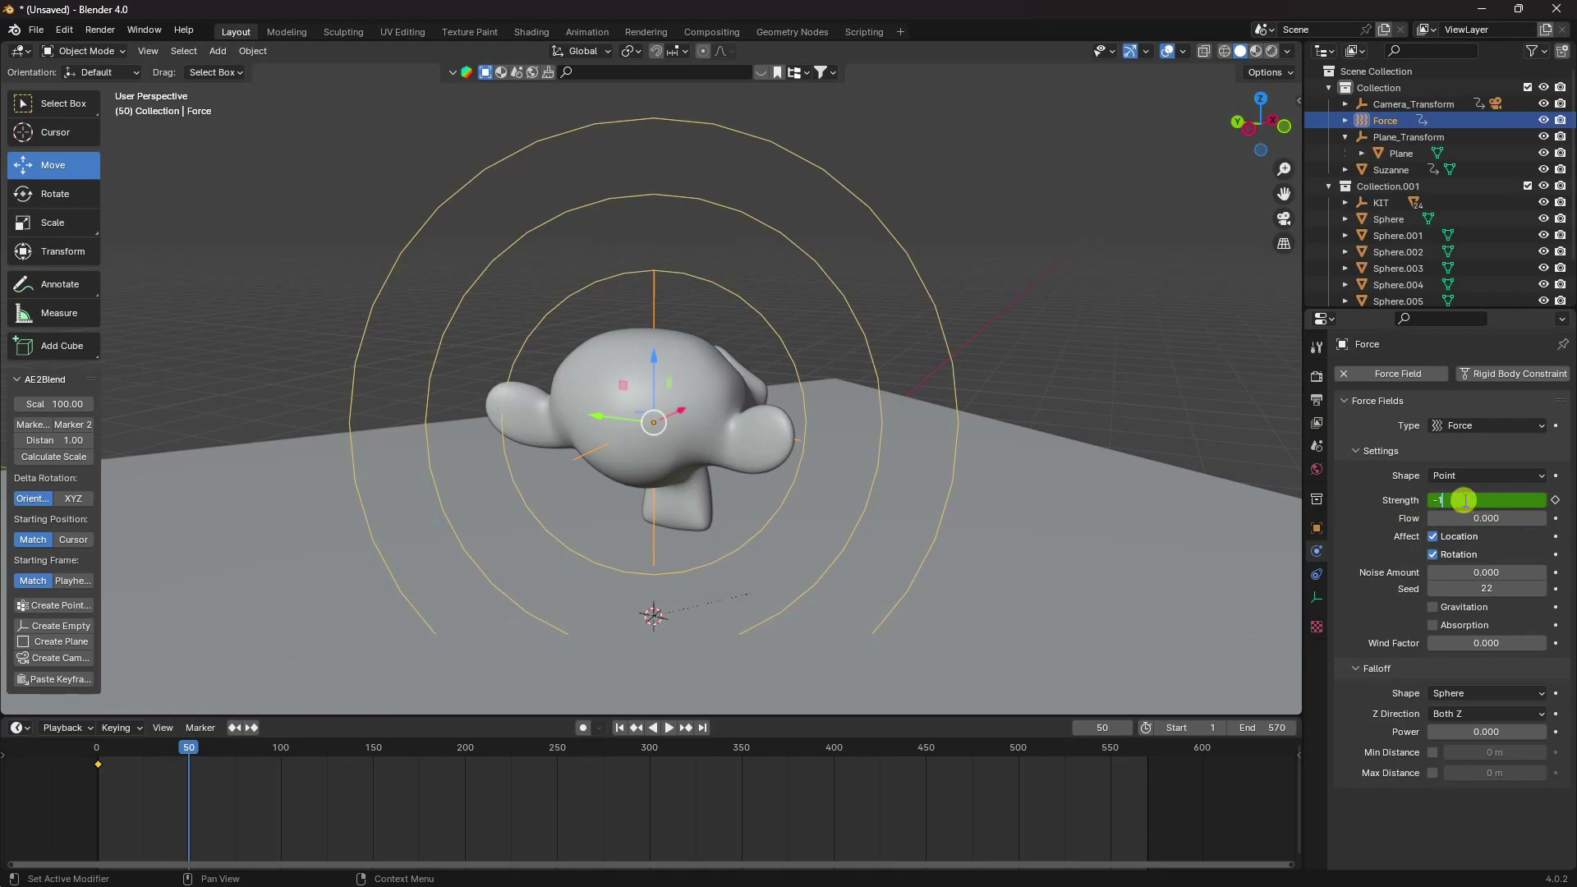
pyautogui.write('-100')
pyautogui.press('Return')
pyautogui.click(1555, 500)
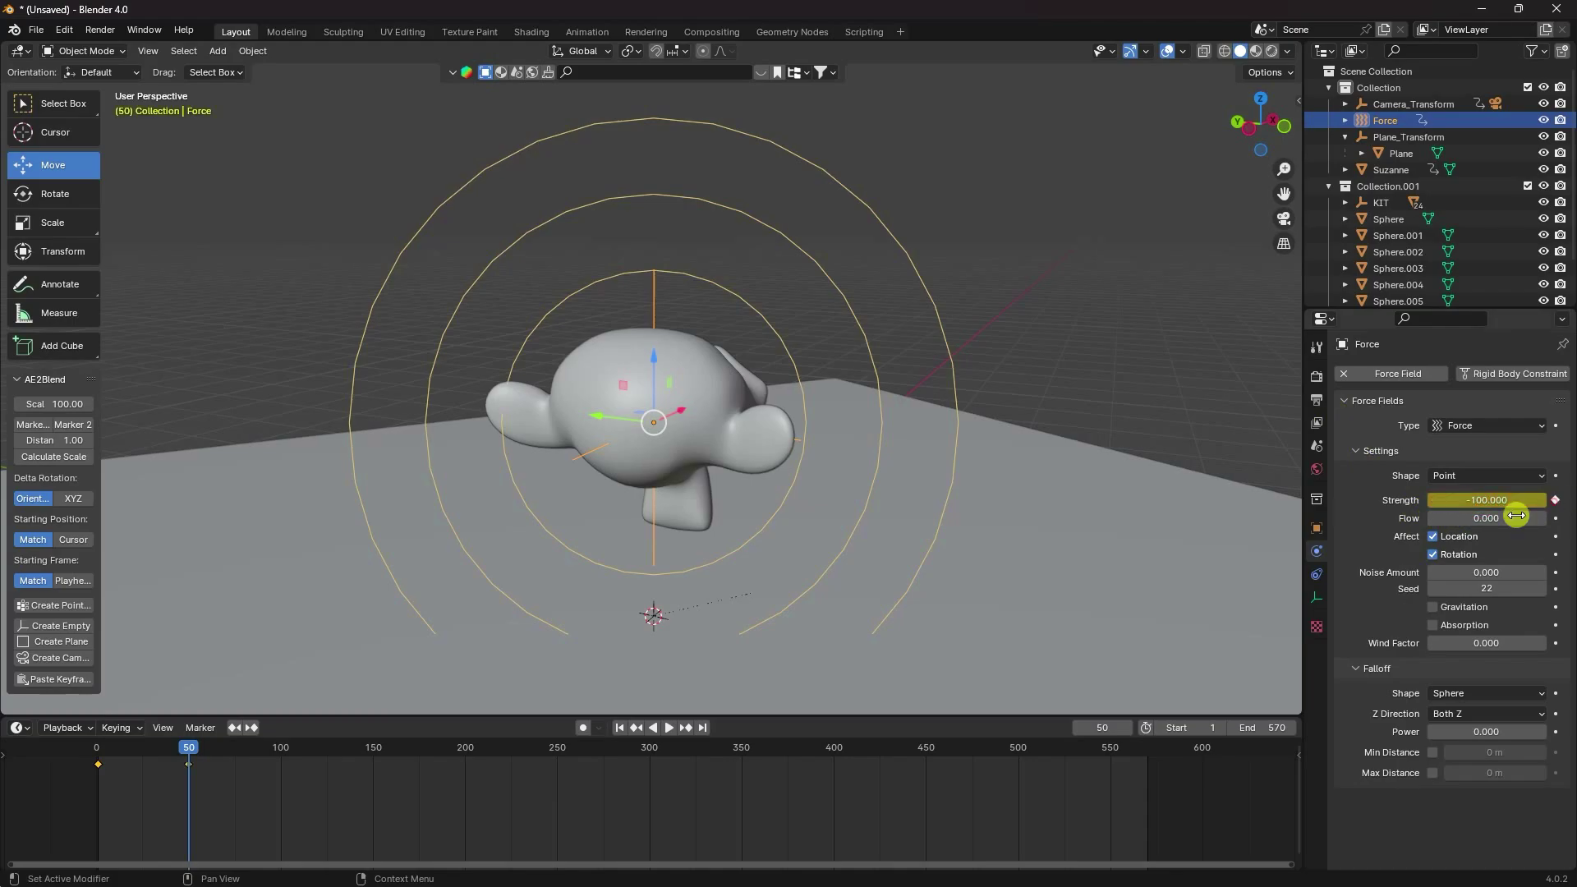
# Bring the bricks and monkey head into view, play the animation briefly from frame 1 and rewind it
pyautogui.click(620, 728)
pyautogui.scroll(-4, 697, 591)
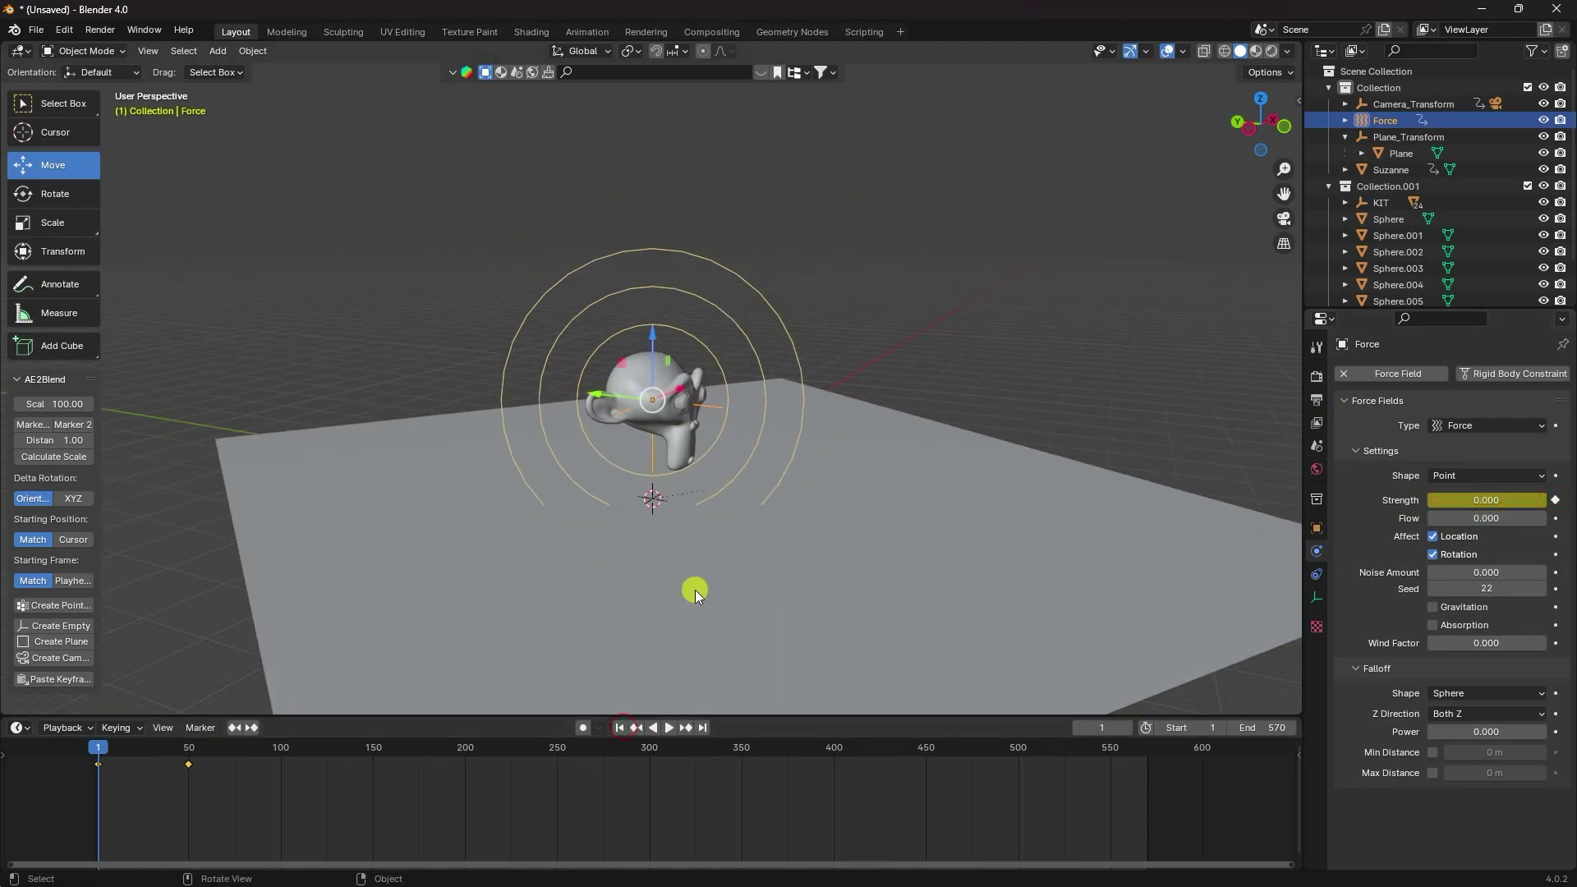
pyautogui.moveTo(698, 592); pyautogui.dragTo(605, 689, button='middle')
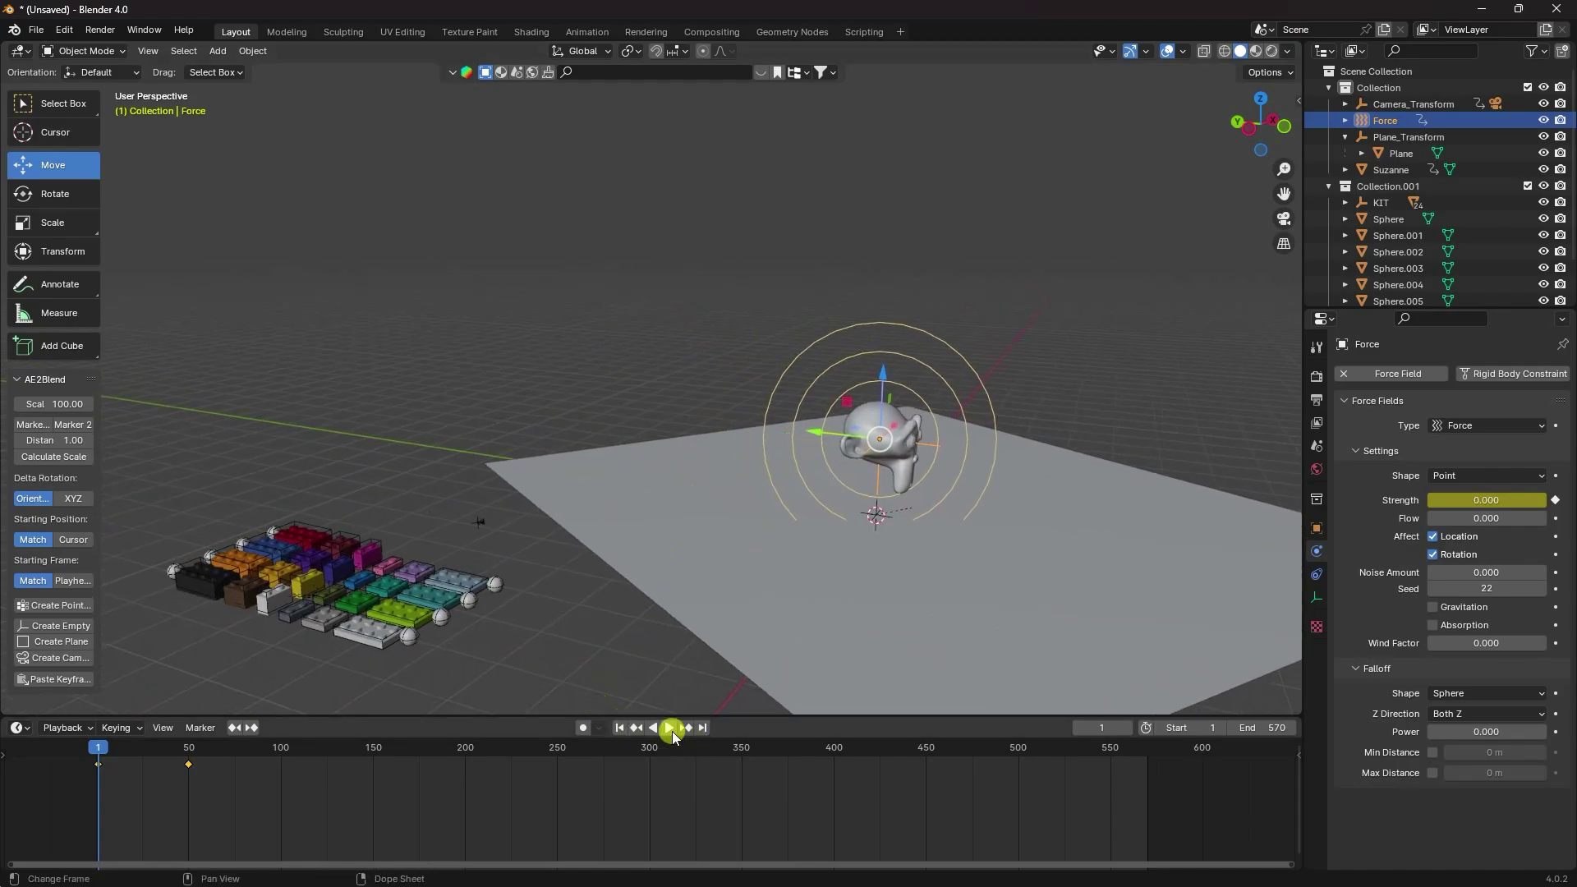
pyautogui.click(669, 727)
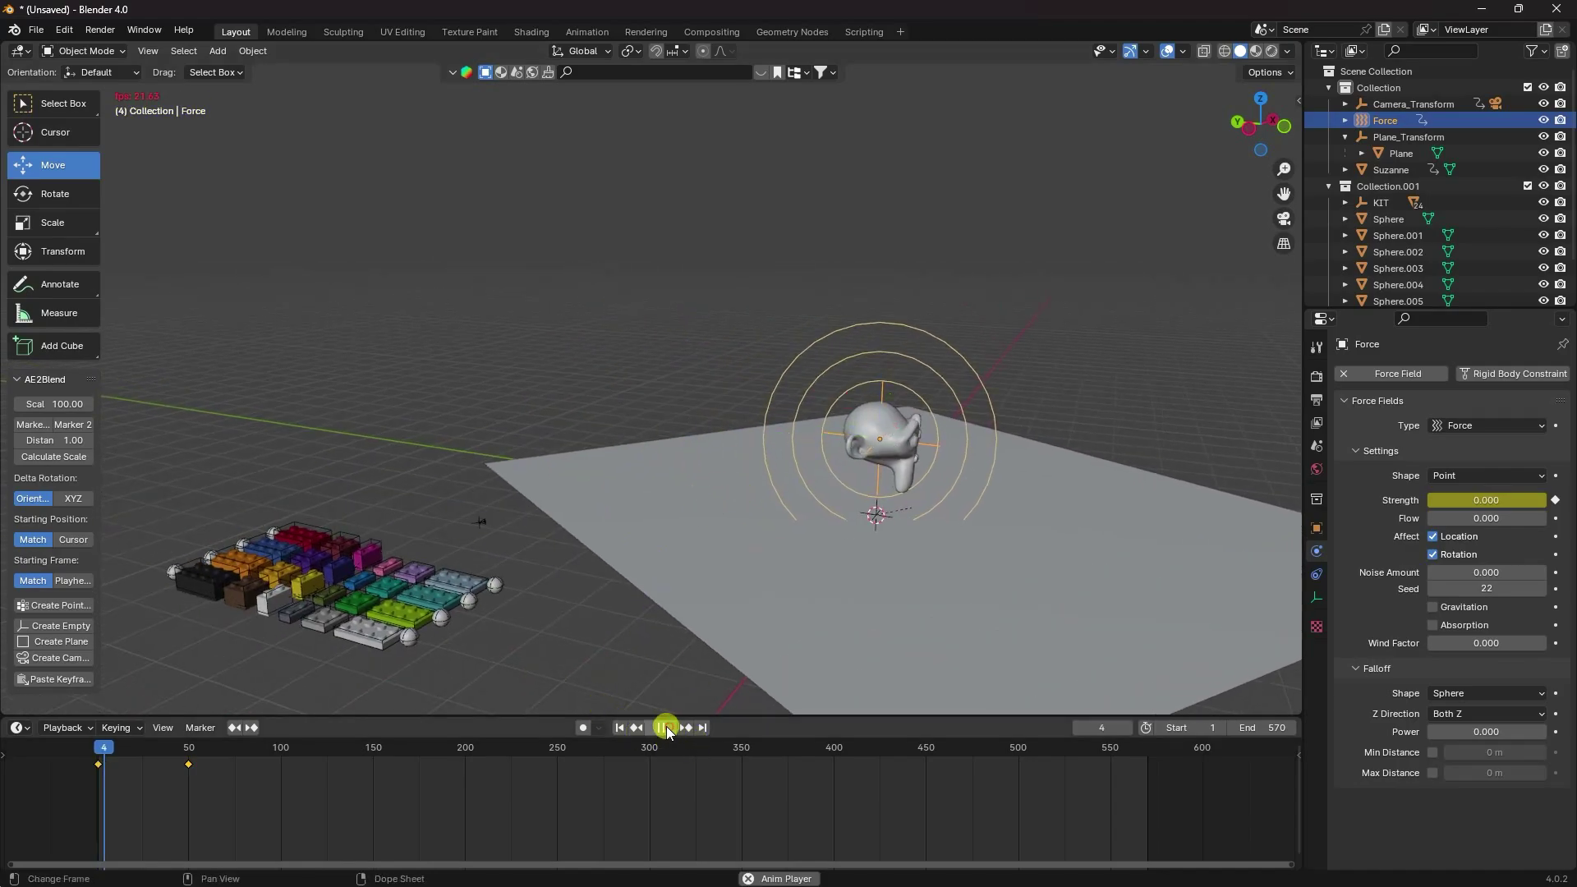
pyautogui.click(619, 727)
# Set the scene's Z gravity to 0 m/s²
pyautogui.click(1317, 444)
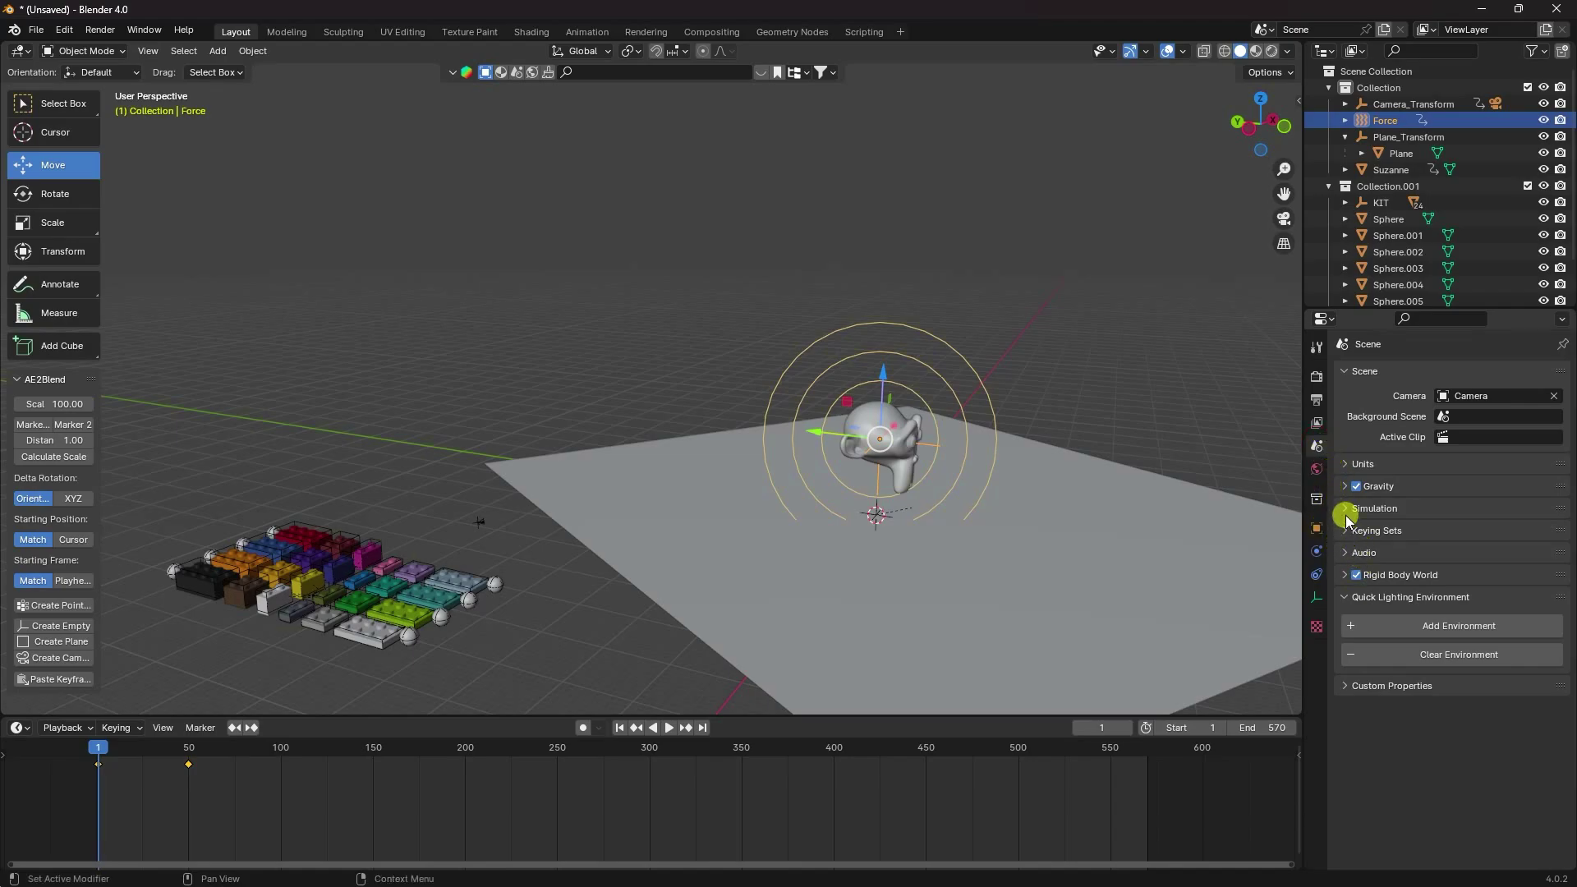
pyautogui.click(1343, 486)
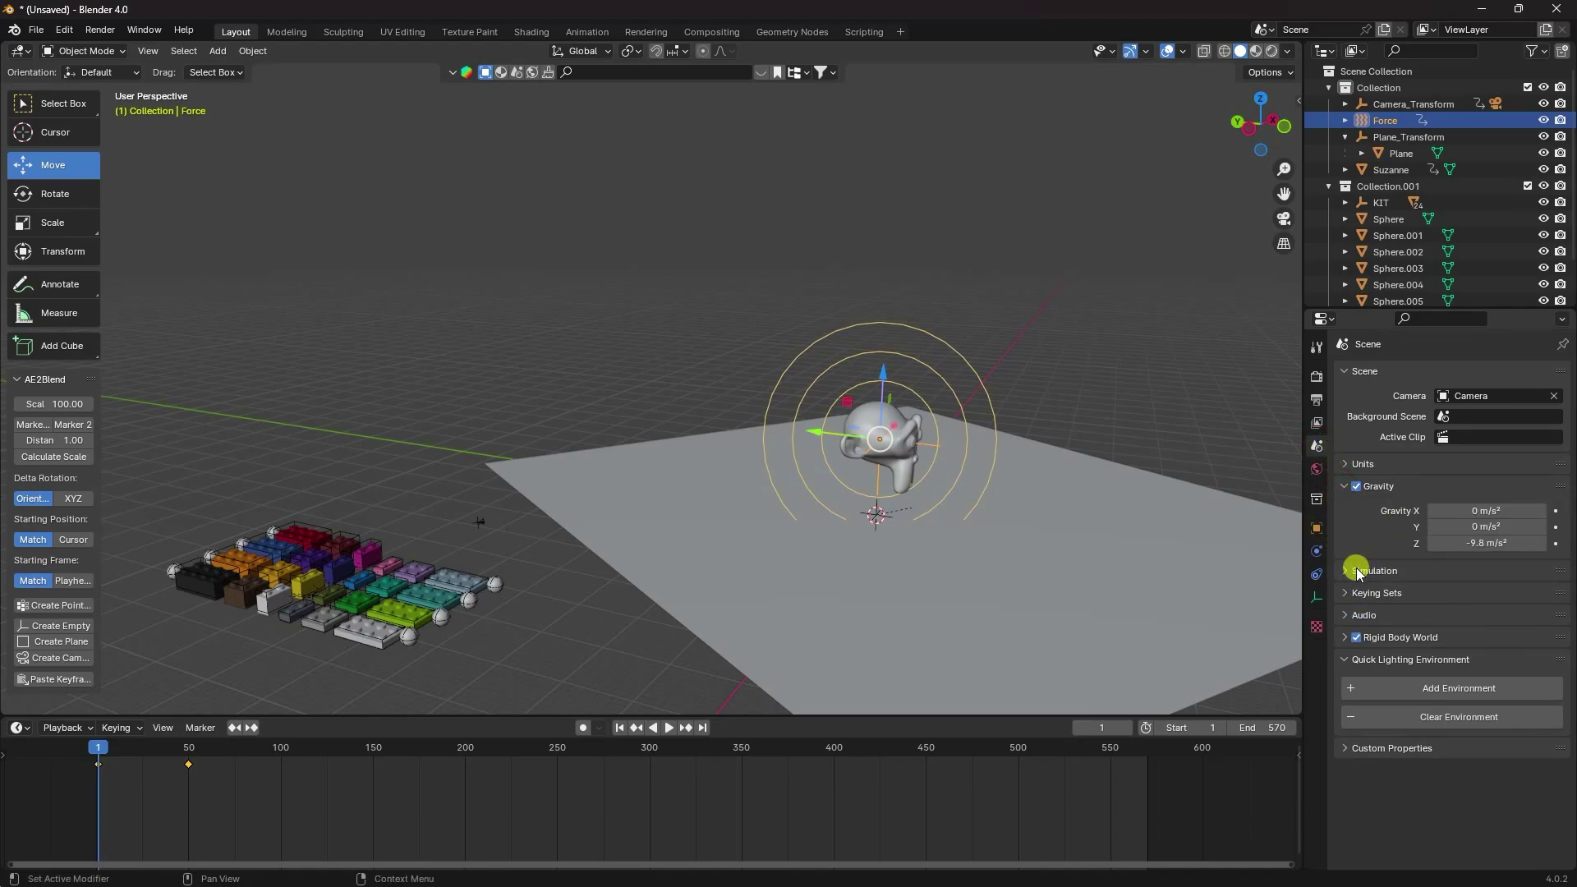
pyautogui.click(1494, 542)
pyautogui.write('0')
pyautogui.press('Return')
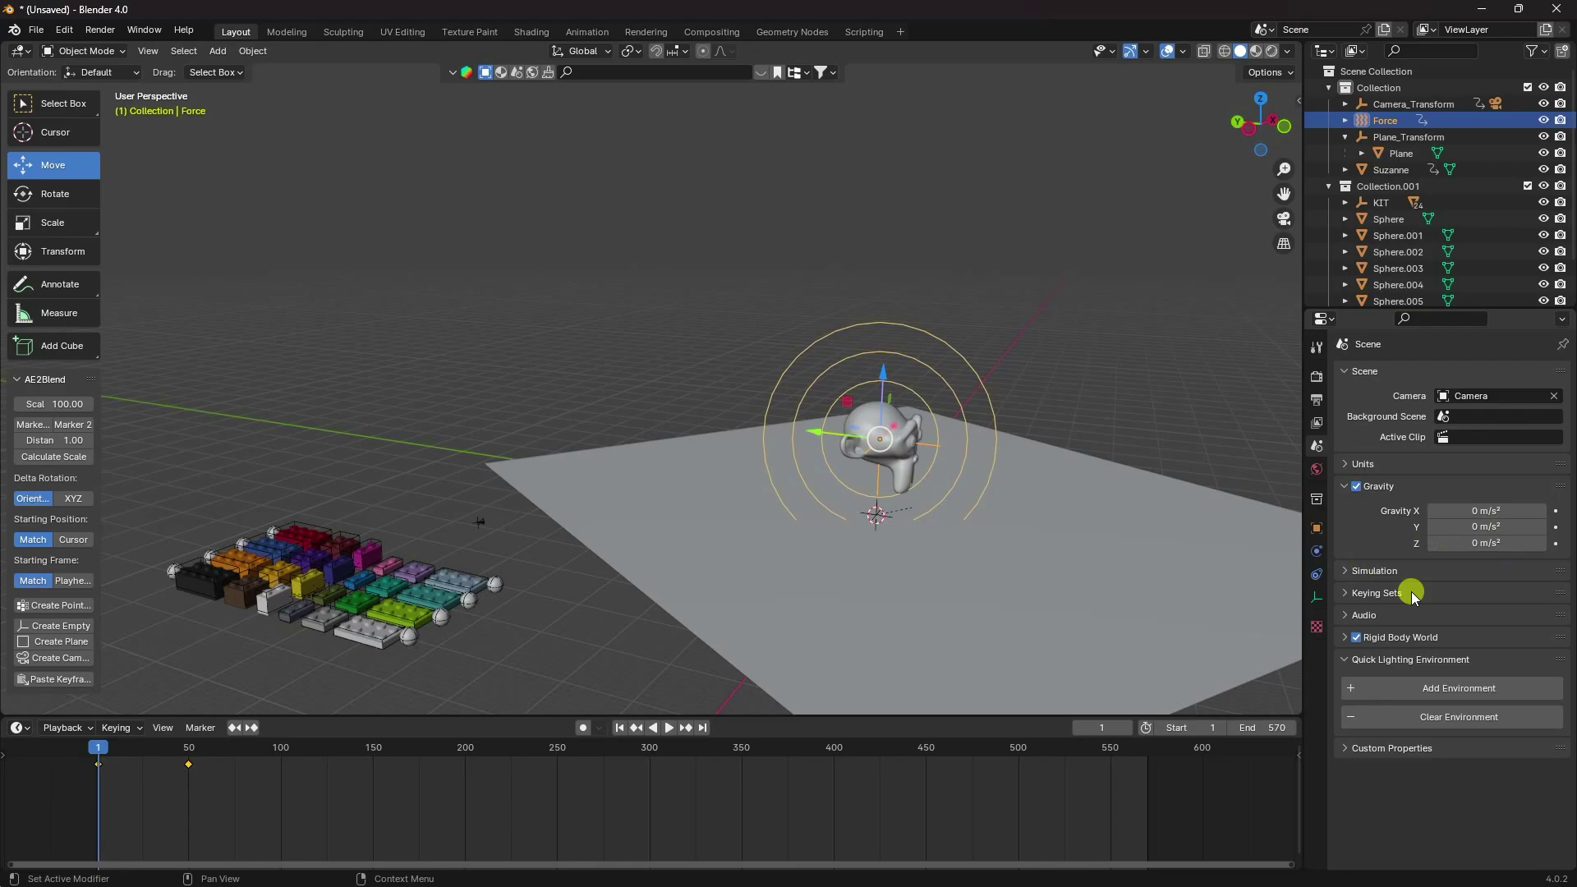
# Set the end frame of the Rigid Body World simulation cache to 570
pyautogui.click(1338, 640)
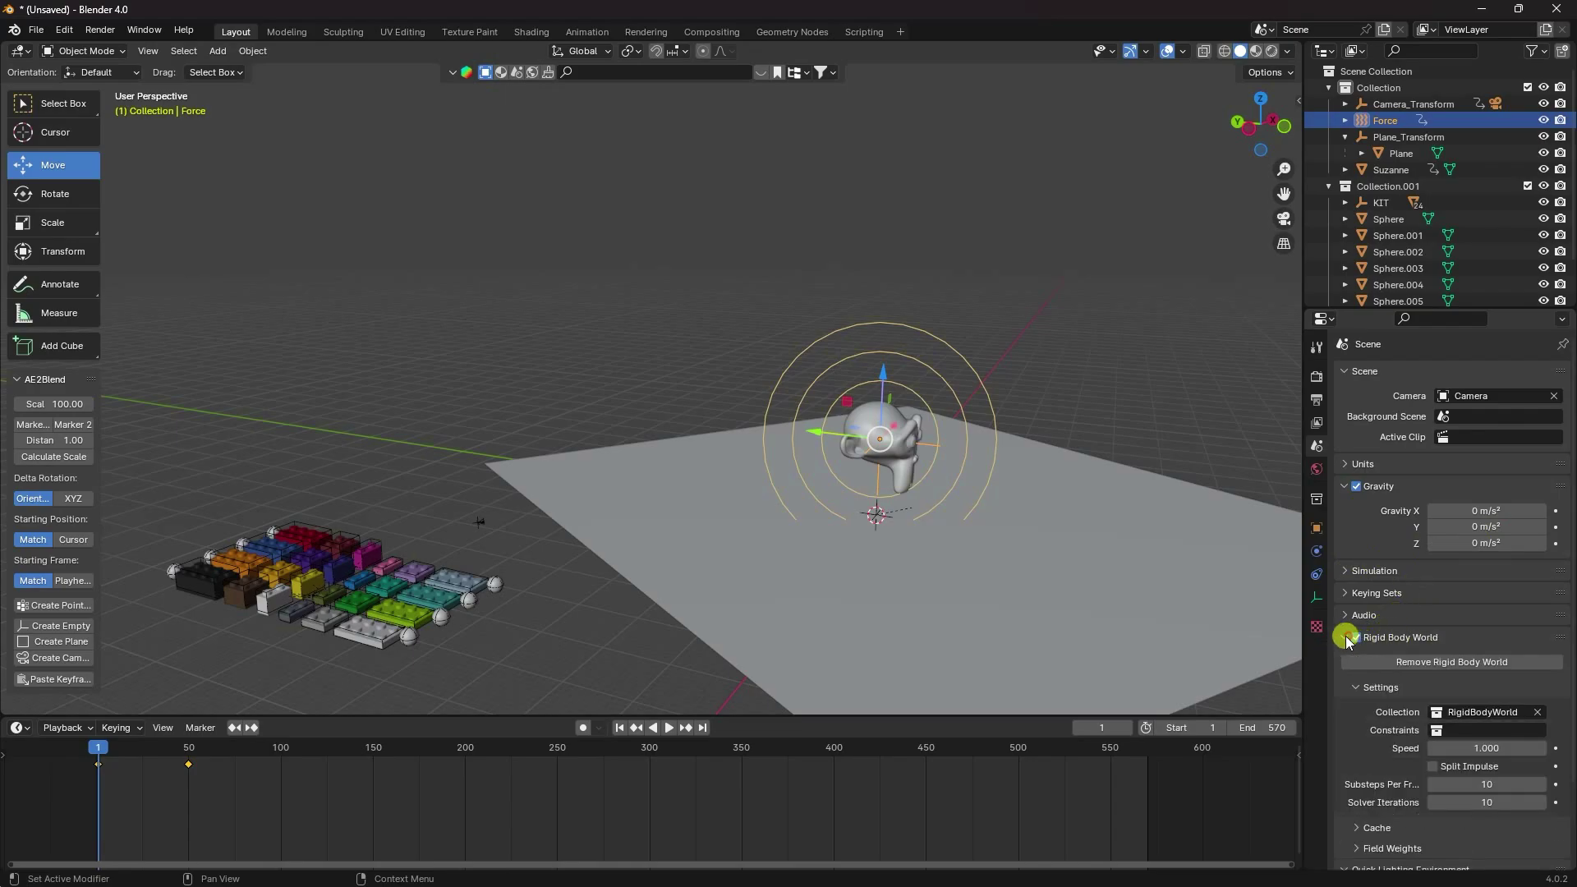
pyautogui.scroll(-3, 1359, 649)
pyautogui.click(1359, 727)
pyautogui.scroll(-6, 1356, 726)
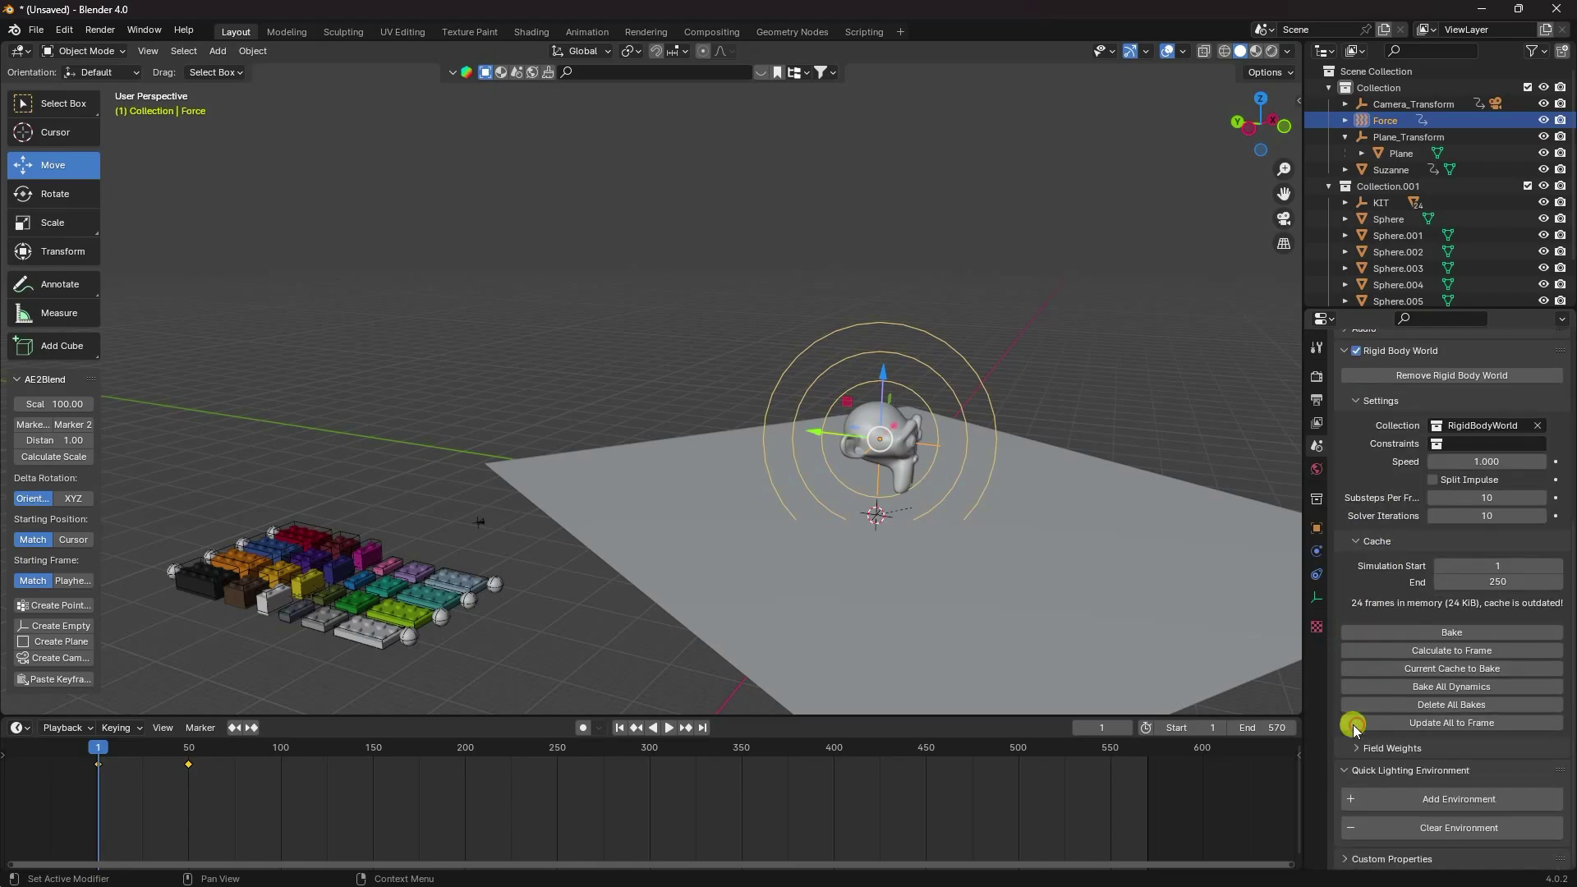
pyautogui.click(1492, 581)
pyautogui.write('57')
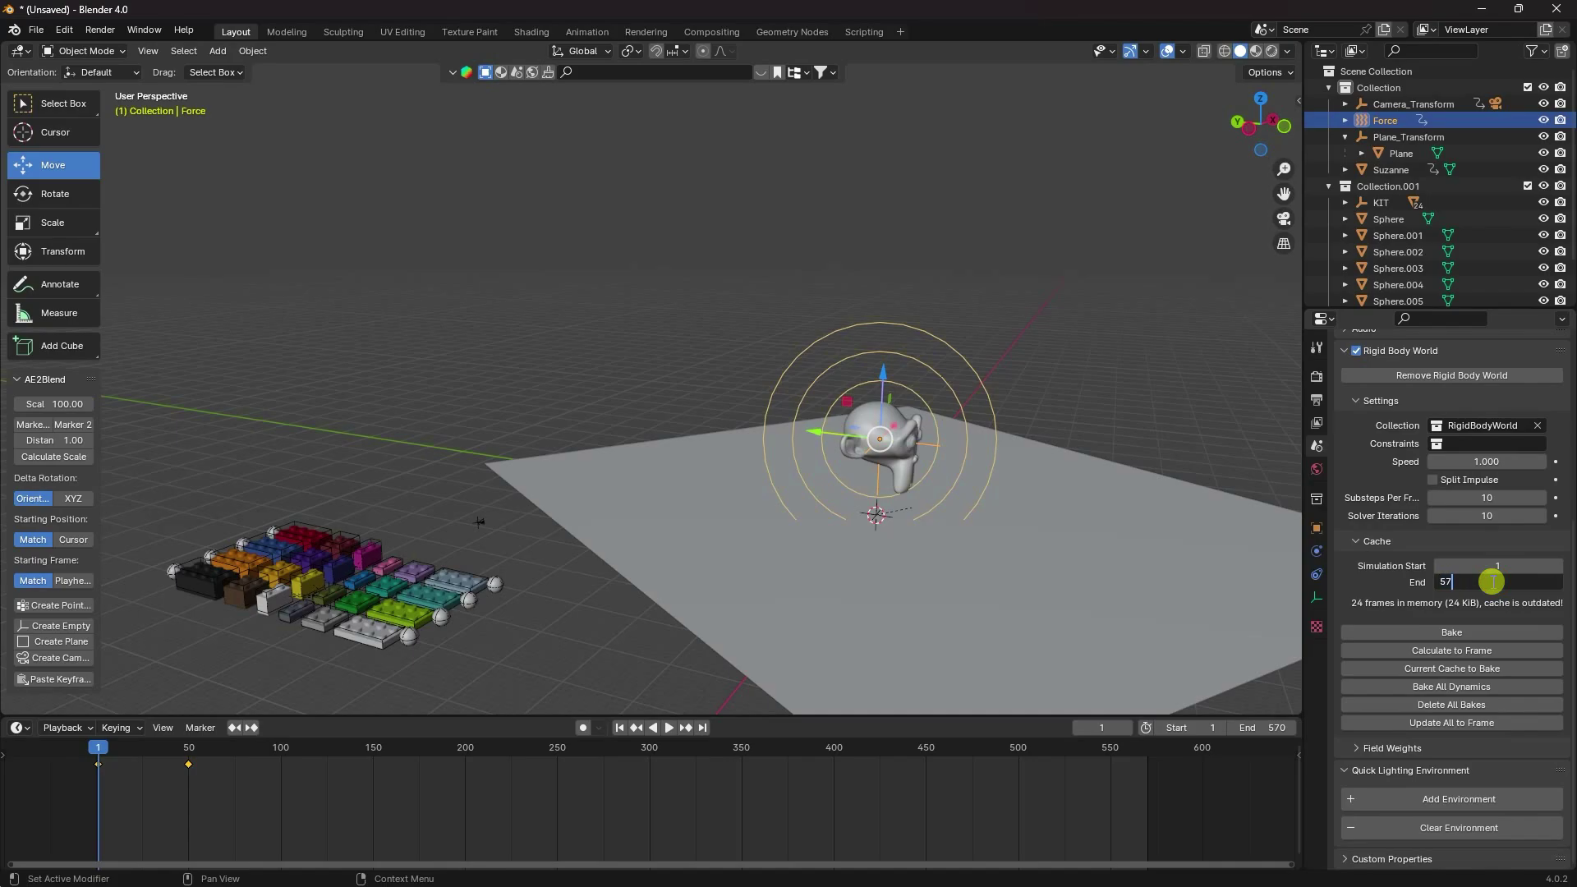
pyautogui.write('0')
pyautogui.press('Return')
# Play the rigid body simulation to watch the bricks and spheres being pulled to the monkey head, stopping at frame 250
pyautogui.click(671, 728)
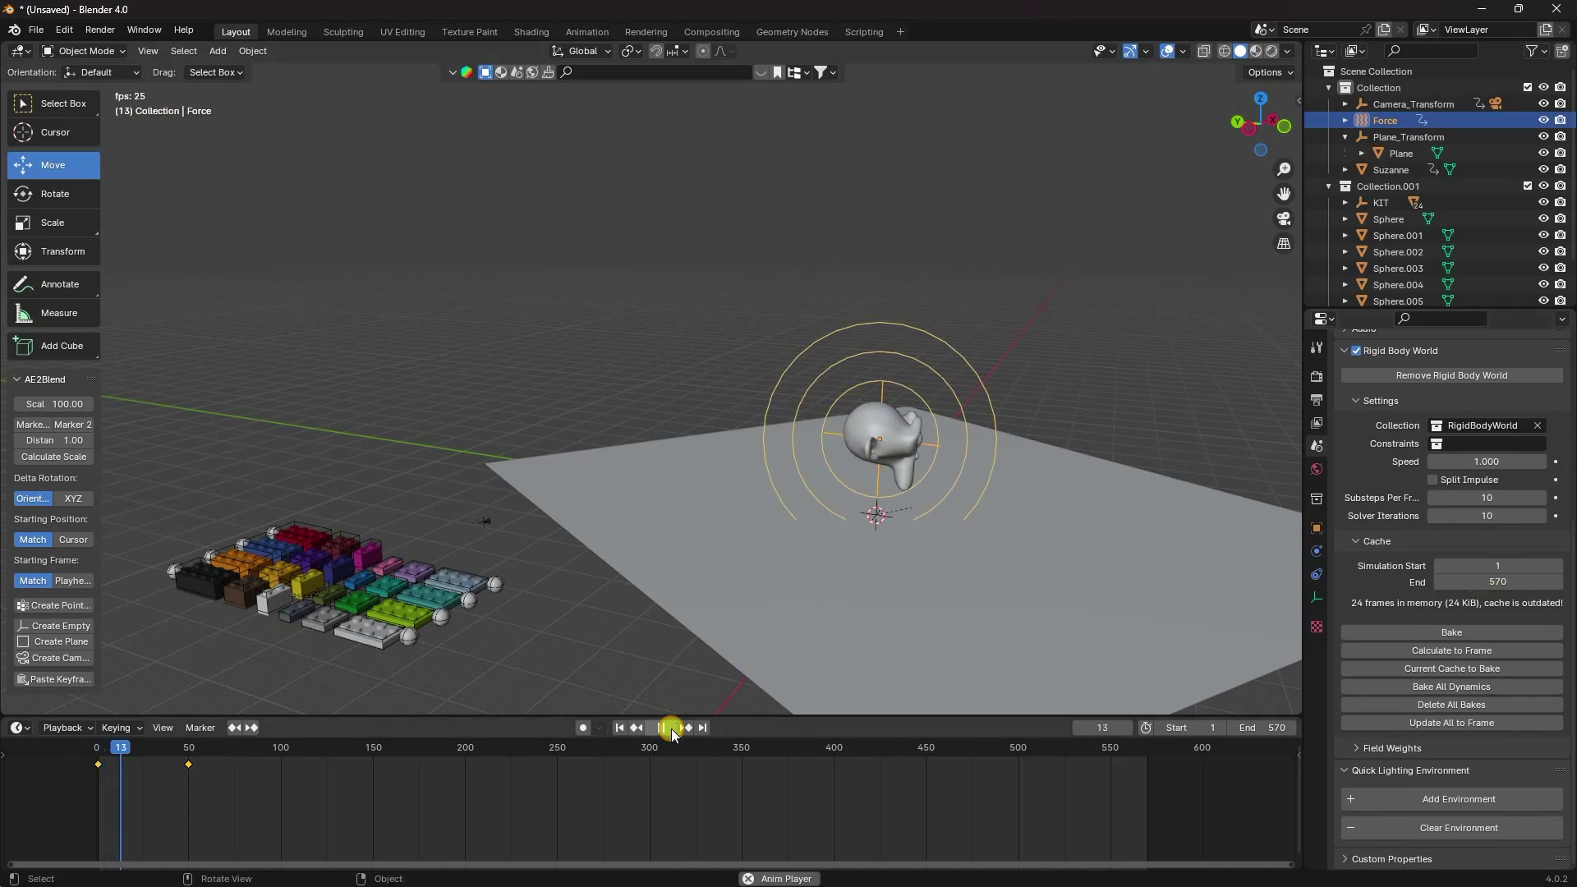
pyautogui.scroll(2, 386, 566)
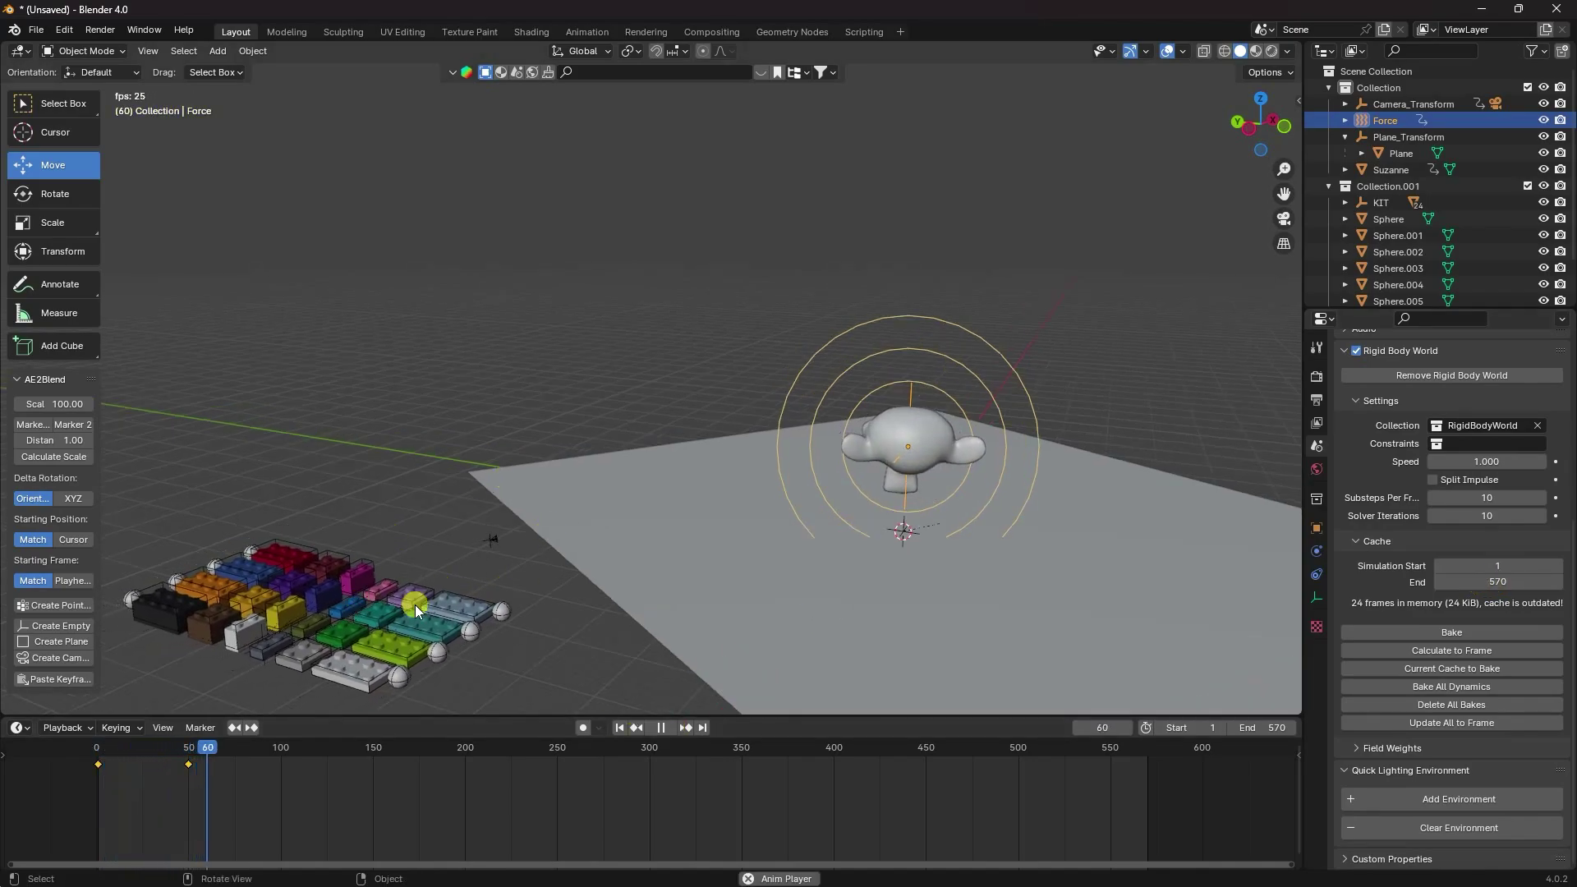
pyautogui.scroll(3, 594, 650)
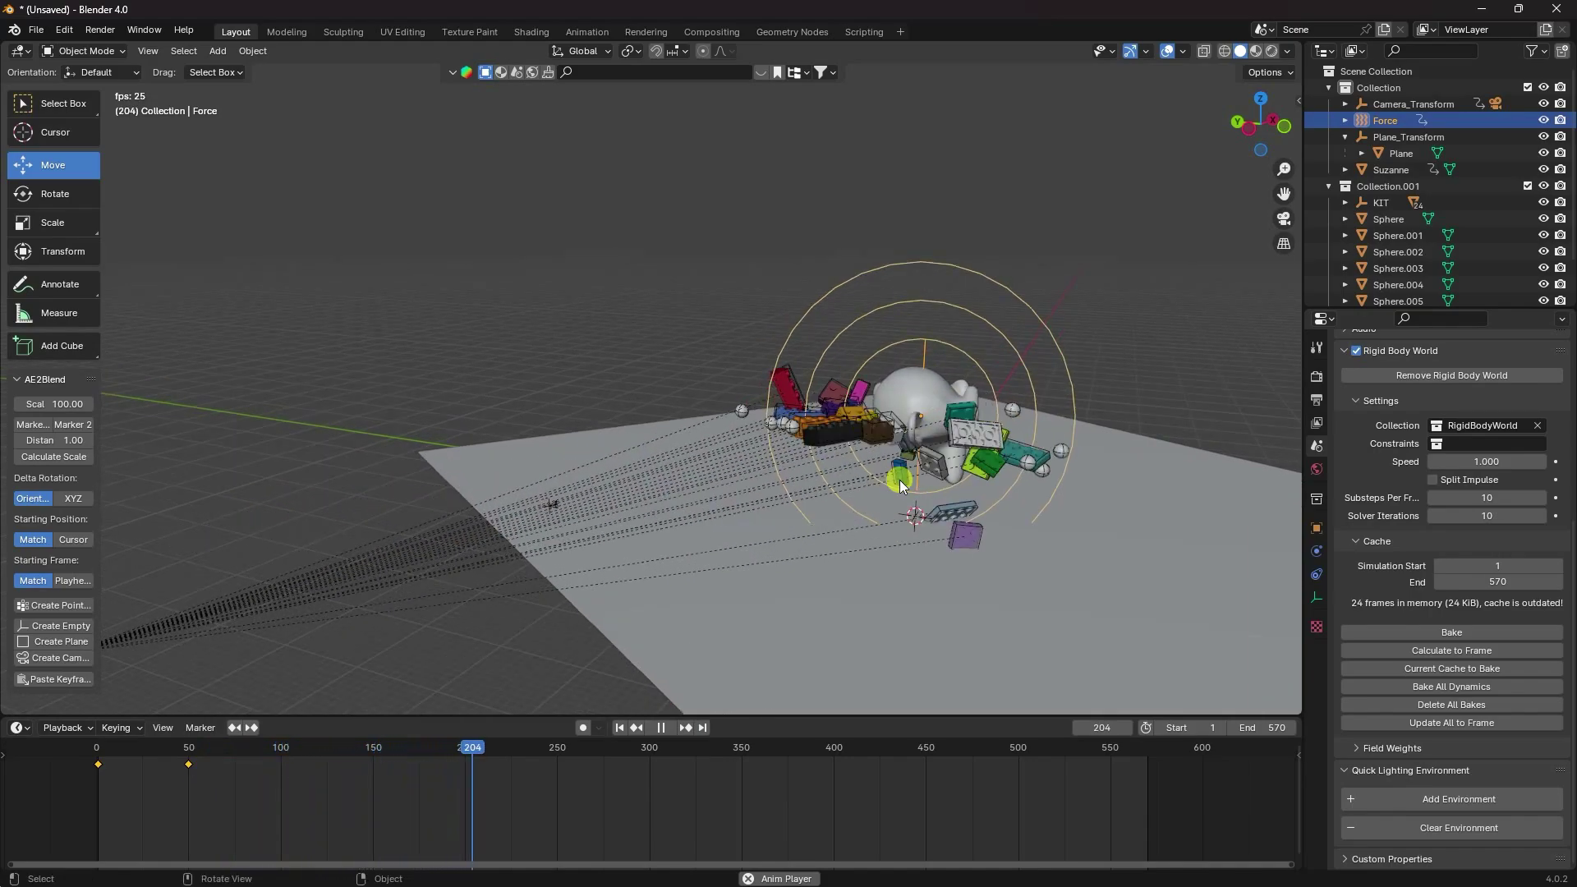
pyautogui.click(660, 728)
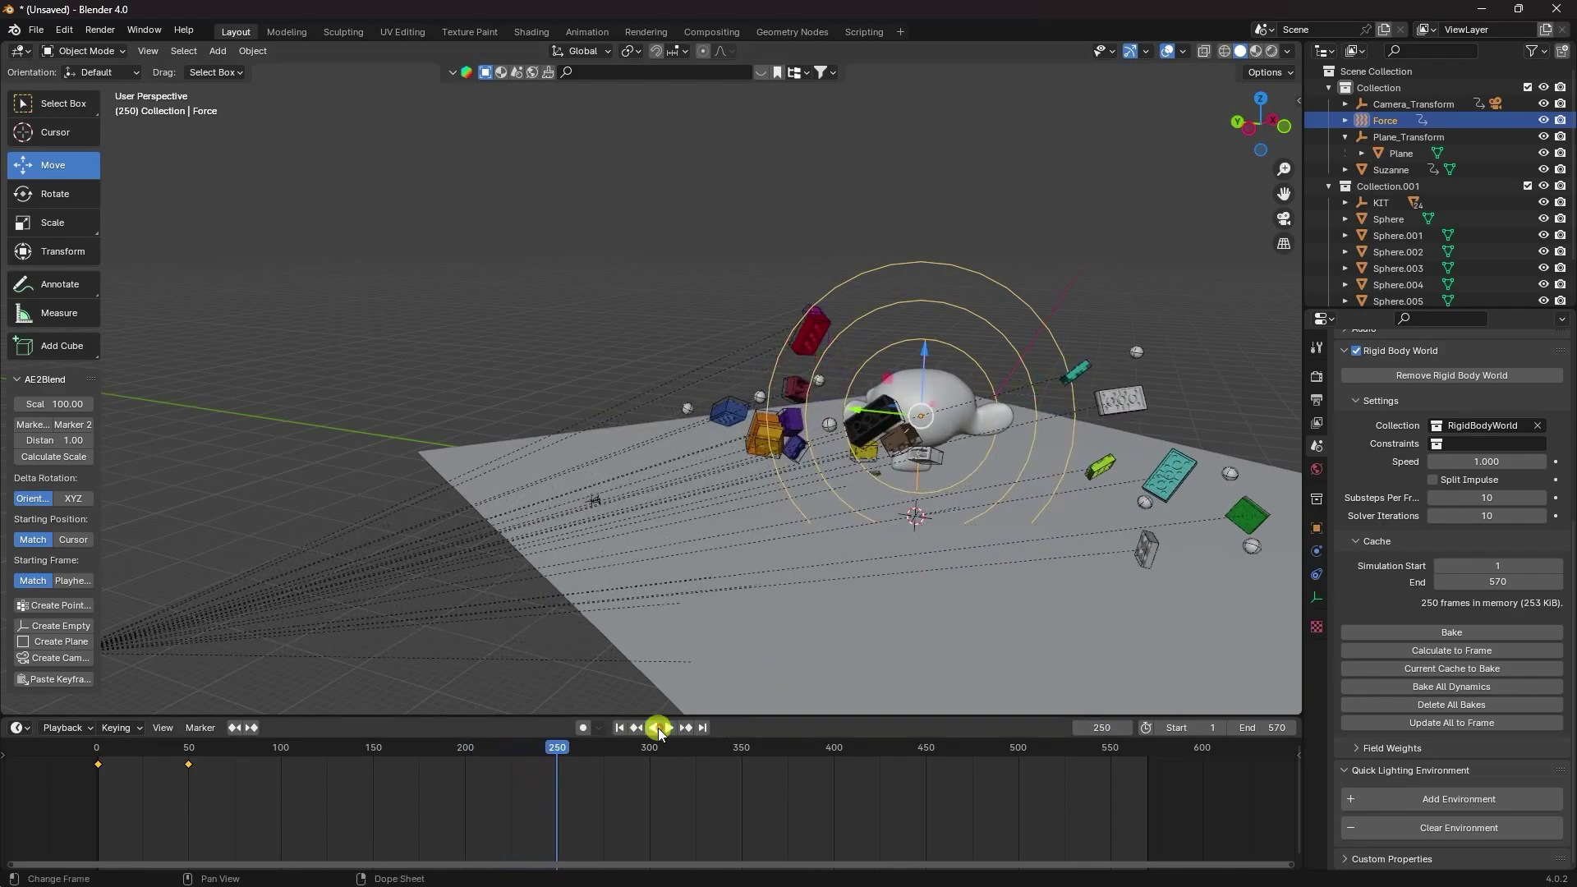
# Rewind to frame 1 and add a Turbulence force field to the main Collection
pyautogui.click(620, 727)
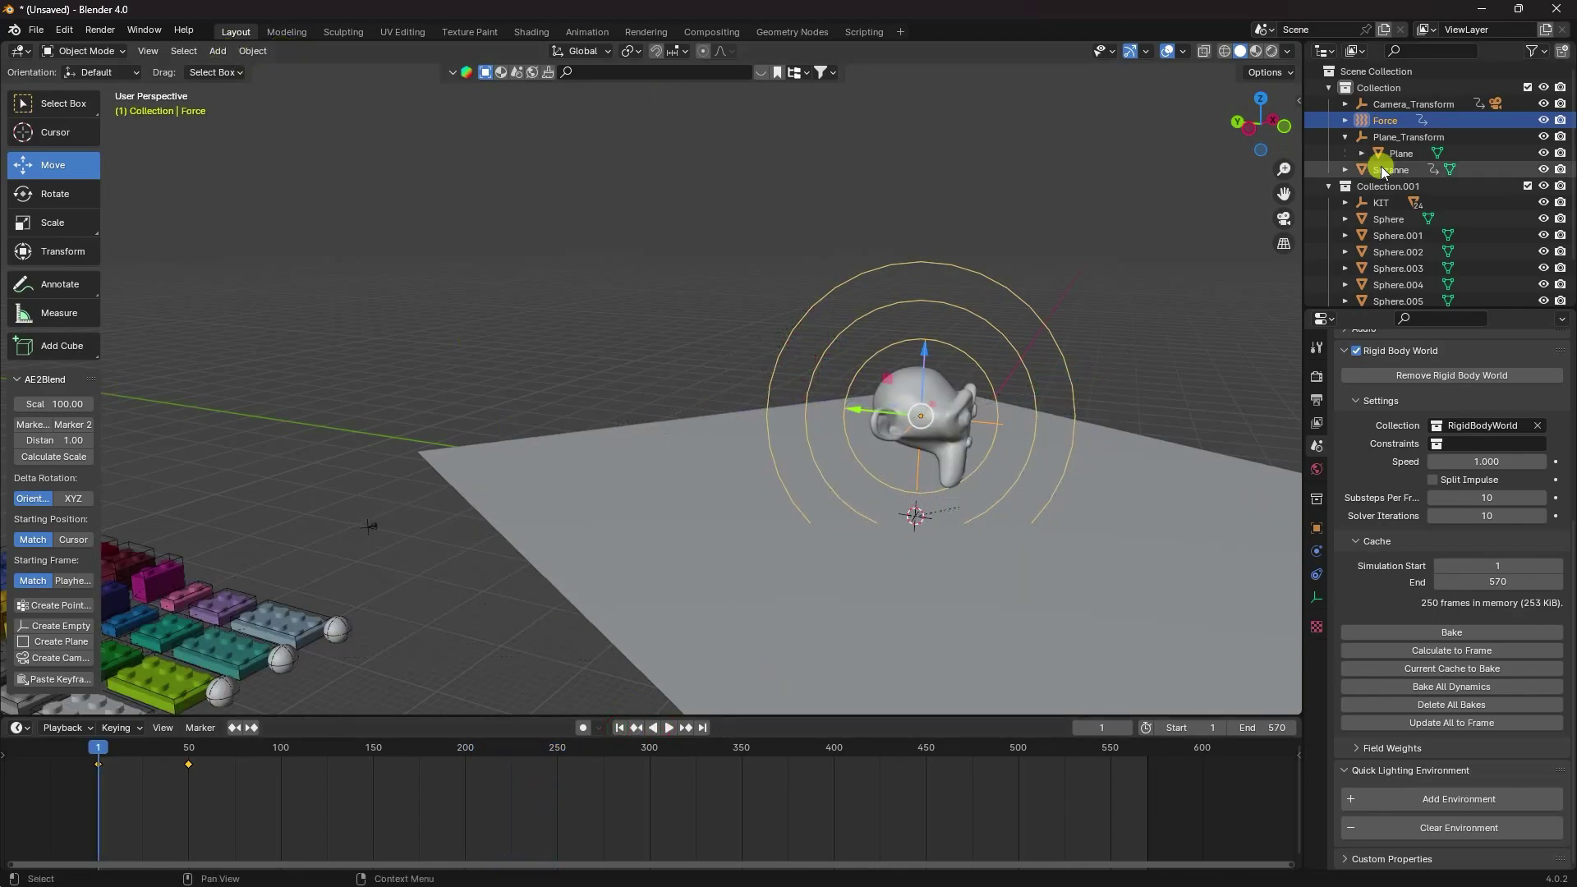
pyautogui.click(1378, 88)
pyautogui.click(220, 51)
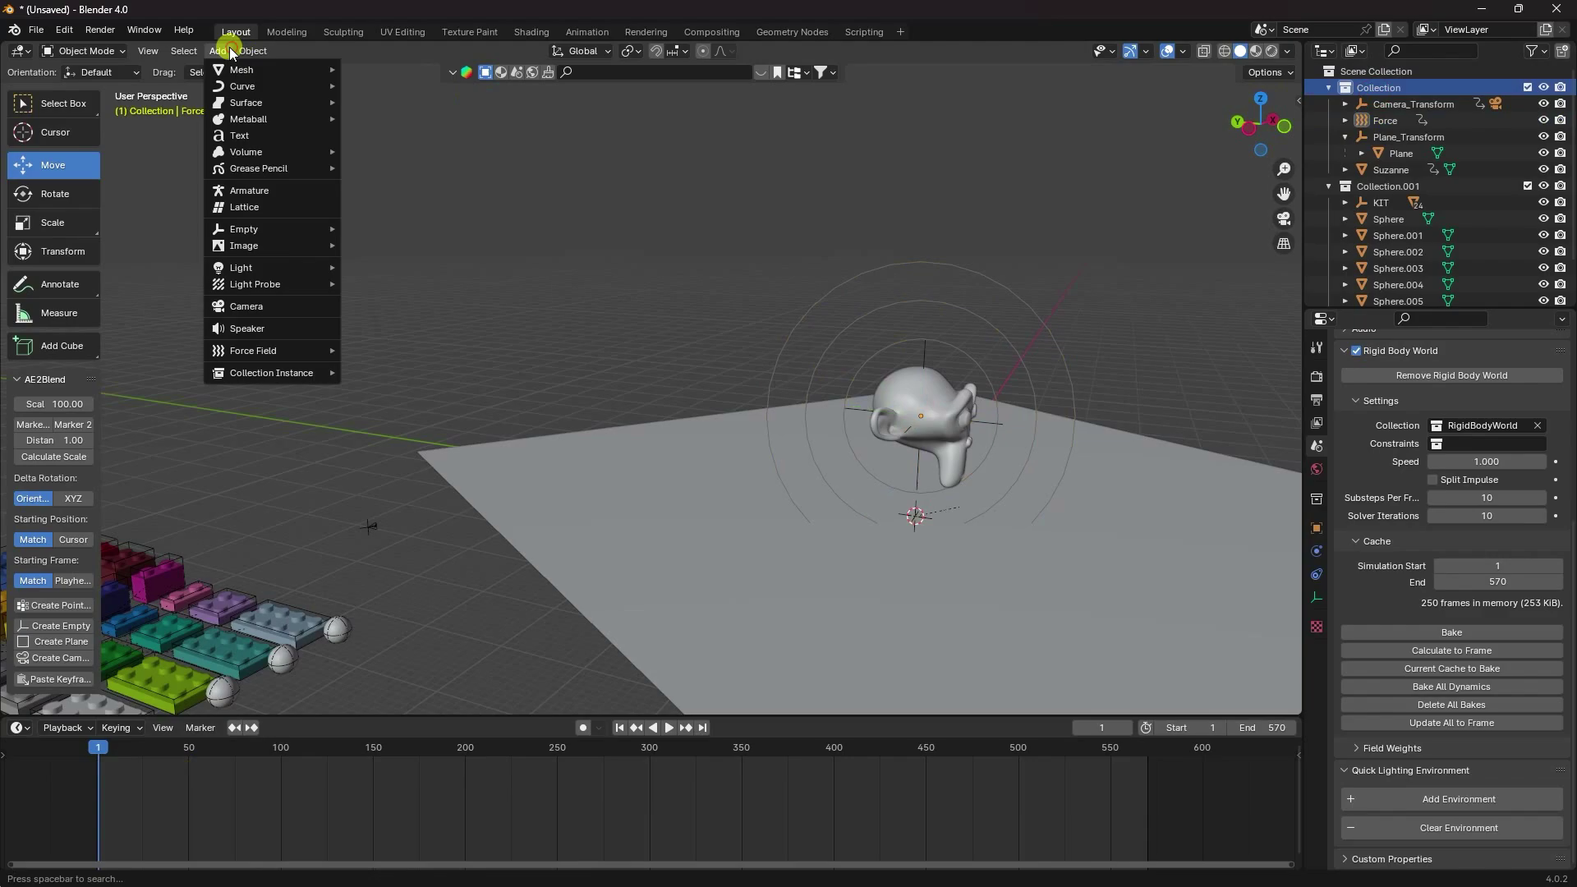
pyautogui.moveTo(268, 351)
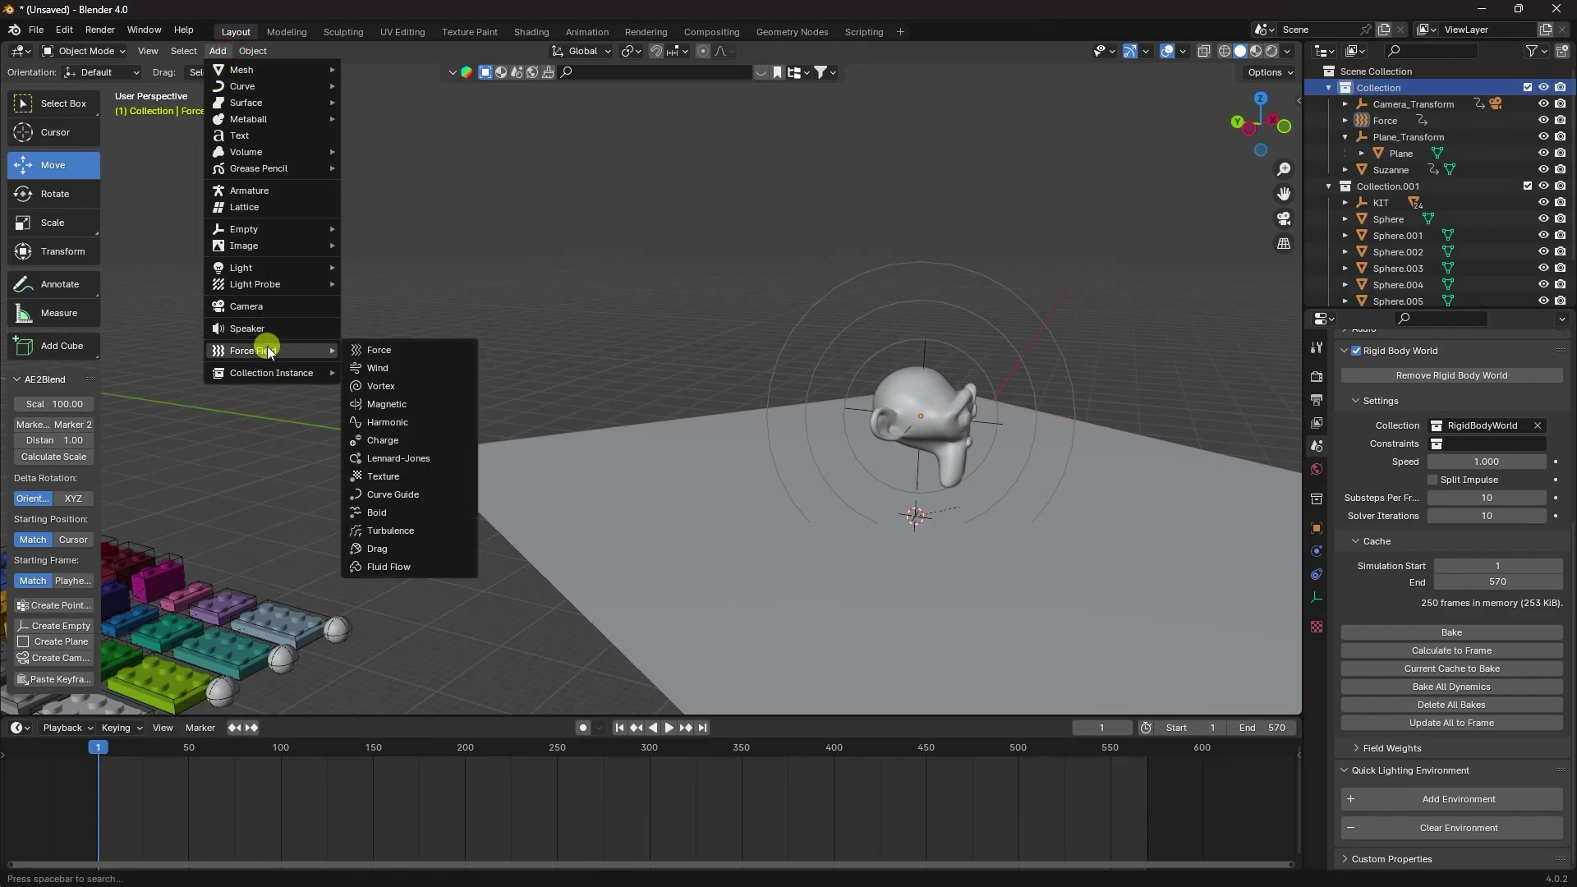
pyautogui.click(386, 531)
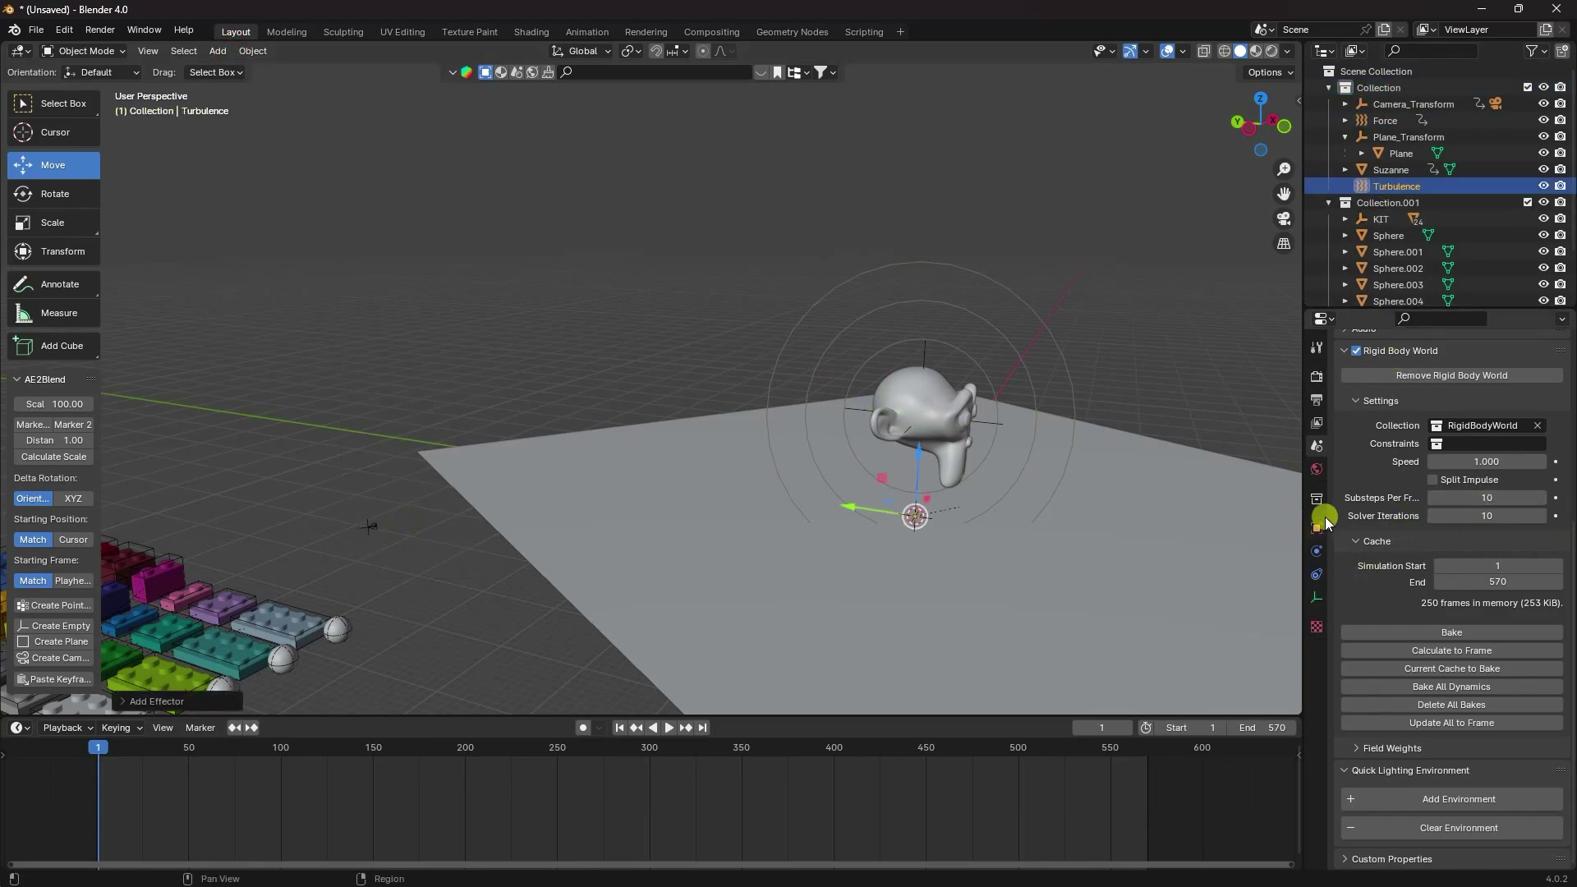
# Set the Turbulence field's strength to 50
pyautogui.click(1316, 551)
pyautogui.click(1482, 496)
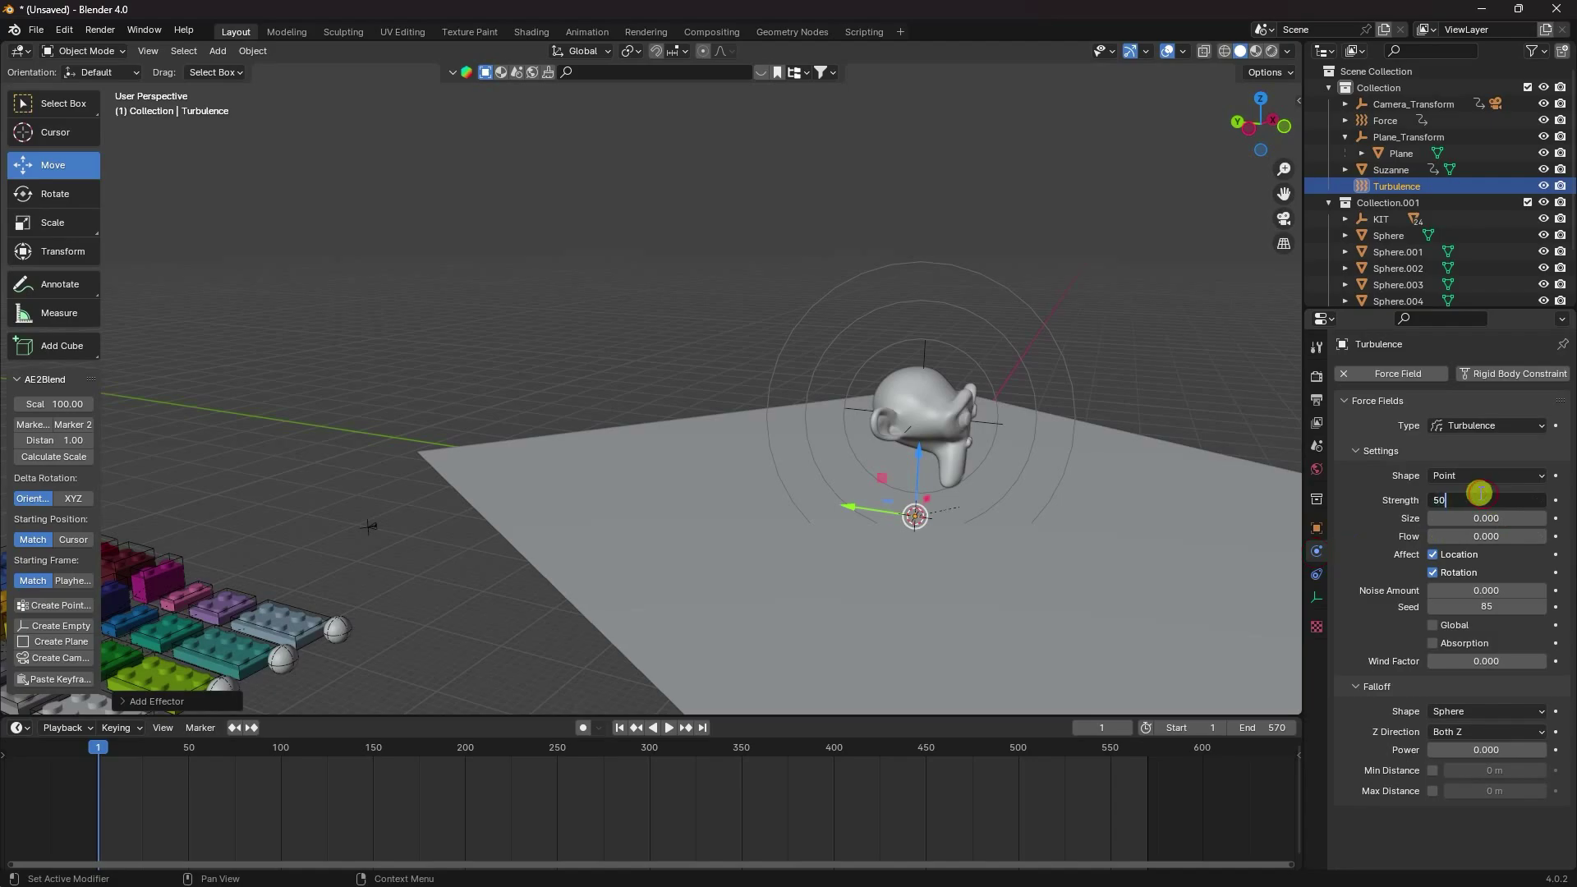
pyautogui.write('50')
pyautogui.press('Return')
# Make the ground plane a passive rigid body with a friction of 0.2
pyautogui.click(685, 546)
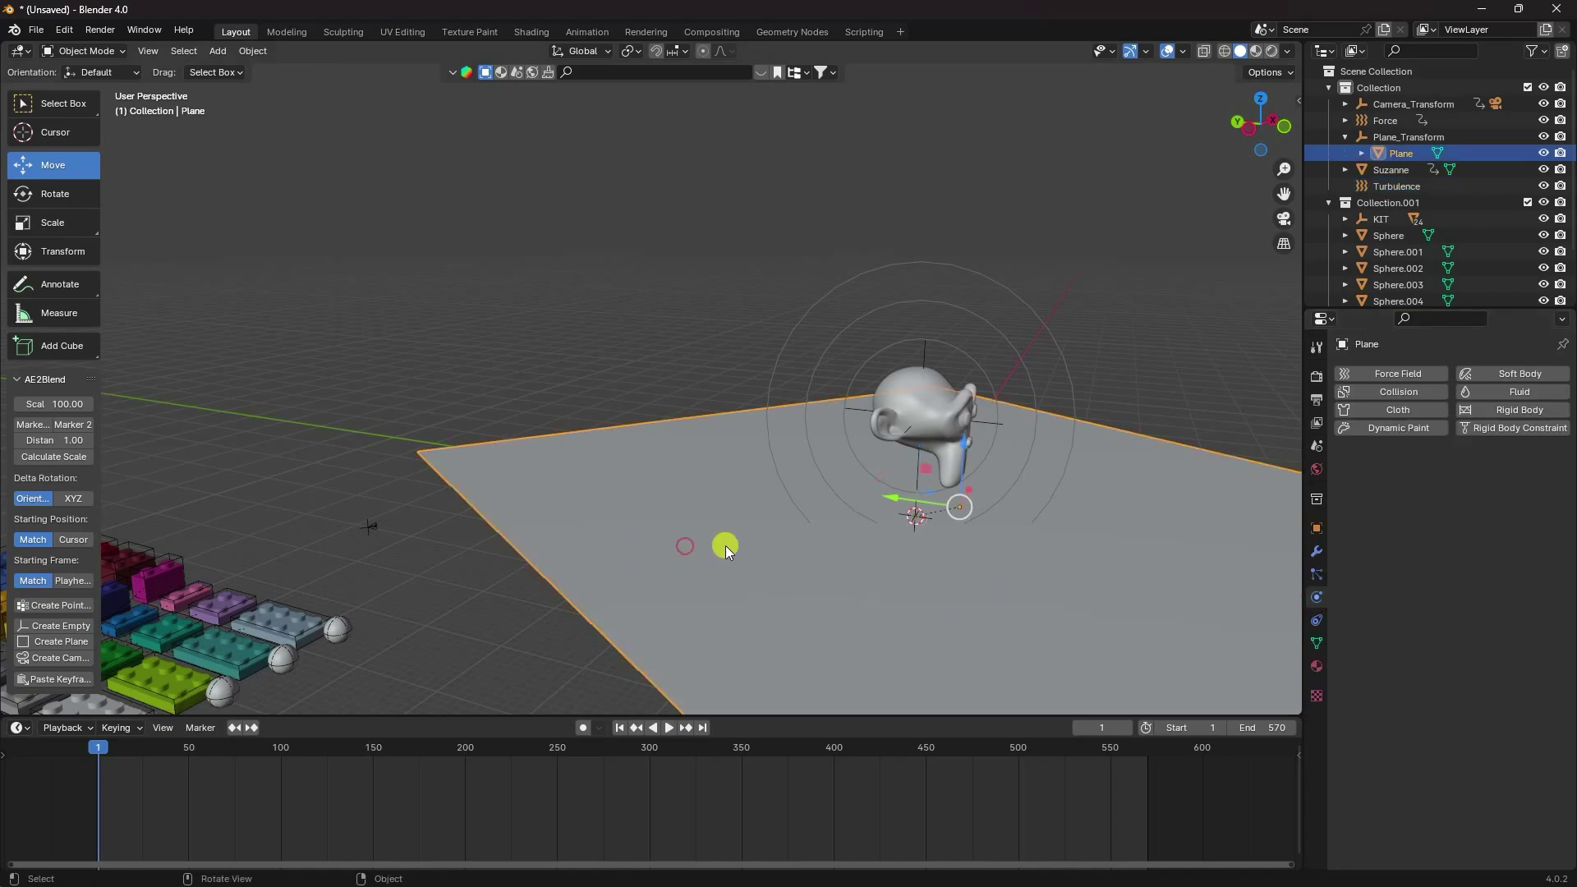
pyautogui.click(1504, 411)
pyautogui.click(1448, 479)
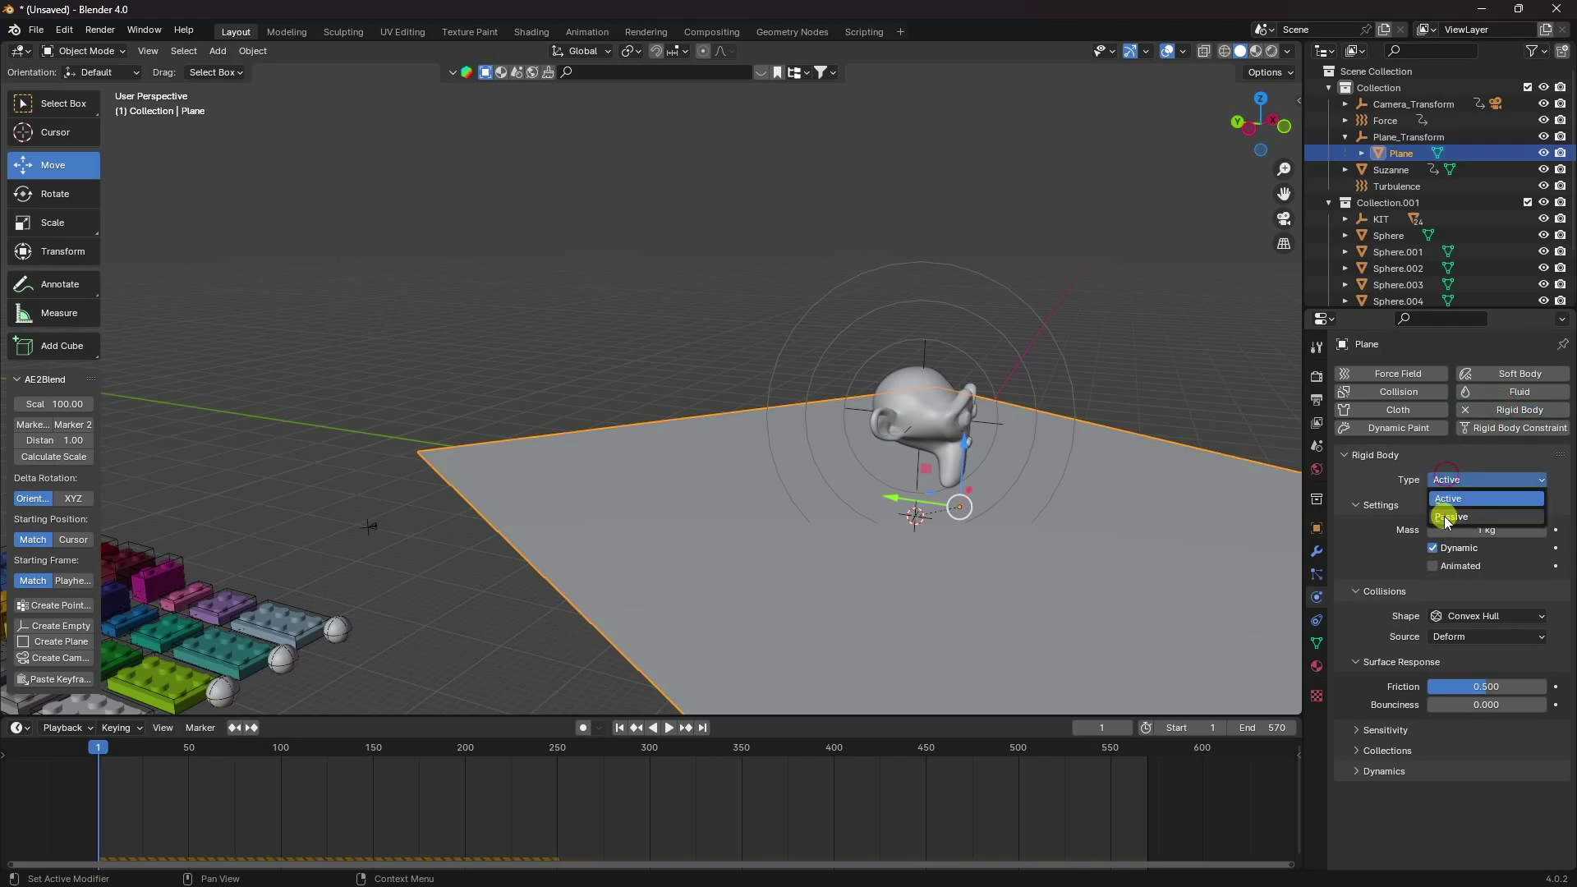
pyautogui.click(1447, 518)
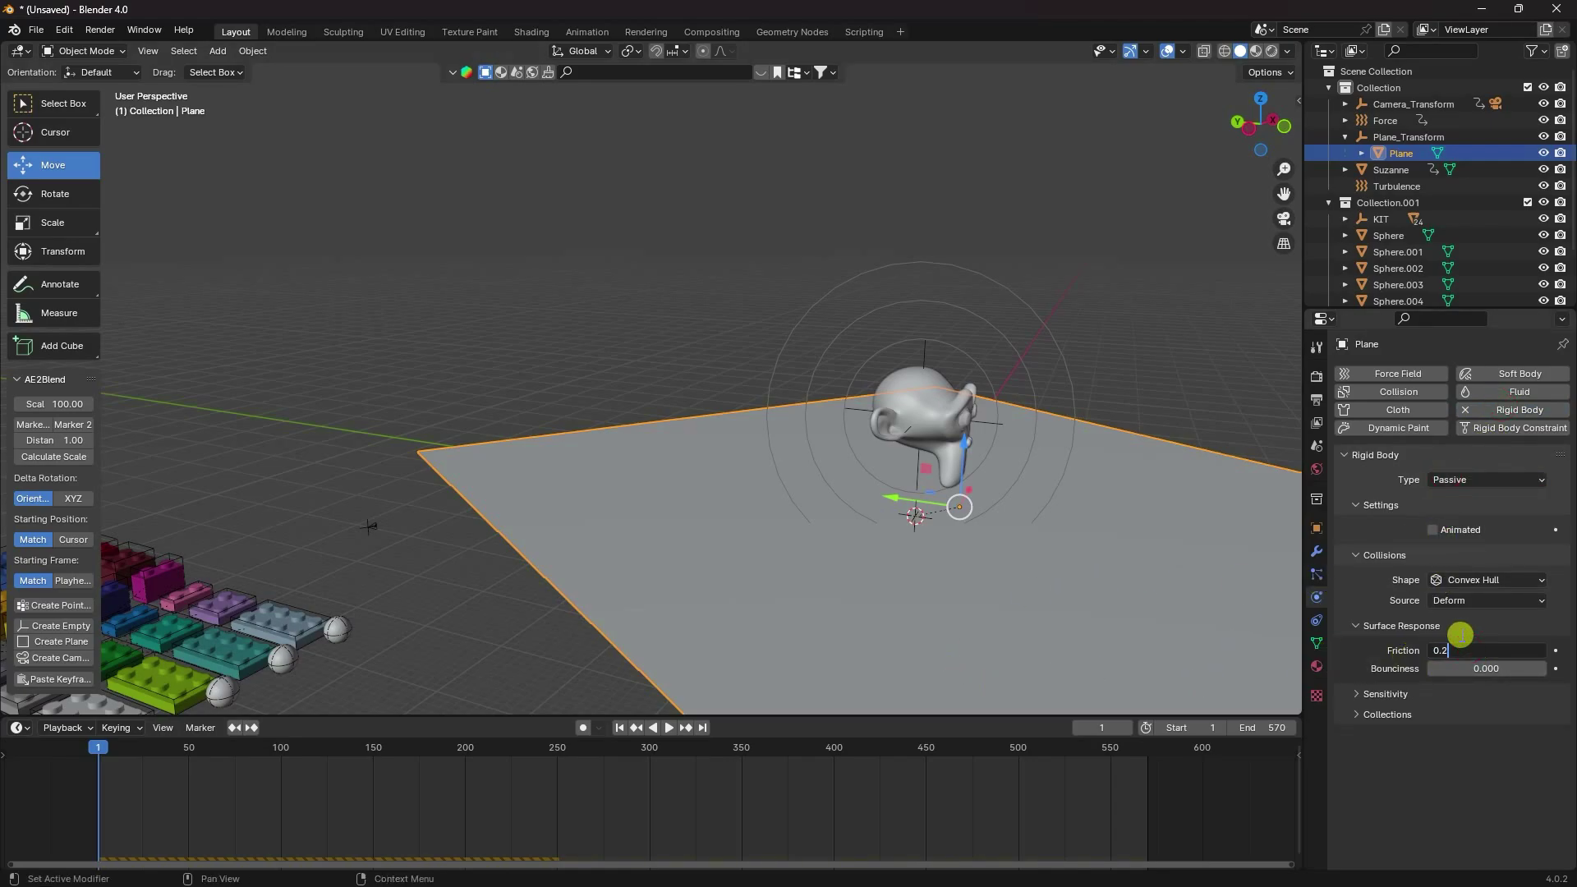
# Play the rigid body simulation with the turbulence and ground collision, stop around frame 269 and rewind to the start
pyautogui.scroll(-2, 866, 651)
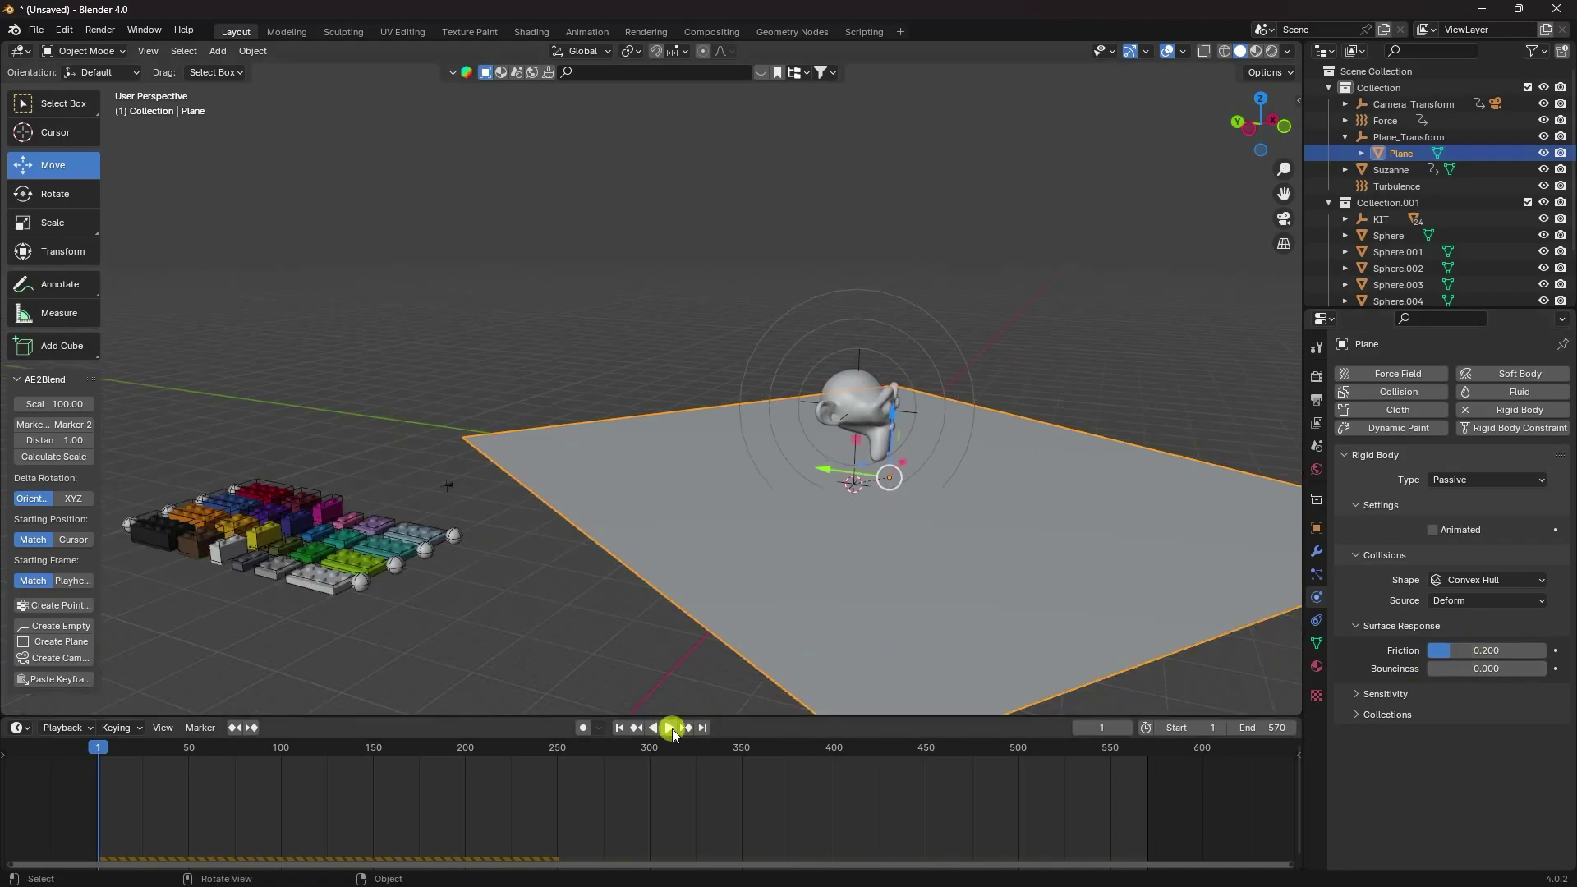
pyautogui.click(671, 729)
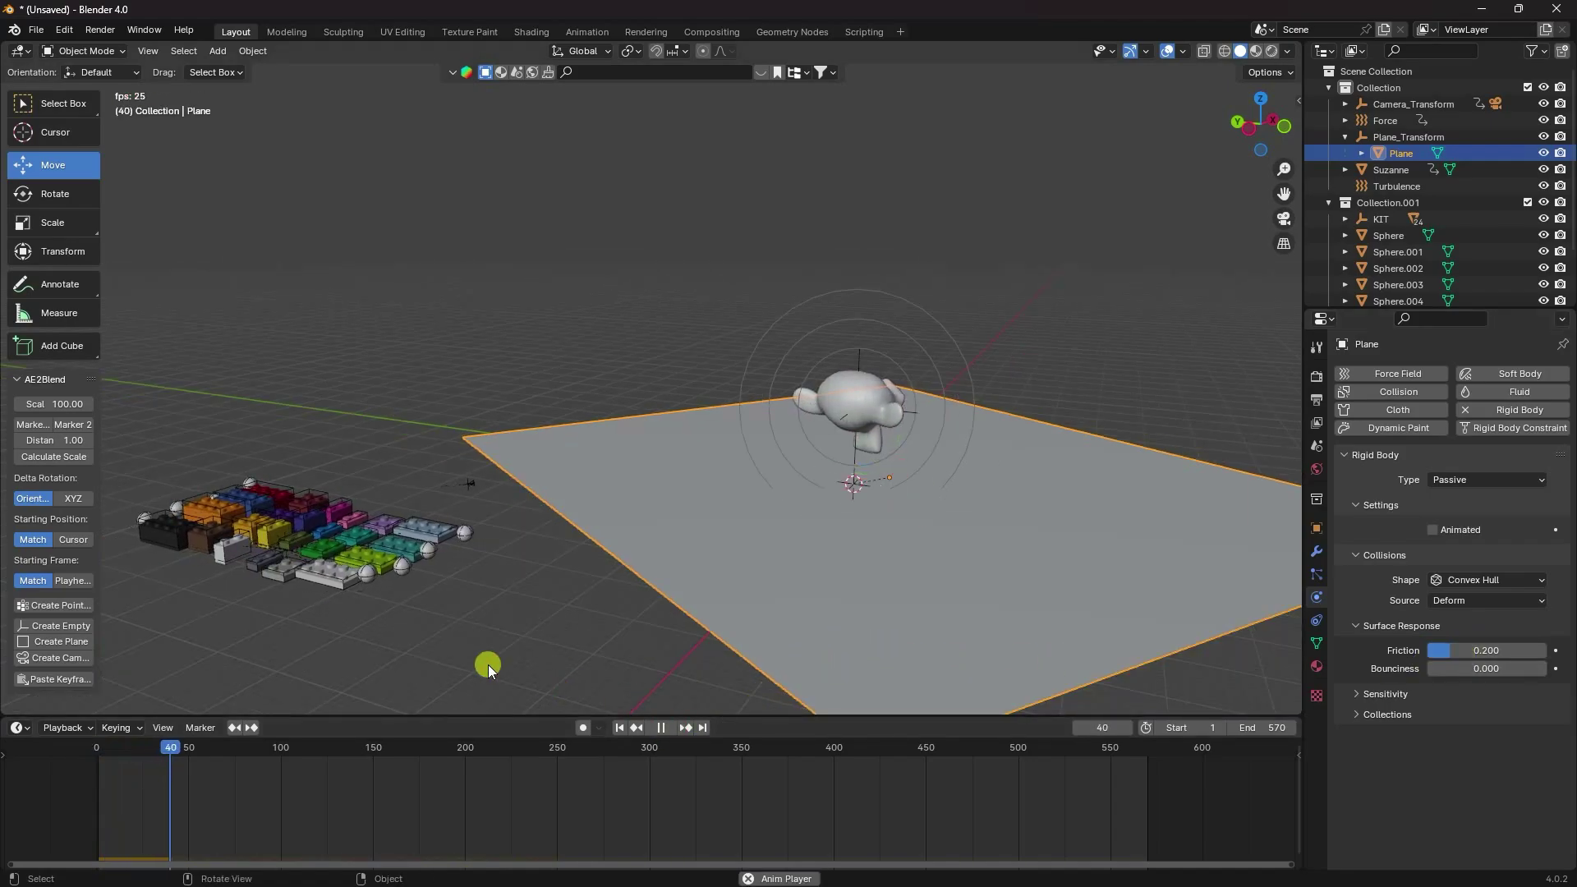
pyautogui.scroll(1, 381, 545)
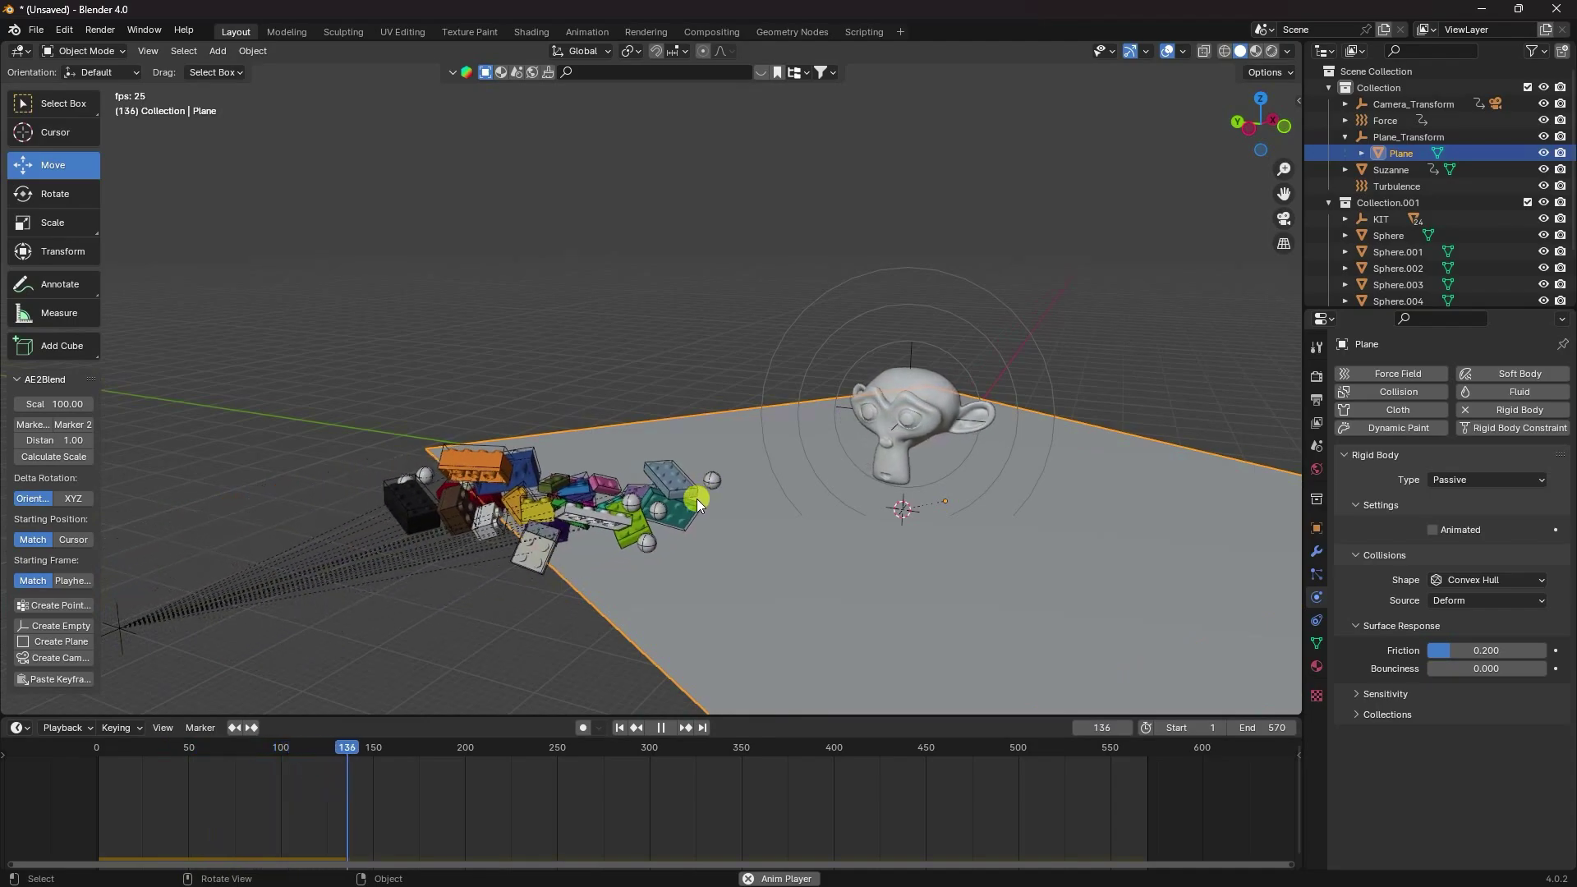
pyautogui.scroll(2, 1025, 534)
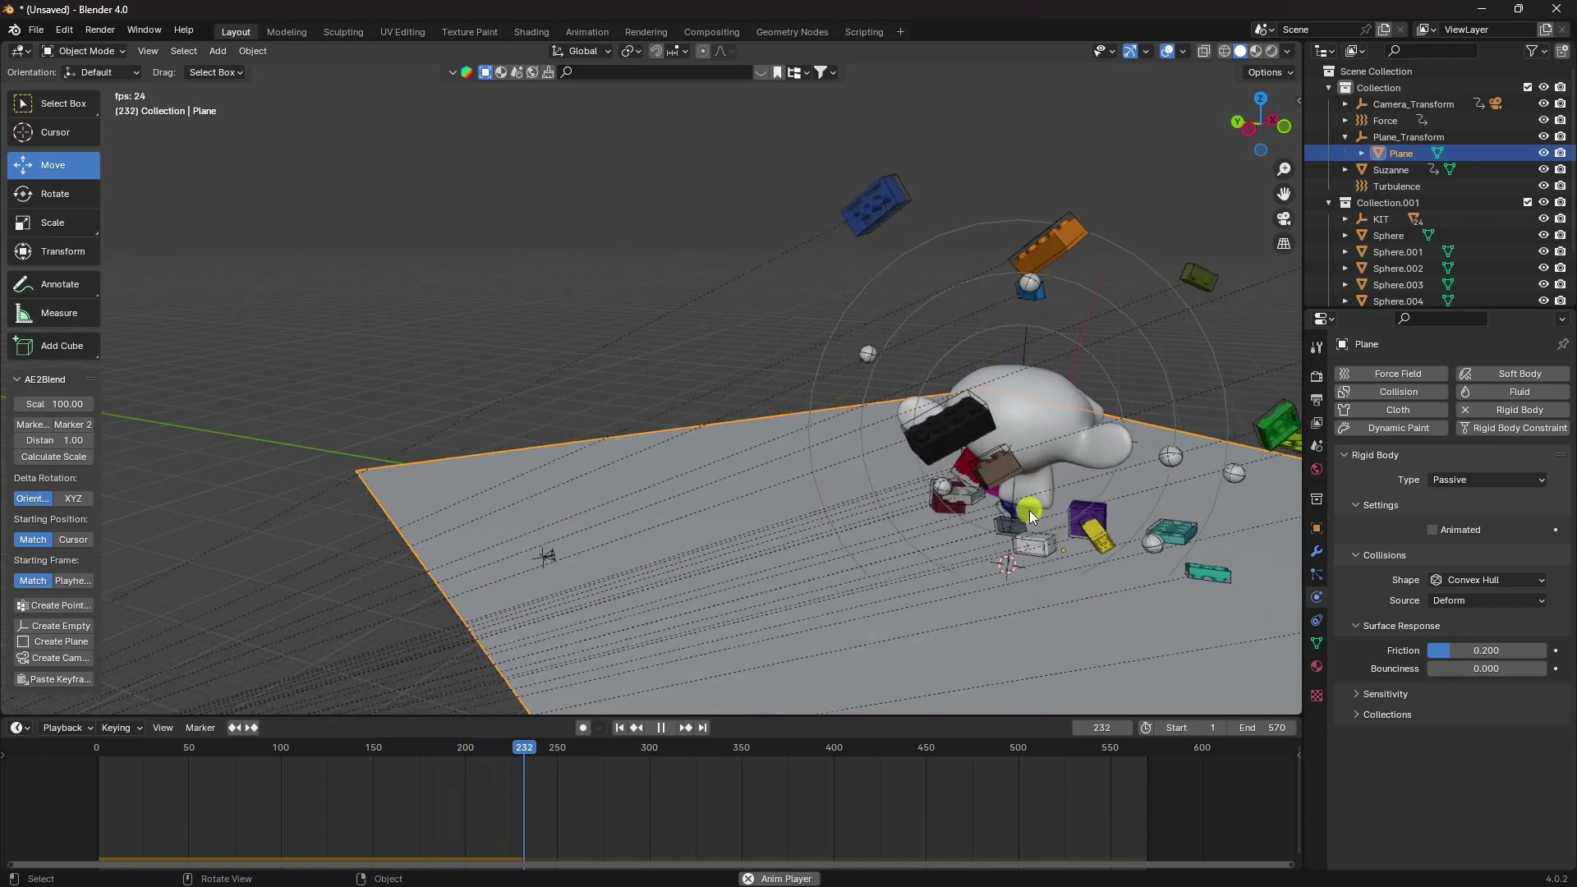
pyautogui.click(660, 728)
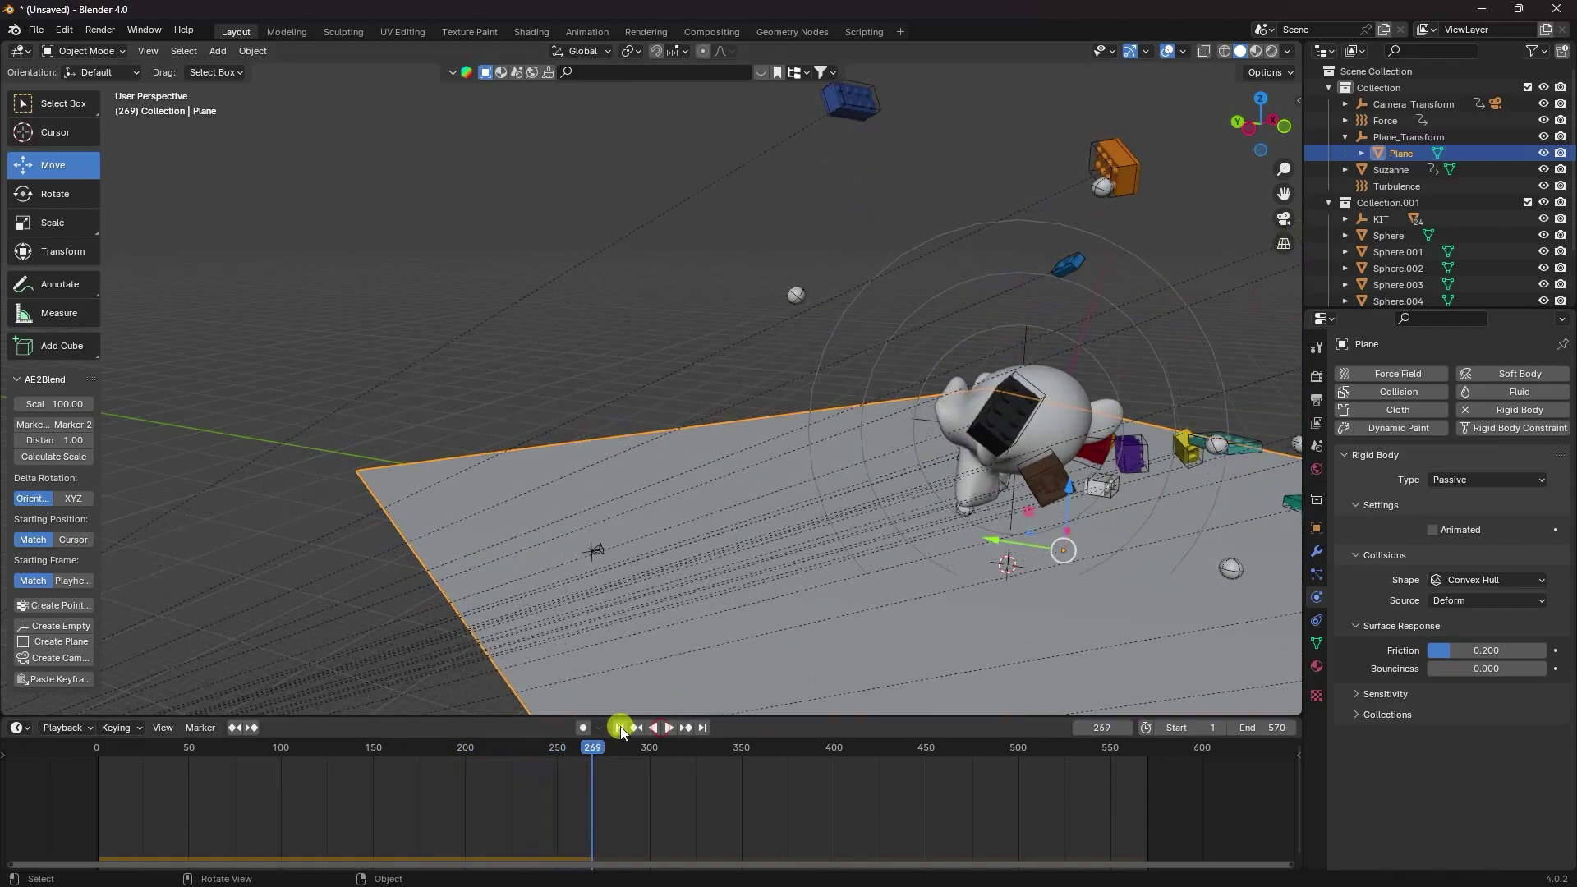
pyautogui.click(619, 728)
# Select all the bricks and spheres of Collection.001 and duplicate them in place
pyautogui.scroll(-4, 658, 584)
pyautogui.click(1327, 203)
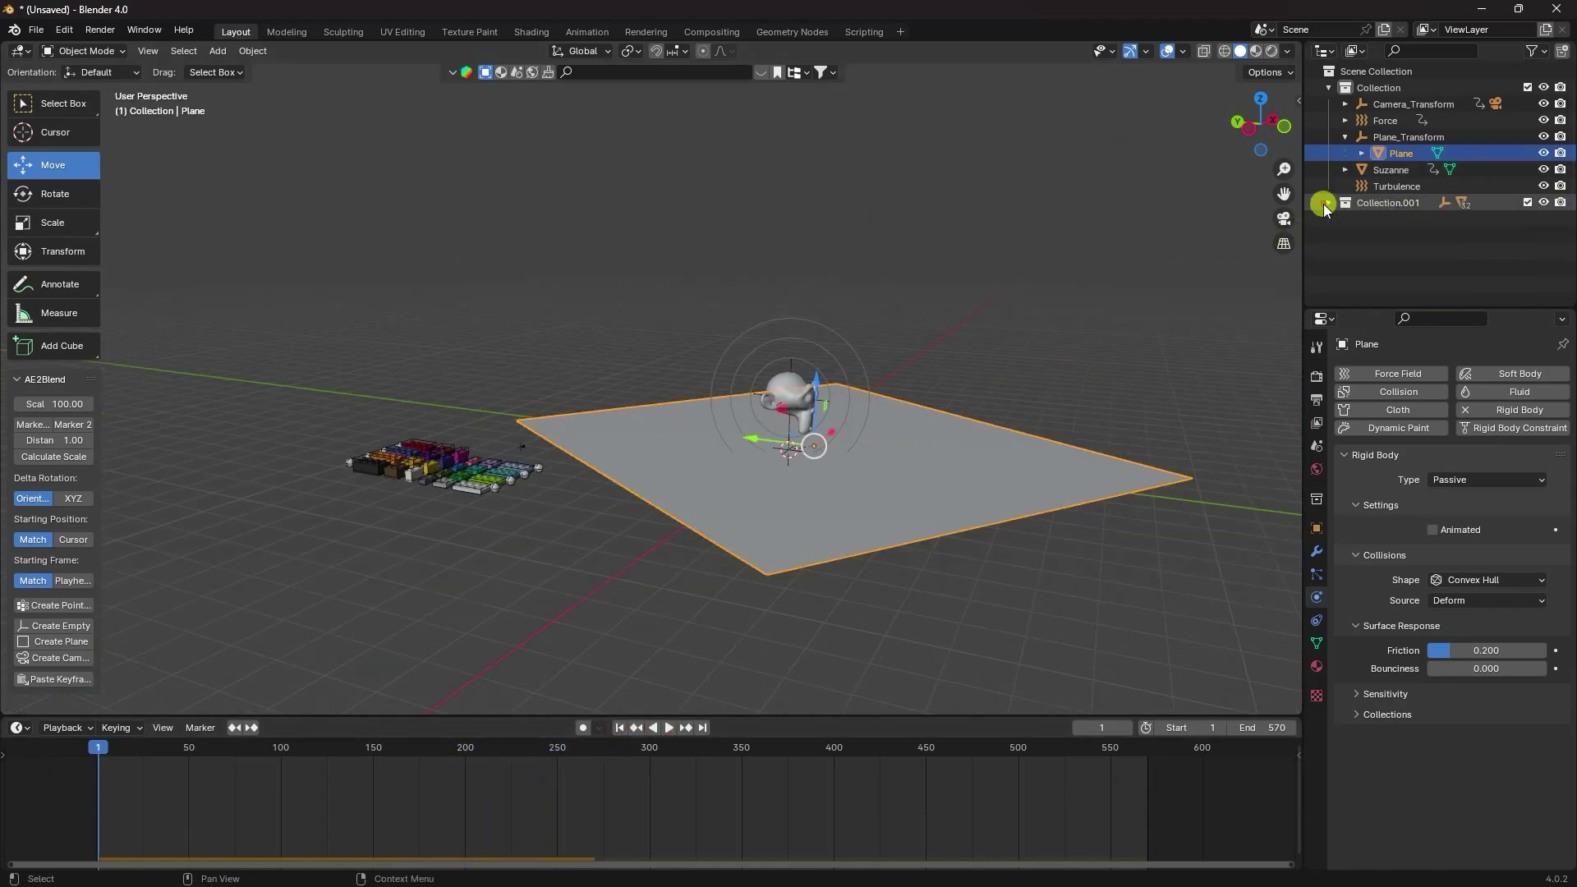
pyautogui.click(1387, 203)
pyautogui.rightClick(1370, 206)
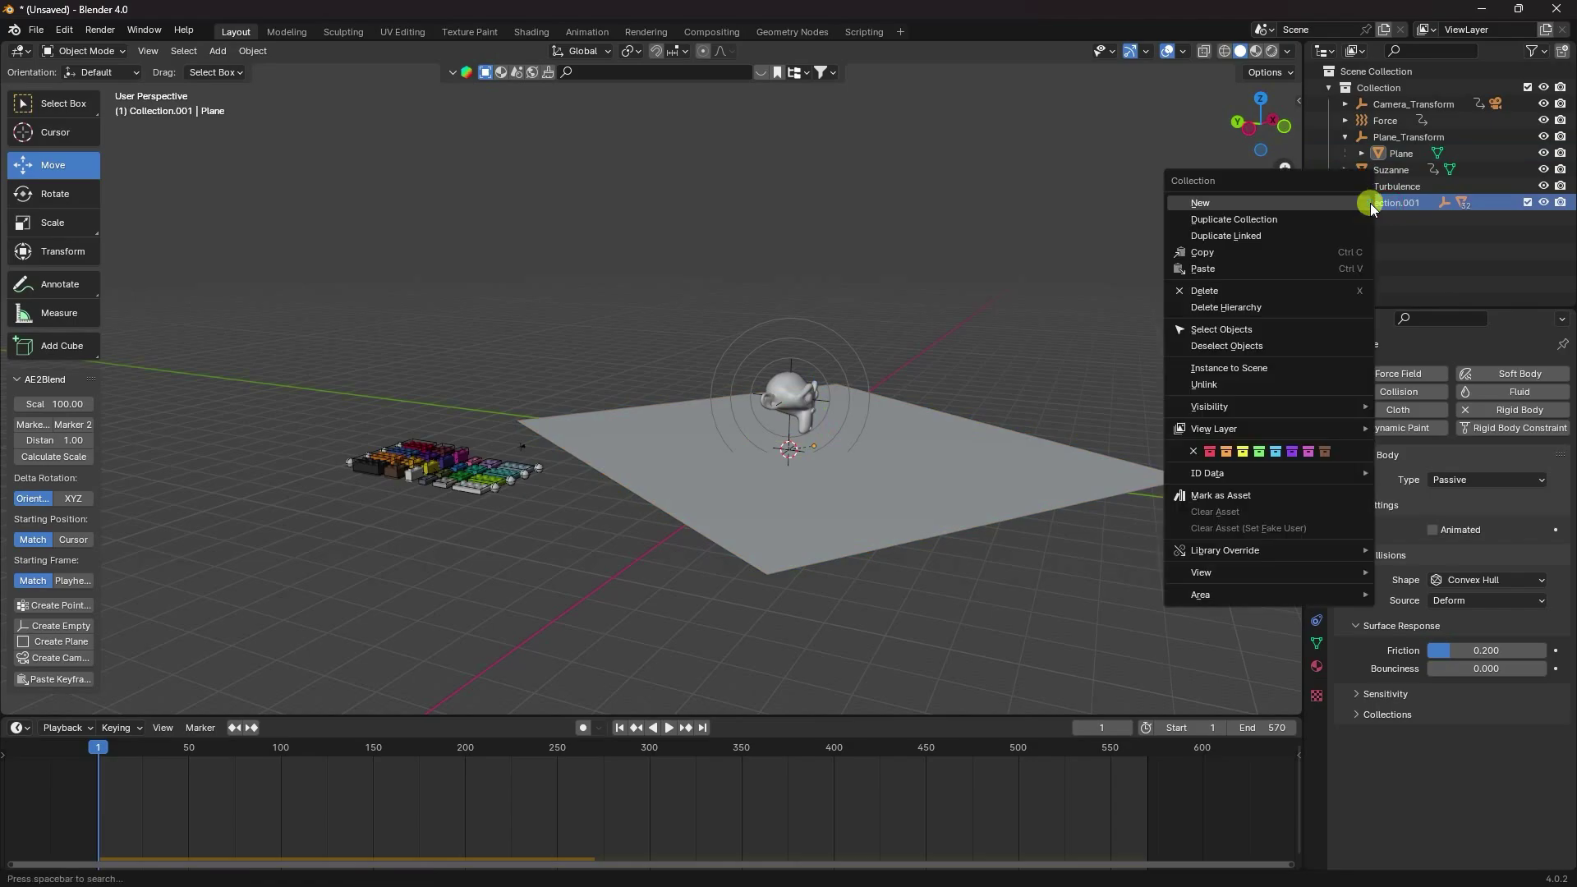
pyautogui.click(1250, 329)
pyautogui.click(1327, 203)
pyautogui.scroll(-3, 1375, 255)
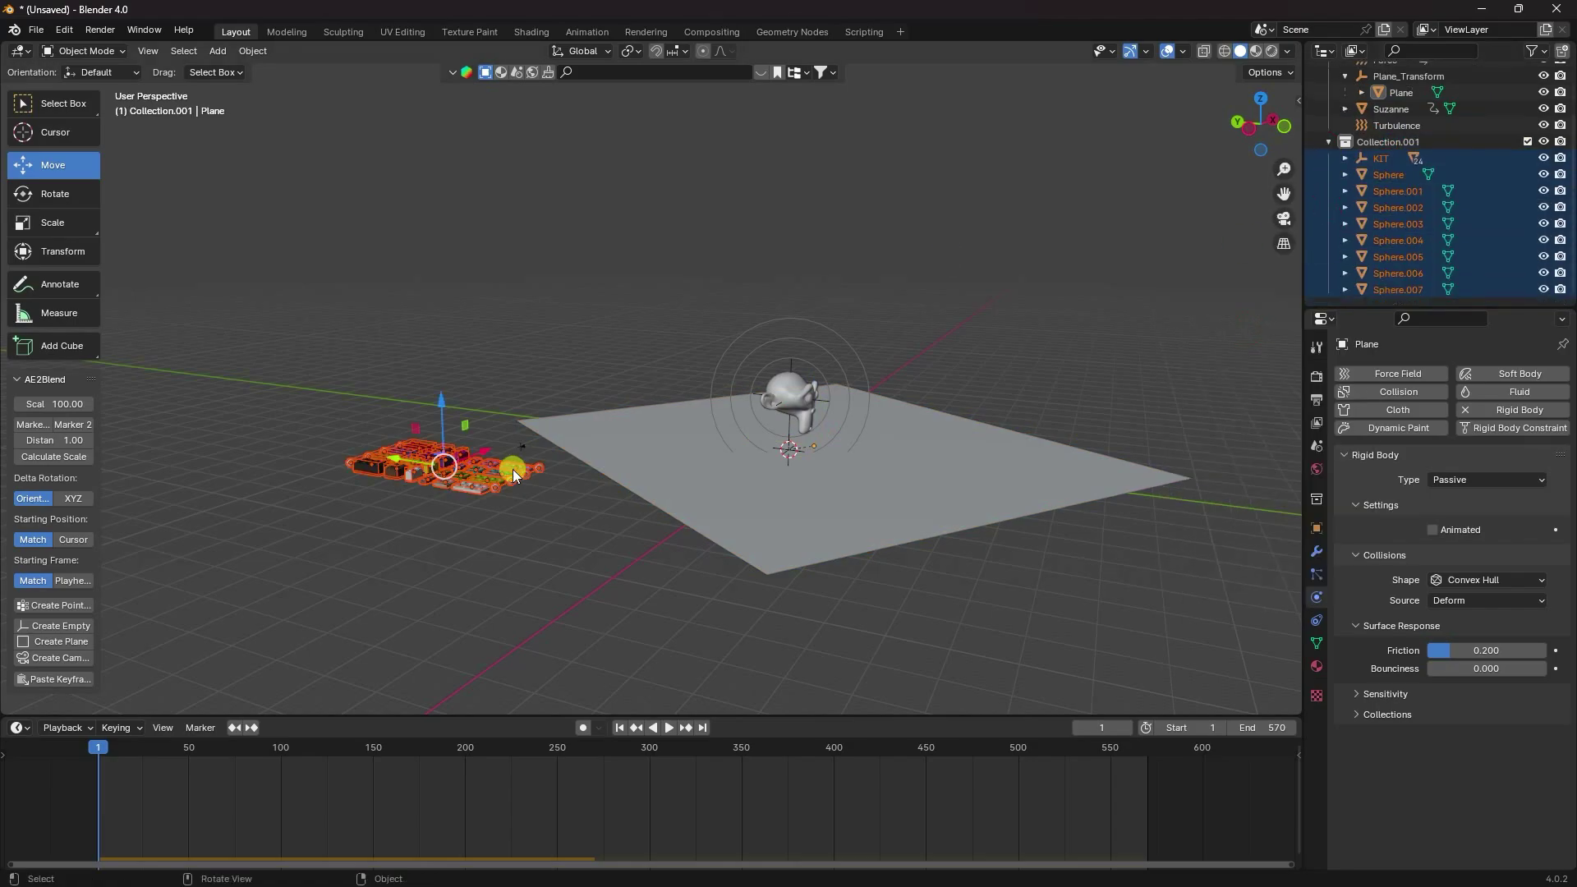
pyautogui.moveTo(513, 469); pyautogui.dragTo(540, 531, button='middle')
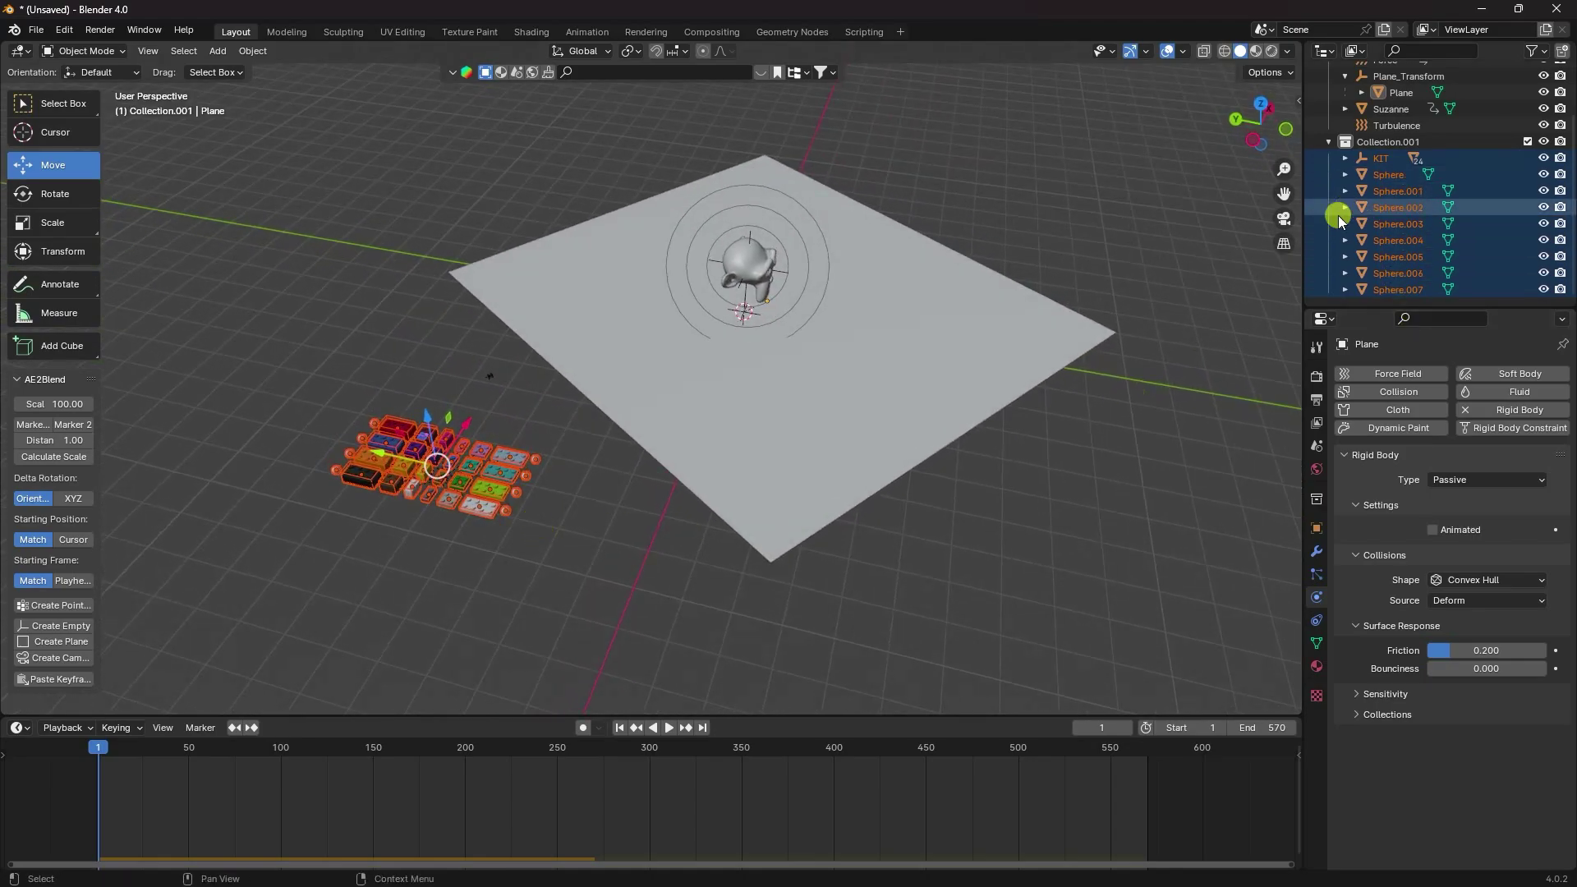
pyautogui.moveTo(1354, 308); pyautogui.dragTo(1357, 362)
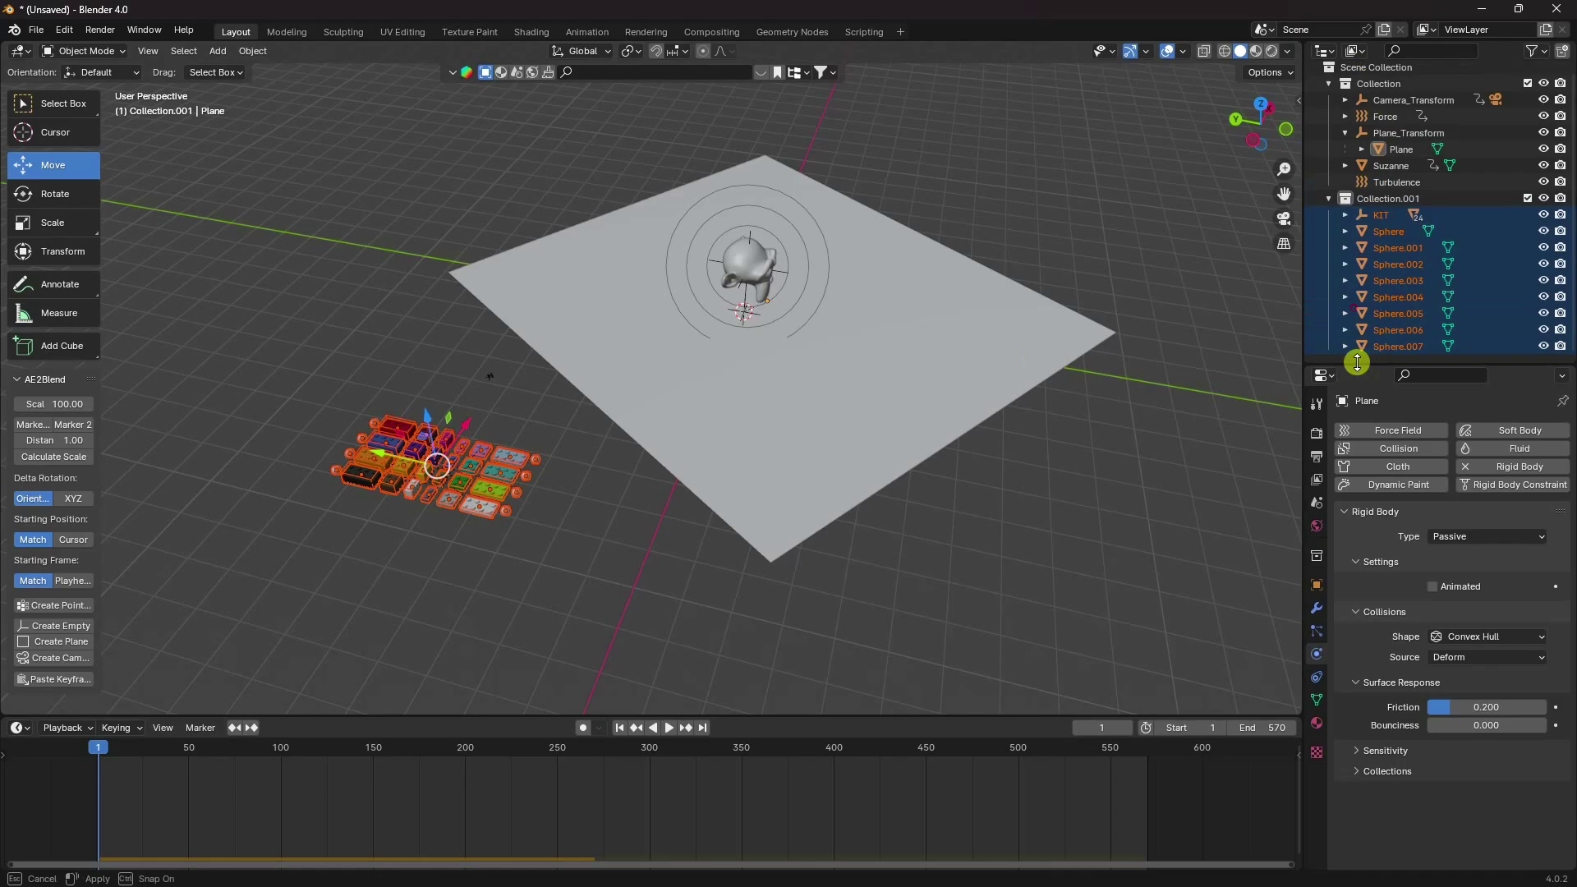
pyautogui.hotkey('shift', 'd')
pyautogui.rightClick(789, 288)
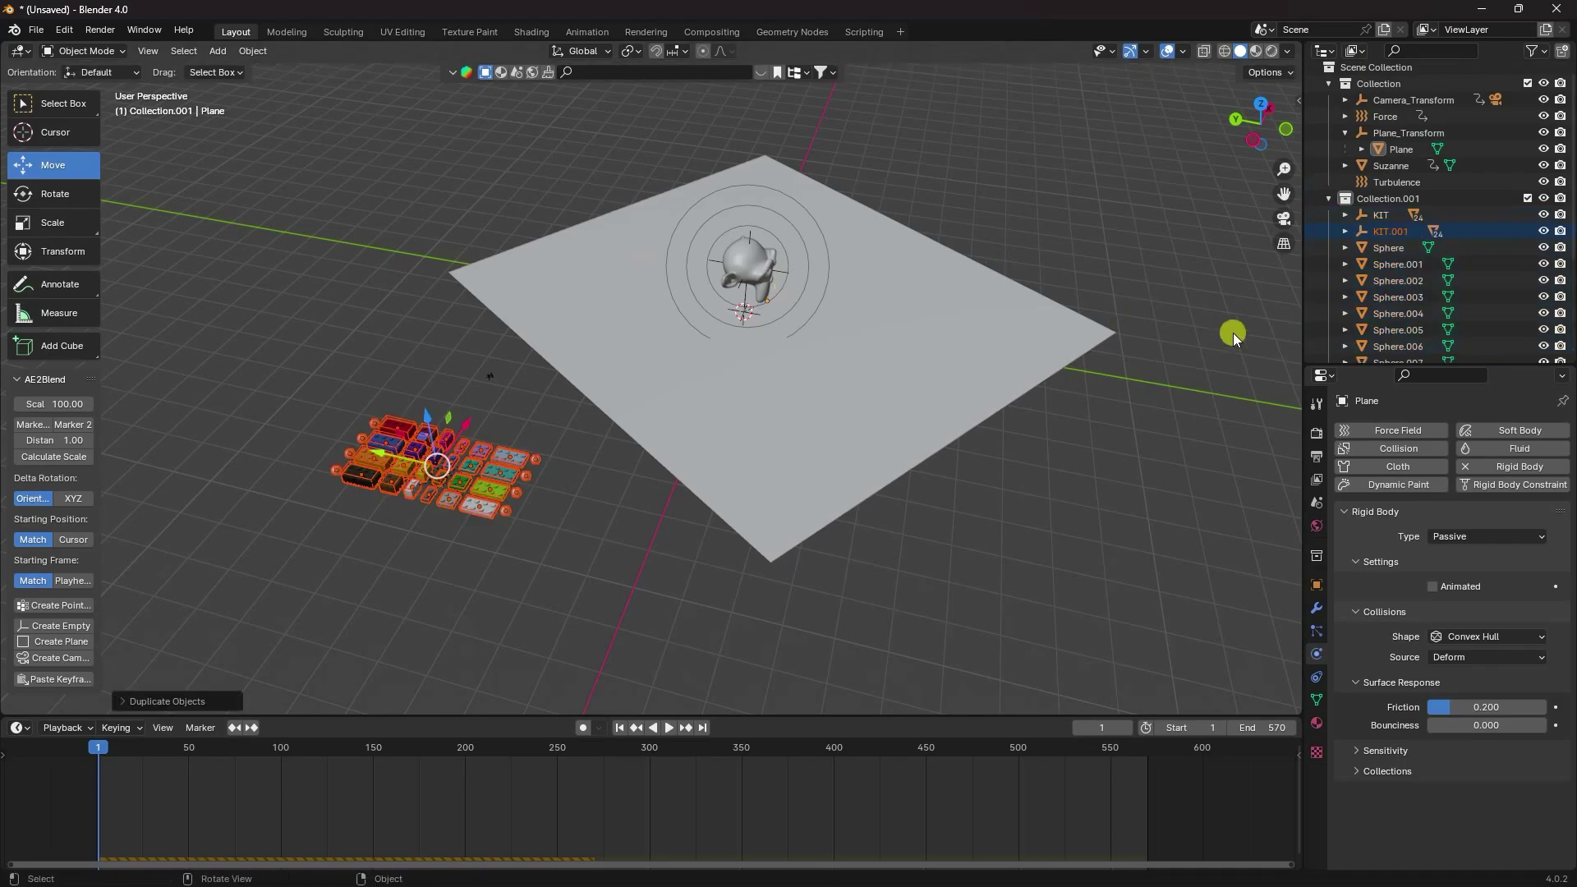
pyautogui.scroll(-5, 1407, 267)
pyautogui.scroll(5, 1400, 270)
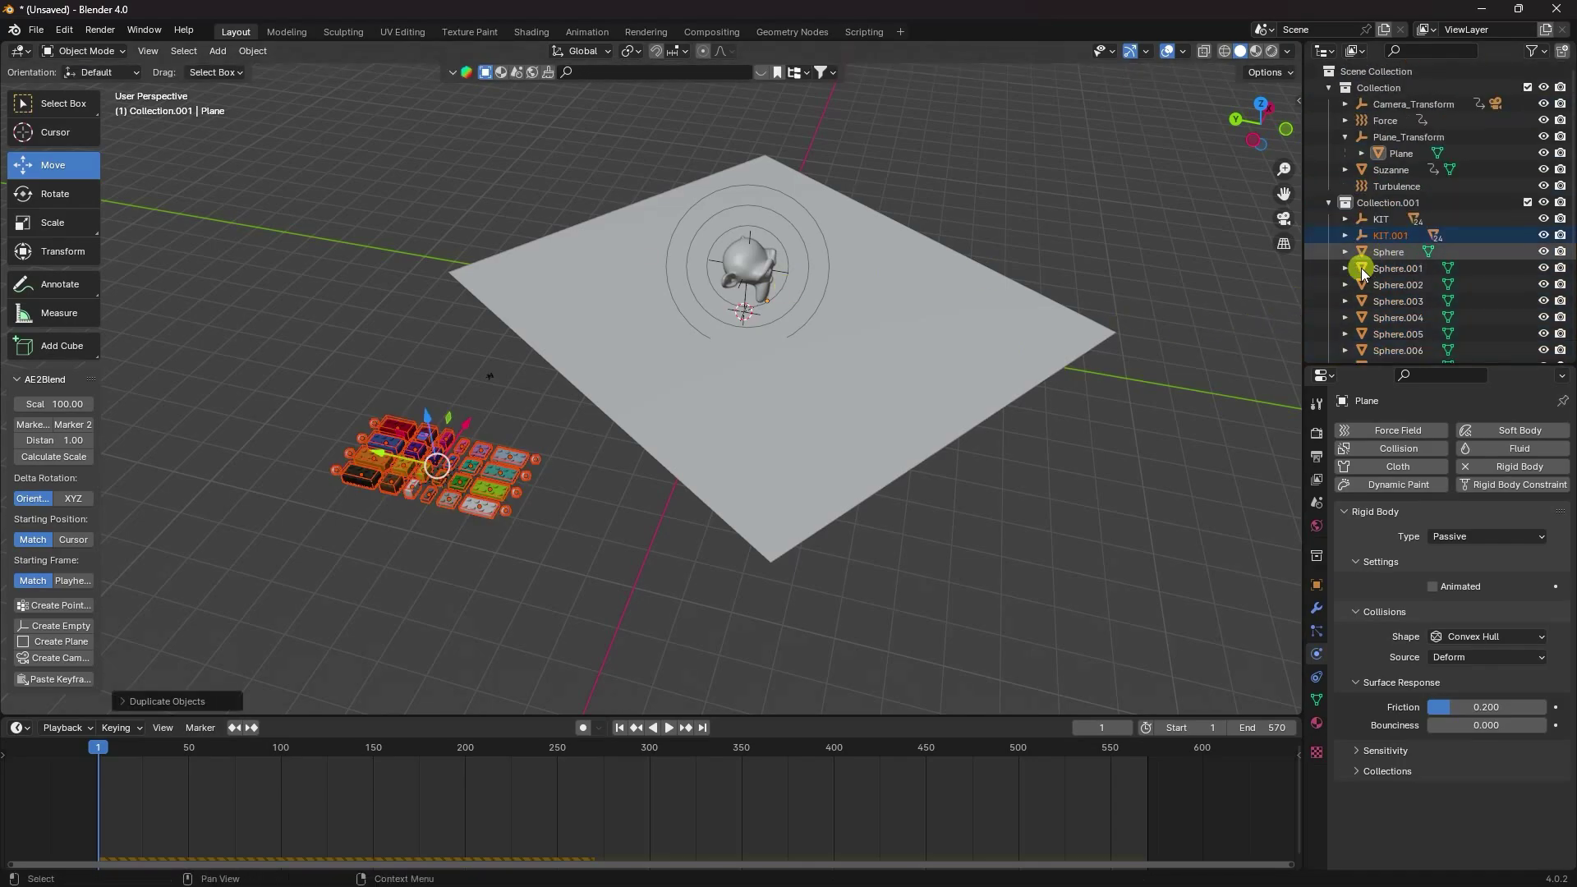
# Raise the duplicated brick and sphere set and move it over the monkey head, slightly offset toward negative X
pyautogui.moveTo(430, 412); pyautogui.dragTo(423, 294)
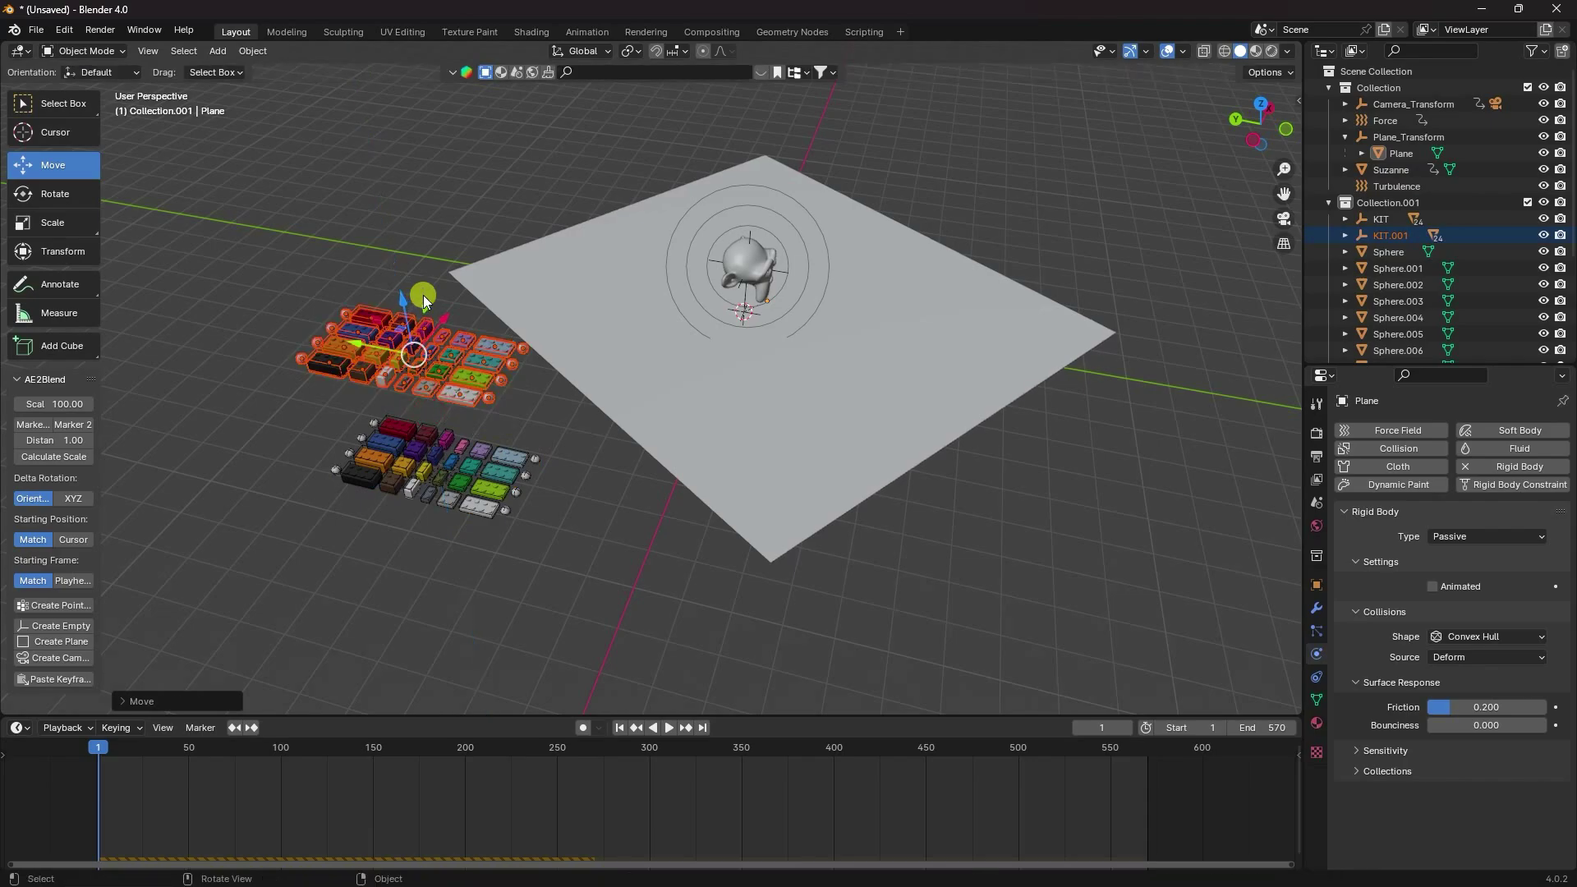
pyautogui.press('KP_7')
pyautogui.moveTo(658, 281); pyautogui.dragTo(894, 332)
pyautogui.moveTo(830, 239); pyautogui.dragTo(843, 378)
pyautogui.scroll(9, 842, 377)
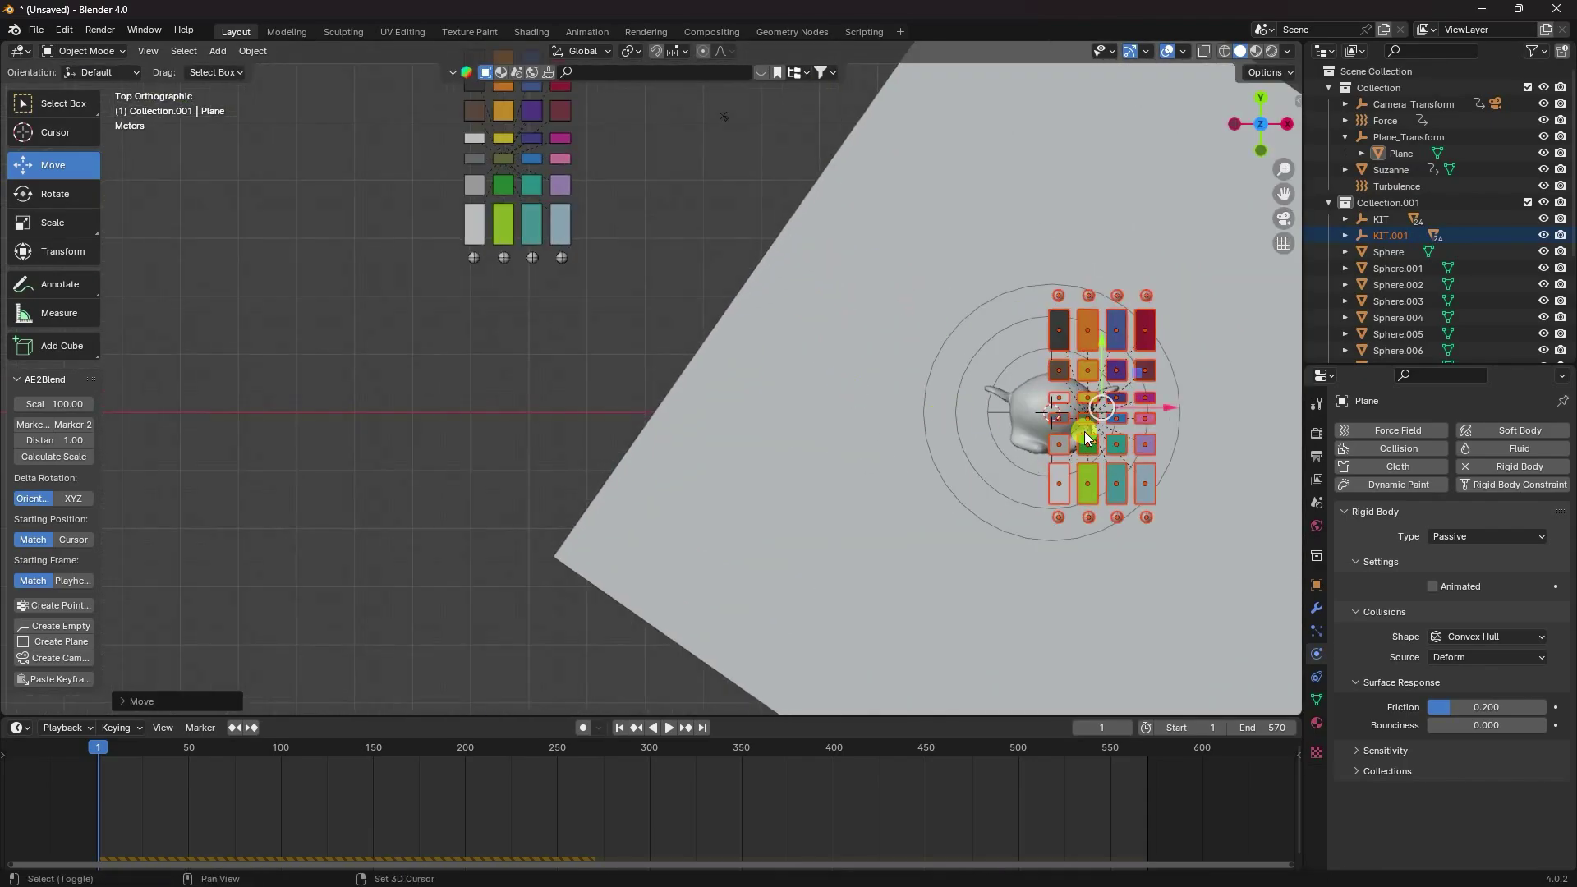
pyautogui.scroll(-5, 763, 386)
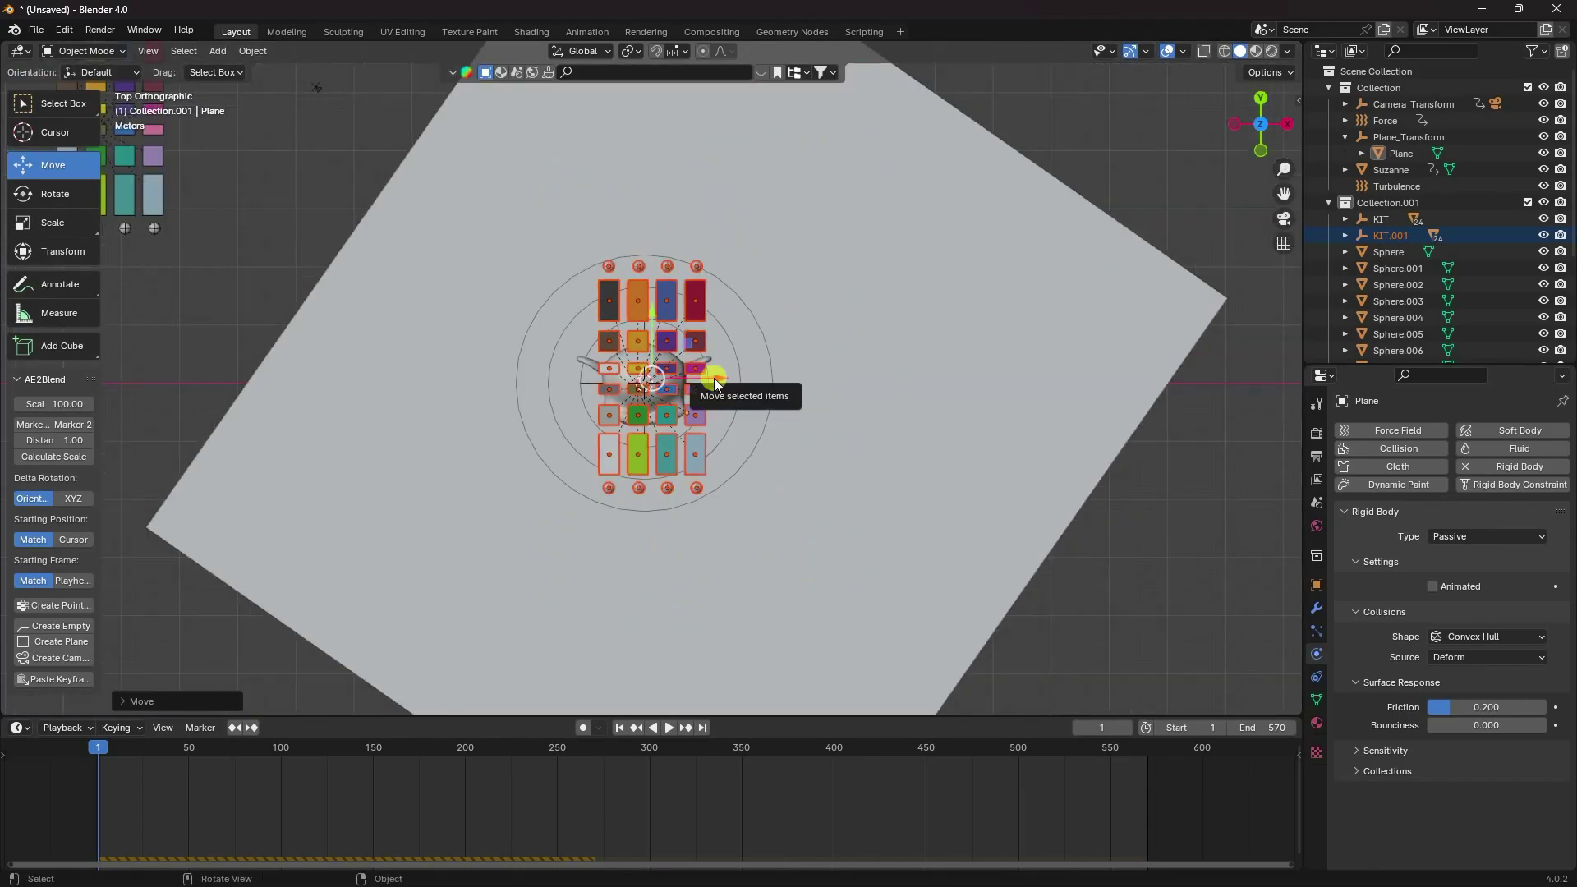
pyautogui.moveTo(713, 378); pyautogui.dragTo(678, 380)
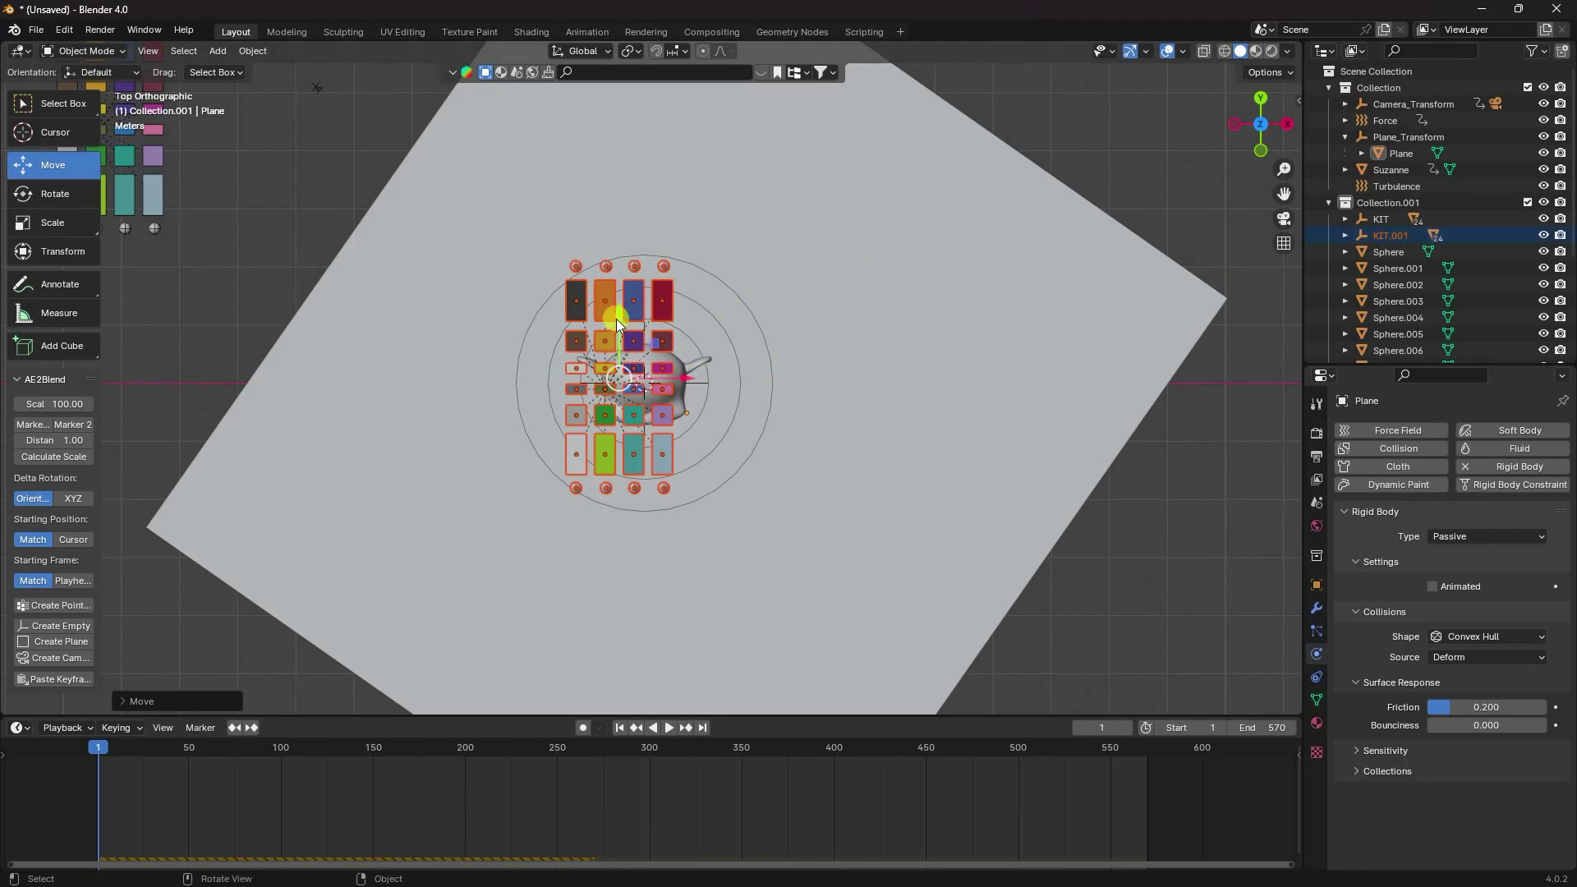
# Duplicate the raised brick set and place the copy right beside it along the X axis
pyautogui.hotkey('shift', 'd')
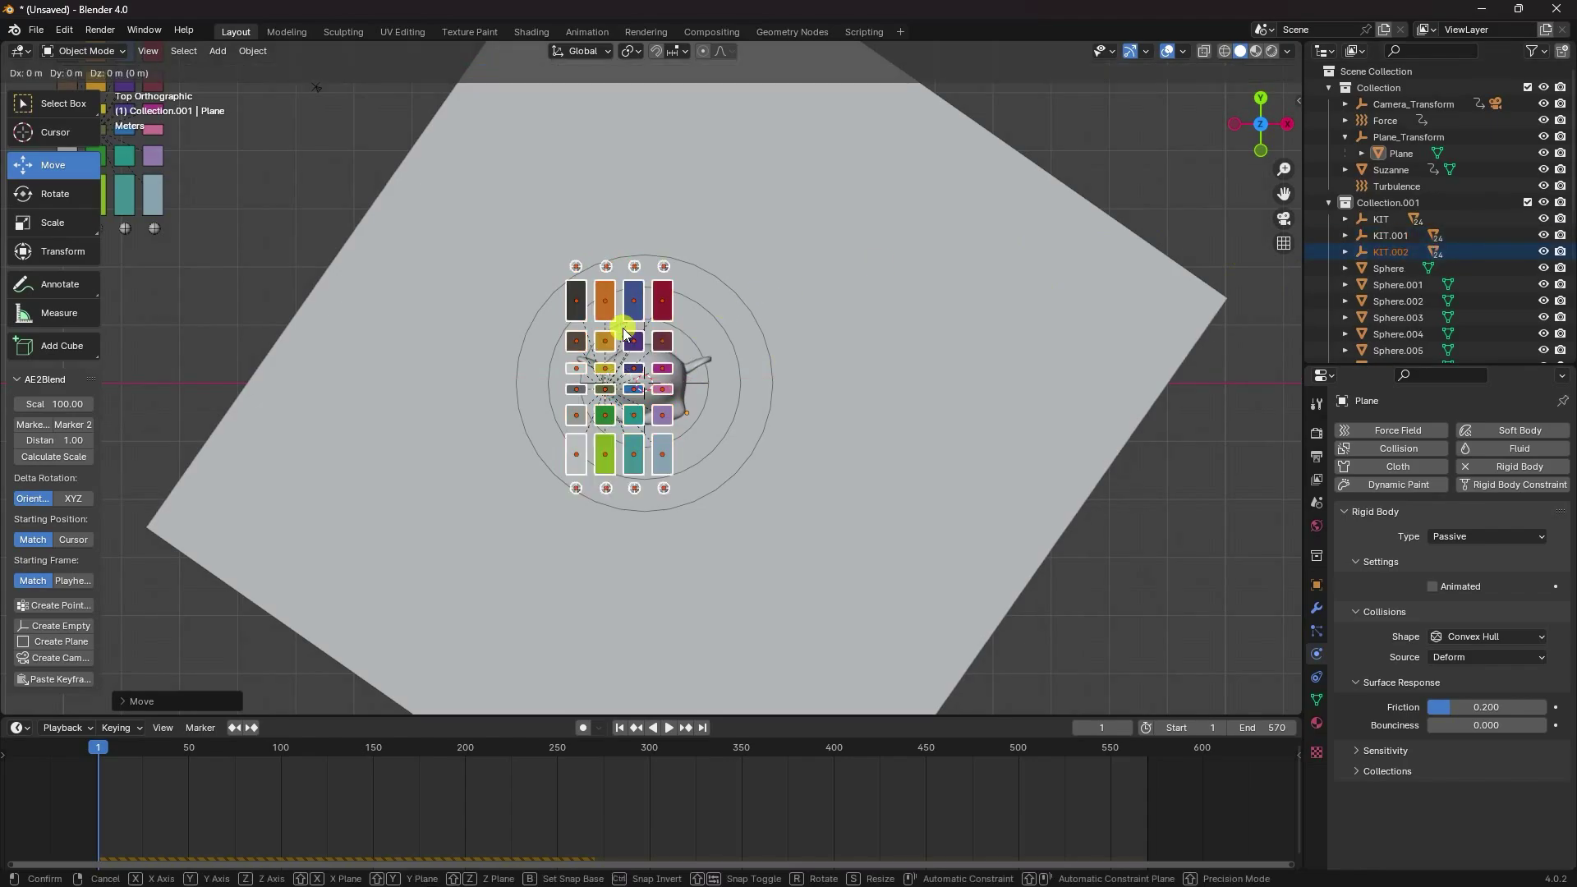
pyautogui.click(623, 331)
pyautogui.moveTo(683, 378); pyautogui.dragTo(813, 391)
# Raise both duplicated sets higher above the monkey head, centre them over it along X and check through the camera
pyautogui.moveTo(814, 391); pyautogui.dragTo(756, 312, button='middle')
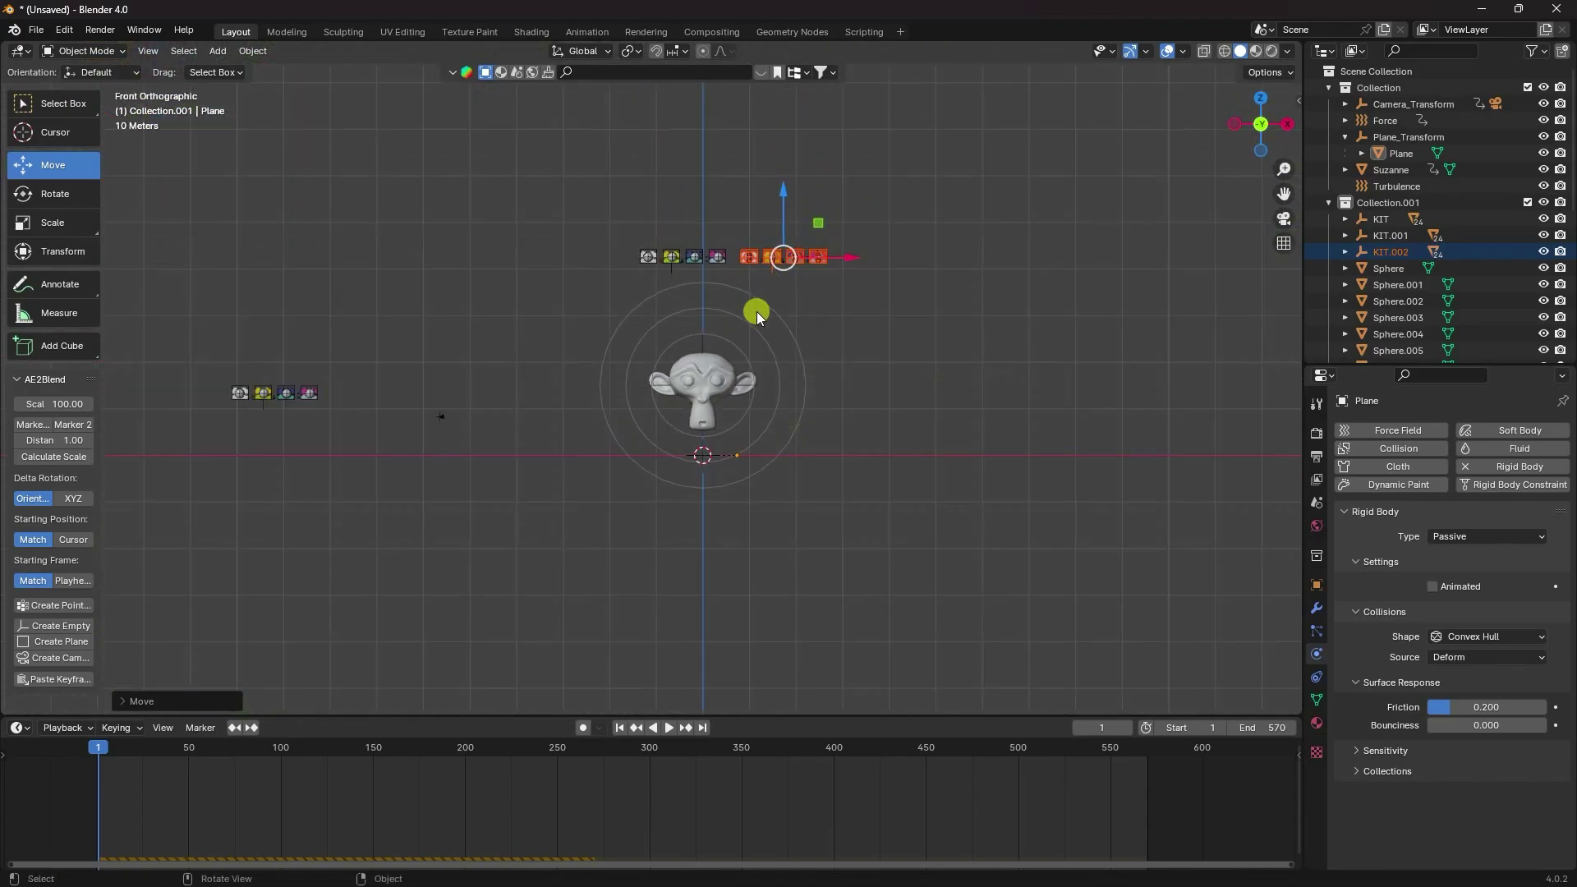
pyautogui.scroll(2, 757, 312)
pyautogui.moveTo(793, 230); pyautogui.dragTo(578, 386, button='middle')
pyautogui.press('KP_1')
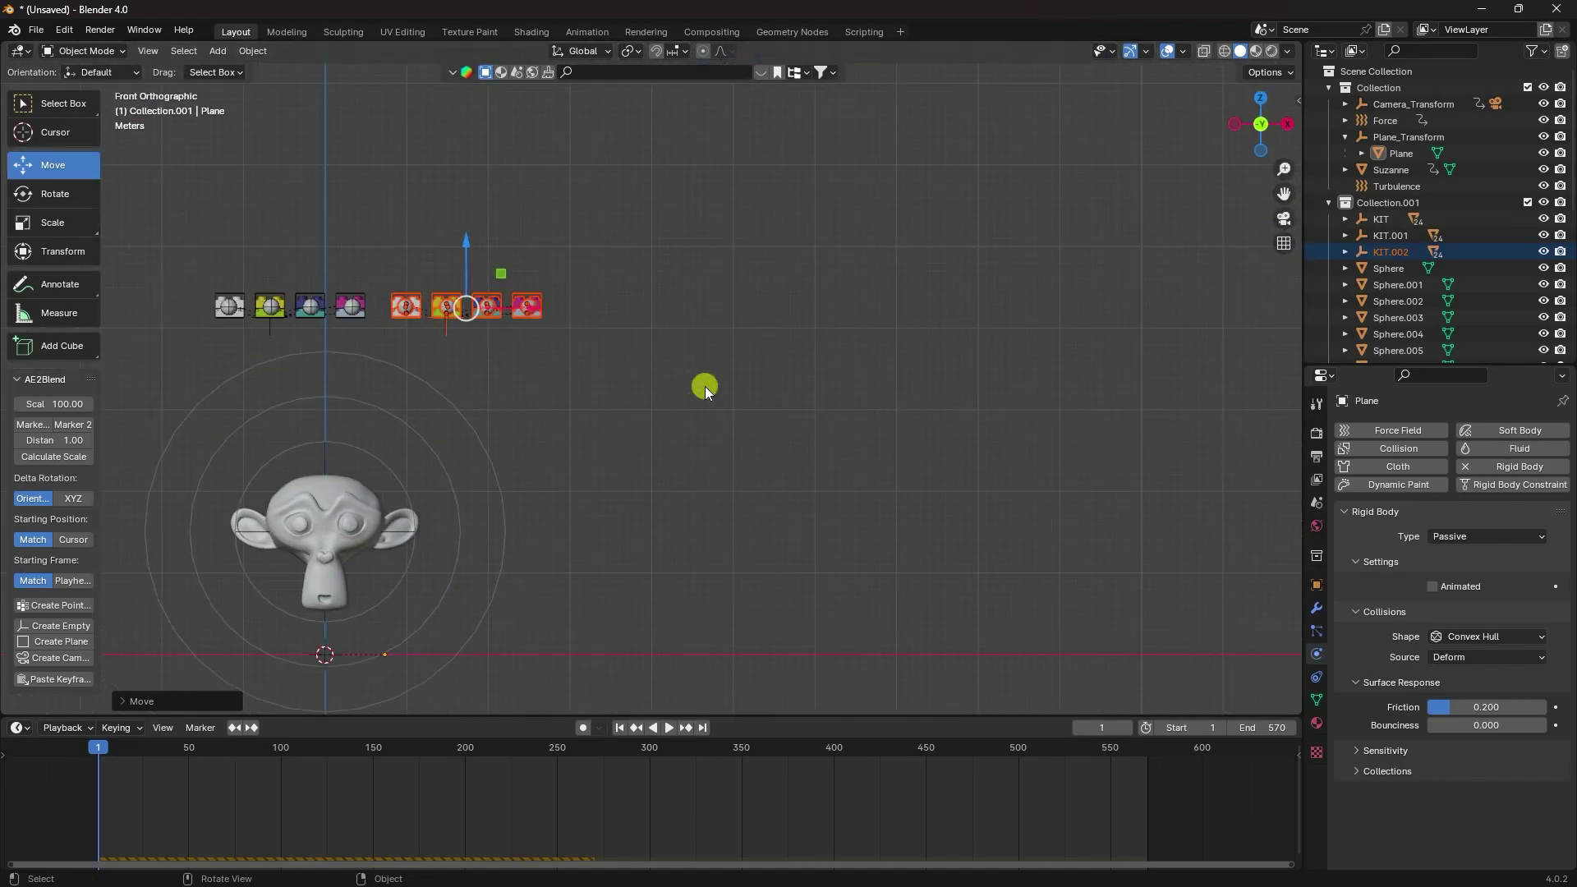
pyautogui.keyDown('shift'); pyautogui.moveTo(430, 342); pyautogui.dragTo(750, 440, button='middle'); pyautogui.keyUp('shift')
pyautogui.moveTo(388, 263); pyautogui.dragTo(1019, 417)
pyautogui.moveTo(686, 324); pyautogui.dragTo(683, 132)
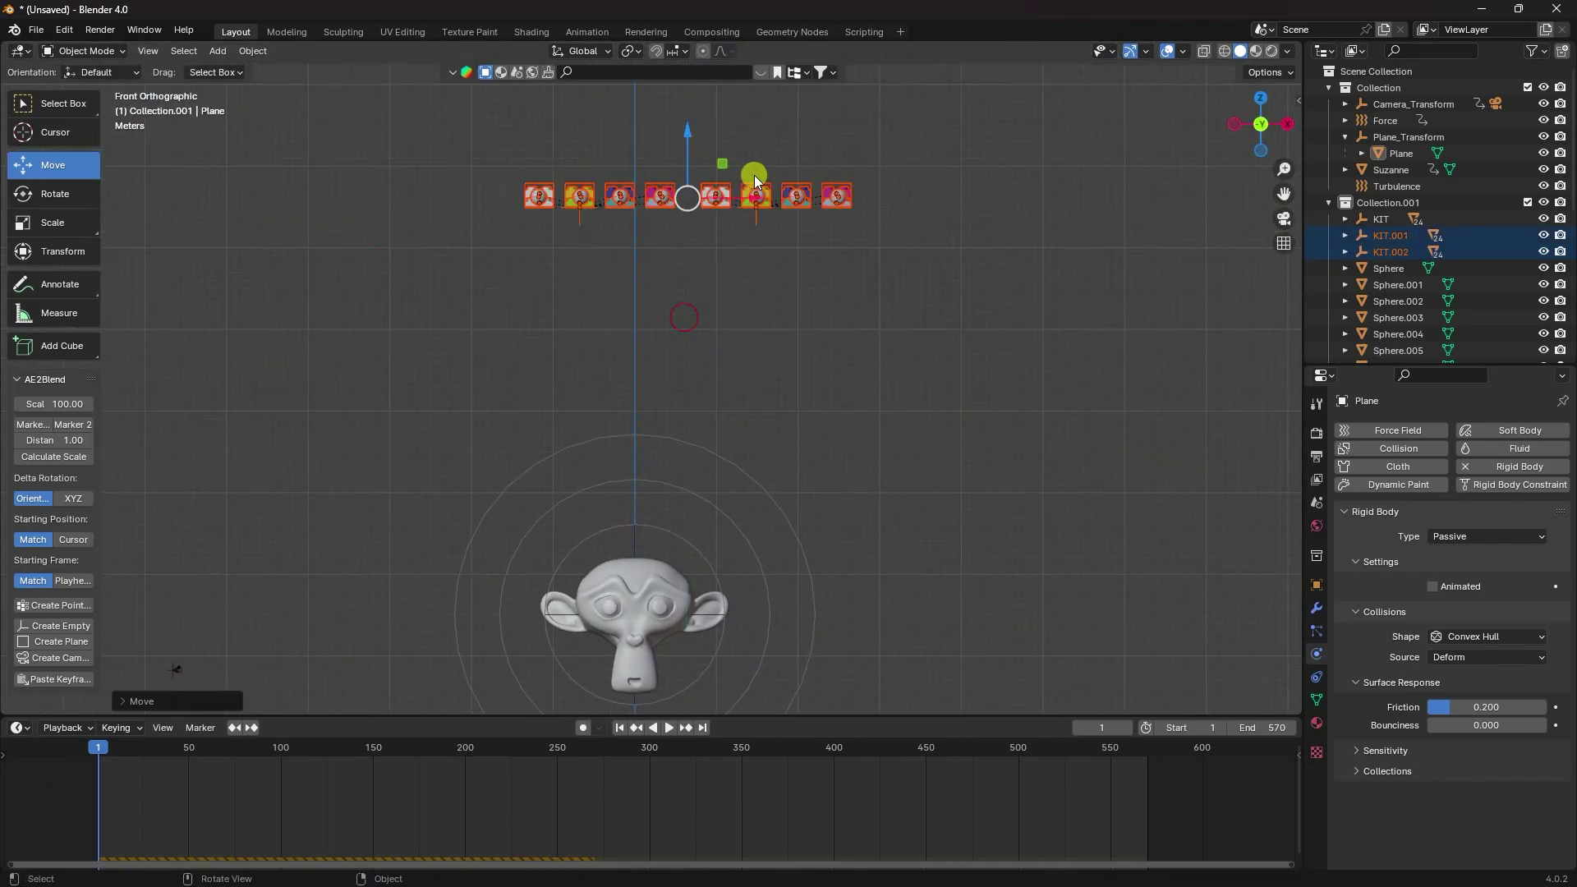
pyautogui.press('g')
pyautogui.press('x')
pyautogui.click(687, 205)
pyautogui.press('KP_0')
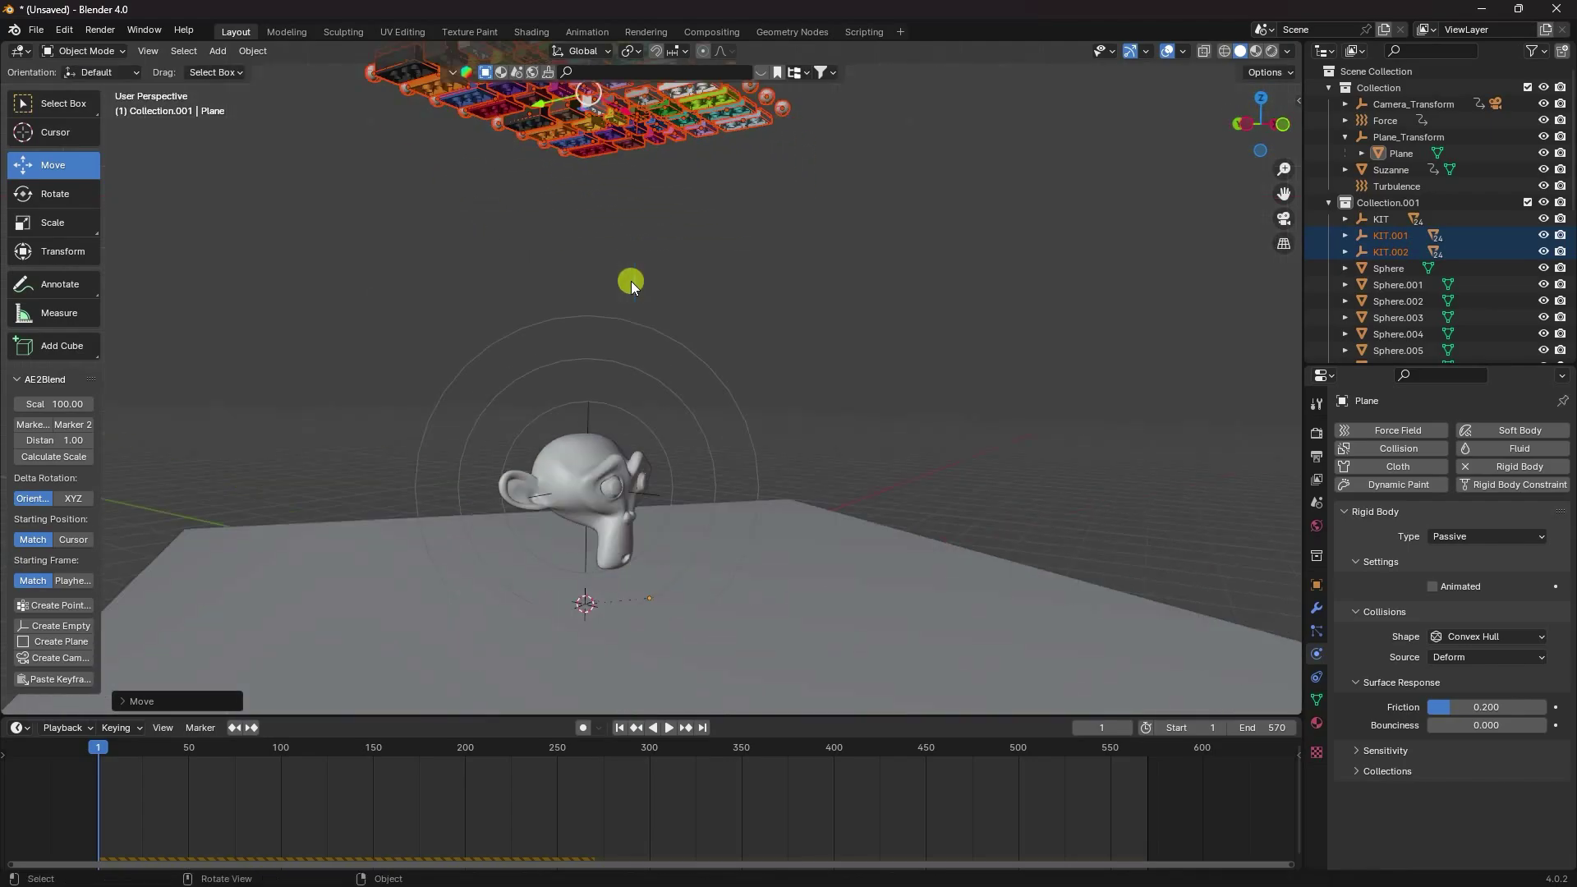
pyautogui.scroll(-5, 674, 359)
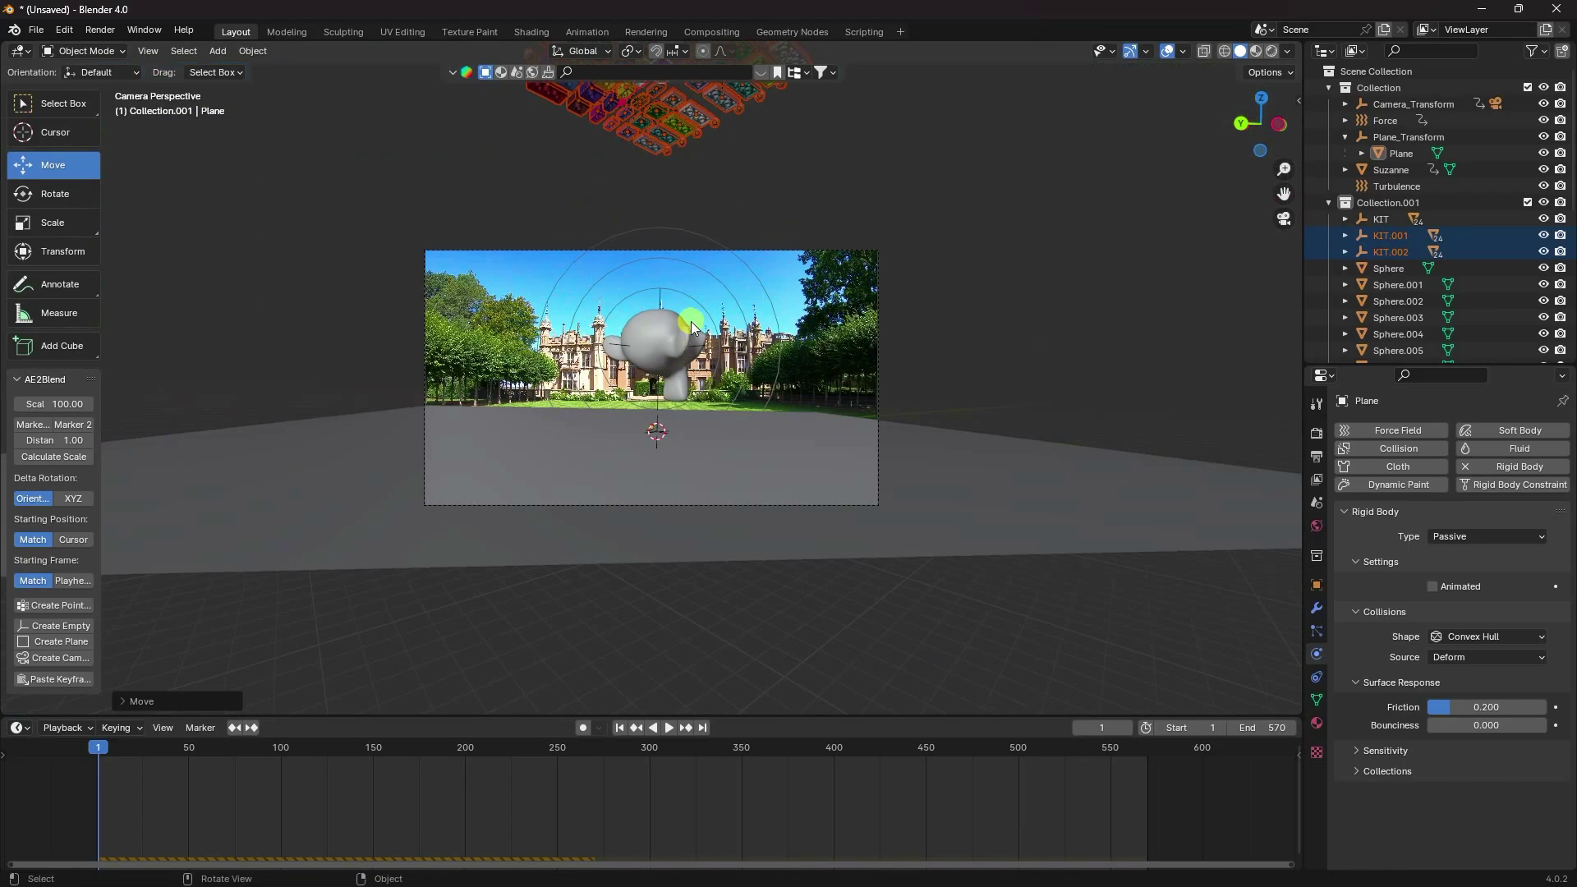
# Select the original brick and sphere set beside the ground plane and duplicate it in place
pyautogui.scroll(3, 692, 322)
pyautogui.moveTo(680, 309); pyautogui.dragTo(782, 182, button='middle')
pyautogui.moveTo(727, 422); pyautogui.dragTo(732, 501, button='middle')
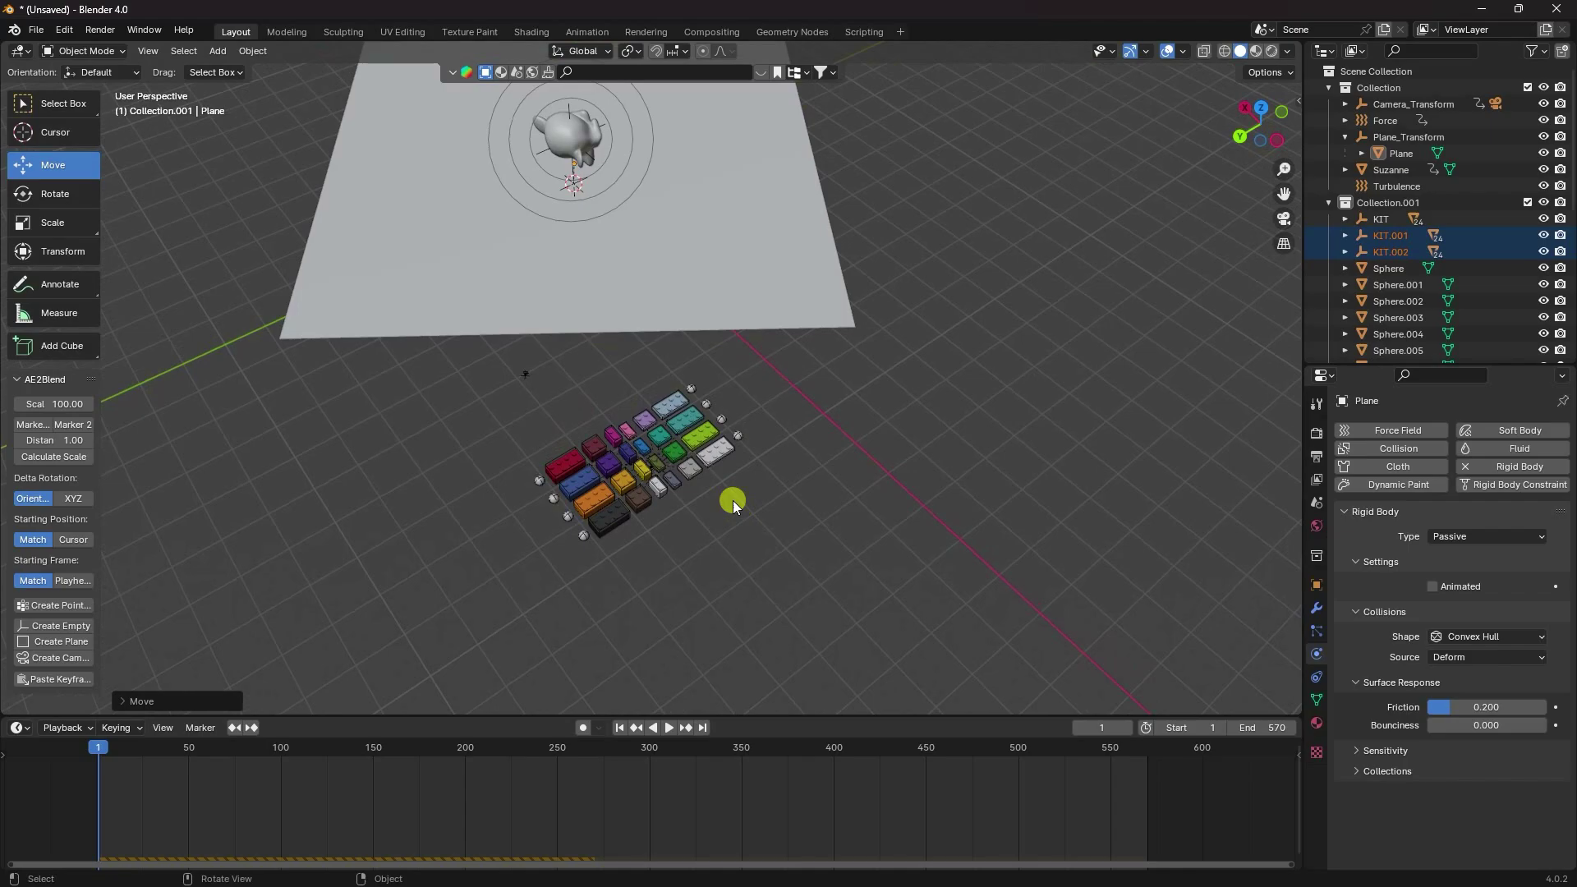
pyautogui.press('KP_7')
pyautogui.moveTo(541, 227); pyautogui.dragTo(646, 424)
pyautogui.hotkey('shift', 'd')
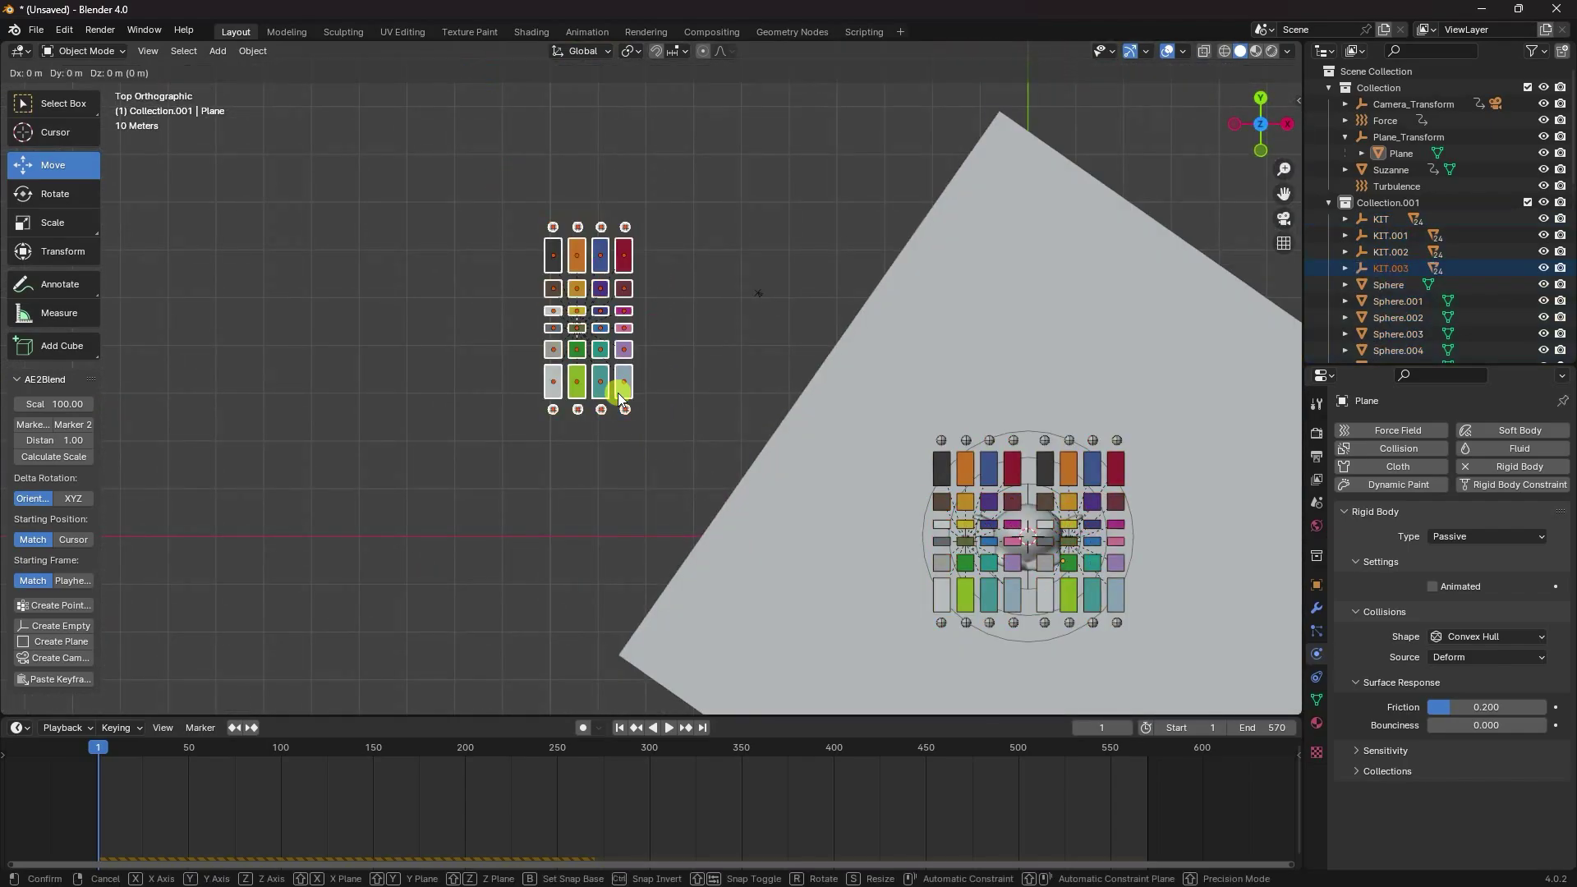
pyautogui.click(618, 392)
# Move the new brick set so that it sits to the right of the monkey head as seen through the camera
pyautogui.scroll(-4, 1103, 648)
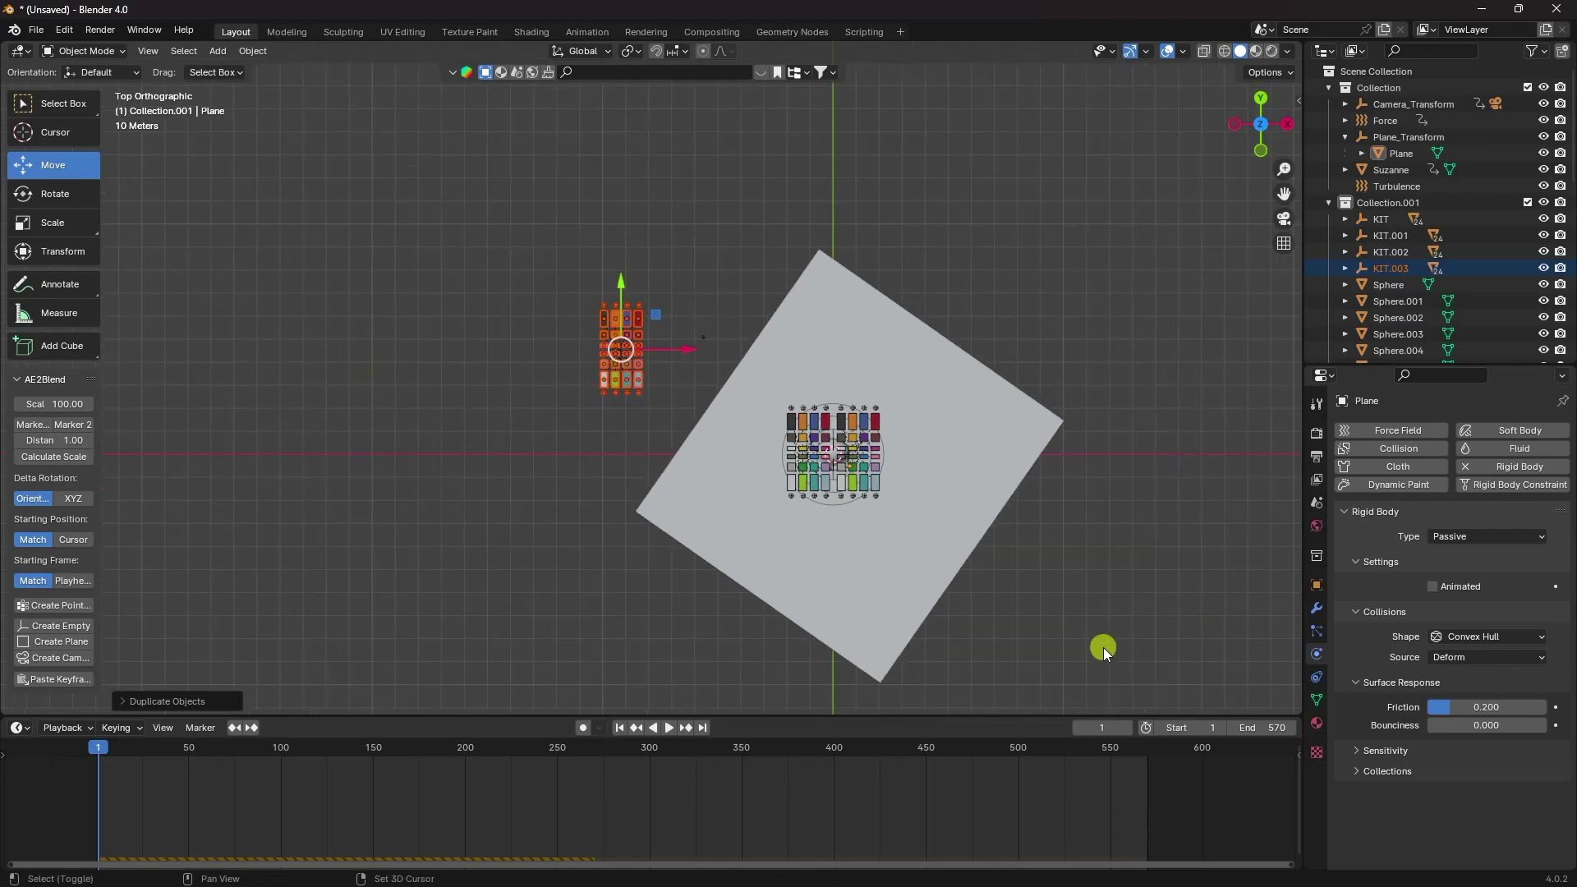
pyautogui.keyDown('shift'); pyautogui.moveTo(1102, 647); pyautogui.dragTo(891, 521, button='middle'); pyautogui.keyUp('shift')
pyautogui.moveTo(414, 168); pyautogui.dragTo(695, 531)
pyautogui.click(695, 531)
pyautogui.moveTo(695, 531); pyautogui.dragTo(887, 342, button='middle')
pyautogui.press('KP_0')
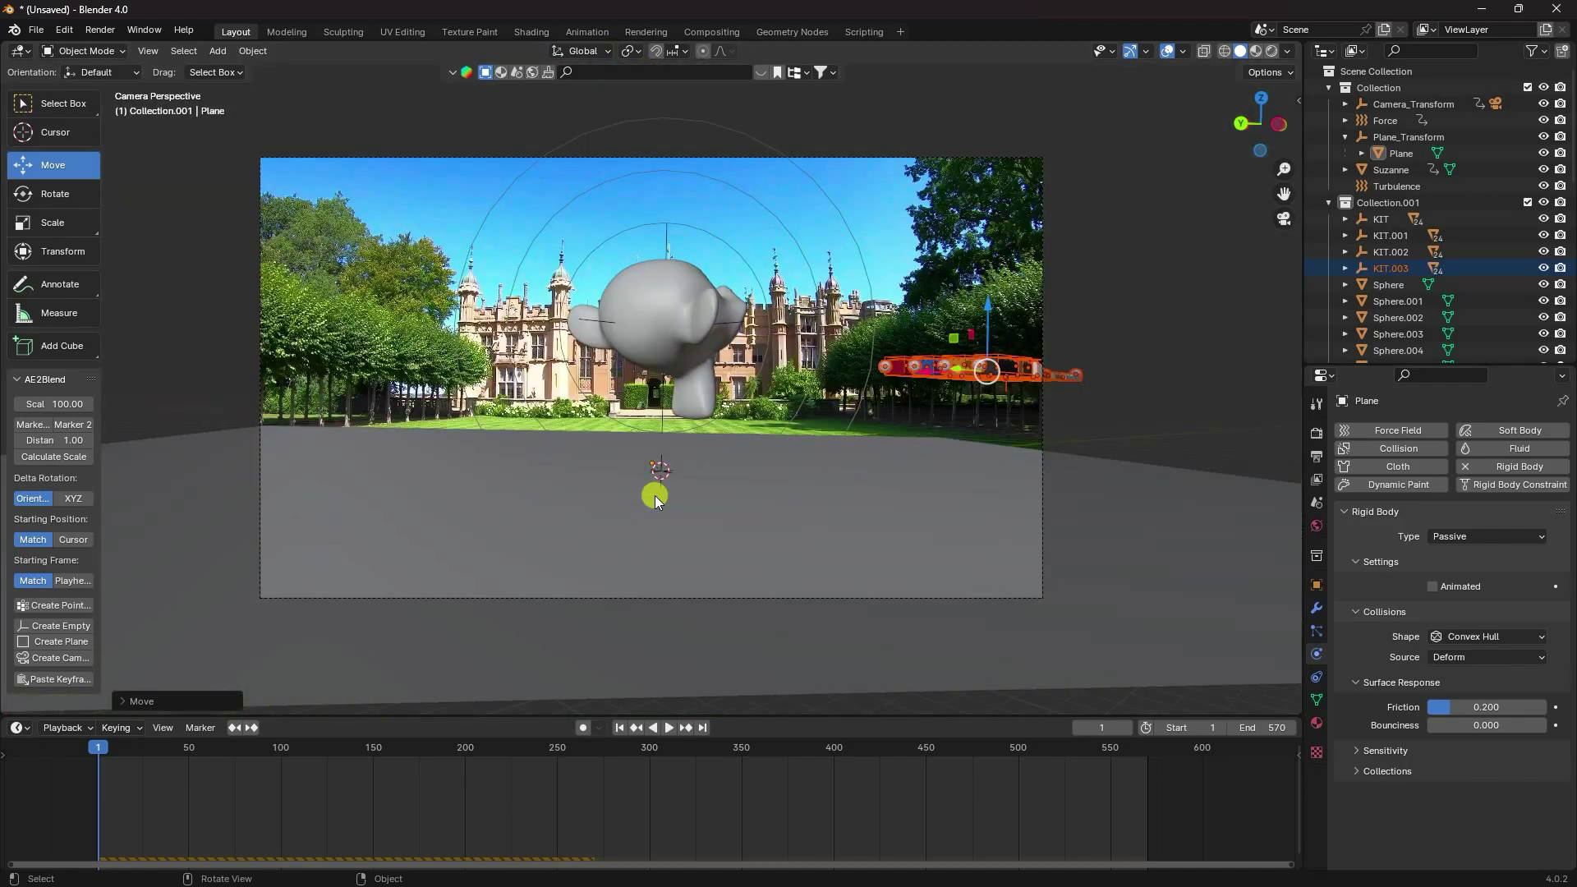
pyautogui.scroll(2, 654, 495)
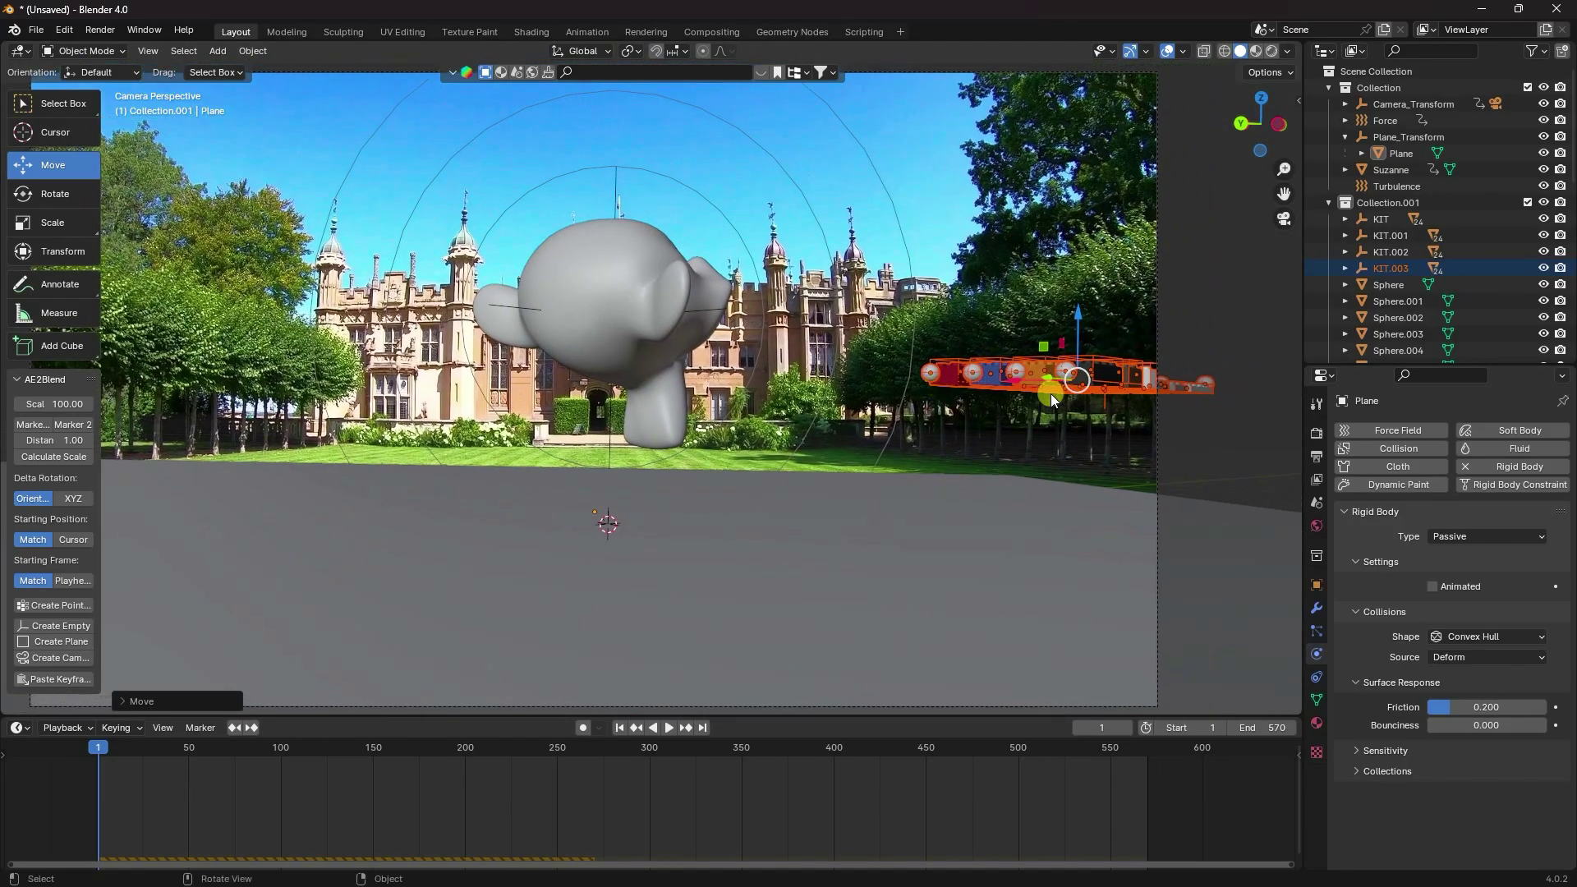
# Move the new brick and sphere set right out of the camera frame and rotate it upright beside the ground plane
pyautogui.moveTo(1051, 393); pyautogui.dragTo(1290, 403)
pyautogui.scroll(-3, 953, 447)
pyautogui.moveTo(972, 468); pyautogui.dragTo(815, 445, button='middle')
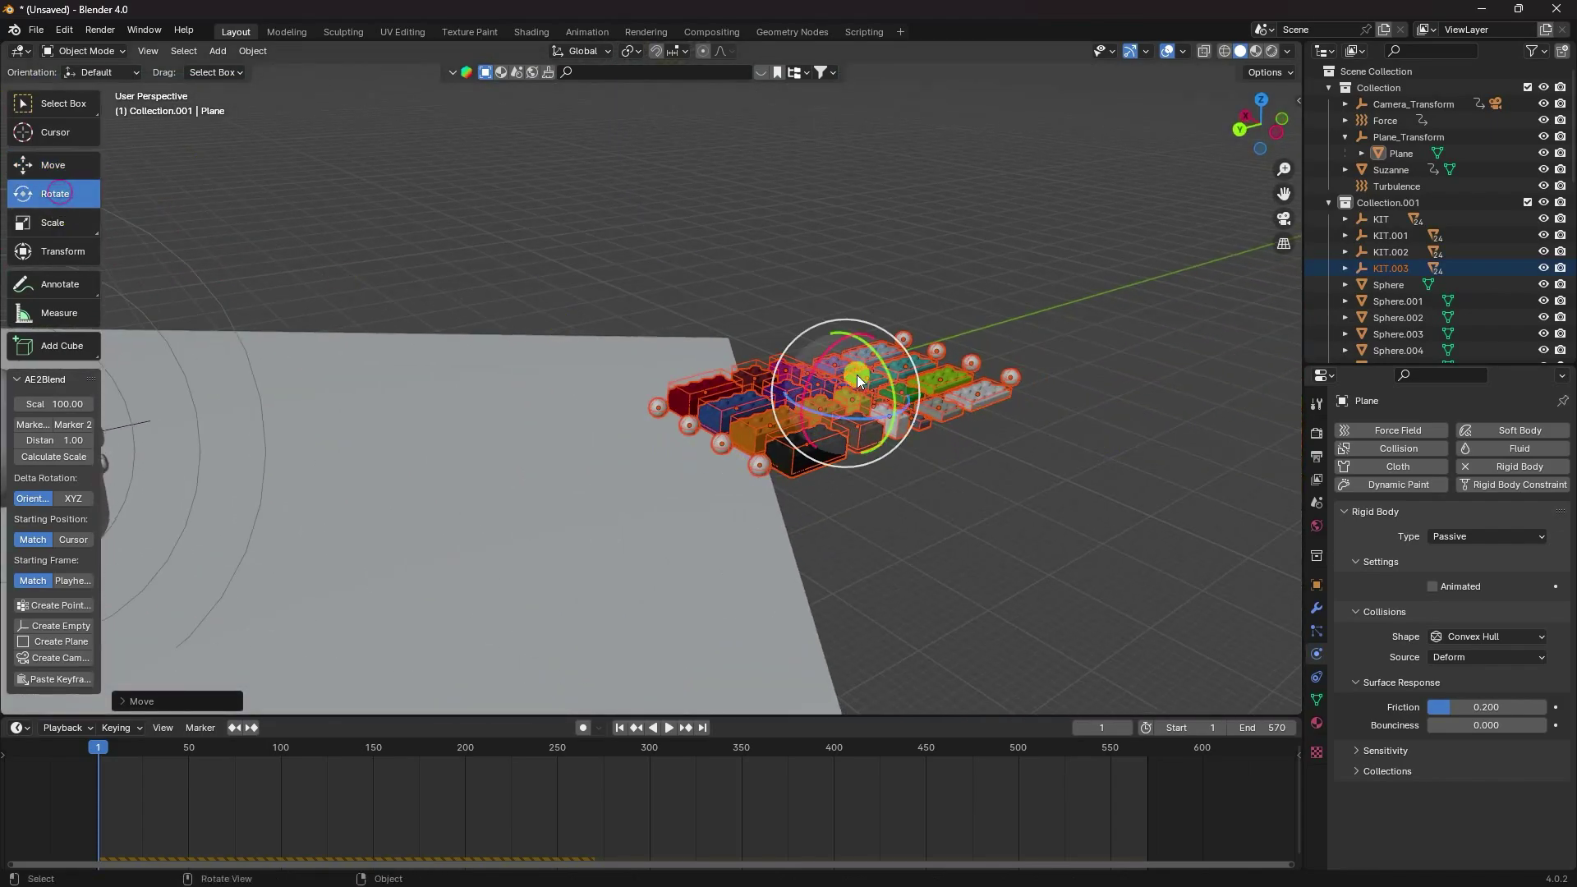
pyautogui.moveTo(856, 375); pyautogui.dragTo(894, 409)
pyautogui.scroll(-3, 742, 406)
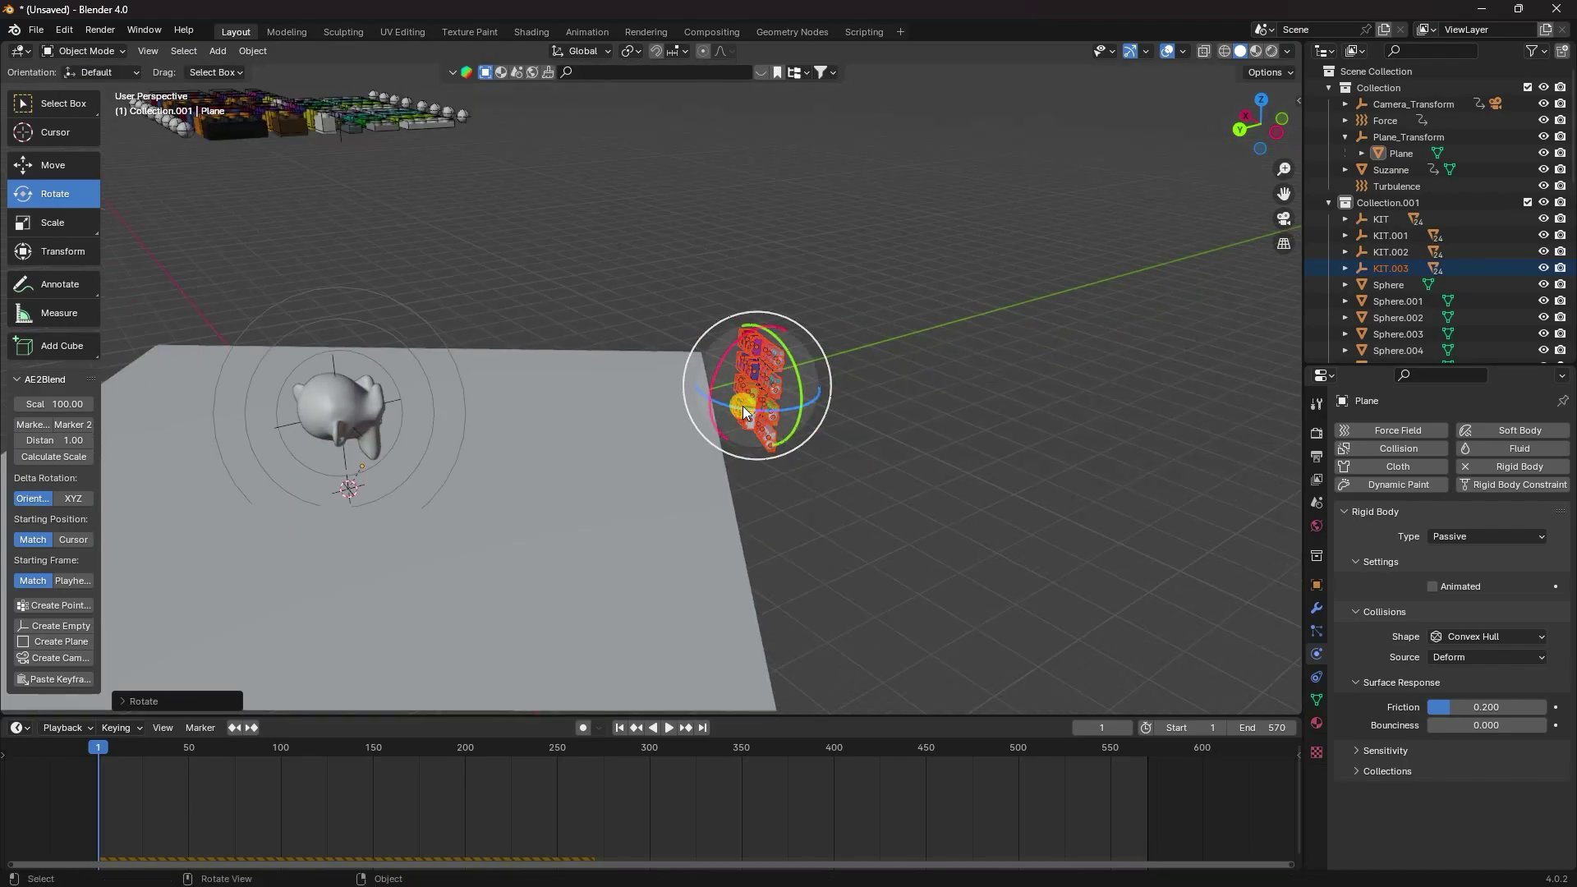
pyautogui.keyDown('shift'); pyautogui.moveTo(742, 406); pyautogui.dragTo(836, 387, button='middle'); pyautogui.keyUp('shift')
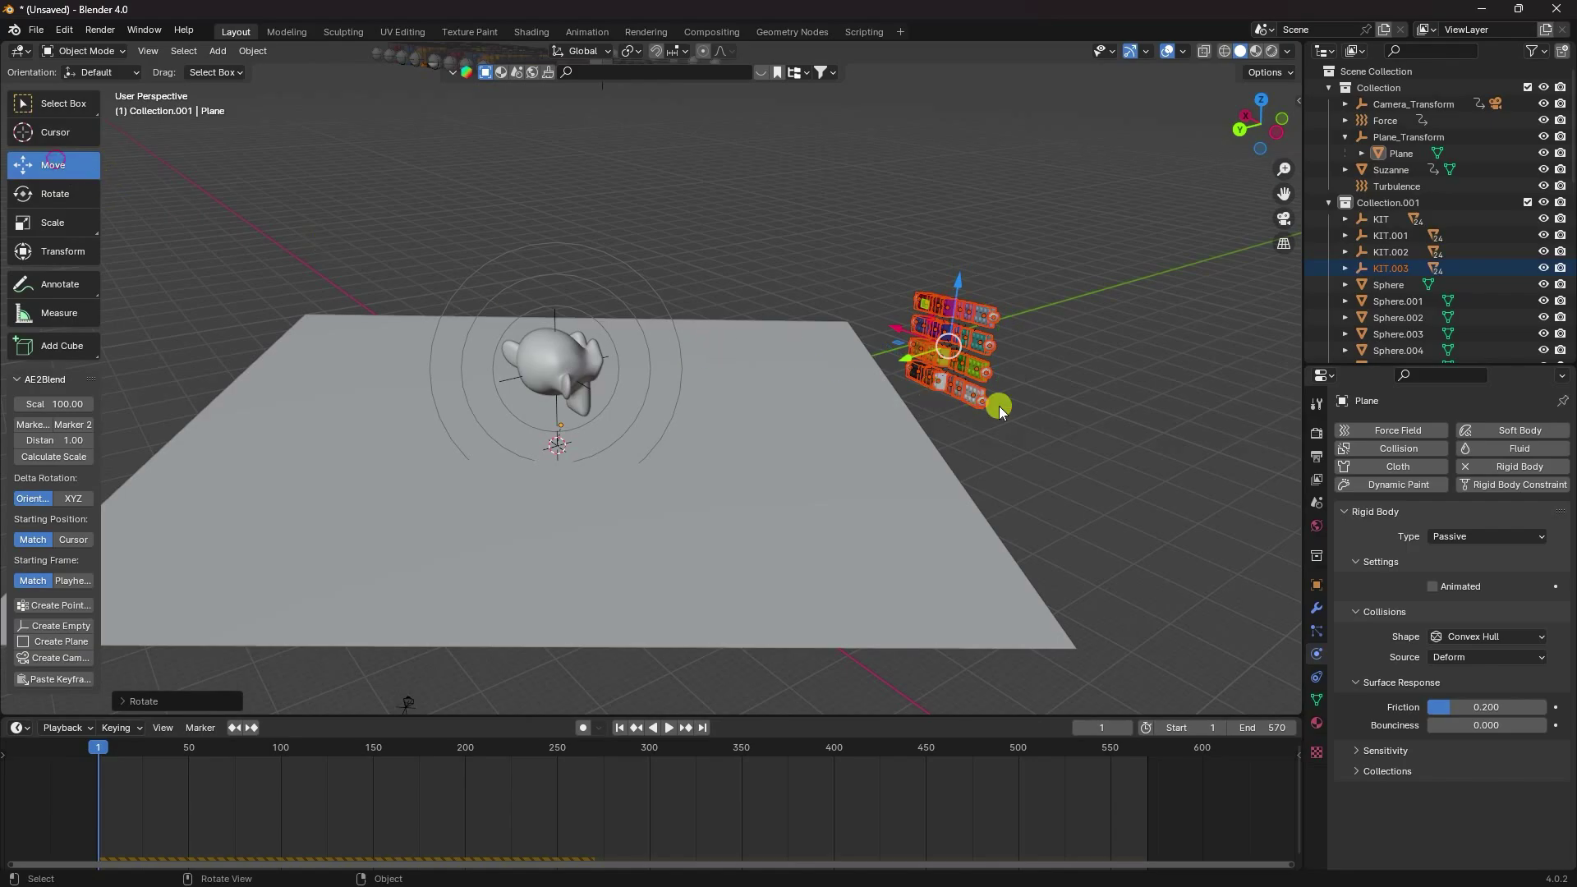
# Duplicate the upright brick set and place the copy beyond the opposite edge of the ground plane, working from top view
pyautogui.scroll(-3, 999, 406)
pyautogui.keyDown('shift'); pyautogui.moveTo(846, 415); pyautogui.dragTo(908, 415, button='middle'); pyautogui.keyUp('shift')
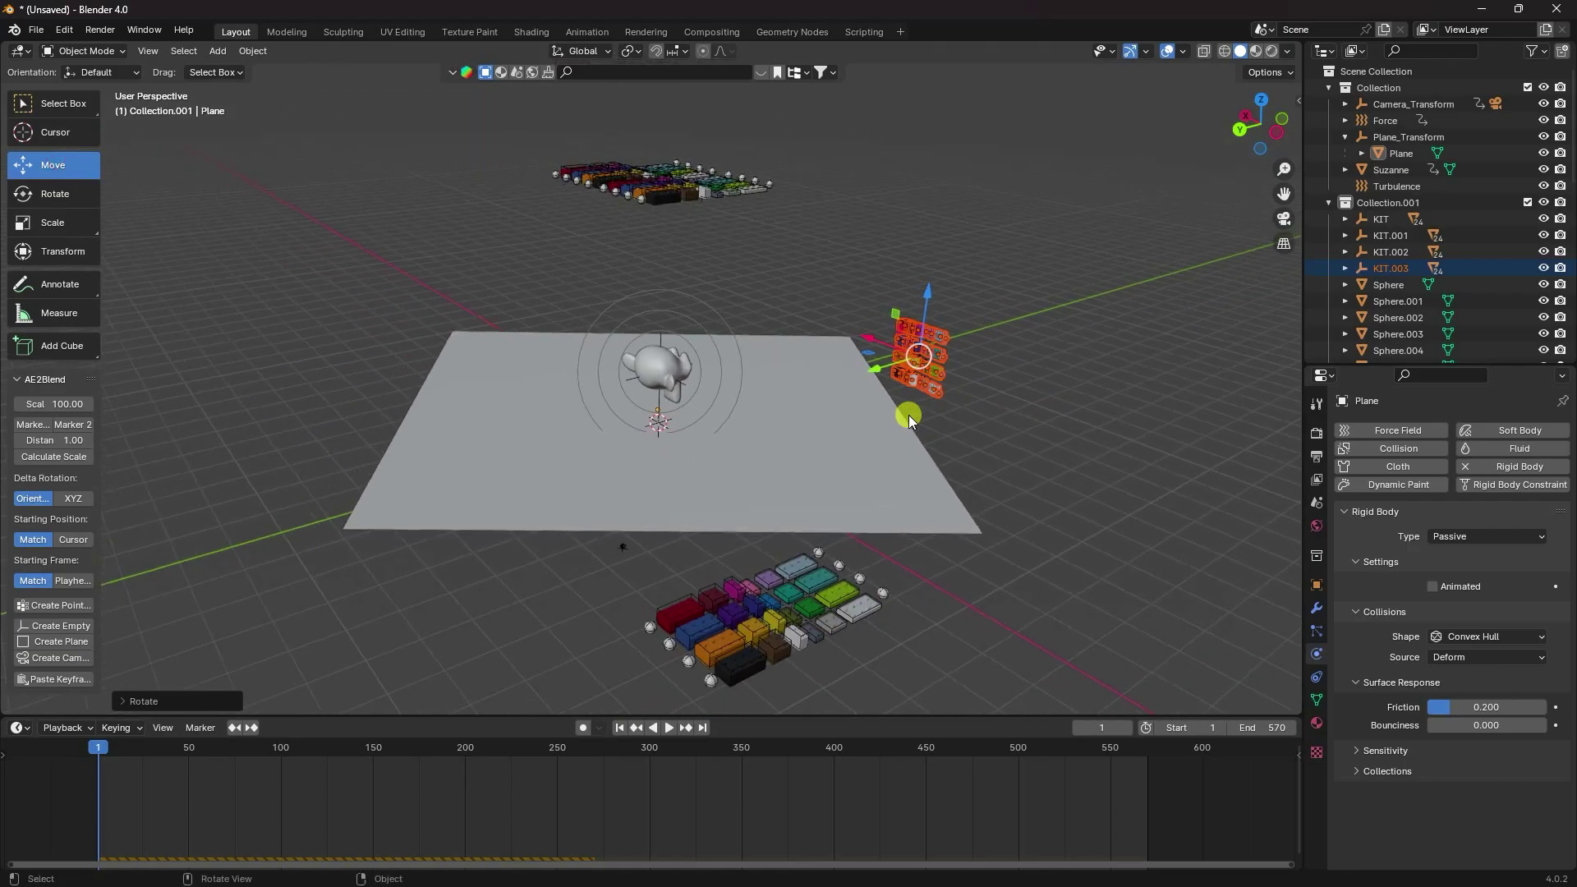
pyautogui.hotkey('shift', 'd')
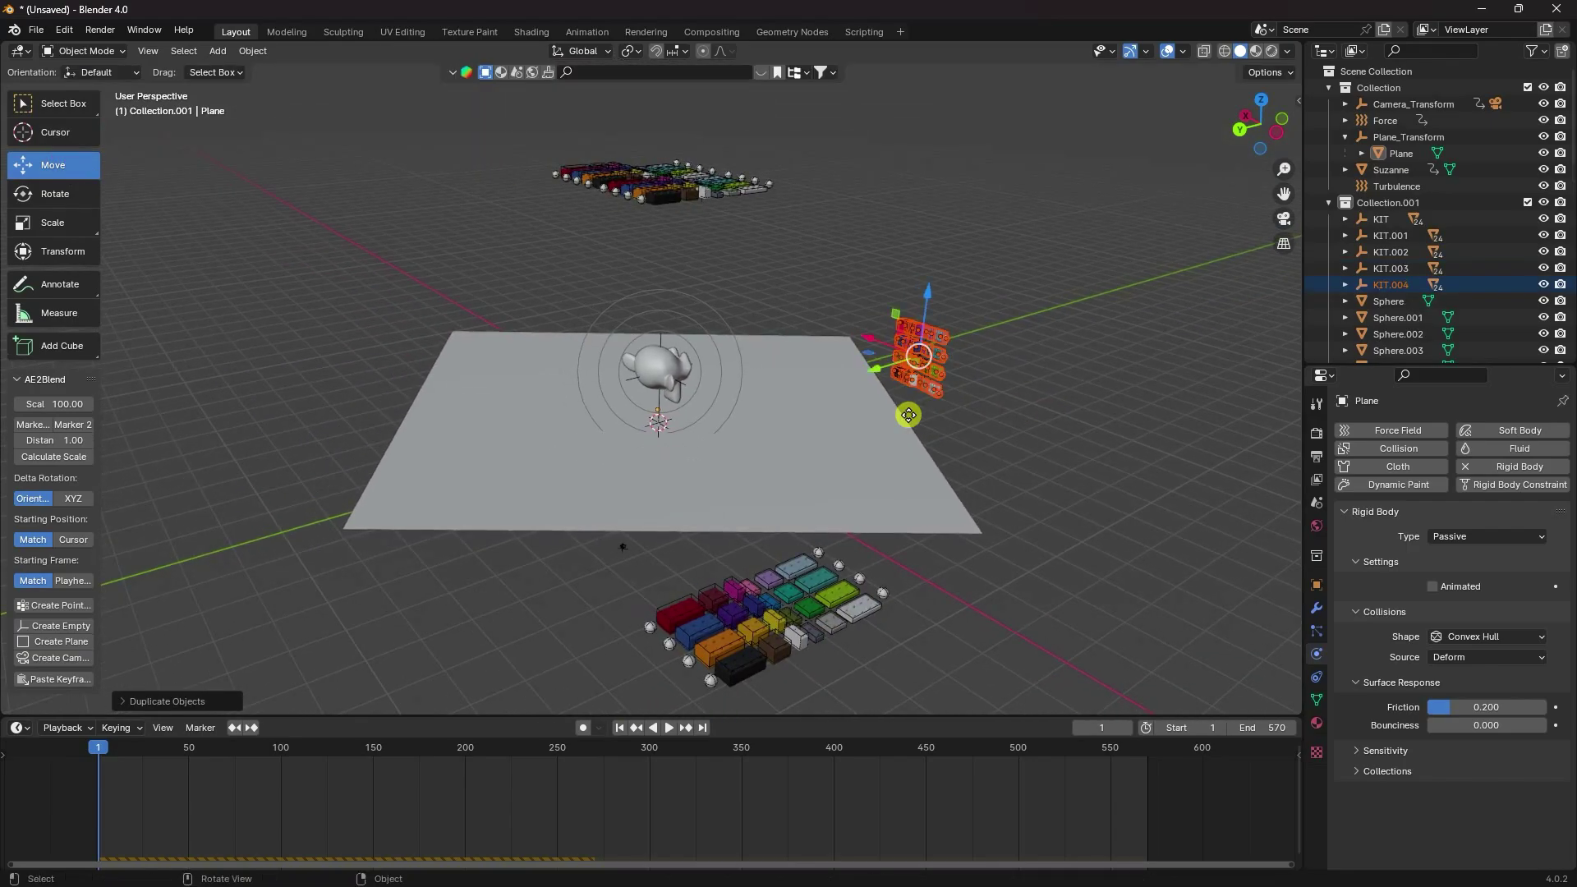
pyautogui.press('KP_7')
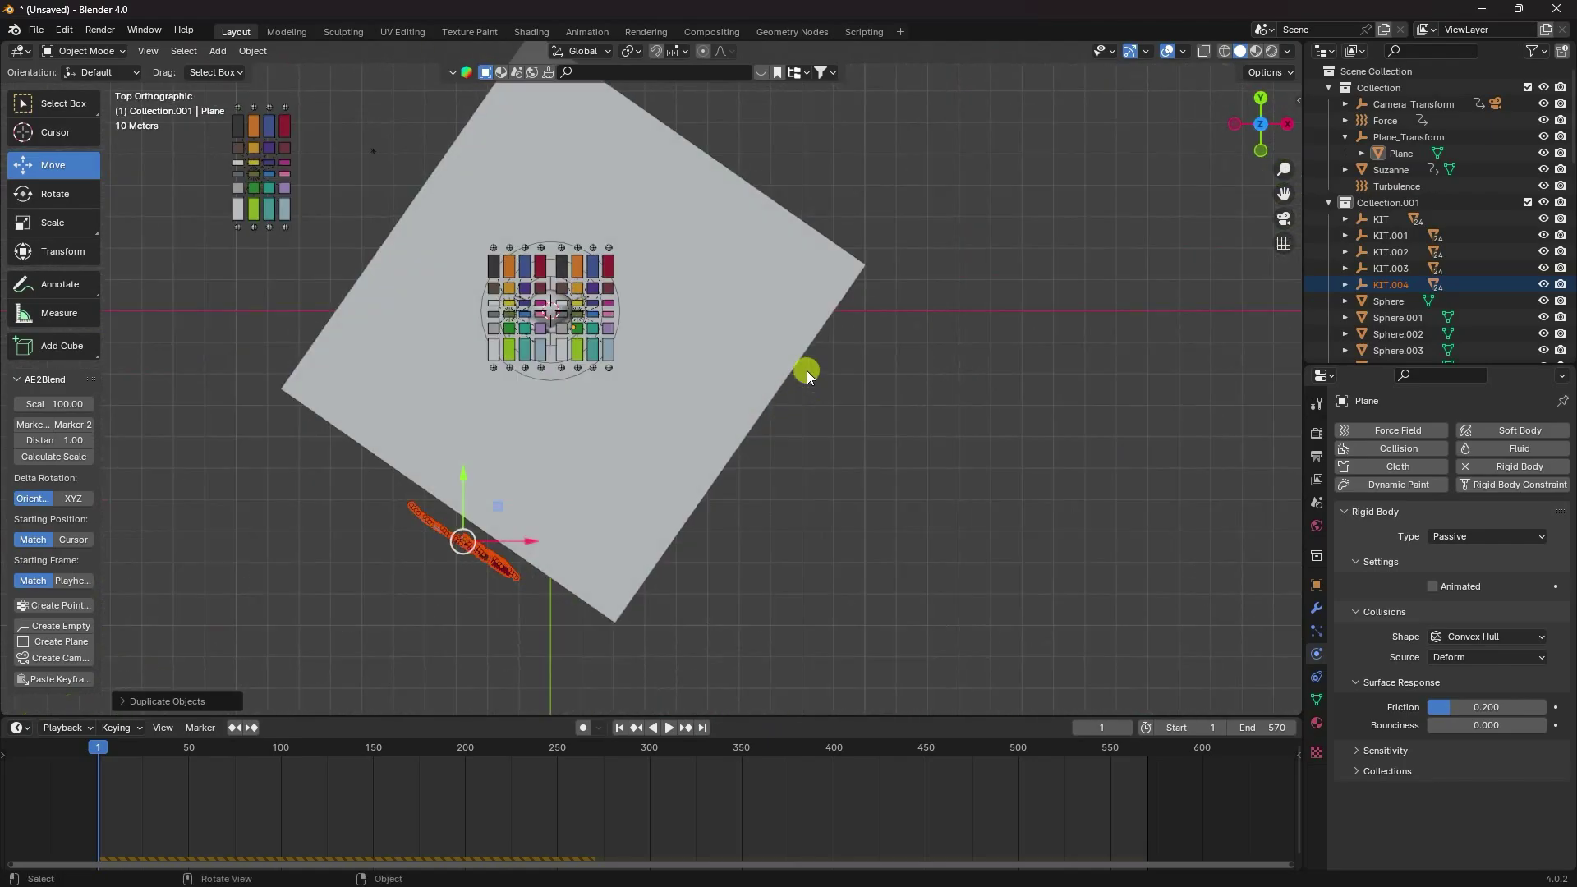
pyautogui.press('g')
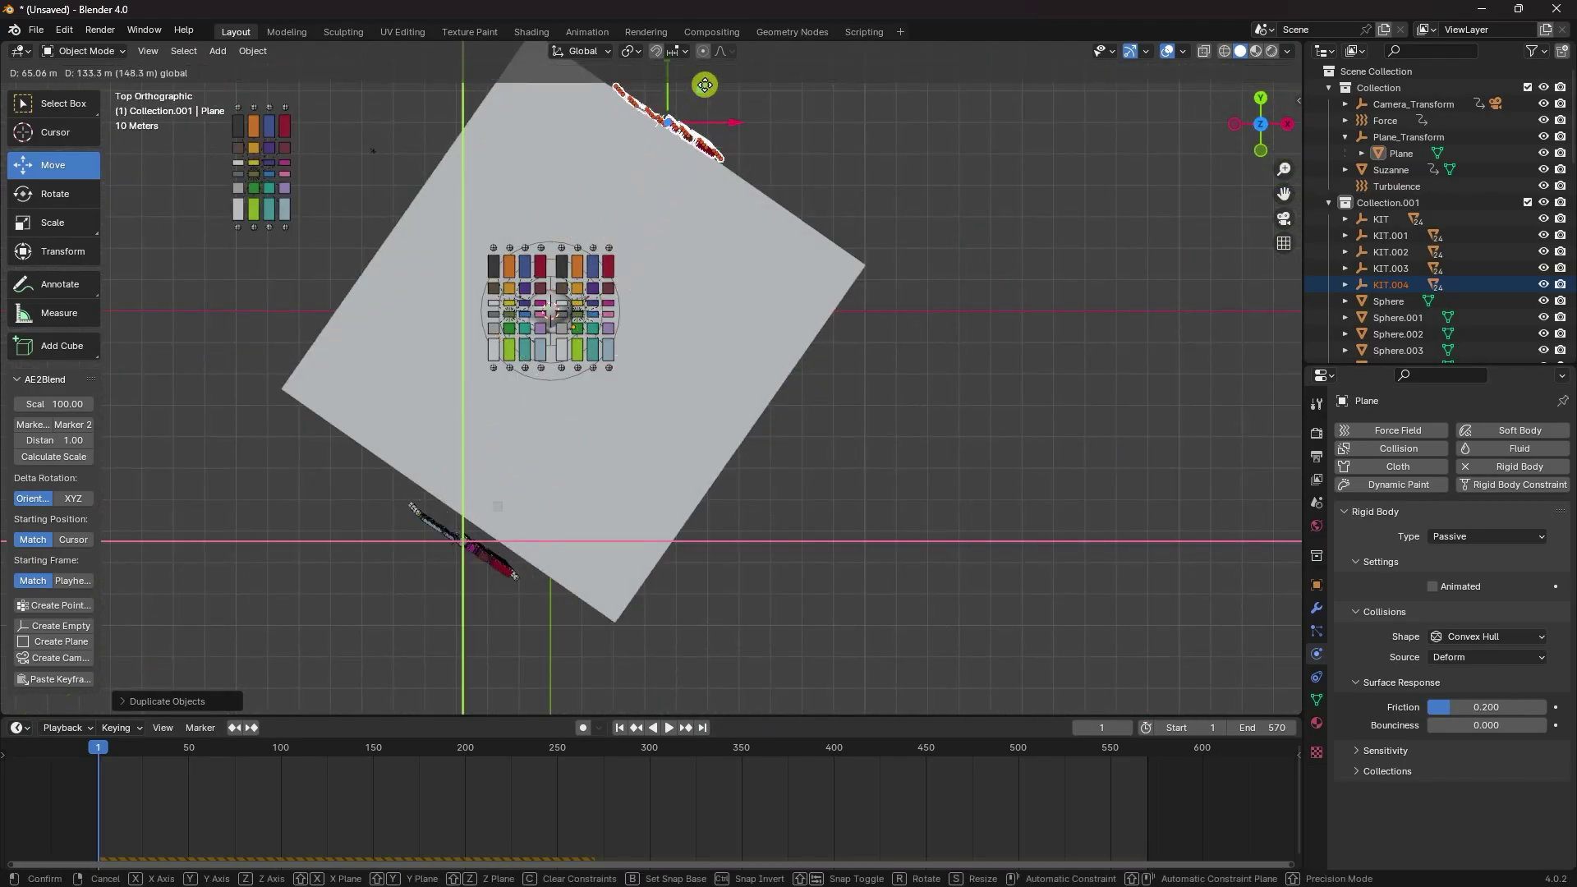
pyautogui.click(720, 86)
# Rotate the copied brick set freely so that it stands tilted at a different angle from the original
pyautogui.moveTo(719, 86); pyautogui.dragTo(514, 243, button='middle')
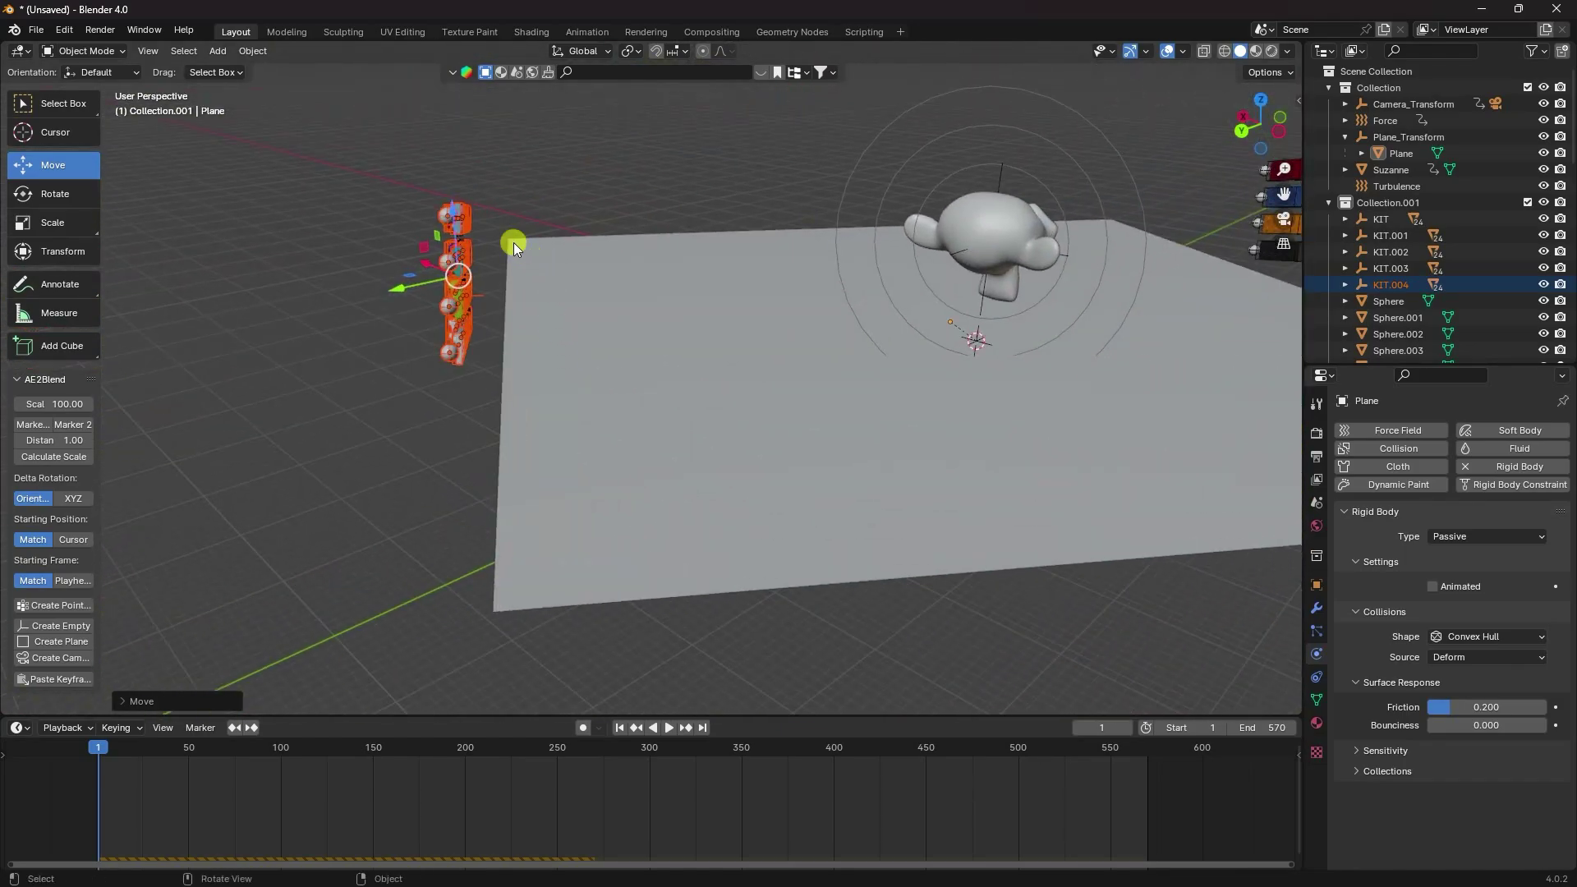
pyautogui.click(22, 195)
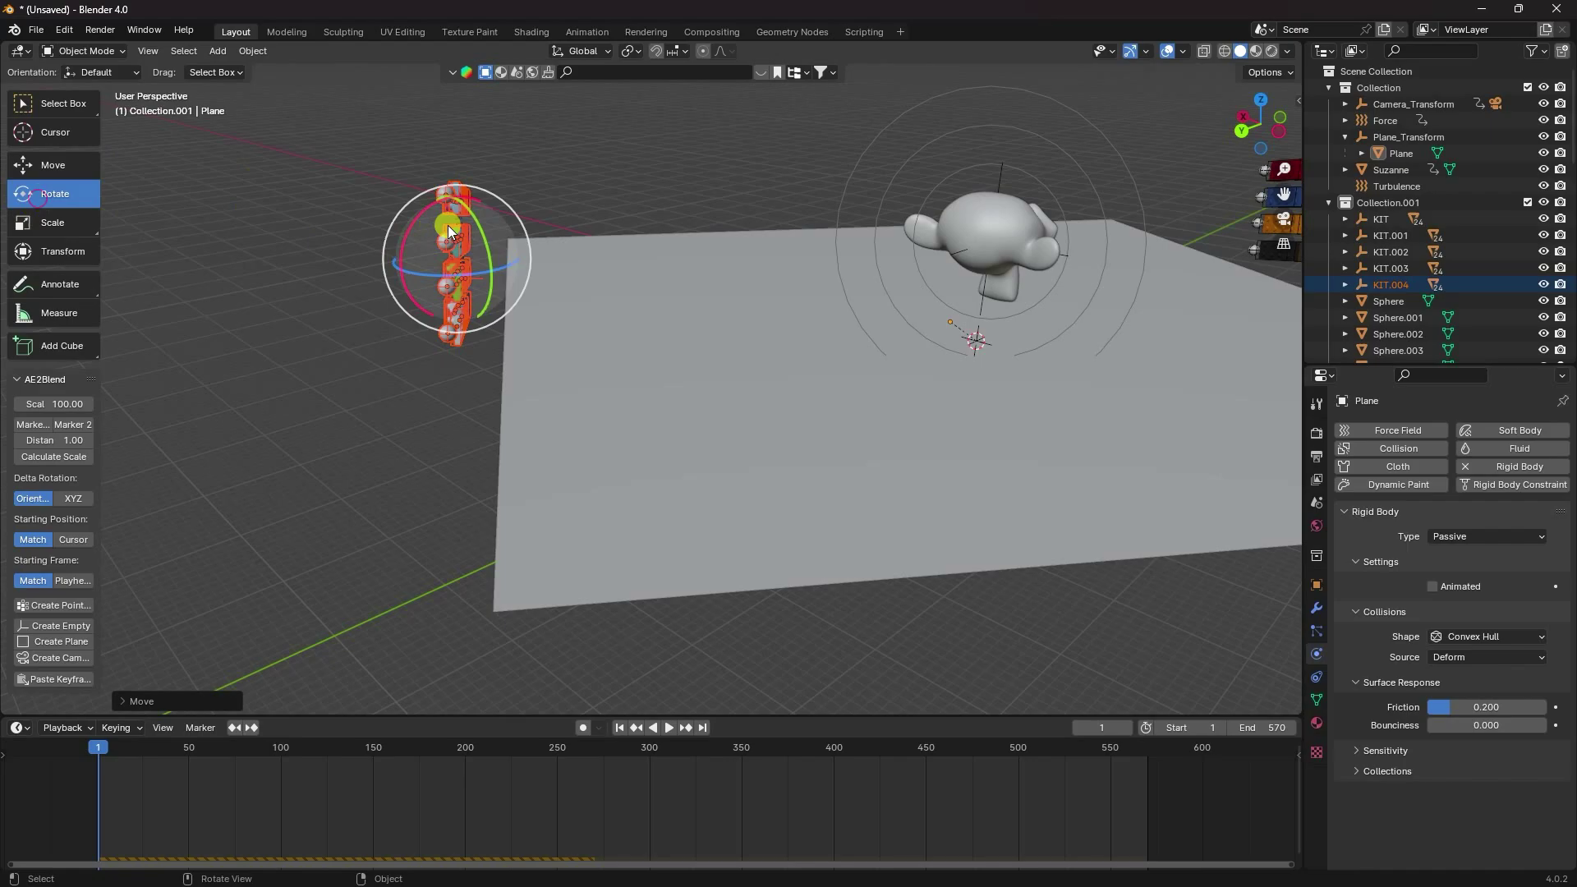
pyautogui.moveTo(491, 209); pyautogui.dragTo(741, 210)
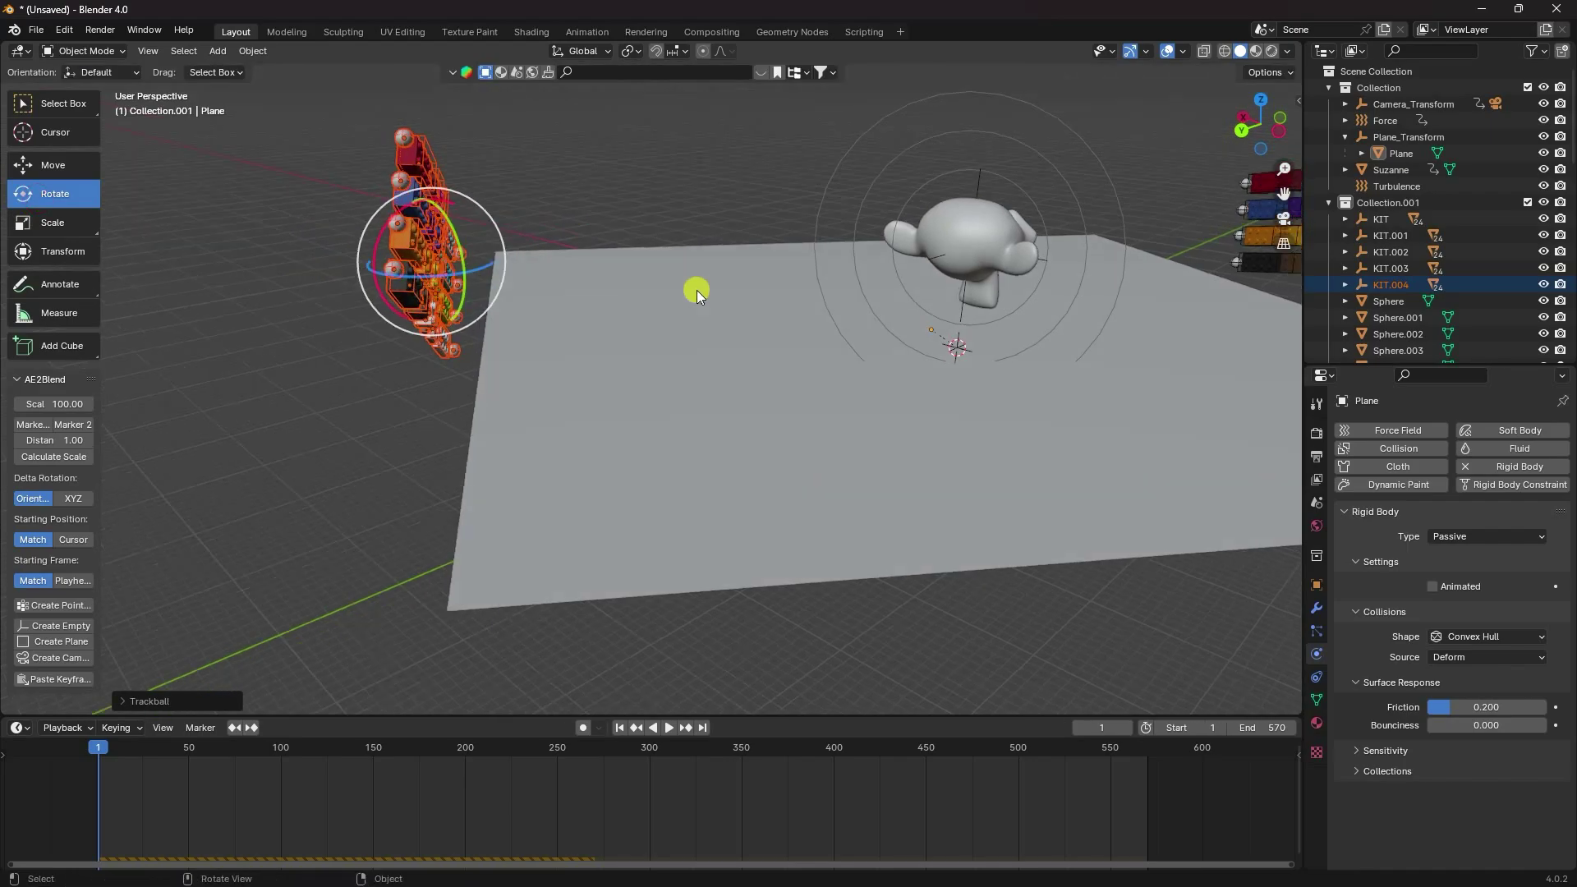
# Preview the rigid body simulation through the camera, stop it and return to the first frame
pyautogui.press('KP_0')
pyautogui.click(669, 730)
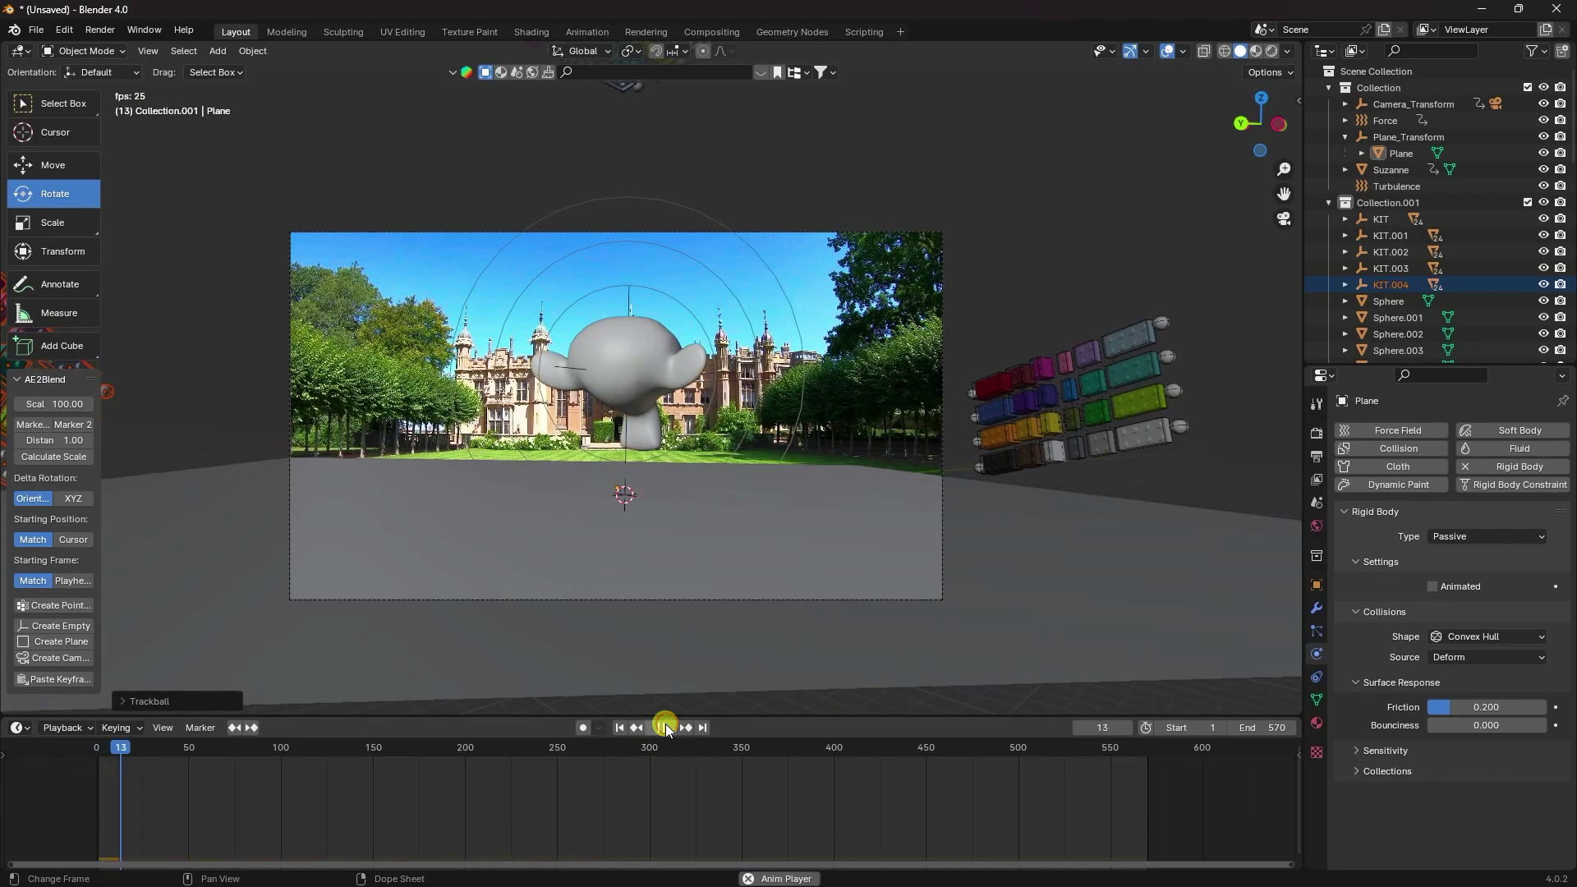
pyautogui.scroll(2, 1087, 467)
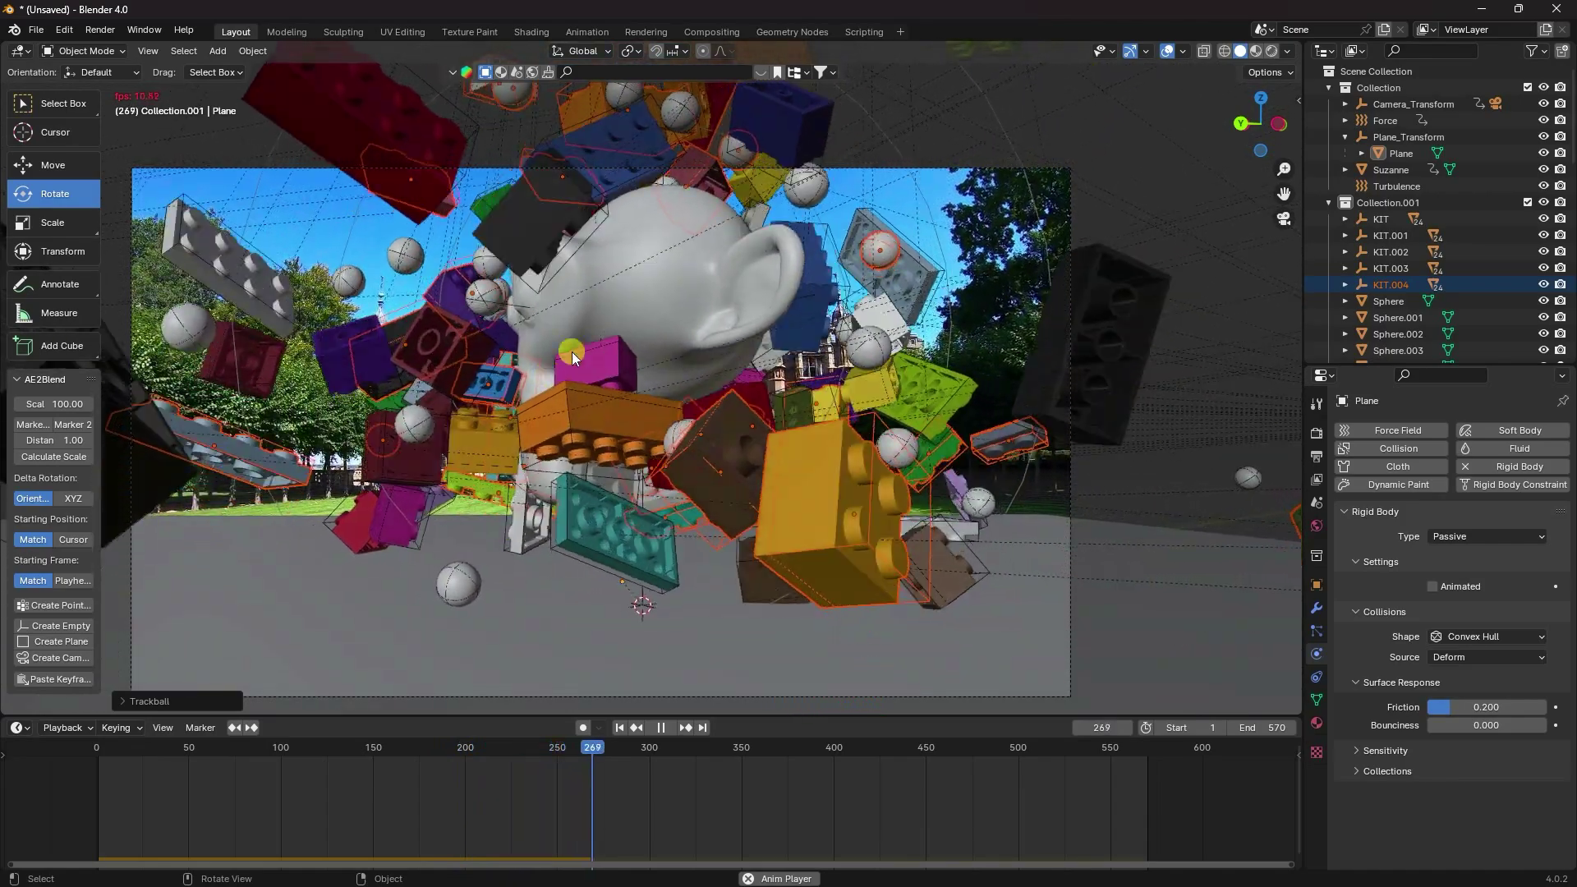
pyautogui.click(664, 731)
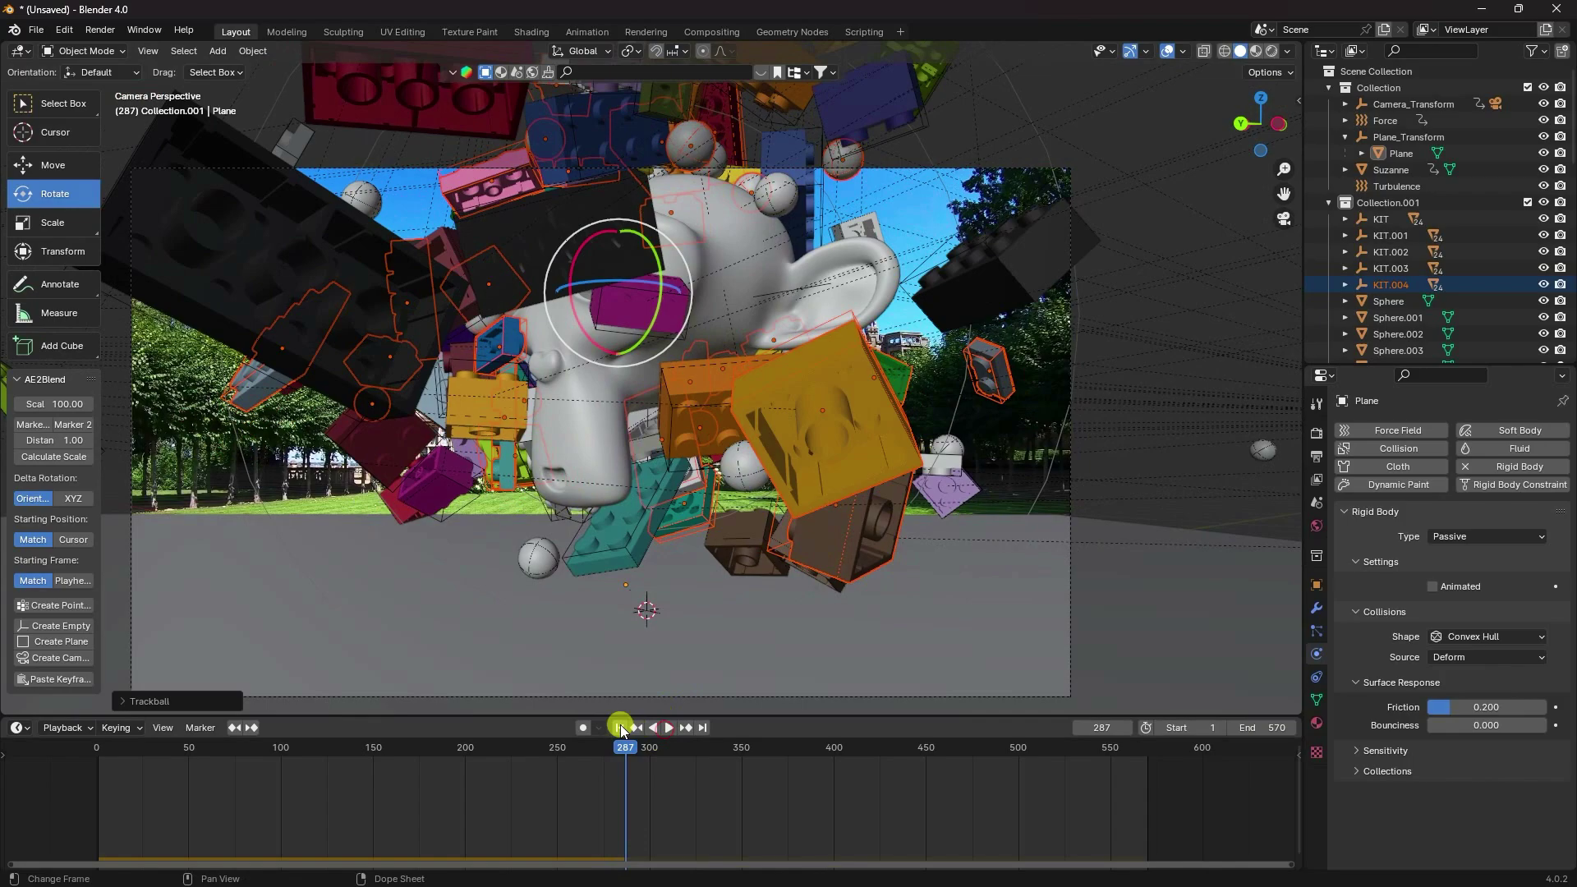
pyautogui.click(620, 728)
# Bake all dynamics in the rigid body world cache, review the playback and return to the first frame
pyautogui.click(1316, 505)
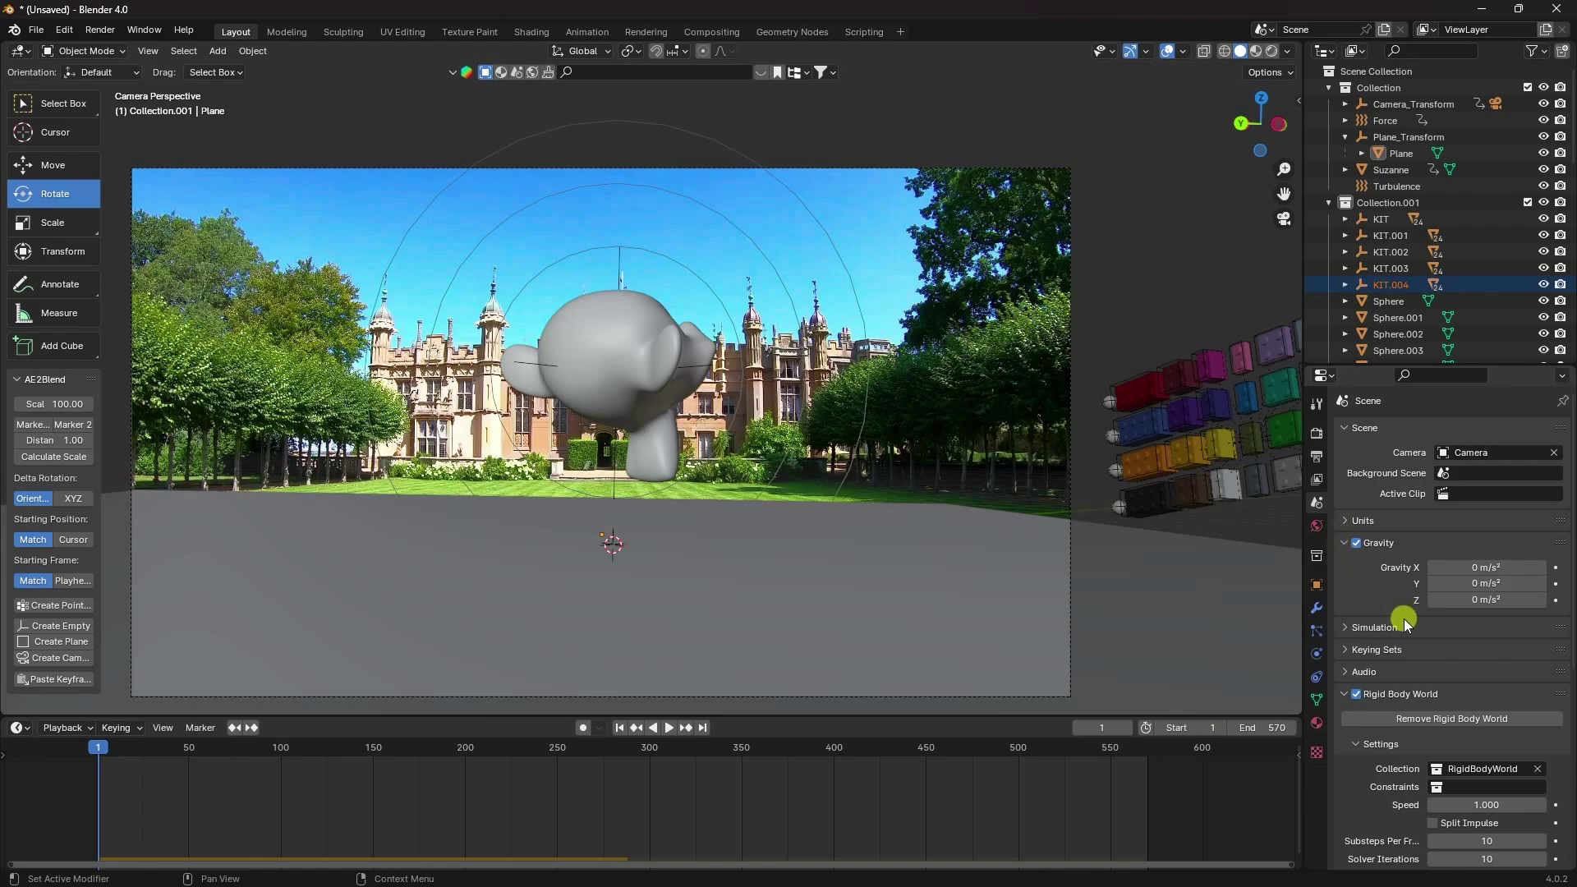
pyautogui.scroll(-5, 1400, 618)
pyautogui.scroll(-5, 1396, 621)
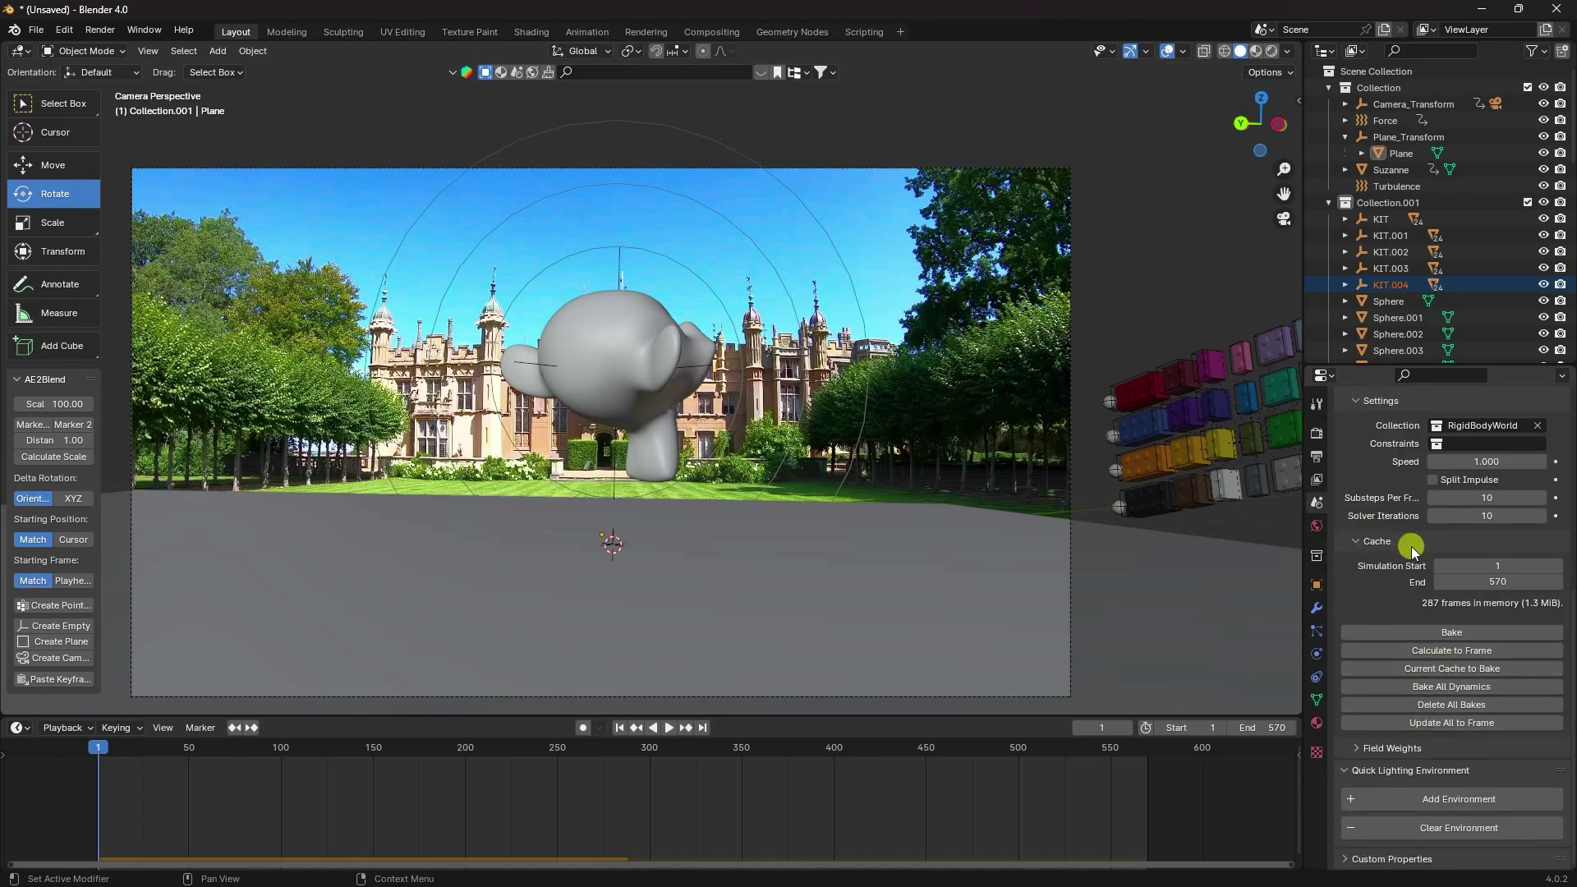
pyautogui.click(1428, 684)
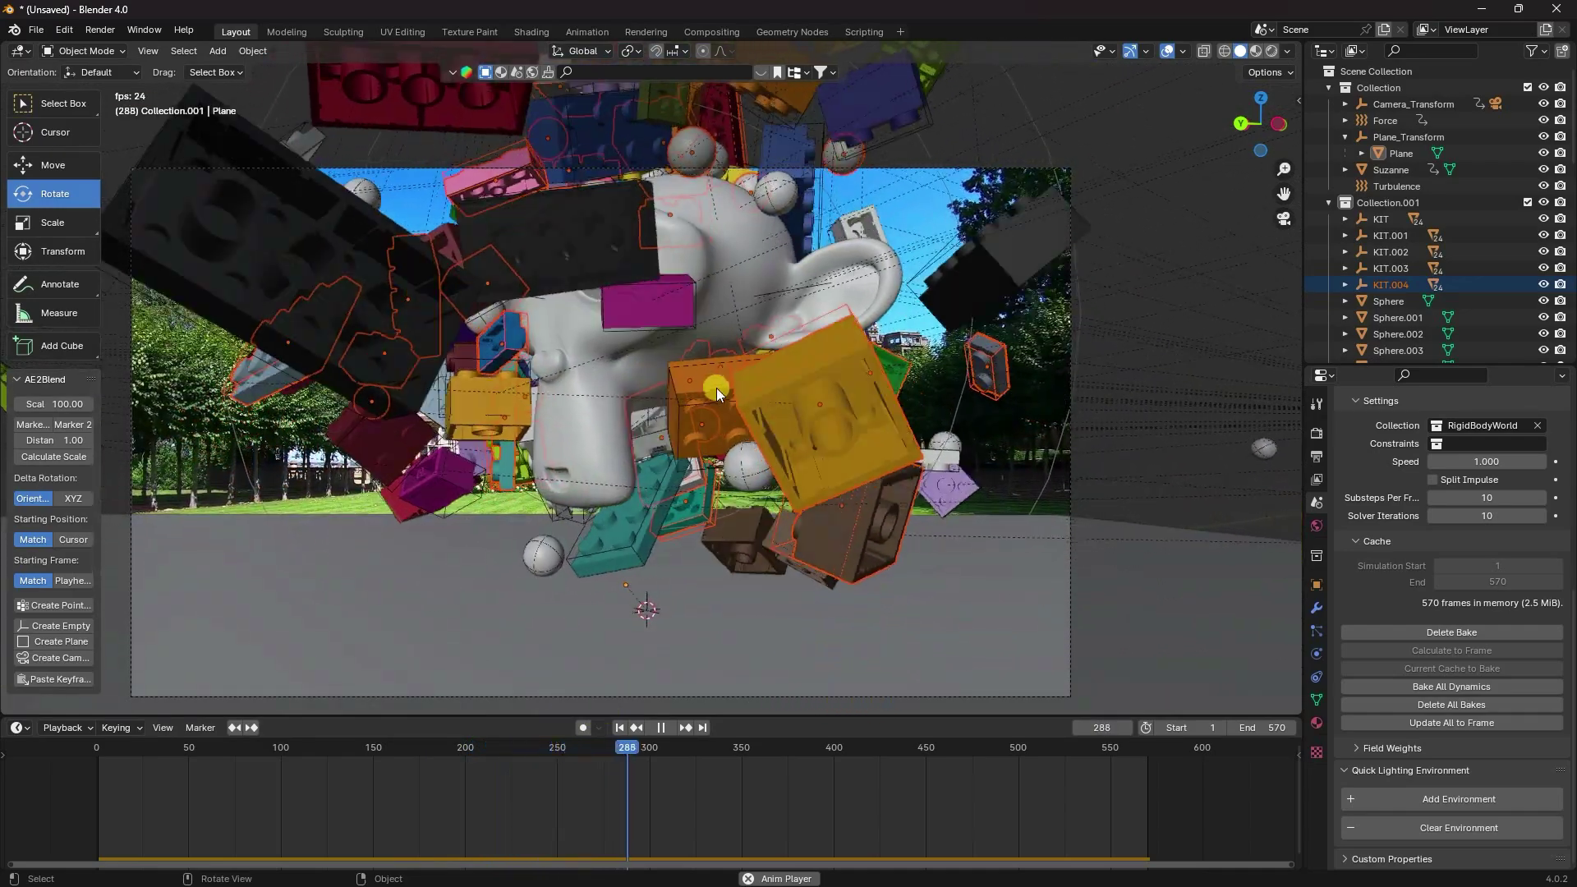
pyautogui.click(661, 728)
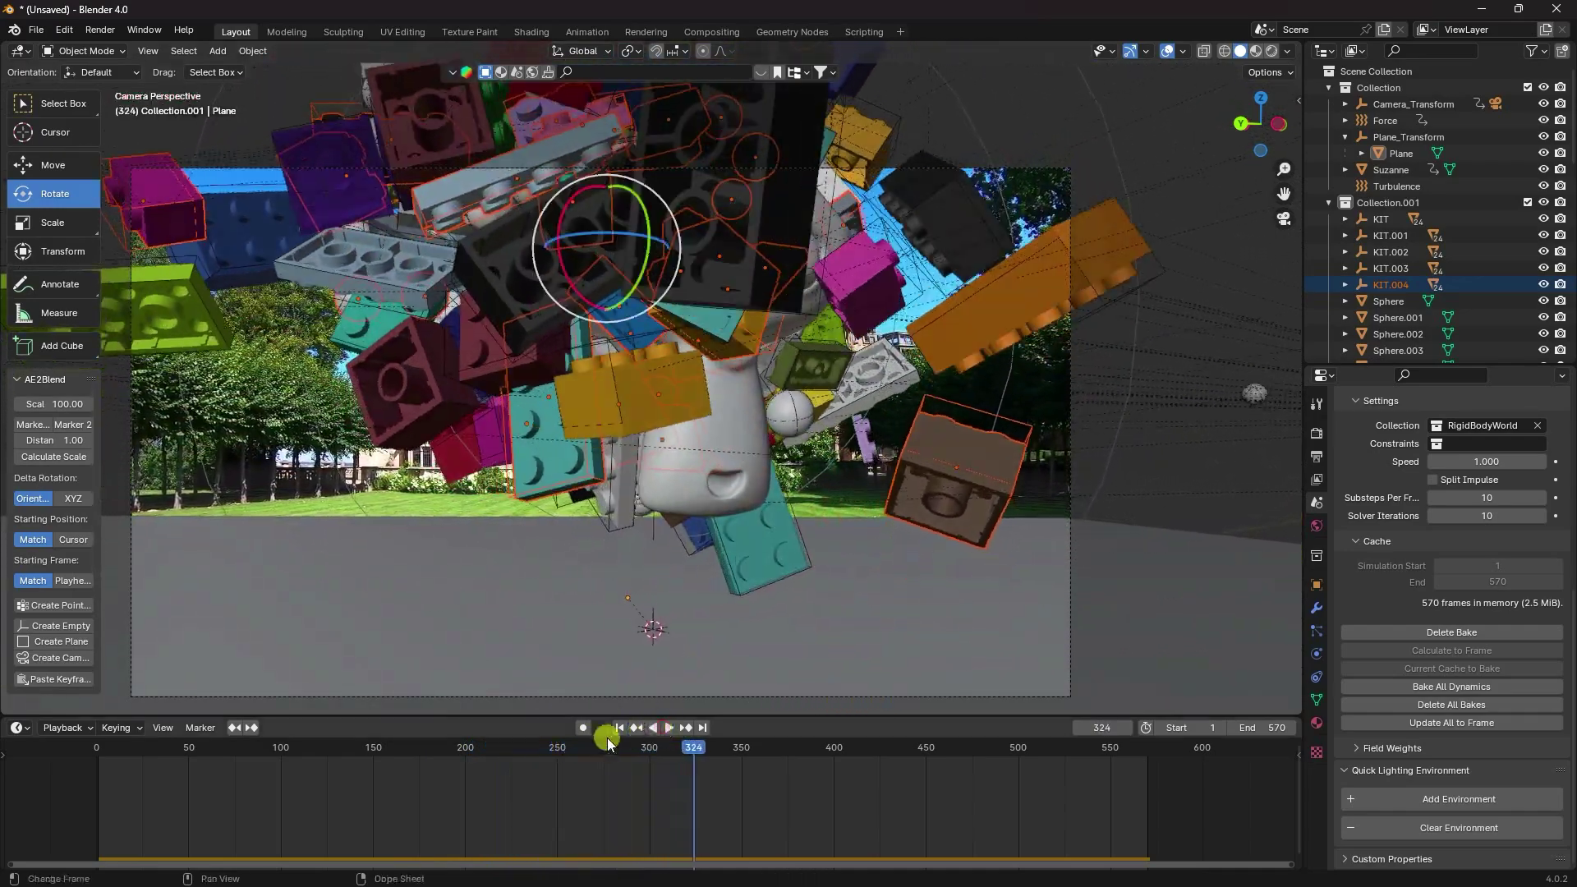
pyautogui.click(620, 728)
# Light the world with an Environment Texture using the HDRI file dreifaltigkeitsberg_4k.exr
pyautogui.click(1315, 527)
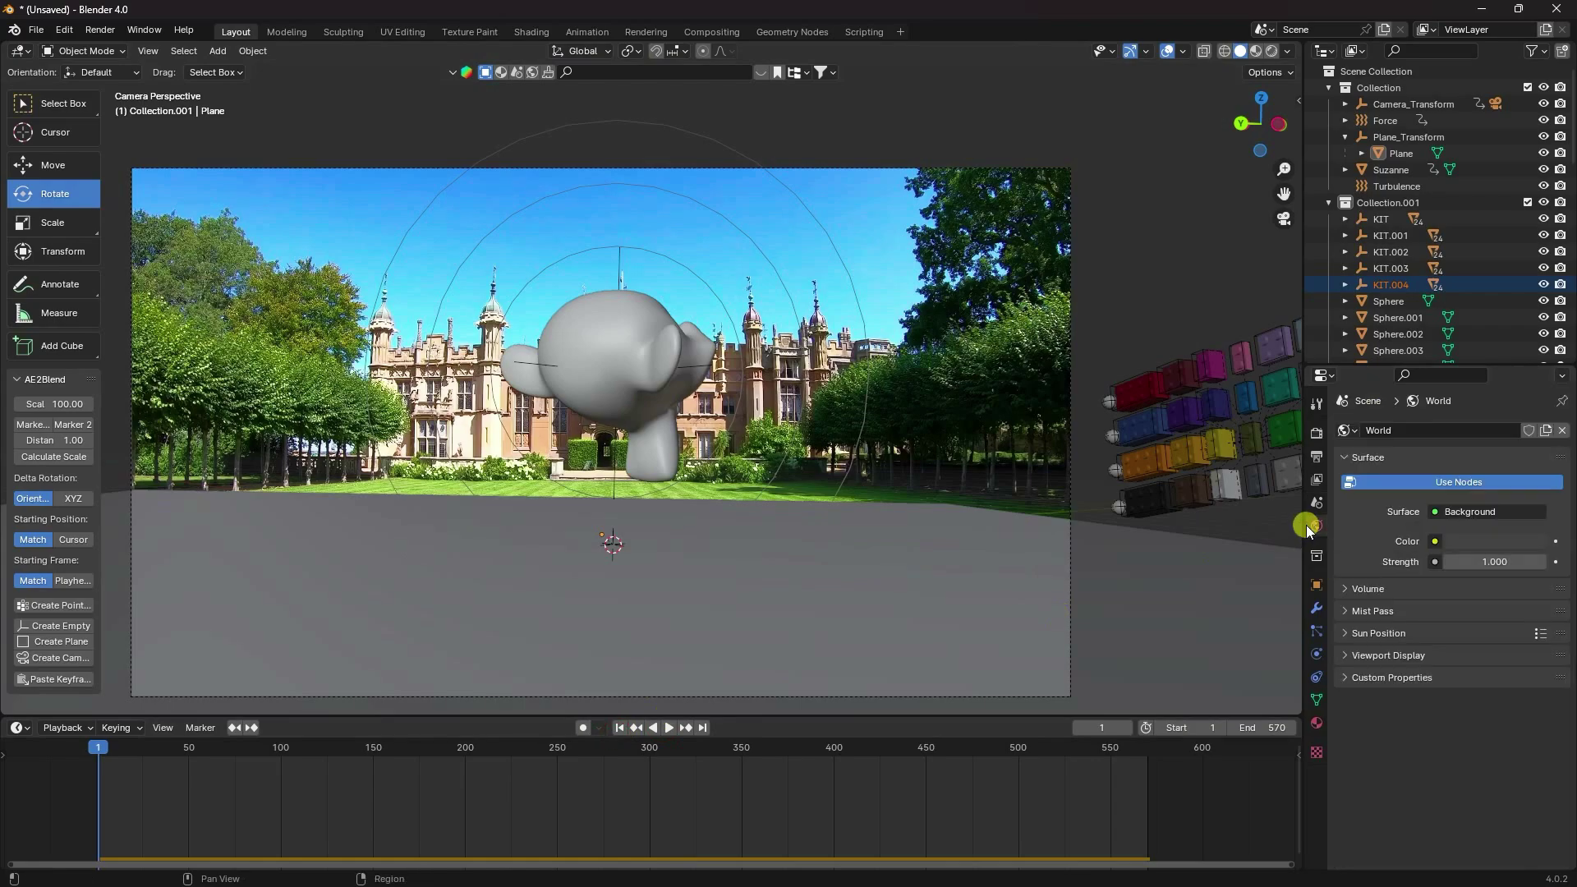
pyautogui.click(1435, 541)
pyautogui.click(1089, 616)
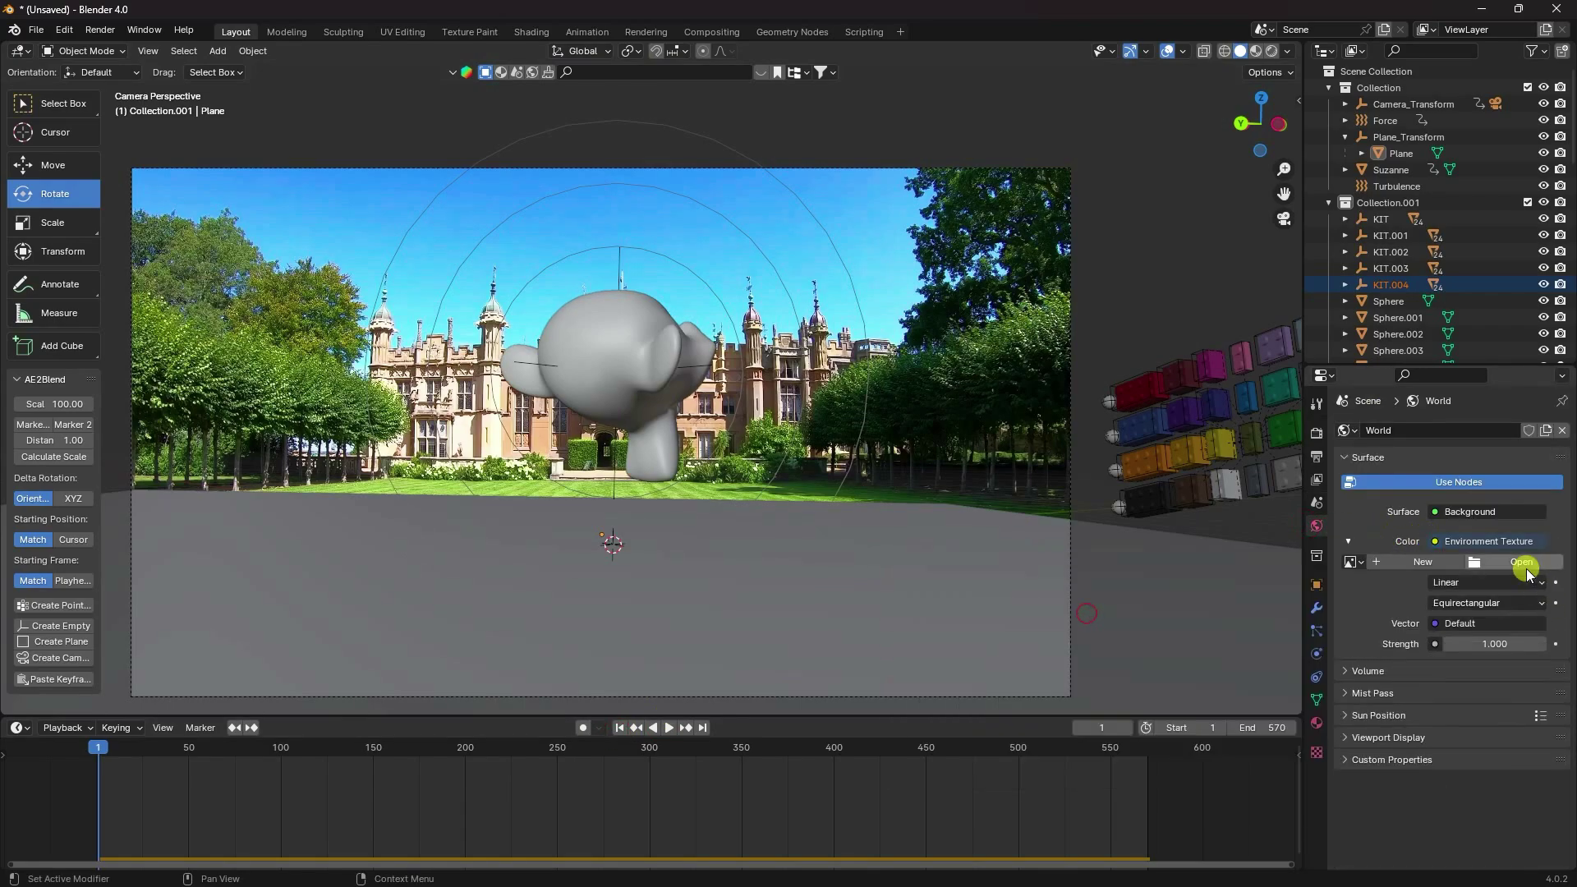
pyautogui.click(1525, 567)
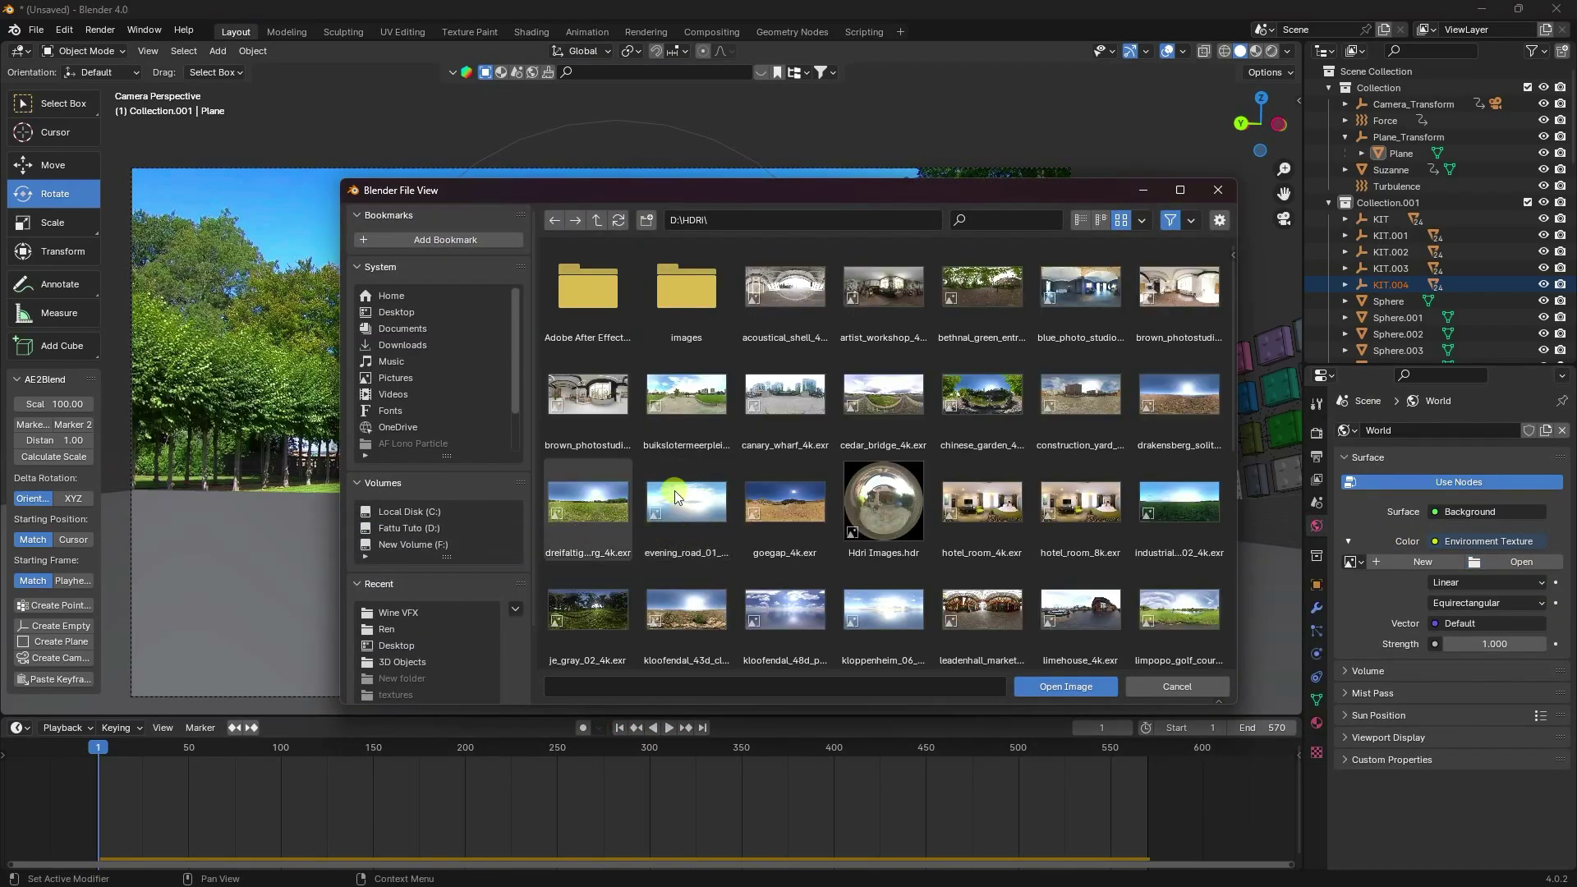
pyautogui.click(579, 514)
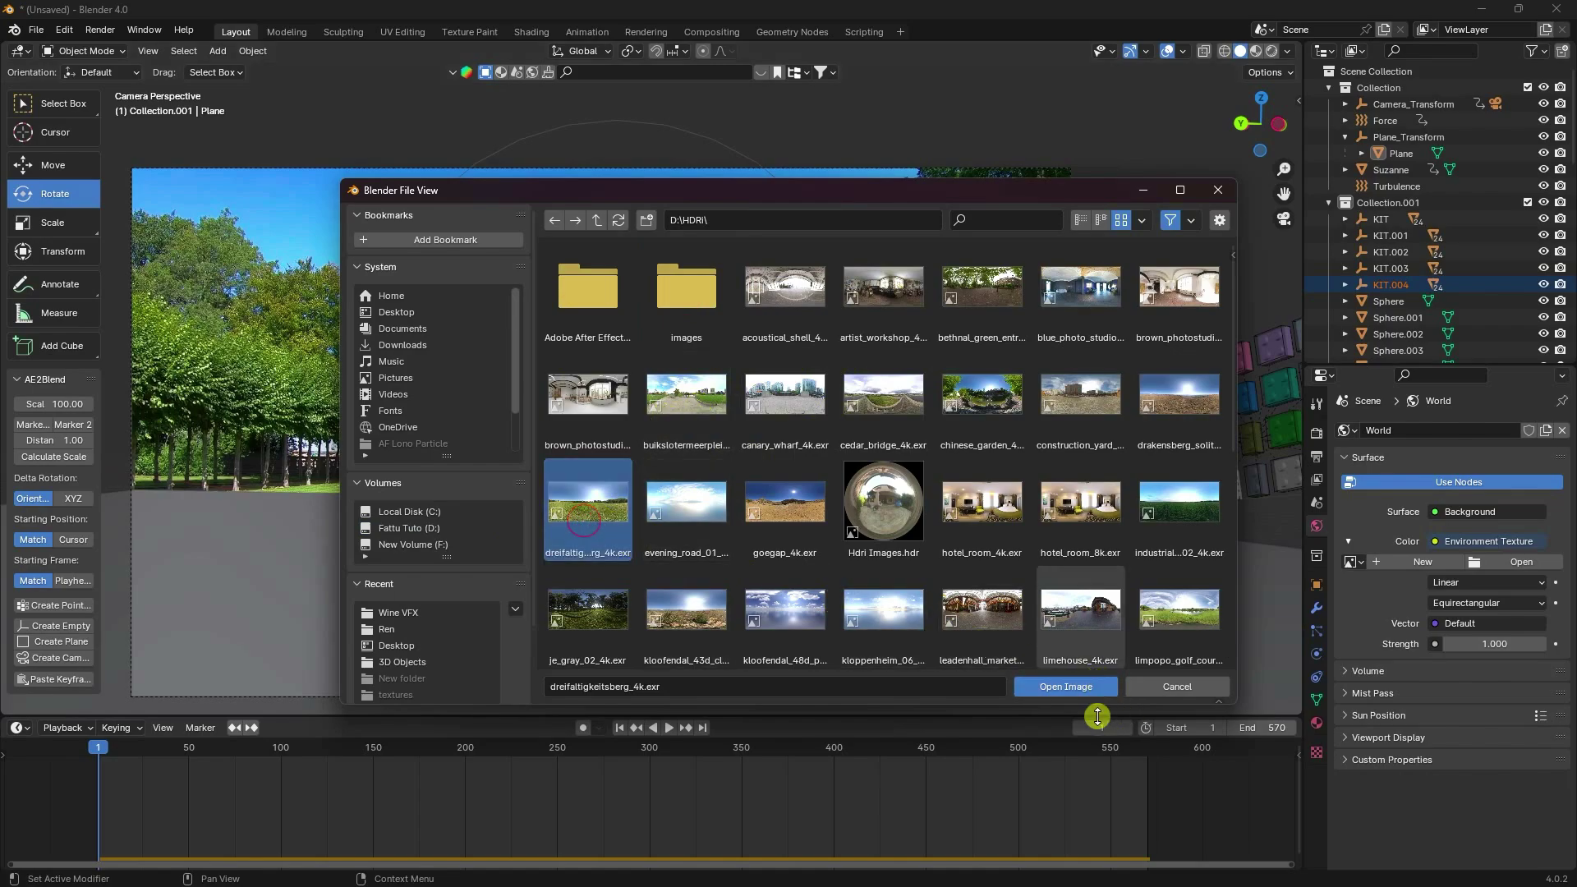
pyautogui.click(1085, 688)
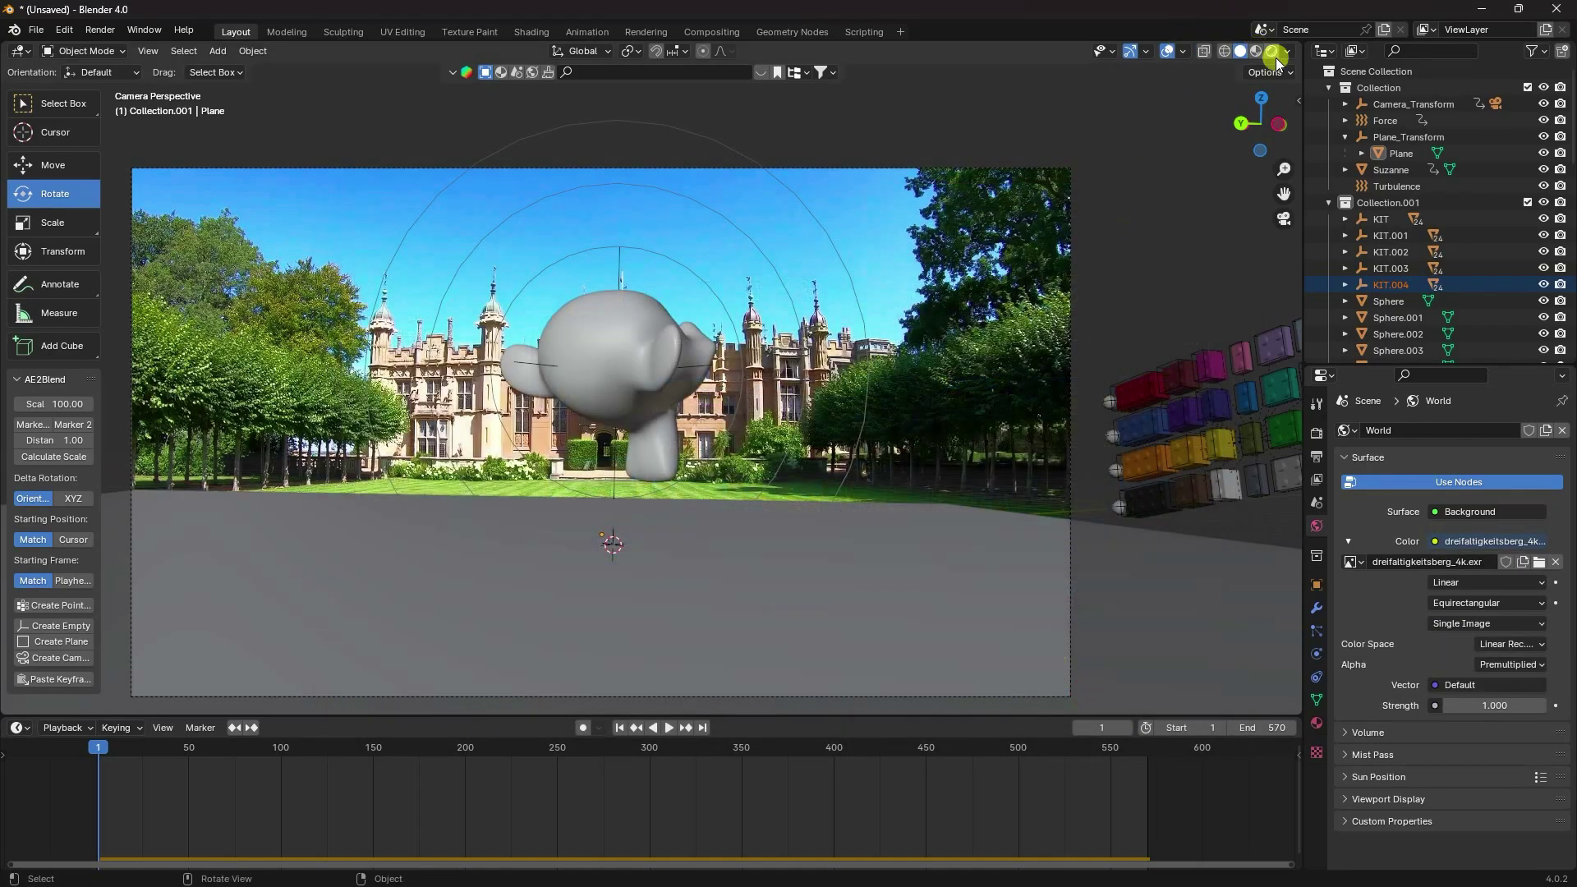
# Switch the render engine to Cycles with GPU Compute and set the render max samples to 256
pyautogui.click(1316, 433)
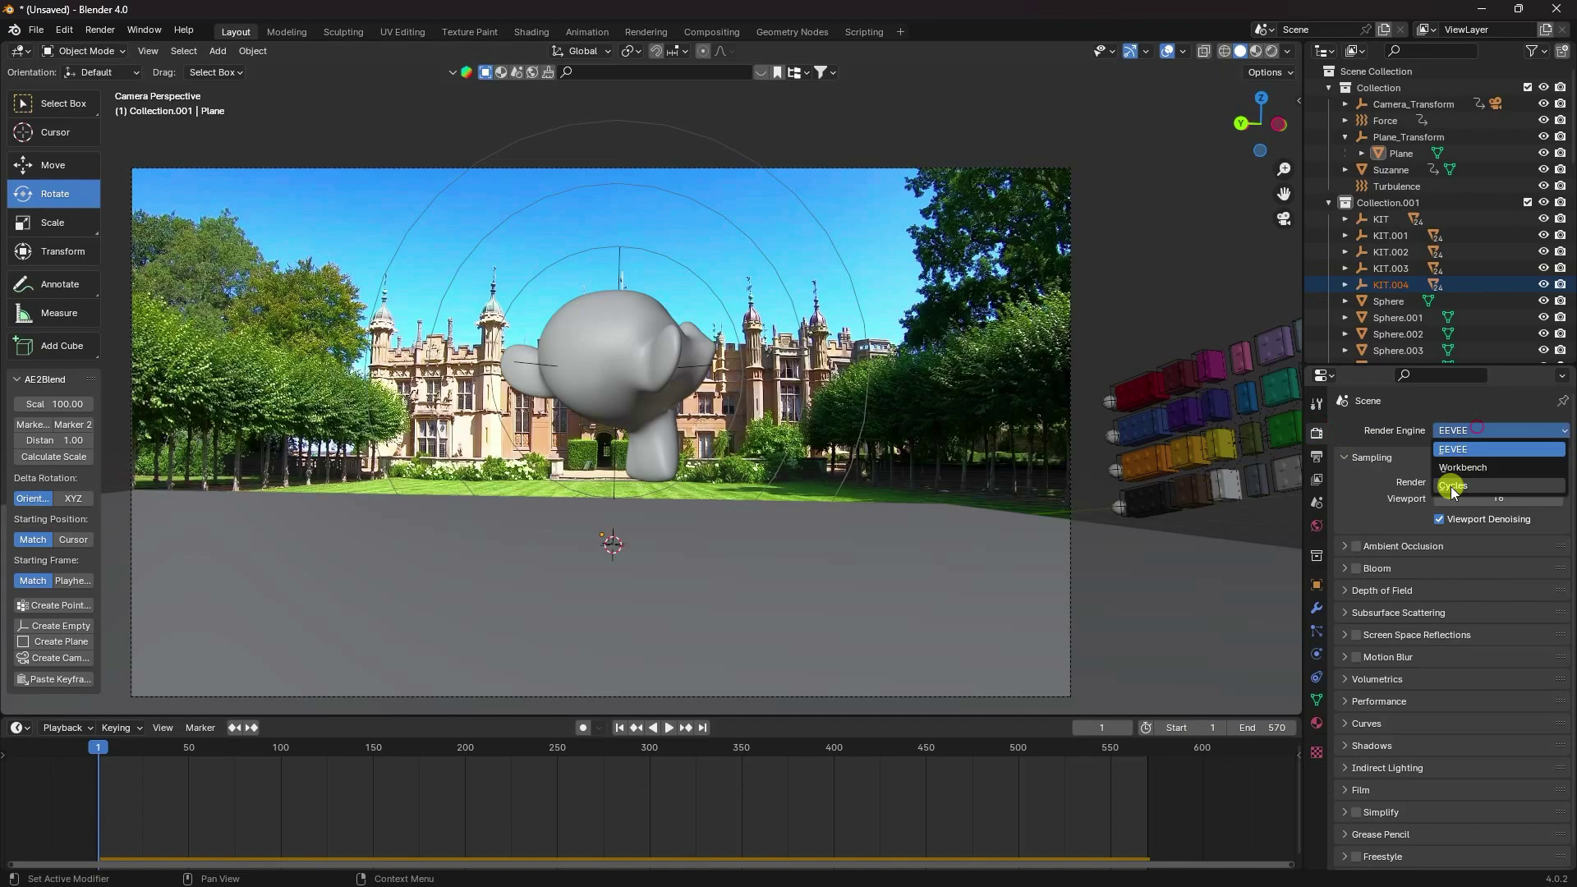
pyautogui.click(1452, 486)
pyautogui.click(1459, 470)
pyautogui.click(1456, 509)
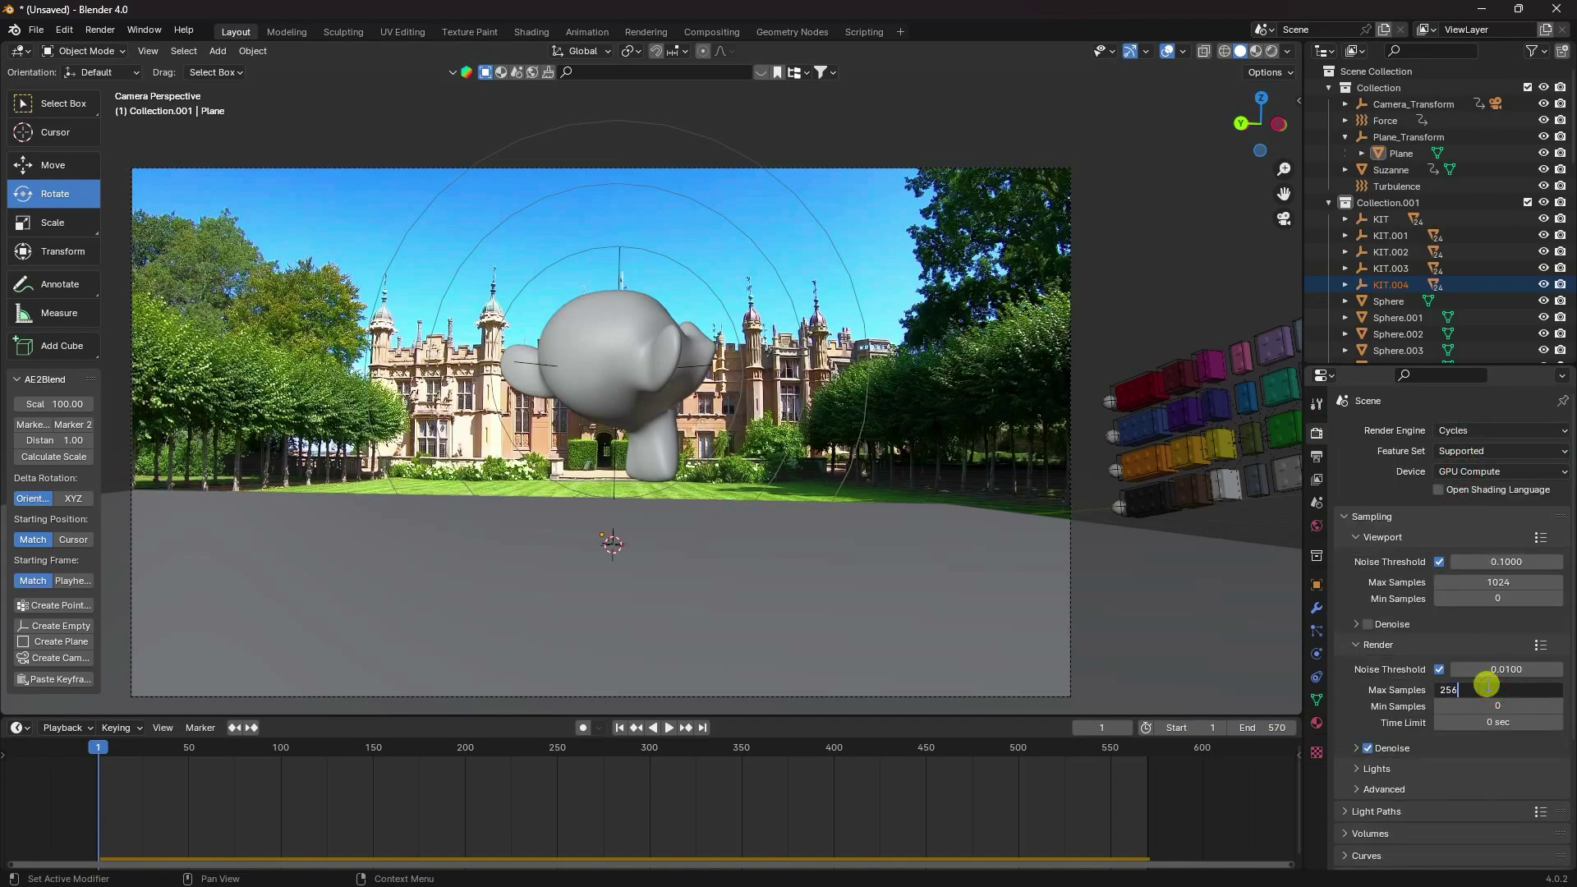
# Enable a transparent film background and set the colour management view transform to Standard
pyautogui.scroll(-5, 1368, 730)
pyautogui.click(1352, 741)
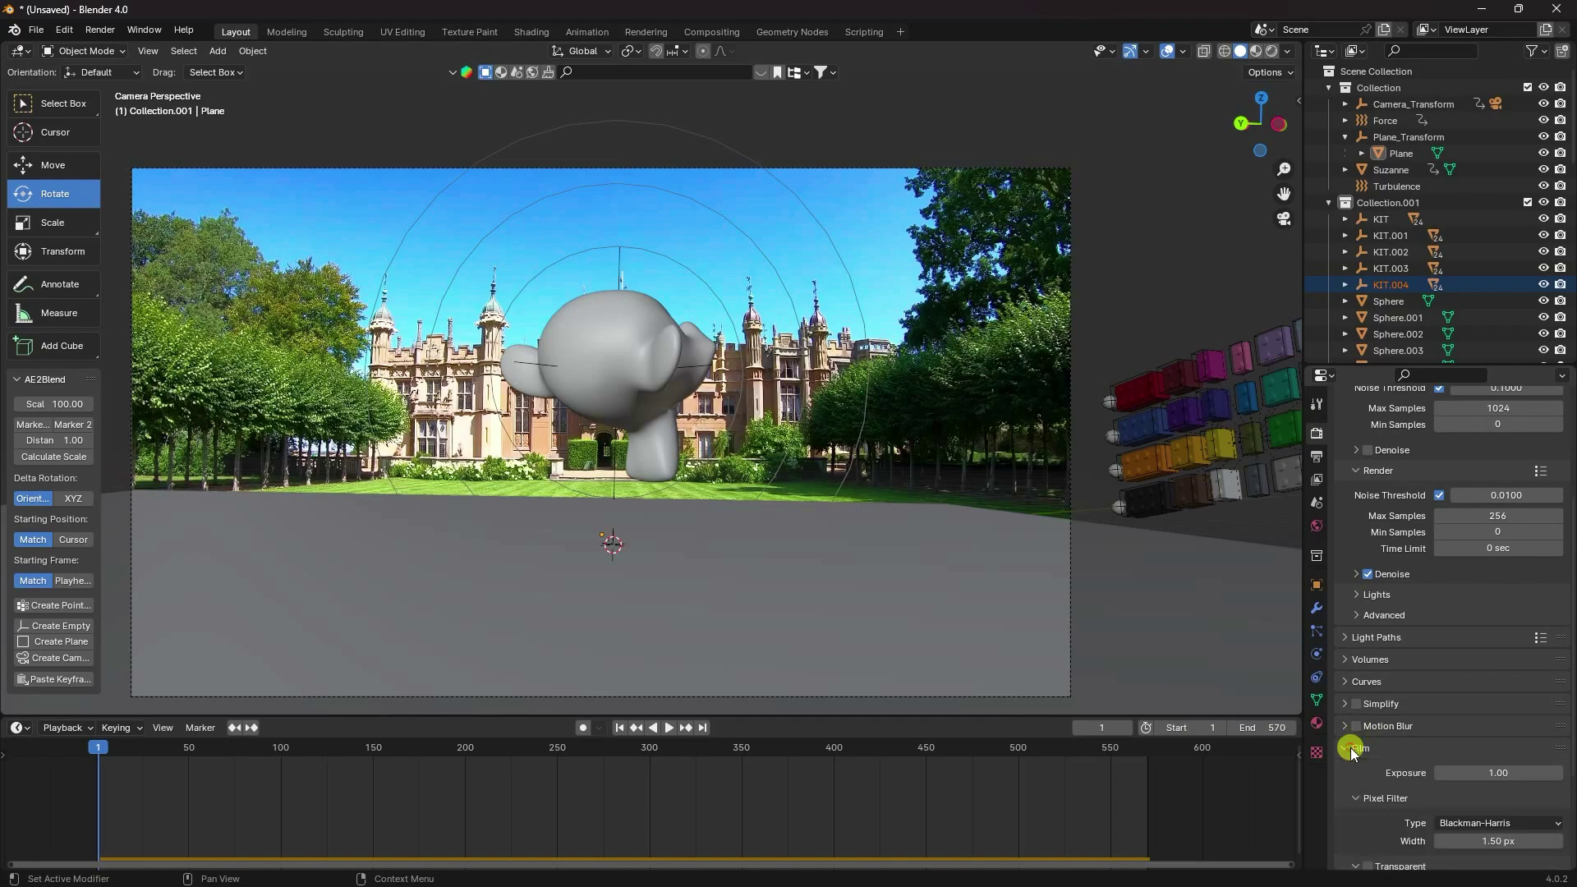
pyautogui.scroll(-5, 1351, 747)
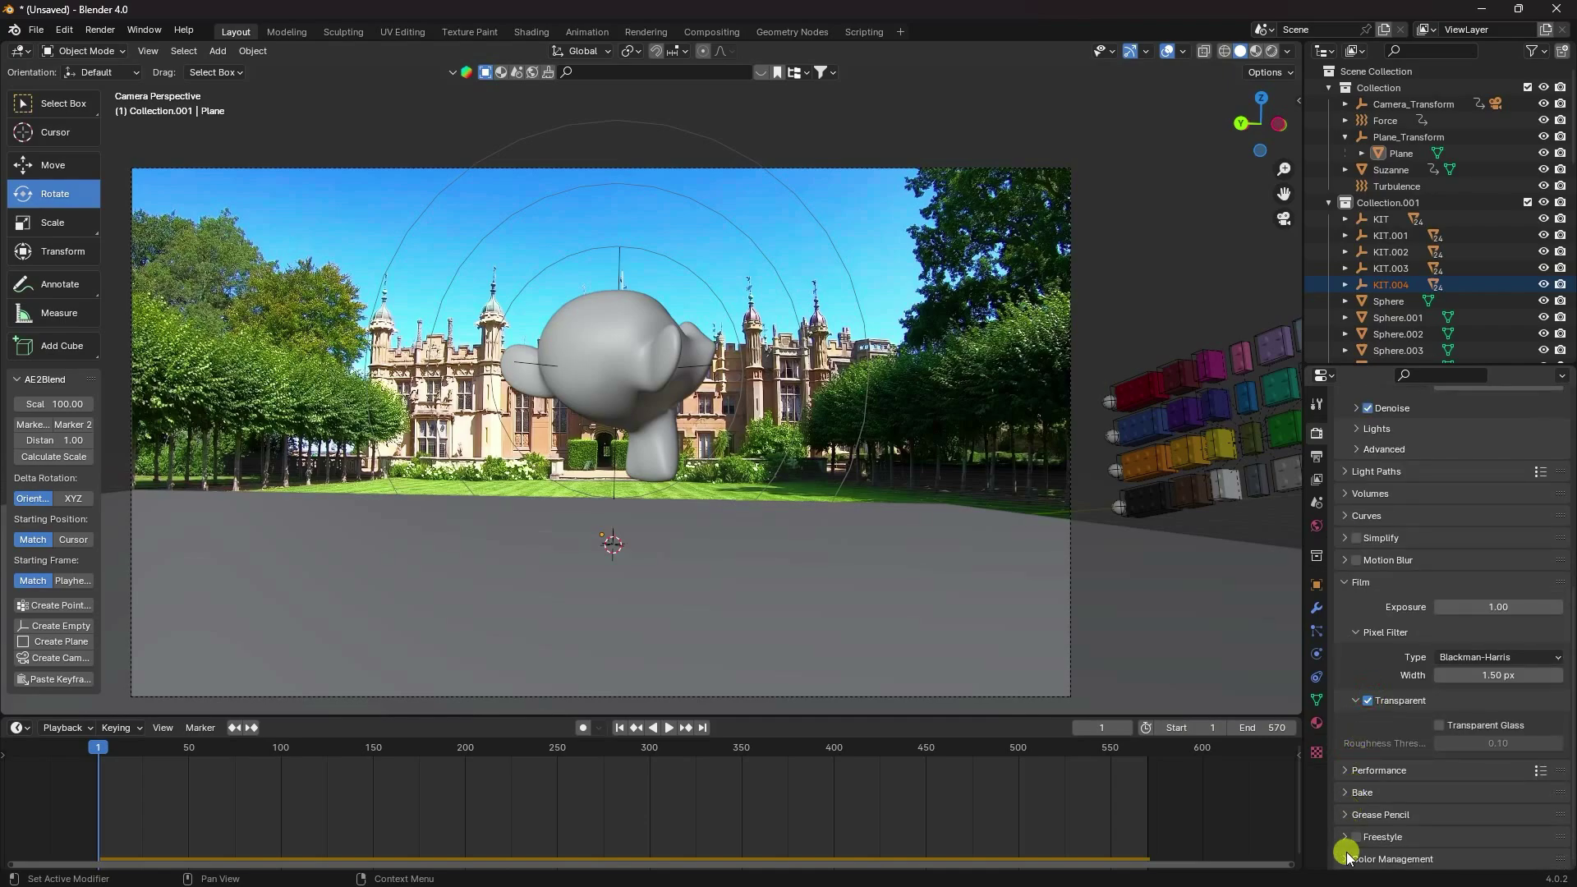
pyautogui.scroll(-3, 1364, 814)
pyautogui.click(1443, 736)
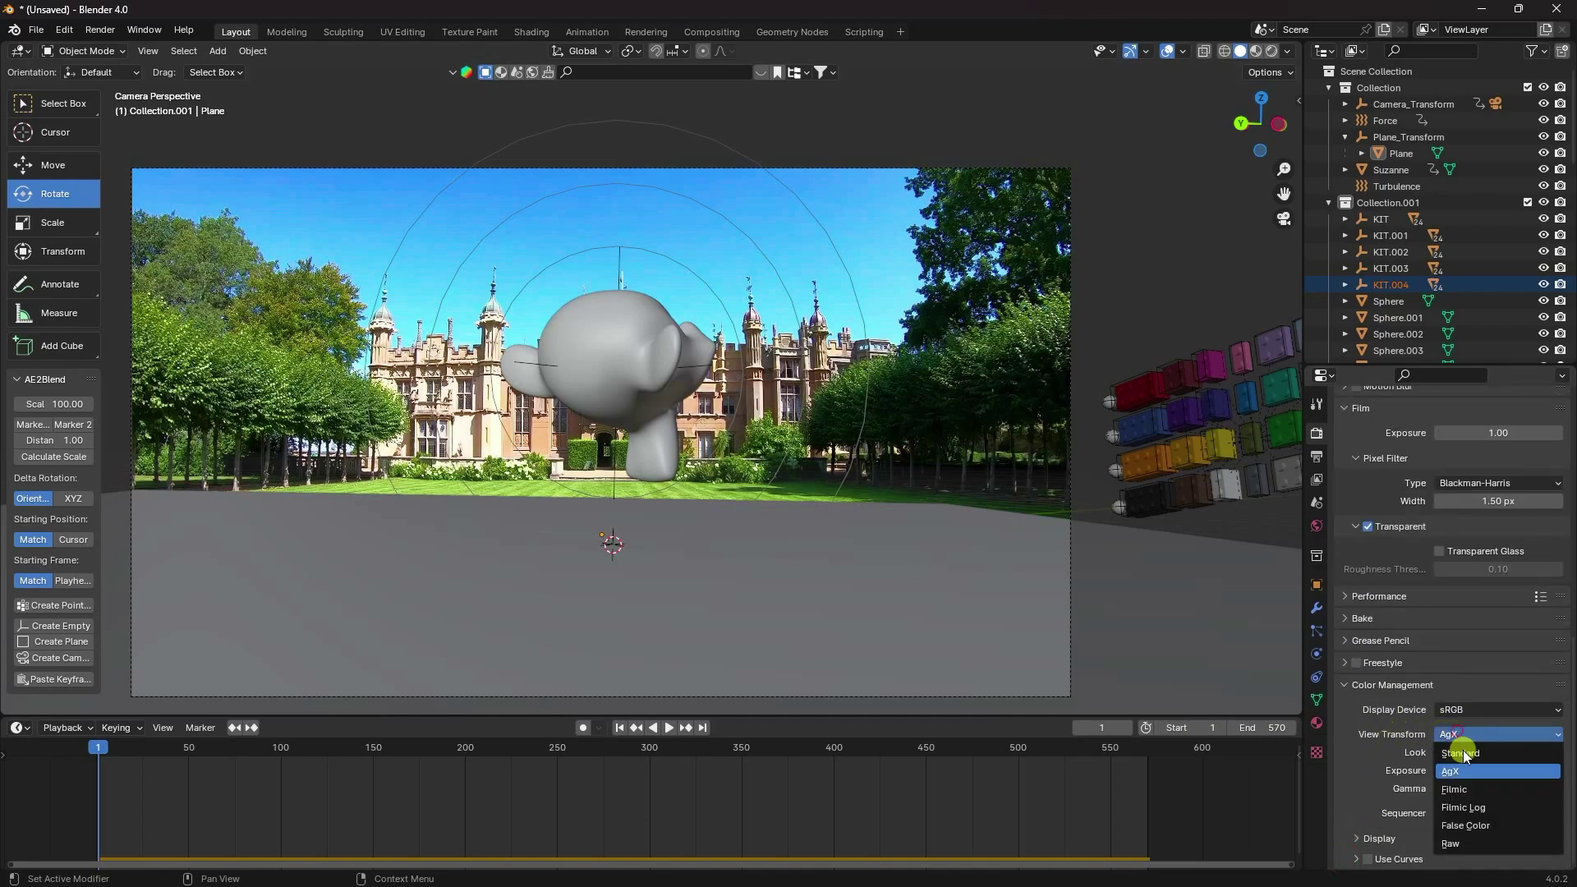
pyautogui.click(1462, 751)
# Check the clip's frame rate in After Effects and set the output frame rate to 24 fps back in Blender
pyautogui.click(1317, 456)
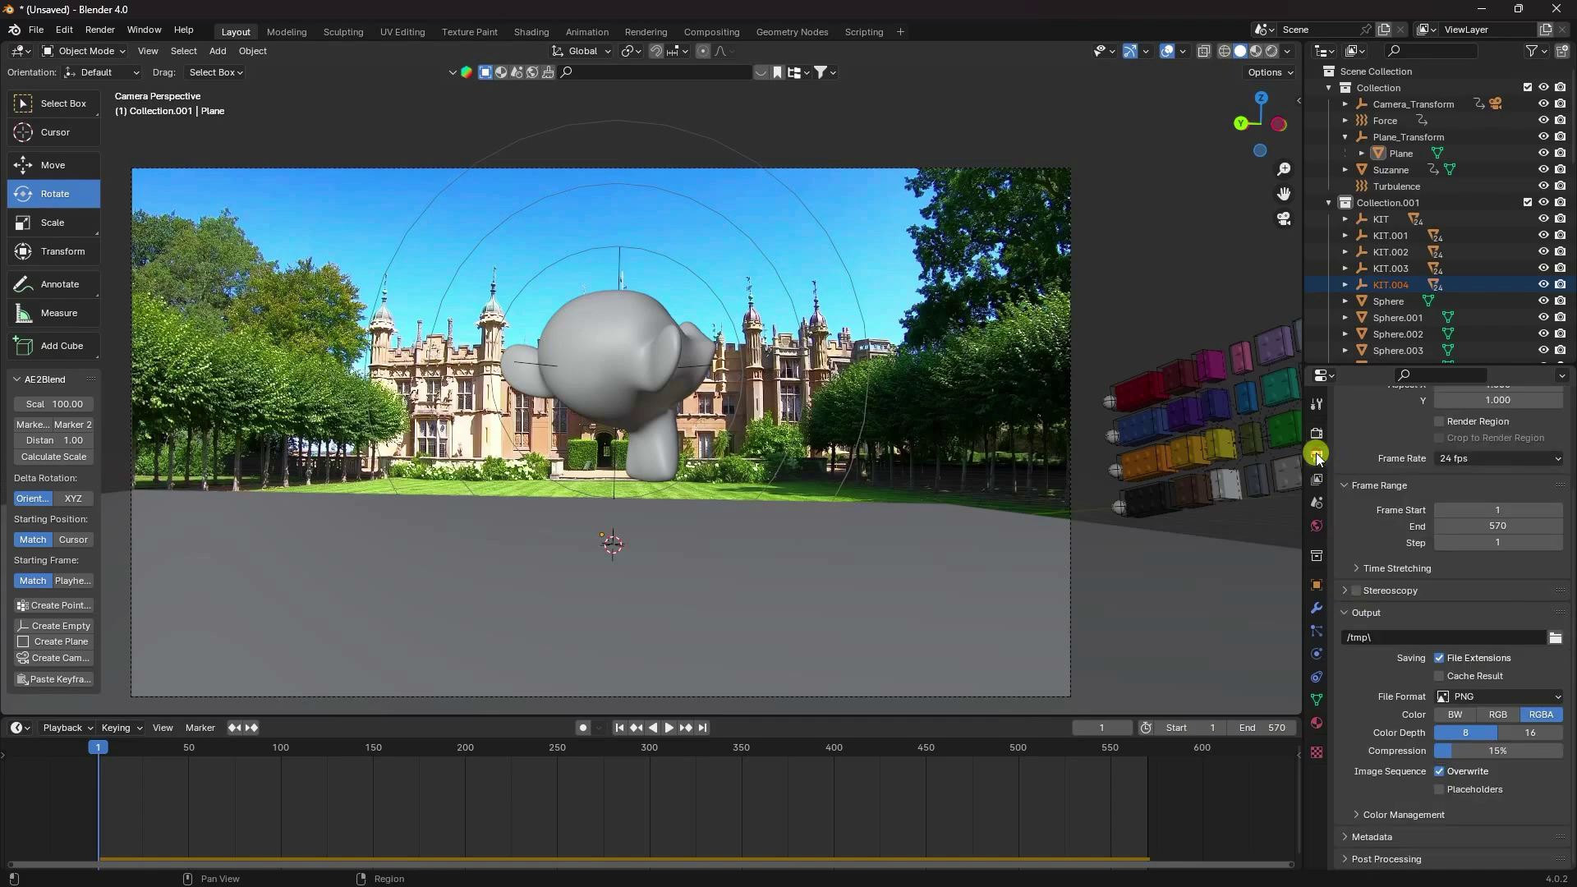
pyautogui.scroll(3, 1416, 474)
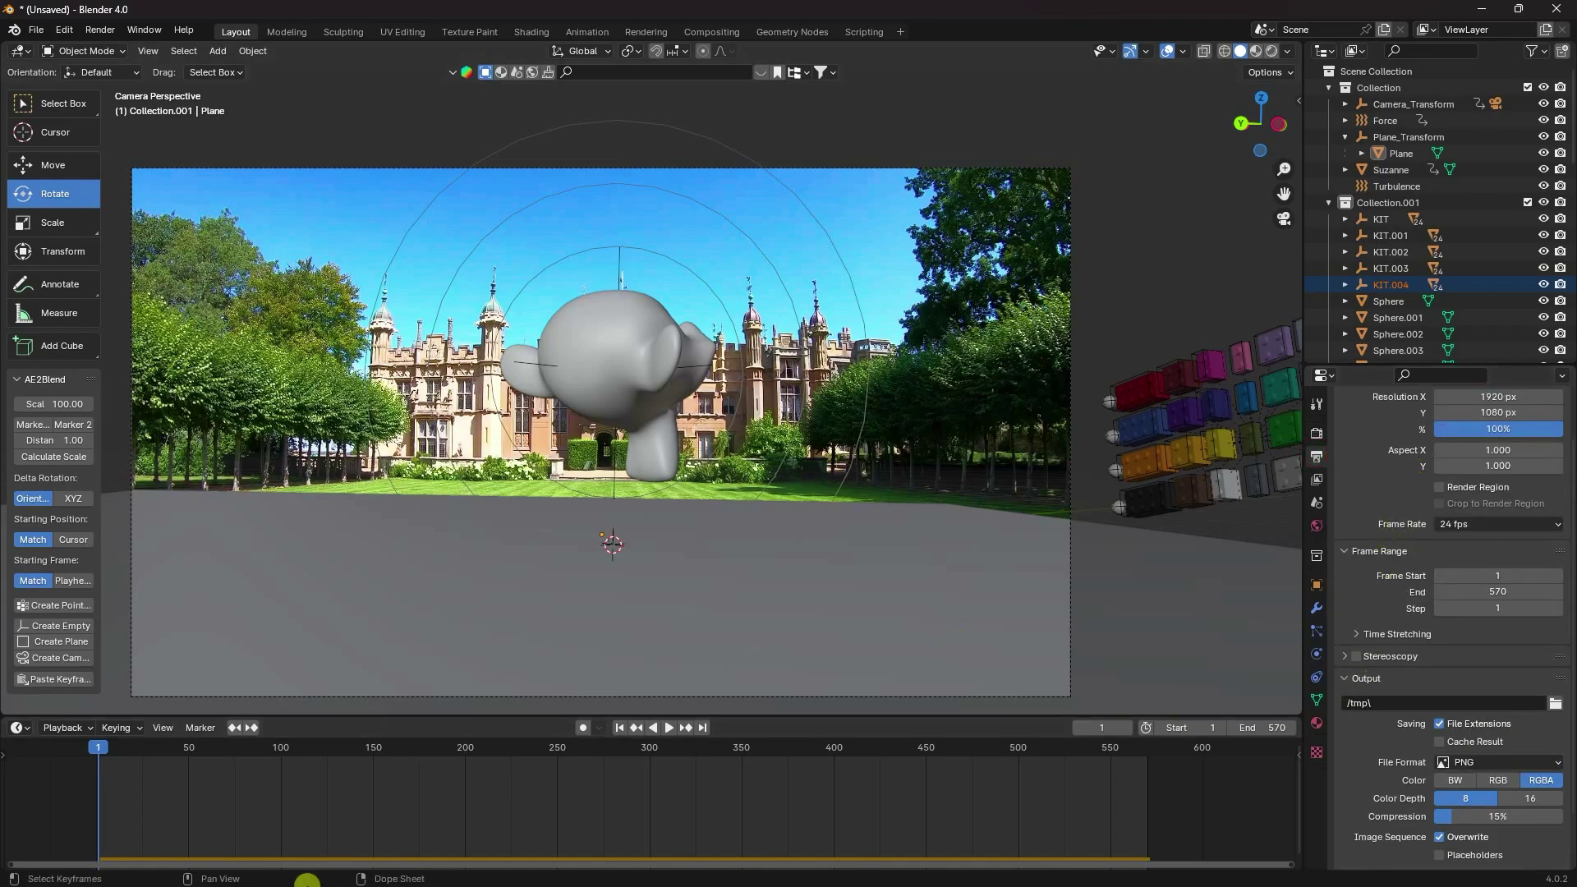
pyautogui.click(207, 874)
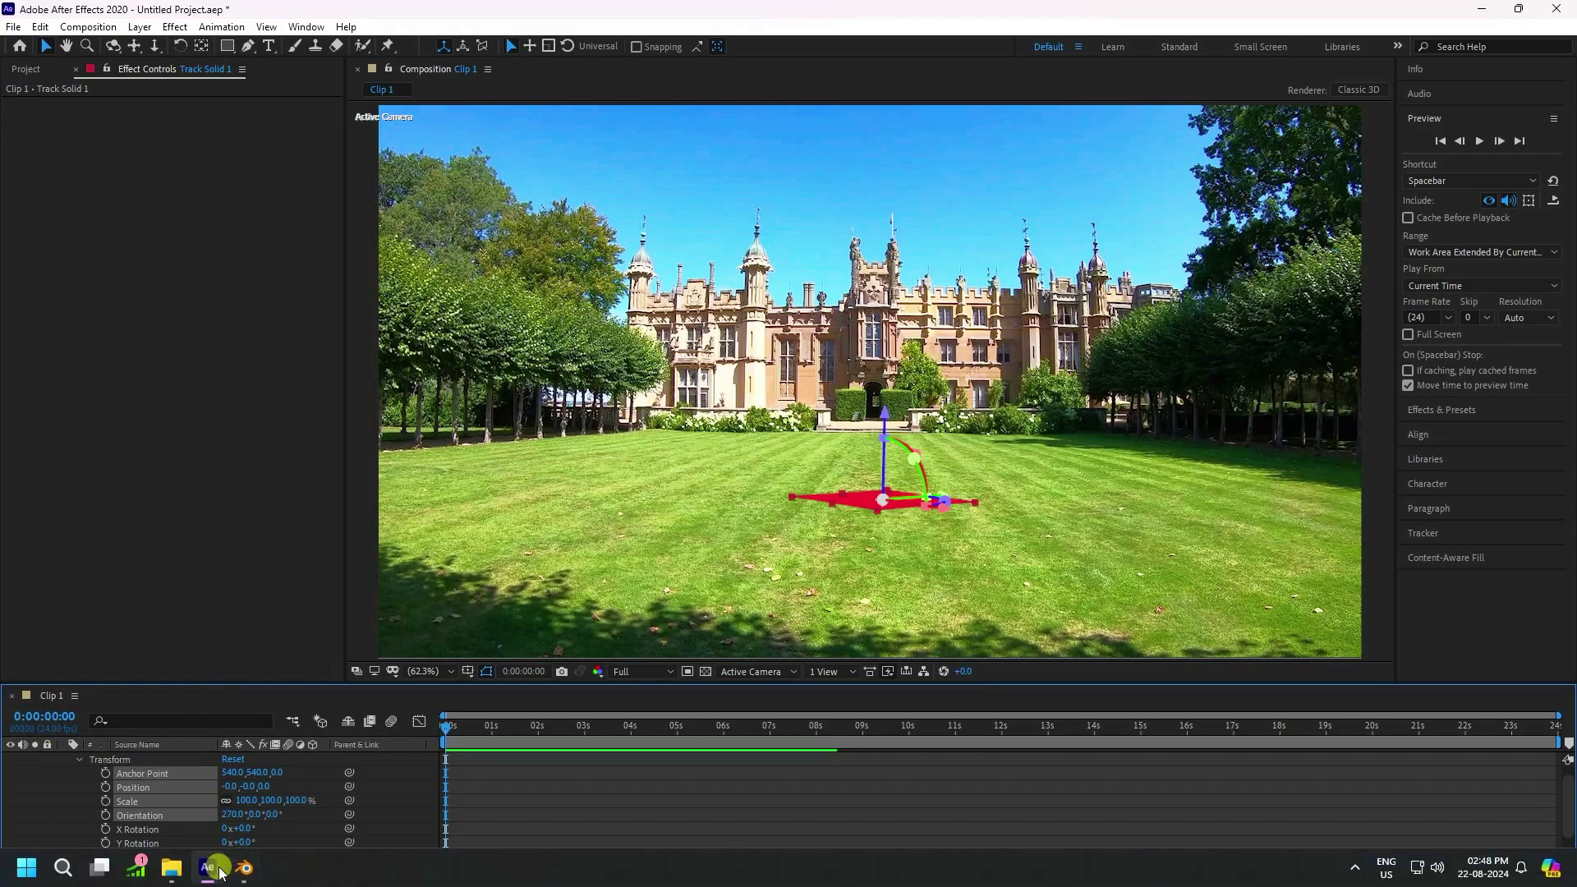
pyautogui.click(245, 868)
pyautogui.click(1462, 527)
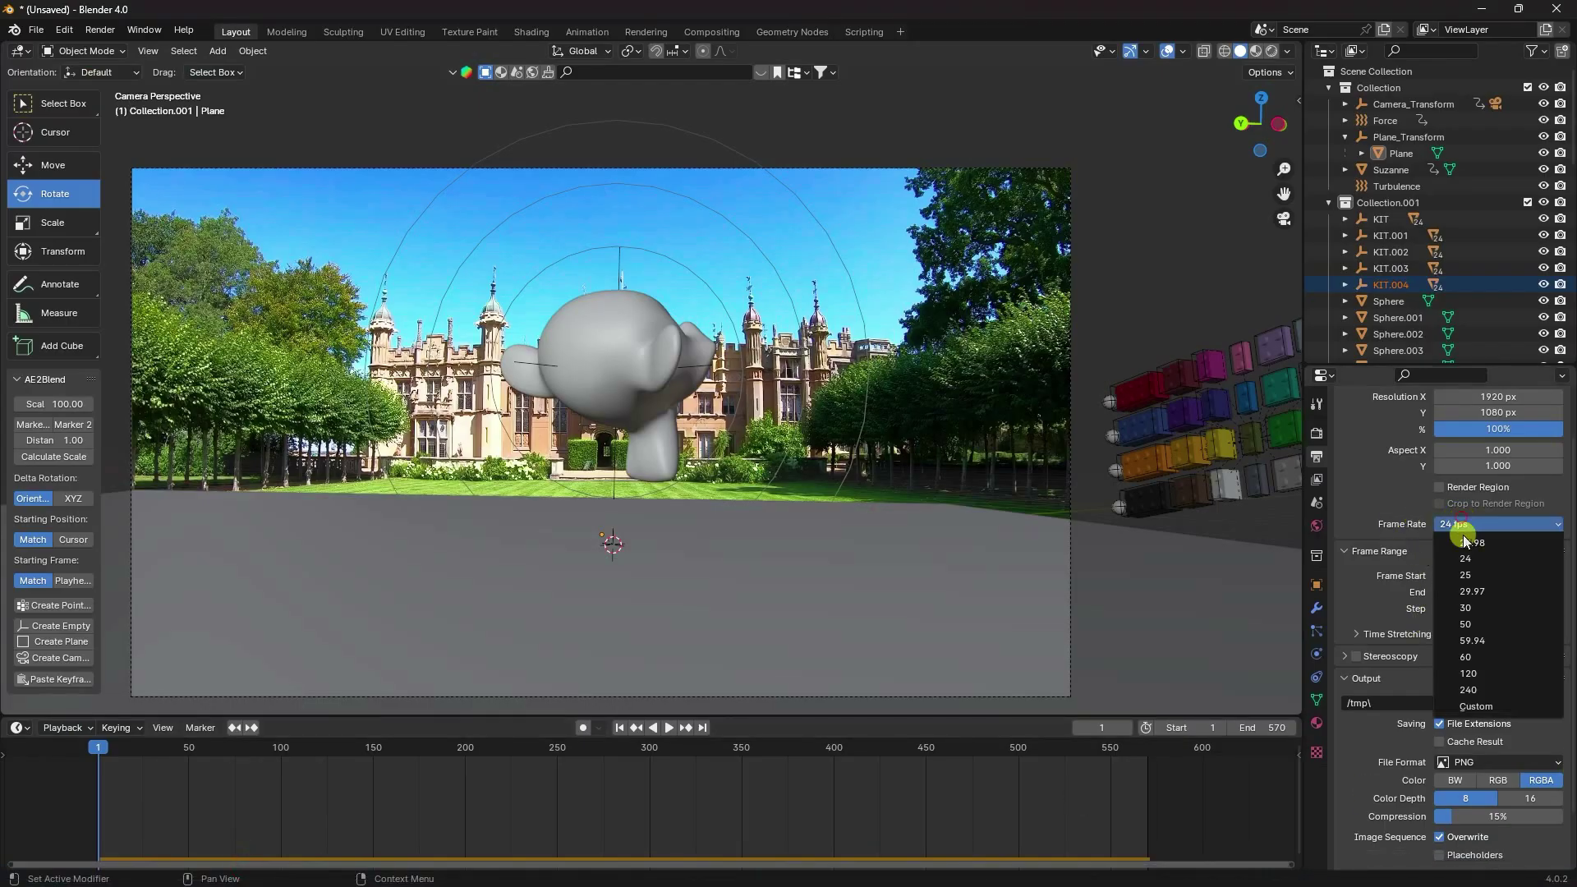
pyautogui.click(1468, 559)
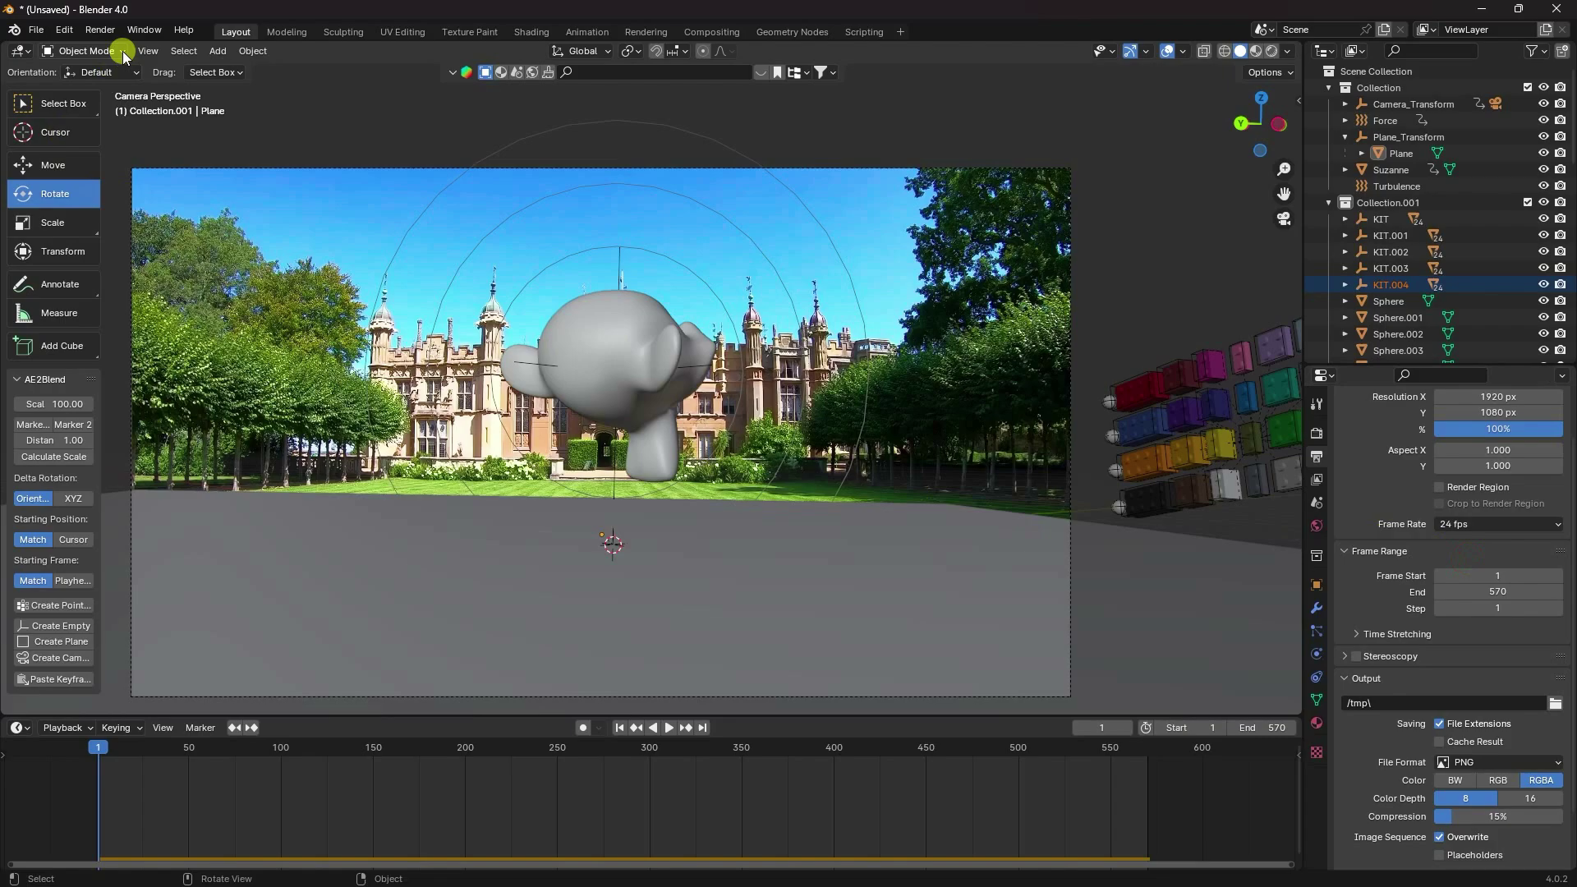
# Render a test image of frame 1, inspect it and close the render window
pyautogui.click(102, 30)
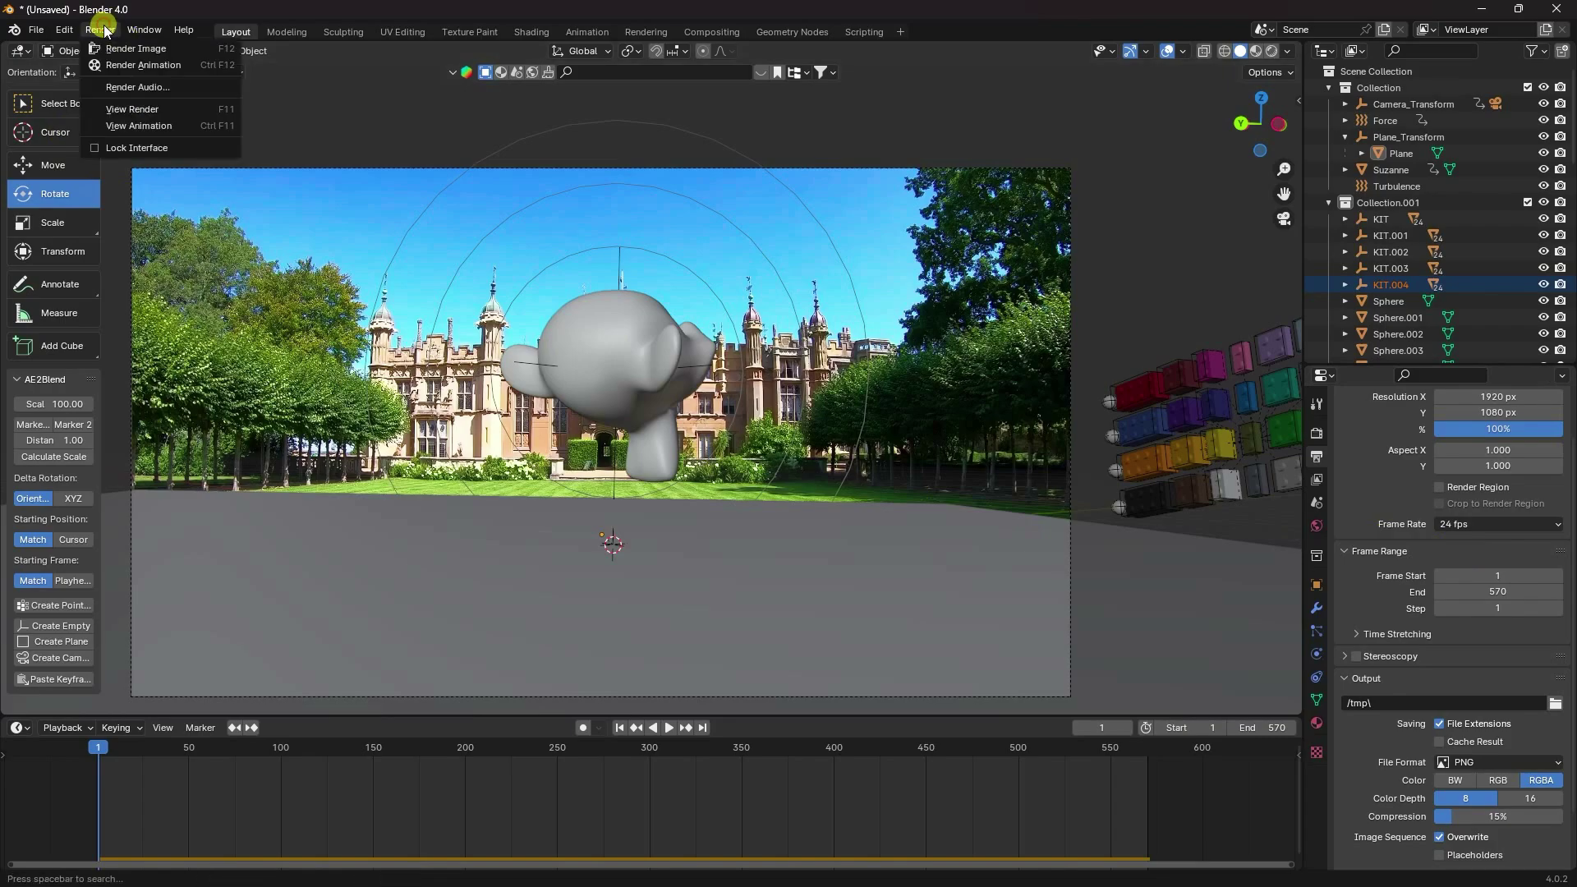
pyautogui.click(131, 48)
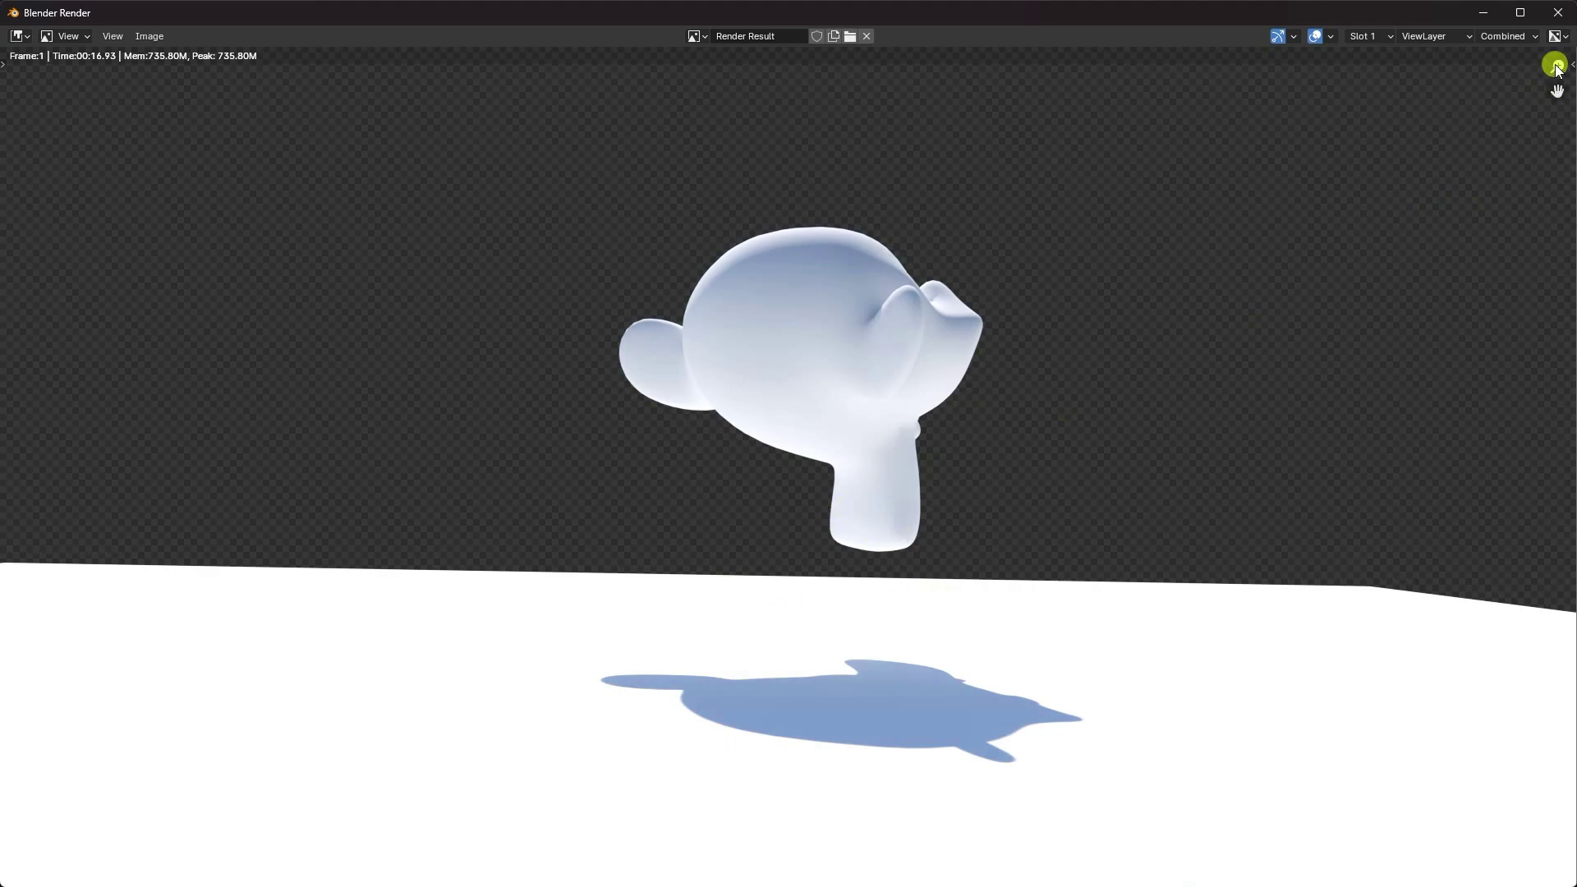
pyautogui.click(1563, 7)
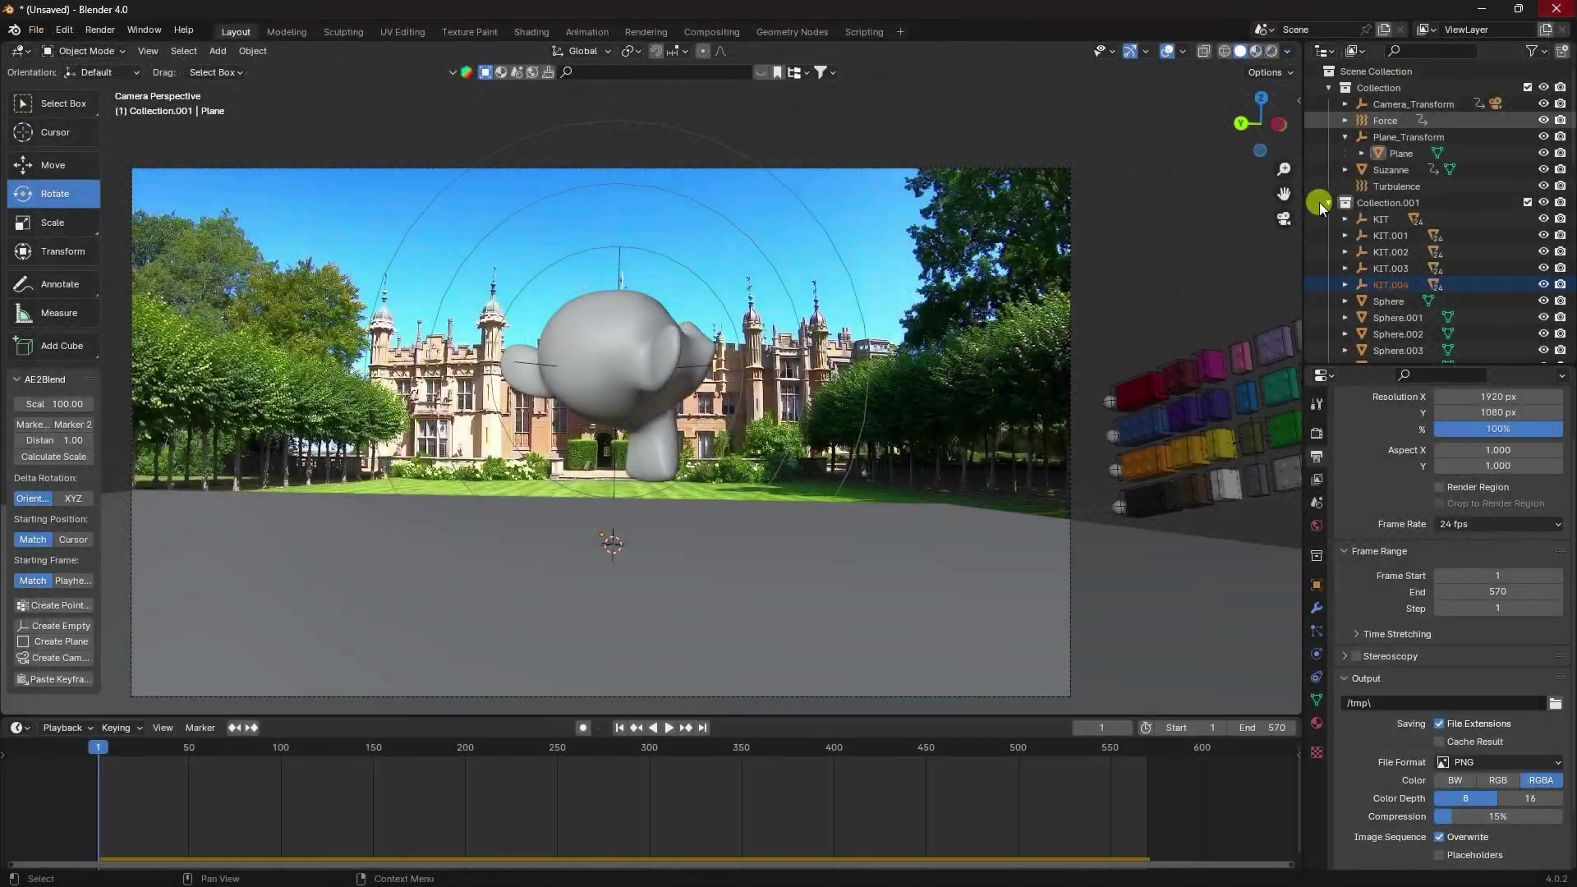
# Make the ground plane a shadow catcher in its object visibility settings
pyautogui.click(904, 616)
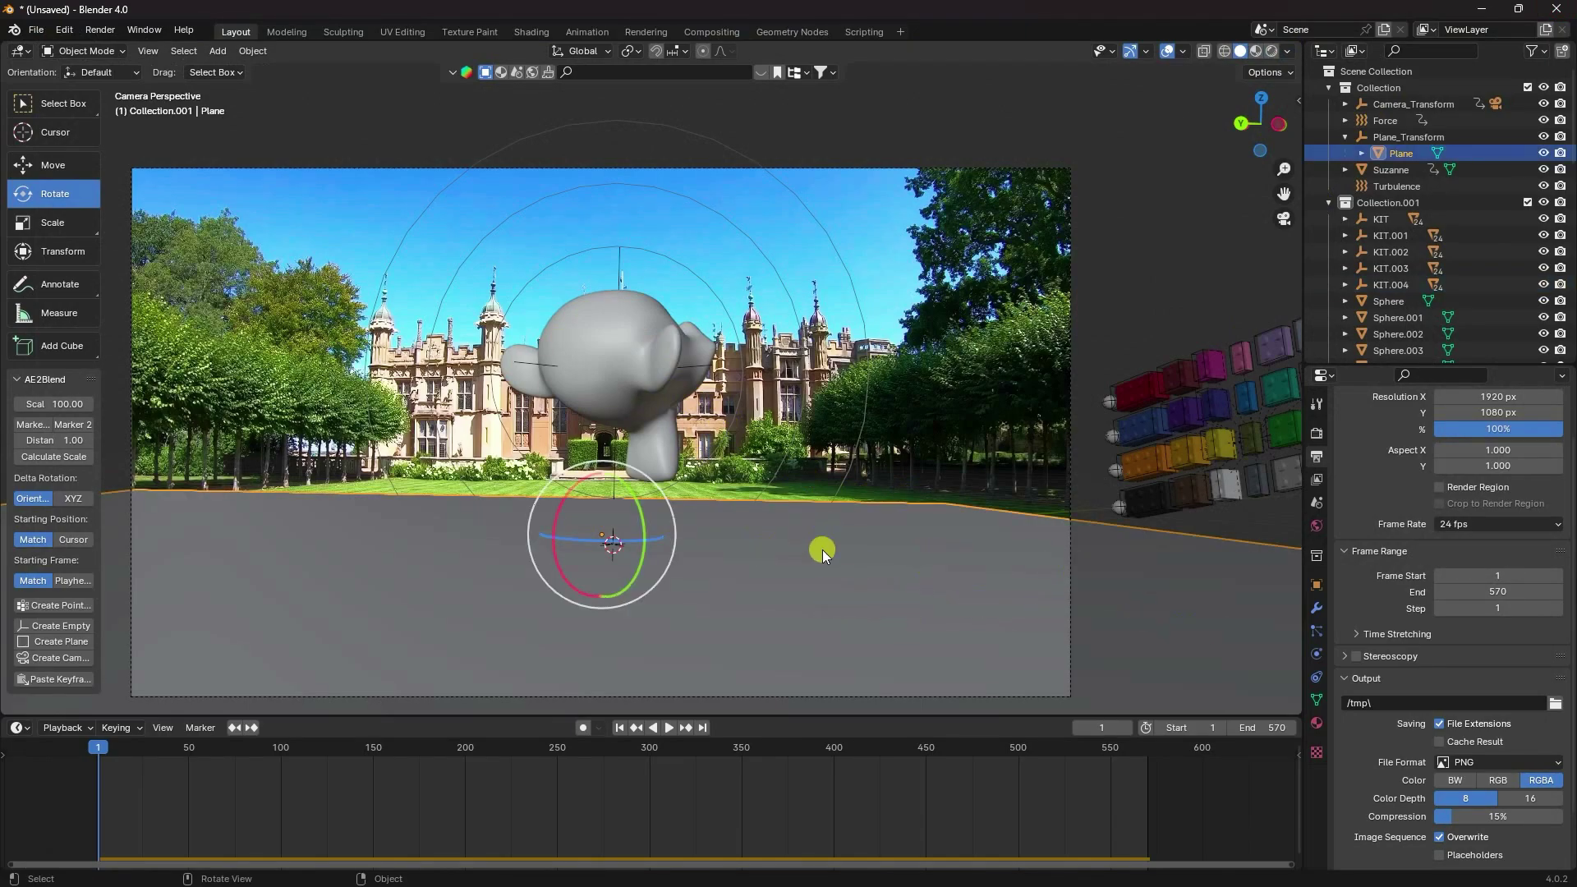
pyautogui.click(1317, 585)
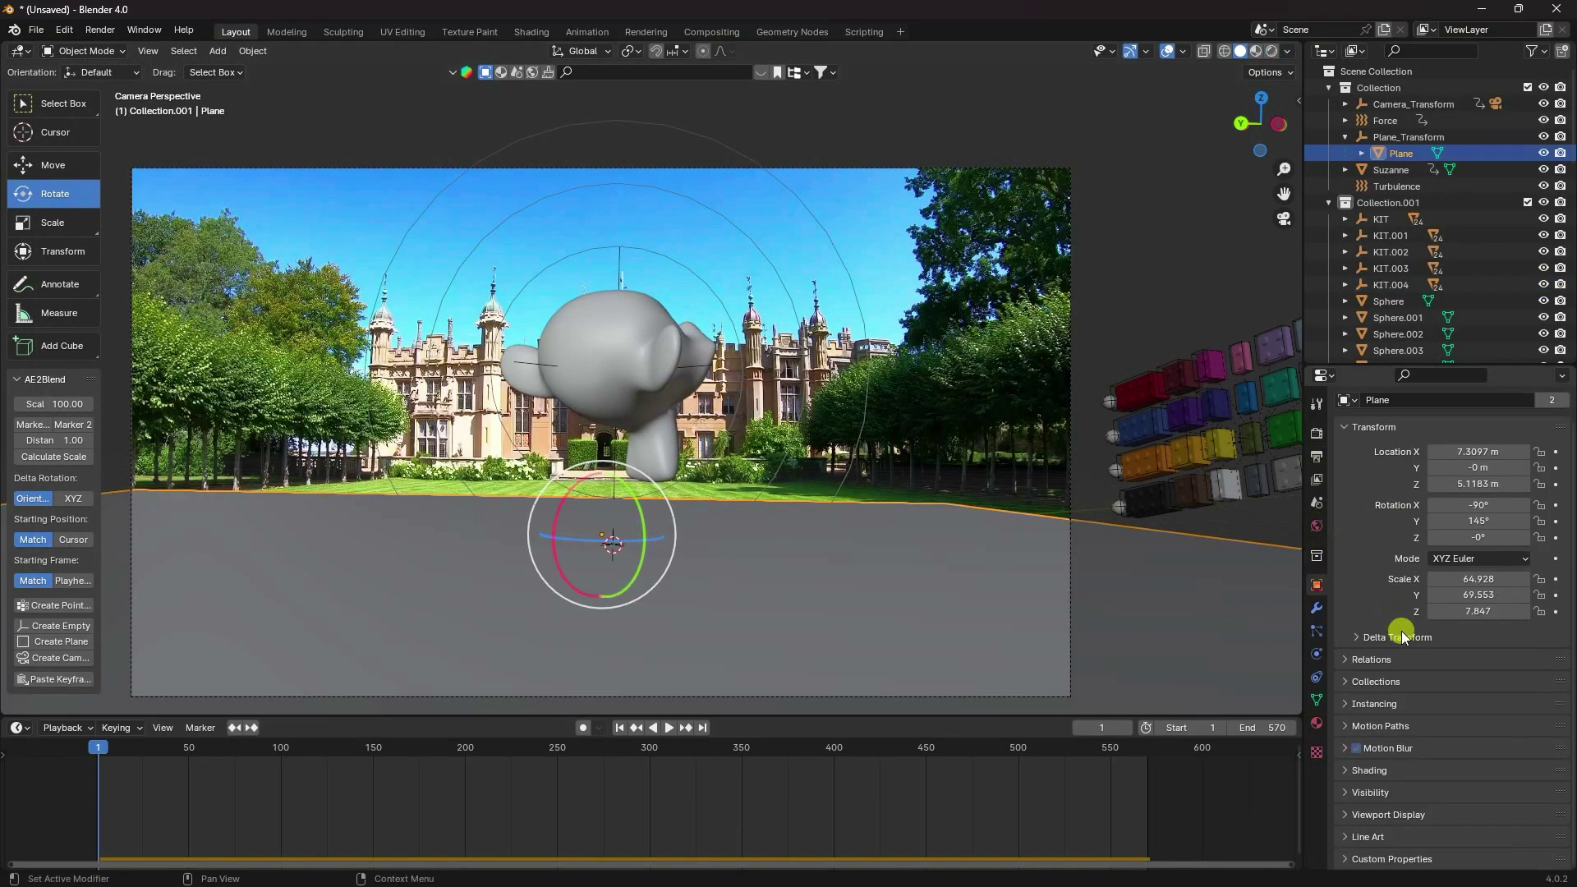
pyautogui.click(1347, 793)
pyautogui.scroll(-5, 1351, 756)
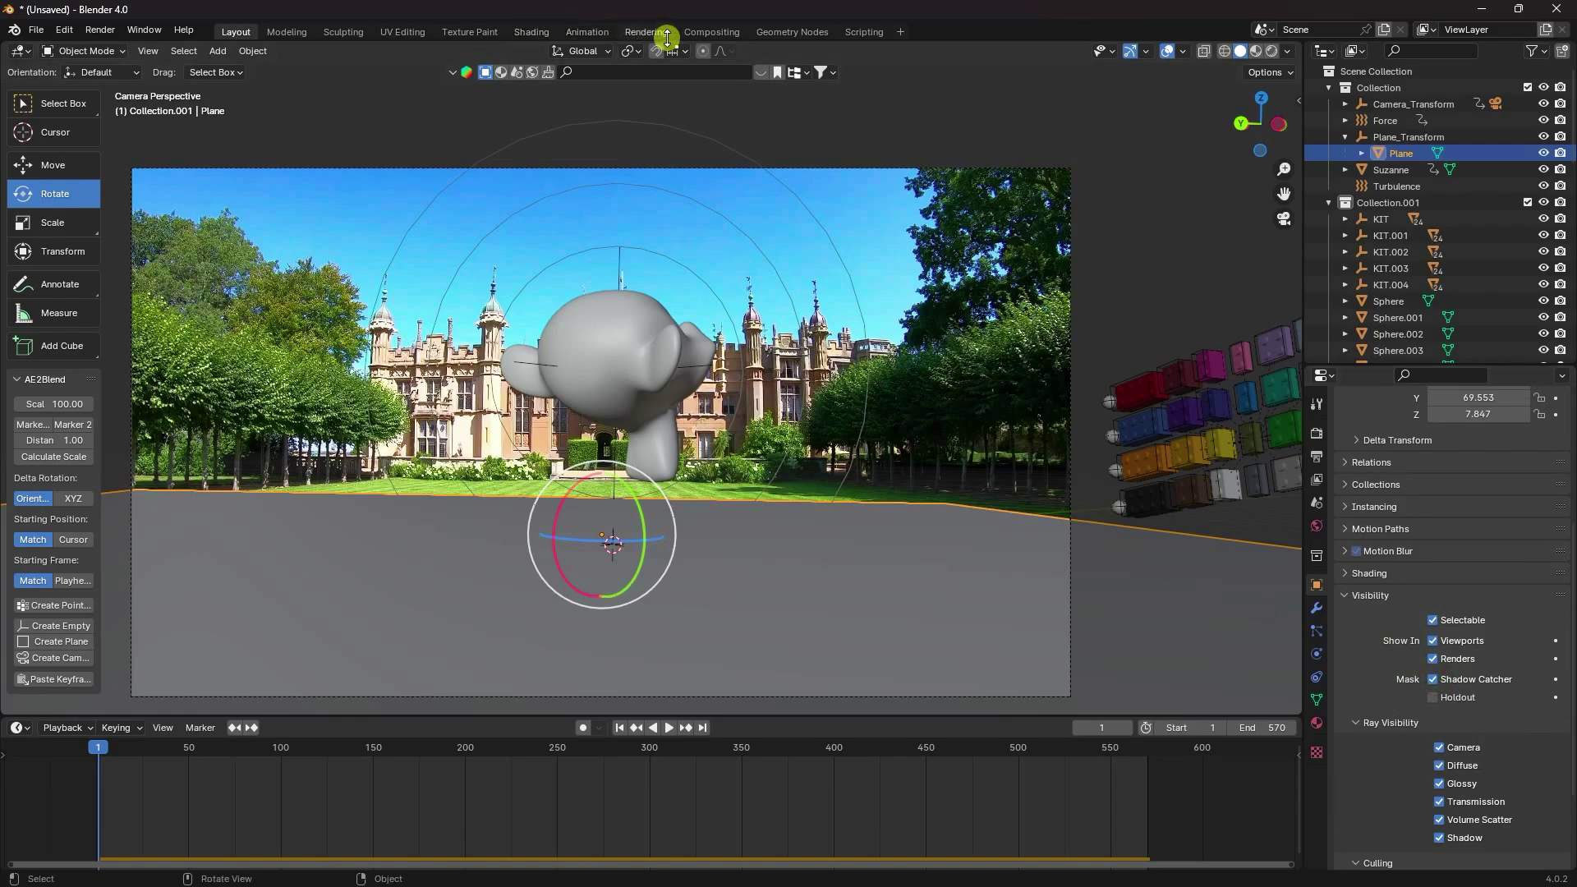
# Enable compositing nodes for the scene and move the Composite node farther away from Render Layers
pyautogui.click(704, 33)
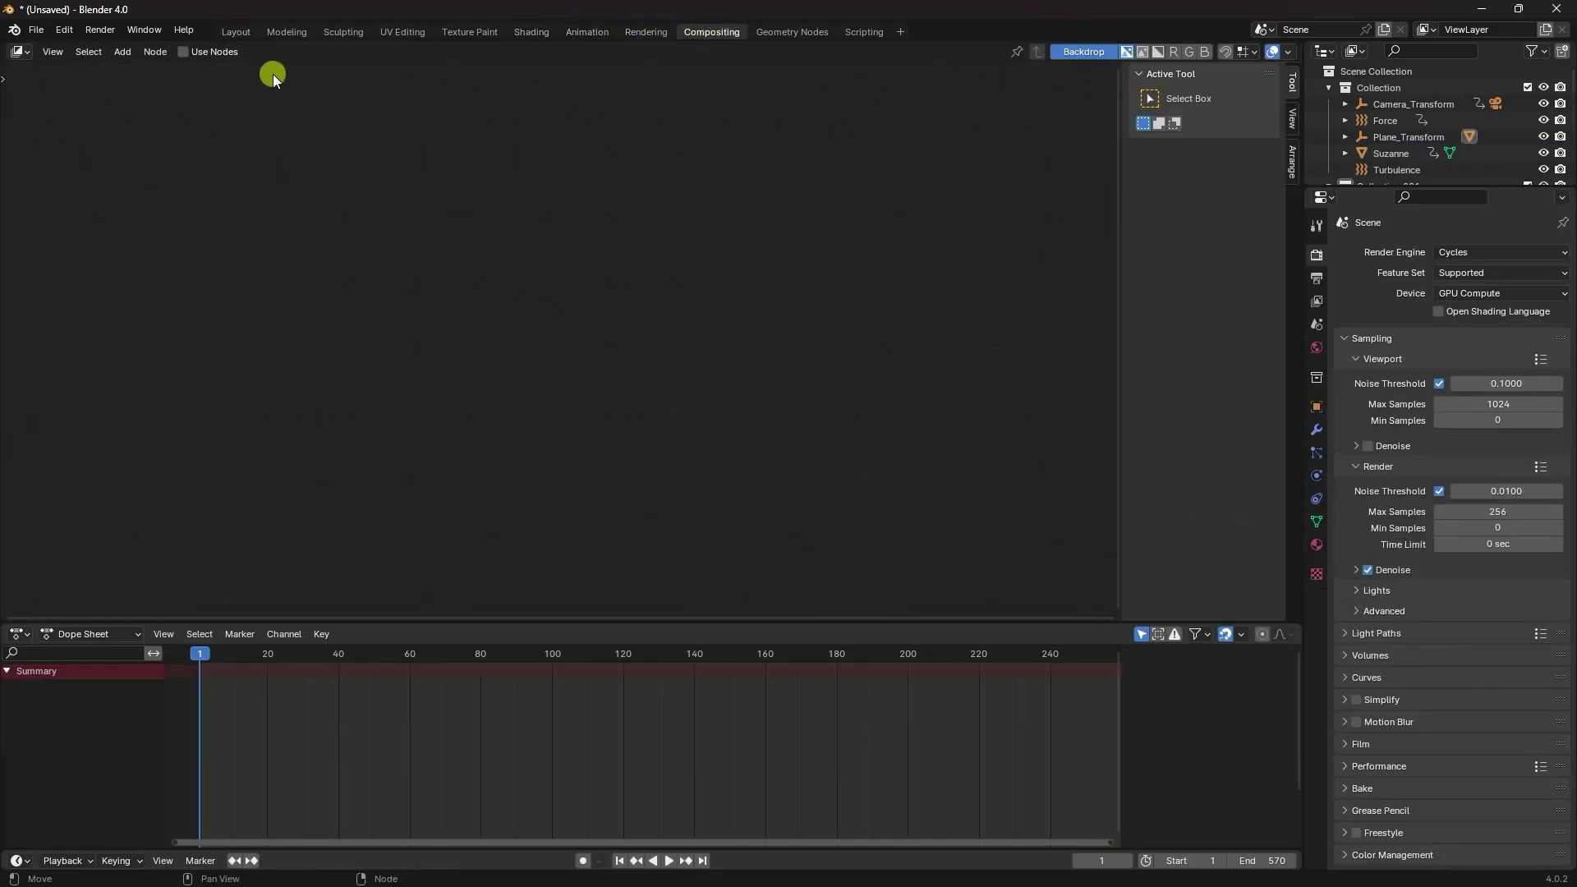
pyautogui.click(182, 52)
pyautogui.moveTo(345, 274); pyautogui.dragTo(251, 465, button='middle')
pyautogui.click(575, 410)
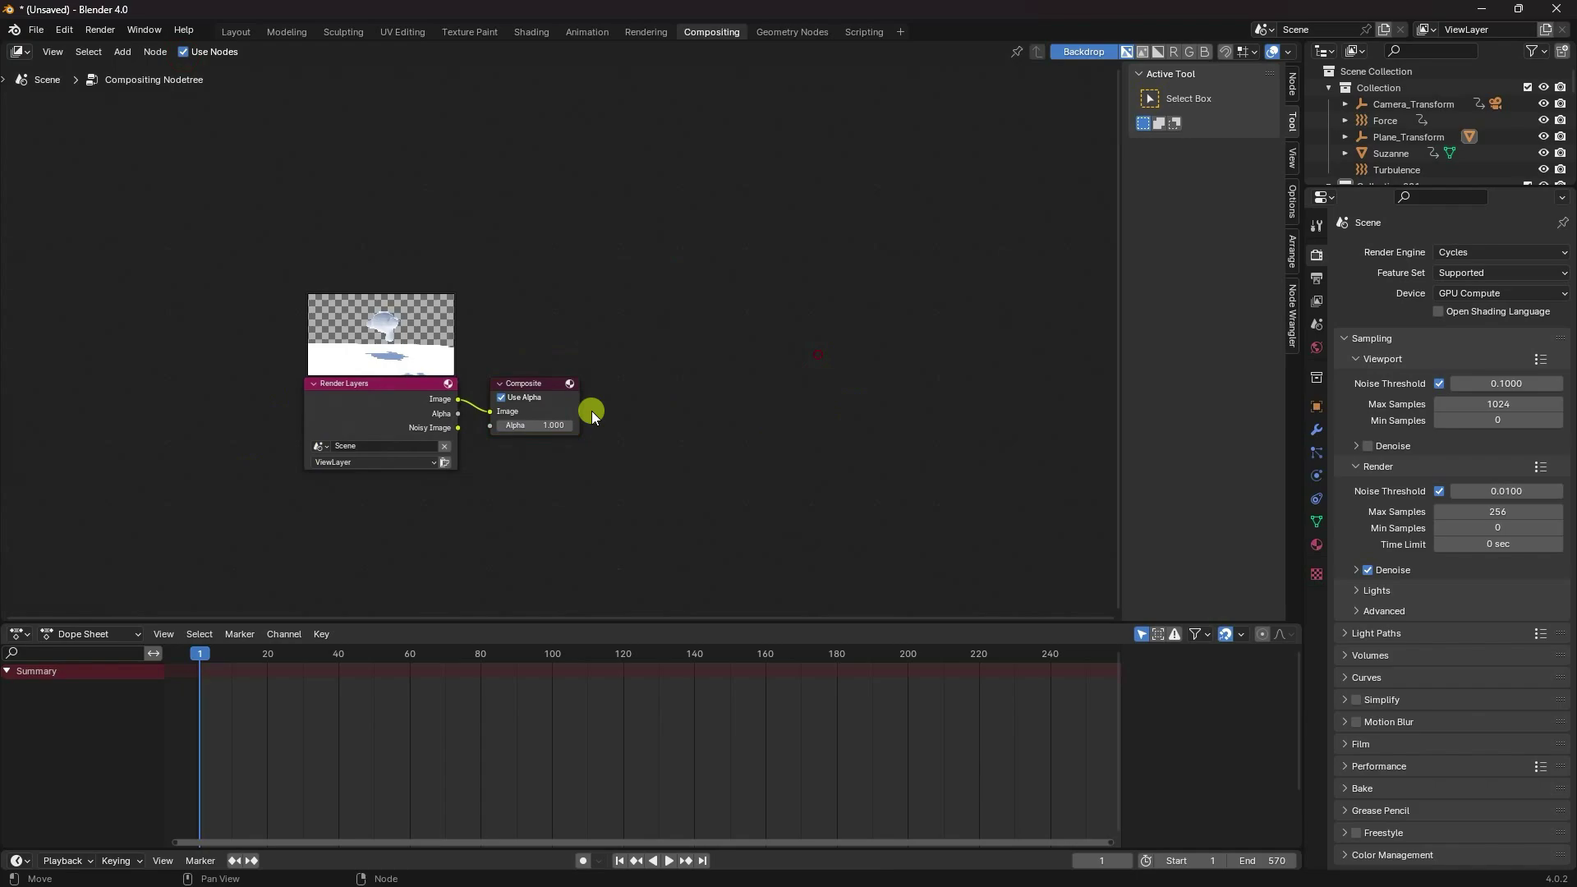
pyautogui.moveTo(540, 393); pyautogui.dragTo(809, 456)
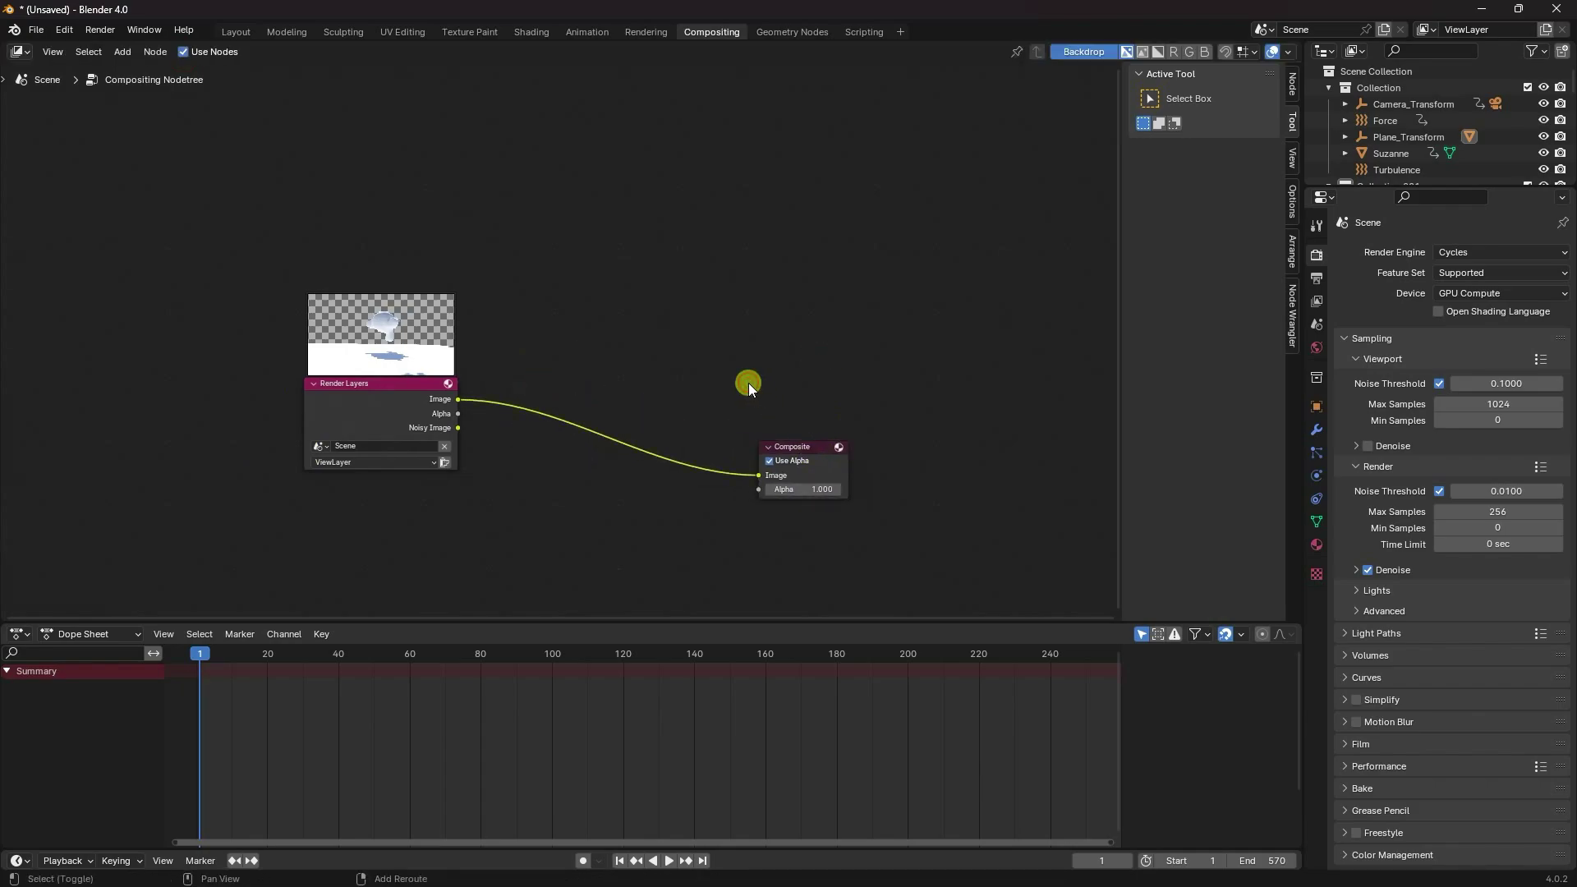
# Add a Viewer node and place it just below the Composite node
pyautogui.hotkey('shift', 's')
pyautogui.hotkey('shift', 'a')
pyautogui.click(746, 297)
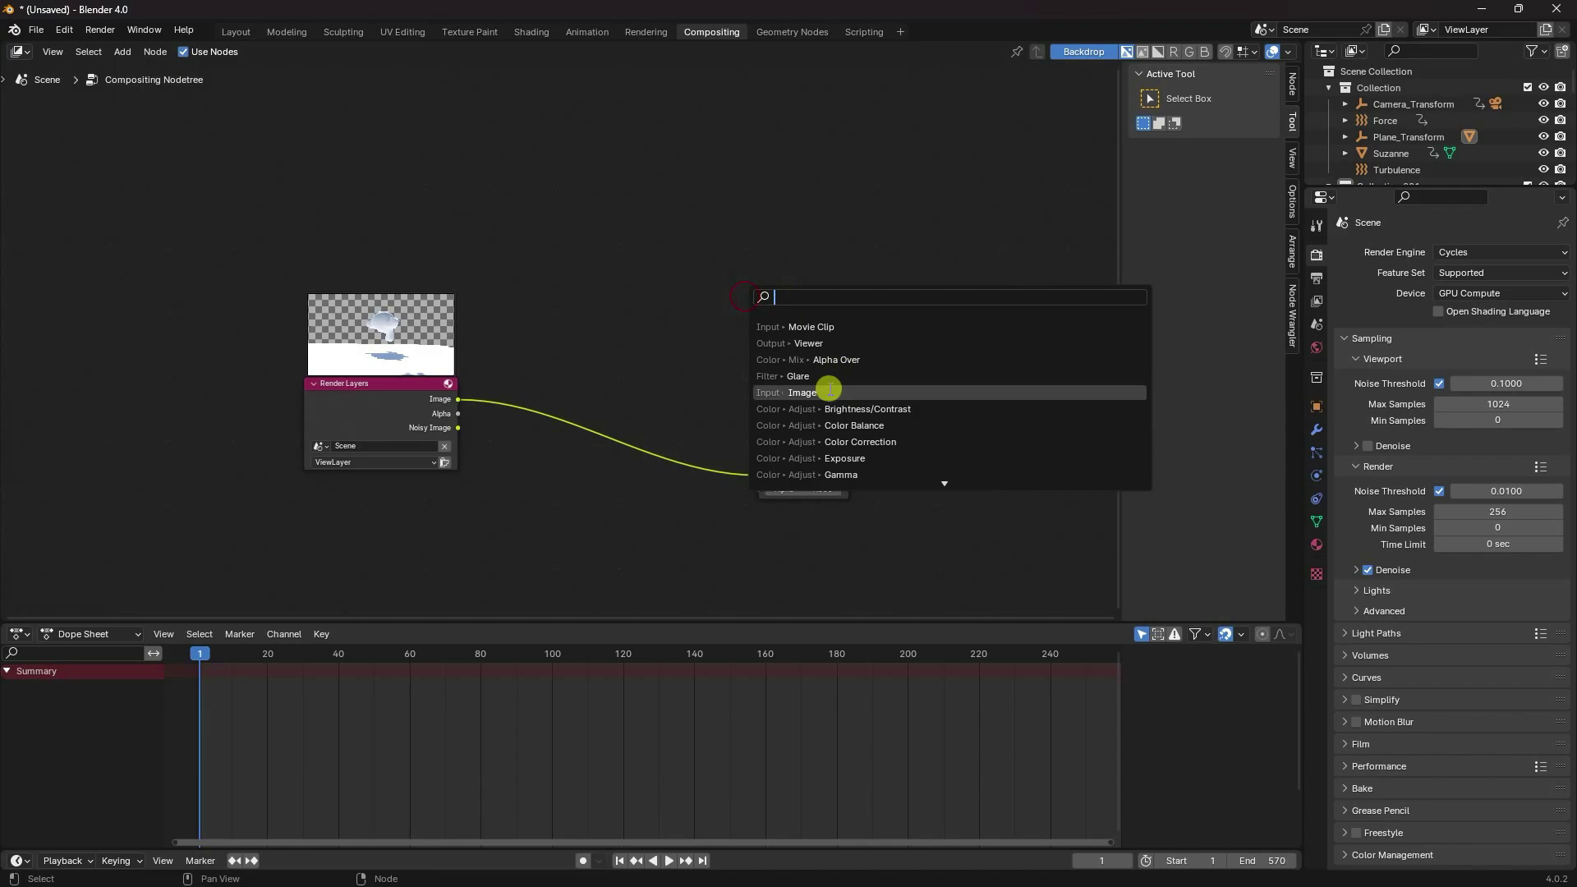
pyautogui.click(831, 343)
pyautogui.click(778, 530)
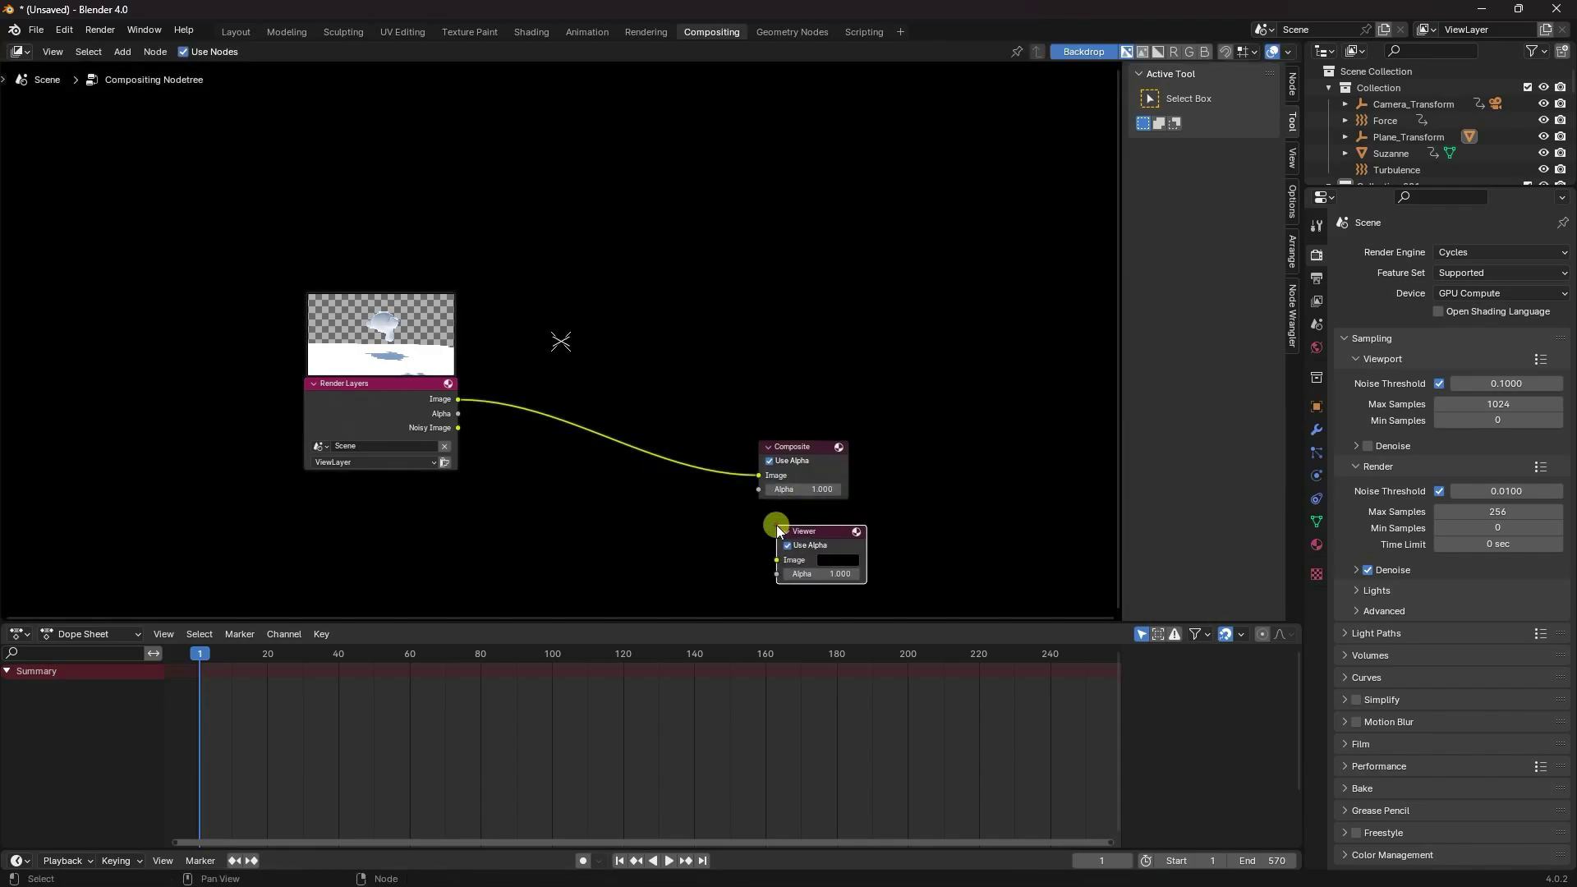
# Insert an Alpha Over node between Render Layers and Composite, with the render linked to its second image input
pyautogui.hotkey('shift', 'a')
pyautogui.click(708, 345)
pyautogui.click(788, 409)
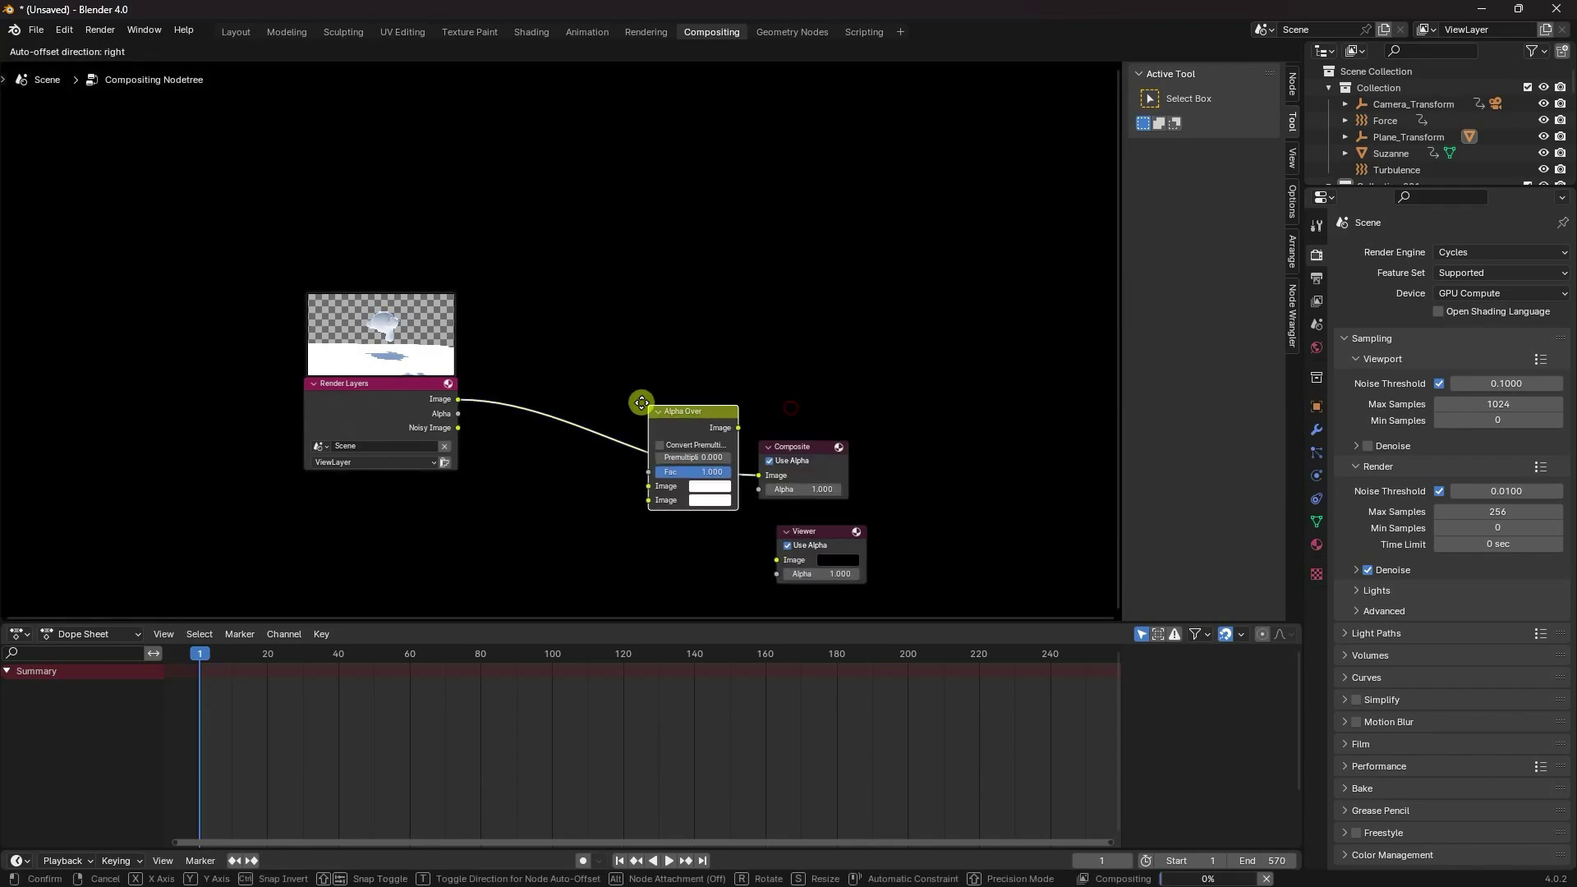
pyautogui.click(638, 405)
pyautogui.moveTo(618, 480); pyautogui.dragTo(619, 493)
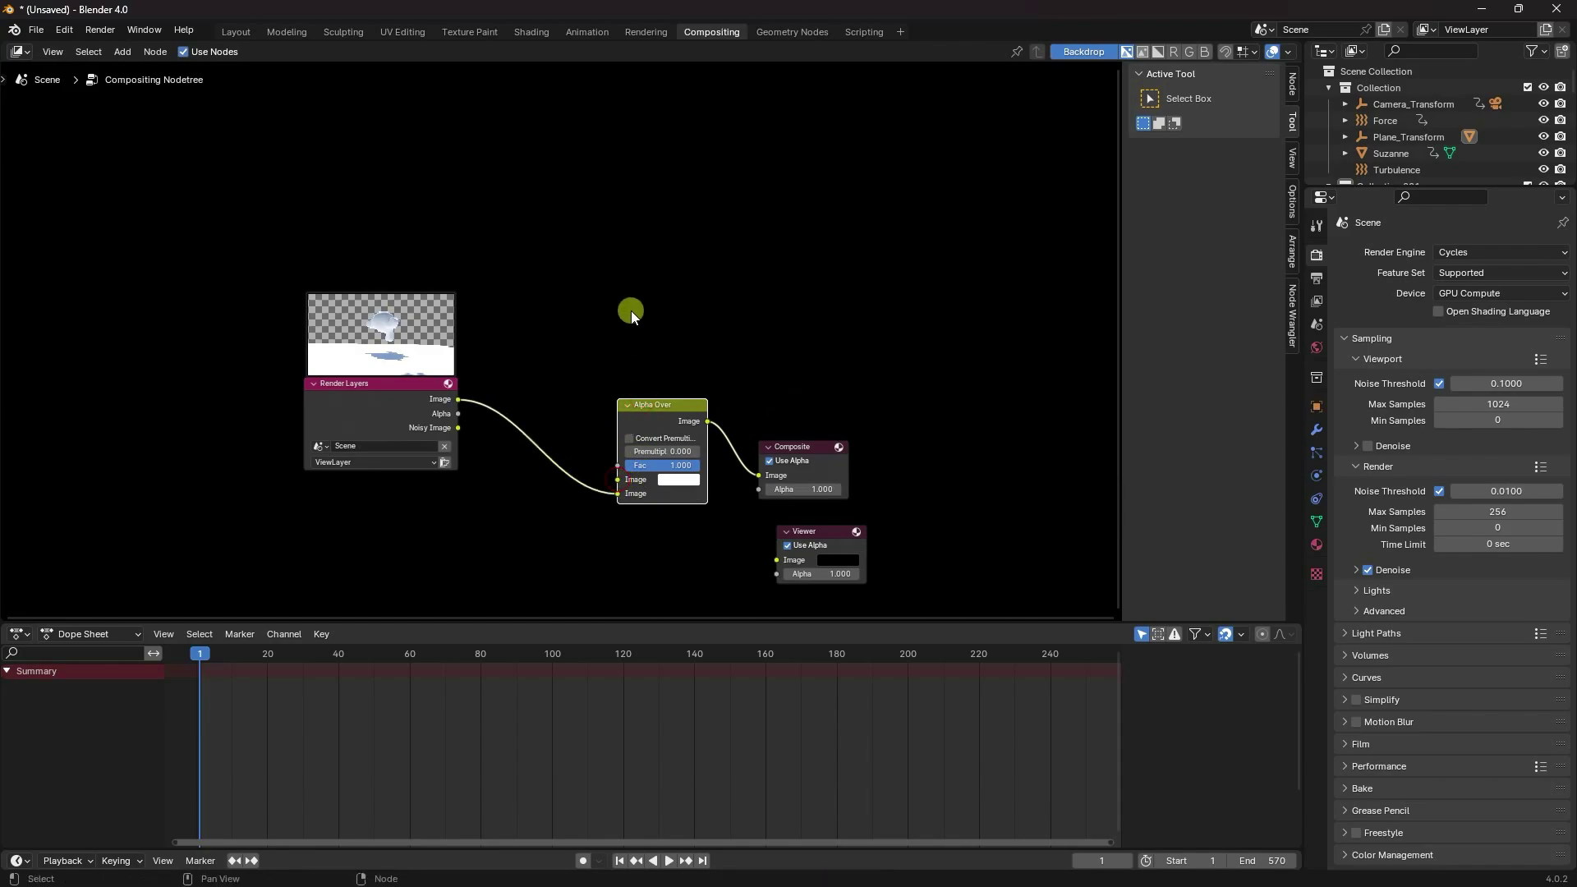
# Add a Movie Clip node above Render Layers and load Clip 1.mp4 from the Wine VFX folder into it
pyautogui.hotkey('shift', 'a')
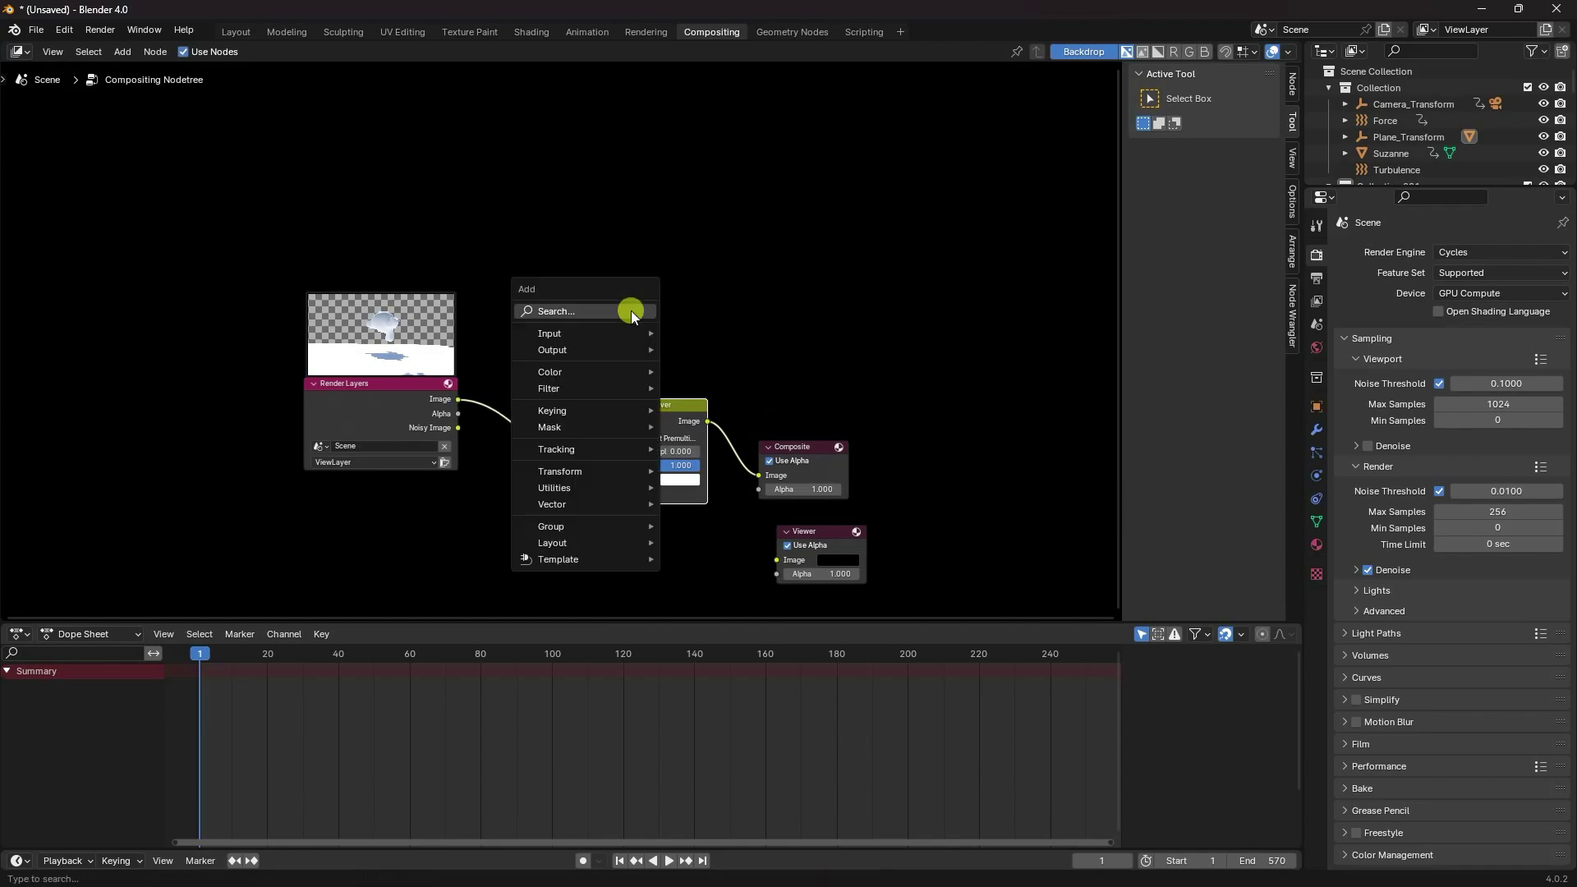
pyautogui.click(632, 311)
pyautogui.click(723, 371)
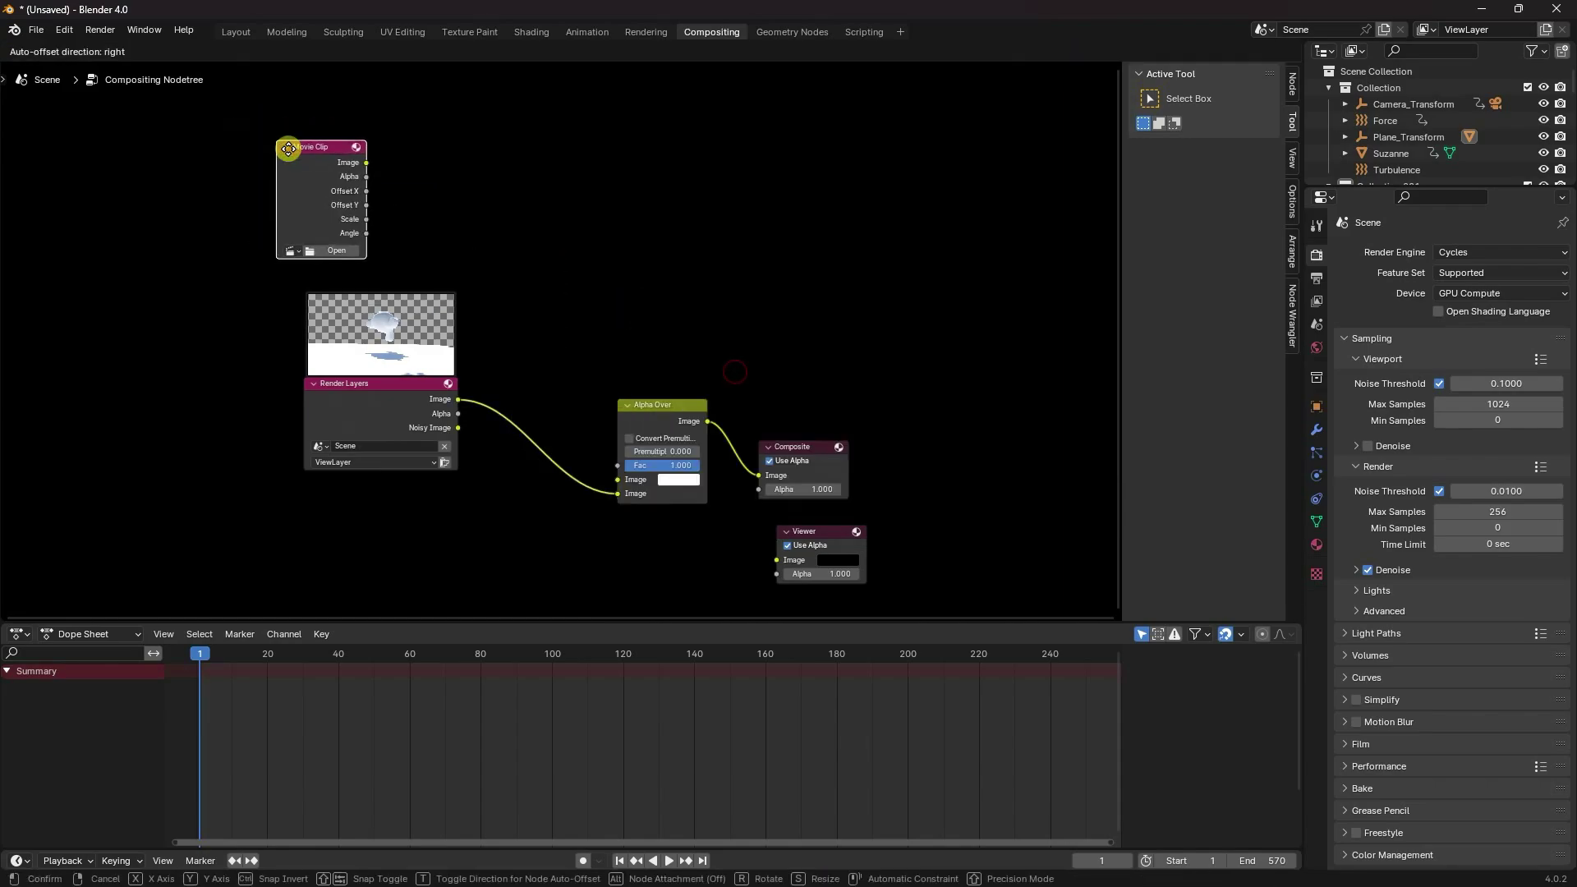
pyautogui.click(305, 156)
pyautogui.click(353, 263)
pyautogui.click(396, 312)
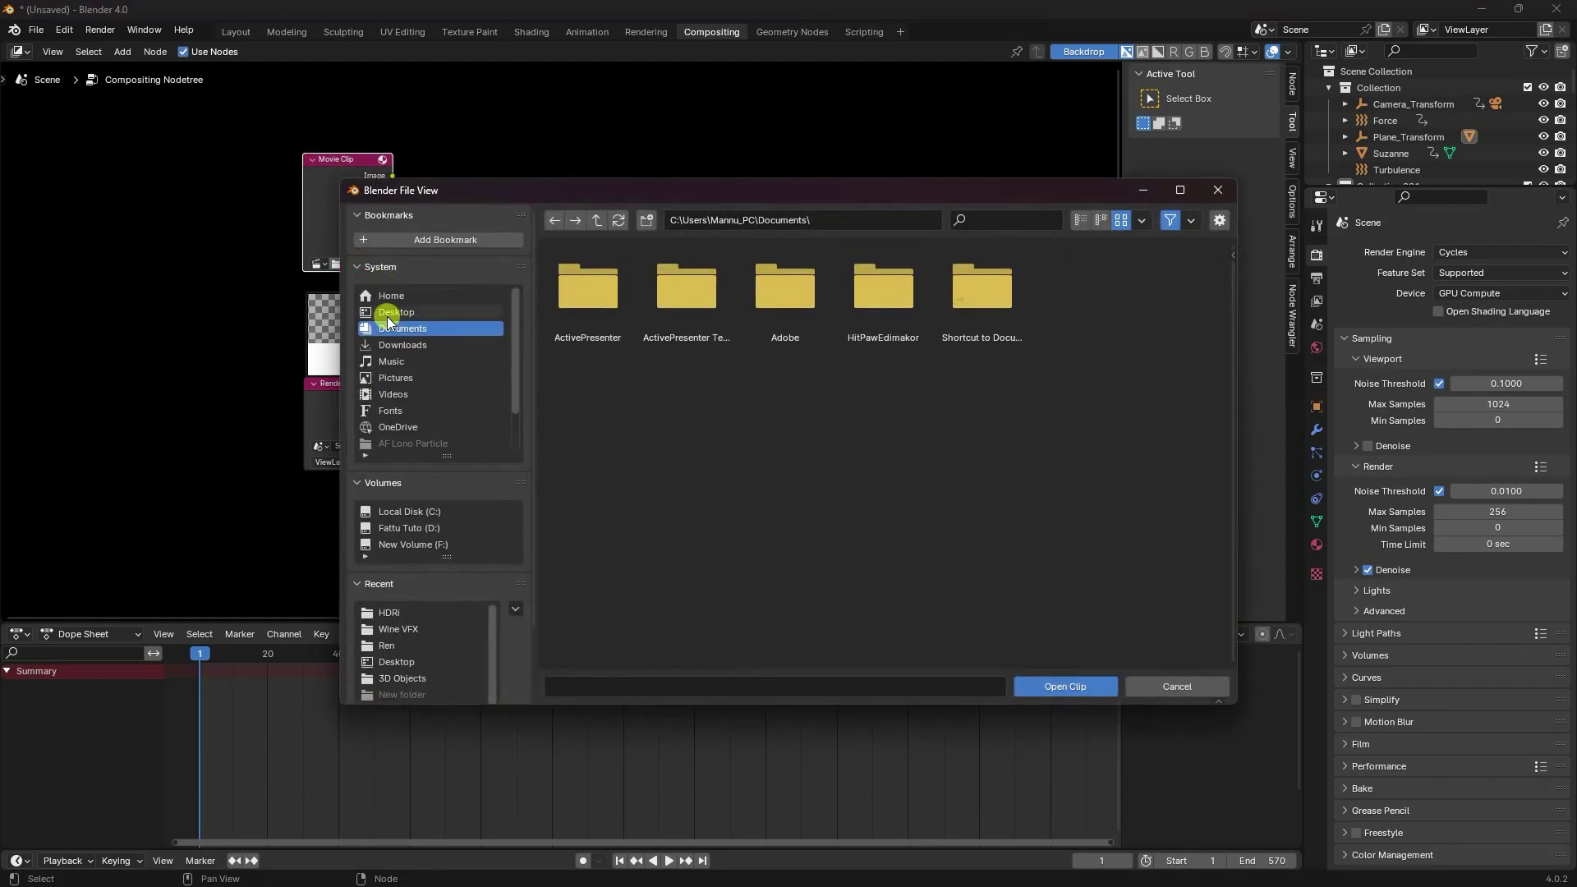
pyautogui.doubleClick(579, 292)
pyautogui.click(895, 285)
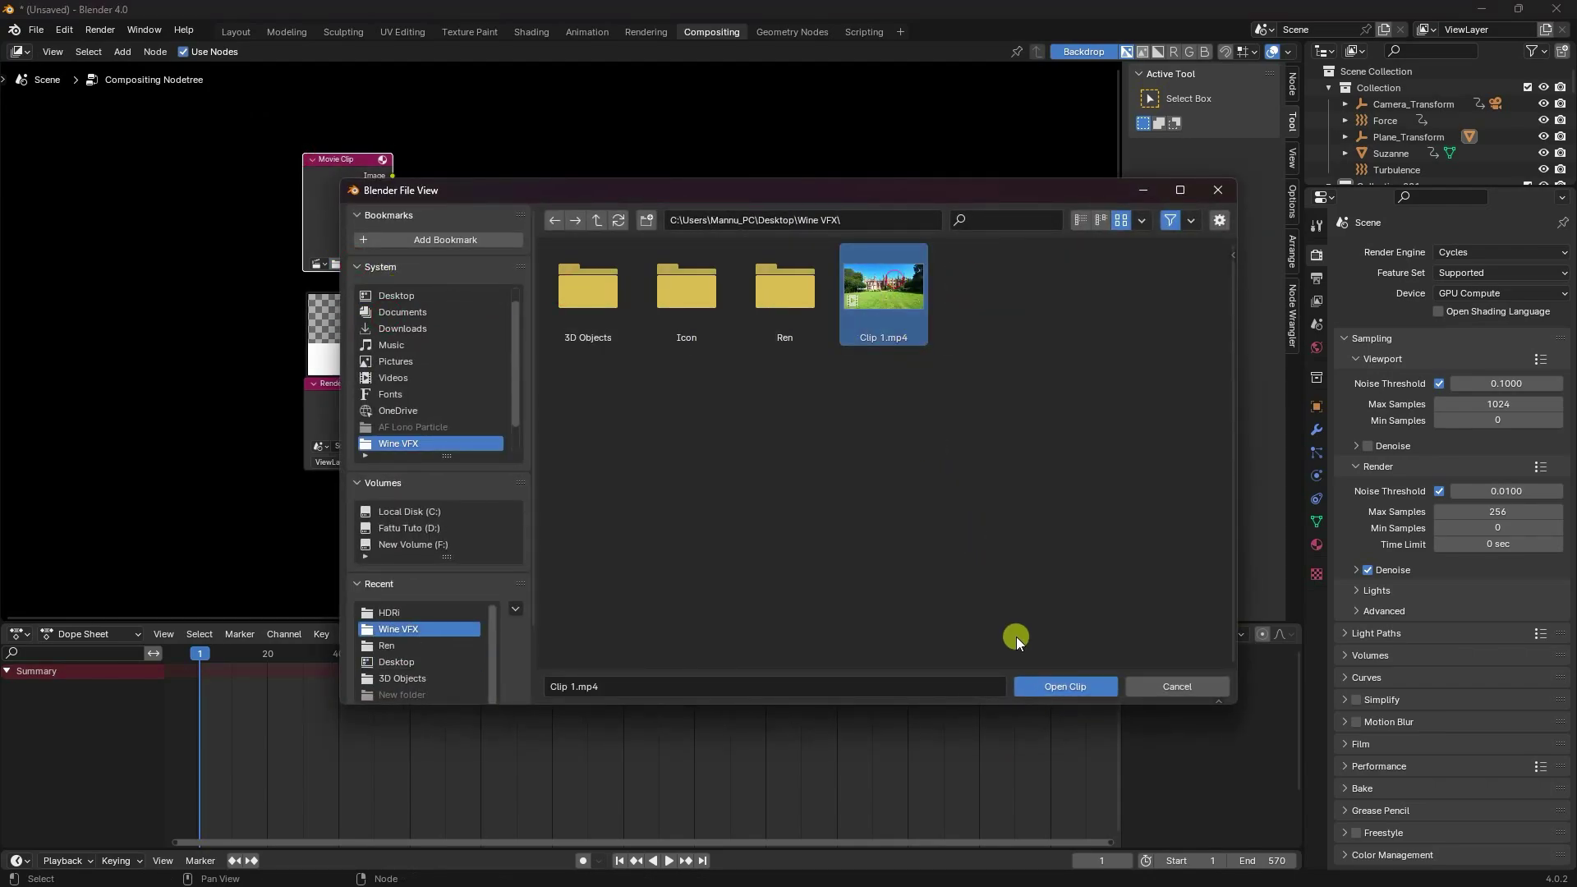
pyautogui.click(1049, 687)
# Link the movie clip's image to Alpha Over's first image input and the Alpha Over output to the Viewer
pyautogui.moveTo(398, 174); pyautogui.dragTo(620, 482)
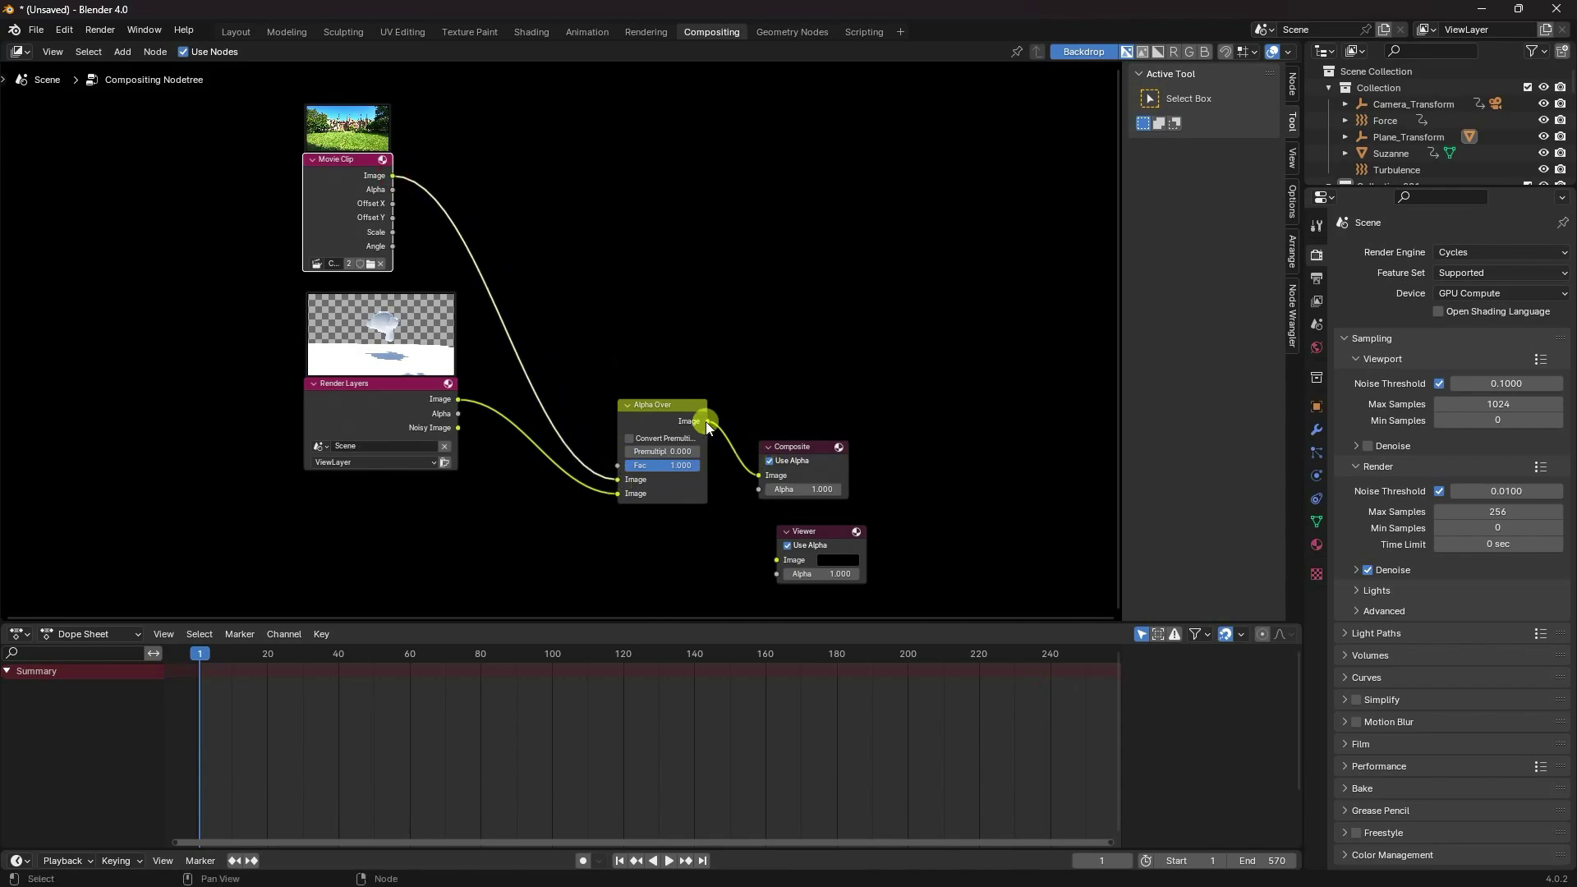
pyautogui.moveTo(707, 421); pyautogui.dragTo(777, 560)
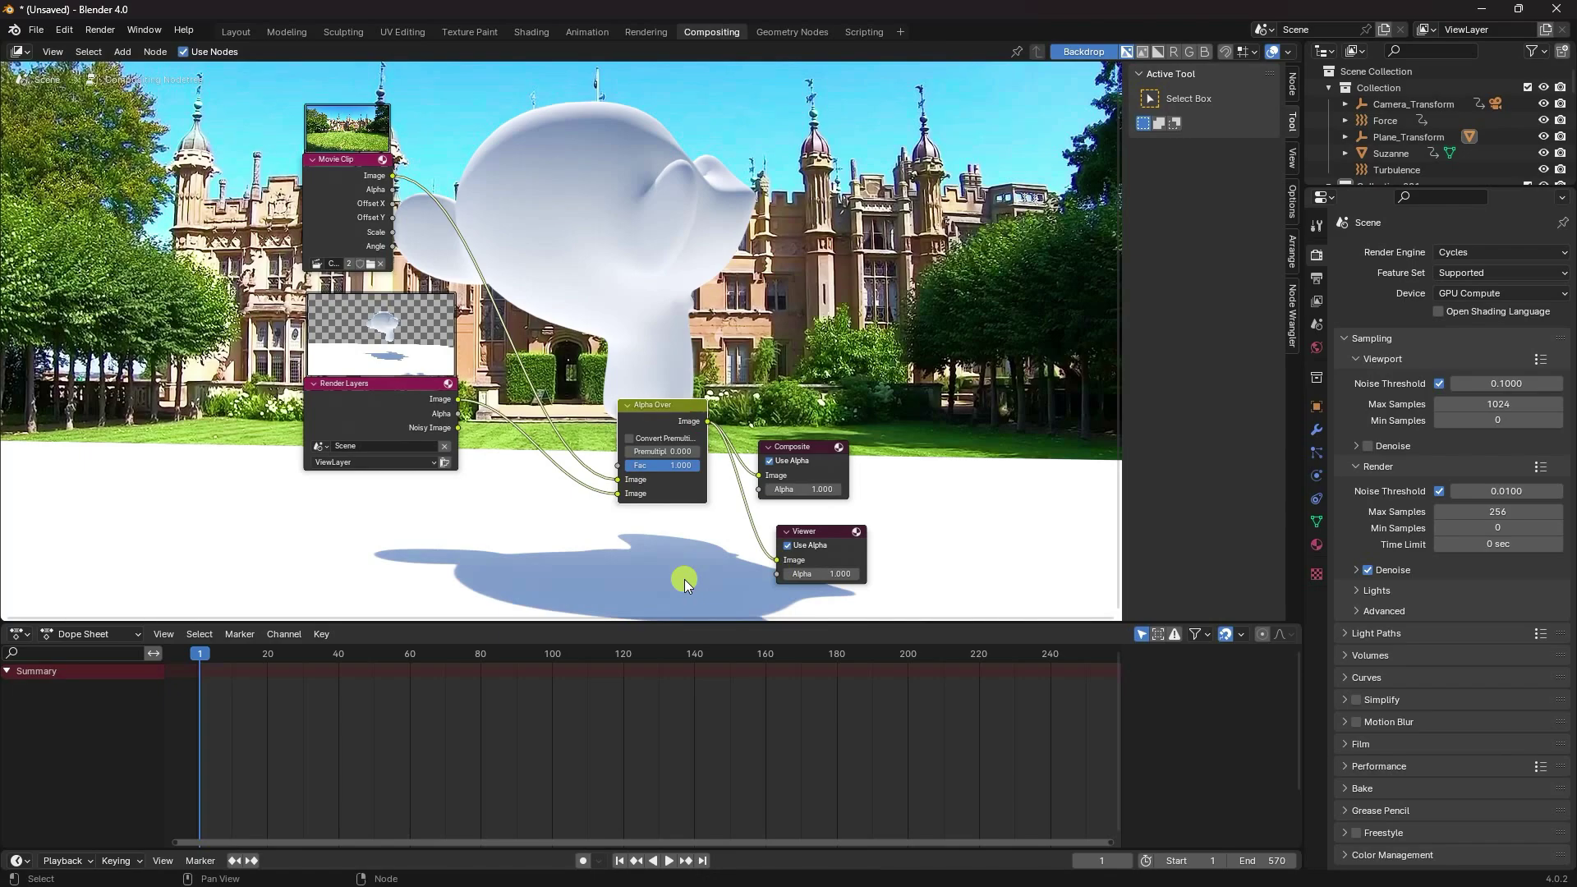
# Render a composited test image of frame 1 from the Layout workspace, inspect it and close the render window
pyautogui.click(239, 33)
pyautogui.click(99, 31)
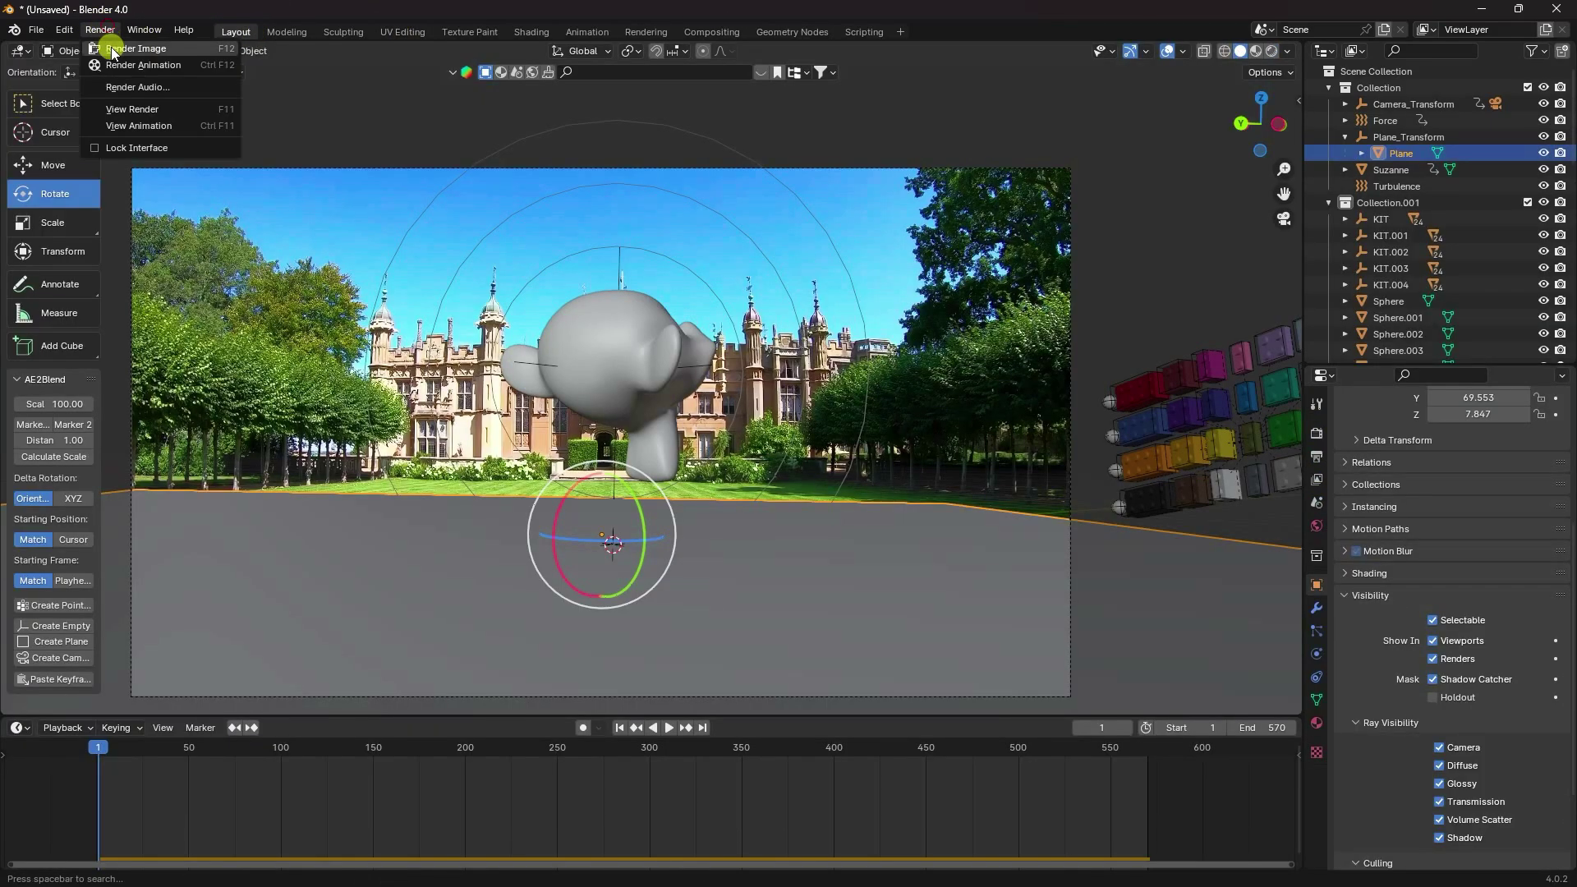
pyautogui.click(132, 47)
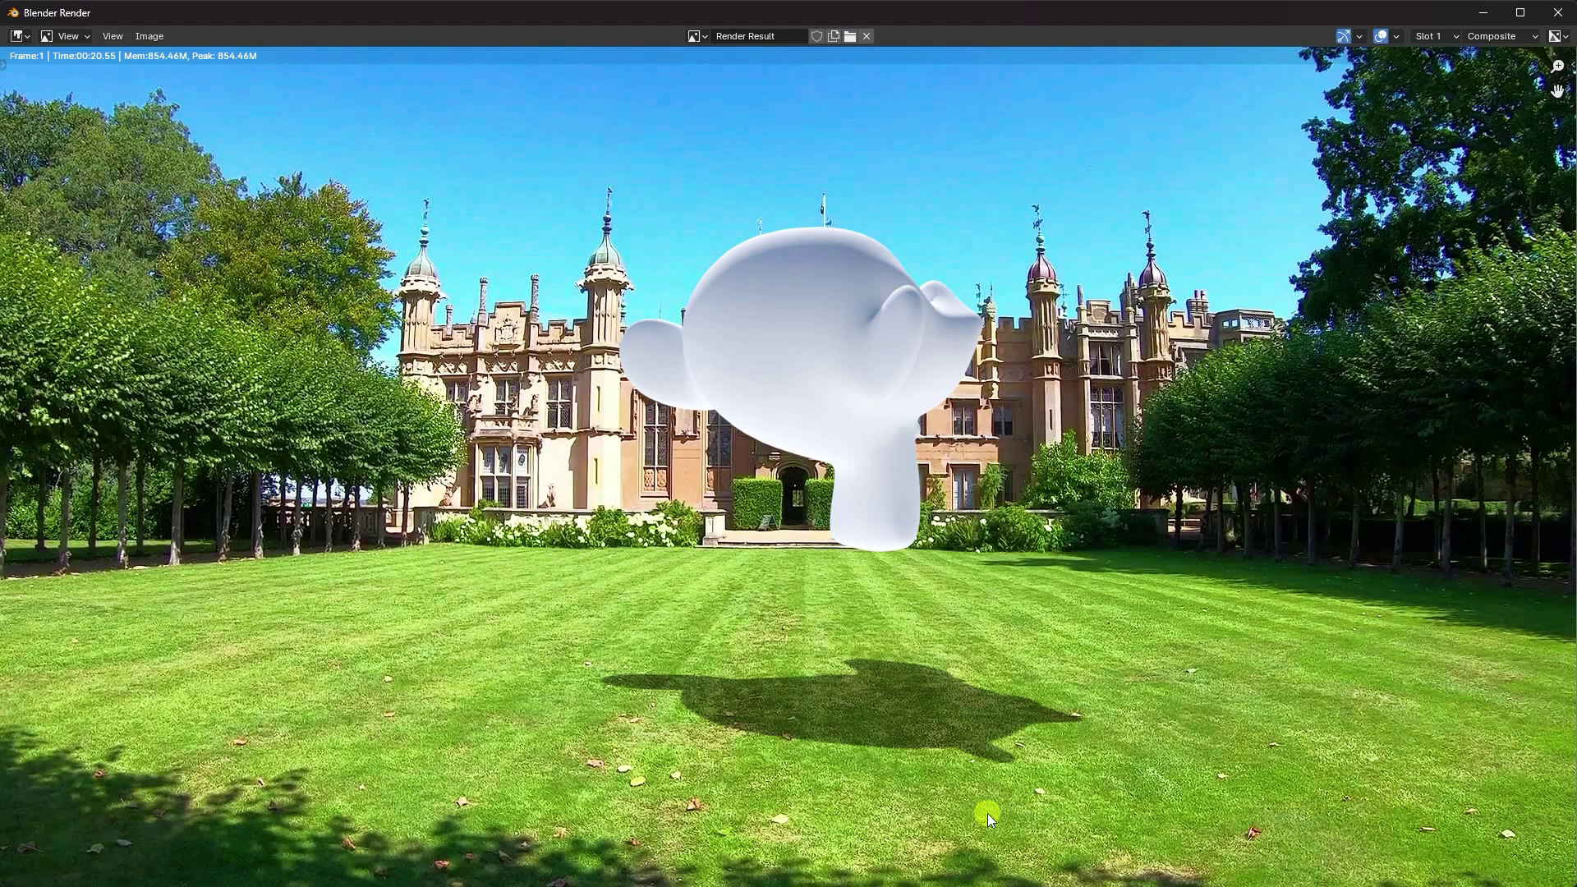
pyautogui.click(1559, 12)
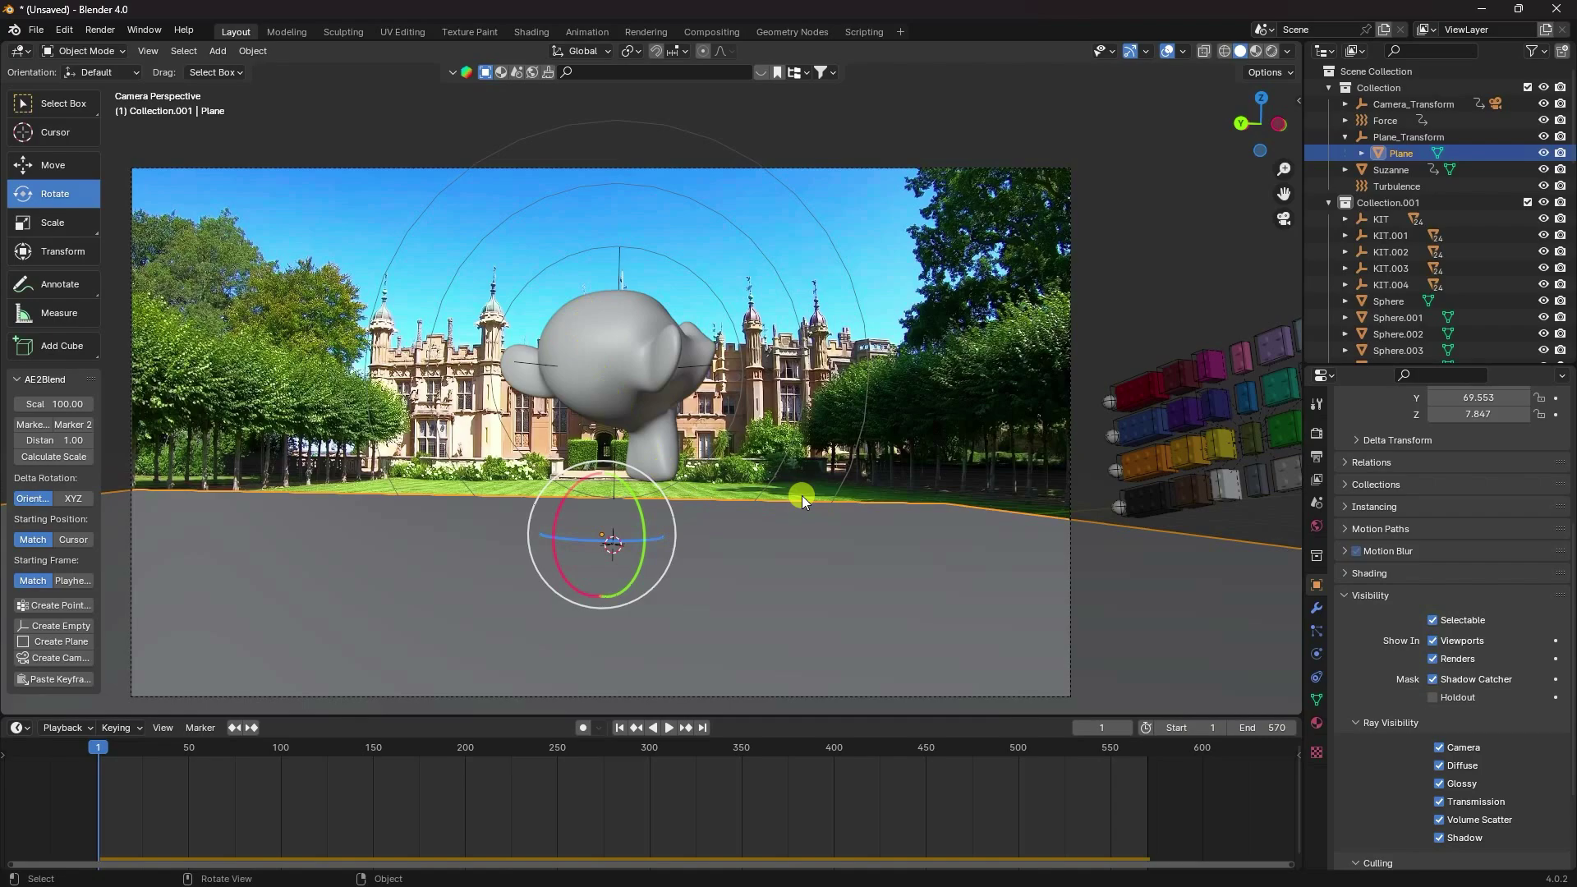
# Open the Shading workspace and show the camera view with rendered viewport shading
pyautogui.click(529, 31)
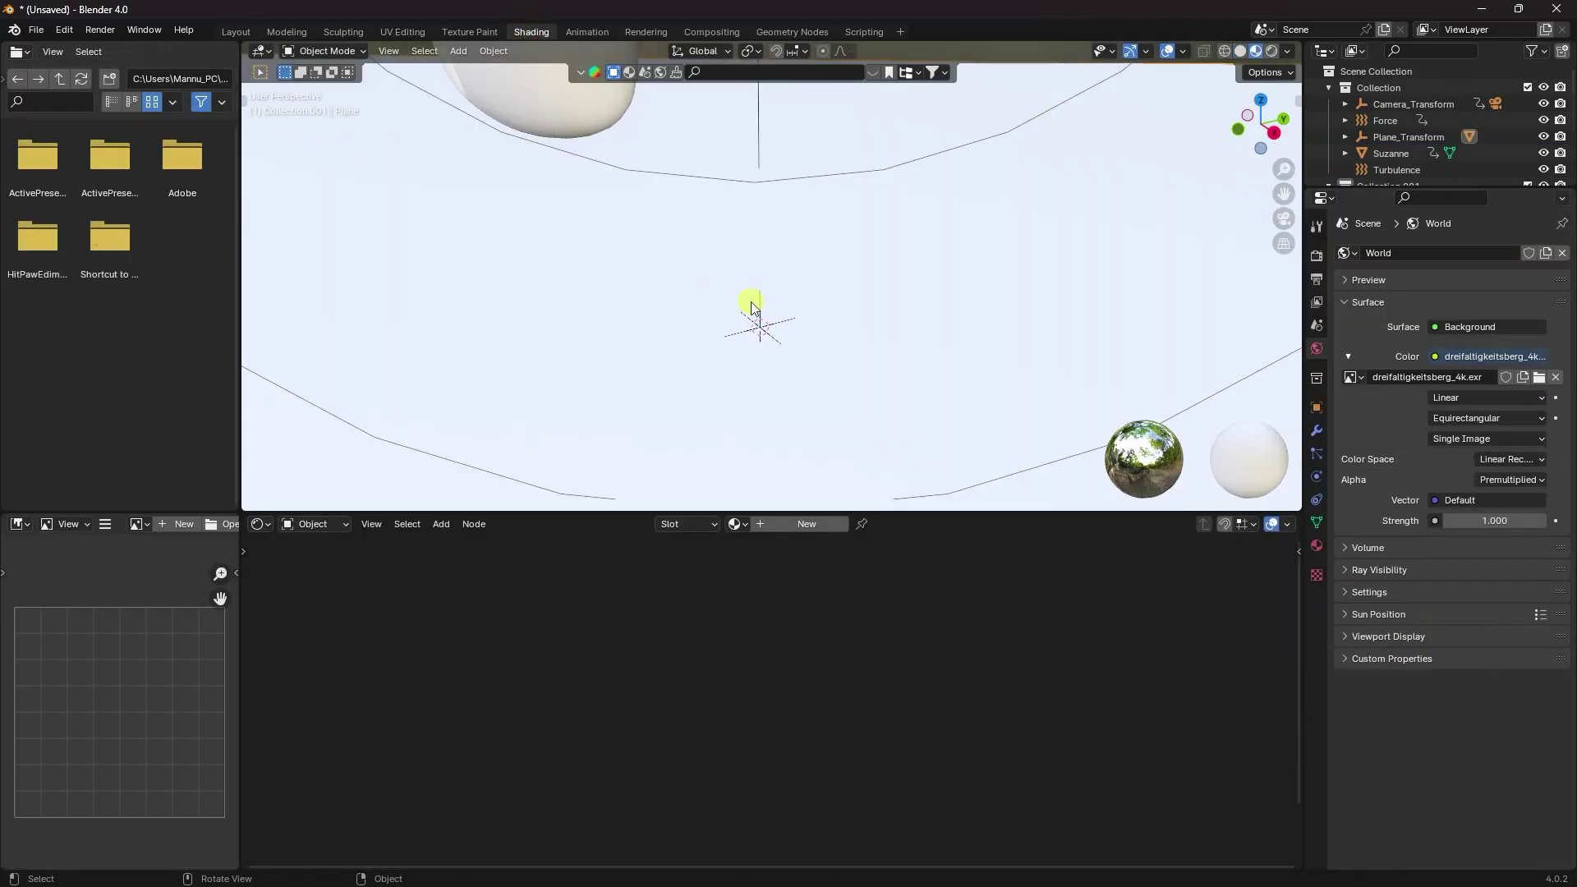
pyautogui.press('KP_0')
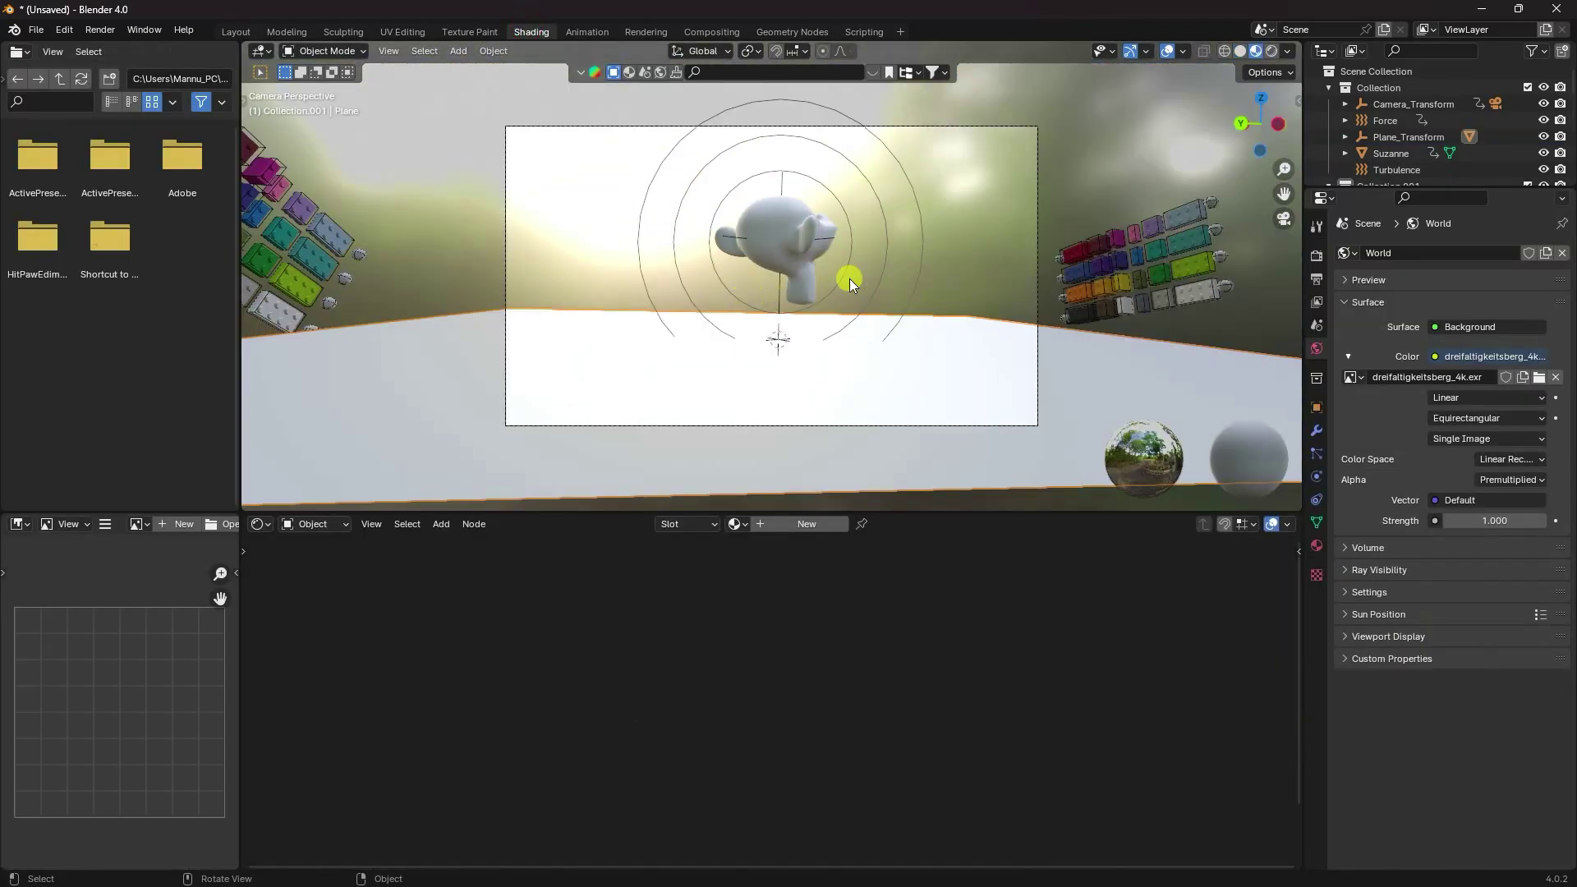
pyautogui.click(1271, 52)
pyautogui.scroll(2, 792, 375)
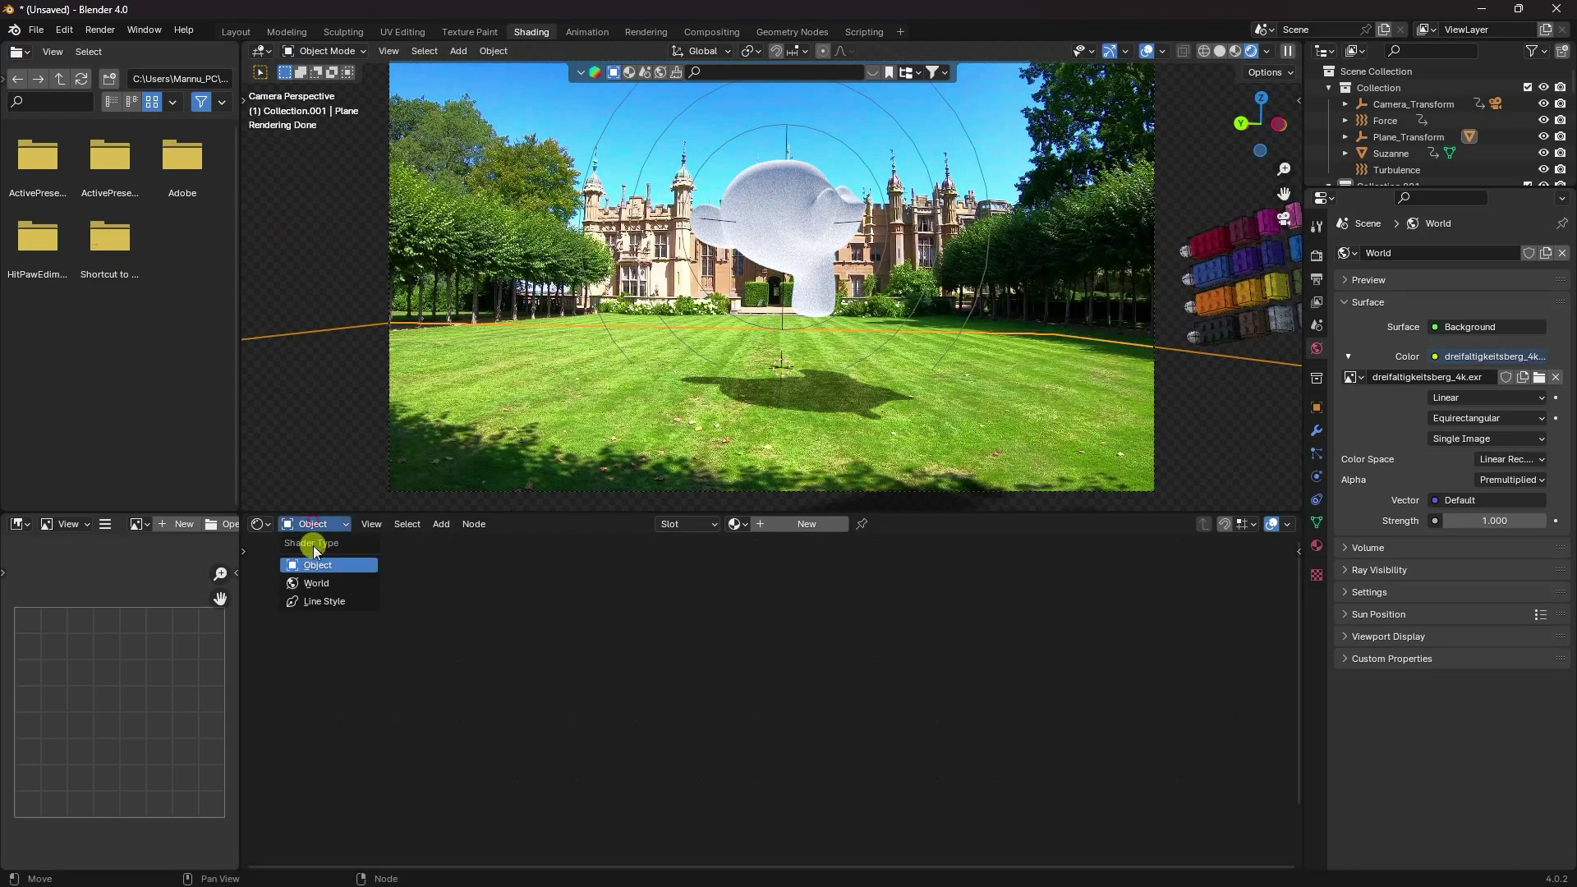
# Add Texture Coordinate and Mapping nodes to the world's environment texture and set the mapping's Z rotation to 82.9°
pyautogui.click(317, 583)
pyautogui.moveTo(383, 594); pyautogui.dragTo(720, 665, button='middle')
pyautogui.scroll(2, 540, 669)
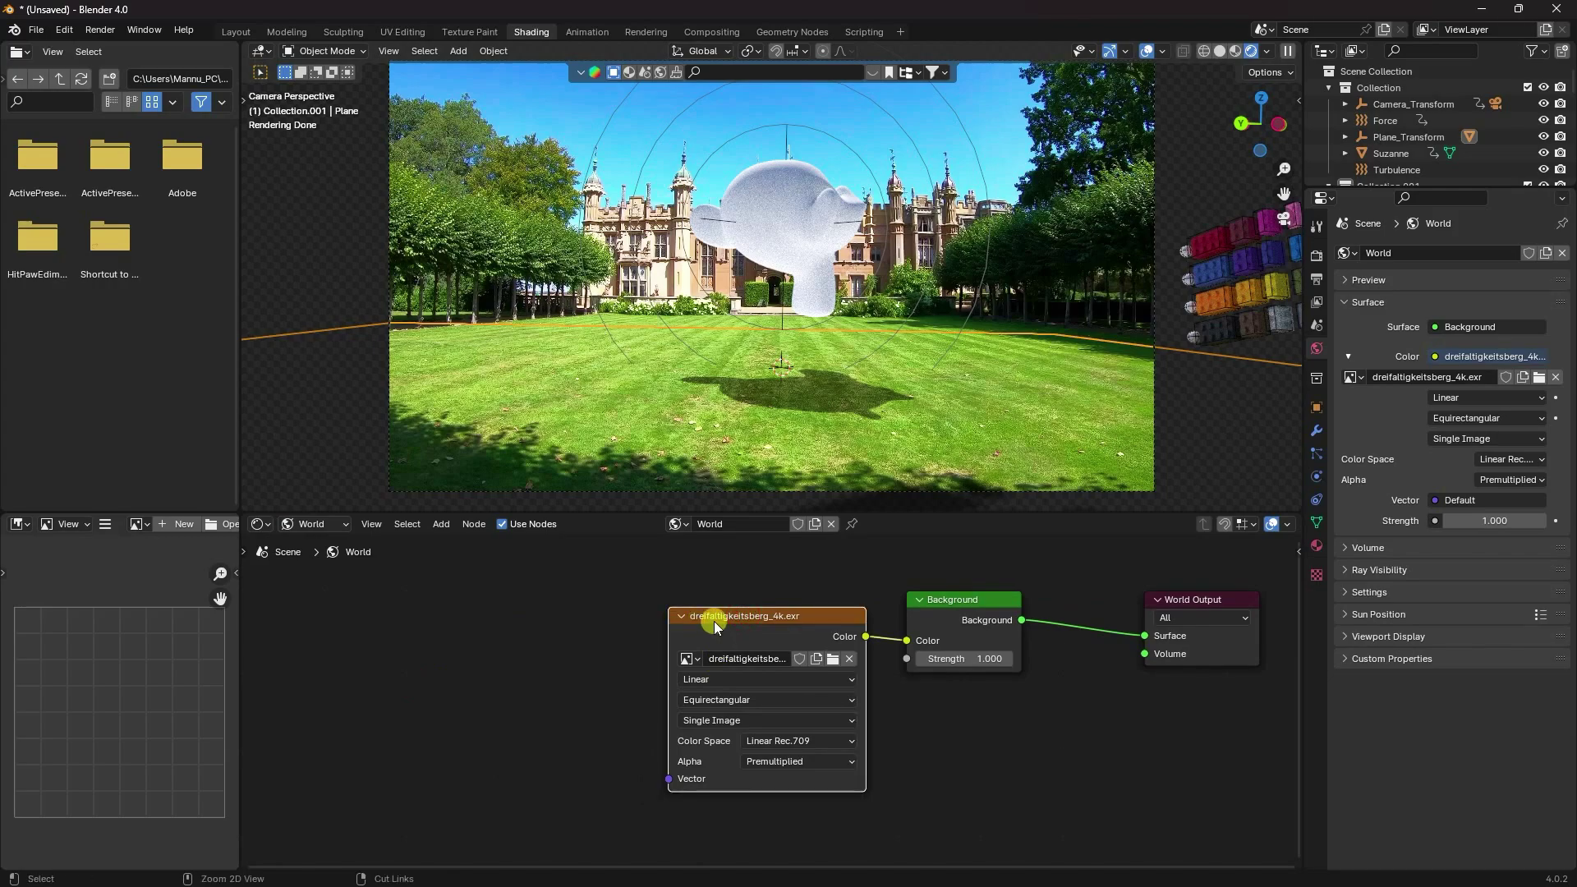
pyautogui.hotkey('ctrl', 't')
pyautogui.keyDown('shift'); pyautogui.scroll(-1, 610, 588); pyautogui.keyUp('shift')
pyautogui.scroll(2, 627, 746)
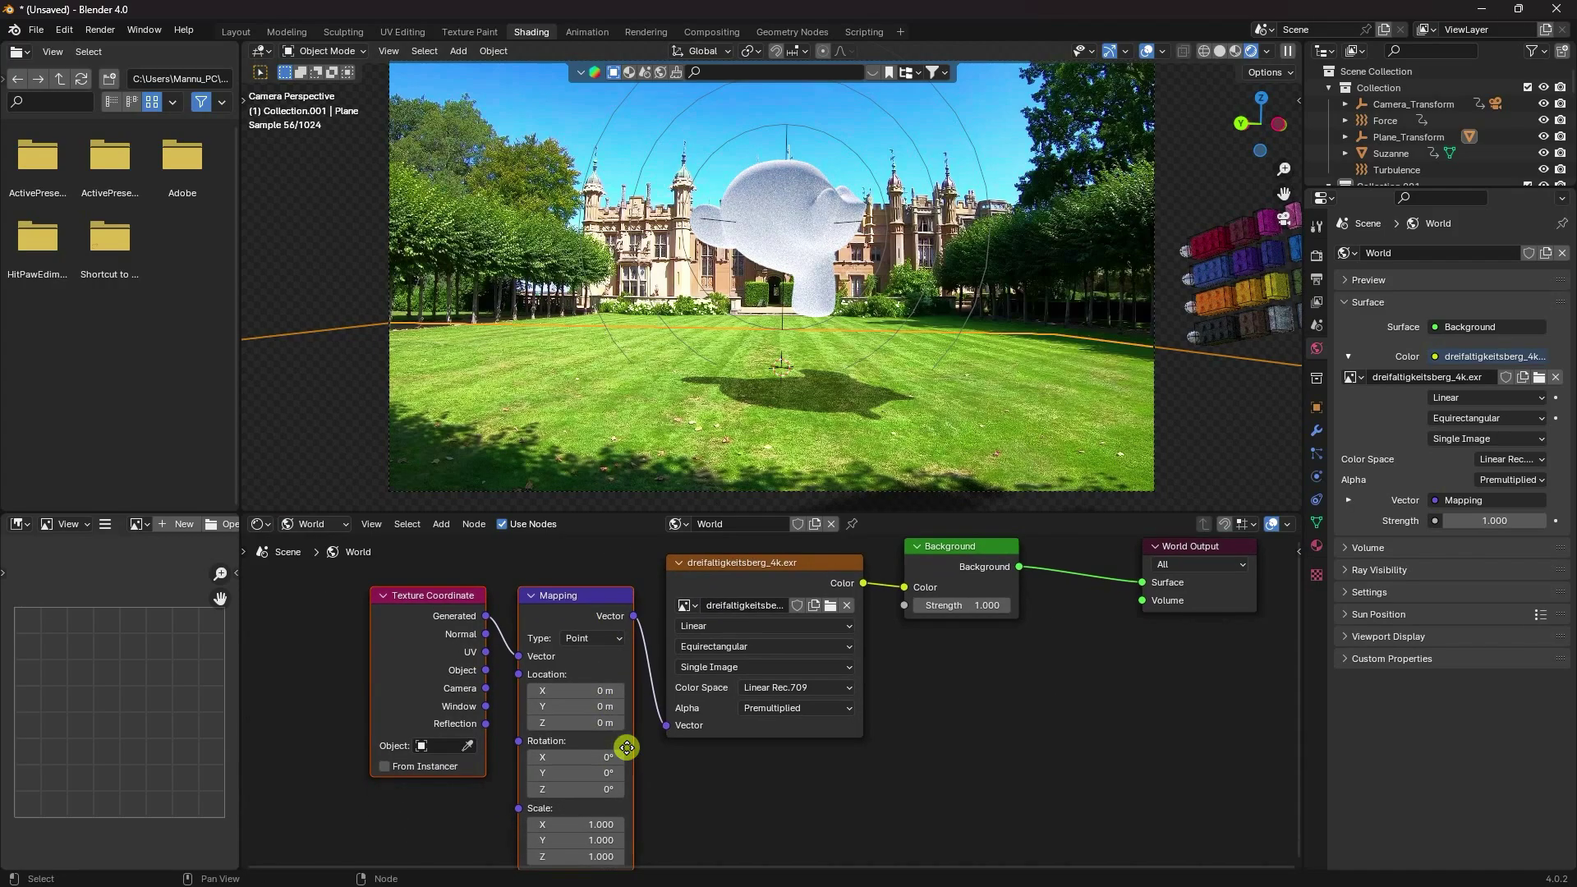
pyautogui.moveTo(495, 762); pyautogui.dragTo(1190, 223)
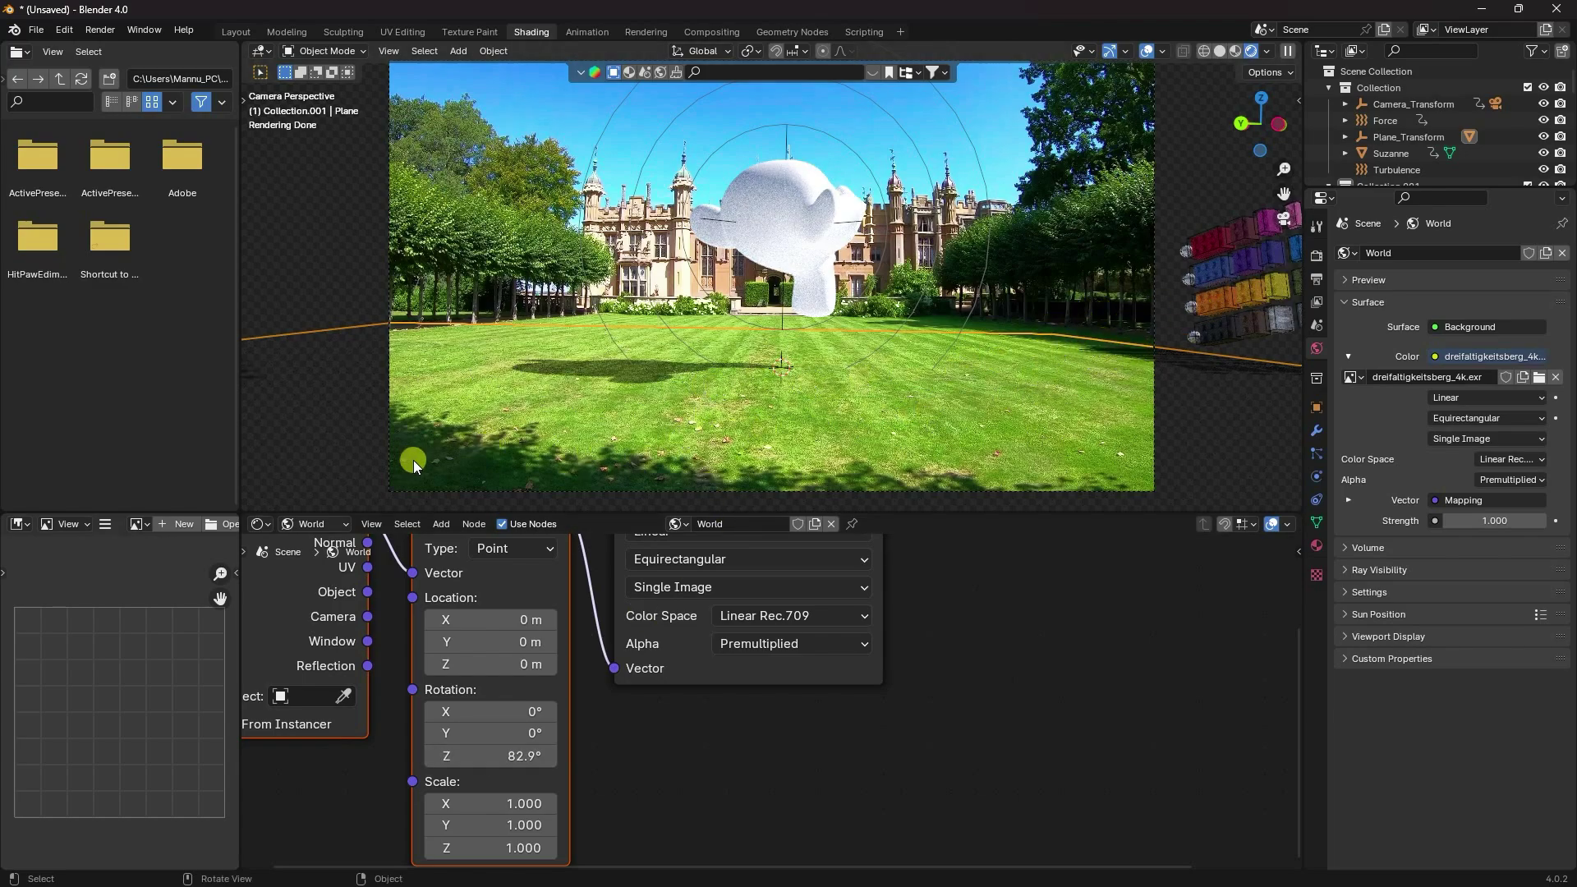
# Return to the Layout workspace and add a Sun light to the scene
pyautogui.click(236, 31)
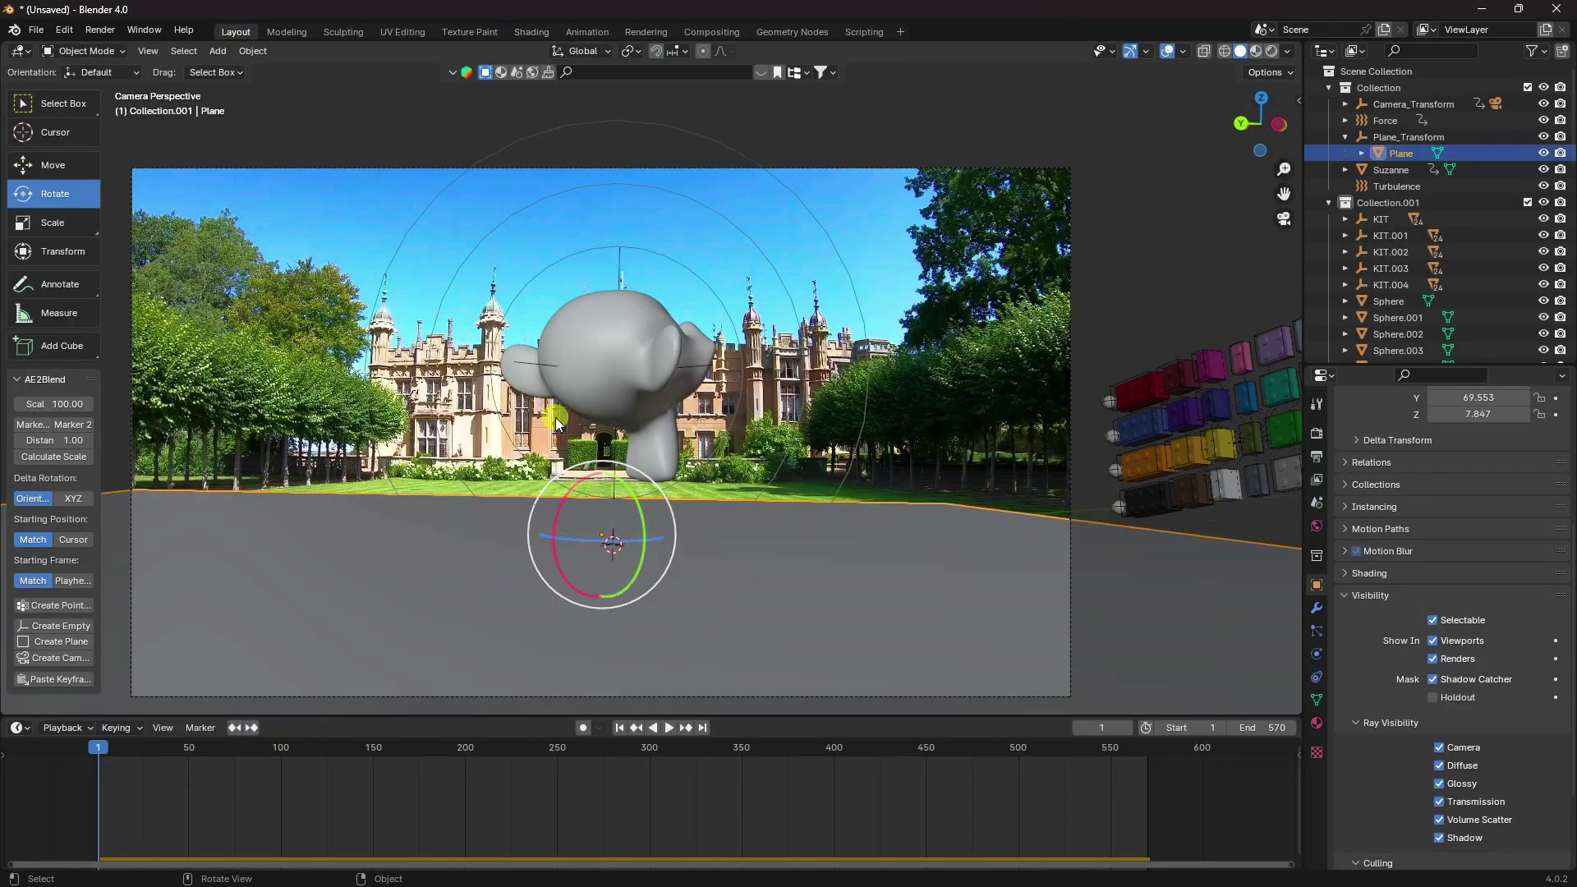
pyautogui.moveTo(555, 417); pyautogui.dragTo(675, 456, button='middle')
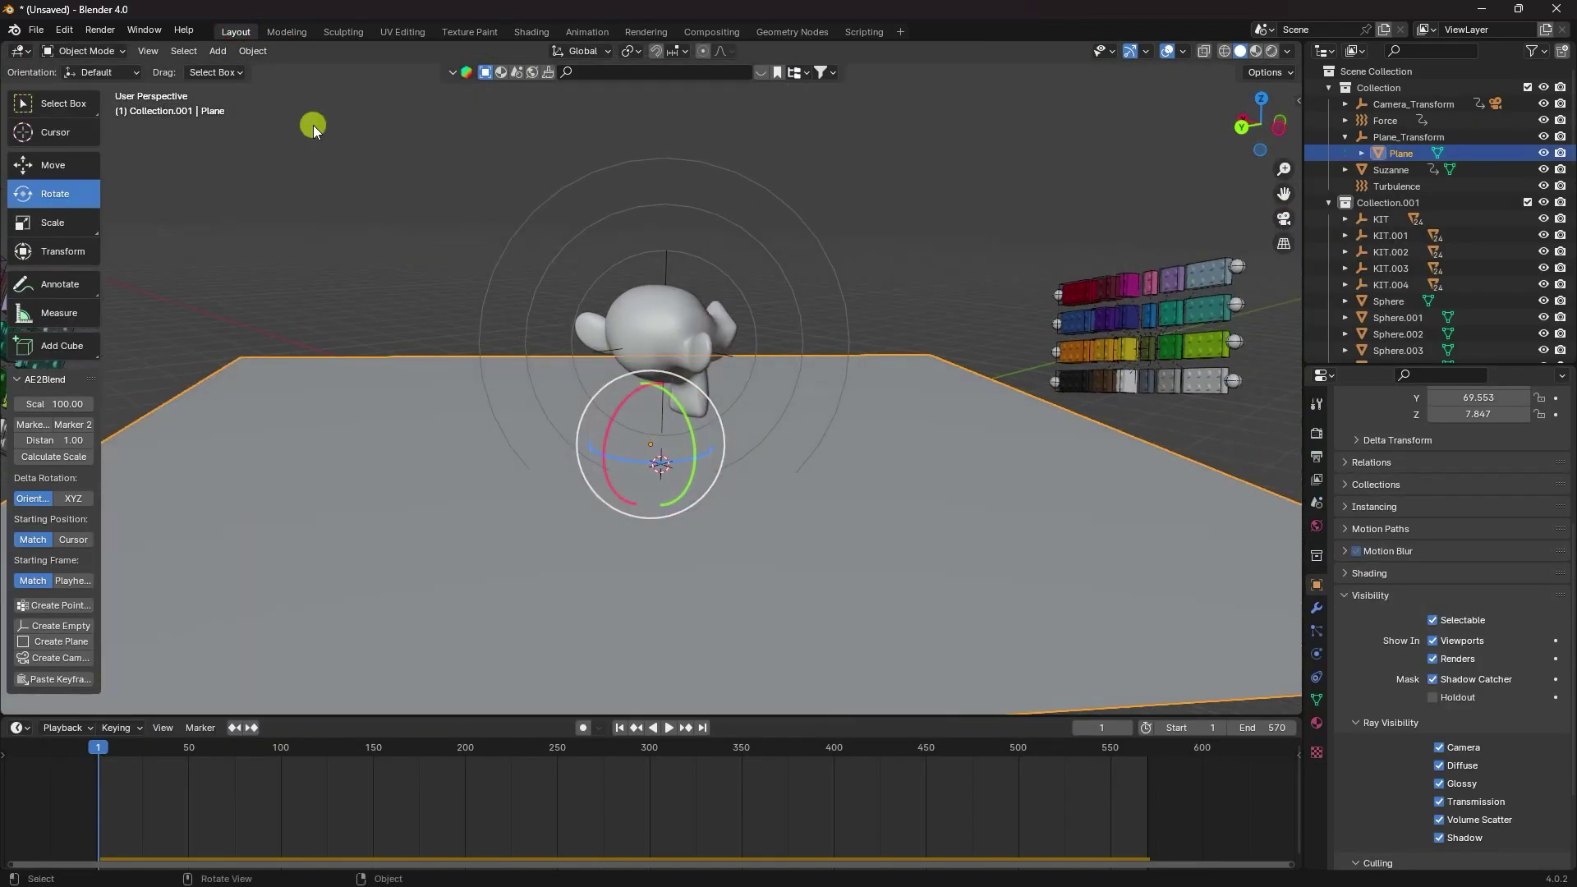
pyautogui.click(218, 57)
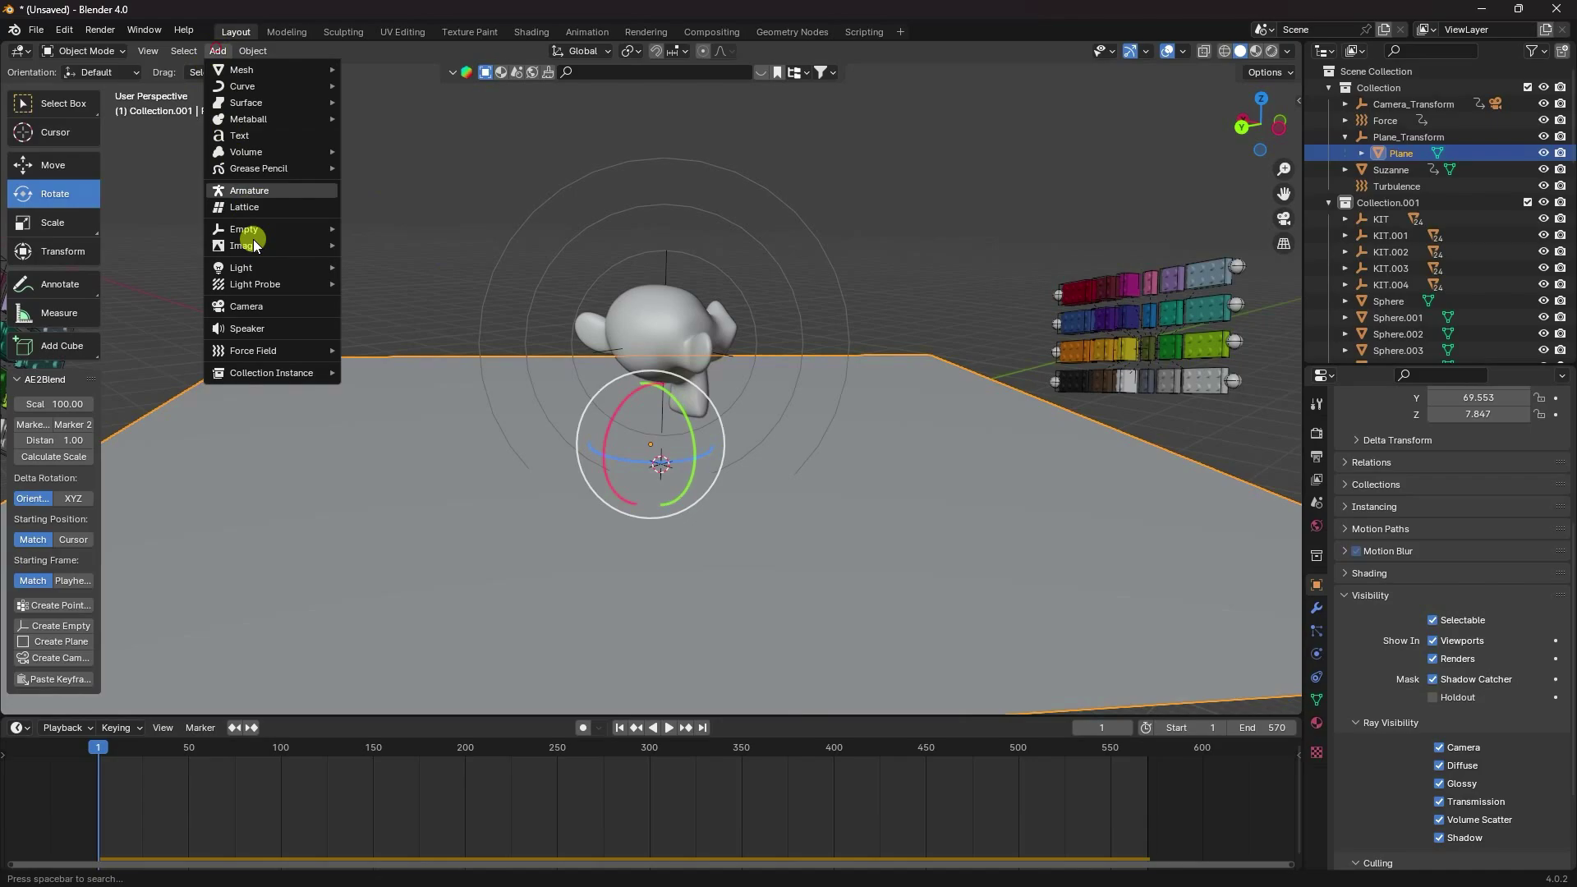
pyautogui.moveTo(291, 261)
pyautogui.click(414, 285)
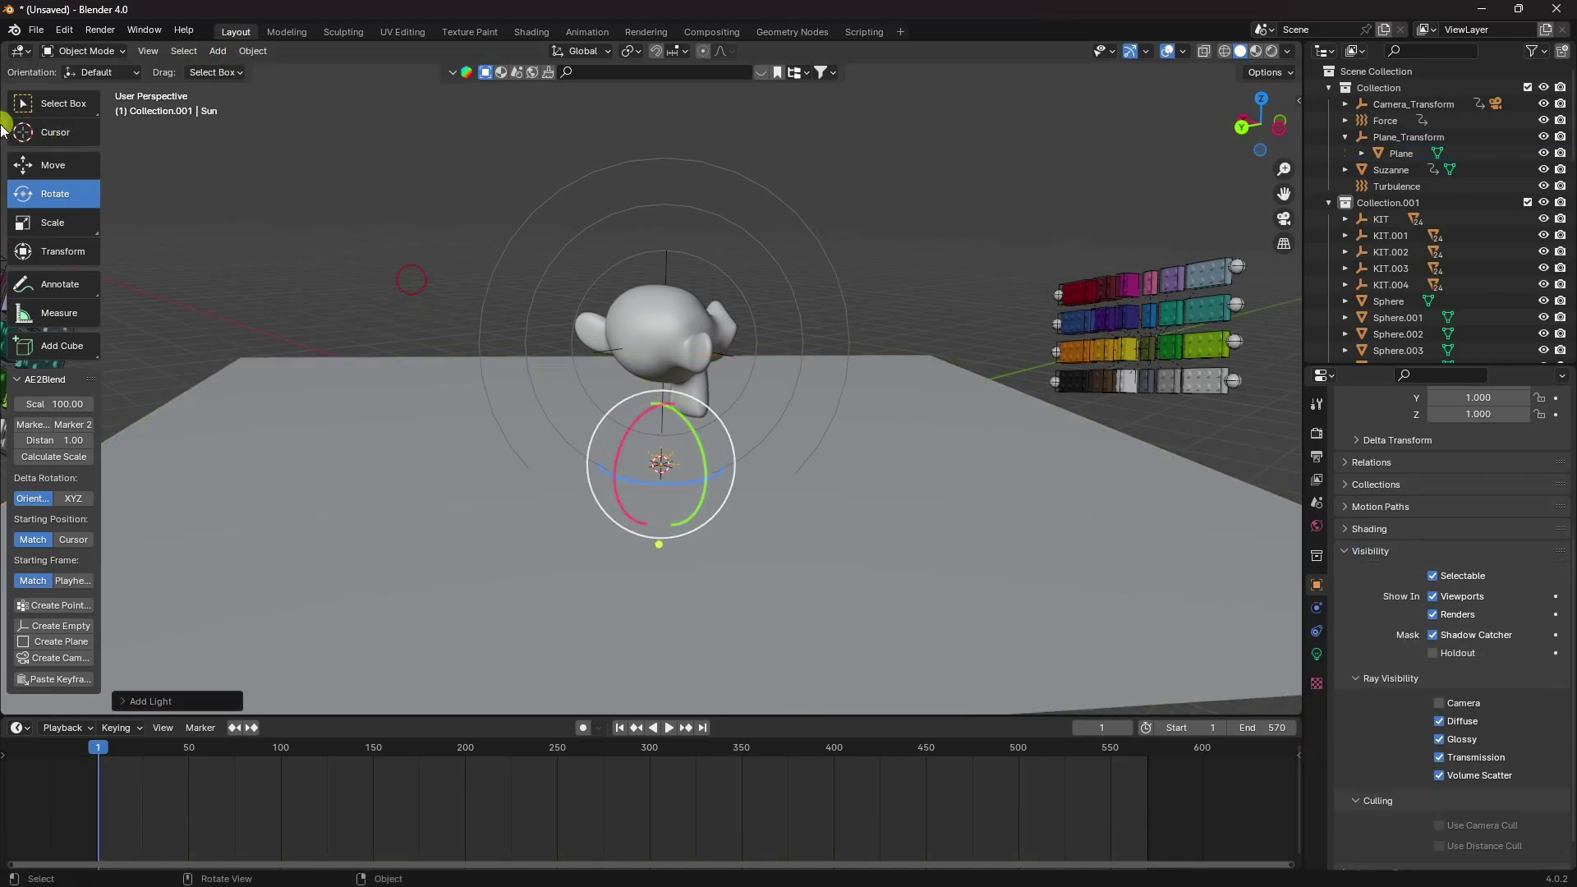
# Raise the Sun light vertically until it sits above the monkey head
pyautogui.click(53, 165)
pyautogui.moveTo(253, 244); pyautogui.dragTo(667, 387, button='middle')
pyautogui.moveTo(667, 387); pyautogui.dragTo(649, 169)
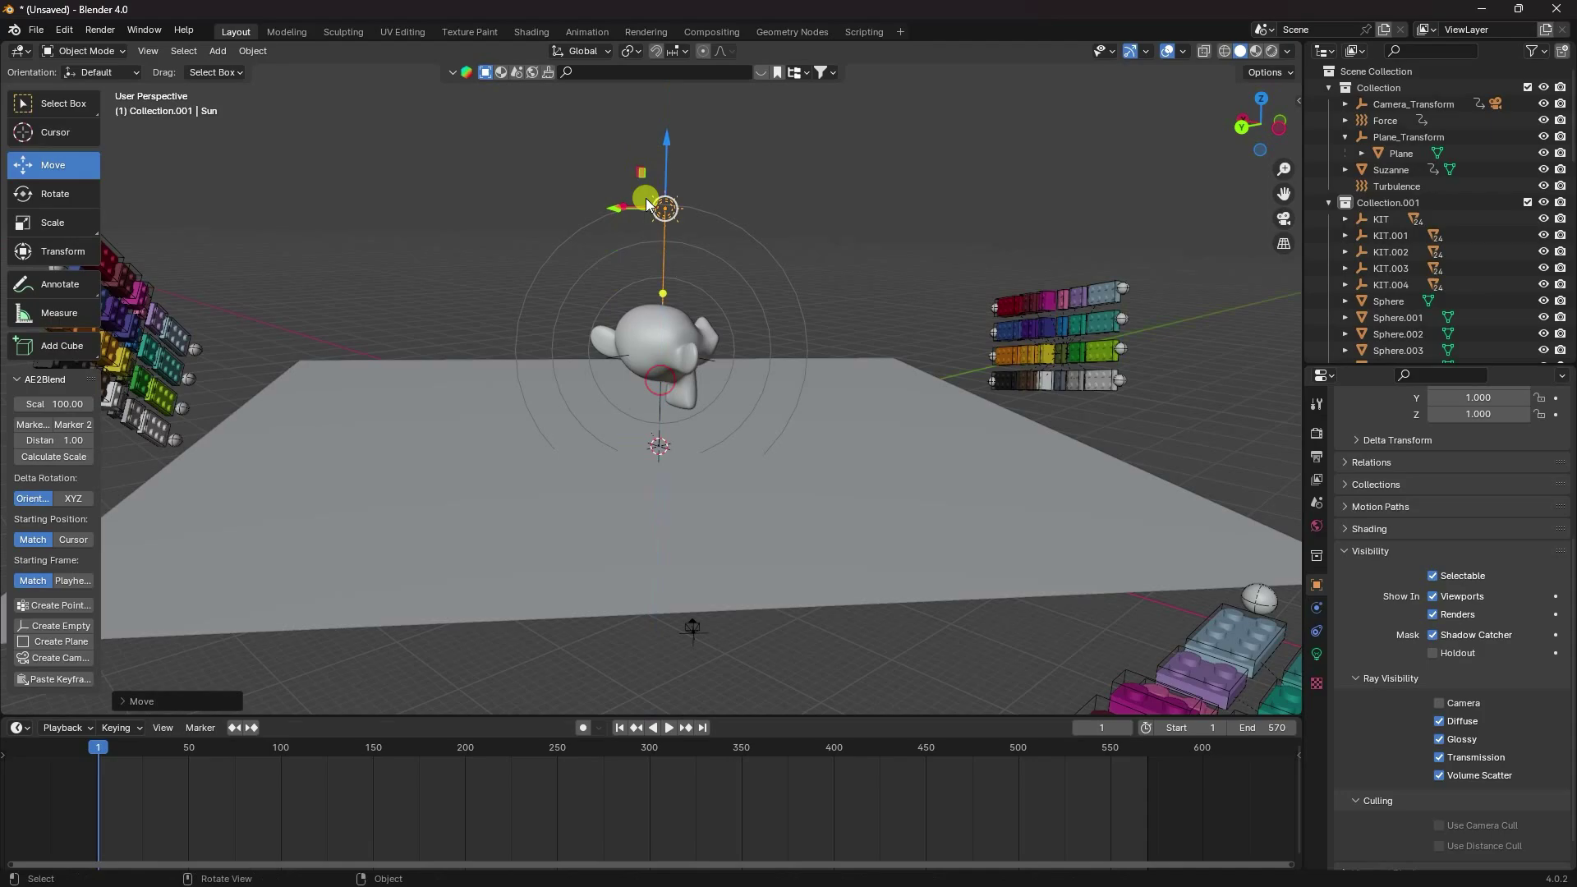
# Move the Sun light horizontally away from the monkey head, about -21 m in X and -26 m in Y
pyautogui.moveTo(648, 168); pyautogui.dragTo(610, 362, button='middle')
pyautogui.press('KP_7')
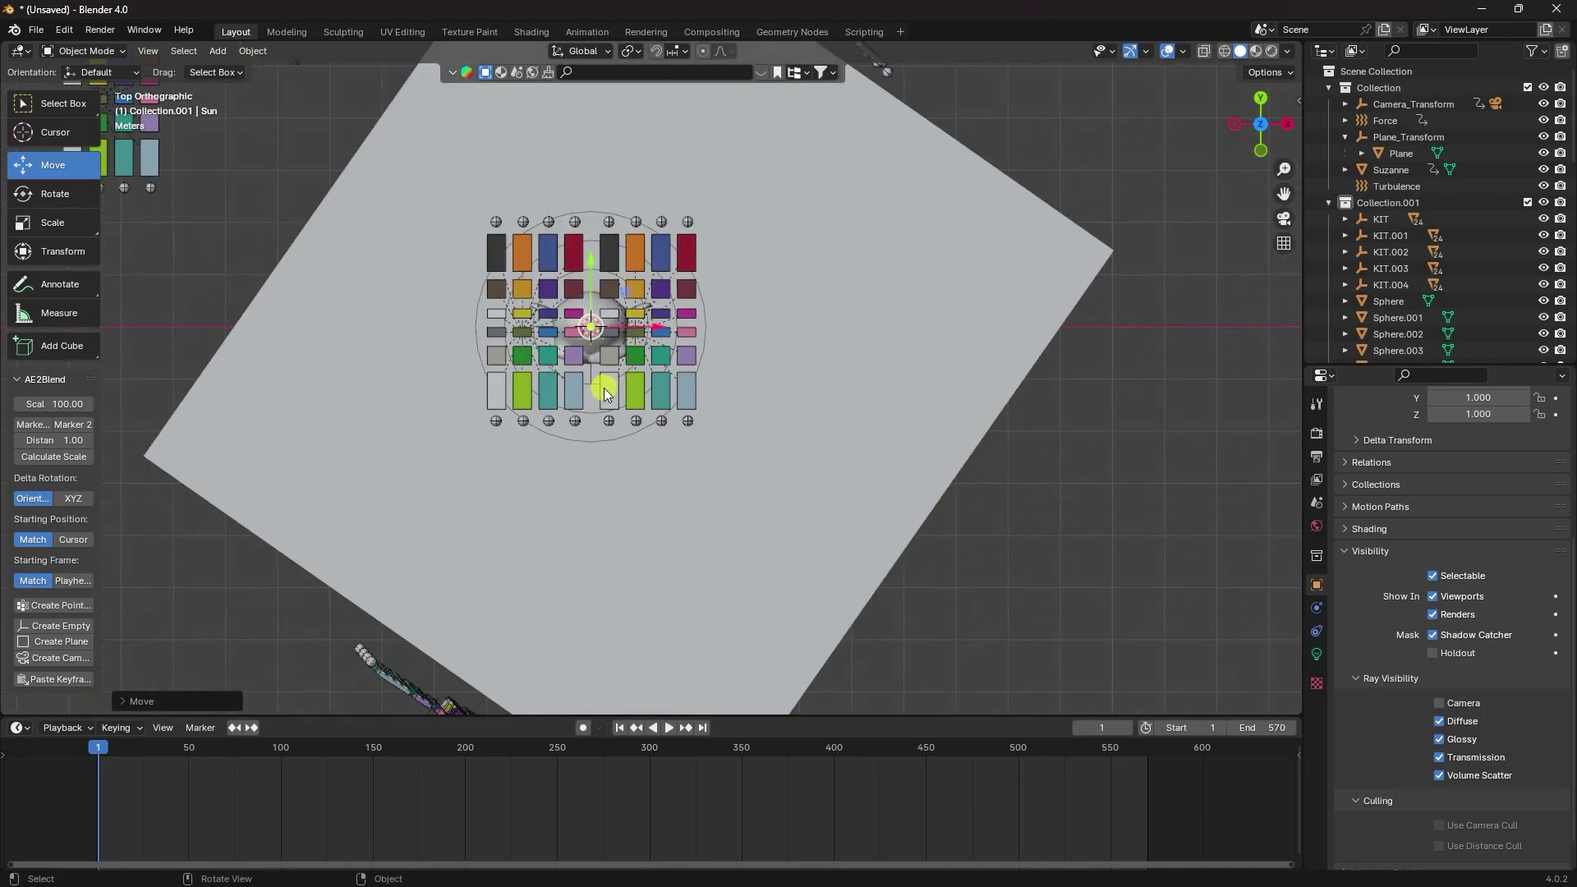
pyautogui.press('KP_0')
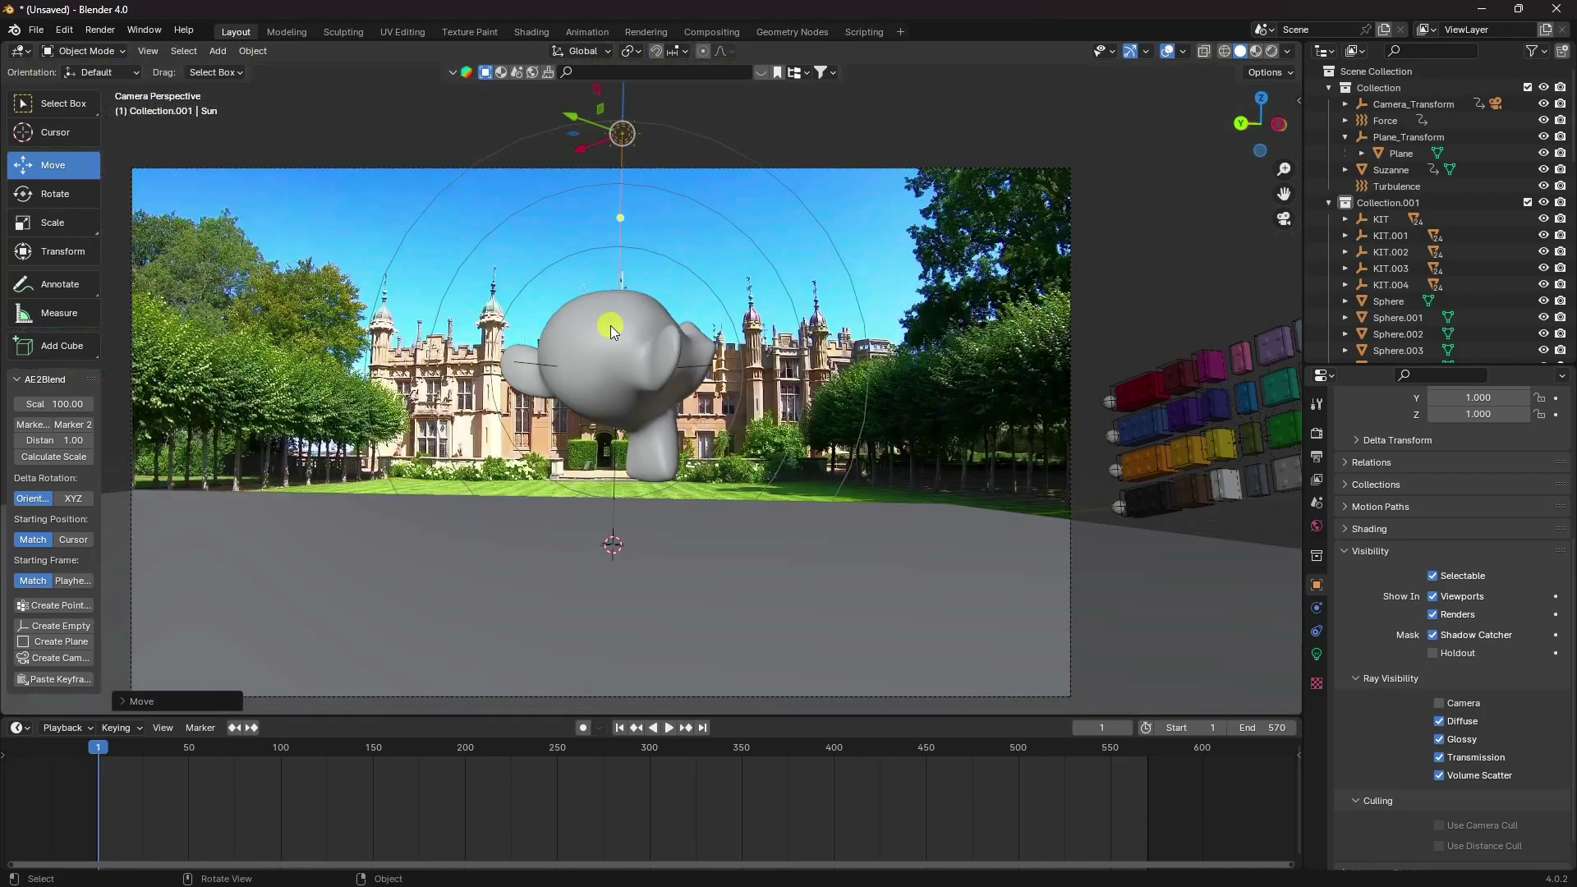
pyautogui.moveTo(610, 194); pyautogui.dragTo(586, 271, button='middle')
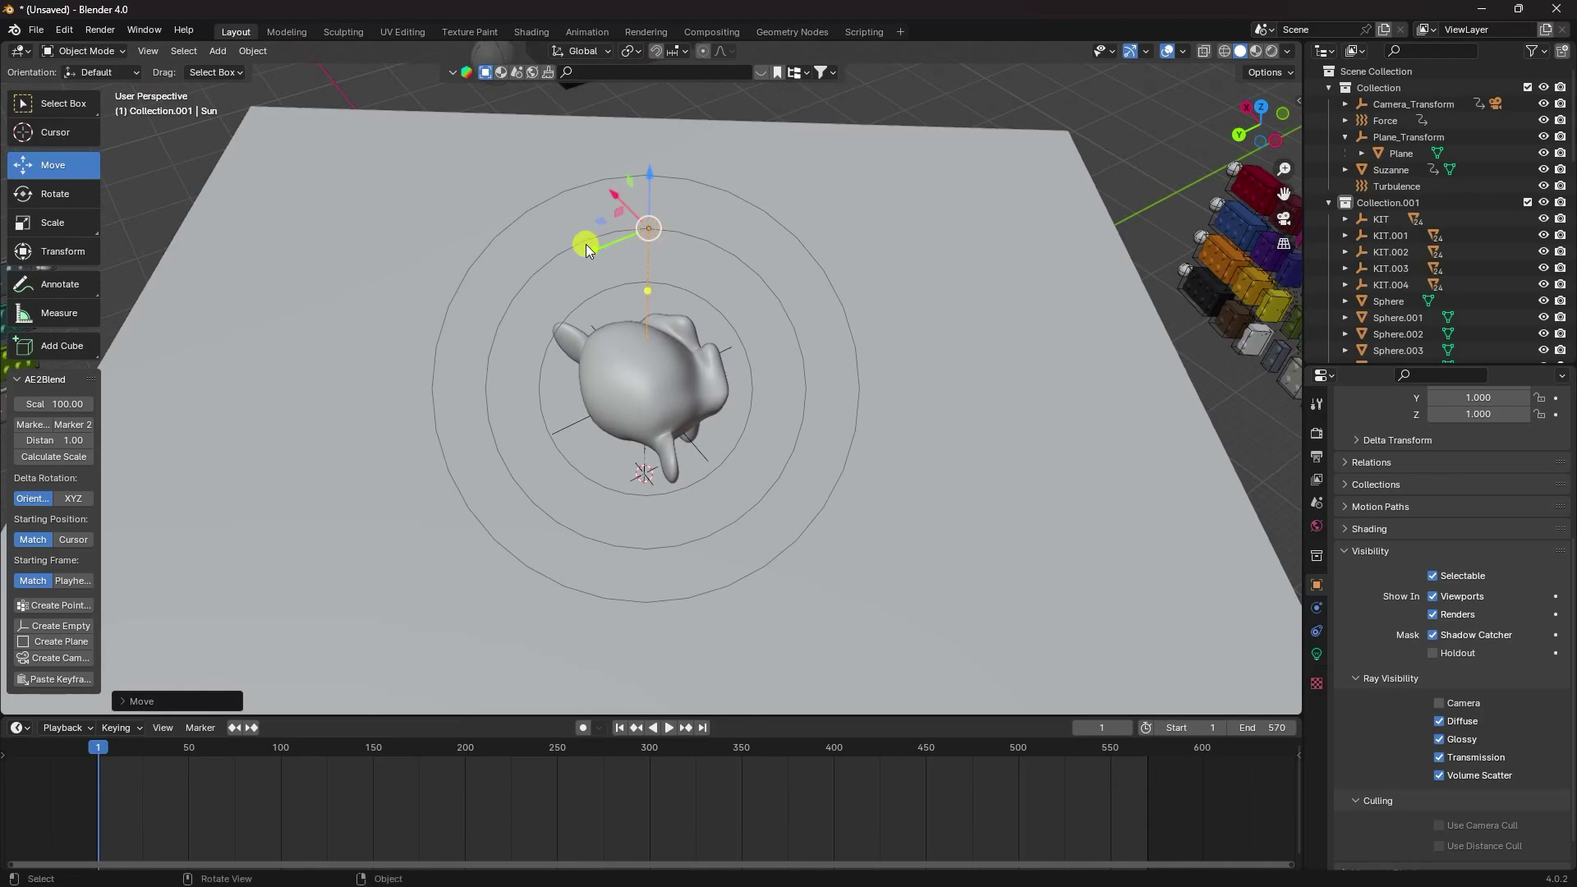
pyautogui.moveTo(604, 232); pyautogui.dragTo(1007, 257)
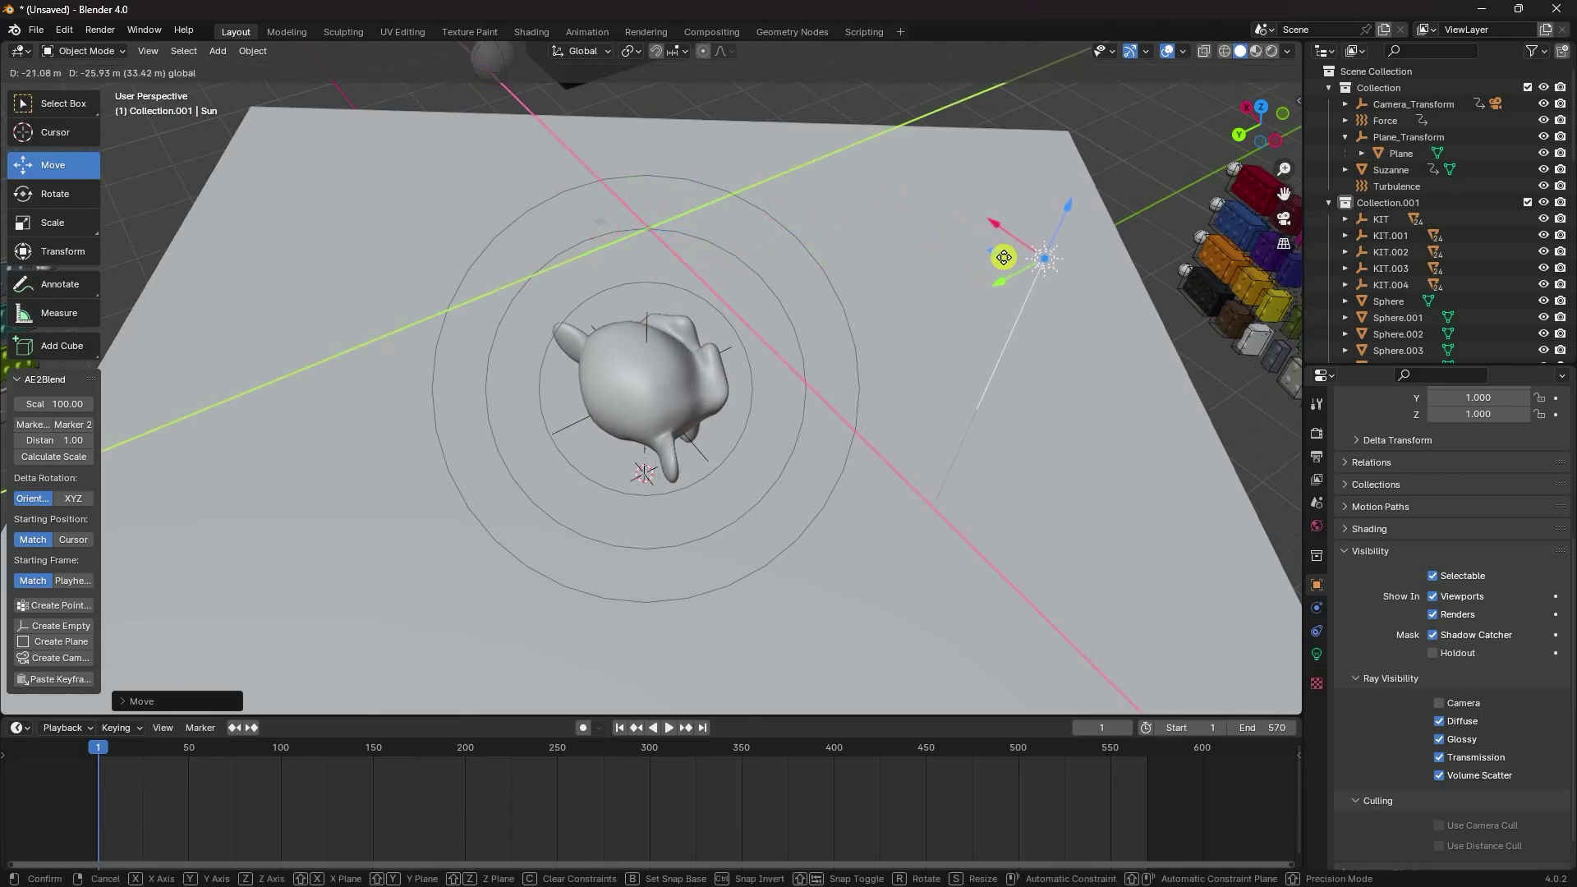
pyautogui.moveTo(1008, 257); pyautogui.dragTo(1010, 306, button='middle')
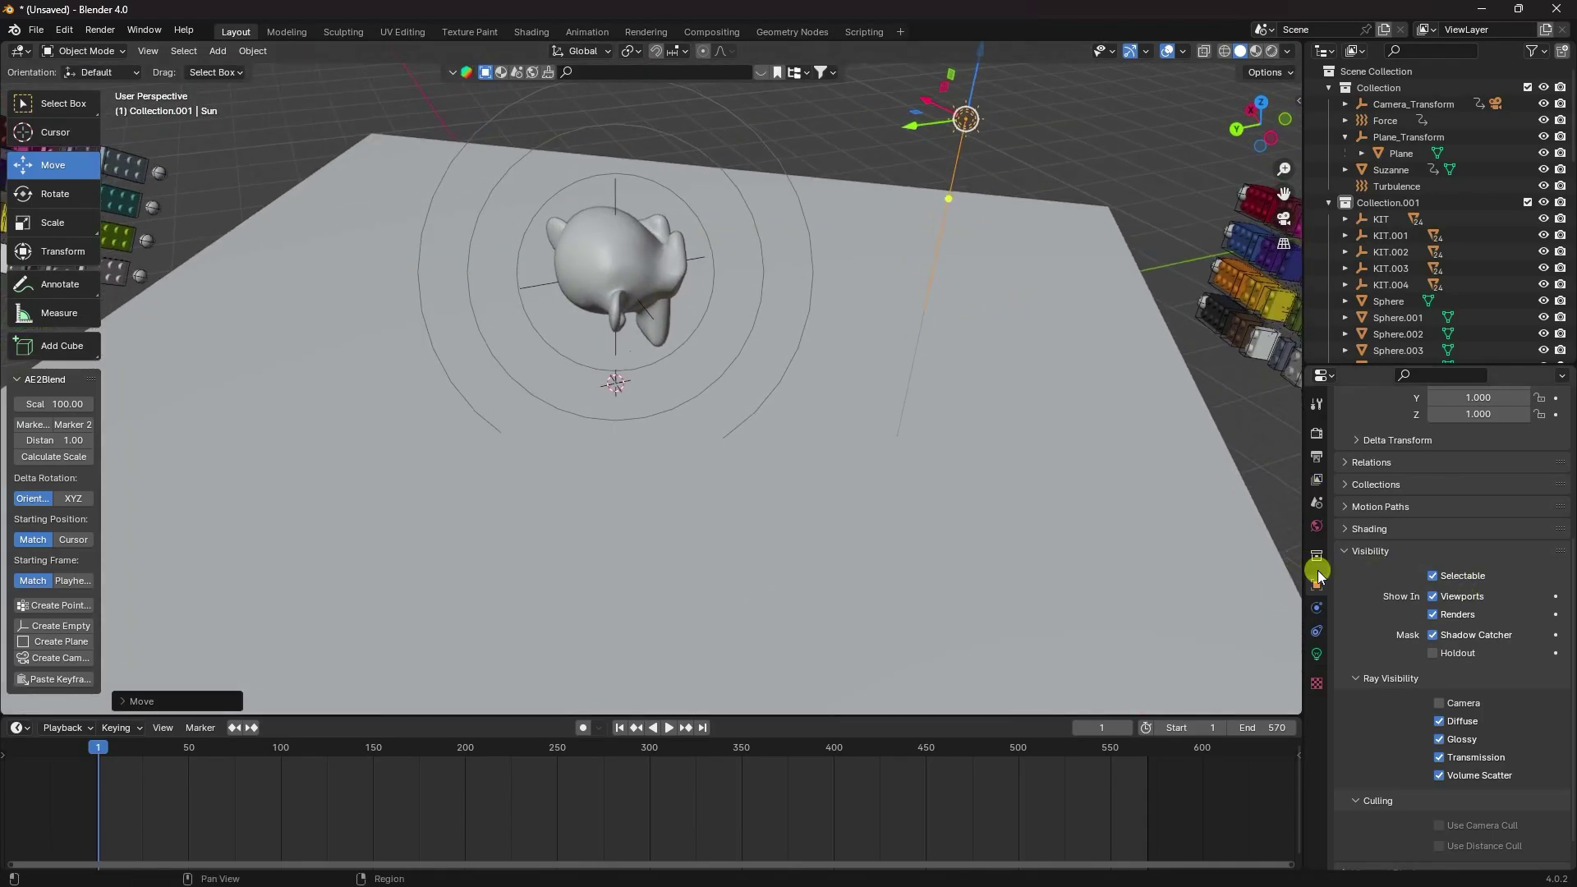
# Rotate the Sun light to -44° in Y and 38° in Z, and return to the camera view
pyautogui.scroll(5, 1413, 580)
pyautogui.moveTo(1474, 551); pyautogui.dragTo(830, 415)
pyautogui.moveTo(831, 415); pyautogui.dragTo(681, 419, button='middle')
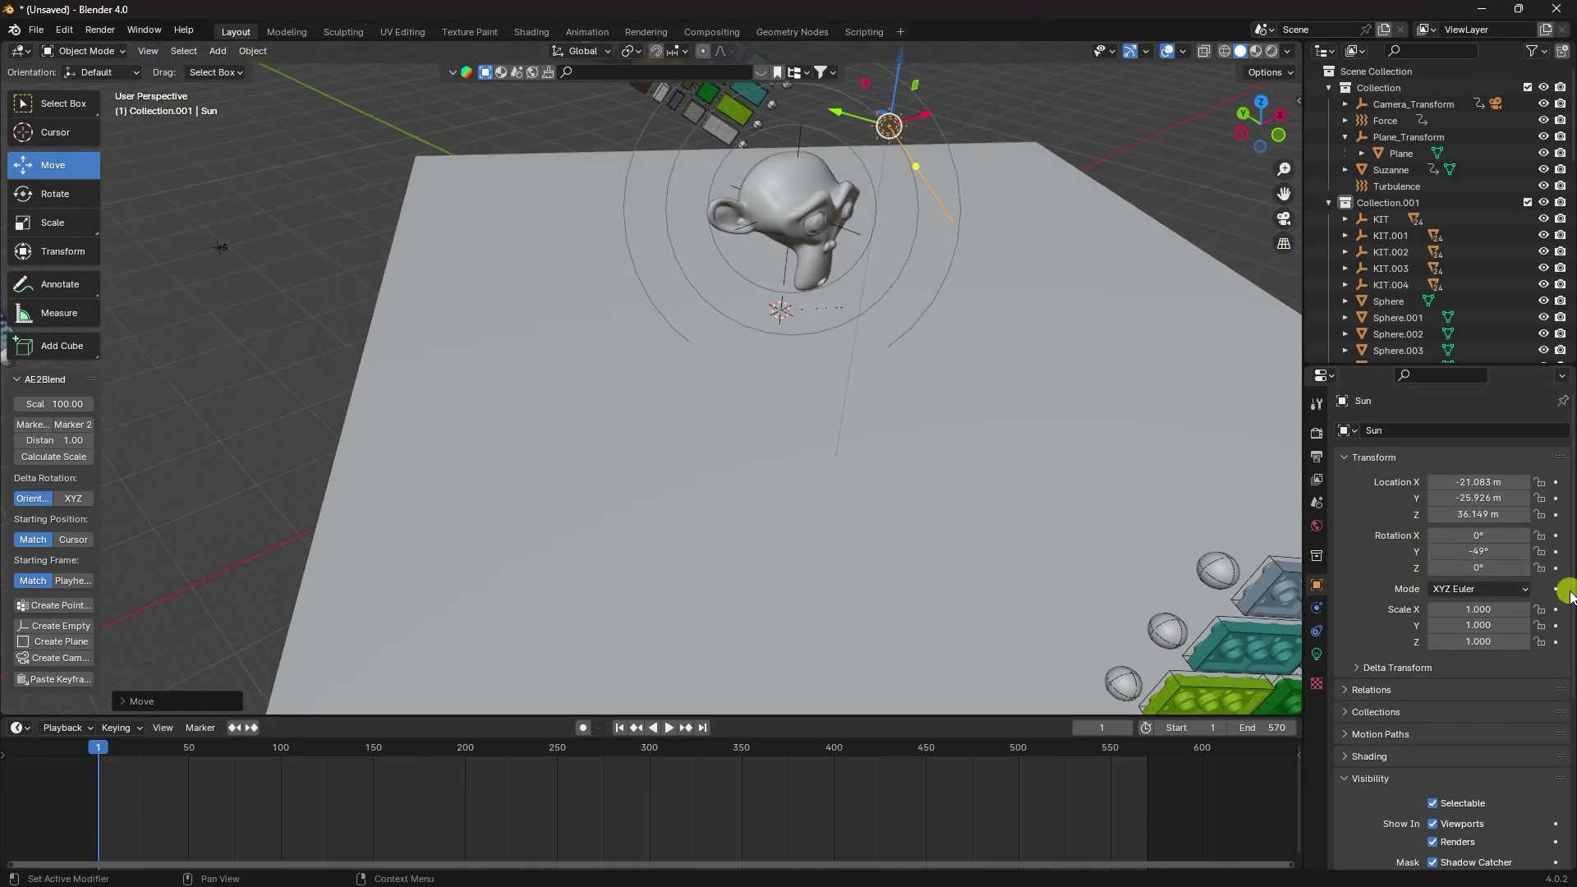
pyautogui.moveTo(1476, 565); pyautogui.dragTo(251, 573)
pyautogui.moveTo(1471, 553)
pyautogui.mouseDown()
pyautogui.moveTo(200, 551)
pyautogui.moveTo(1471, 547)
pyautogui.mouseUp()
pyautogui.moveTo(846, 415); pyautogui.dragTo(1083, 363, button='middle')
pyautogui.moveTo(1516, 556); pyautogui.dragTo(229, 553)
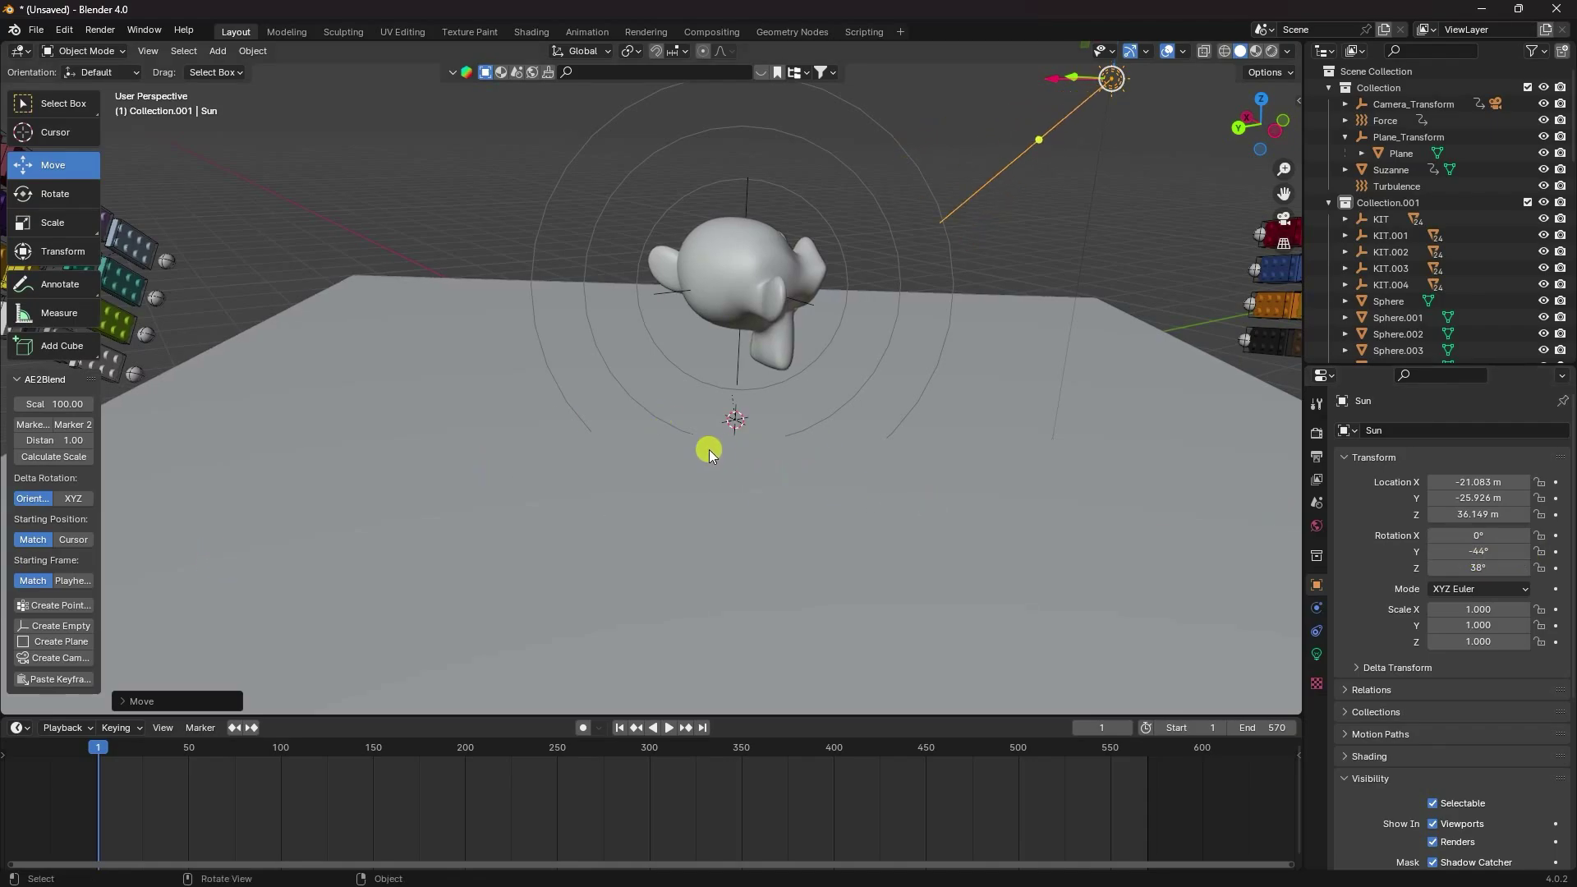
pyautogui.press('KP_0')
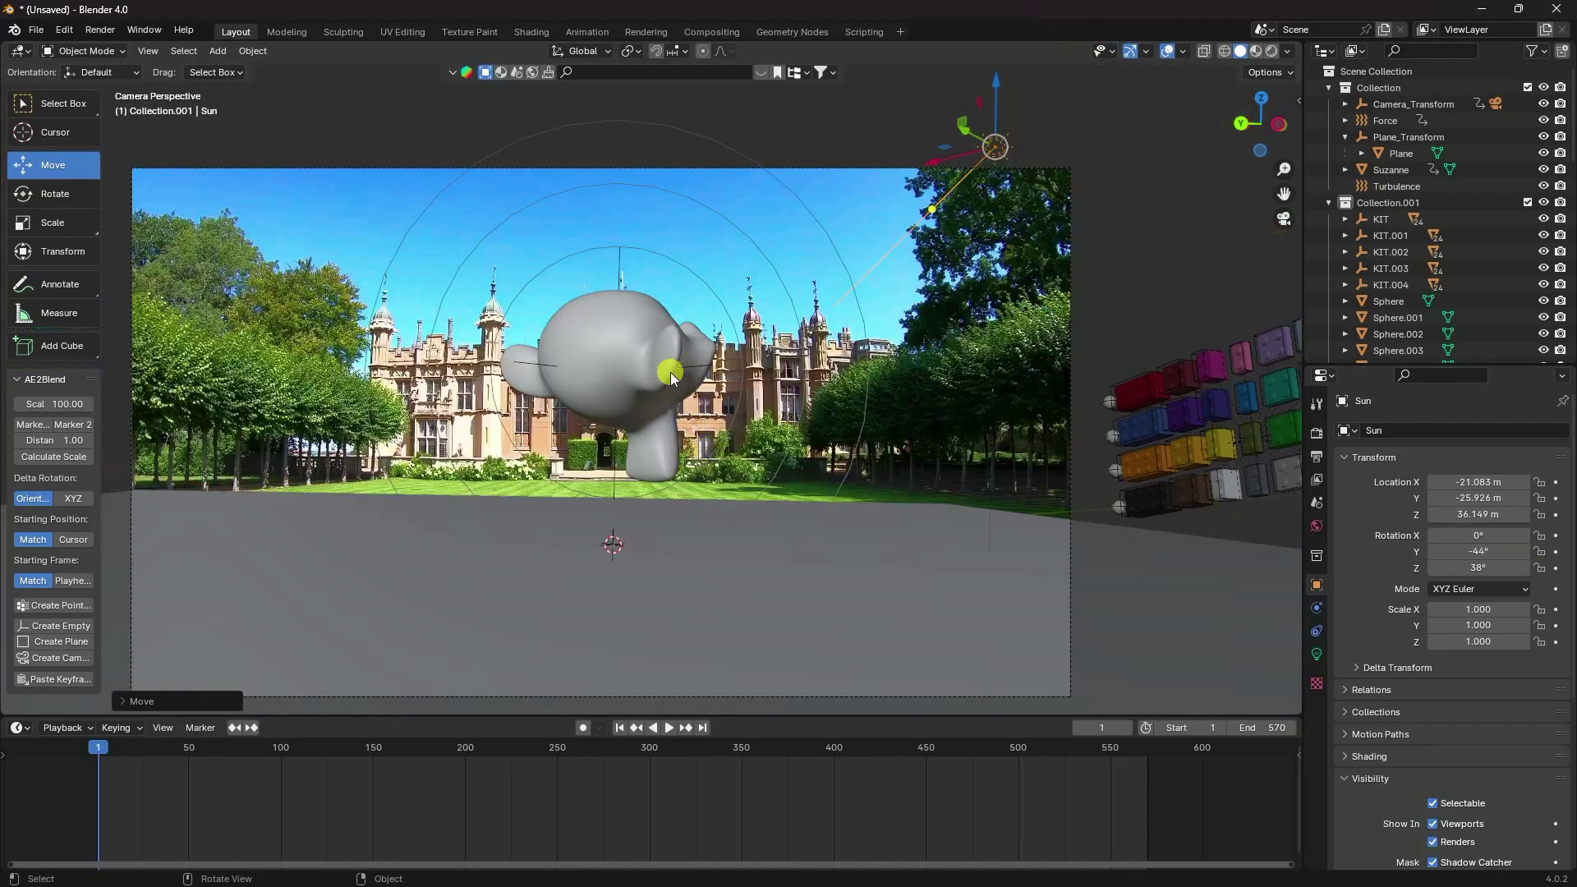
# Set the render output path to a new folder on the Desktop, keeping the name New Folder, with the file name 1
pyautogui.click(1317, 456)
pyautogui.scroll(-3, 1351, 727)
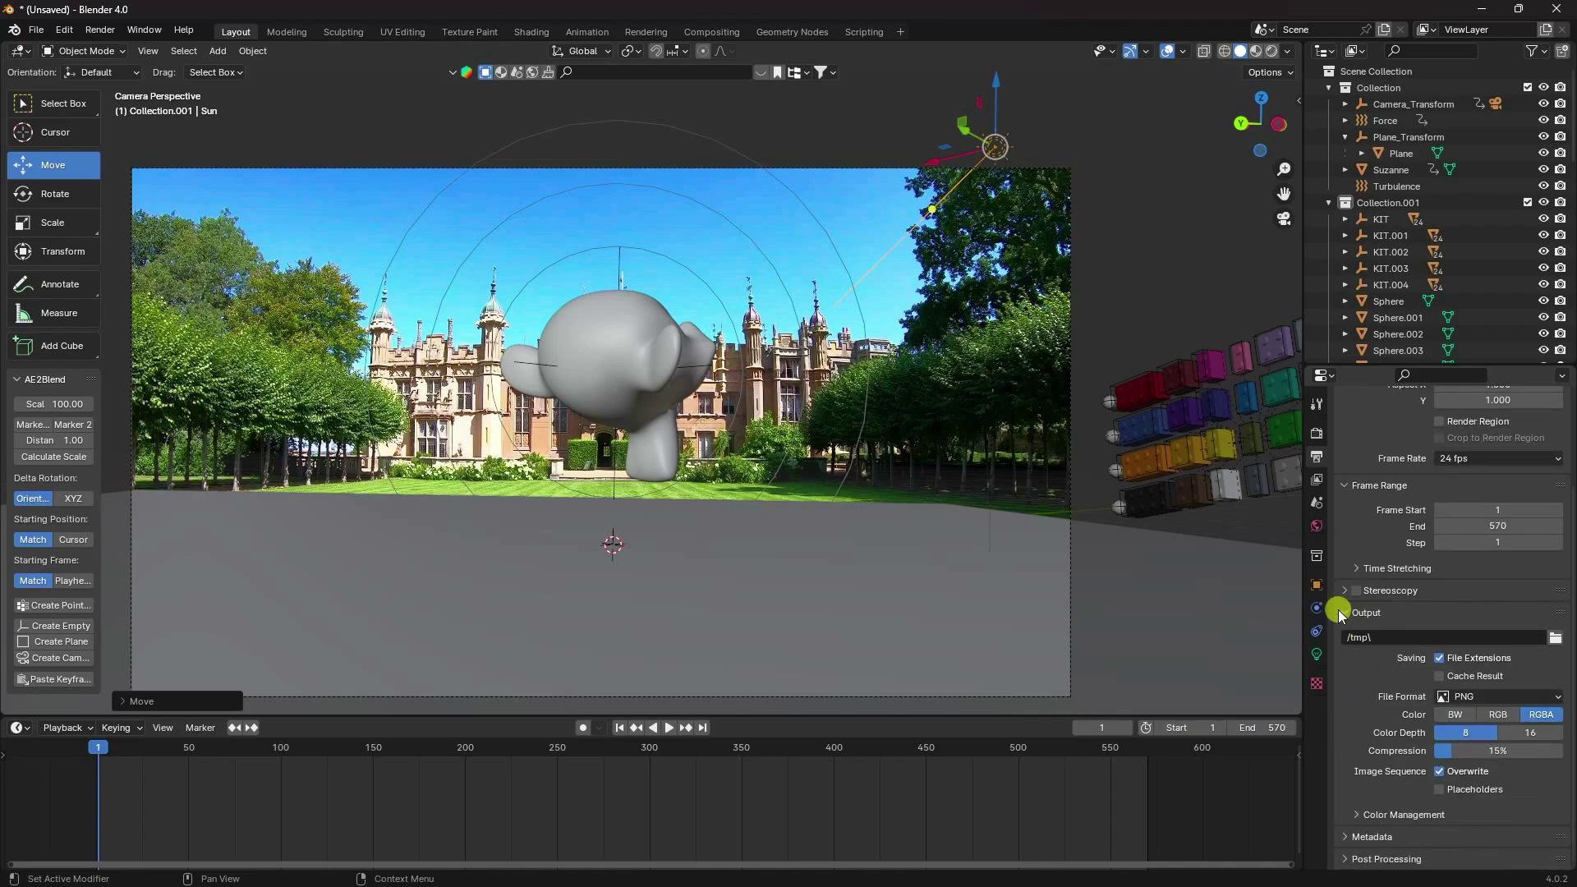
pyautogui.click(1551, 638)
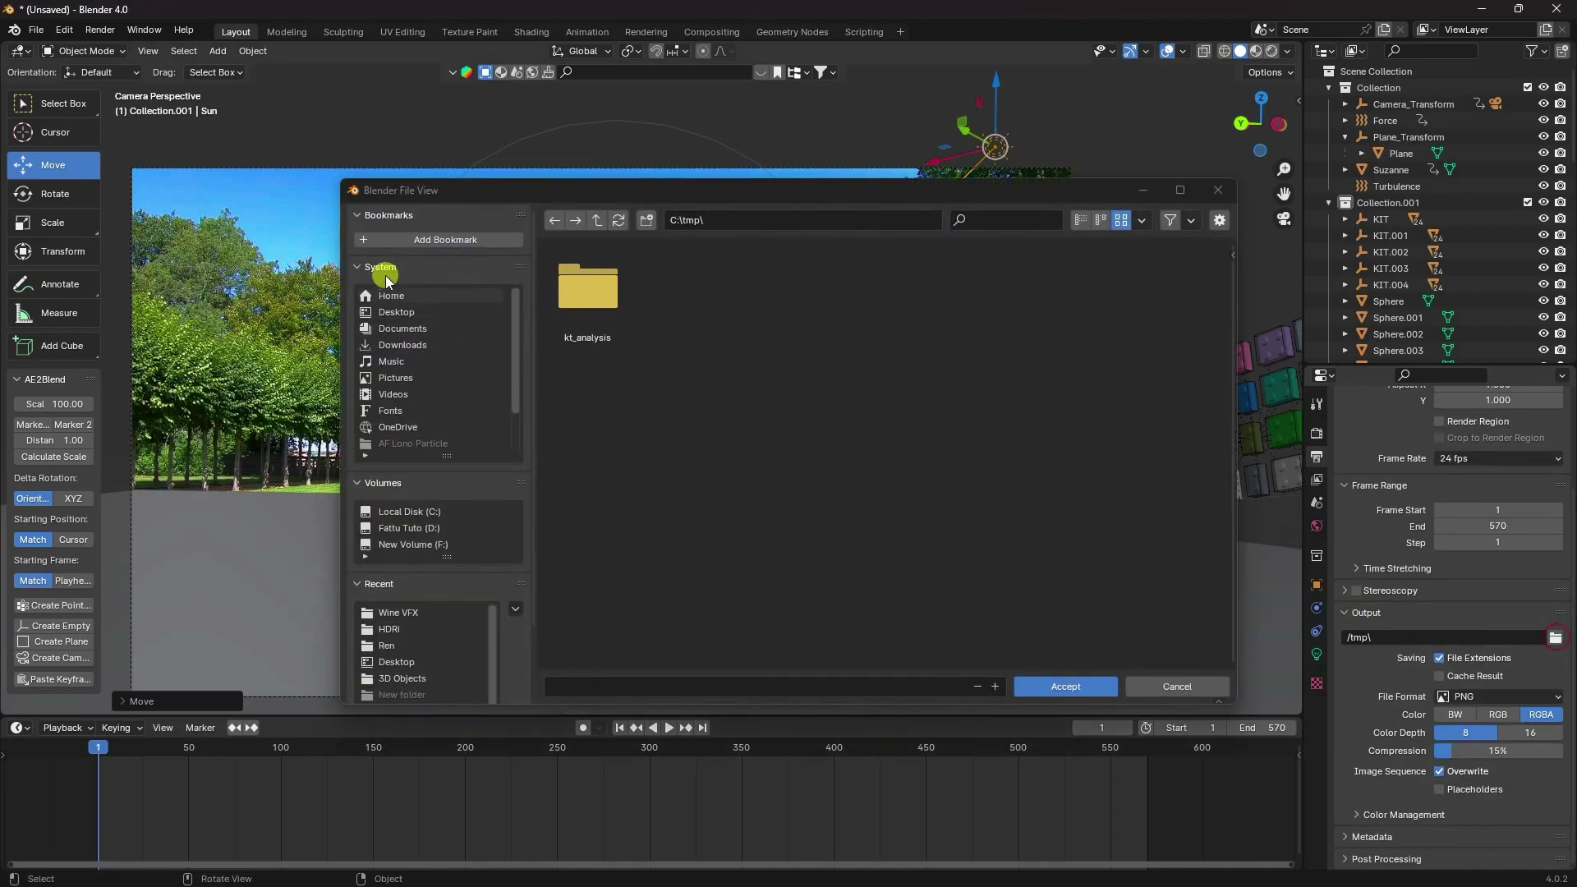
pyautogui.click(396, 312)
pyautogui.rightClick(698, 528)
pyautogui.click(645, 595)
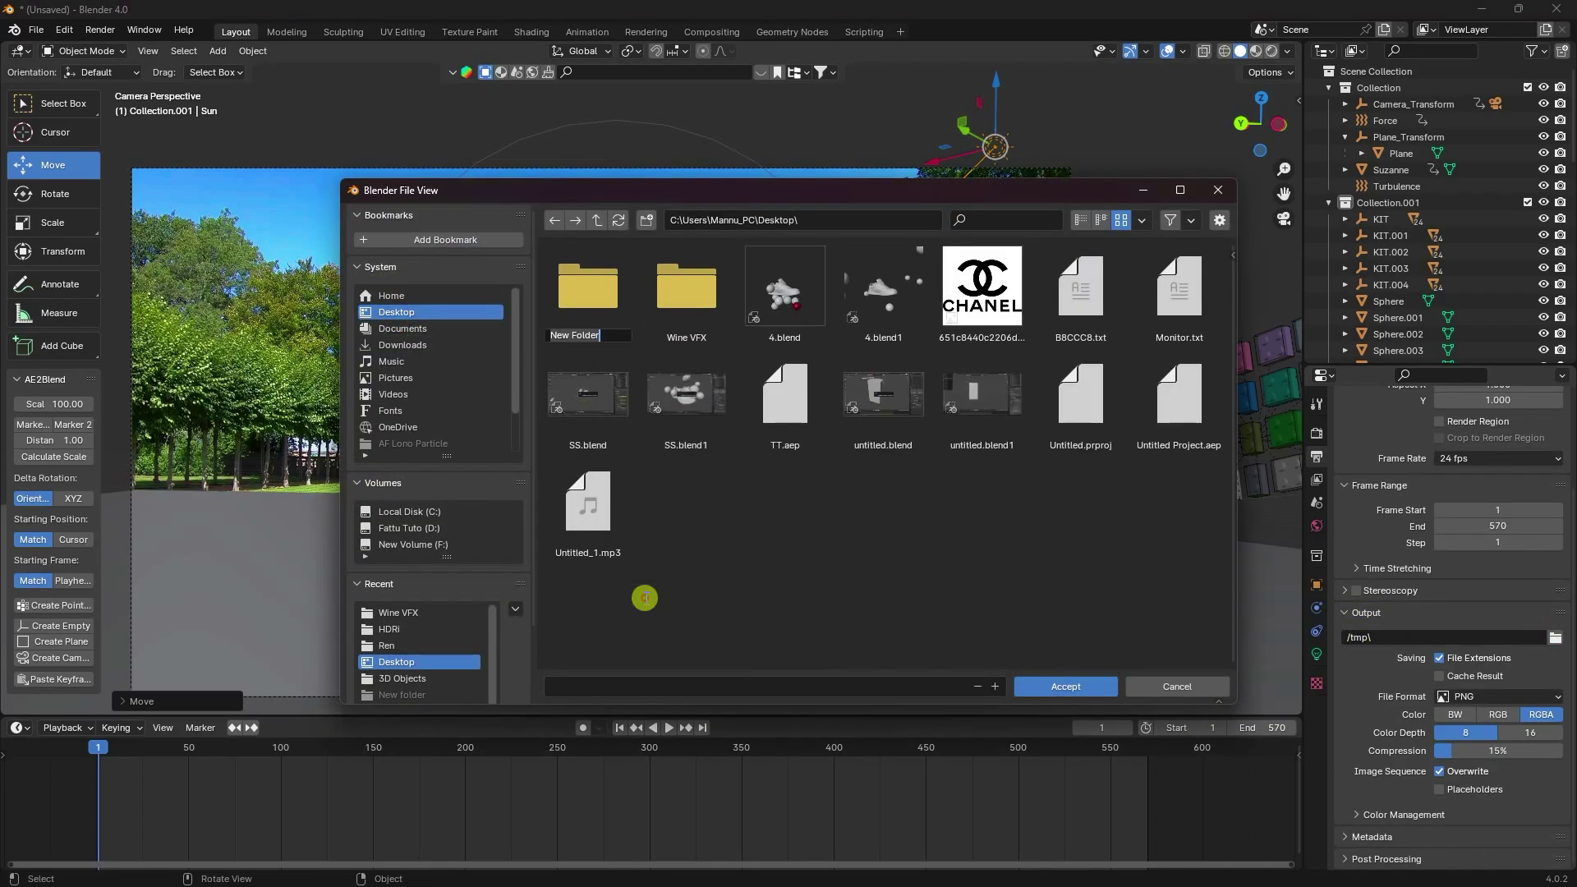
pyautogui.press('Return')
pyautogui.click(613, 688)
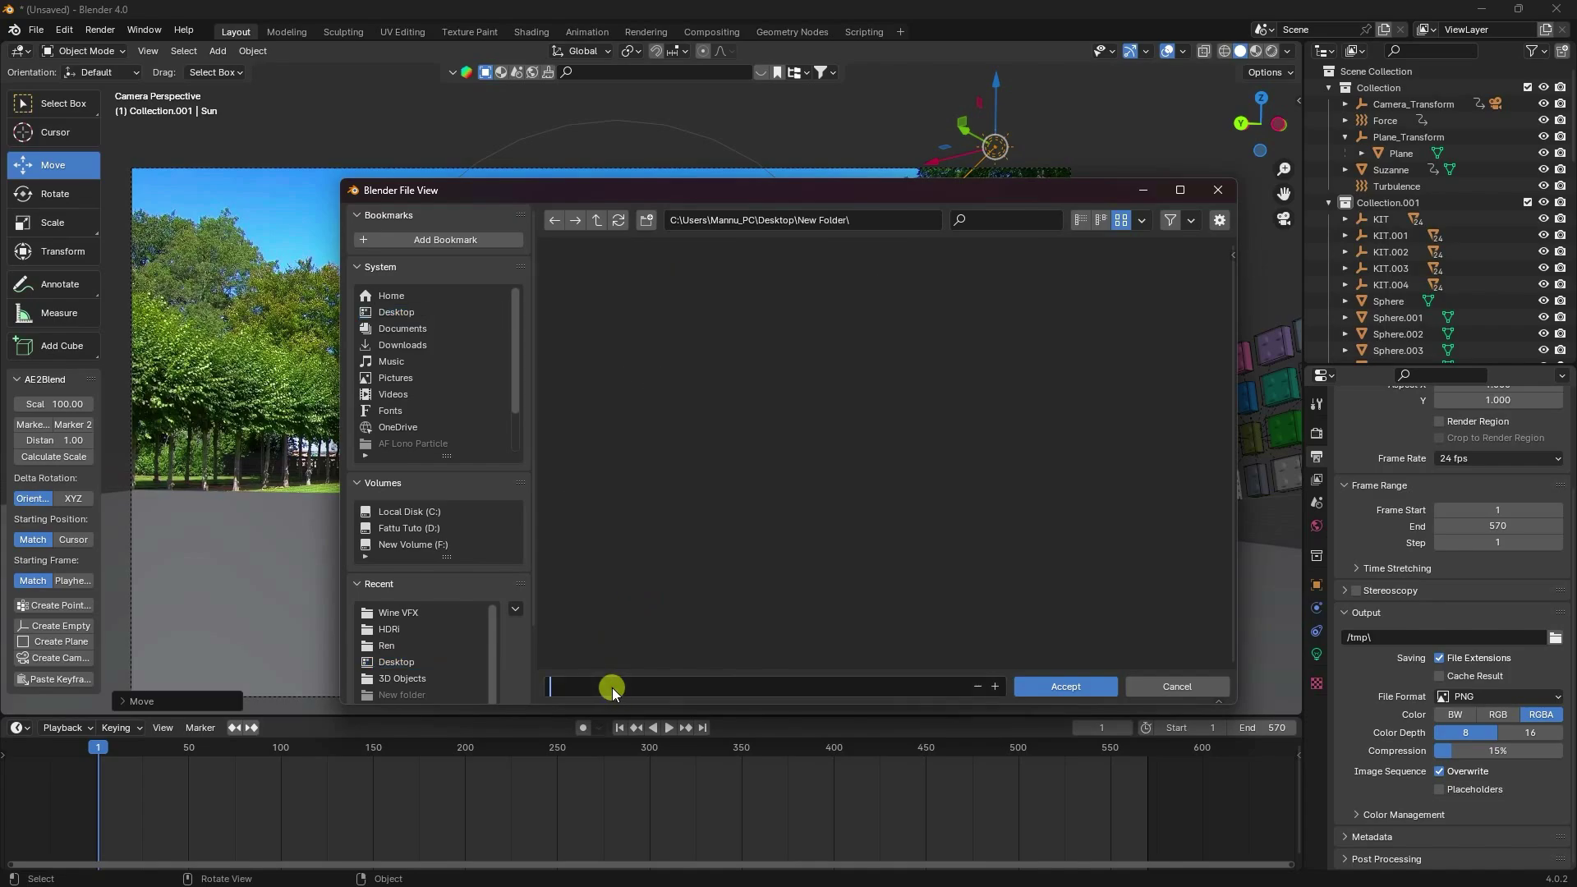
pyautogui.write('1')
pyautogui.click(1056, 684)
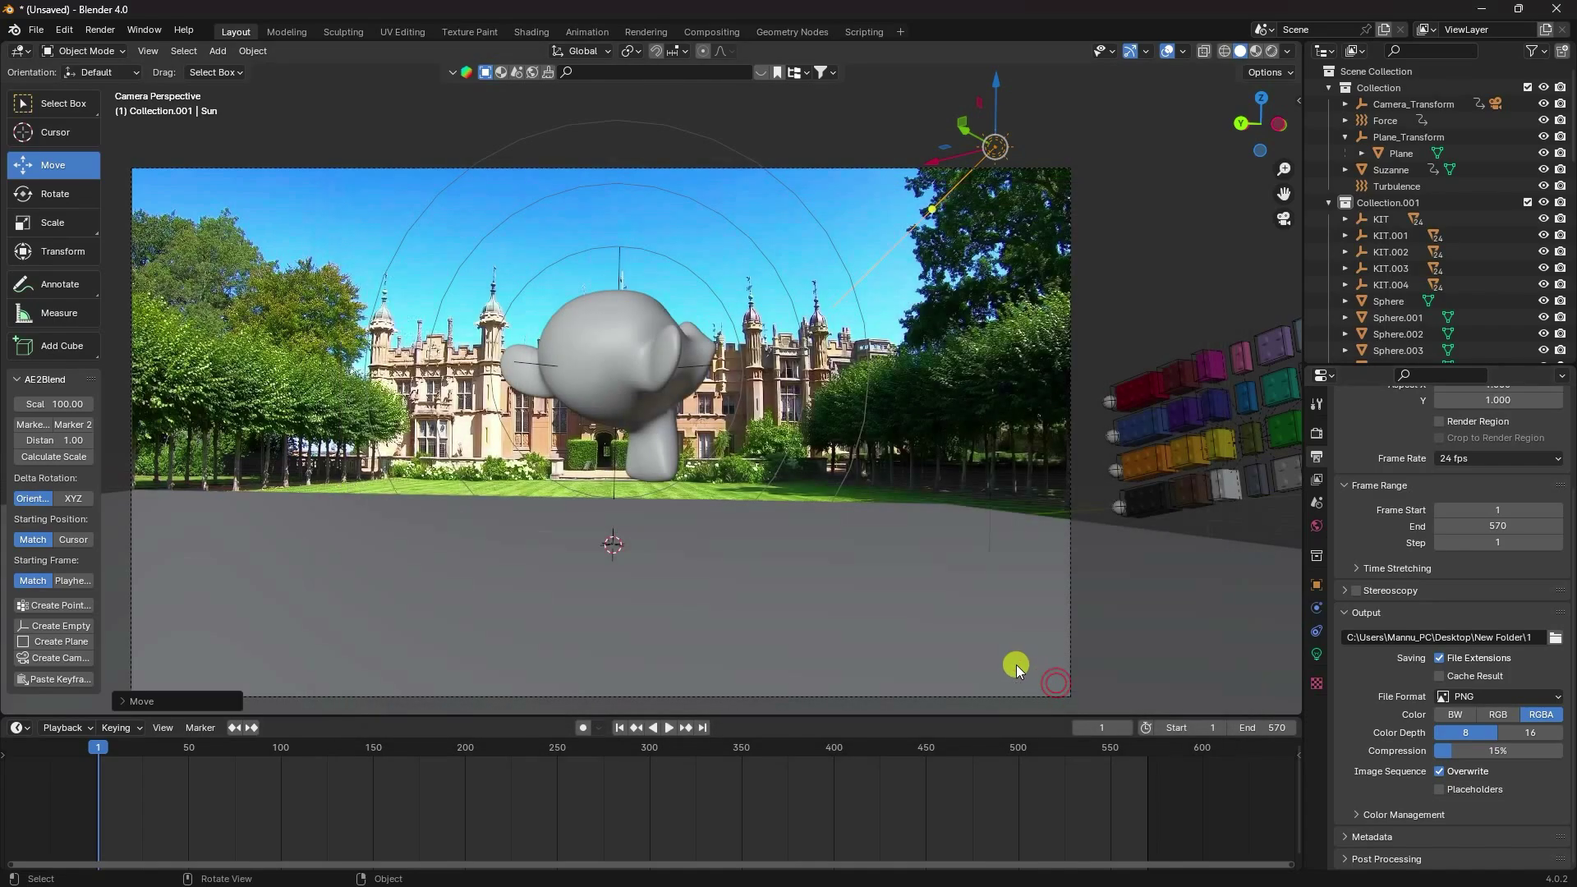
# Check the rigid body world's baked cache and play the simulation through the camera from frame 1
pyautogui.click(622, 729)
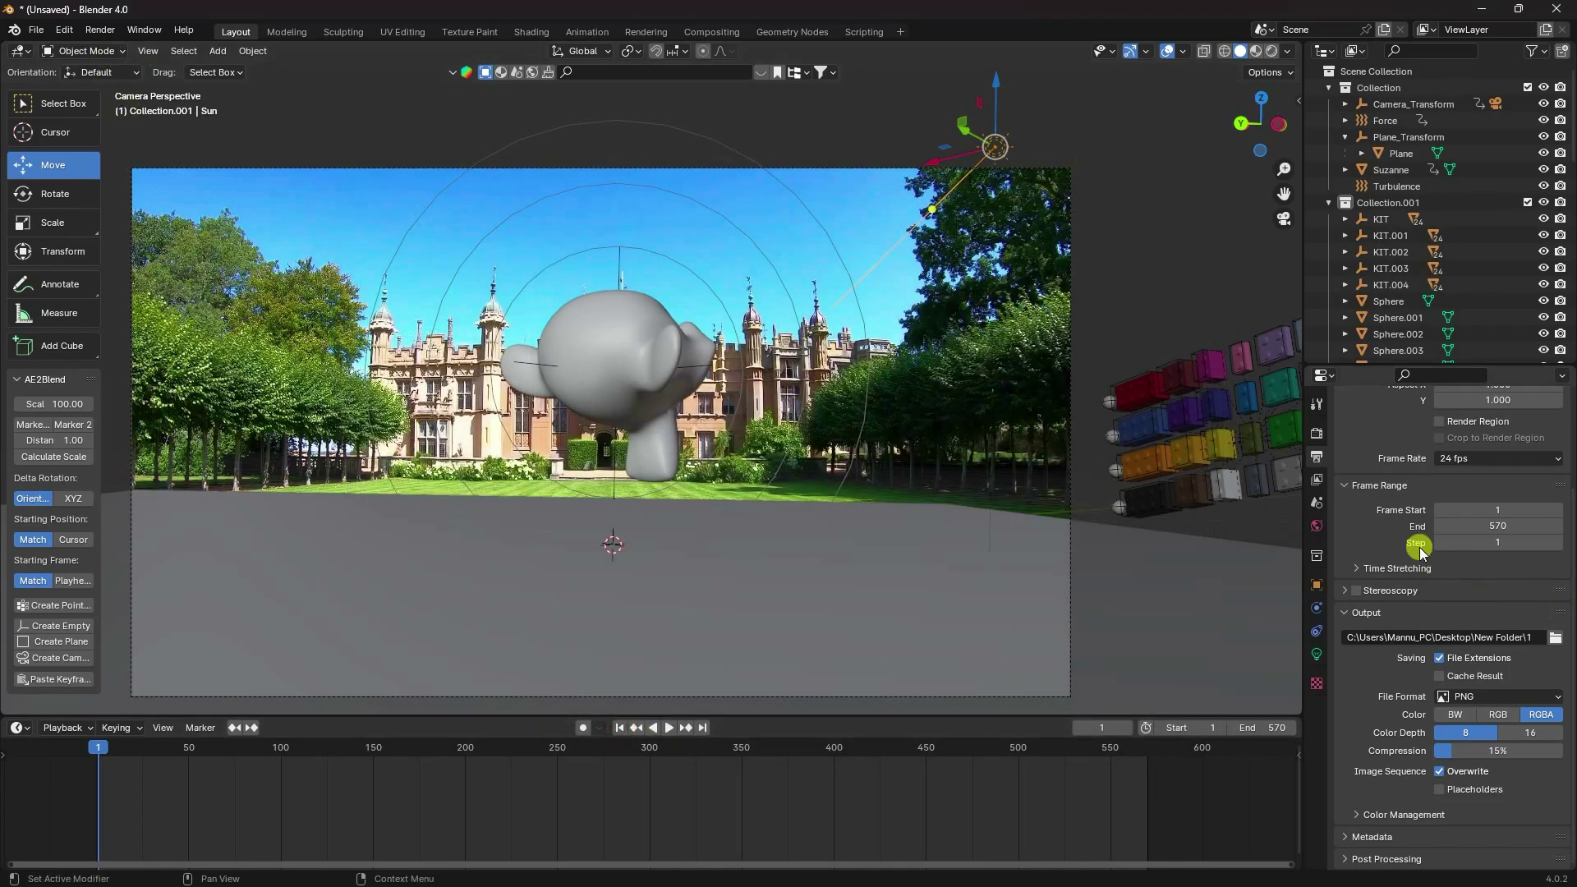
pyautogui.click(1318, 502)
pyautogui.scroll(-4, 1449, 653)
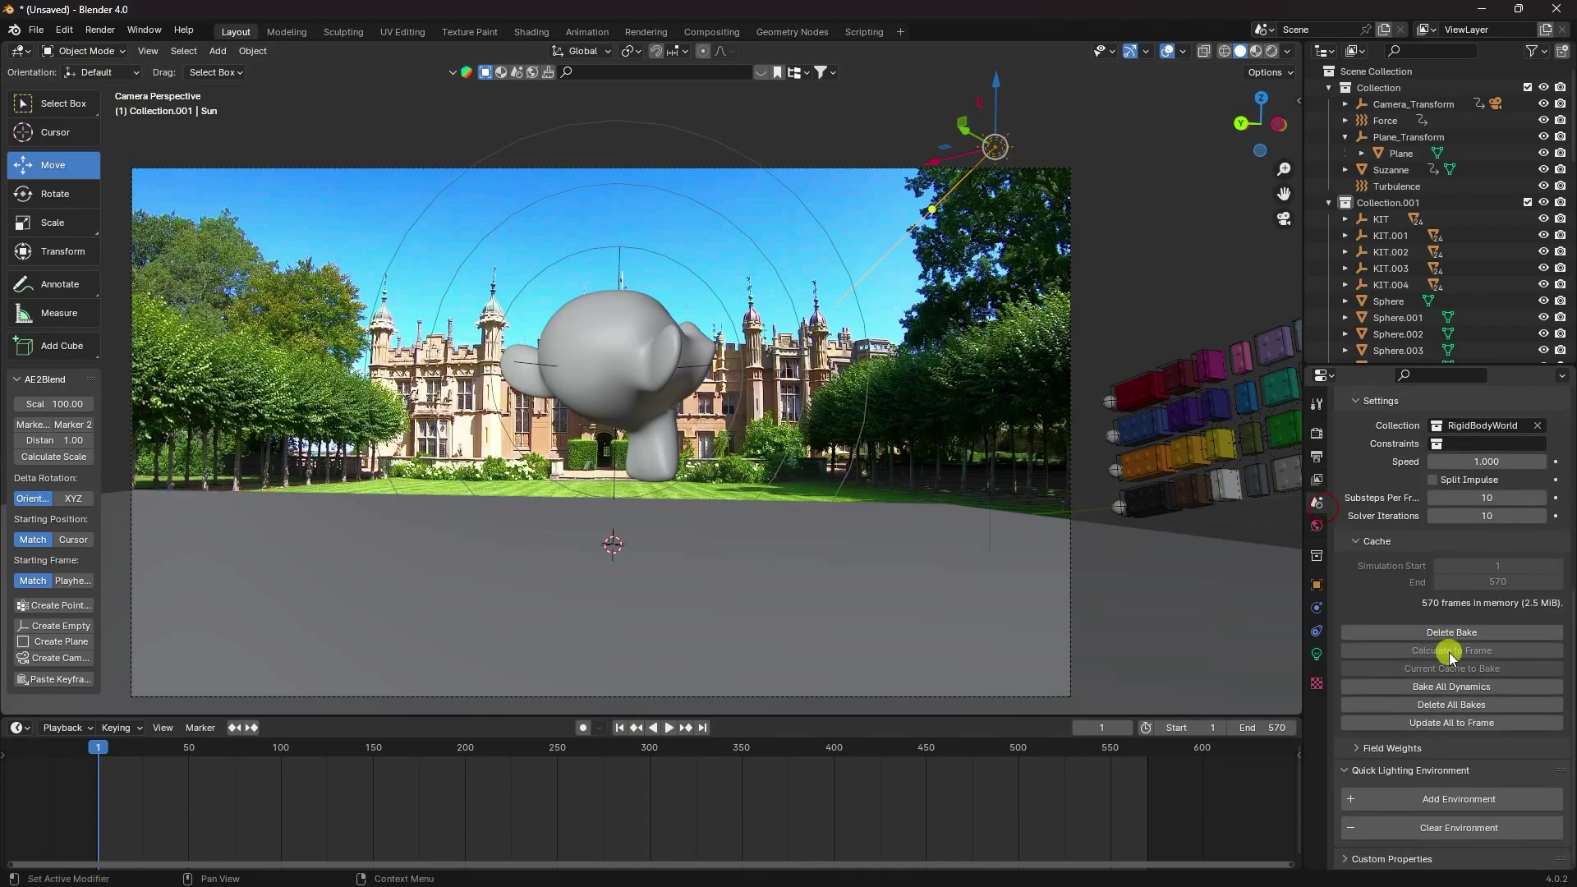
pyautogui.click(669, 728)
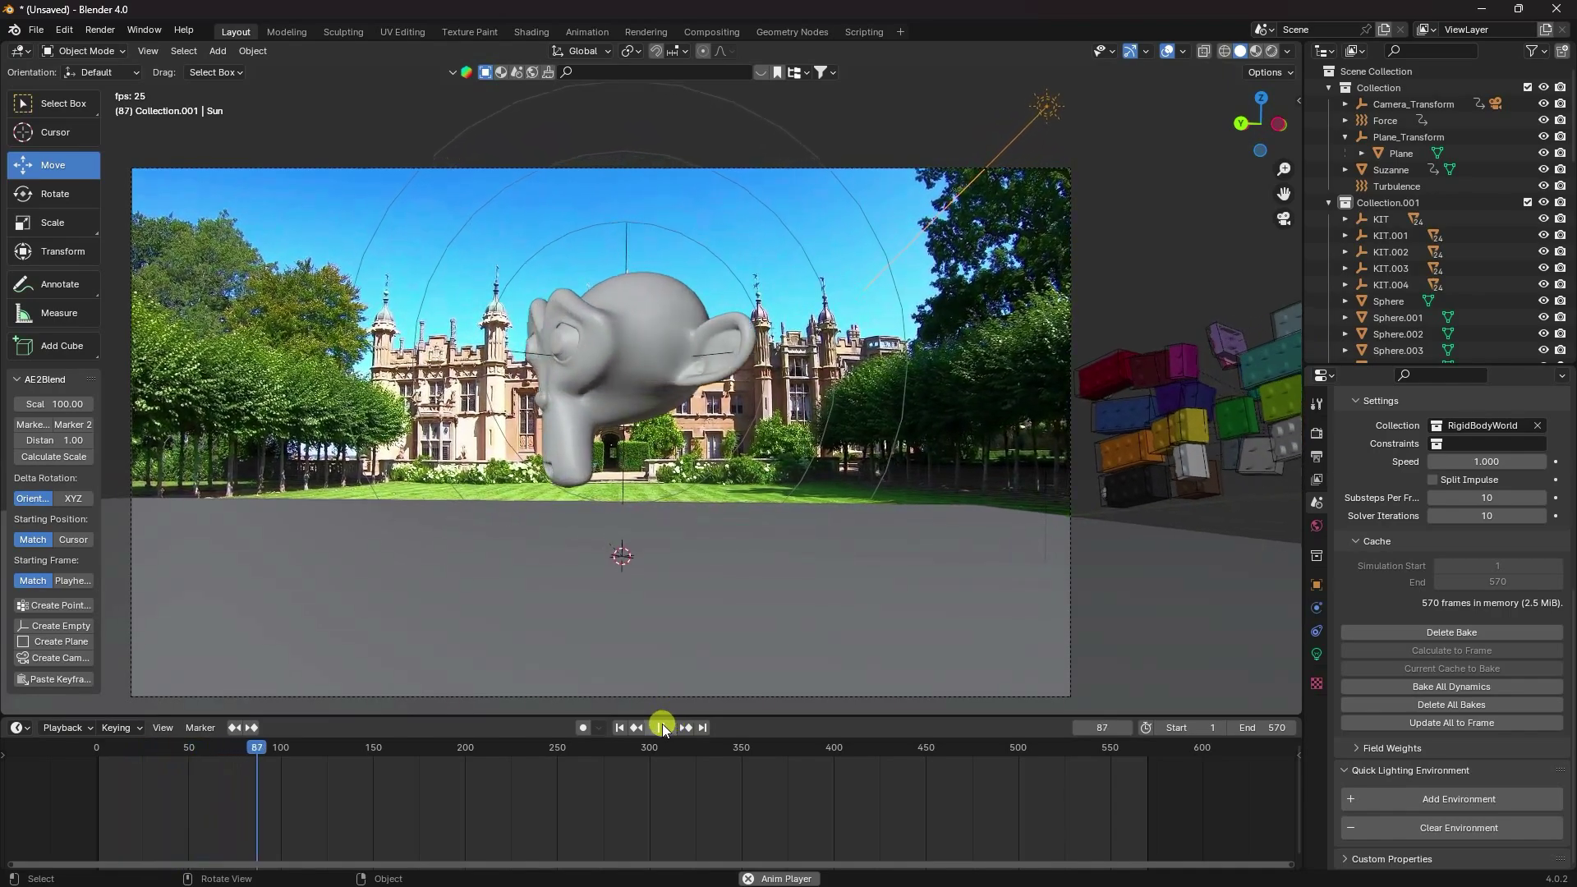
pyautogui.click(661, 728)
# Return to the first frame and start rendering the animation
pyautogui.click(621, 728)
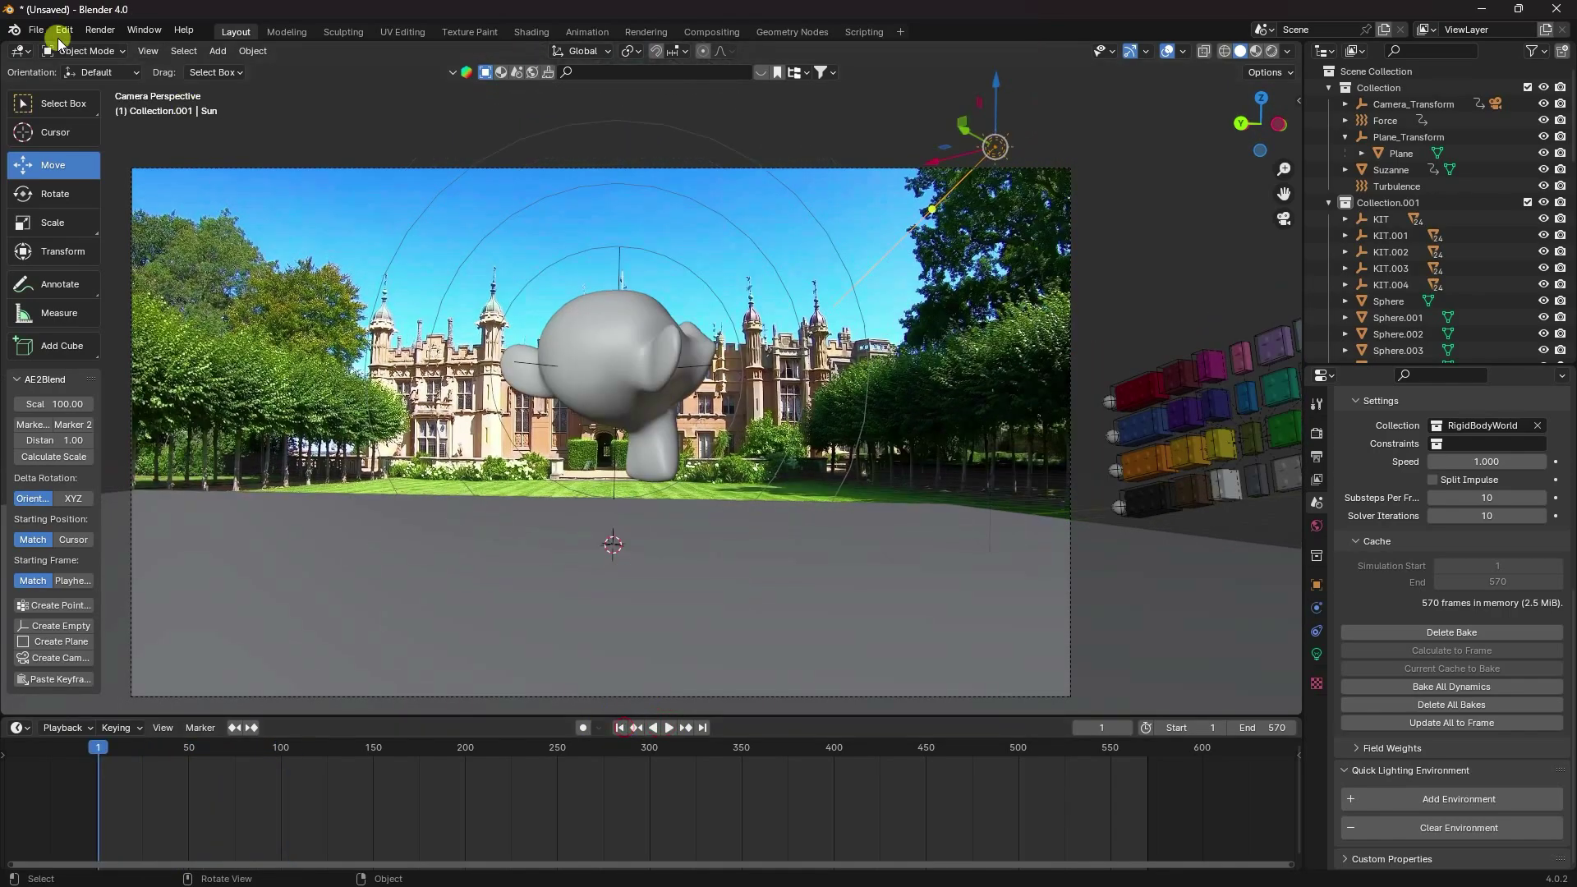
pyautogui.click(100, 29)
pyautogui.click(119, 69)
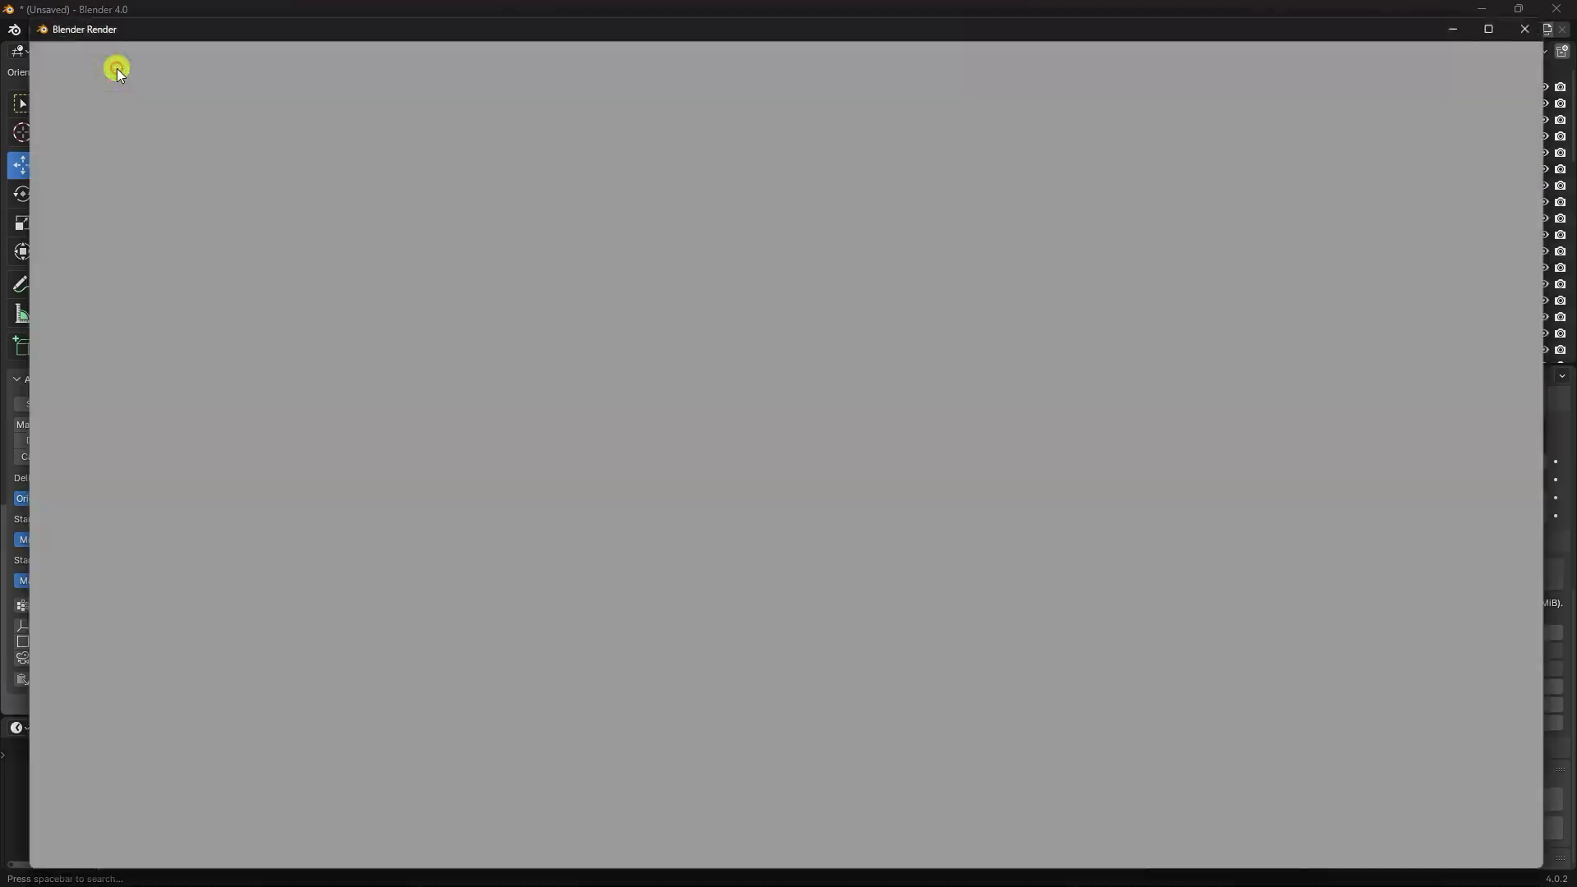